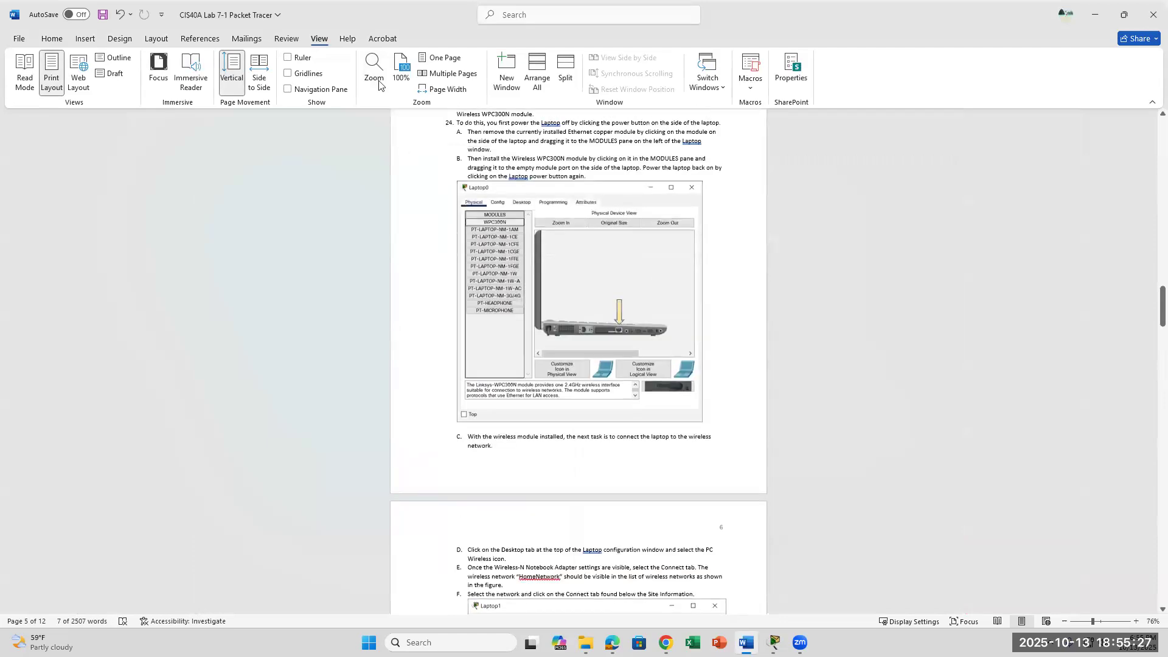
Zoom the lab document to 200% and return to Part A and Part B, steps 1–8.
{"action": "left_click", "coordinate": [517, 286]}
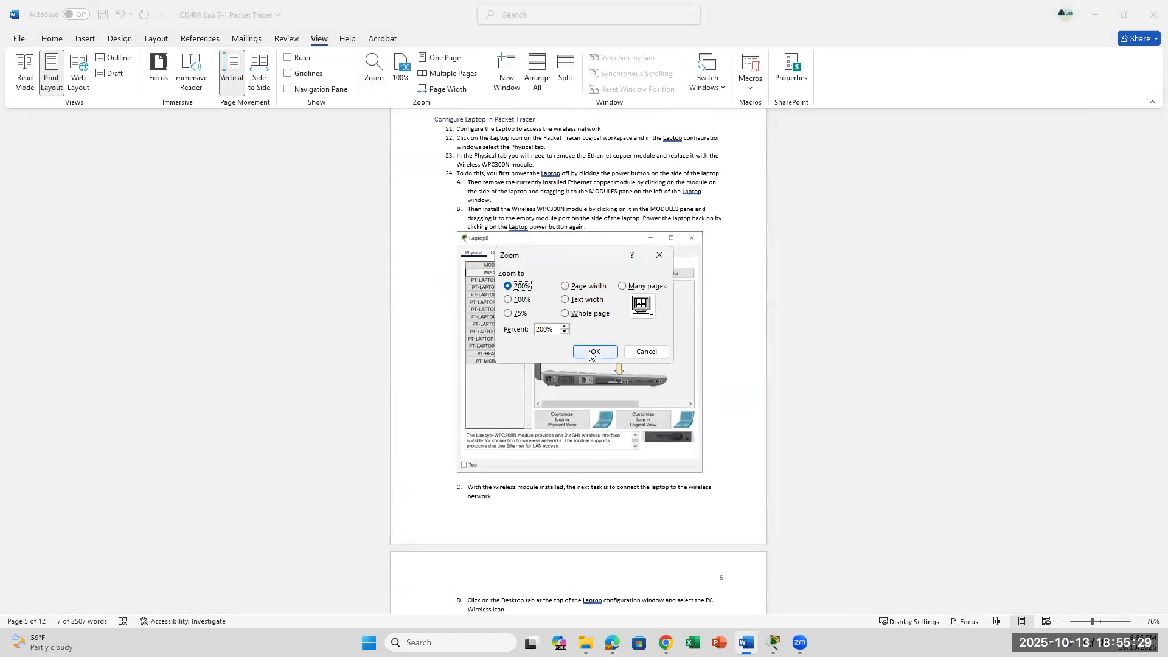
{"action": "left_click", "coordinate": [595, 351]}
{"action": "scroll", "coordinate": [653, 290], "scroll_direction": "up", "scroll_amount": 8}
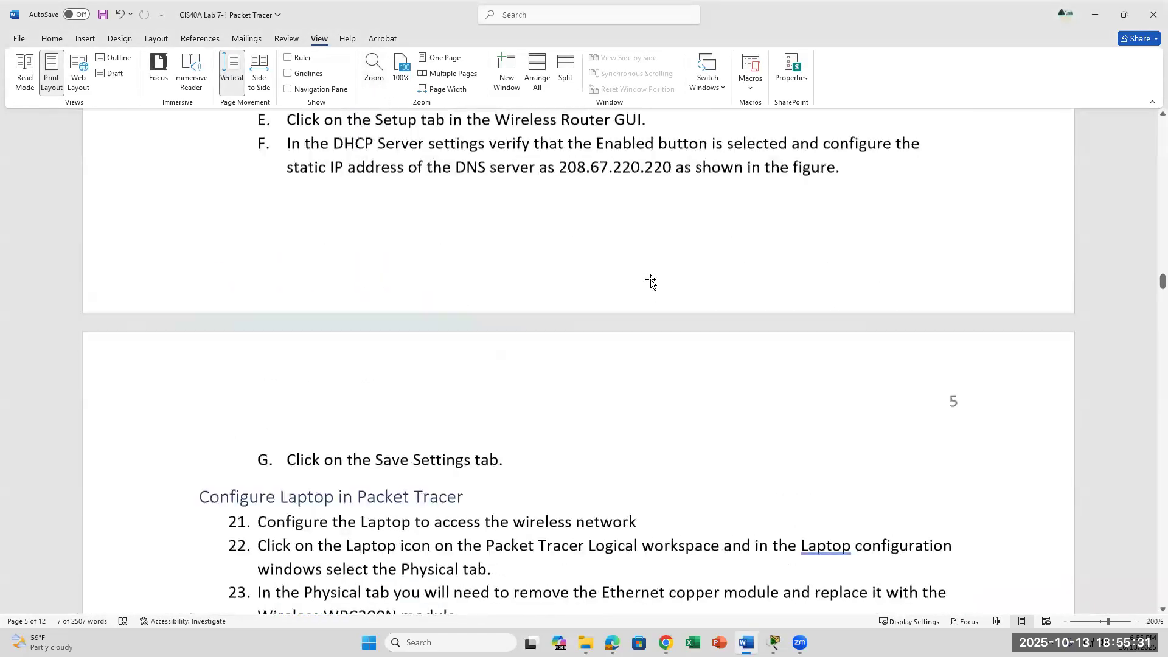
{"action": "left_click_drag", "start_coordinate": [1162, 272], "coordinate": [1007, 201]}
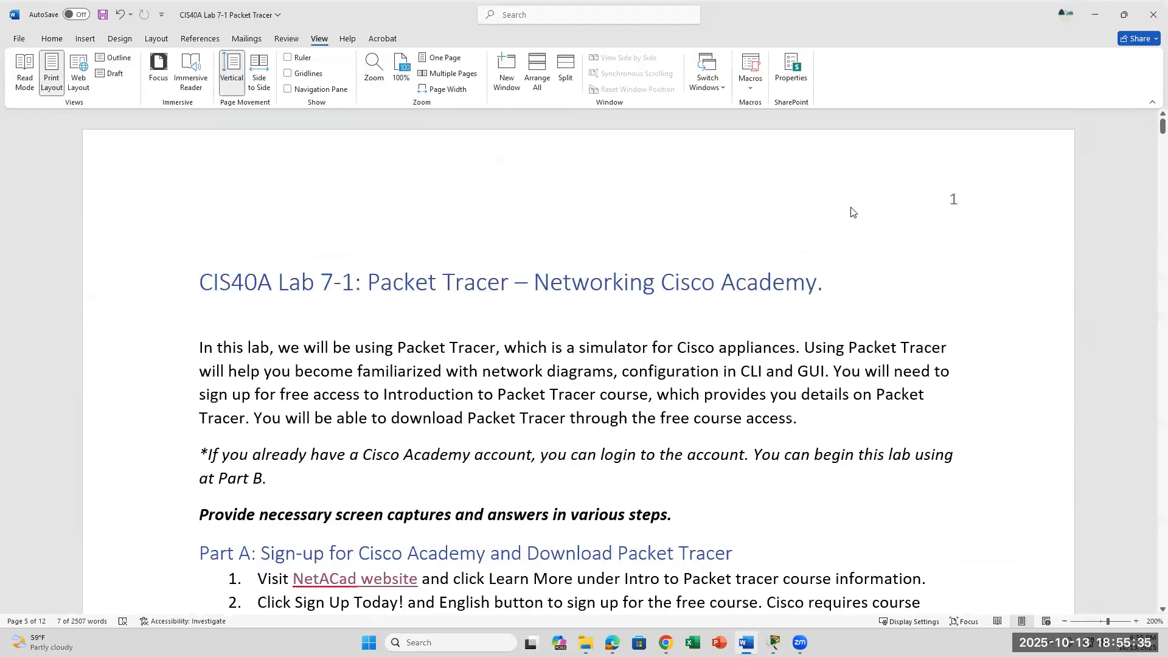
{"action": "scroll", "coordinate": [851, 212], "scroll_direction": "down", "scroll_amount": 8}
{"action": "scroll", "coordinate": [782, 182], "scroll_direction": "up", "scroll_amount": 4}
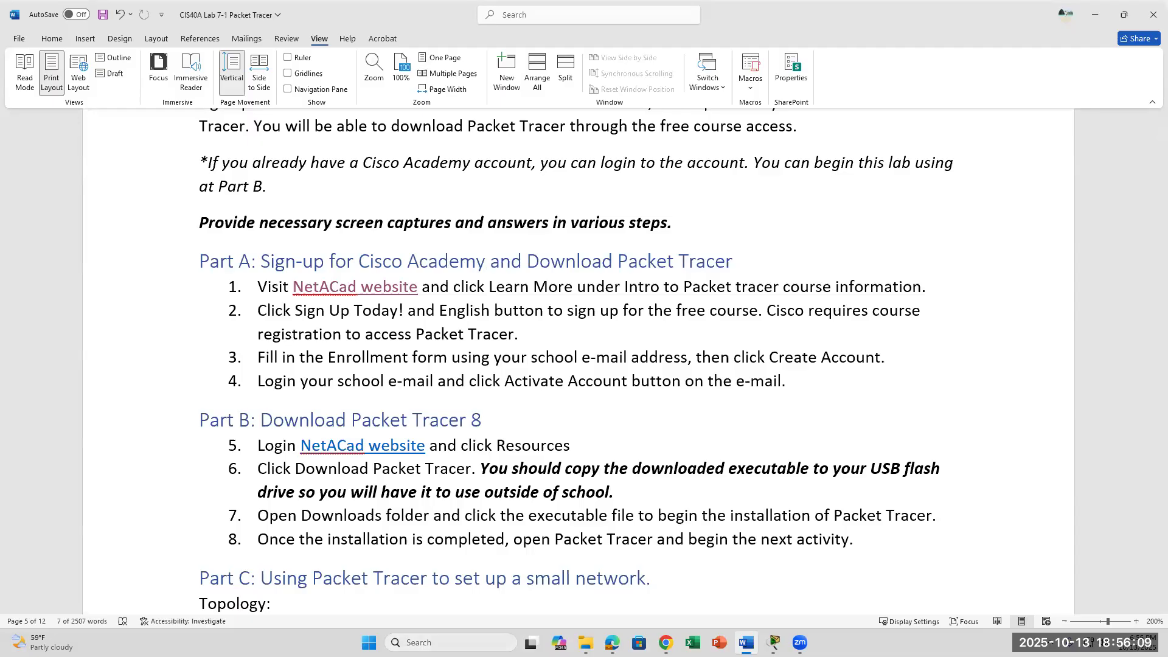
Search Windows for 'packet', bring Packet Tracer's login forward and choose Networking Academy sign-in.
{"action": "key", "text": "super"}
{"action": "type", "text": "pack"}
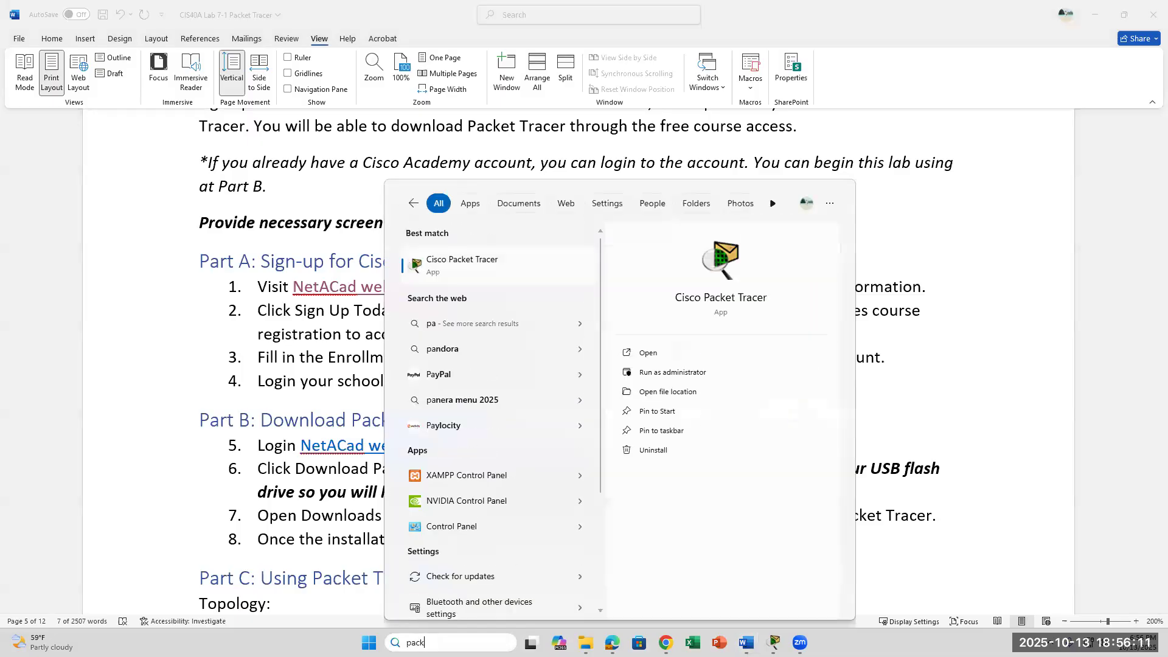
{"action": "type", "text": "et"}
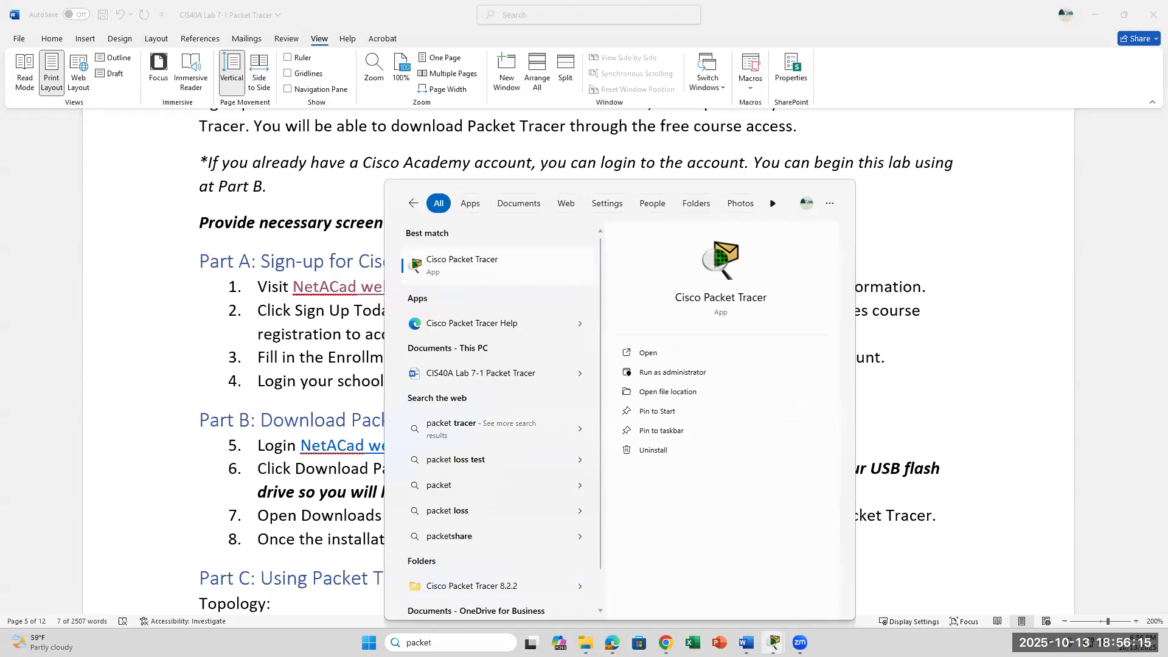
{"action": "mouse_move", "coordinate": [773, 642]}
{"action": "left_click", "coordinate": [814, 611]}
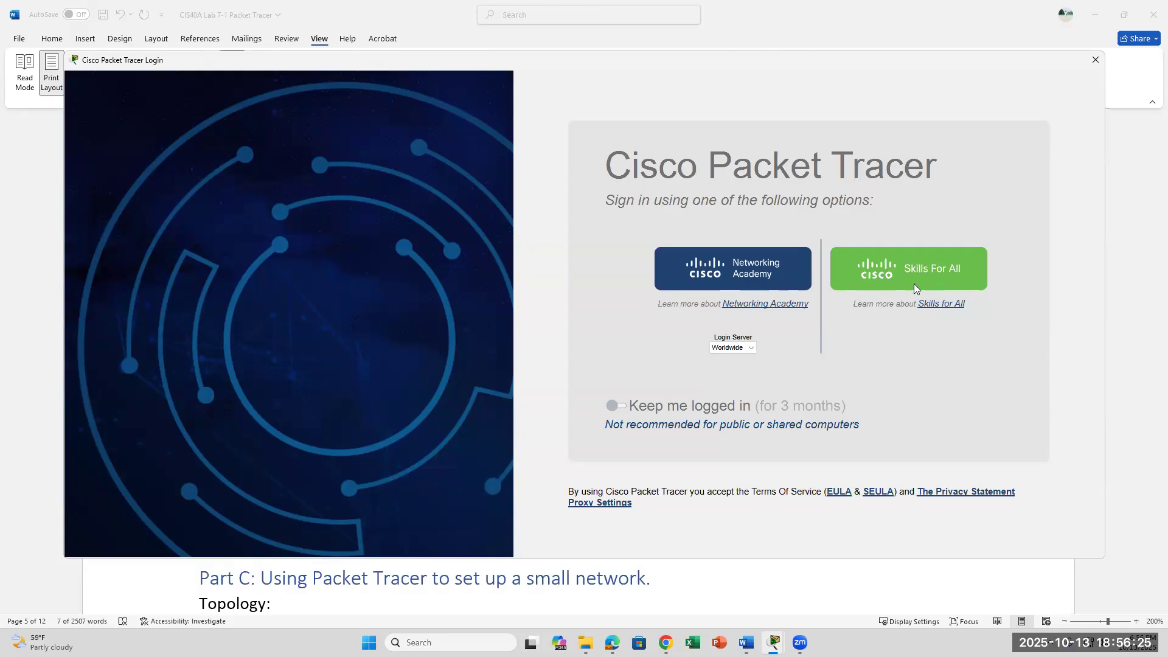
{"action": "left_click", "coordinate": [752, 307]}
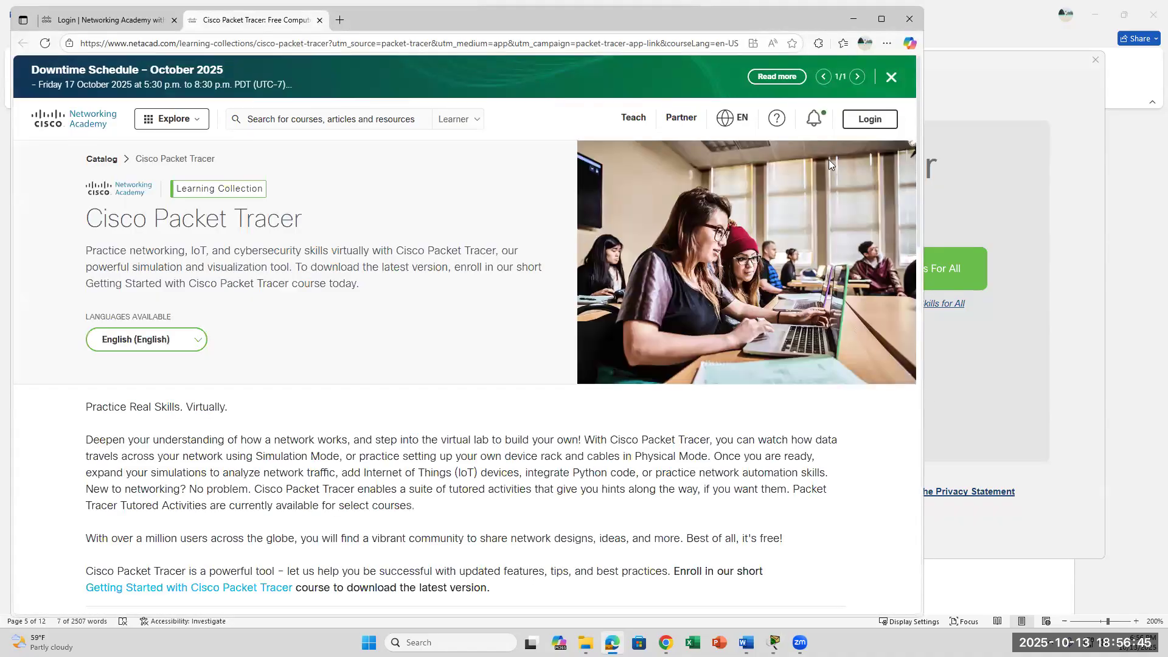
Open the netacad login page, then minimize the browser to reveal Packet Tracer's sign-in window.
{"action": "left_click", "coordinate": [870, 119]}
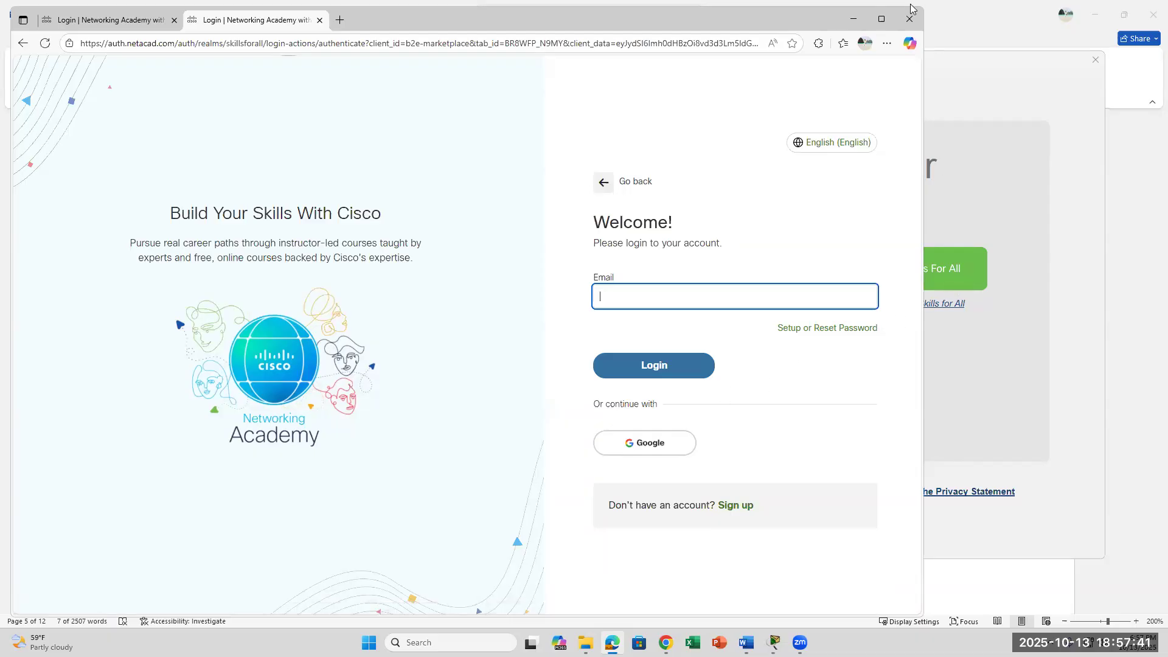
{"action": "left_click", "coordinate": [850, 19]}
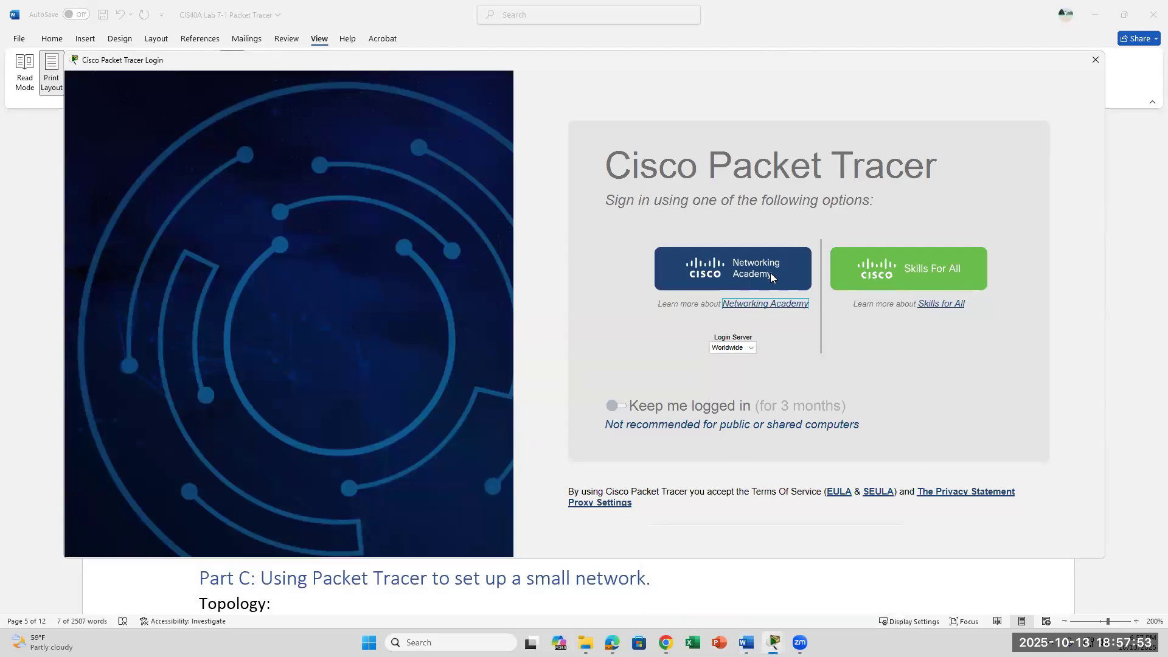
Sign in to Networking Academy from Packet Tracer with the account email and password.
{"action": "left_click", "coordinate": [756, 303]}
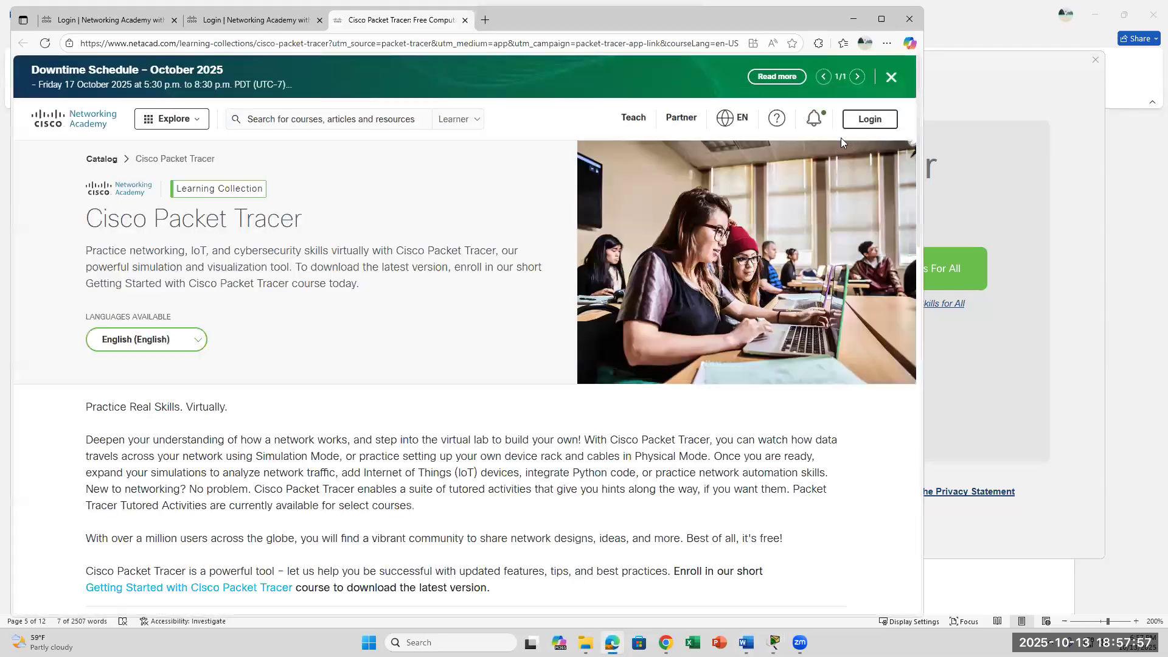
{"action": "left_click", "coordinate": [853, 128]}
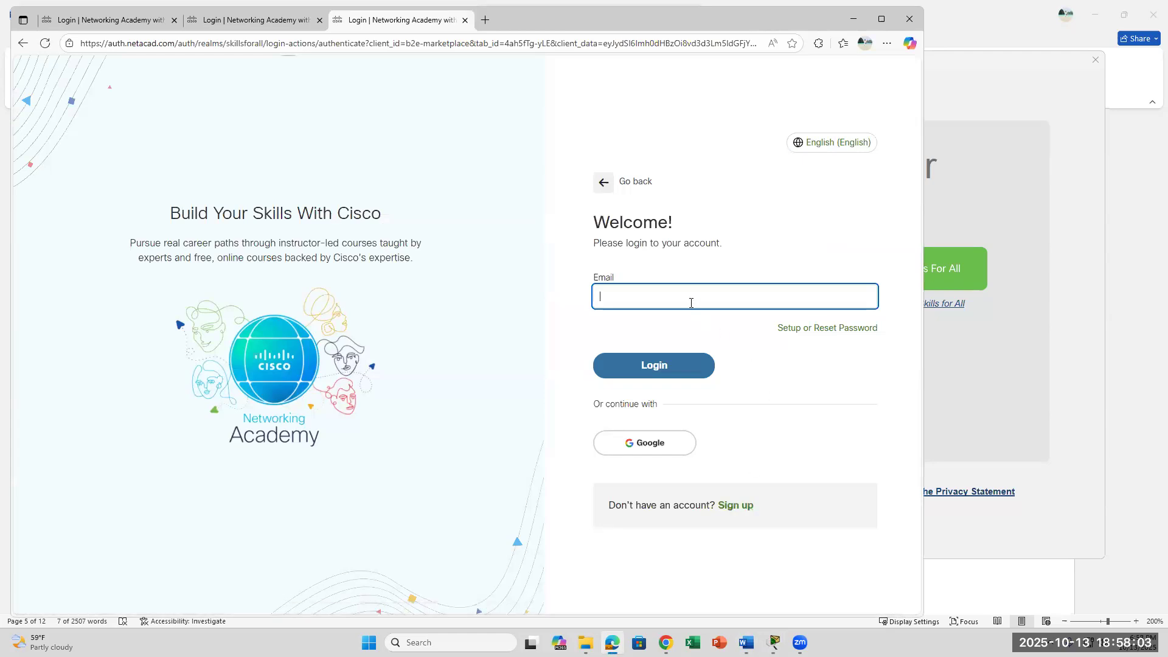
{"action": "key", "text": "Return"}
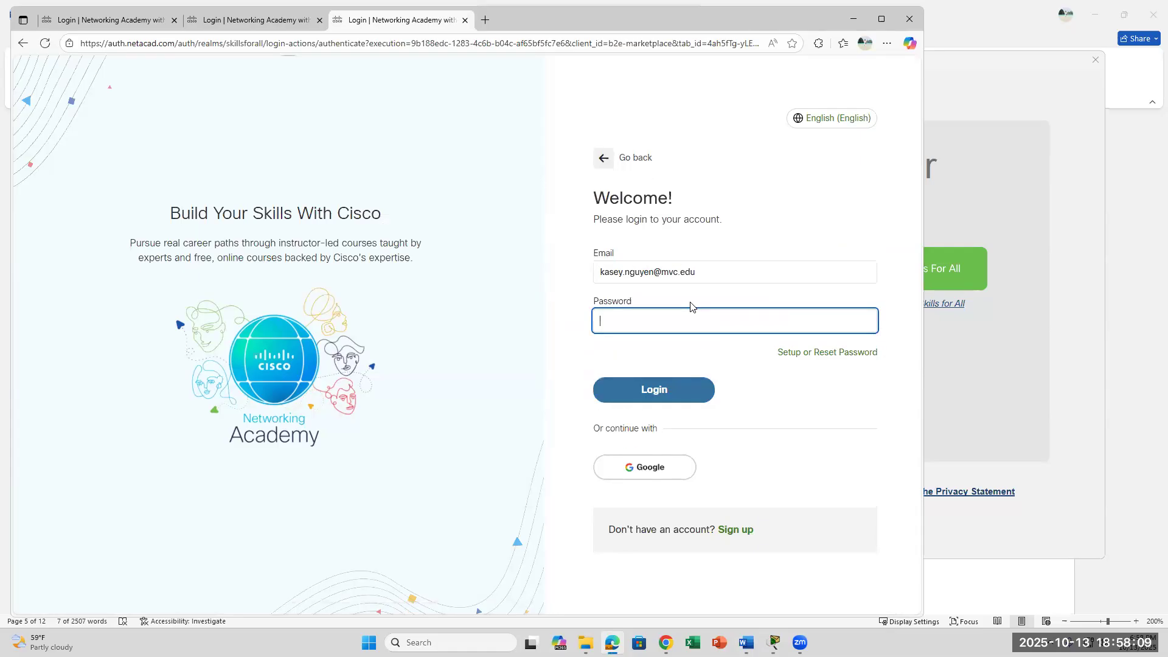
{"action": "type", "text": "••••••••••"}
{"action": "key", "text": "Return"}
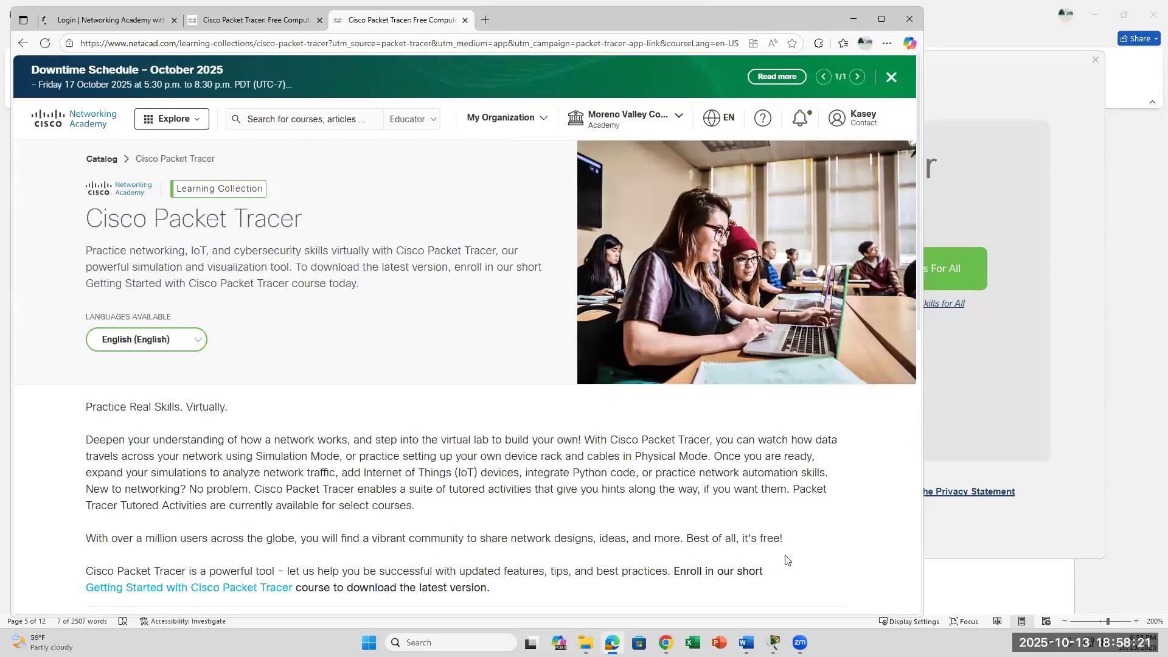
Bring Packet Tracer's login forward and view the Networking Academy info page about Packet Tracer.
{"action": "mouse_move", "coordinate": [774, 643]}
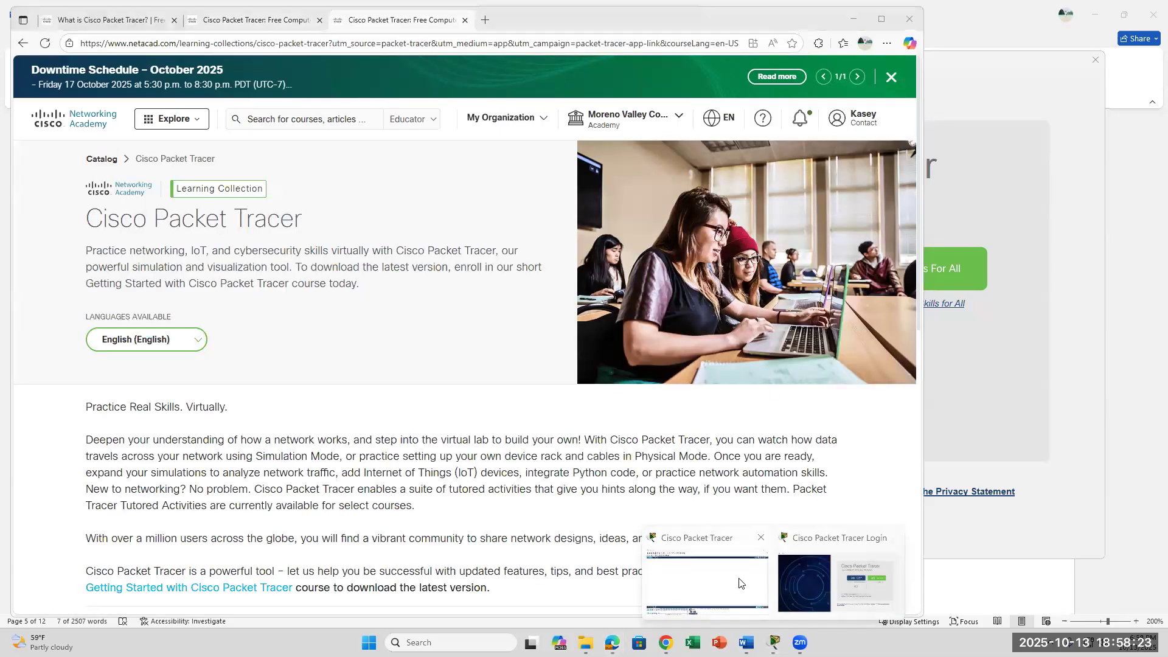
{"action": "left_click", "coordinate": [739, 585]}
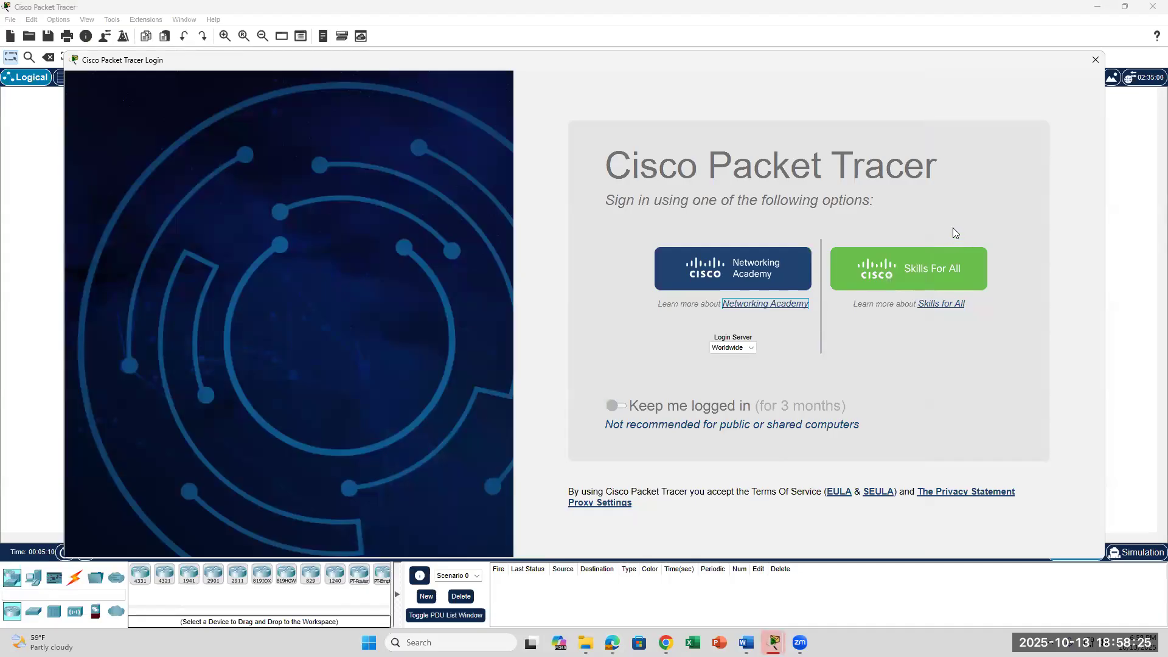
{"action": "left_click", "coordinate": [757, 301]}
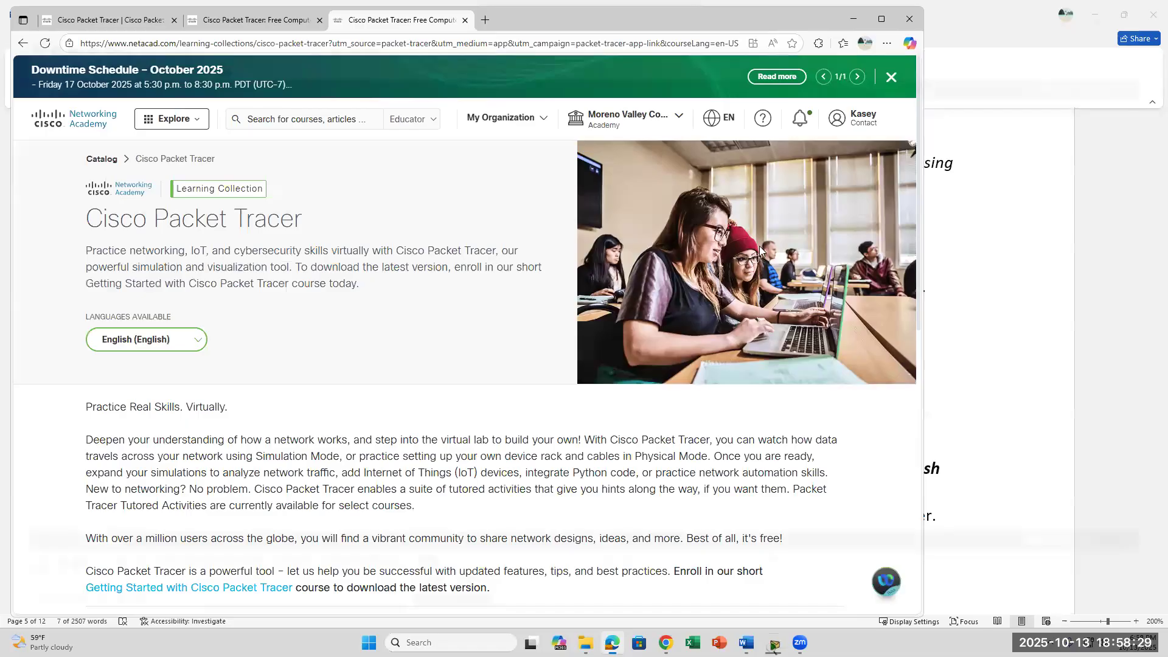
{"action": "scroll", "coordinate": [728, 417], "scroll_direction": "down", "scroll_amount": 4}
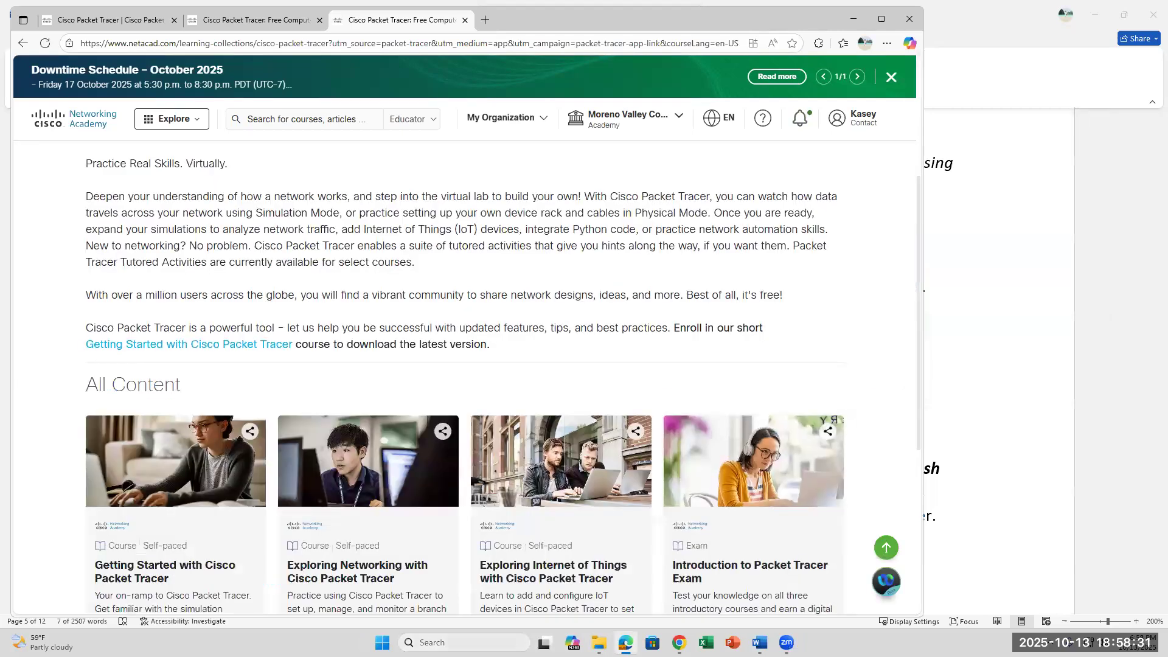
Relaunch Cisco Packet Tracer by searching 'packet' in Windows Search.
{"action": "left_click", "coordinate": [475, 643]}
{"action": "type", "text": "packet"}
{"action": "key", "text": "Return"}
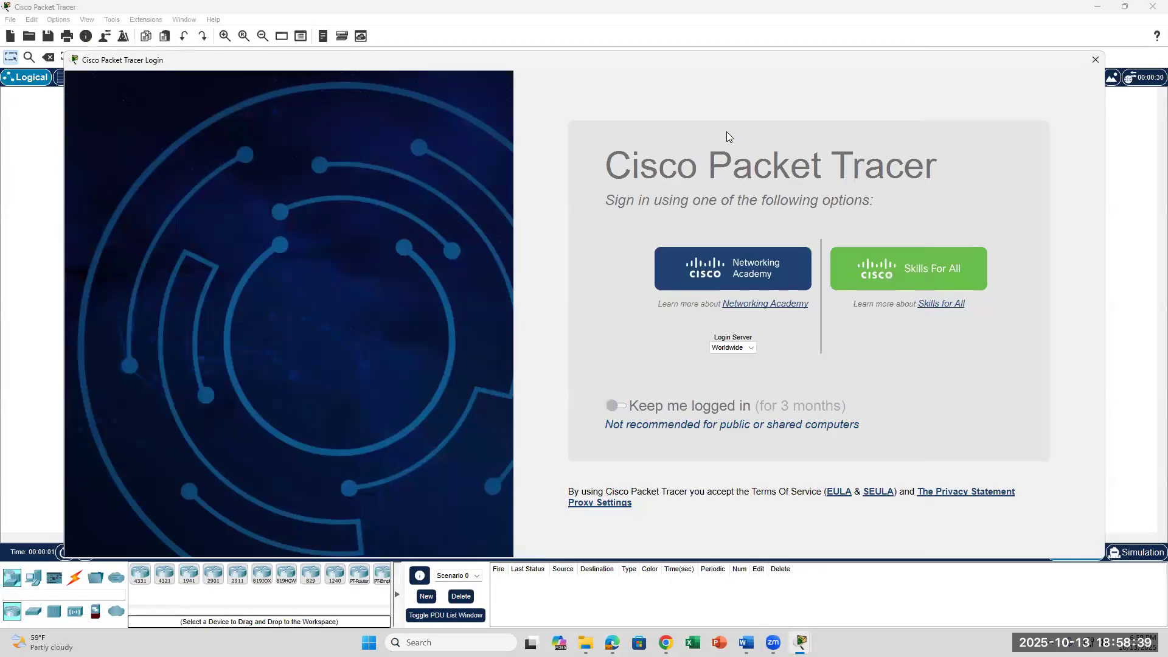
Enable Keep me logged in for 3 months and open the Networking Academy login article.
{"action": "left_click", "coordinate": [621, 406]}
{"action": "left_click", "coordinate": [762, 281]}
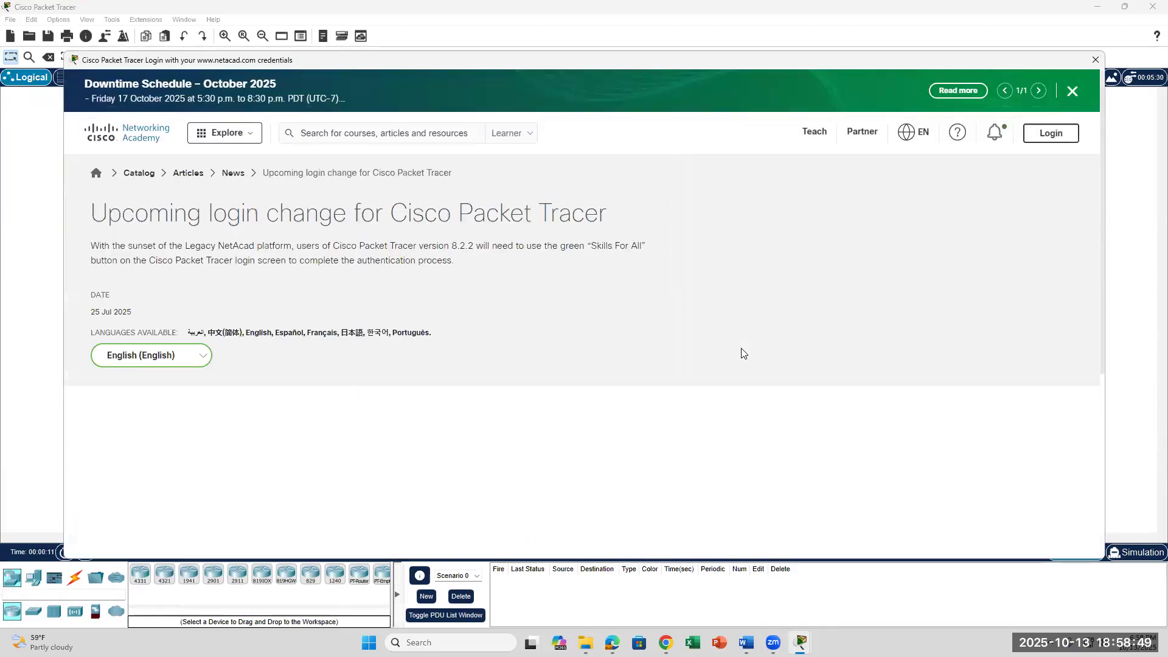
{"action": "scroll", "coordinate": [770, 250], "scroll_direction": "down", "scroll_amount": 10}
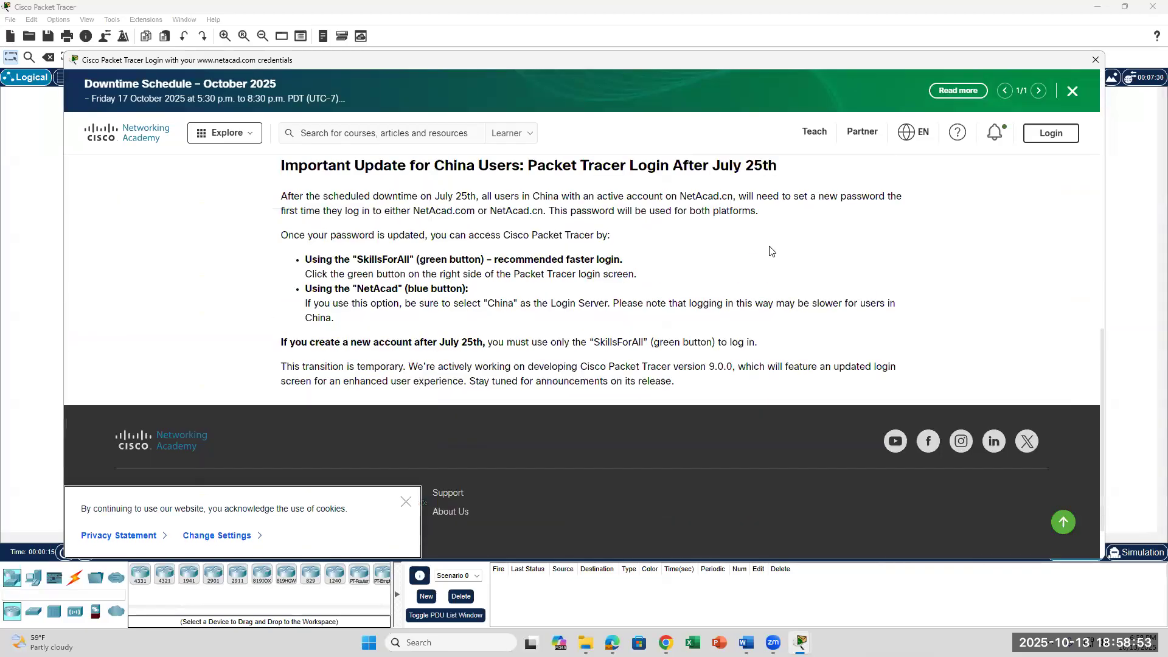
{"action": "scroll", "coordinate": [771, 251], "scroll_direction": "up", "scroll_amount": 5}
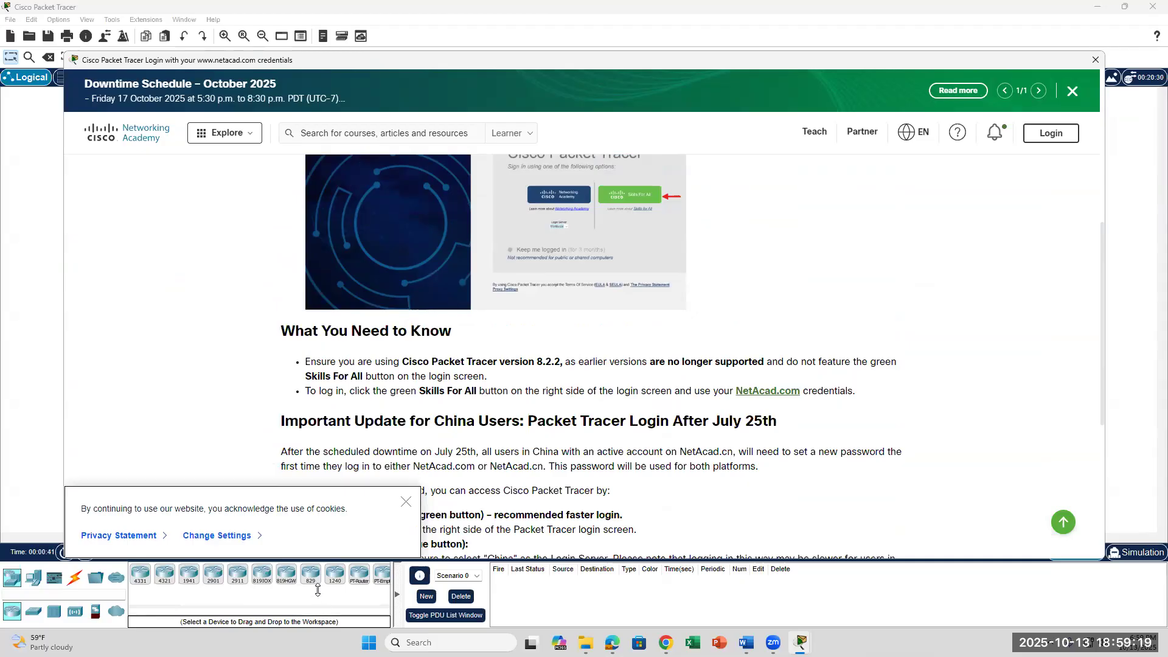
Highlight the required Packet Tracer version 8.2.2 text and dismiss the cookie notice.
{"action": "left_click_drag", "start_coordinate": [563, 362], "coordinate": [404, 360]}
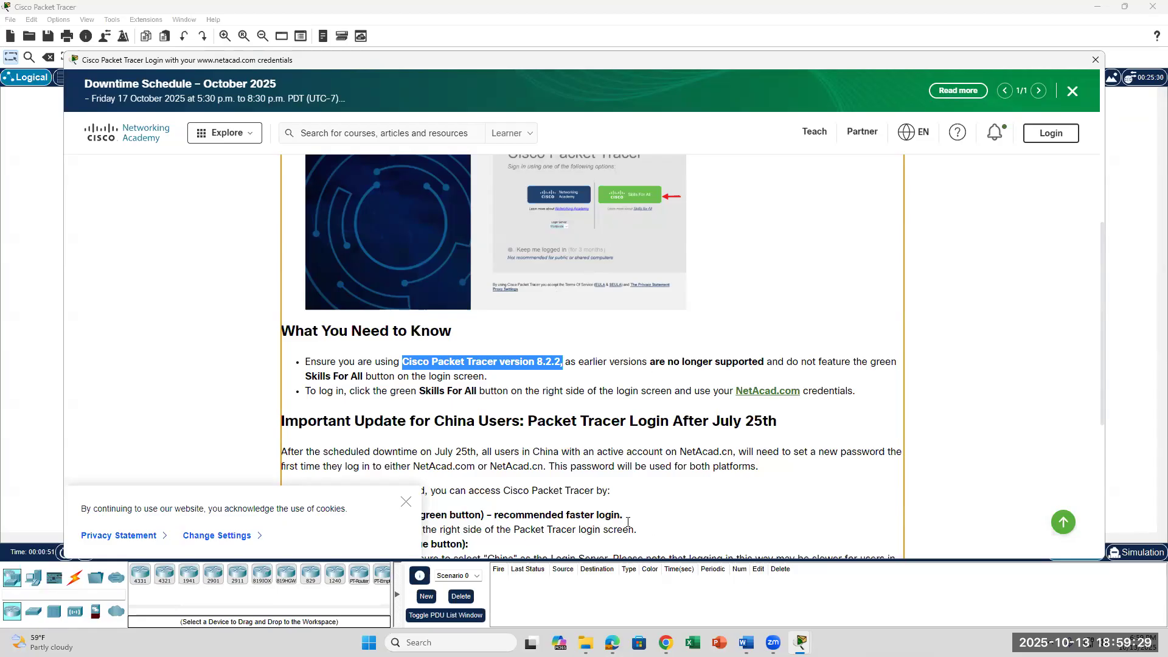
{"action": "scroll", "coordinate": [606, 486], "scroll_direction": "down", "scroll_amount": 3}
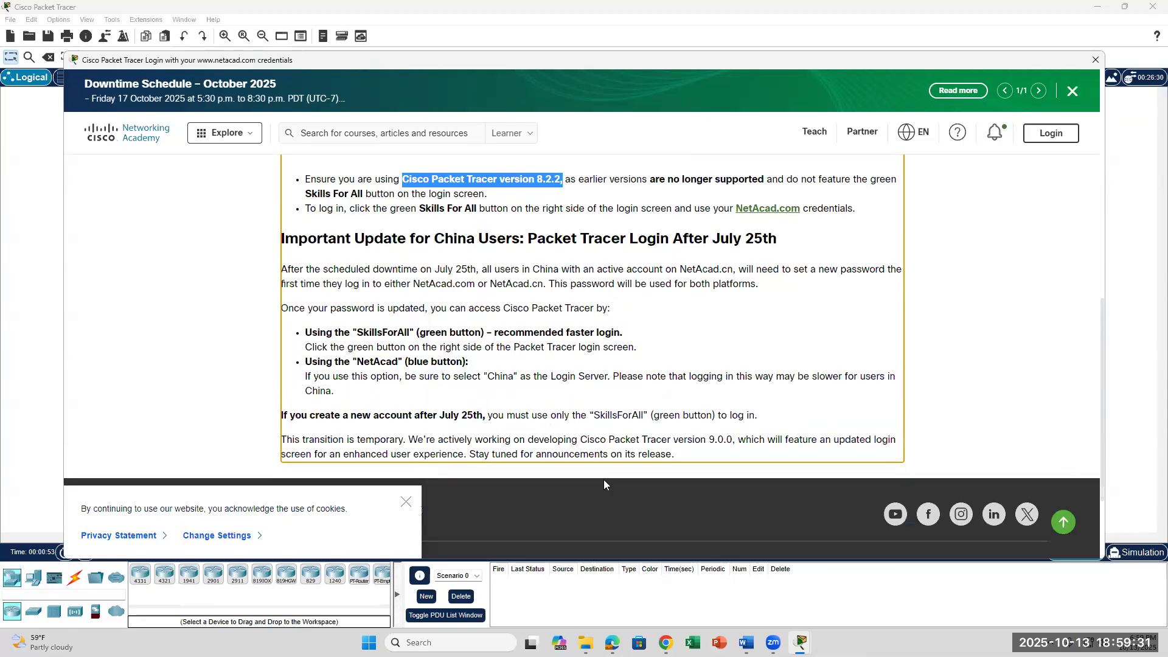
{"action": "scroll", "coordinate": [604, 481], "scroll_direction": "up", "scroll_amount": 3}
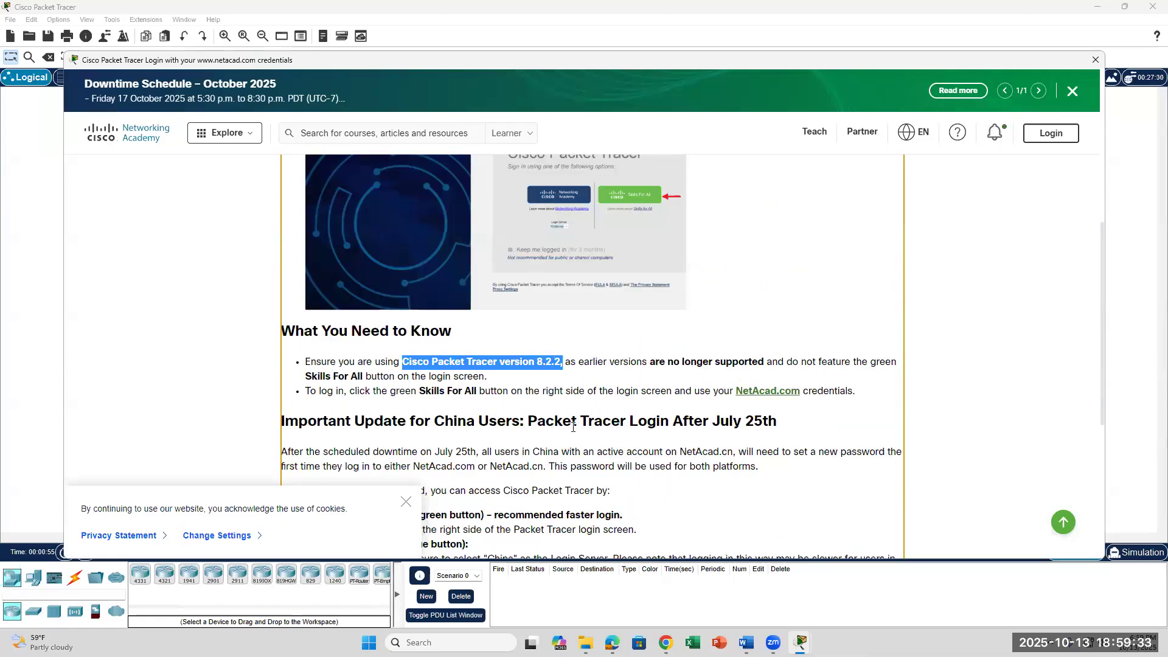
{"action": "scroll", "coordinate": [606, 450], "scroll_direction": "down", "scroll_amount": 3}
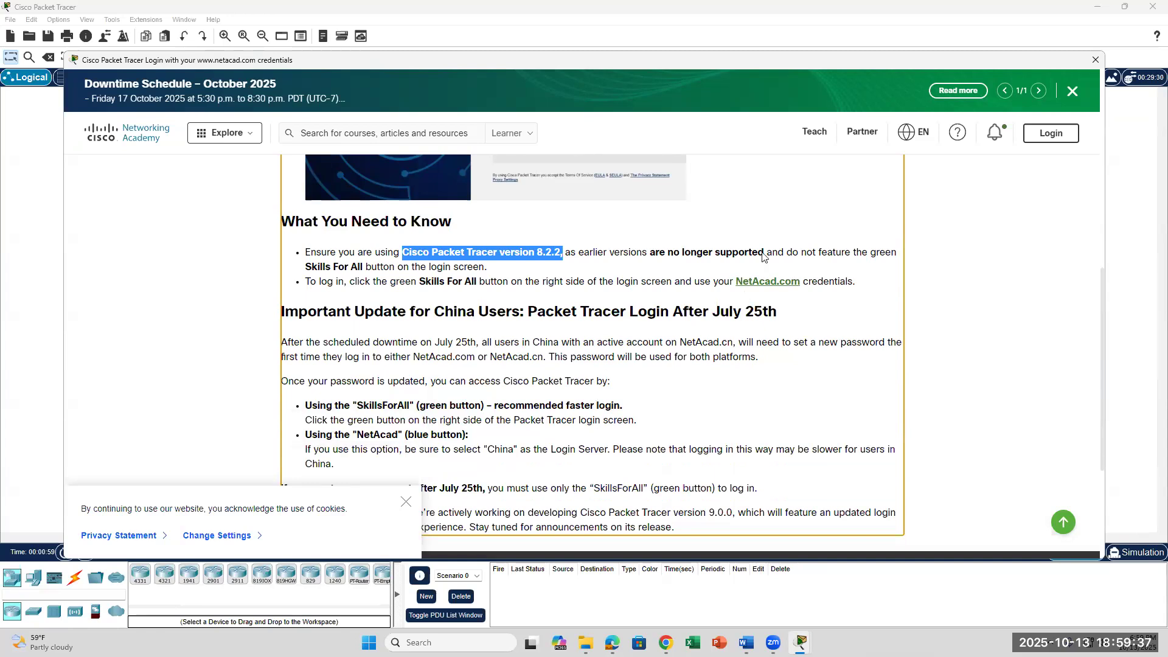
{"action": "left_click", "coordinate": [406, 501]}
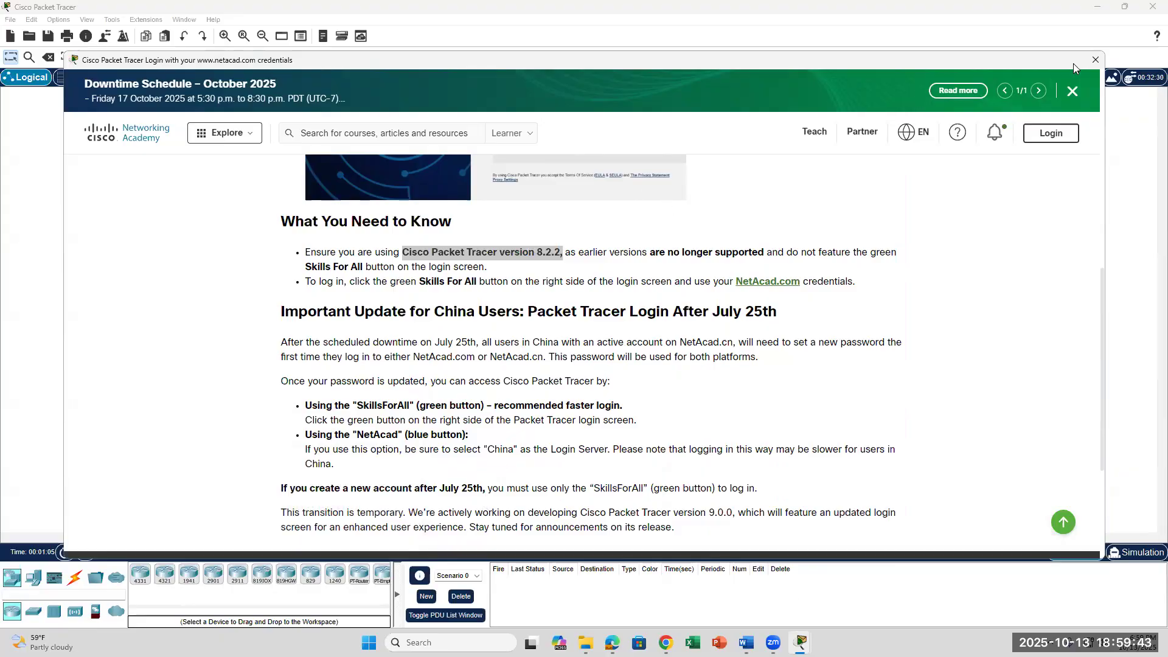
Close the NetAcad article and switch to the Word lab's Part C topology.
{"action": "left_click", "coordinate": [1093, 60]}
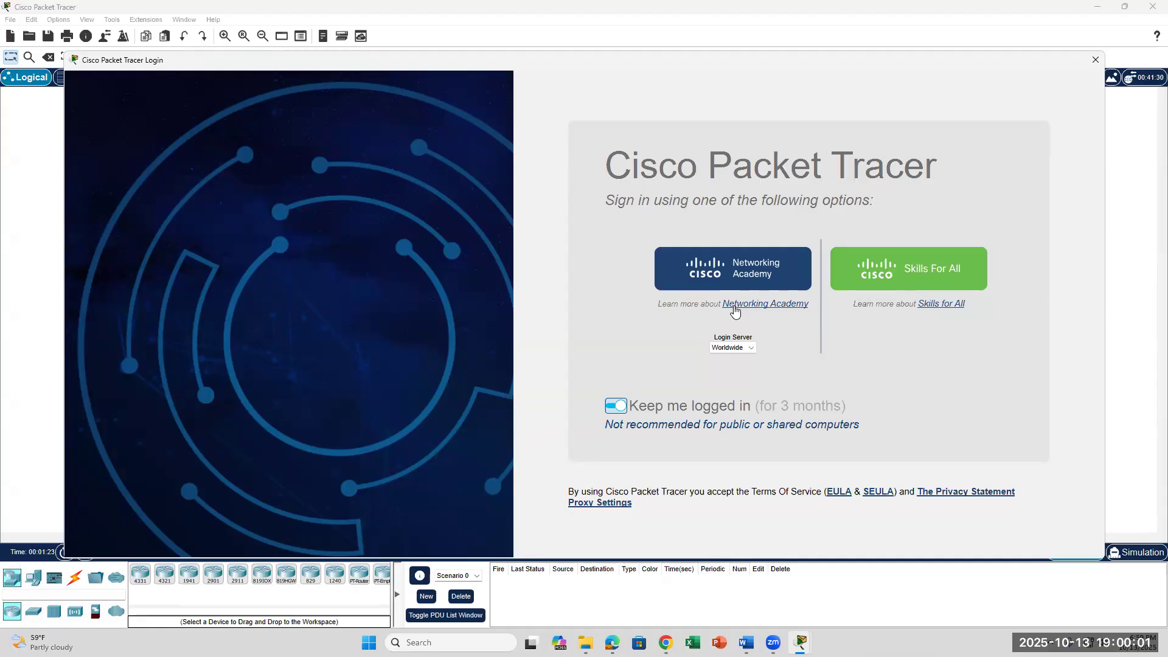
{"action": "left_click", "coordinate": [746, 642]}
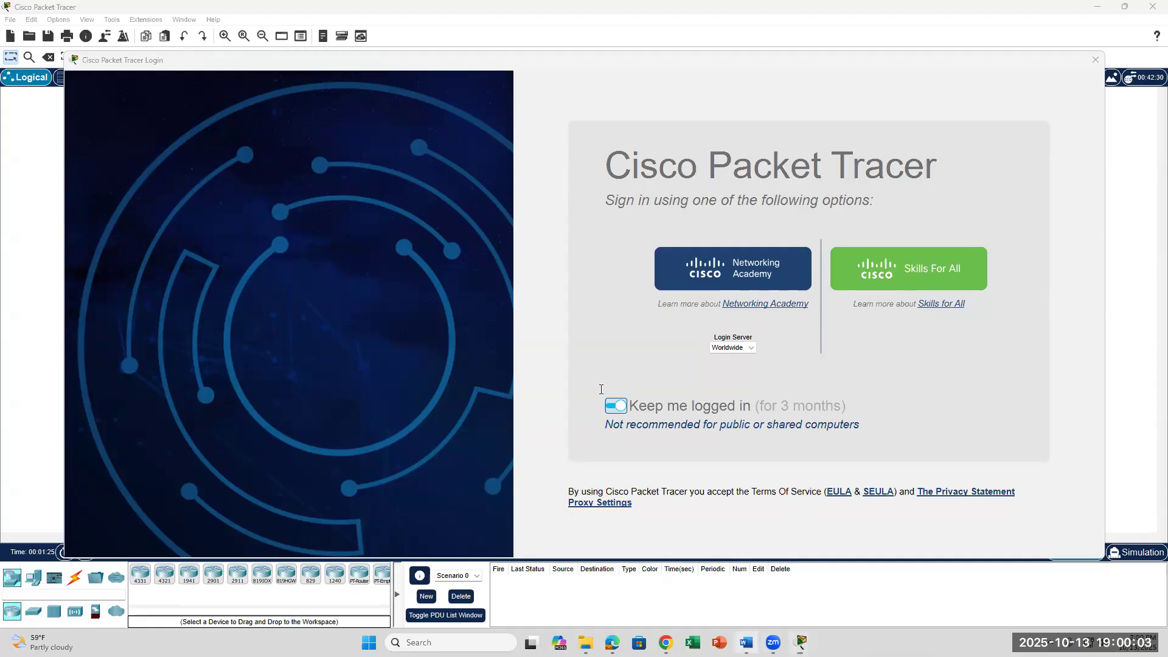
{"action": "scroll", "coordinate": [601, 381], "scroll_direction": "down", "scroll_amount": 5}
{"action": "scroll", "coordinate": [601, 382], "scroll_direction": "up", "scroll_amount": 1}
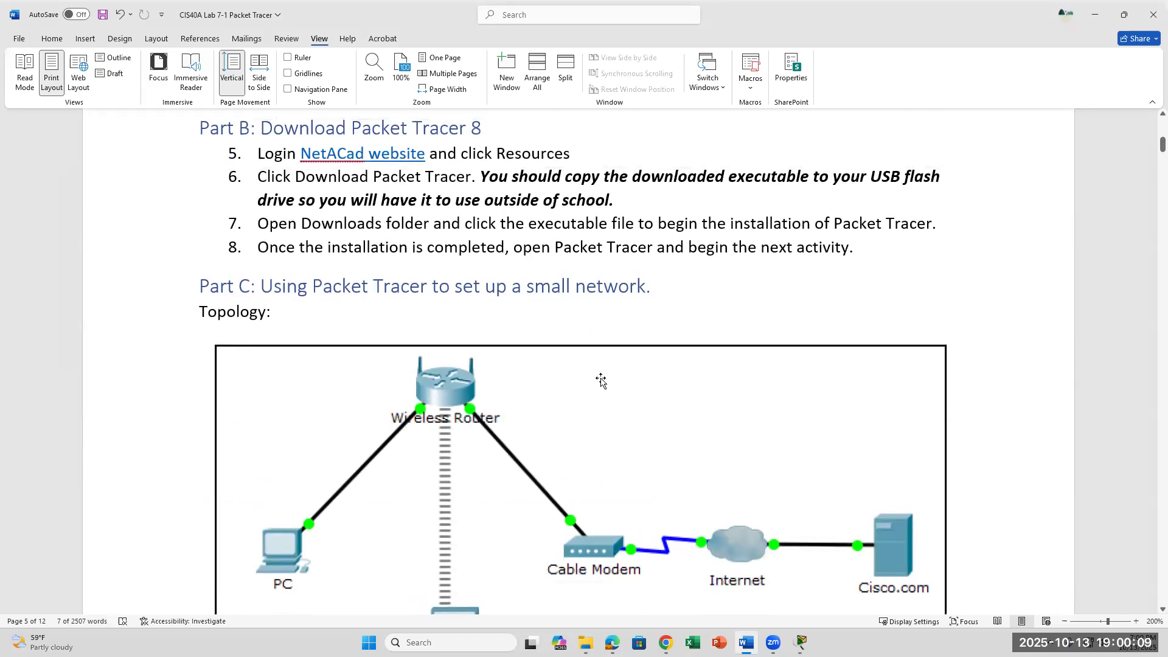
{"action": "scroll", "coordinate": [628, 252], "scroll_direction": "down", "scroll_amount": 1}
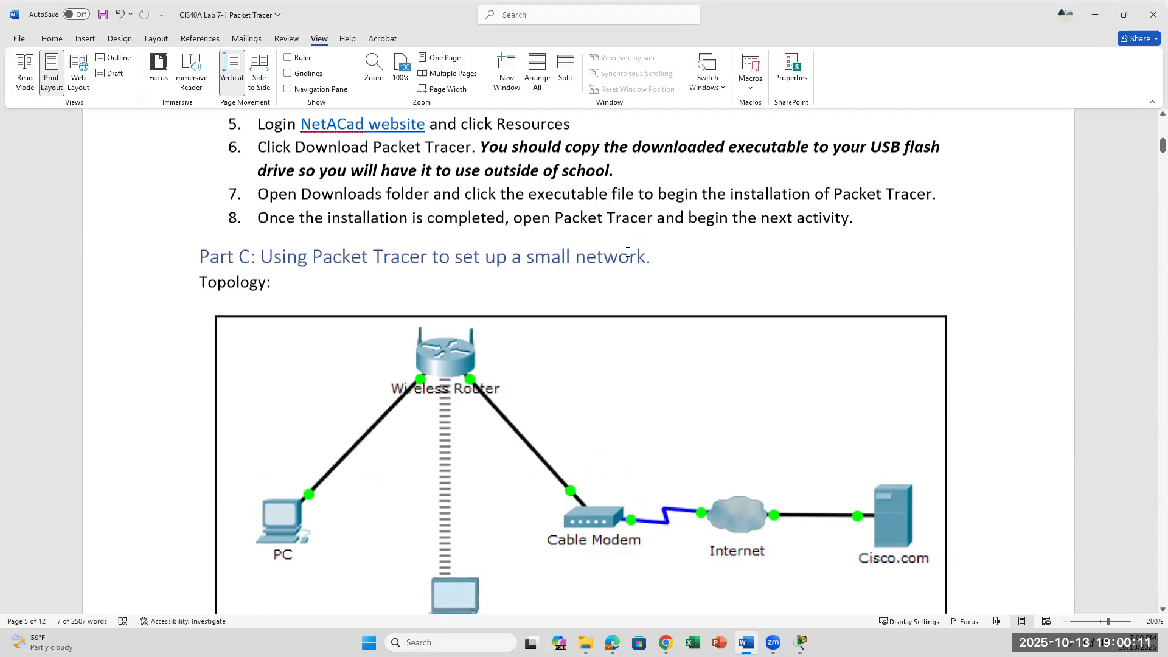
{"action": "scroll", "coordinate": [628, 252], "scroll_direction": "up", "scroll_amount": 3}
{"action": "scroll", "coordinate": [626, 253], "scroll_direction": "down", "scroll_amount": 7}
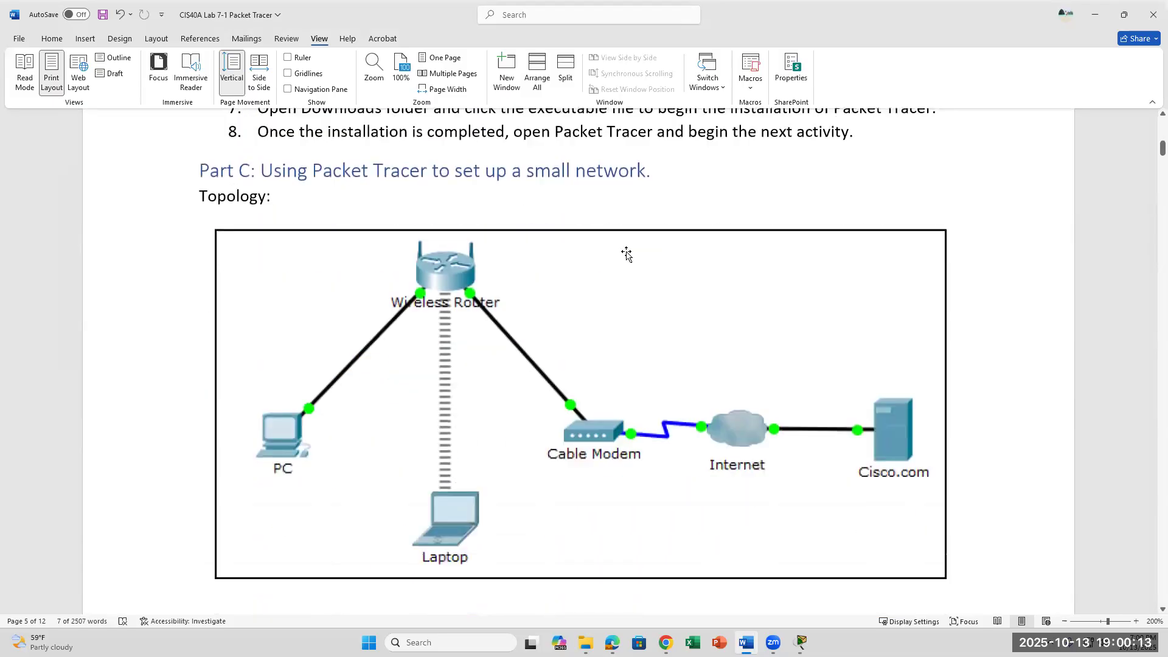
{"action": "scroll", "coordinate": [627, 253], "scroll_direction": "down", "scroll_amount": 2}
{"action": "scroll", "coordinate": [627, 253], "scroll_direction": "up", "scroll_amount": 5}
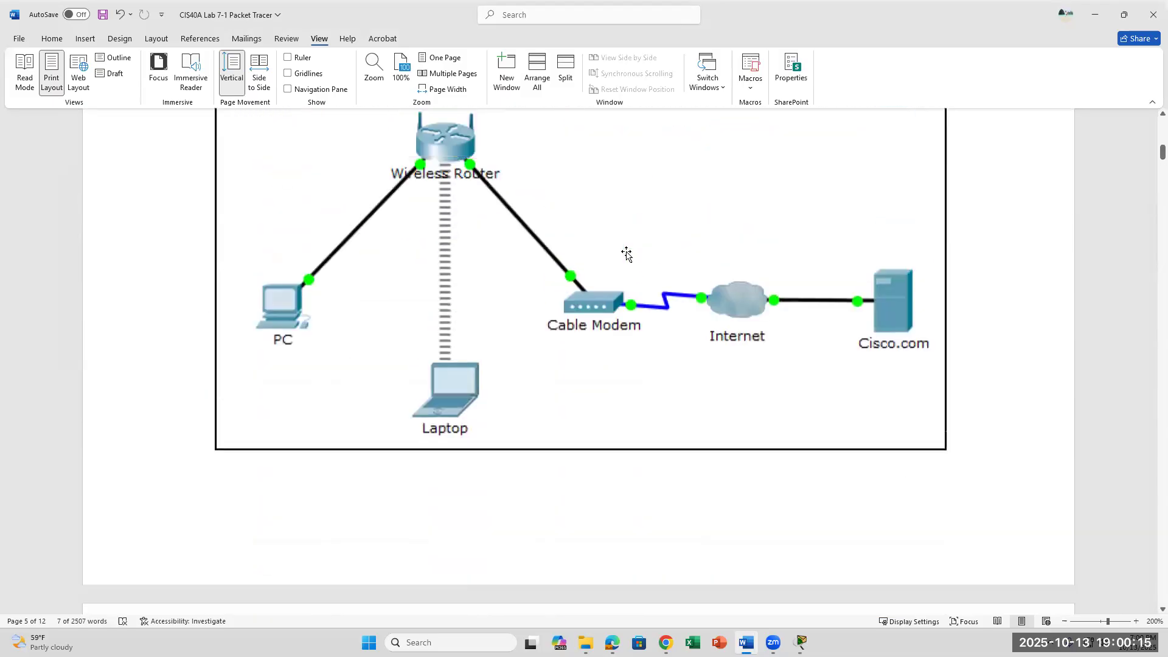
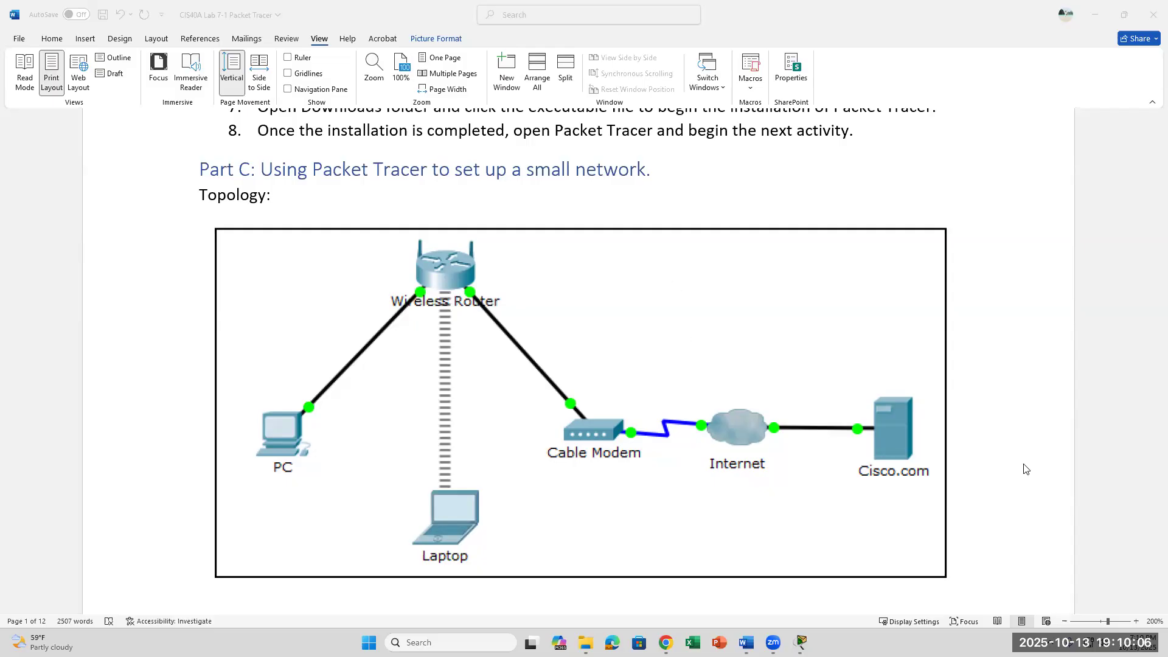
Scroll the Word lab from the topology diagram down to the page-2 Address Table.
{"action": "scroll", "coordinate": [935, 505], "scroll_direction": "down", "scroll_amount": 10}
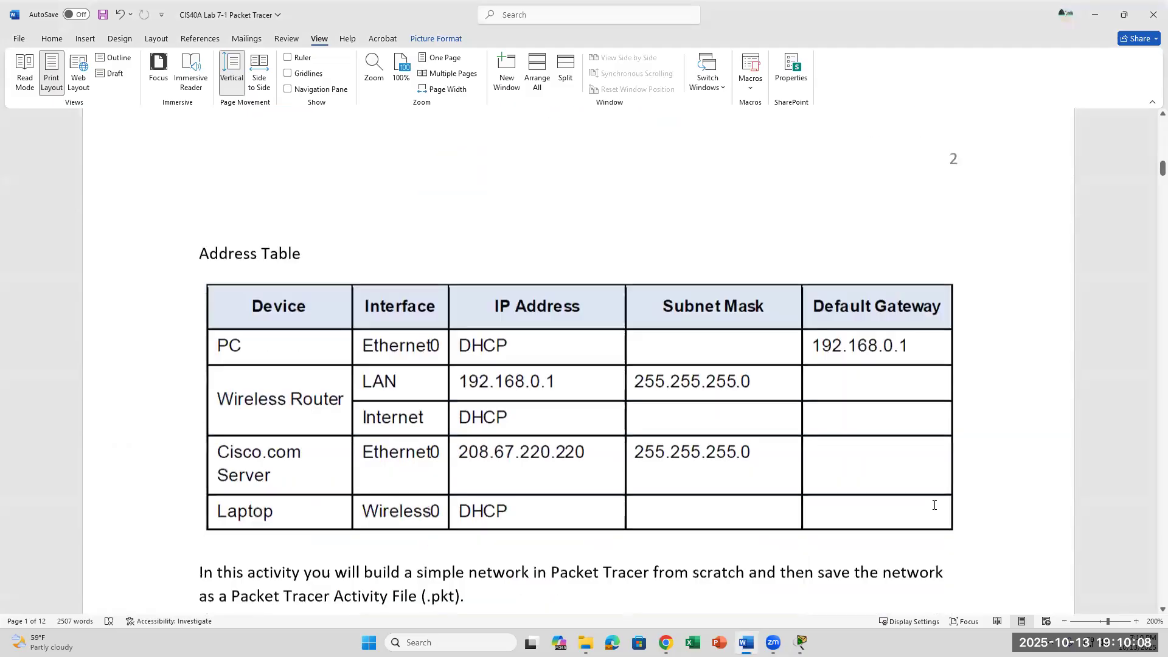
{"action": "scroll", "coordinate": [934, 504], "scroll_direction": "down", "scroll_amount": 3}
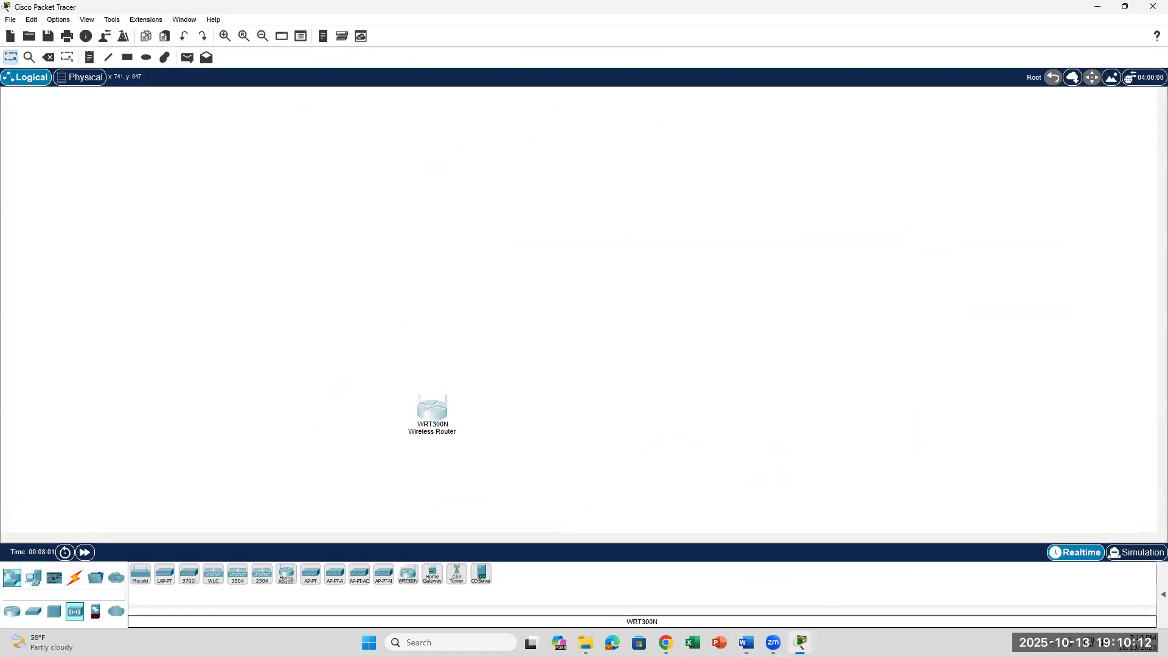
Place a PC and a laptop from End Devices onto the workspace.
{"action": "left_click", "coordinate": [34, 577]}
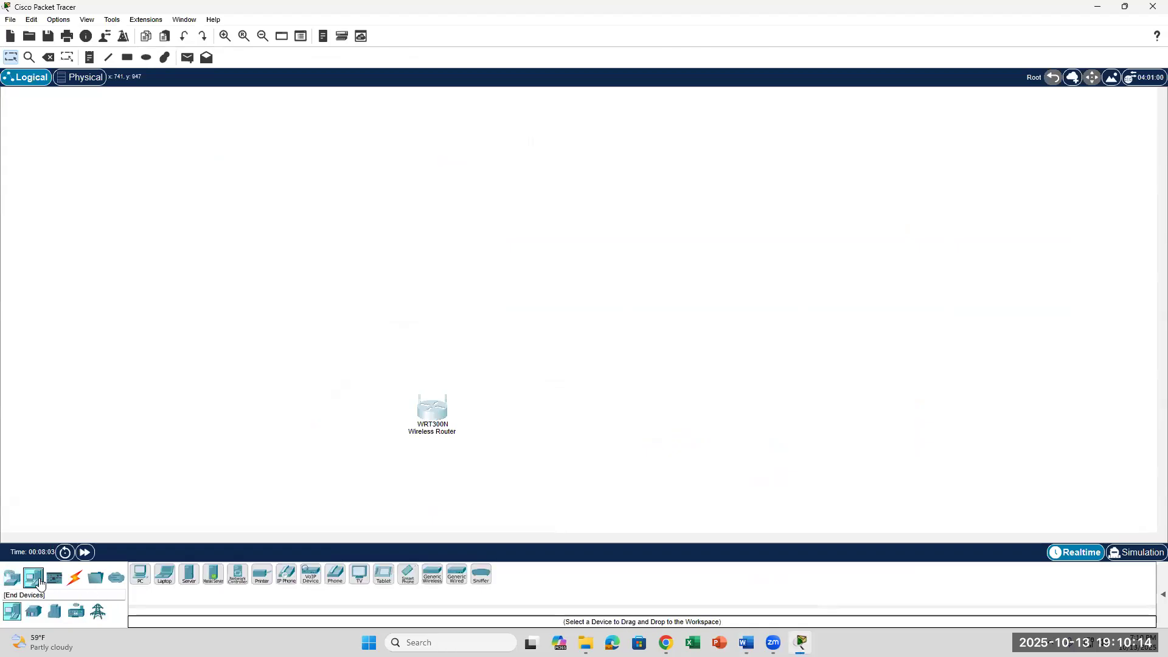
{"action": "left_click_drag", "start_coordinate": [140, 574], "coordinate": [237, 400]}
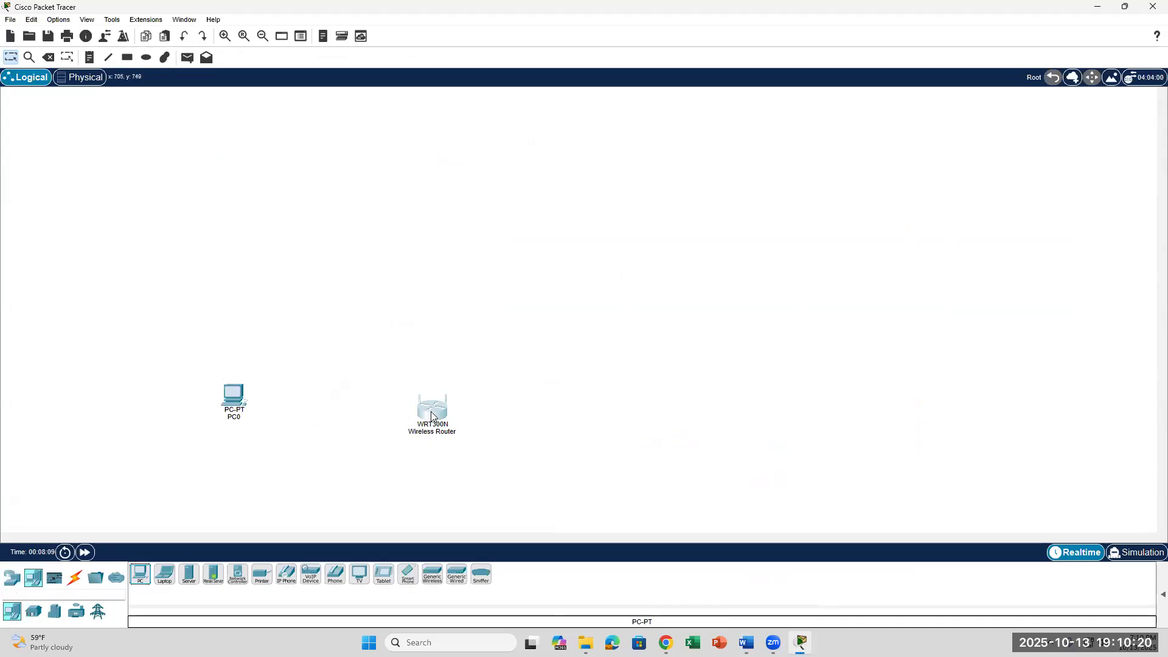
{"action": "mouse_move", "coordinate": [433, 416]}
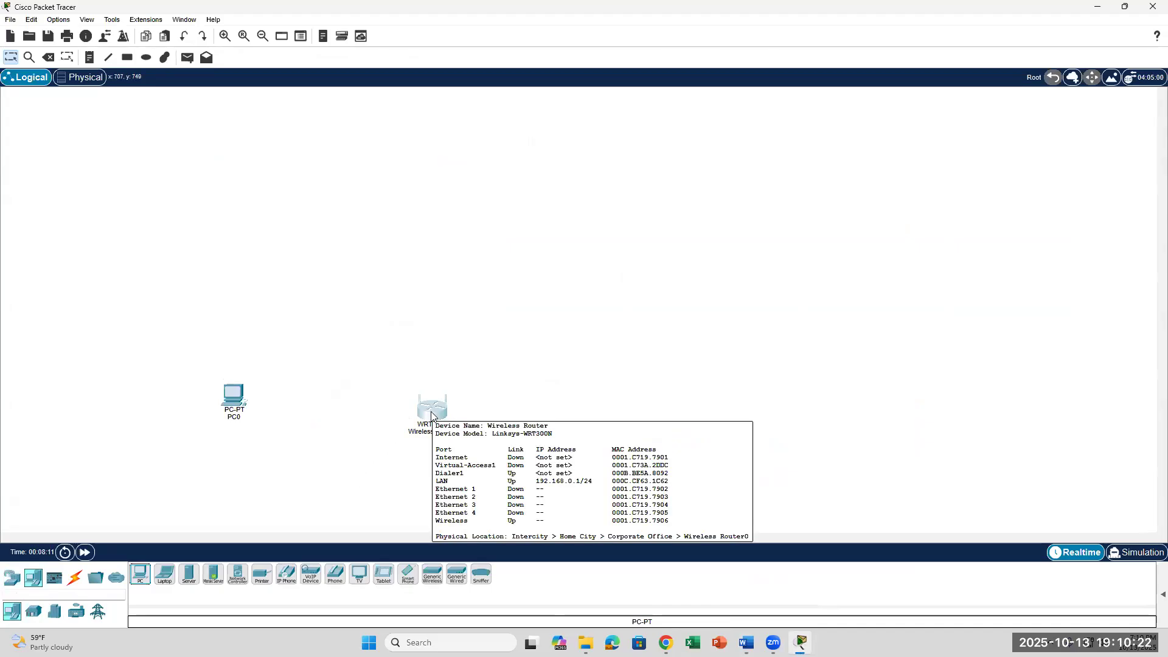
{"action": "mouse_move", "coordinate": [235, 397]}
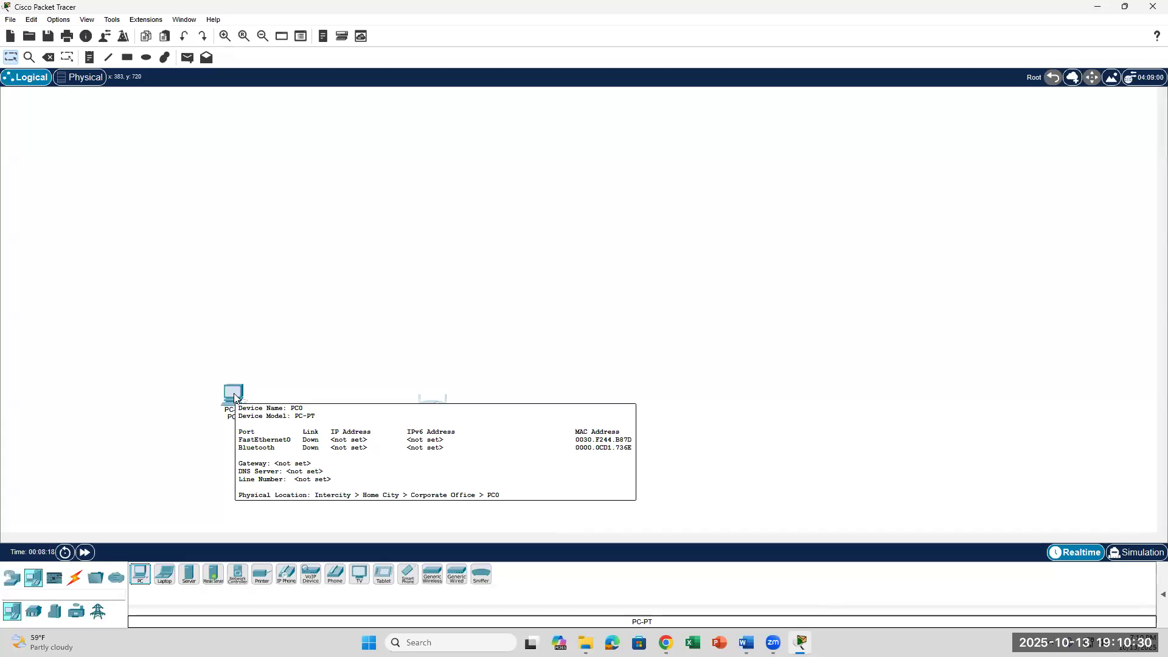
{"action": "left_click", "coordinate": [166, 579]}
{"action": "left_click_drag", "start_coordinate": [169, 582], "coordinate": [308, 485]}
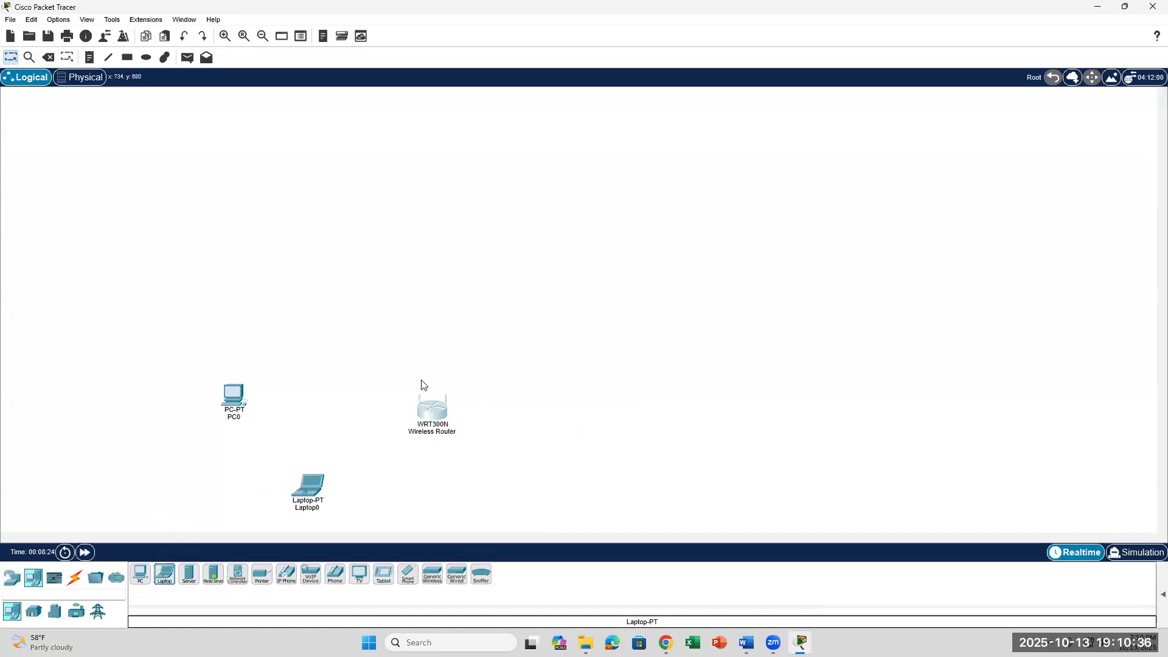
Arrange PC0 above Laptop0 and open the WRT300N Wireless Router's settings window.
{"action": "left_click_drag", "start_coordinate": [234, 395], "coordinate": [230, 241]}
{"action": "left_click_drag", "start_coordinate": [310, 487], "coordinate": [239, 356]}
{"action": "left_click", "coordinate": [438, 409]}
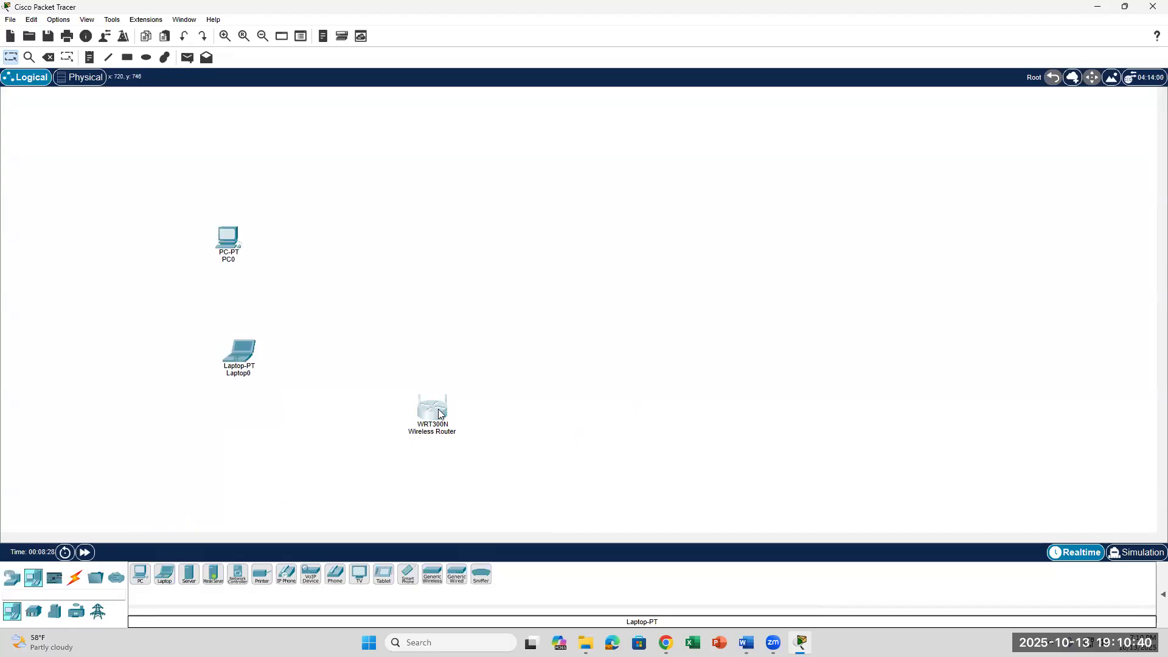
{"action": "left_click", "coordinate": [445, 417]}
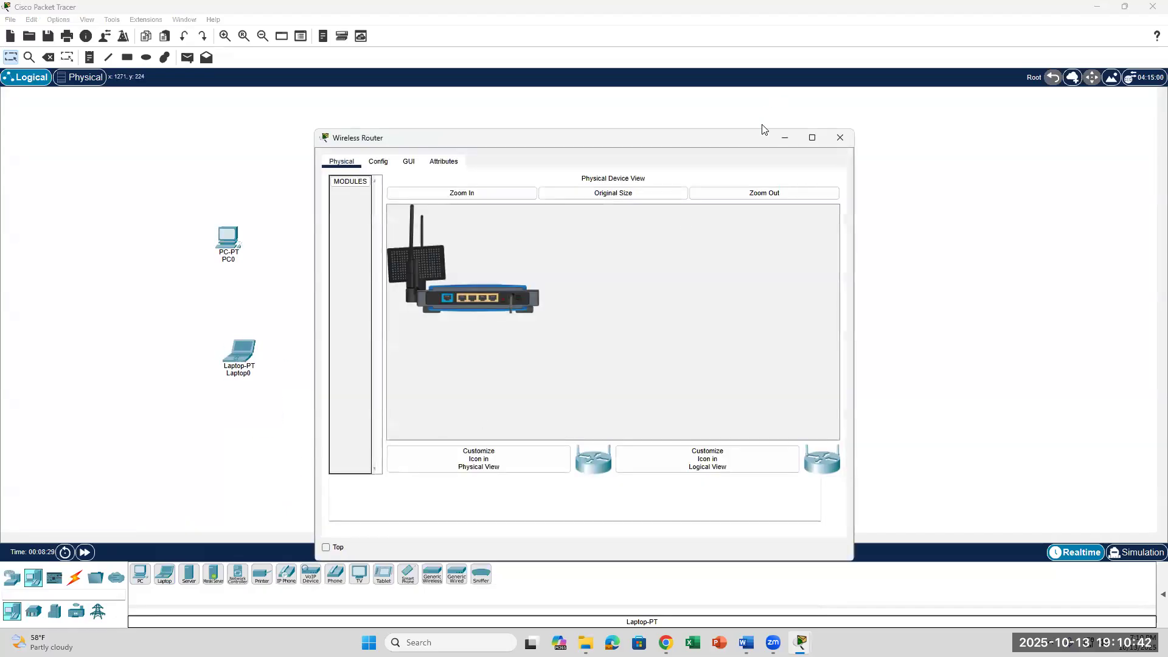
Delete the WRT300N Wireless Router so only PC0 and Laptop0 remain, then switch to the browser.
{"action": "left_click", "coordinate": [838, 137]}
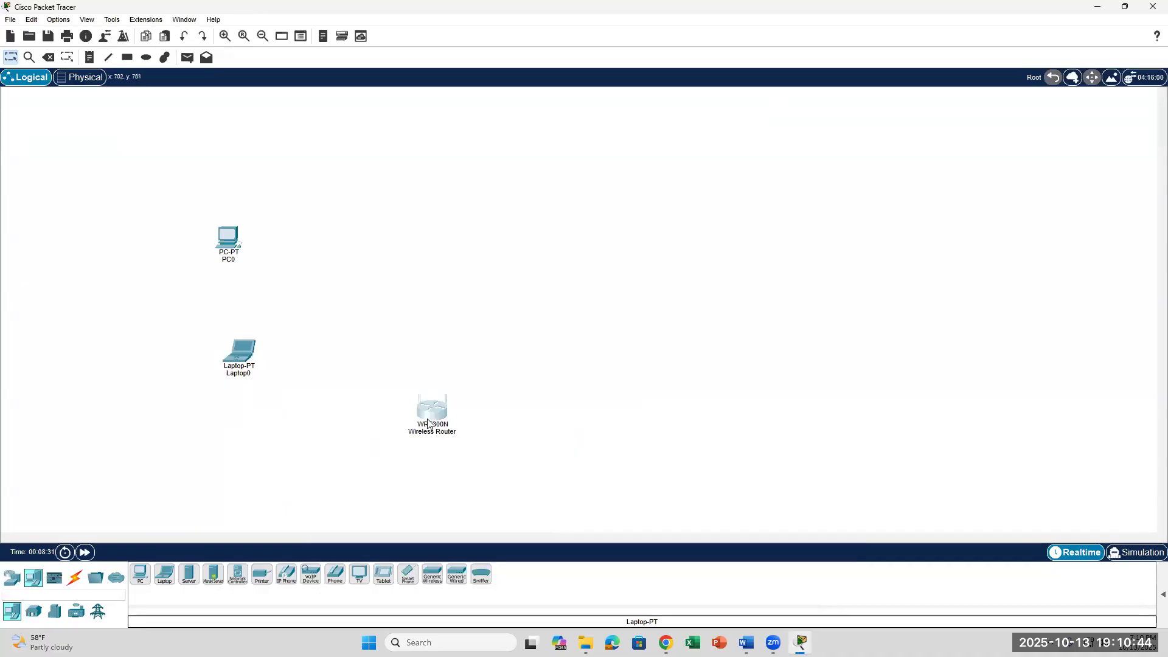
{"action": "left_click_drag", "start_coordinate": [479, 466], "coordinate": [387, 387]}
{"action": "left_click", "coordinate": [537, 426]}
{"action": "left_click", "coordinate": [420, 404]}
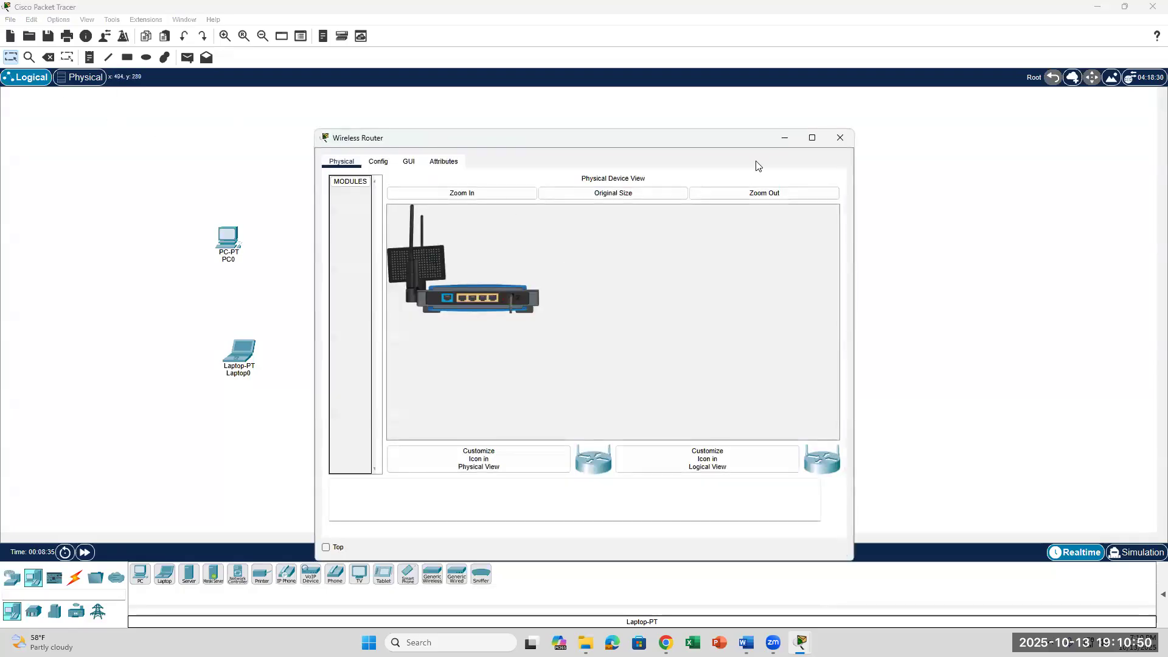
{"action": "left_click", "coordinate": [839, 137]}
{"action": "left_click", "coordinate": [48, 57]}
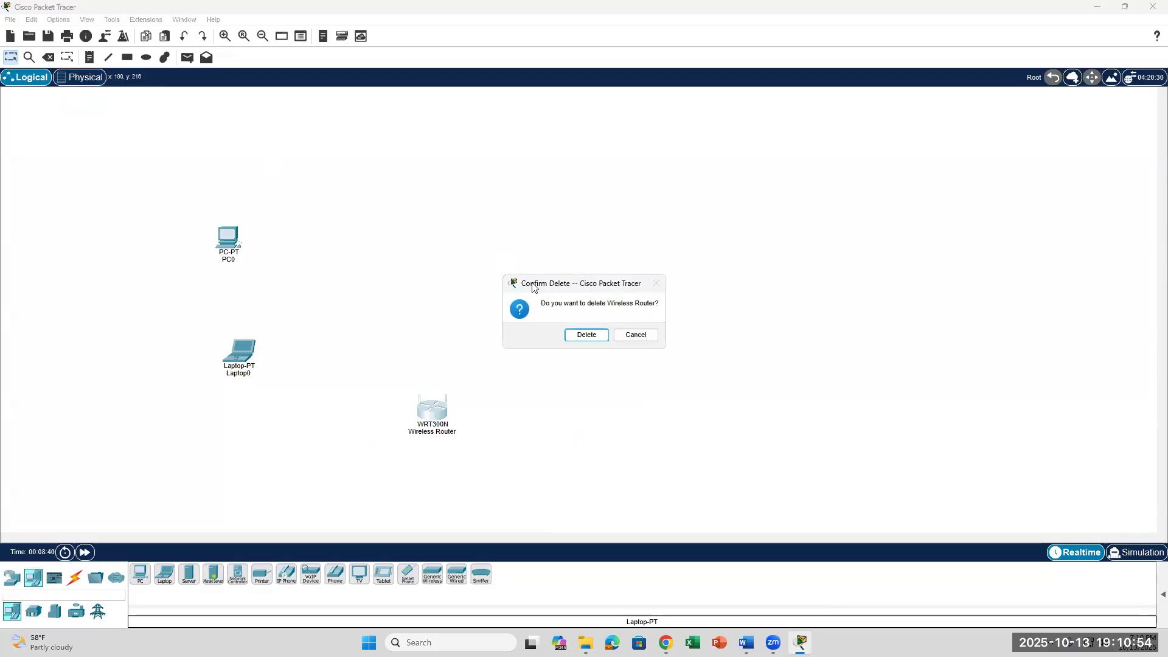
{"action": "left_click", "coordinate": [583, 338]}
{"action": "left_click", "coordinate": [49, 59]}
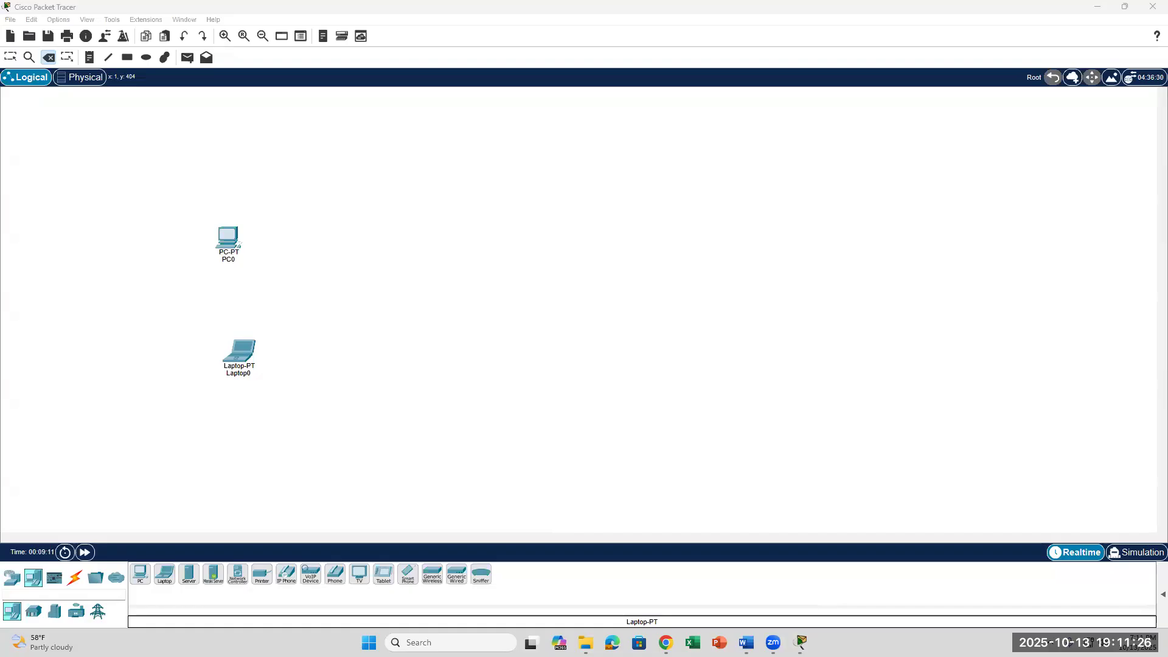
{"action": "left_click", "coordinate": [43, 643]}
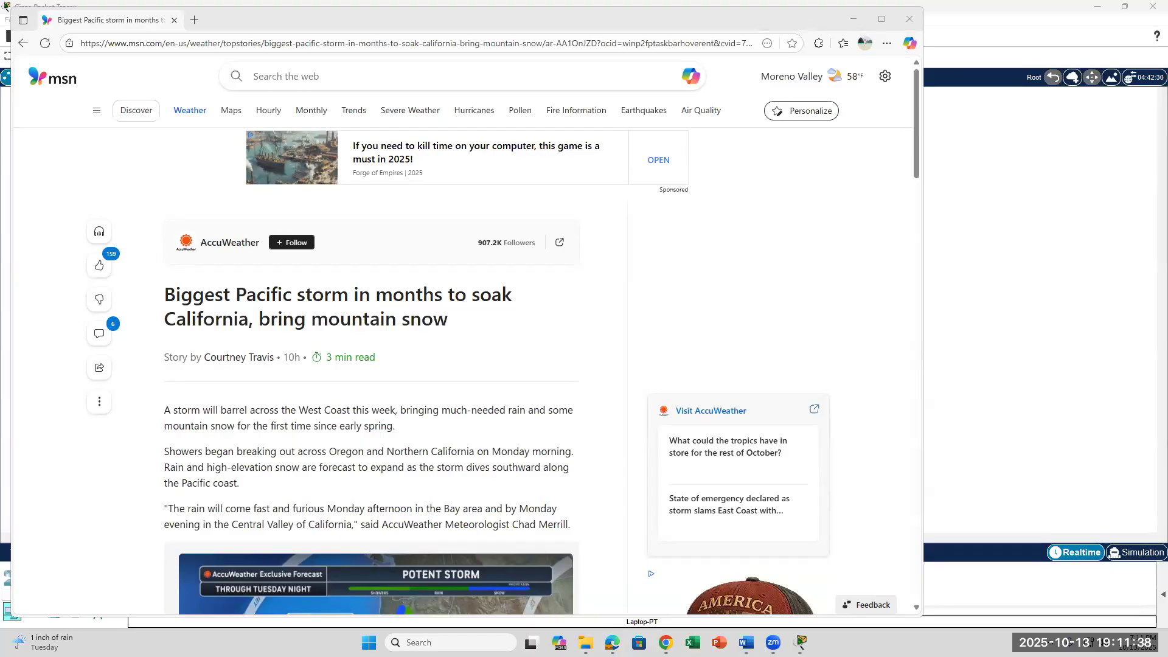
{"action": "key", "text": "ctrl+alt+Delete"}
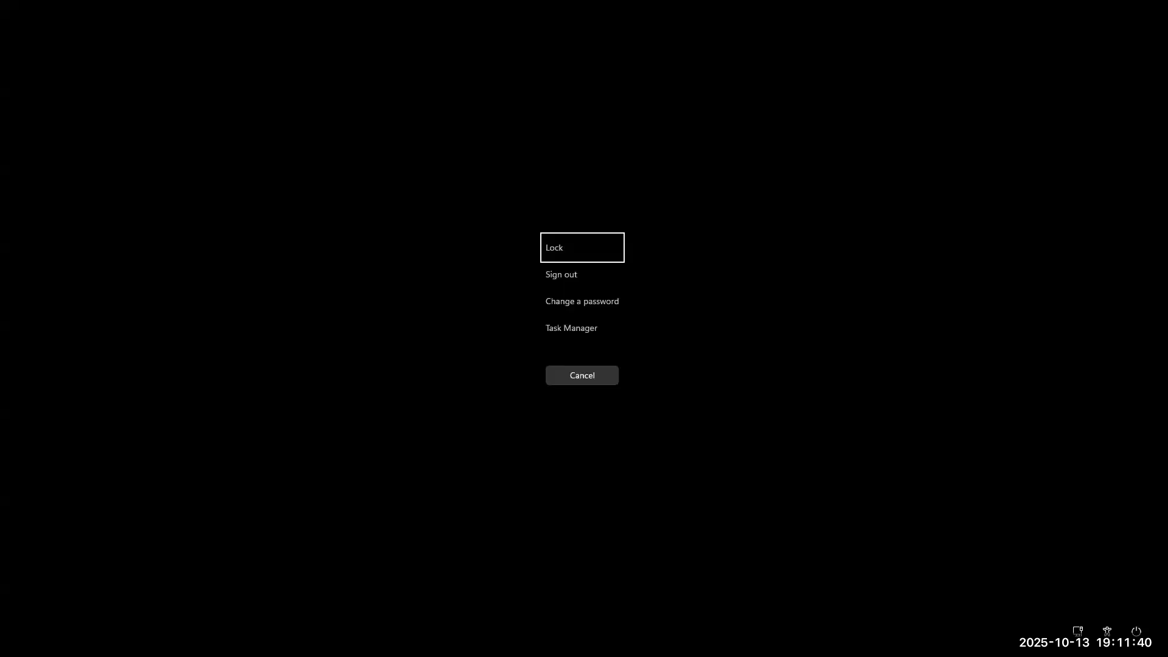
{"action": "key", "text": "Down"}
{"action": "key", "text": "Down"}
{"action": "key", "text": "Down"}
{"action": "key", "text": "Down"}
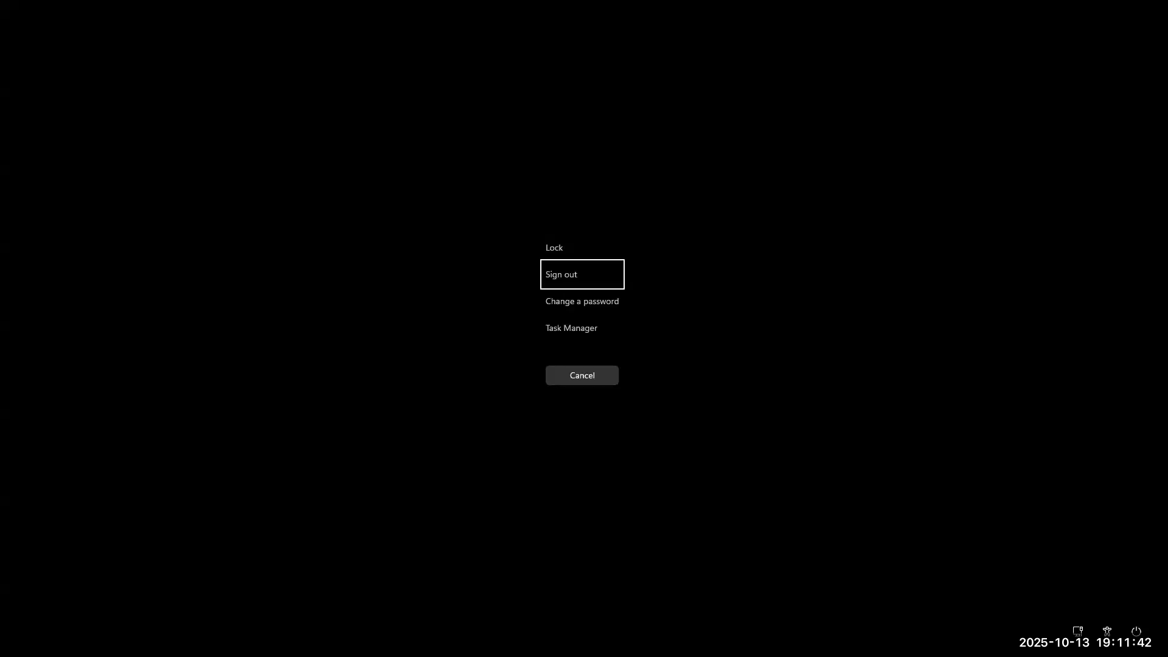
{"action": "key", "text": "Return"}
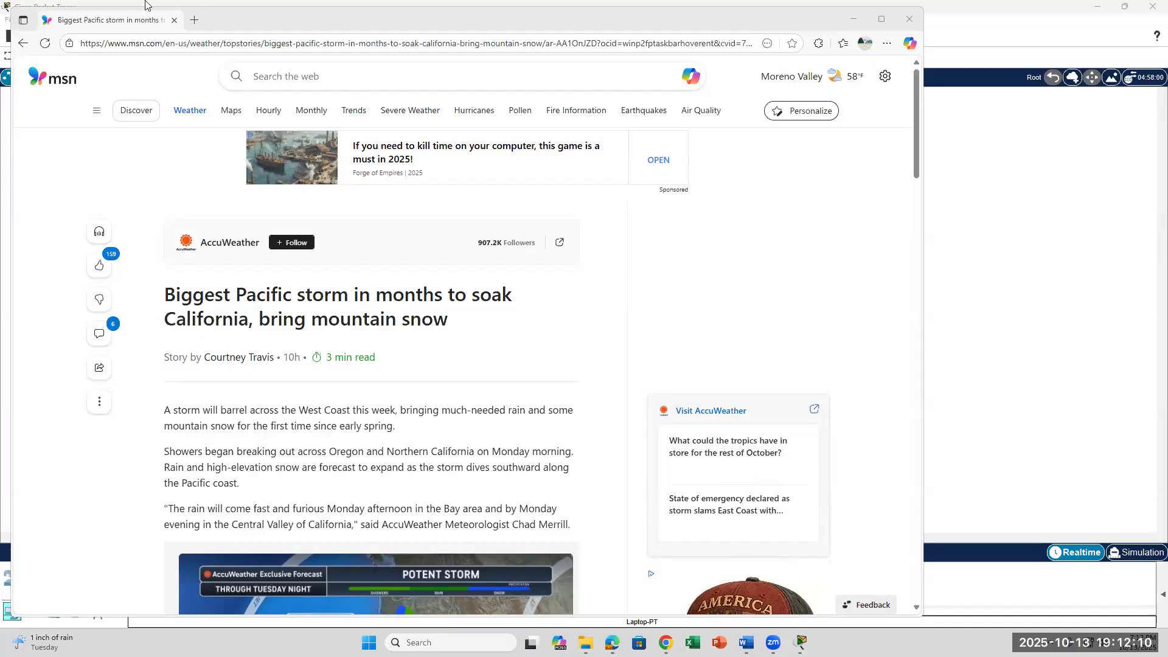
{"action": "left_click", "coordinate": [4, 6]}
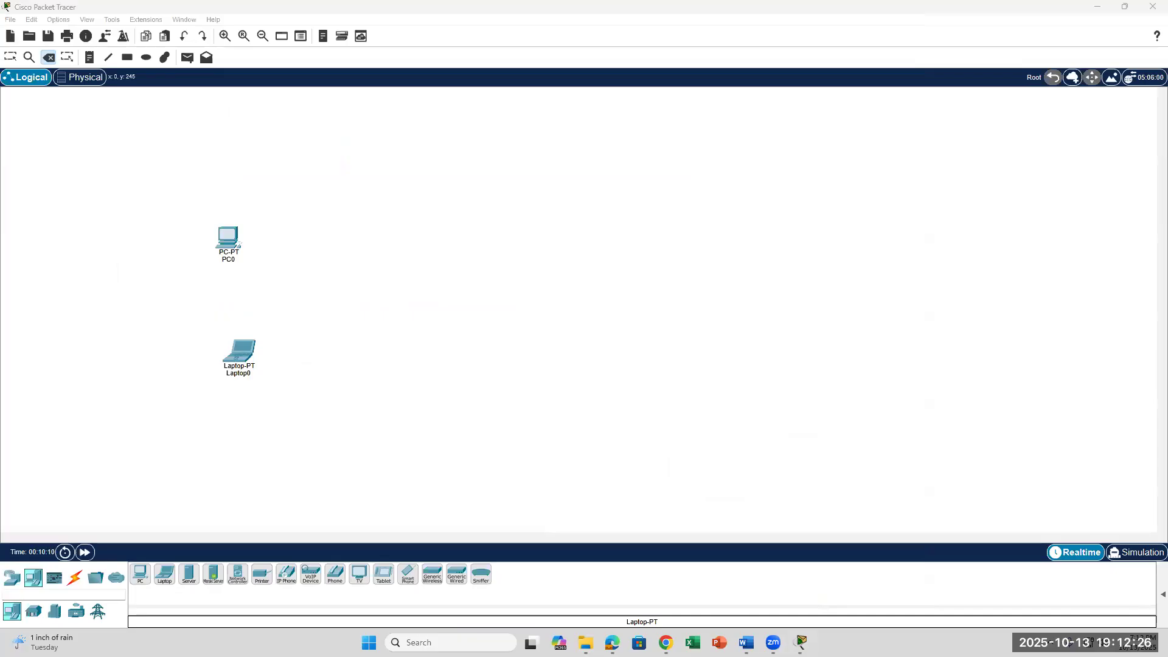
{"action": "key", "text": "ctrl+alt+Delete"}
{"action": "key", "text": "Down"}
{"action": "key", "text": "Down"}
{"action": "key", "text": "Down"}
{"action": "key", "text": "Down"}
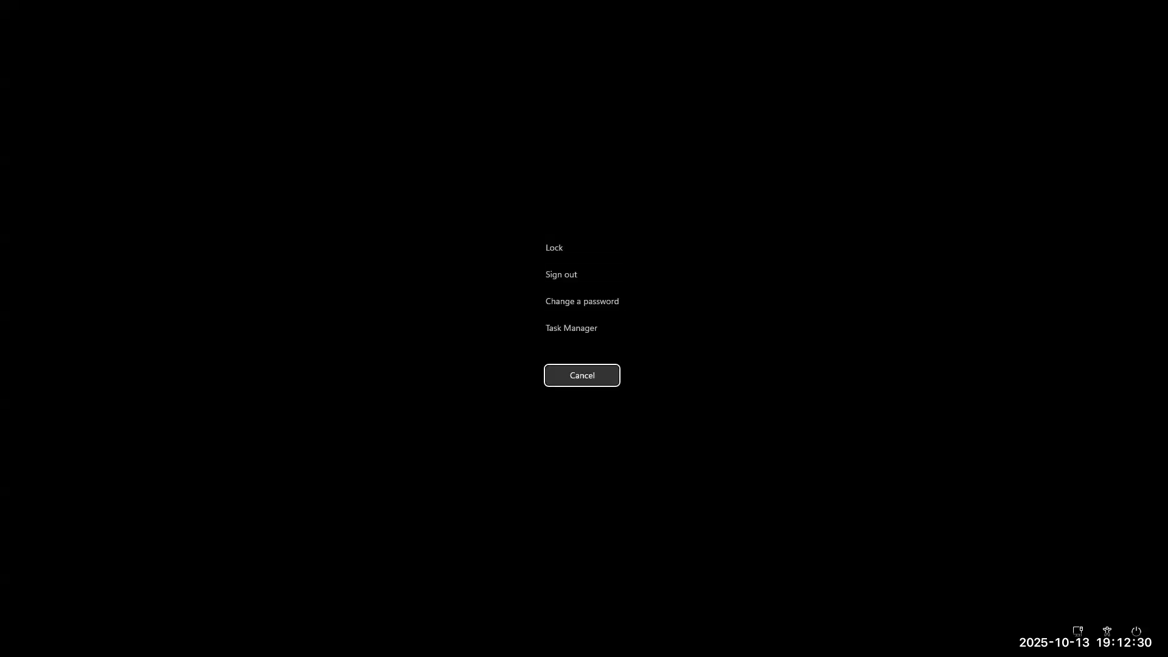
{"action": "key", "text": "Return"}
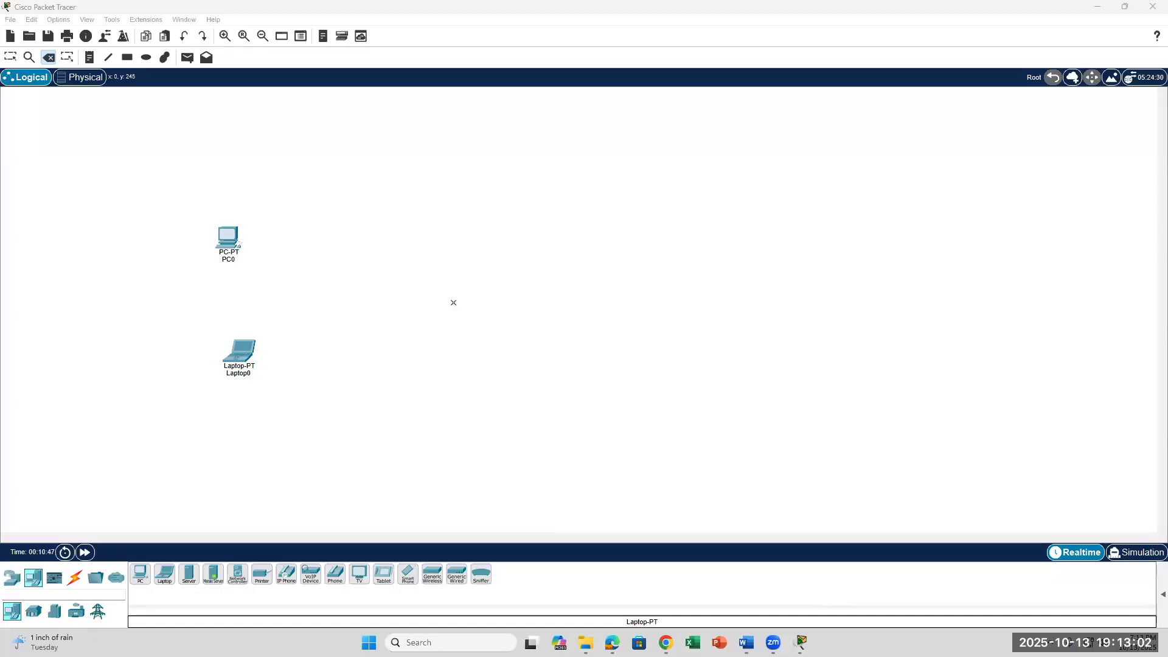
{"action": "left_click", "coordinate": [237, 373]}
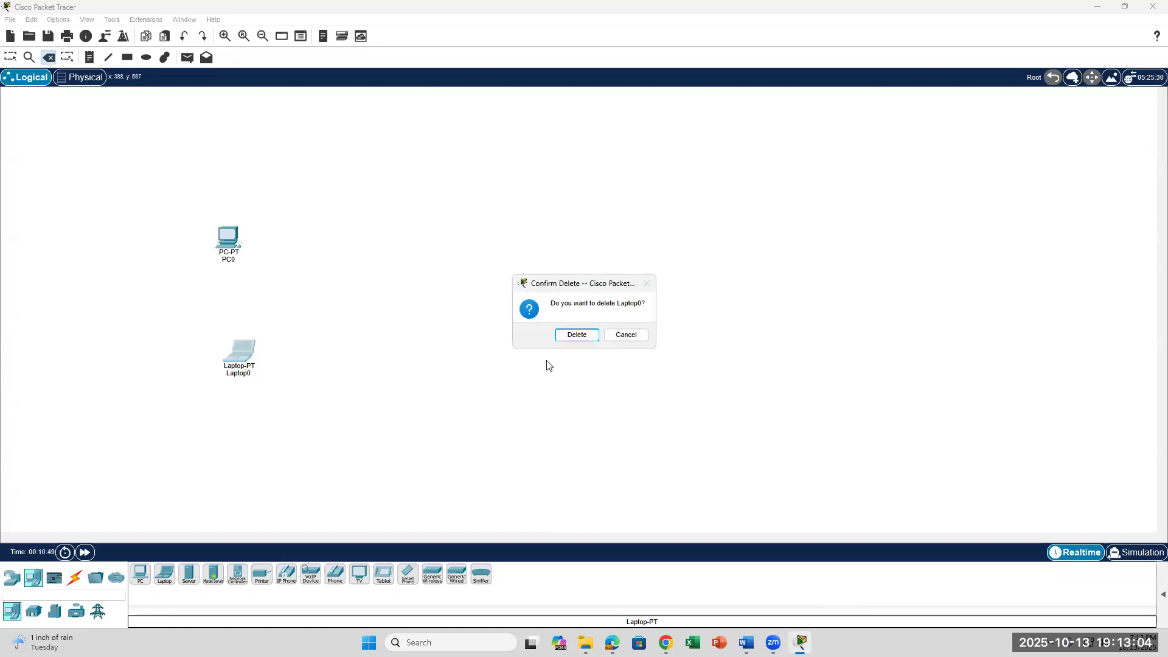
{"action": "left_click", "coordinate": [639, 336]}
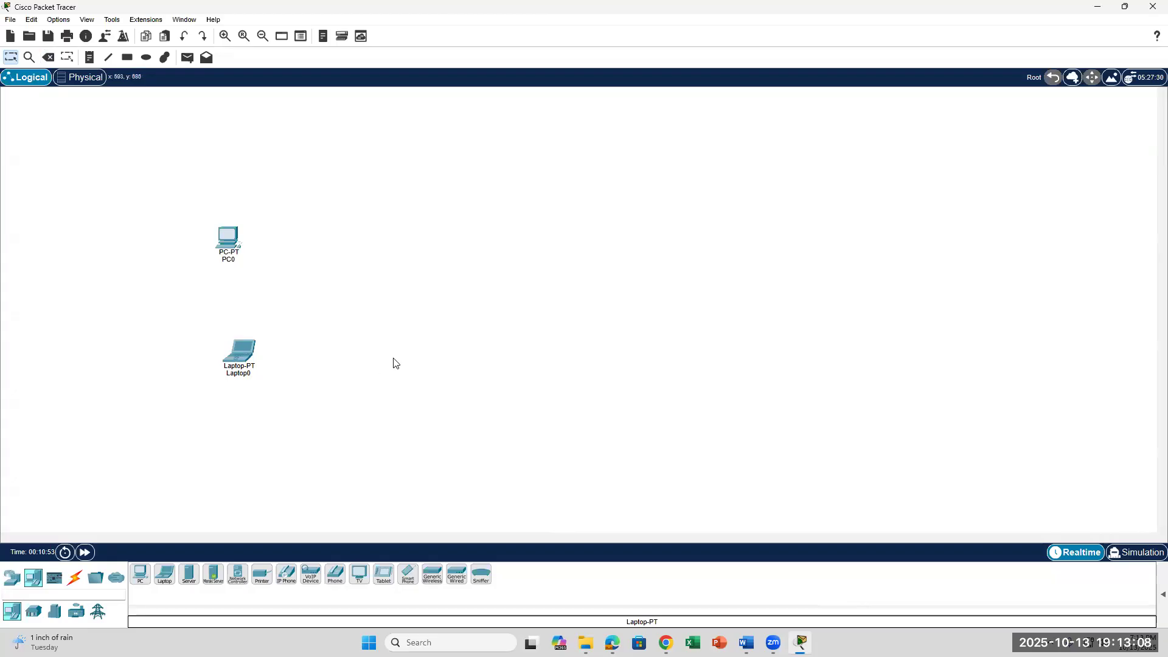
{"action": "left_click", "coordinate": [747, 642]}
Review the Word lab's device-placement steps and Address Table, then return to Packet Tracer.
{"action": "scroll", "coordinate": [449, 399], "scroll_direction": "down", "scroll_amount": 3}
{"action": "scroll", "coordinate": [449, 399], "scroll_direction": "up", "scroll_amount": 9}
{"action": "scroll", "coordinate": [448, 401], "scroll_direction": "down", "scroll_amount": 7}
{"action": "scroll", "coordinate": [448, 401], "scroll_direction": "down", "scroll_amount": 10}
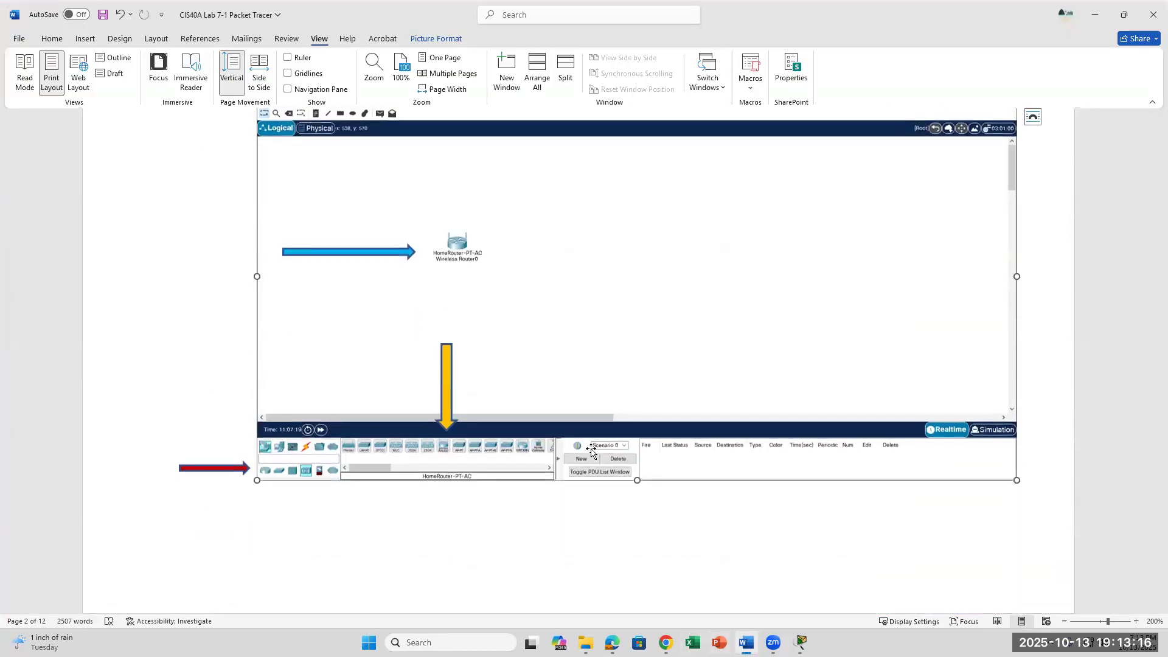
{"action": "scroll", "coordinate": [591, 451], "scroll_direction": "up", "scroll_amount": 5}
{"action": "scroll", "coordinate": [559, 401], "scroll_direction": "down", "scroll_amount": 8}
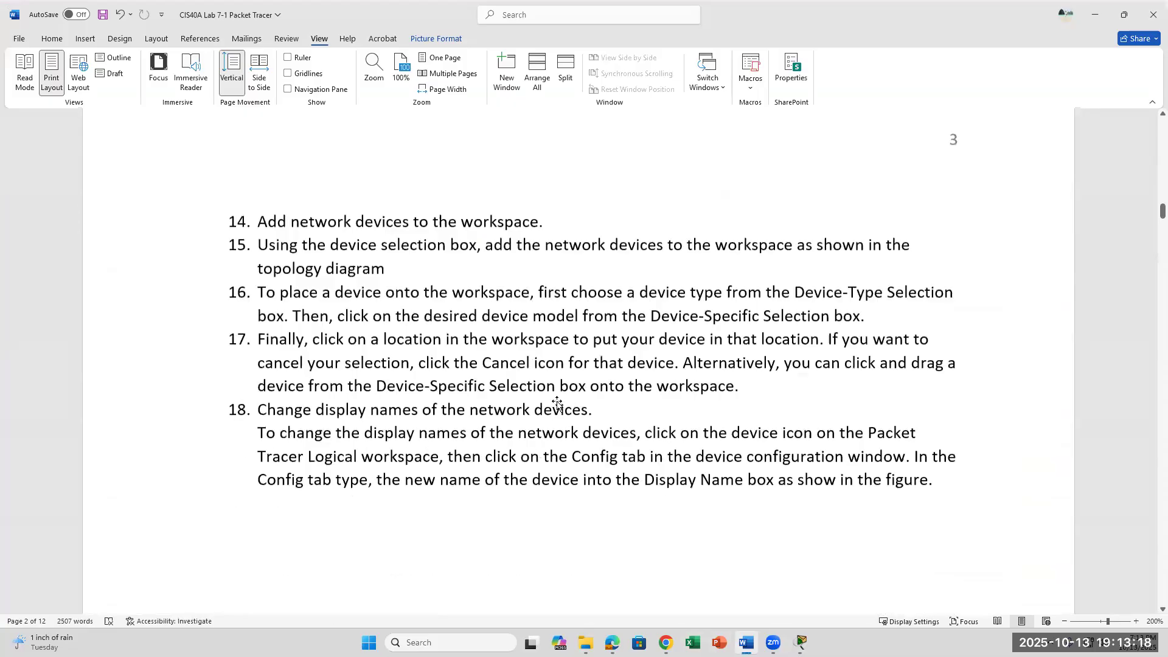
{"action": "scroll", "coordinate": [558, 402], "scroll_direction": "up", "scroll_amount": 7}
{"action": "scroll", "coordinate": [559, 401], "scroll_direction": "up", "scroll_amount": 10}
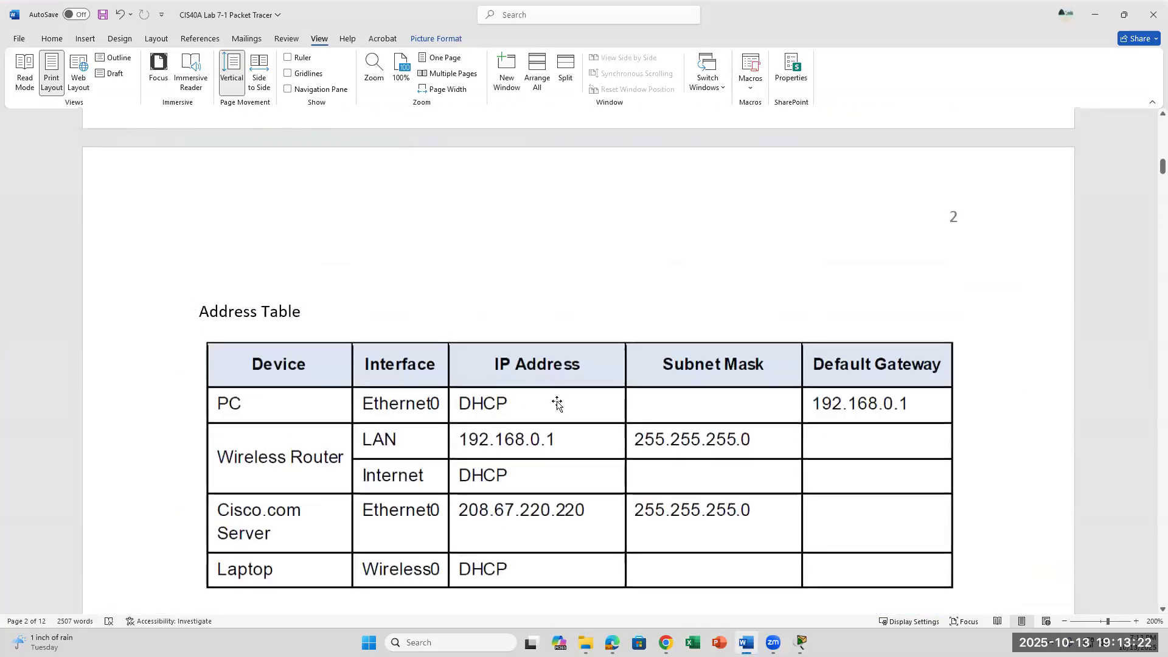
{"action": "scroll", "coordinate": [557, 403], "scroll_direction": "down", "scroll_amount": 10}
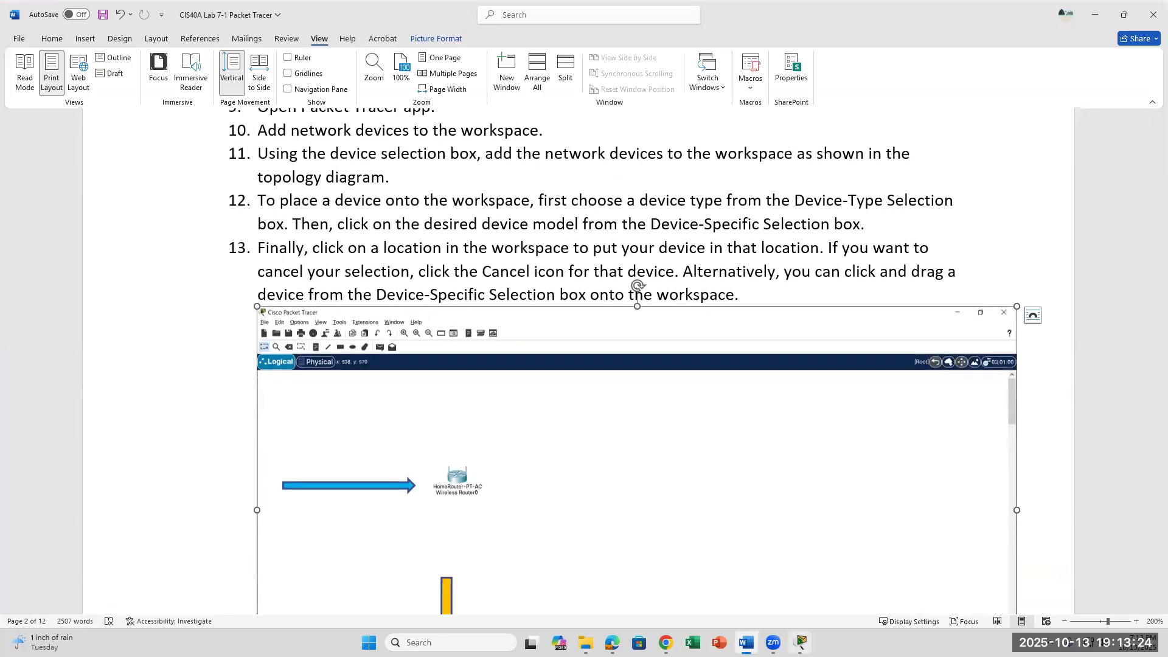
{"action": "left_click", "coordinate": [801, 643]}
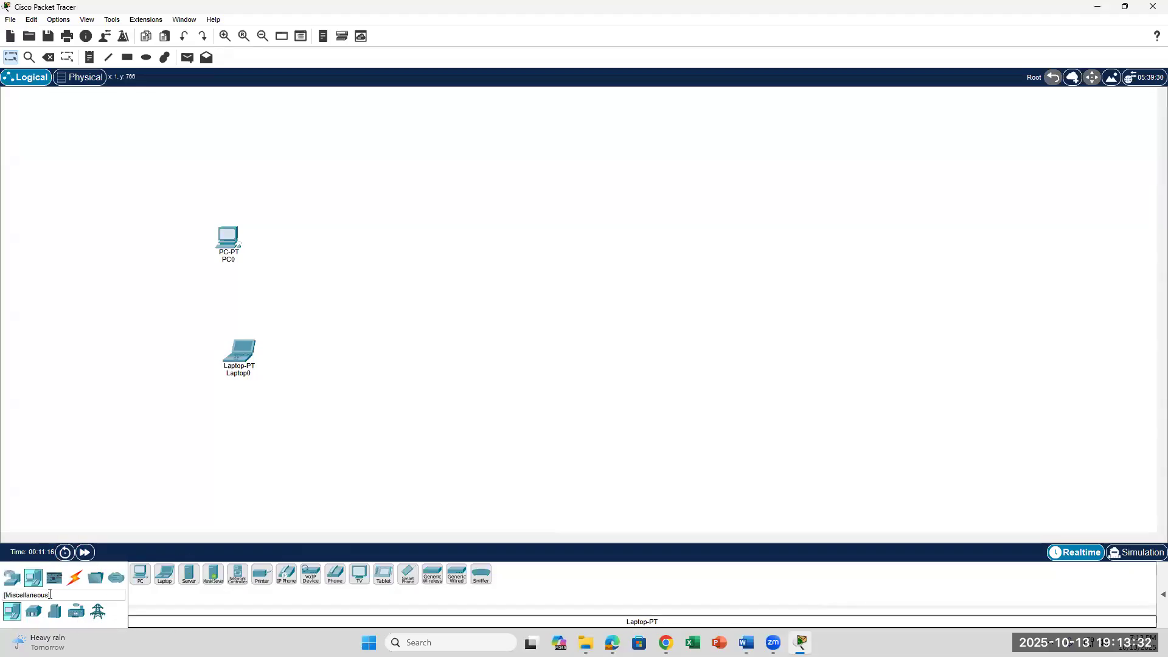
Place a HomeRouter-PT-AC wireless router on the workspace as Wireless Router0.
{"action": "left_click", "coordinate": [35, 618]}
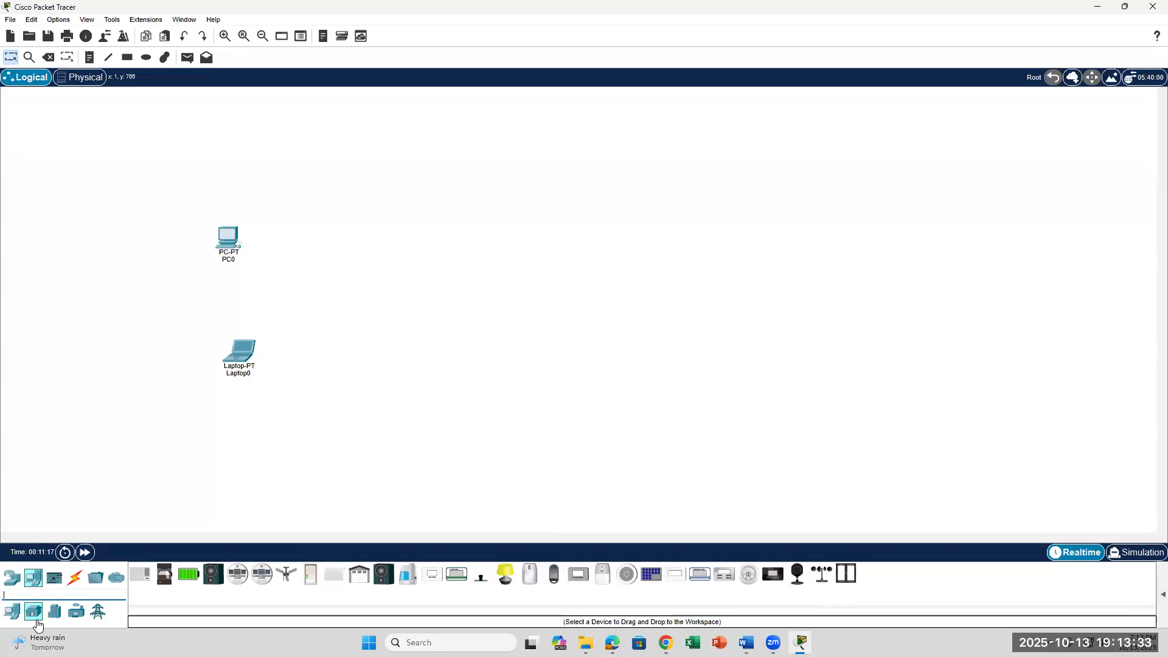
{"action": "left_click", "coordinate": [12, 578]}
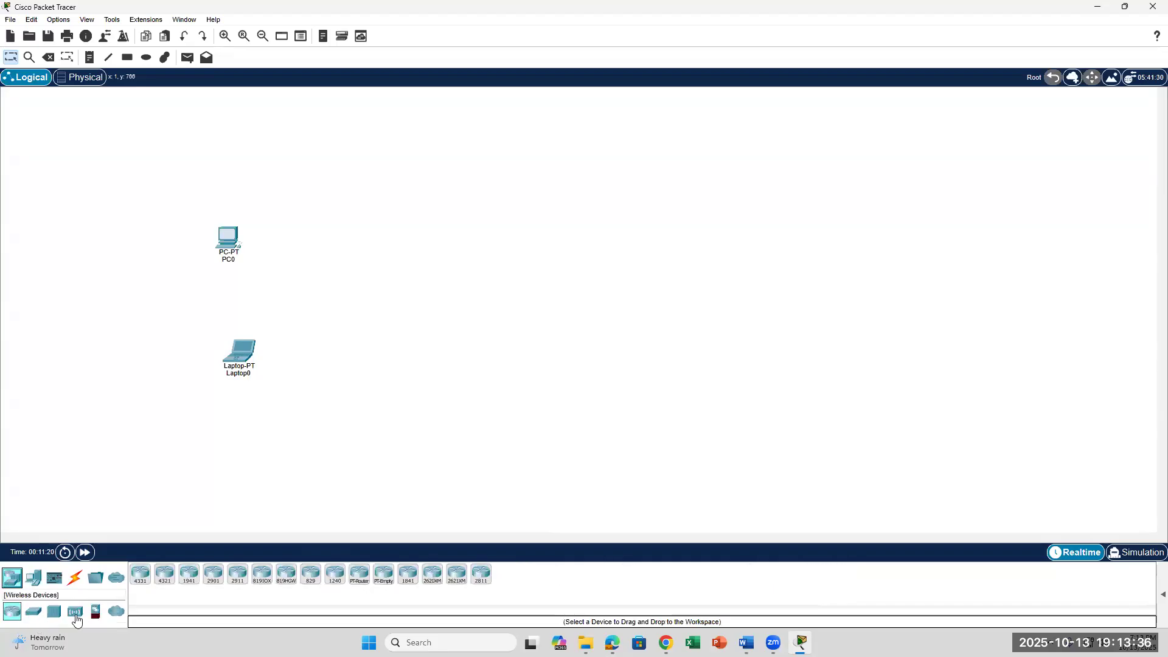
{"action": "left_click", "coordinate": [75, 612]}
{"action": "left_click_drag", "start_coordinate": [286, 579], "coordinate": [359, 302]}
Open Wireless Router0's Config pages, close the window, and return to the Word instructions.
{"action": "left_click", "coordinate": [357, 307]}
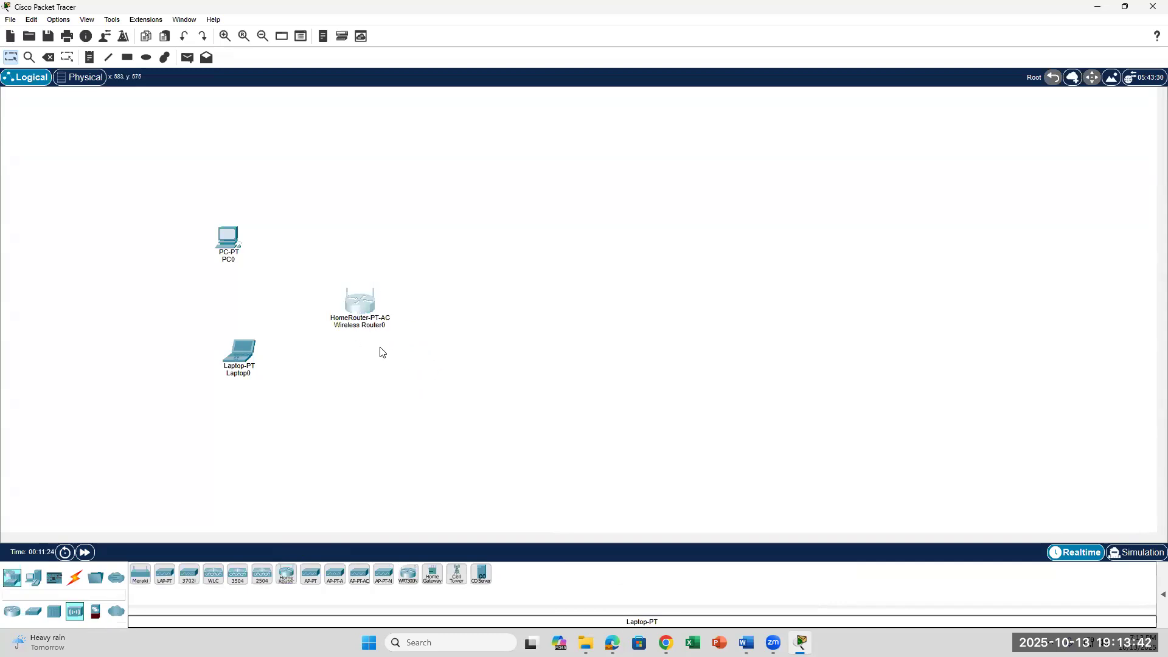
{"action": "left_click", "coordinate": [360, 306]}
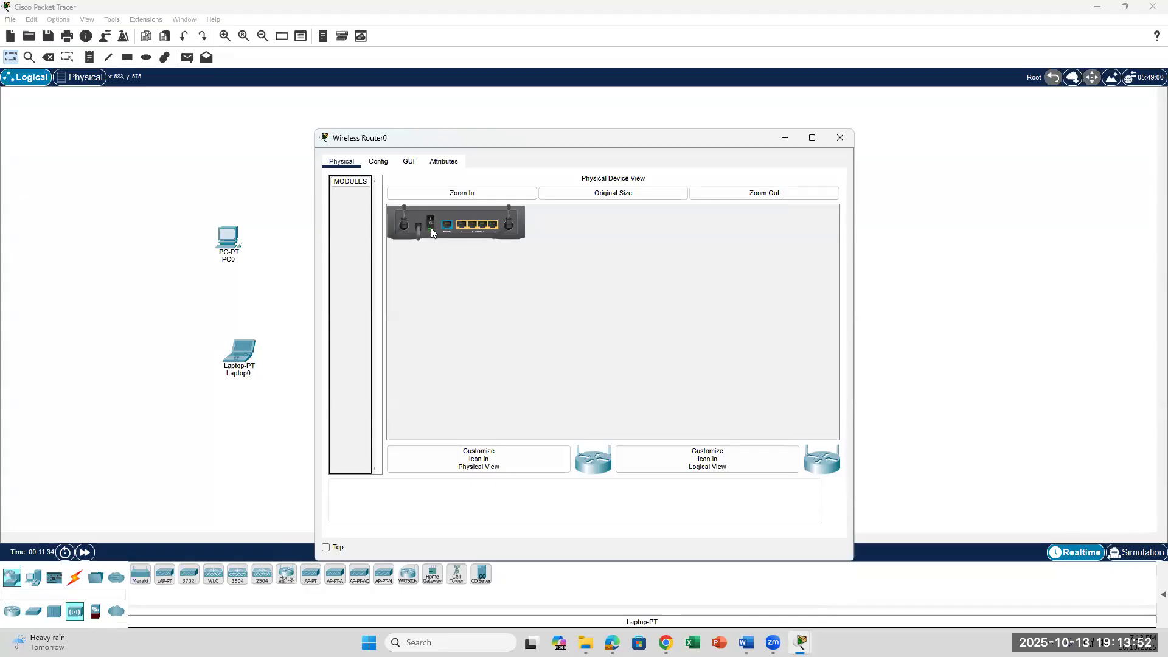
{"action": "left_click", "coordinate": [379, 162]}
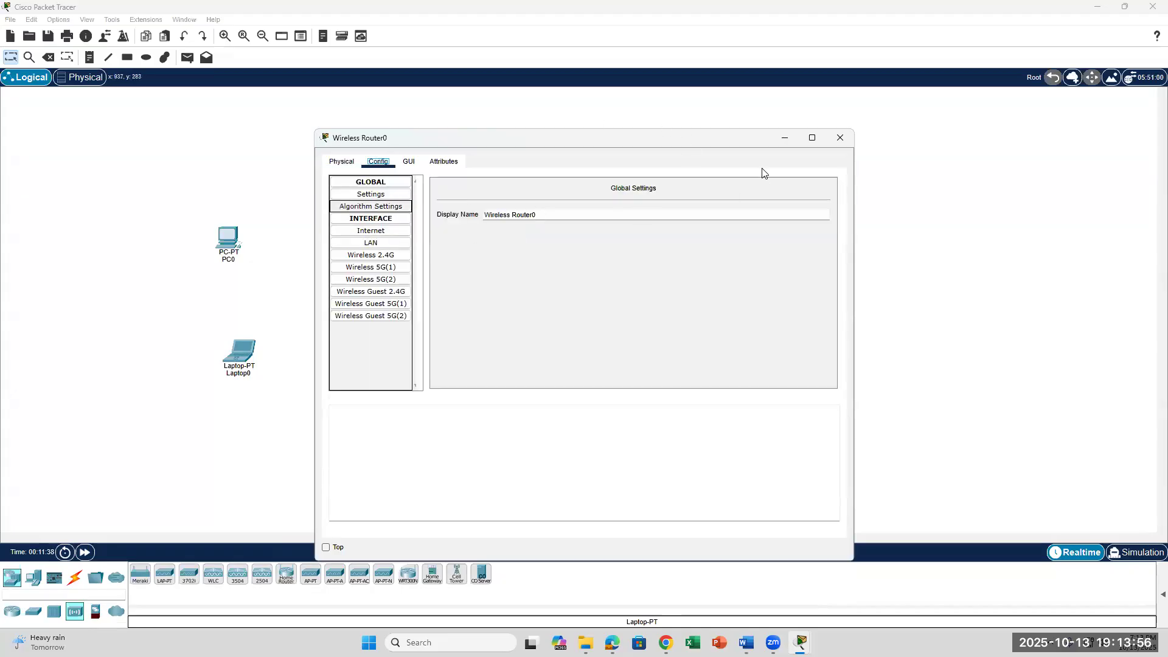
{"action": "left_click", "coordinate": [840, 140]}
{"action": "left_click", "coordinate": [747, 643]}
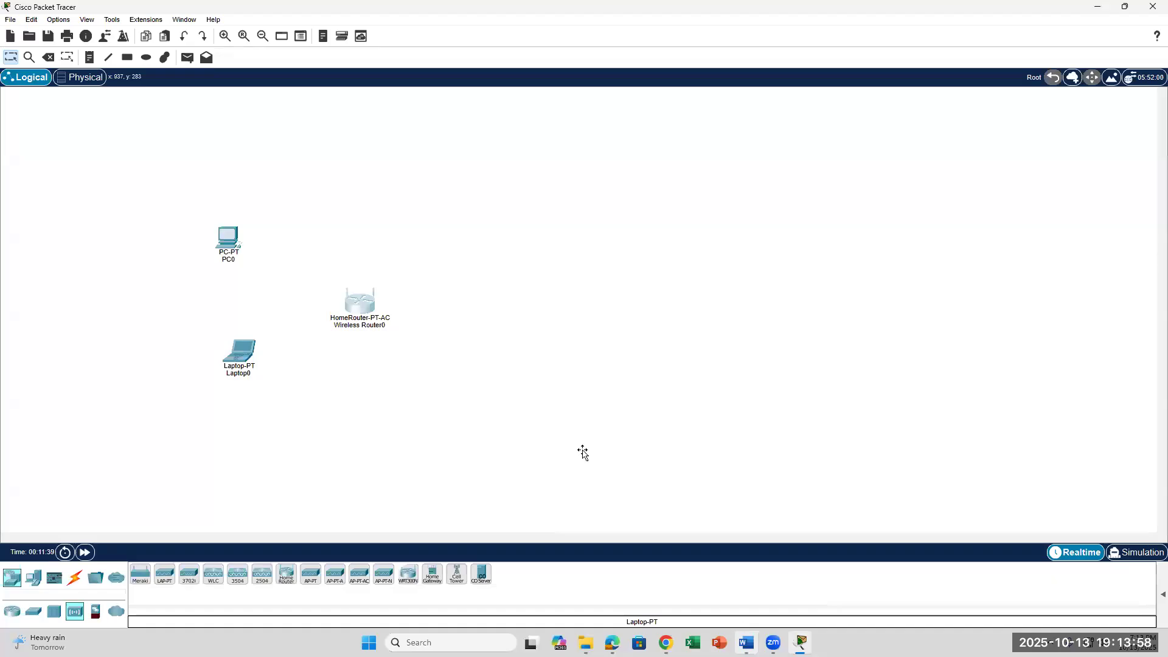
{"action": "scroll", "coordinate": [540, 406], "scroll_direction": "up", "scroll_amount": 2}
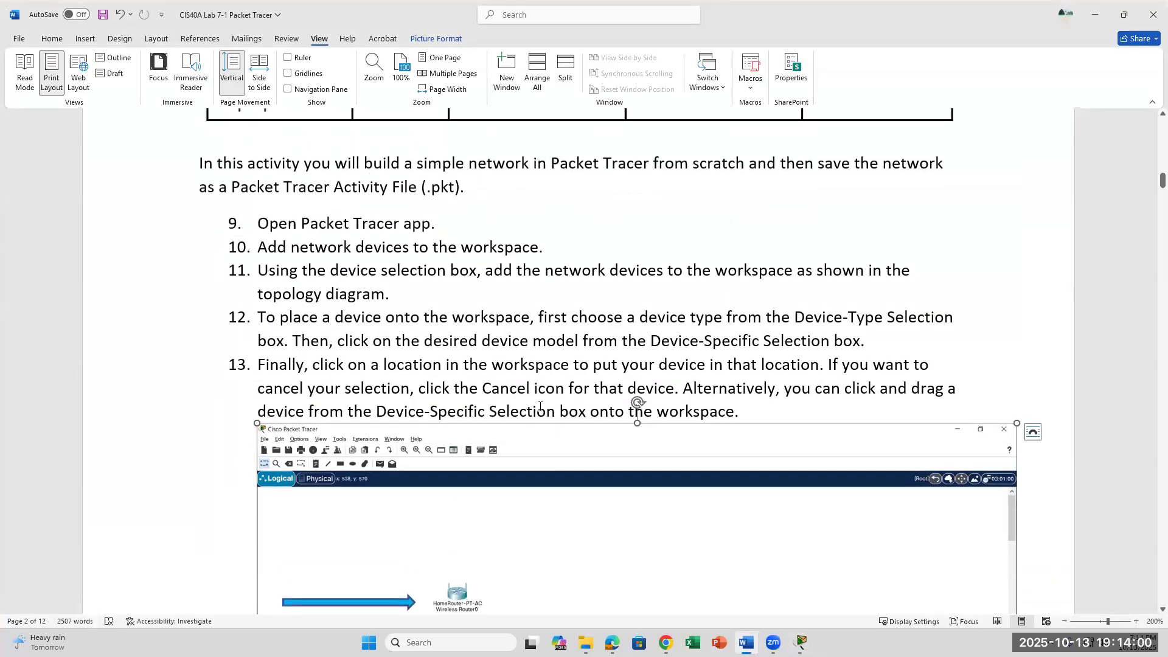
Scroll the Word lab down to step 18 on display names, then return to Packet Tracer.
{"action": "scroll", "coordinate": [531, 401], "scroll_direction": "down", "scroll_amount": 4}
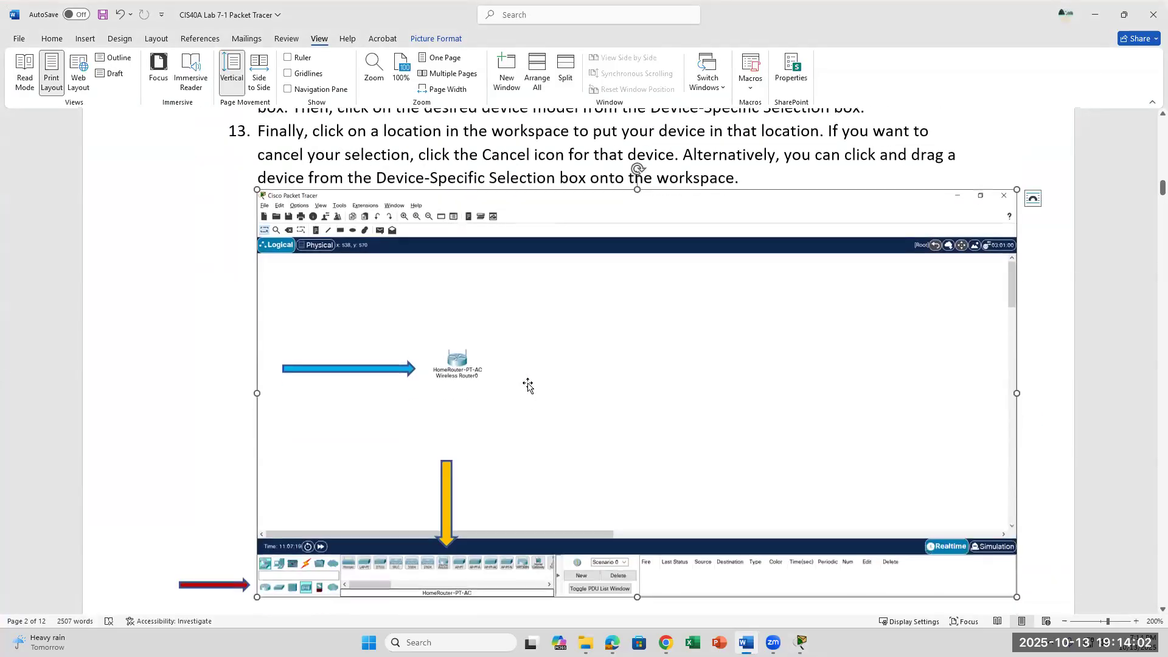
{"action": "scroll", "coordinate": [498, 410], "scroll_direction": "down", "scroll_amount": 5}
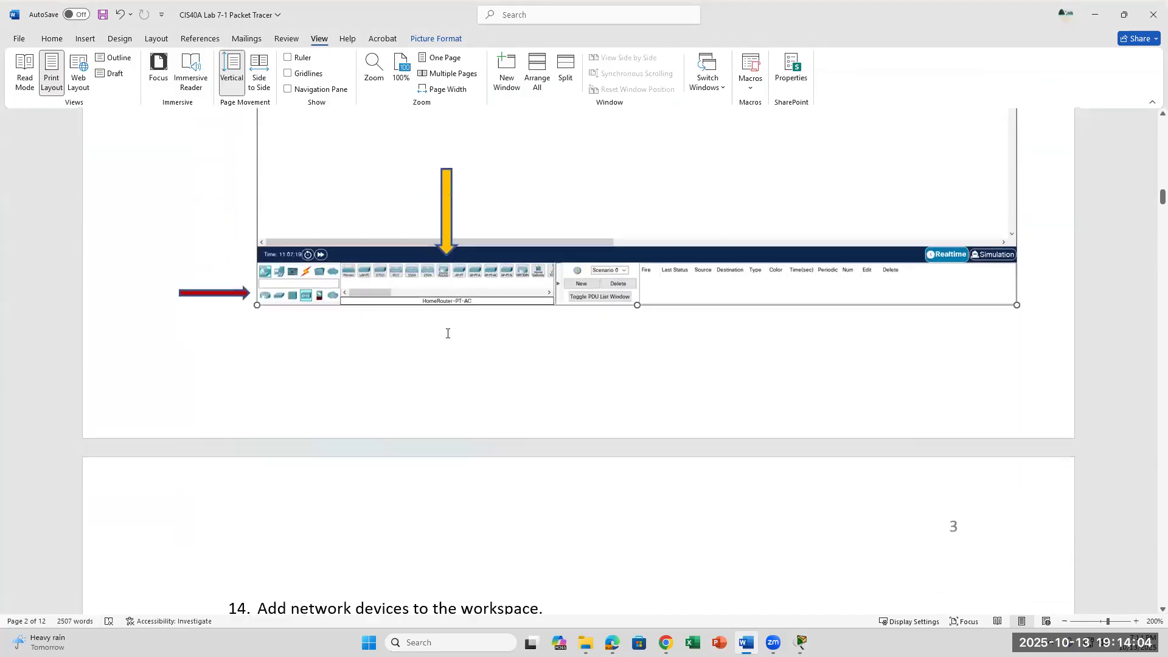
{"action": "scroll", "coordinate": [486, 410], "scroll_direction": "down", "scroll_amount": 4}
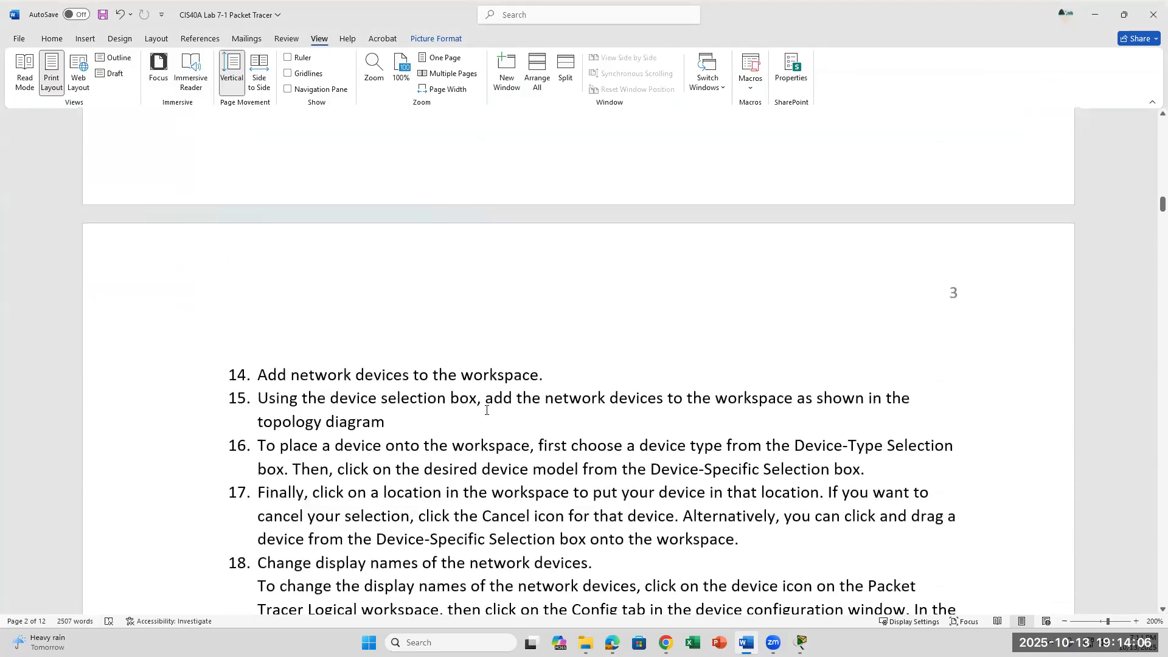
{"action": "scroll", "coordinate": [486, 410], "scroll_direction": "down", "scroll_amount": 6}
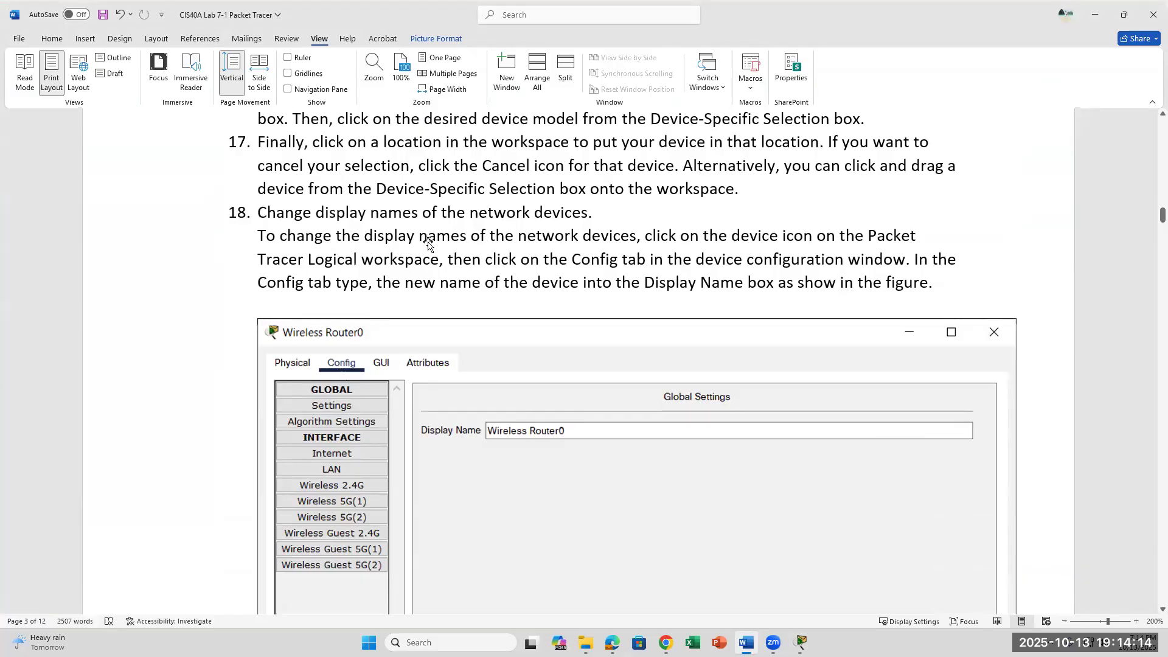
{"action": "left_click", "coordinate": [798, 641]}
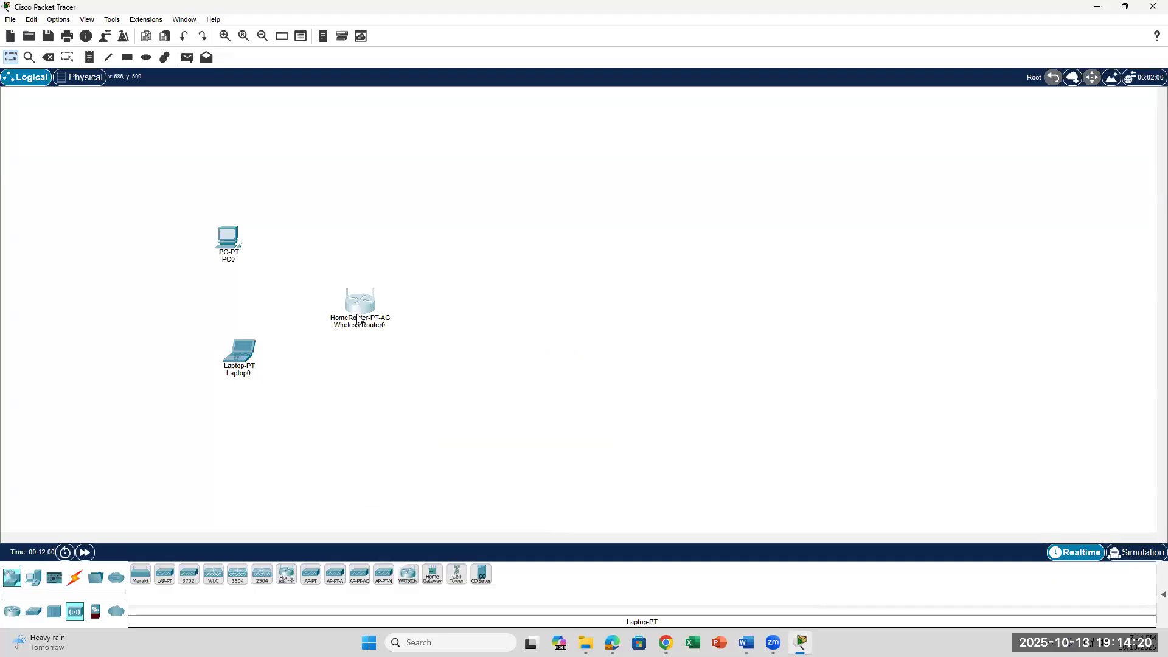
Open Wireless Router0's configuration window, toggle its GLOBAL and INTERFACE groups, then return to Word.
{"action": "double_click", "coordinate": [383, 307]}
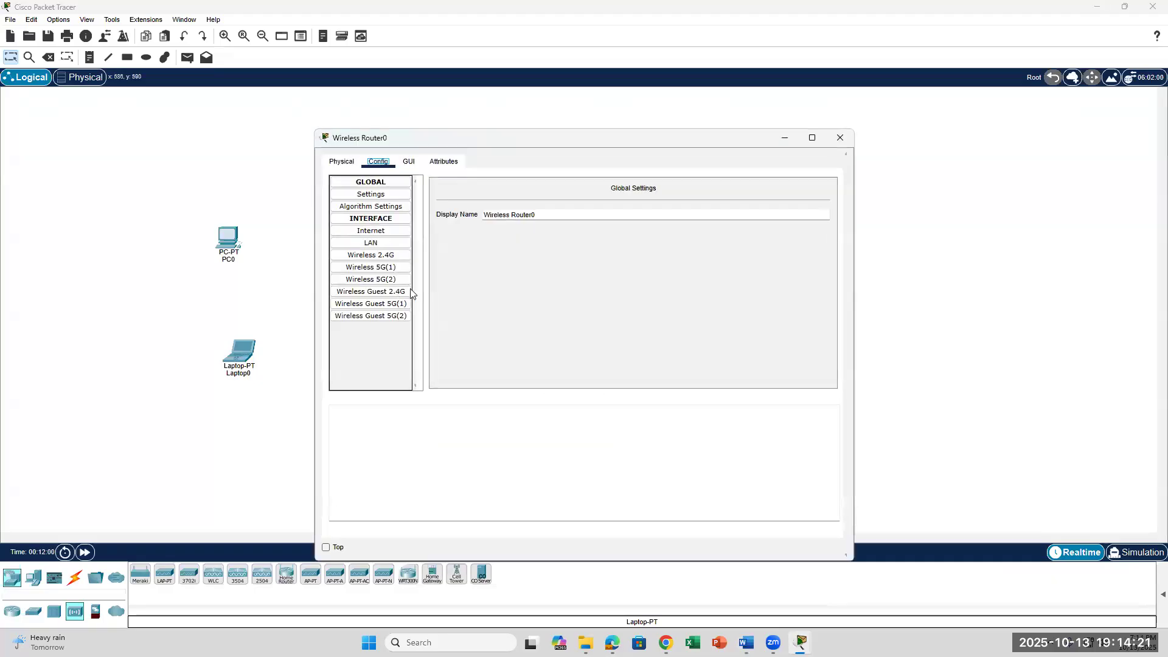
{"action": "left_click", "coordinate": [374, 182]}
{"action": "left_click", "coordinate": [378, 194]}
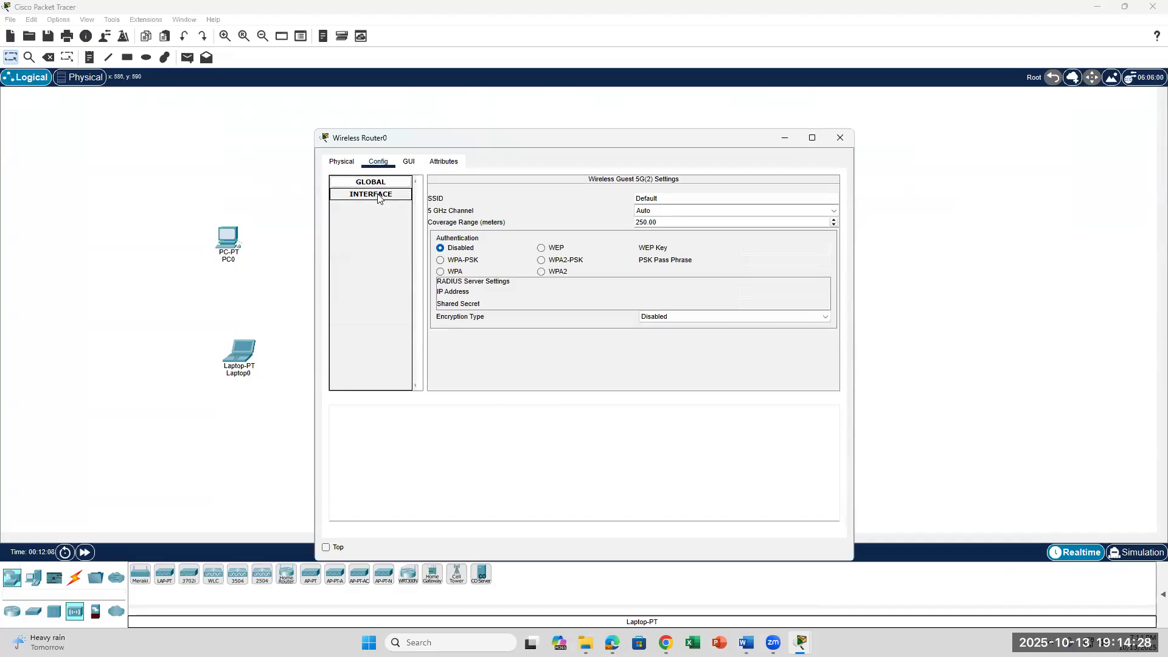
{"action": "left_click", "coordinate": [372, 182]}
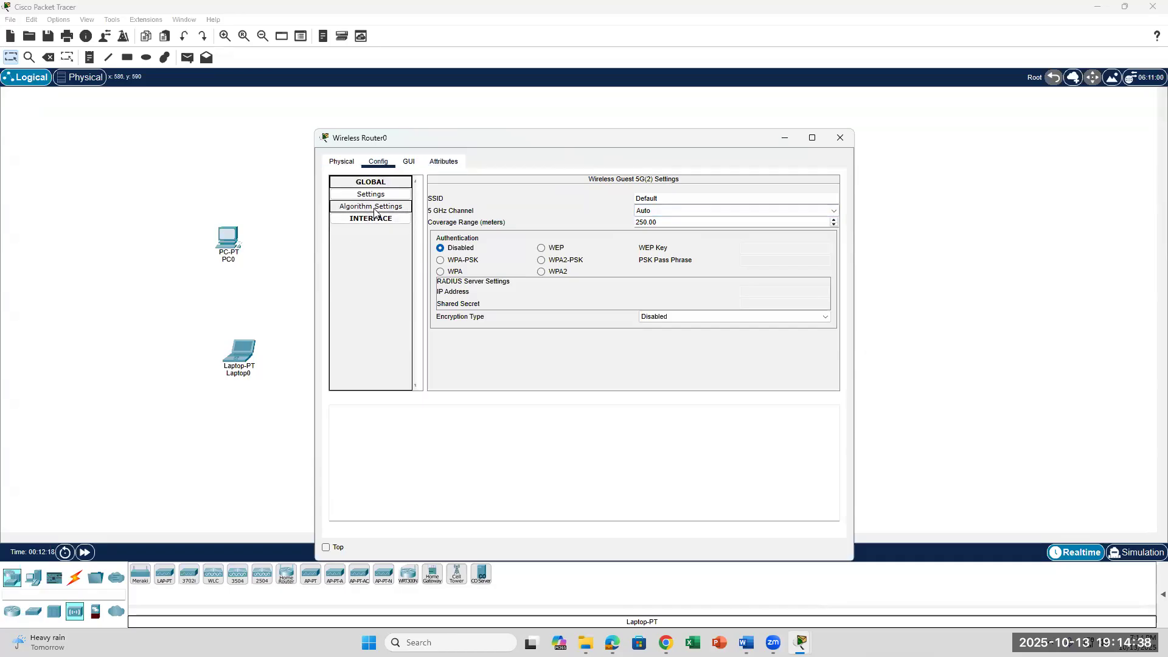
{"action": "left_click", "coordinate": [747, 642]}
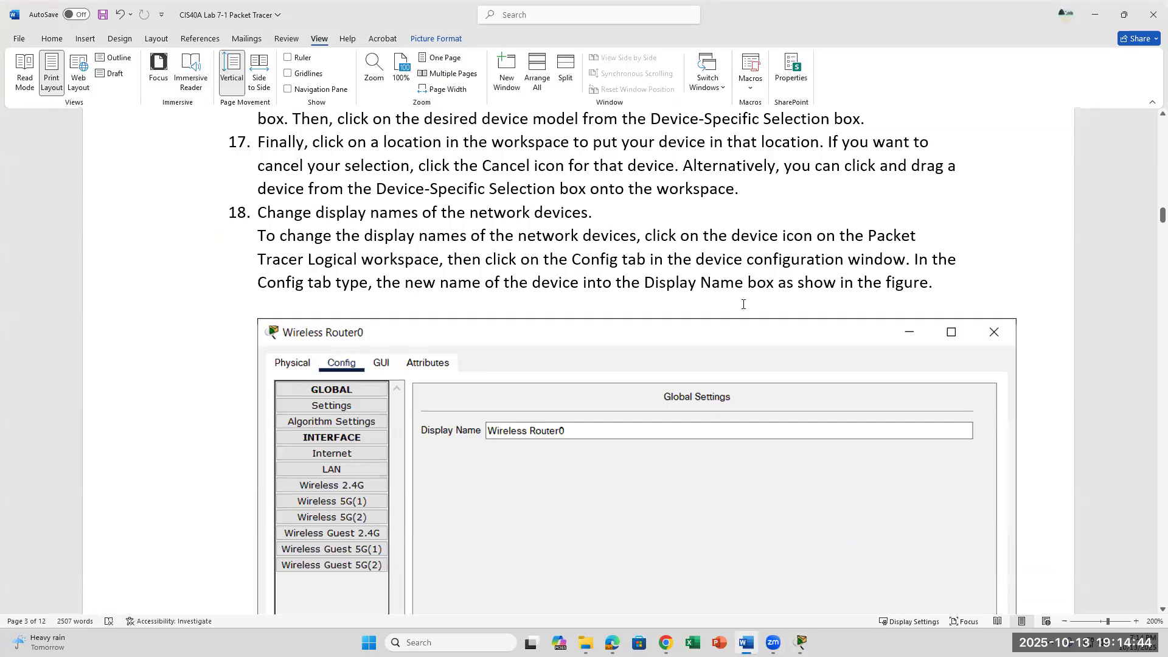
Check step 18's display-name figure in Word, then bring the Packet Tracer workspace forward.
{"action": "scroll", "coordinate": [743, 306], "scroll_direction": "down", "scroll_amount": 2}
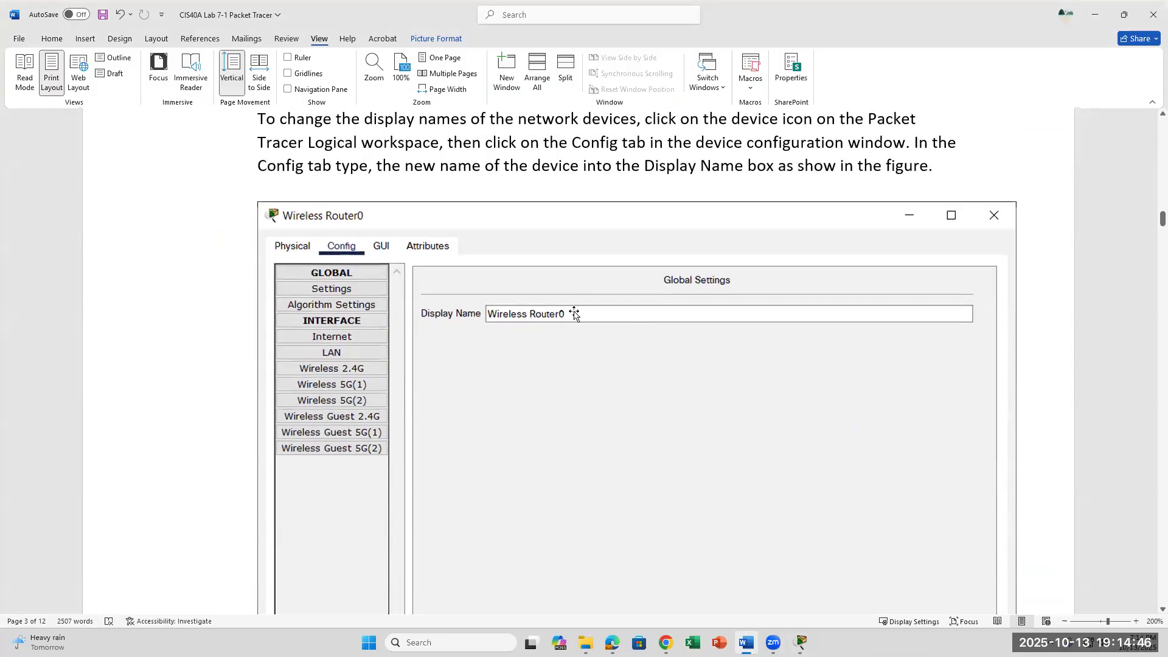
{"action": "scroll", "coordinate": [405, 287], "scroll_direction": "up", "scroll_amount": 2}
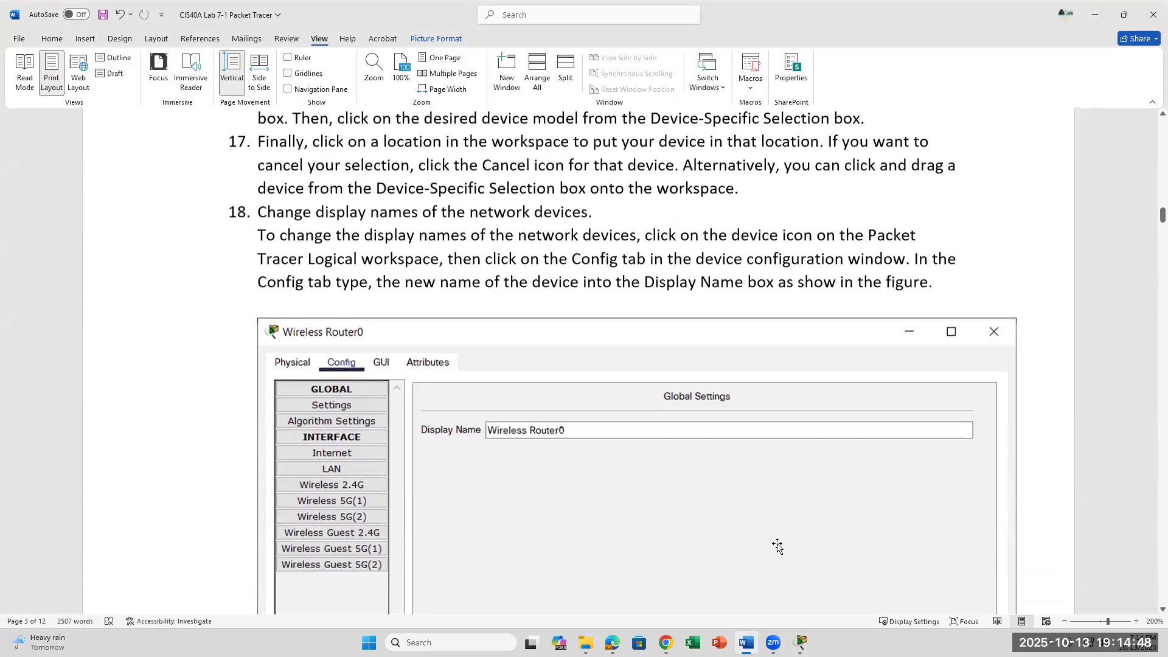
{"action": "left_click", "coordinate": [801, 643]}
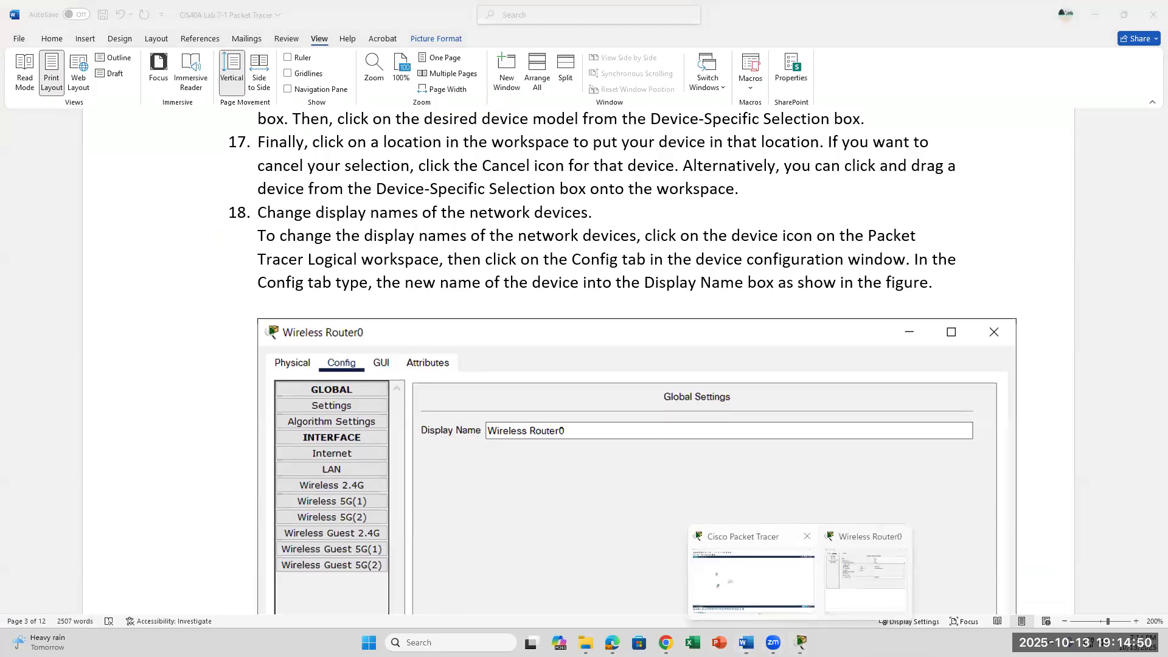
{"action": "left_click", "coordinate": [753, 578]}
Inspect the router's Internet and LAN (192.168.0.1) interface settings.
{"action": "mouse_move", "coordinate": [801, 643]}
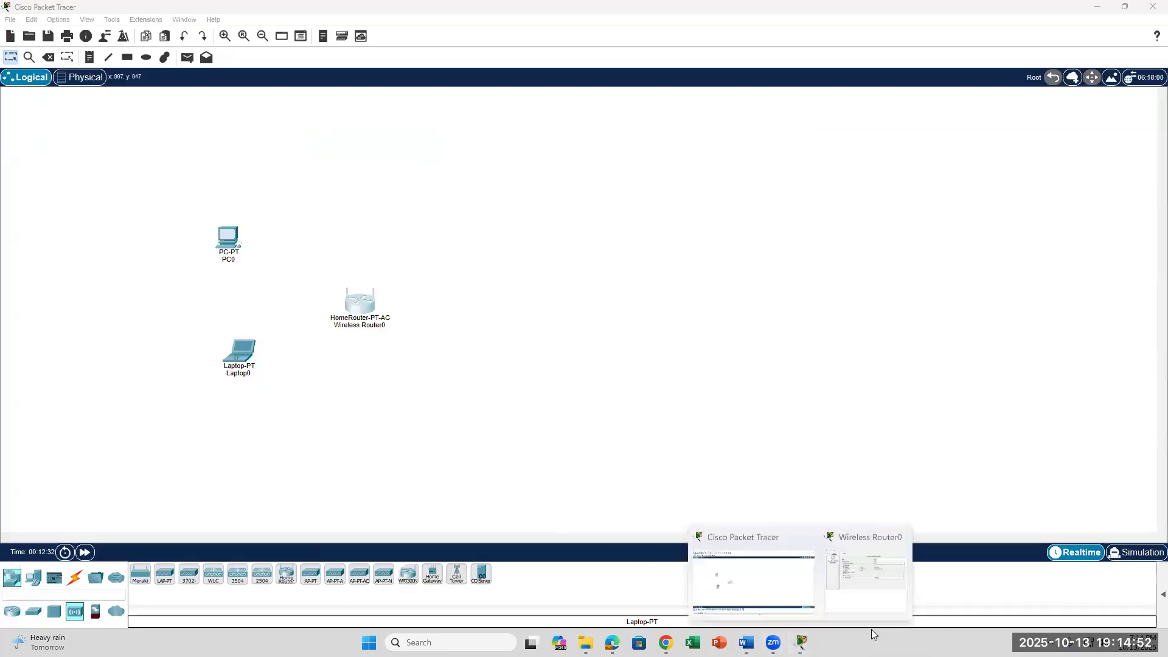
{"action": "left_click", "coordinate": [840, 578]}
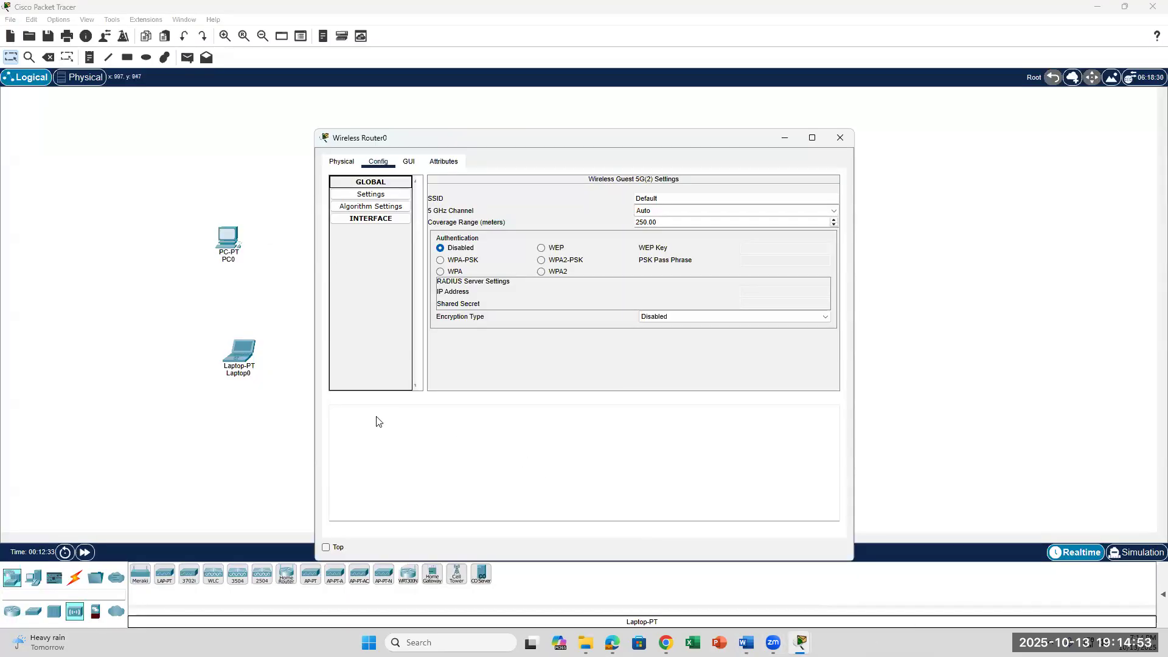
{"action": "left_click", "coordinate": [377, 182]}
{"action": "left_click", "coordinate": [369, 195]}
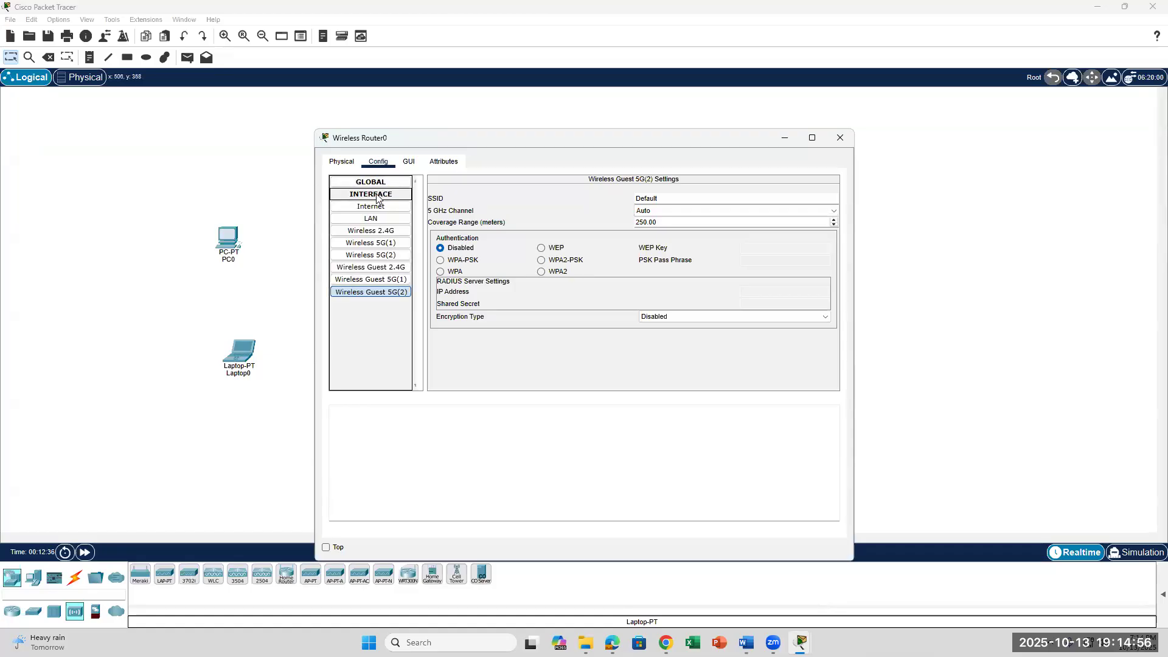
{"action": "left_click", "coordinate": [373, 208]}
{"action": "left_click", "coordinate": [369, 220]}
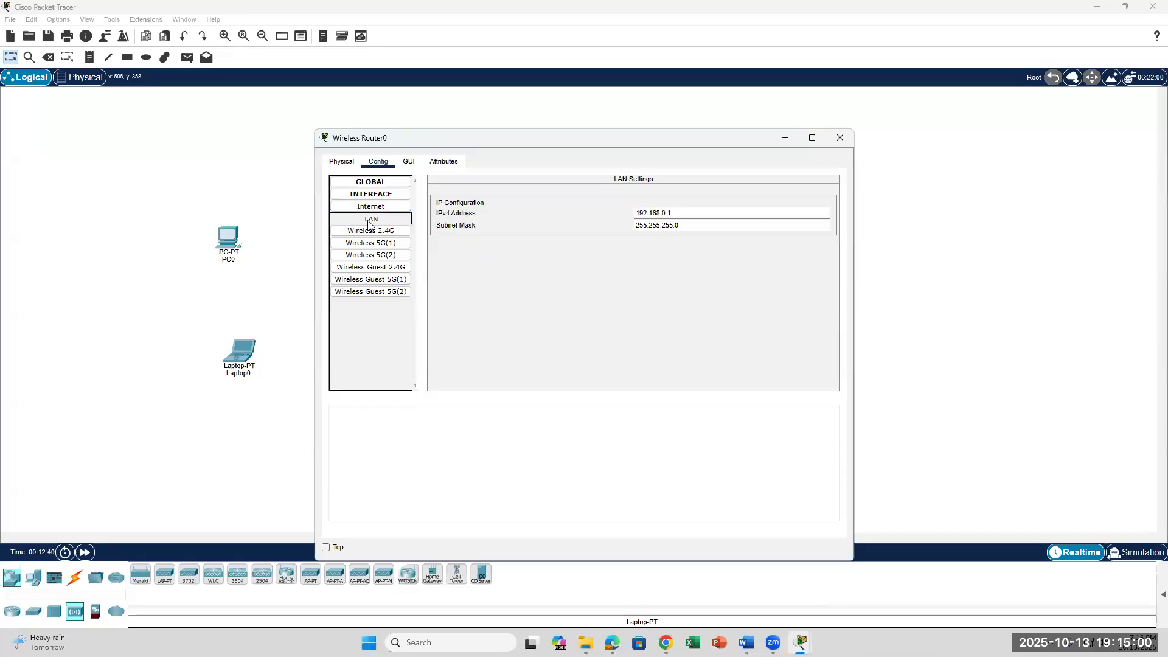
{"action": "left_click", "coordinate": [370, 205]}
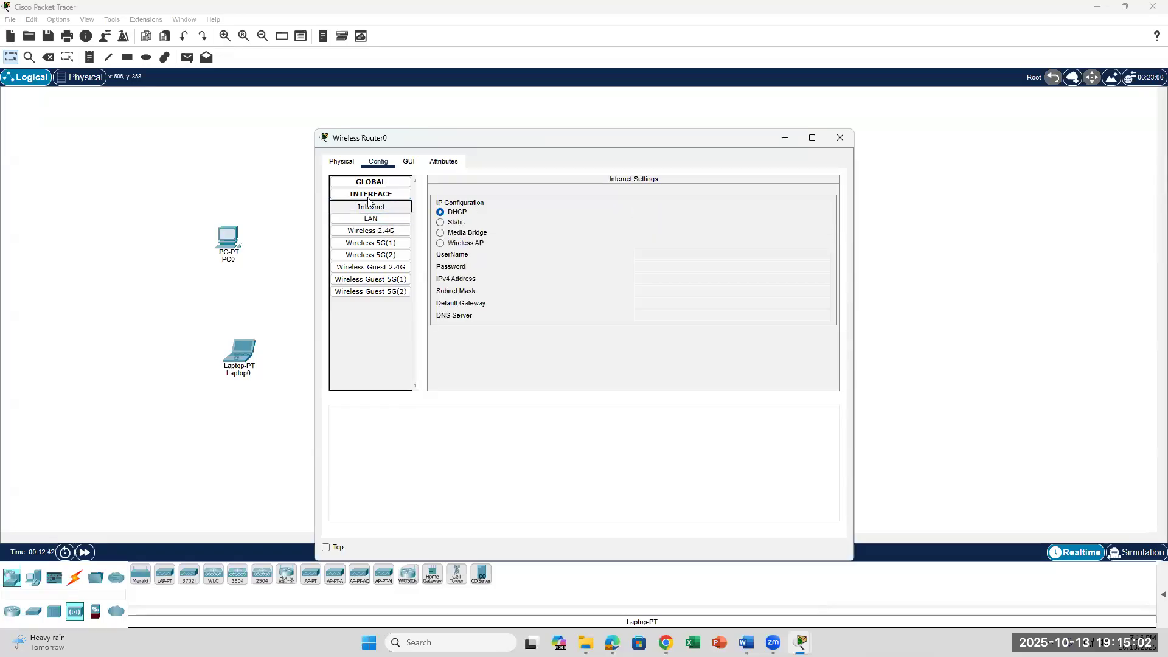
{"action": "left_click", "coordinate": [369, 196]}
{"action": "left_click", "coordinate": [371, 194]}
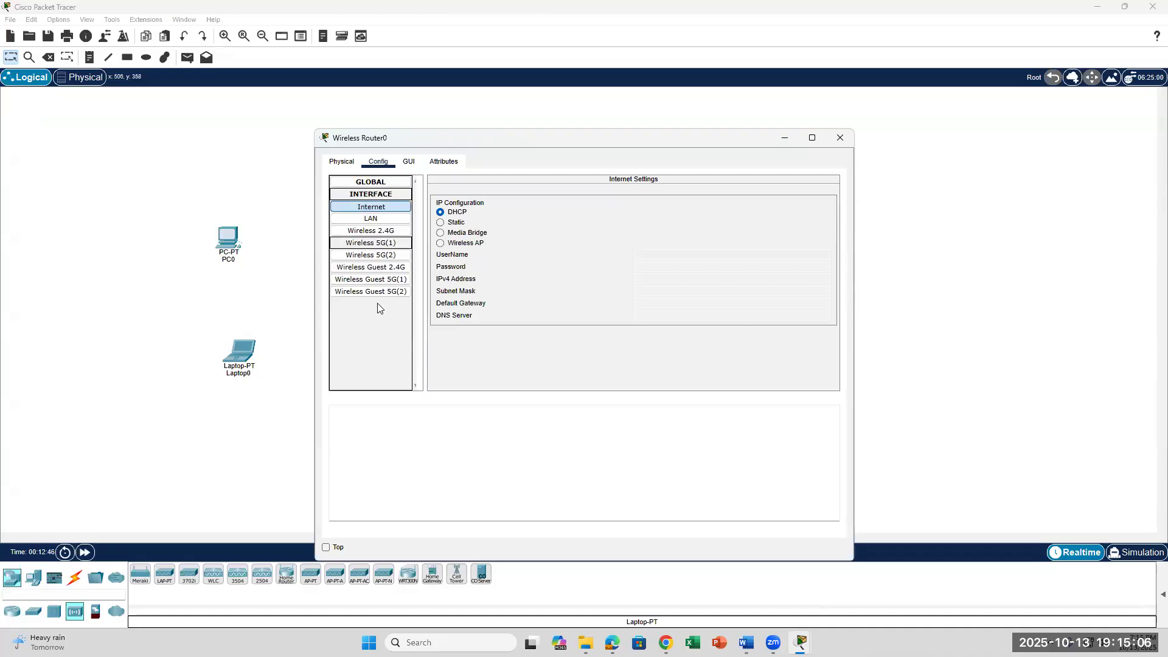
Change the router's Display Name in Global Settings to 'Wireless Router'.
{"action": "left_click", "coordinate": [374, 182]}
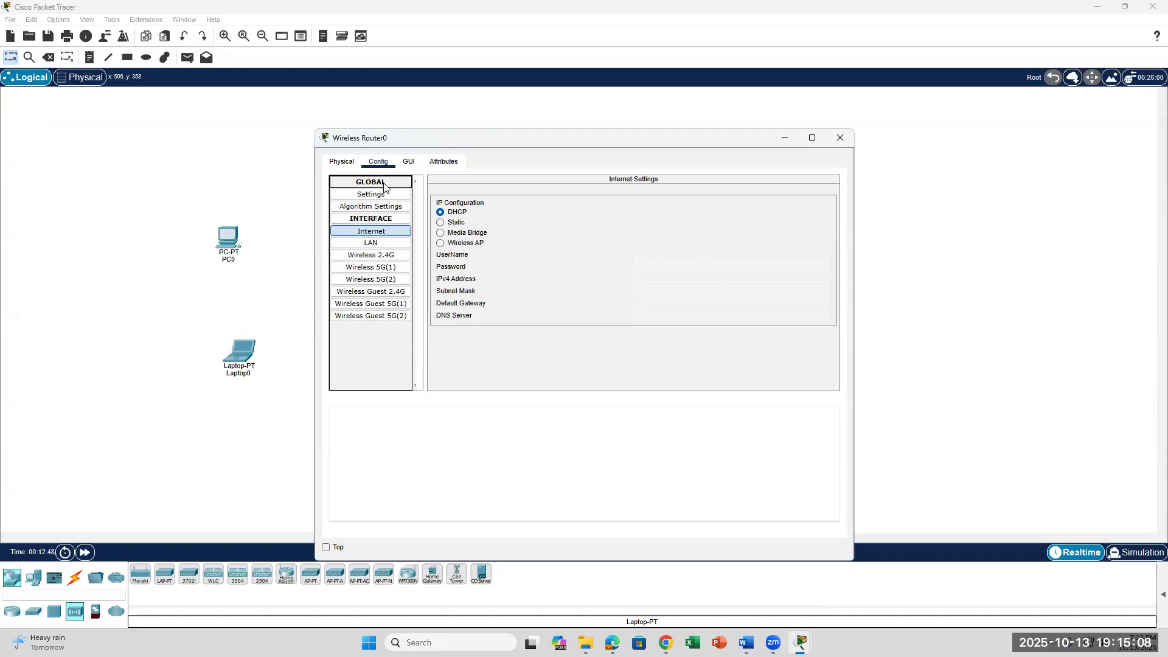
{"action": "left_click", "coordinate": [379, 195]}
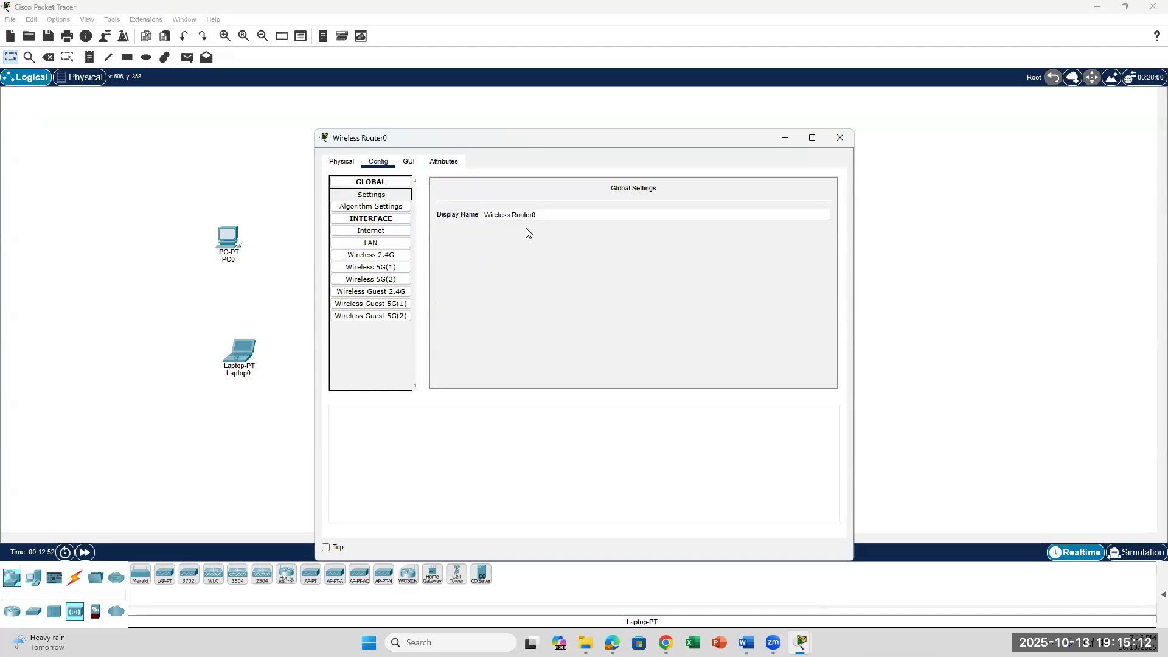
{"action": "left_click", "coordinate": [553, 218]}
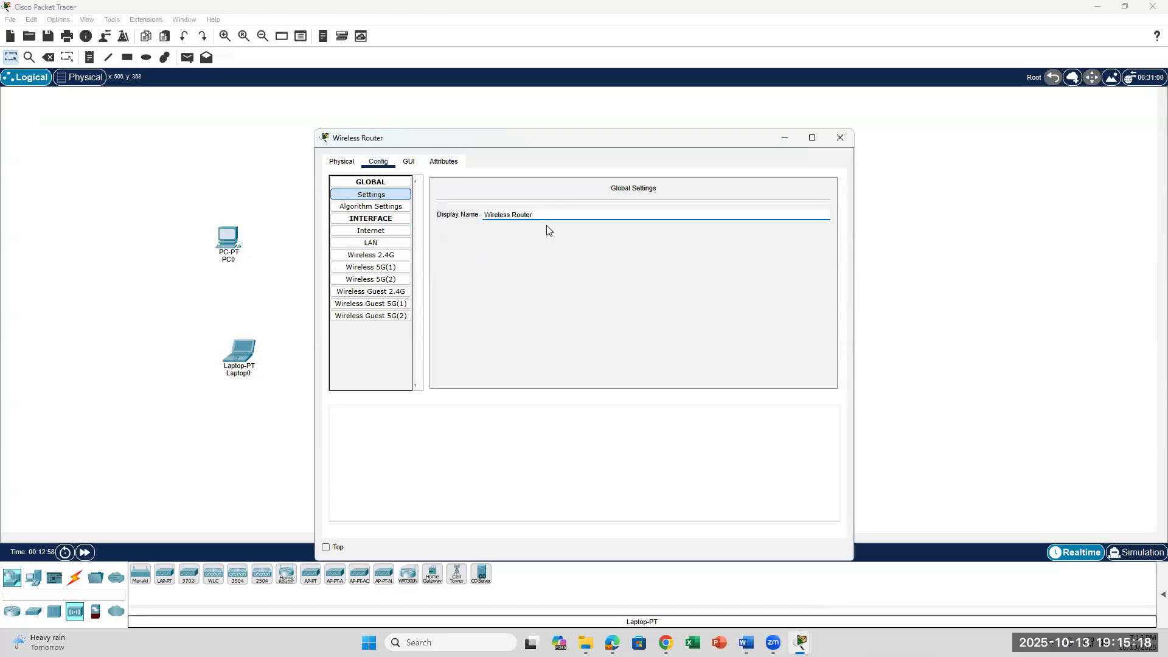
{"action": "left_click", "coordinate": [747, 643]}
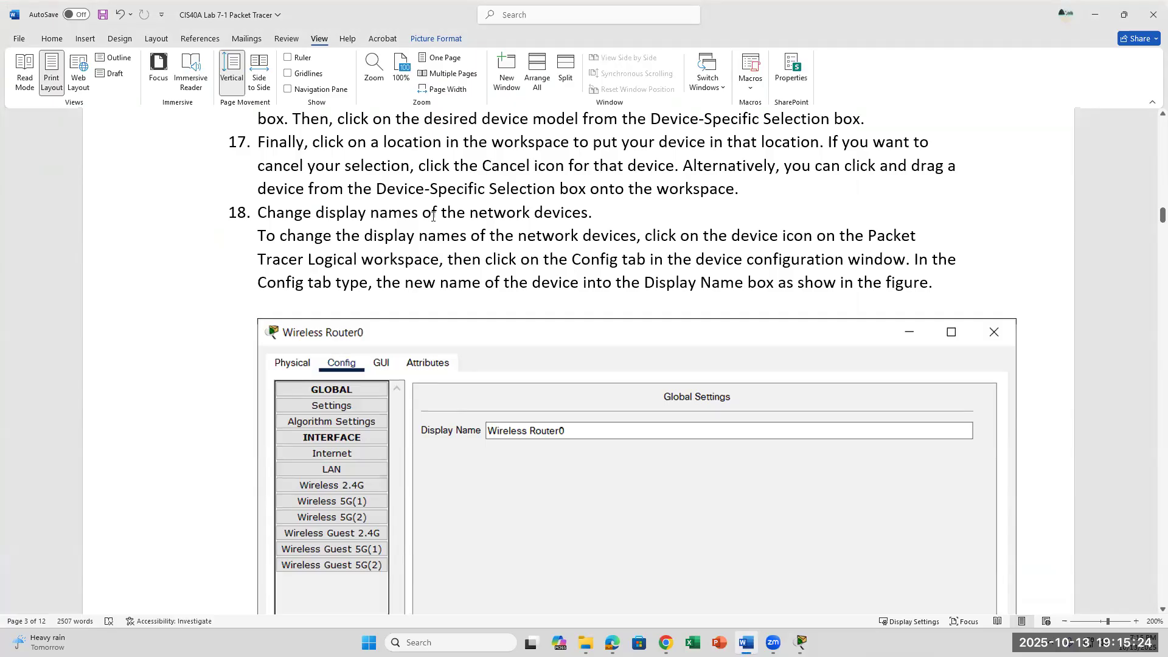
Scroll the Word lab to step 19 on copper straight-through cabling, then return to Packet Tracer.
{"action": "scroll", "coordinate": [433, 216], "scroll_direction": "down", "scroll_amount": 3}
{"action": "scroll", "coordinate": [332, 182], "scroll_direction": "up", "scroll_amount": 2}
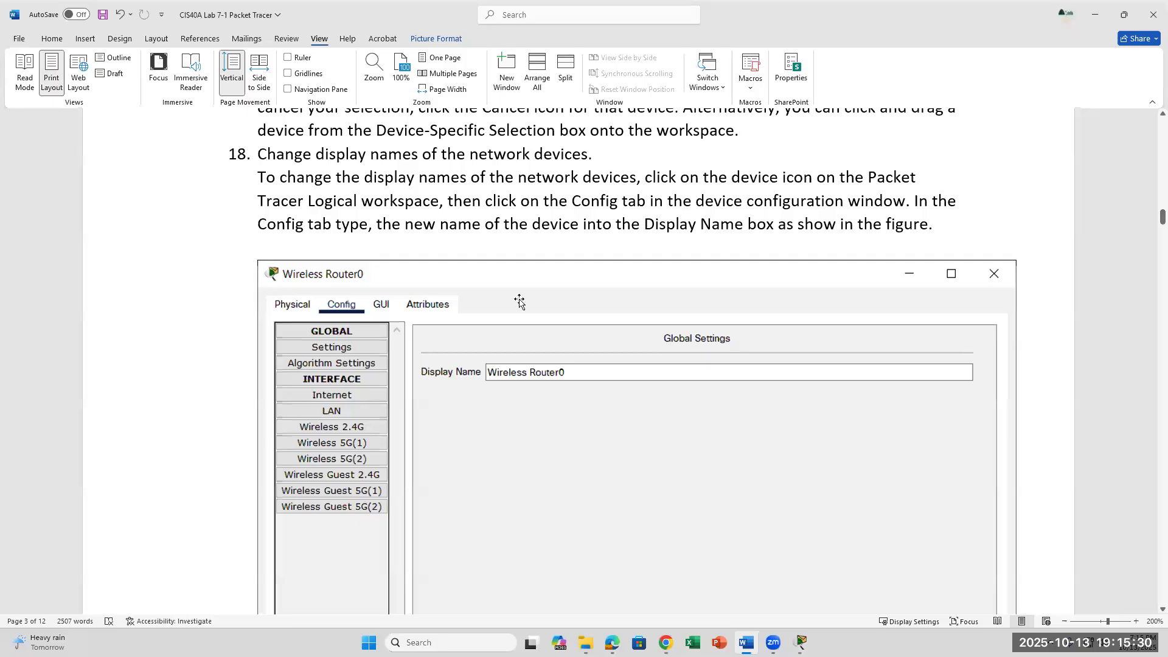
{"action": "scroll", "coordinate": [579, 333], "scroll_direction": "down", "scroll_amount": 8}
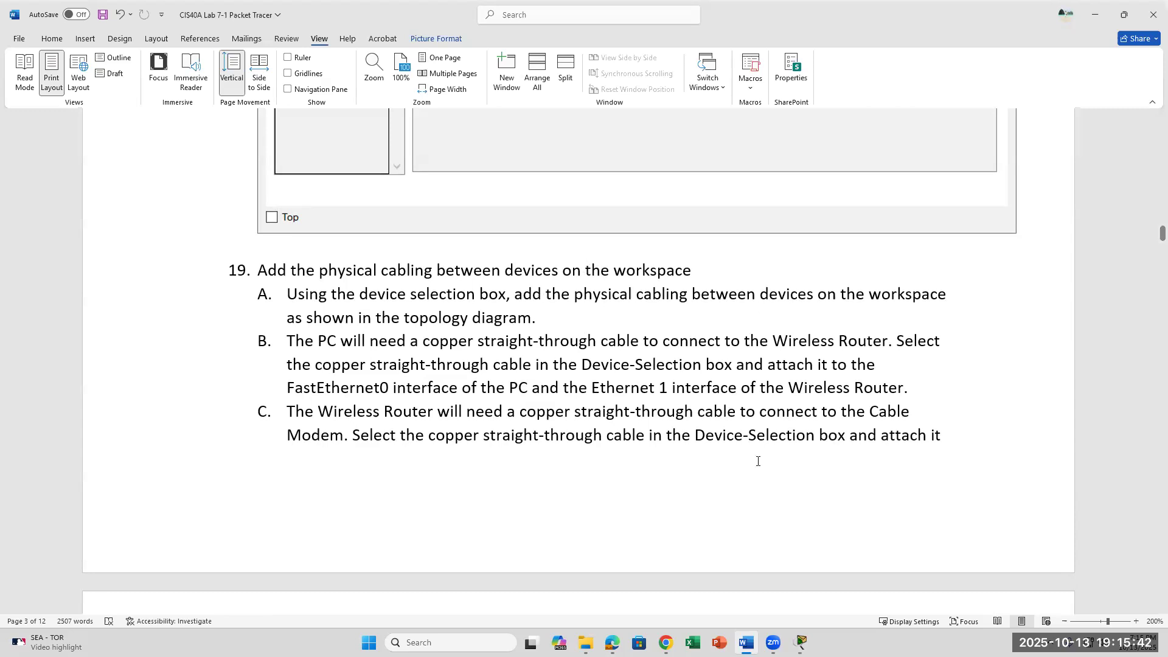
{"action": "left_click", "coordinate": [802, 643]}
Close the Wireless Router window, list the cable connection types, and open PC0's device window.
{"action": "left_click", "coordinate": [863, 576]}
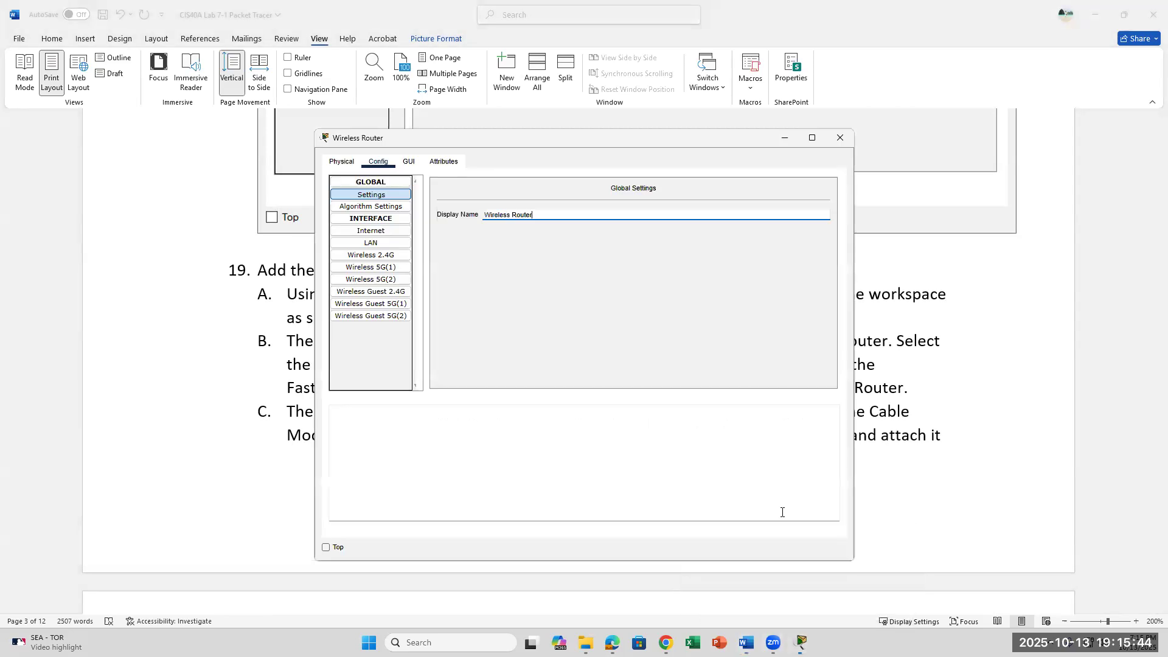
{"action": "left_click", "coordinate": [838, 139]}
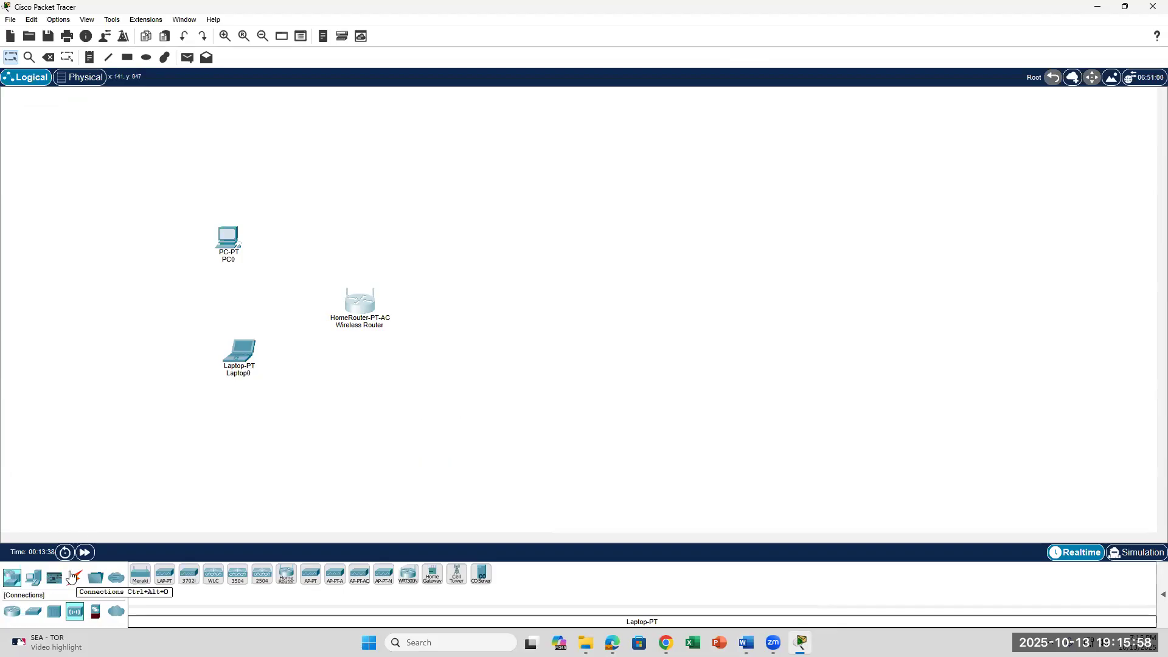
{"action": "left_click", "coordinate": [76, 581]}
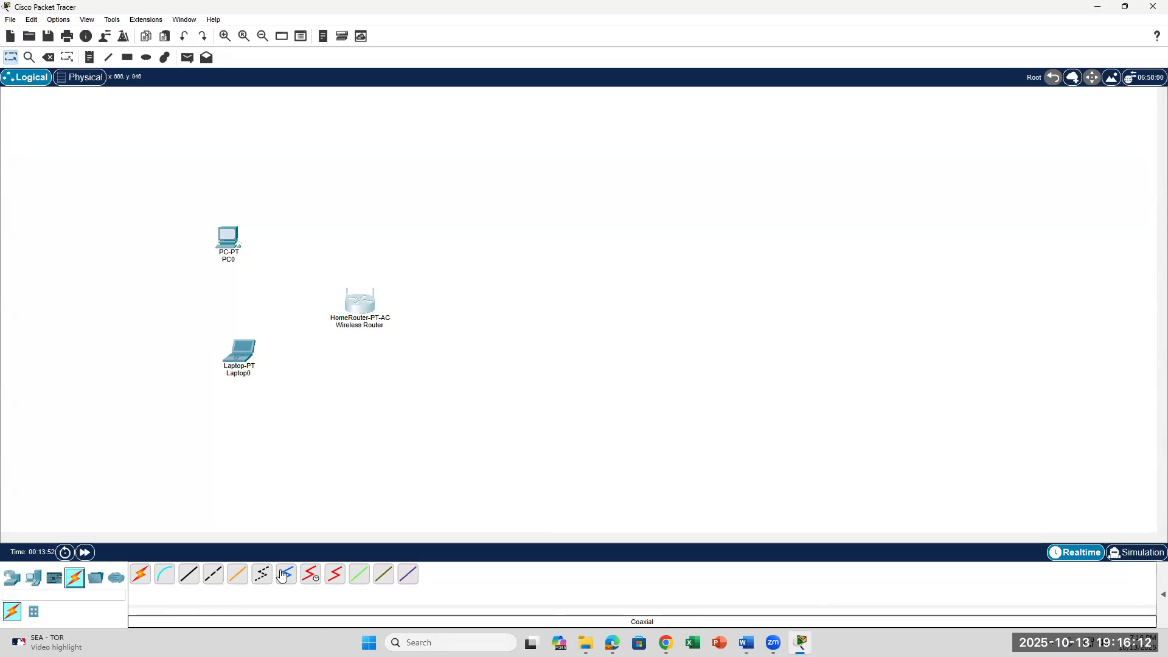
{"action": "left_click", "coordinate": [239, 234]}
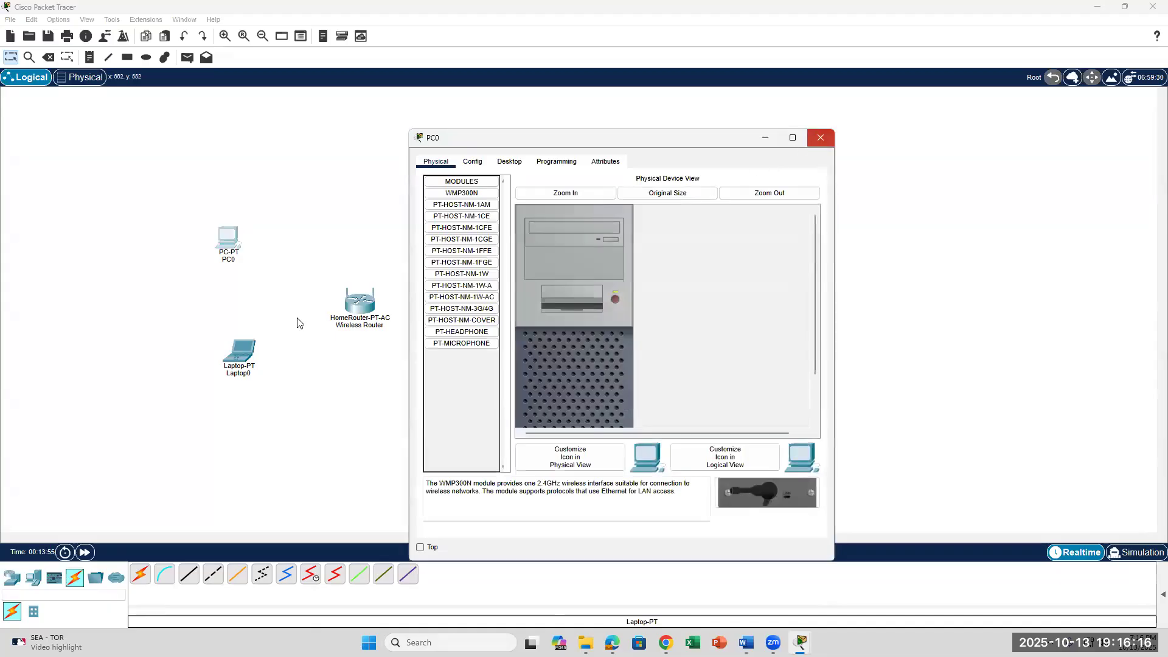
Link PC0's FastEthernet0 to the Wireless Router's GigabitEthernet 1 with a copper straight-through cable.
{"action": "left_click", "coordinate": [821, 137]}
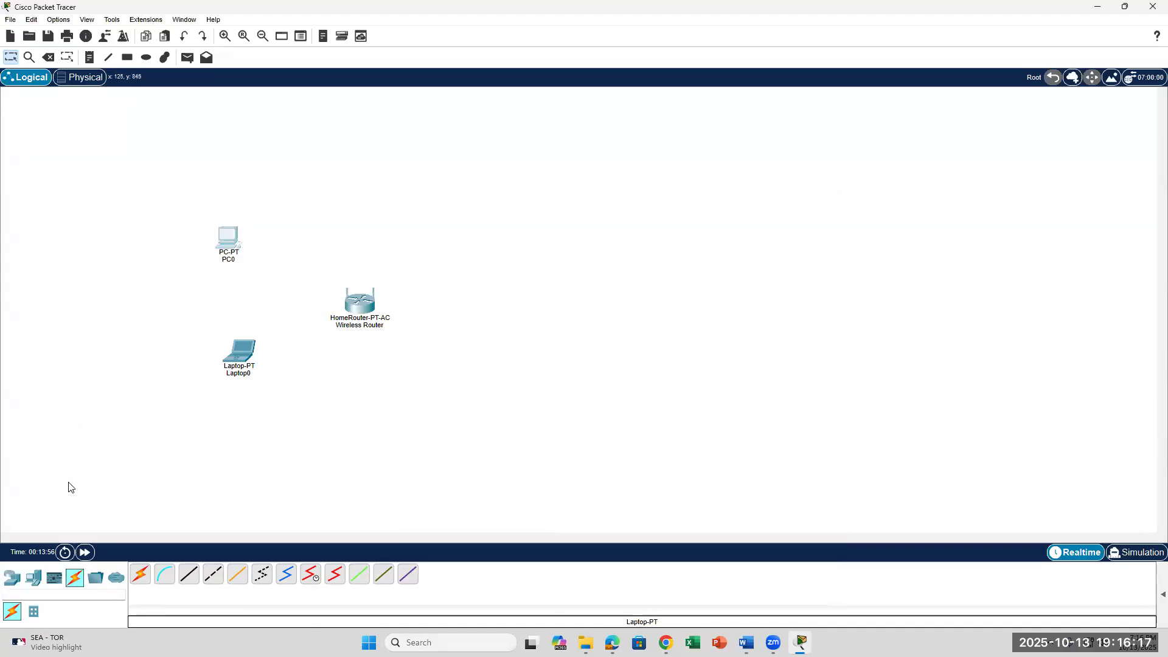
{"action": "left_click", "coordinate": [190, 579]}
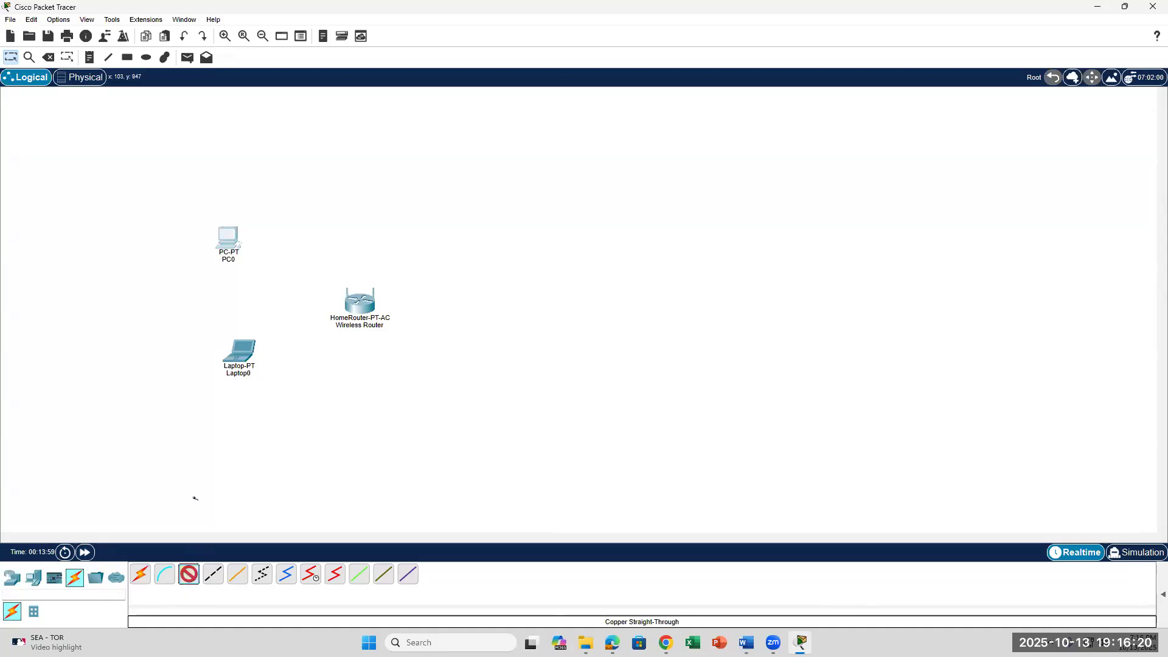
{"action": "left_click", "coordinate": [236, 239]}
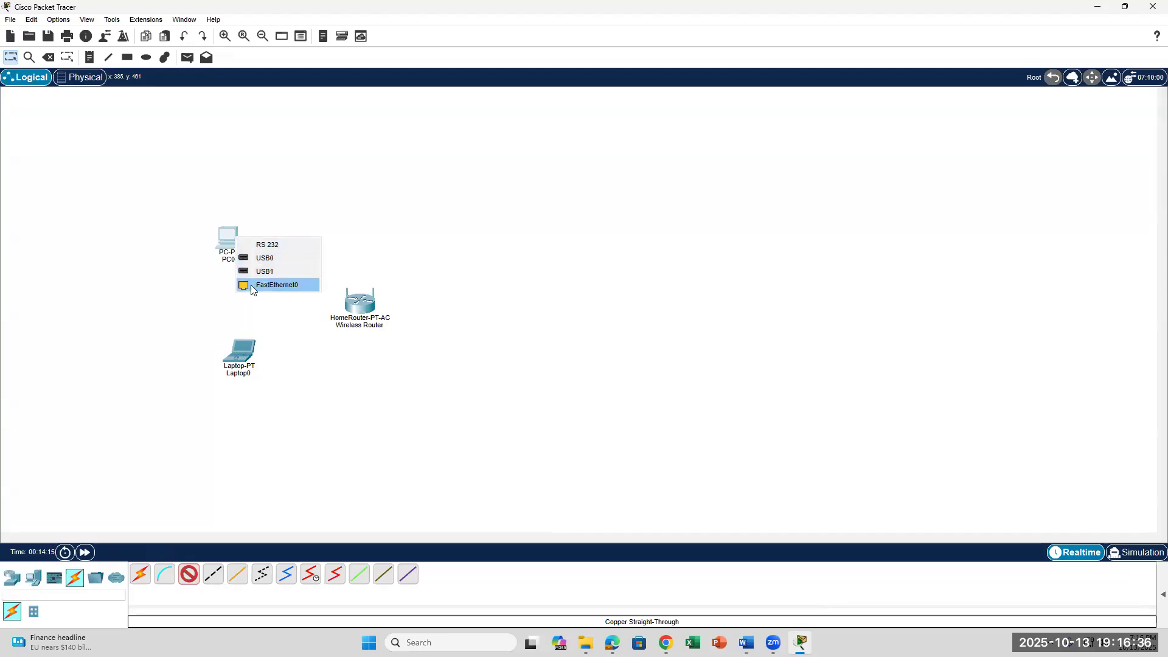
{"action": "left_click", "coordinate": [228, 239]}
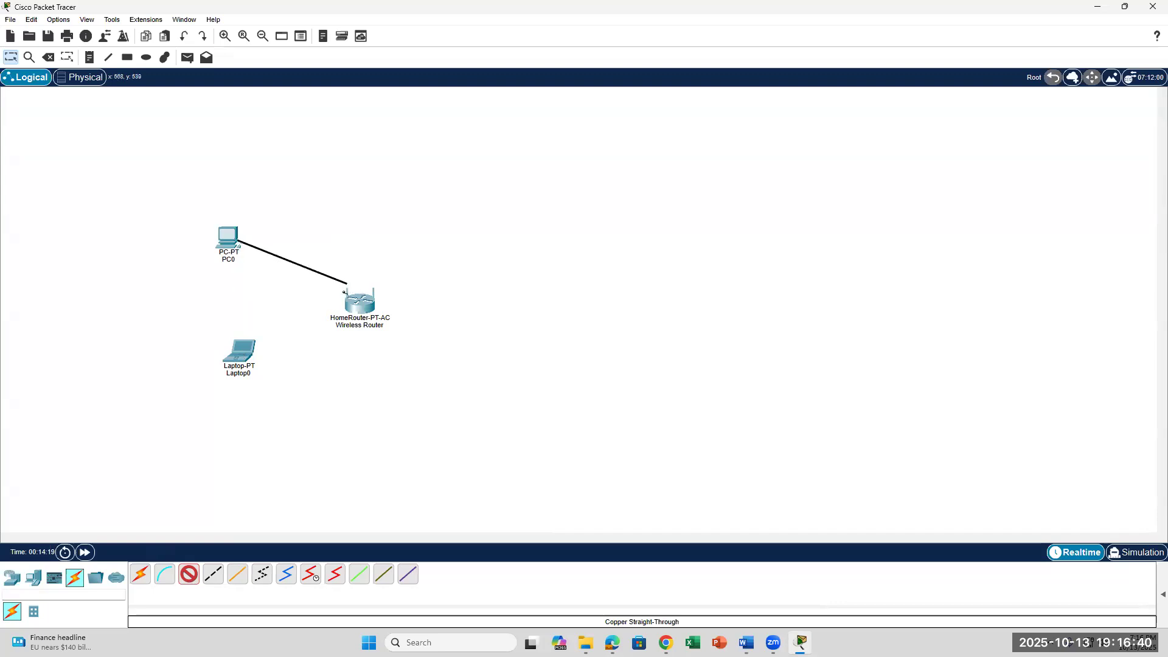
{"action": "left_click", "coordinate": [350, 304]}
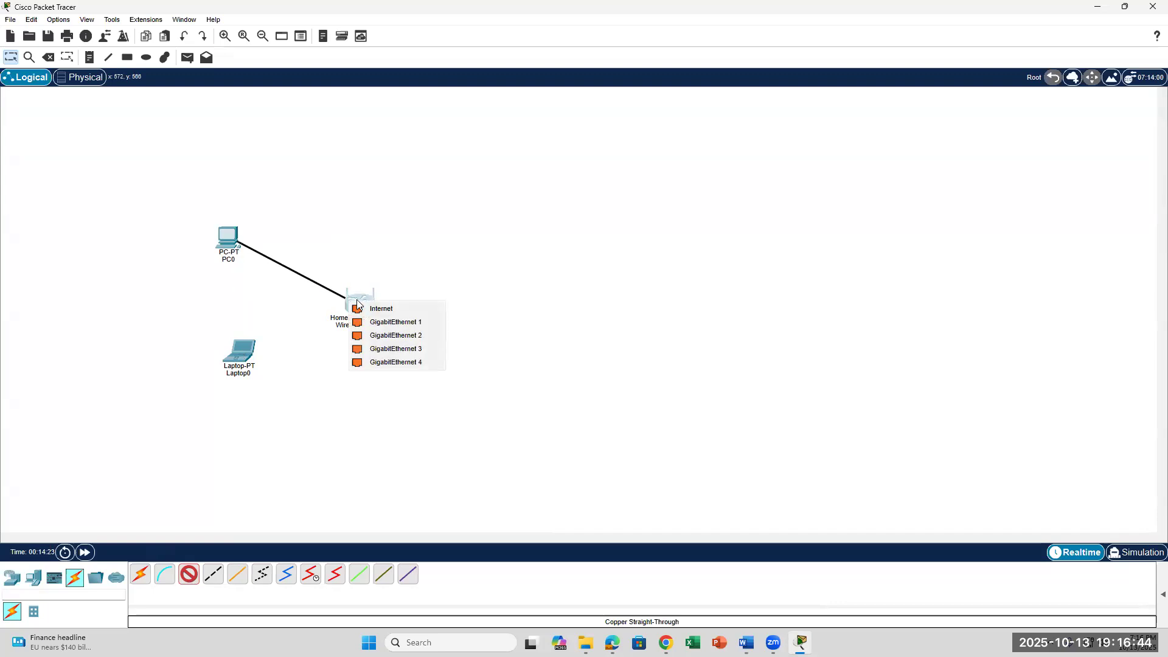
{"action": "left_click", "coordinate": [382, 327]}
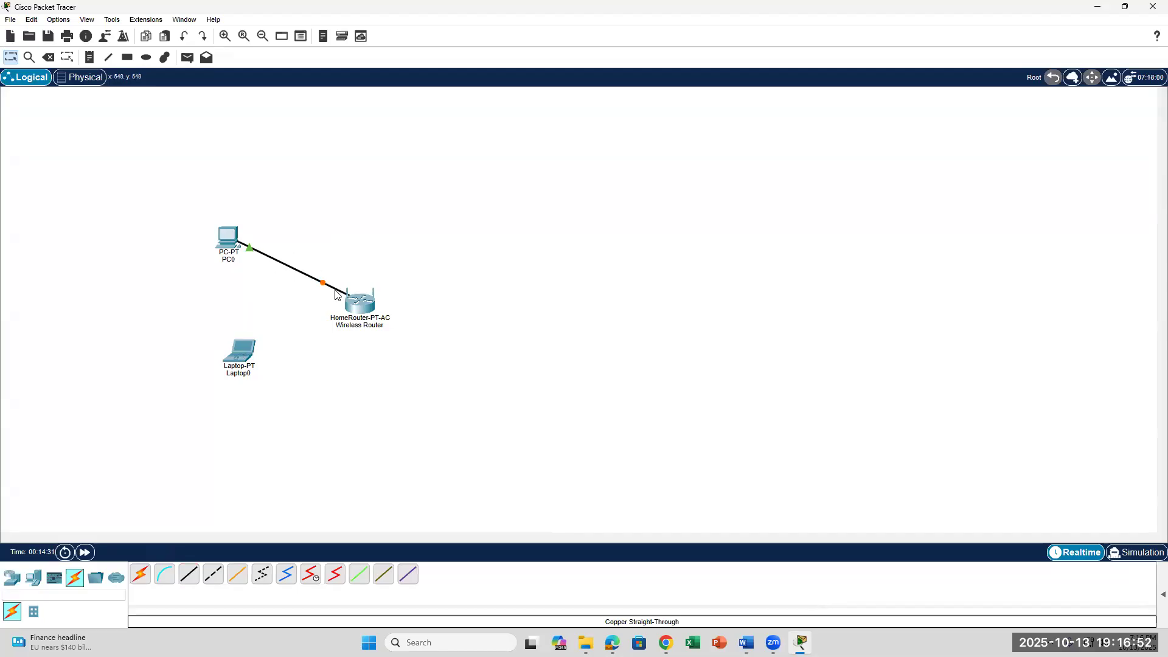
{"action": "mouse_move", "coordinate": [333, 293]}
{"action": "left_click", "coordinate": [188, 582]}
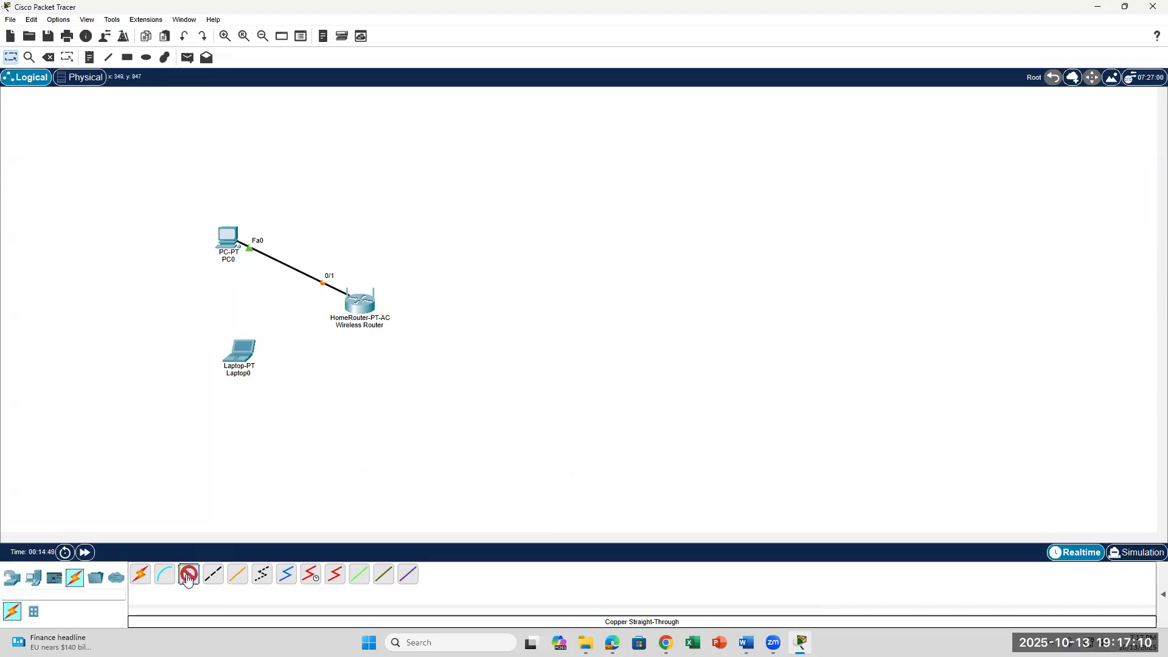
Try cabling Laptop0 to the router with a copper cable, abandoning the laptop's port choice.
{"action": "mouse_move", "coordinate": [228, 238]}
{"action": "left_click", "coordinate": [213, 574]}
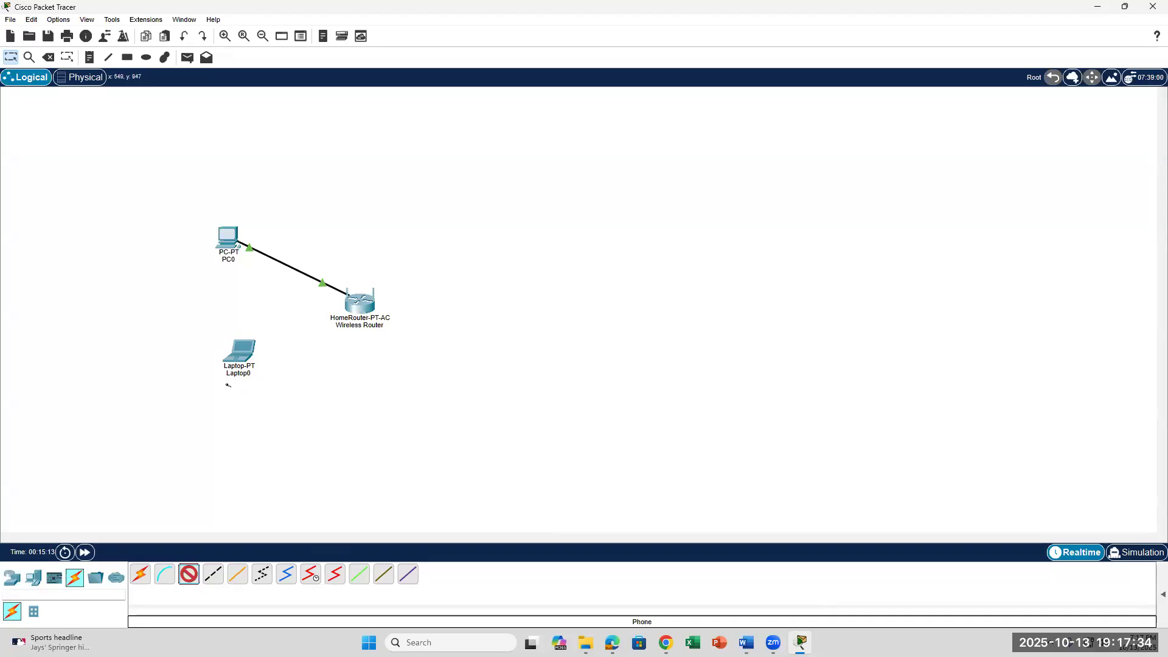
{"action": "left_click", "coordinate": [241, 360]}
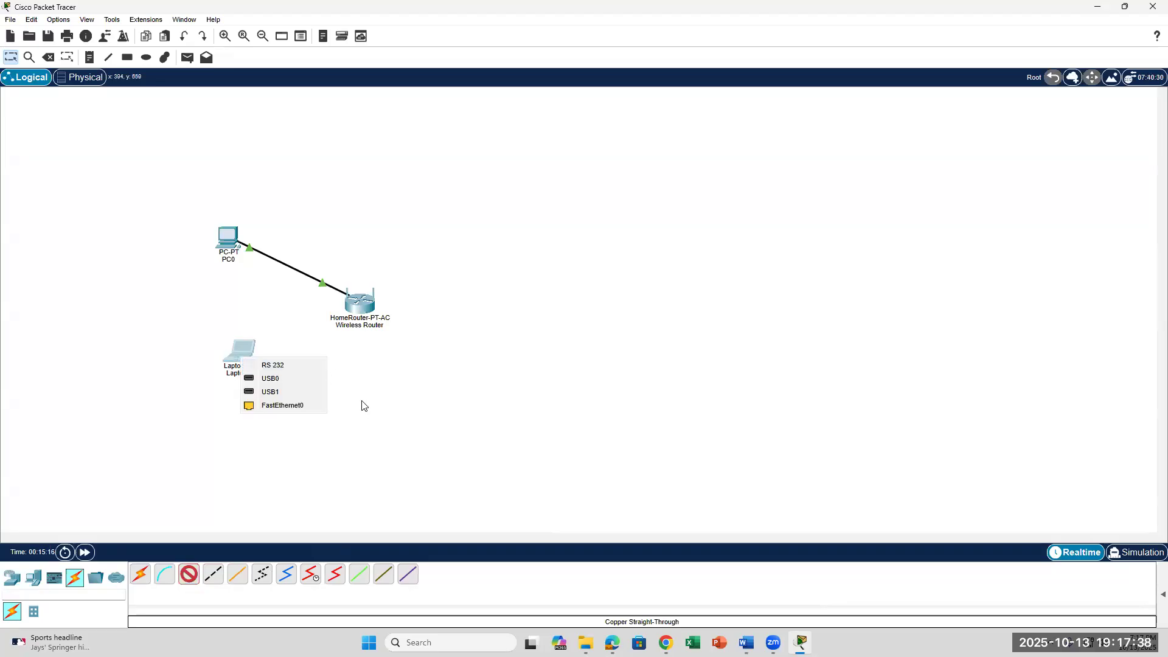
{"action": "left_click", "coordinate": [393, 438]}
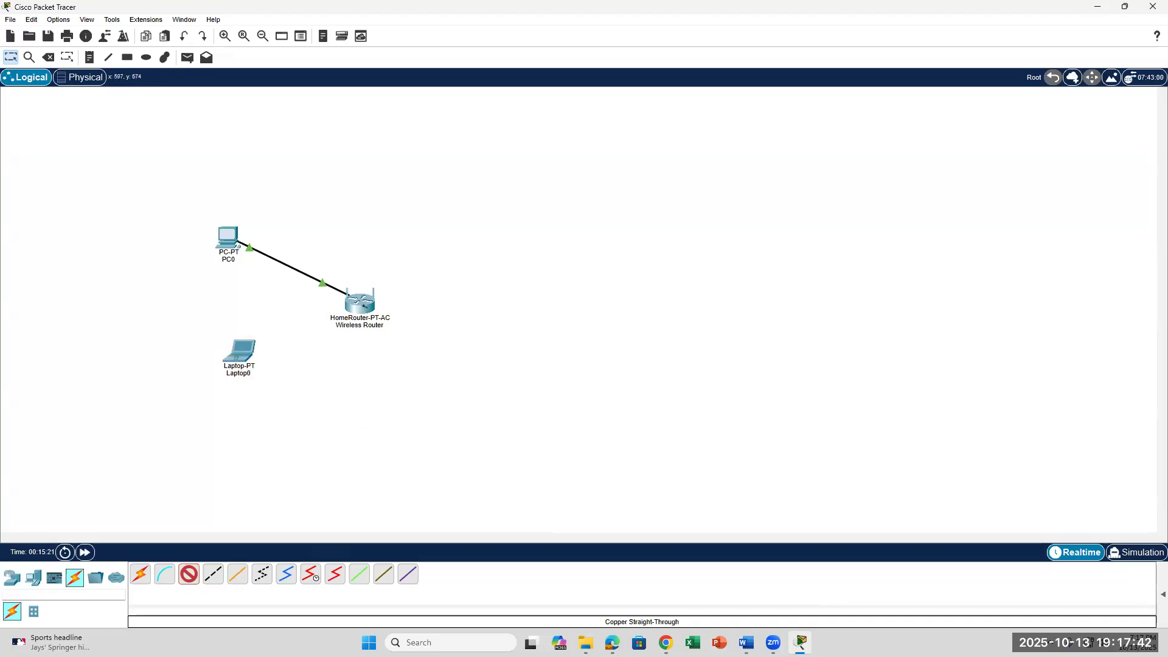
{"action": "left_click", "coordinate": [364, 306]}
{"action": "left_click", "coordinate": [288, 490]}
Try a phone cable from Laptop0's RS 232 port to the router and dismiss the connection error.
{"action": "left_click", "coordinate": [266, 580]}
{"action": "left_click", "coordinate": [246, 354]}
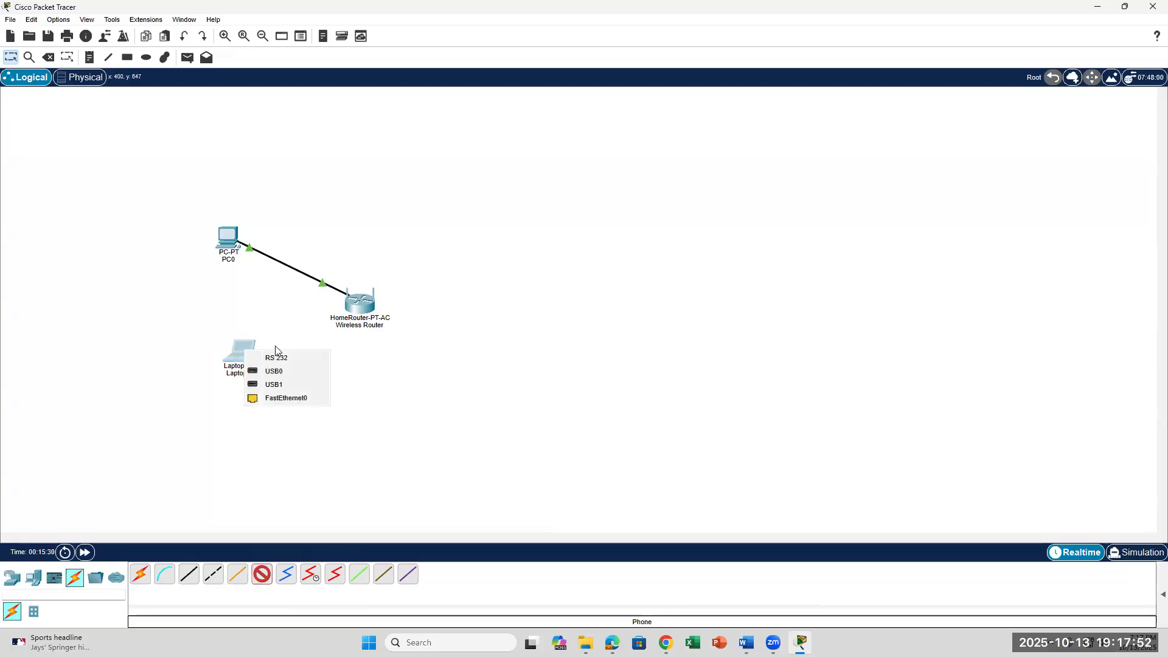
{"action": "left_click", "coordinate": [304, 359]}
{"action": "left_click", "coordinate": [373, 322]}
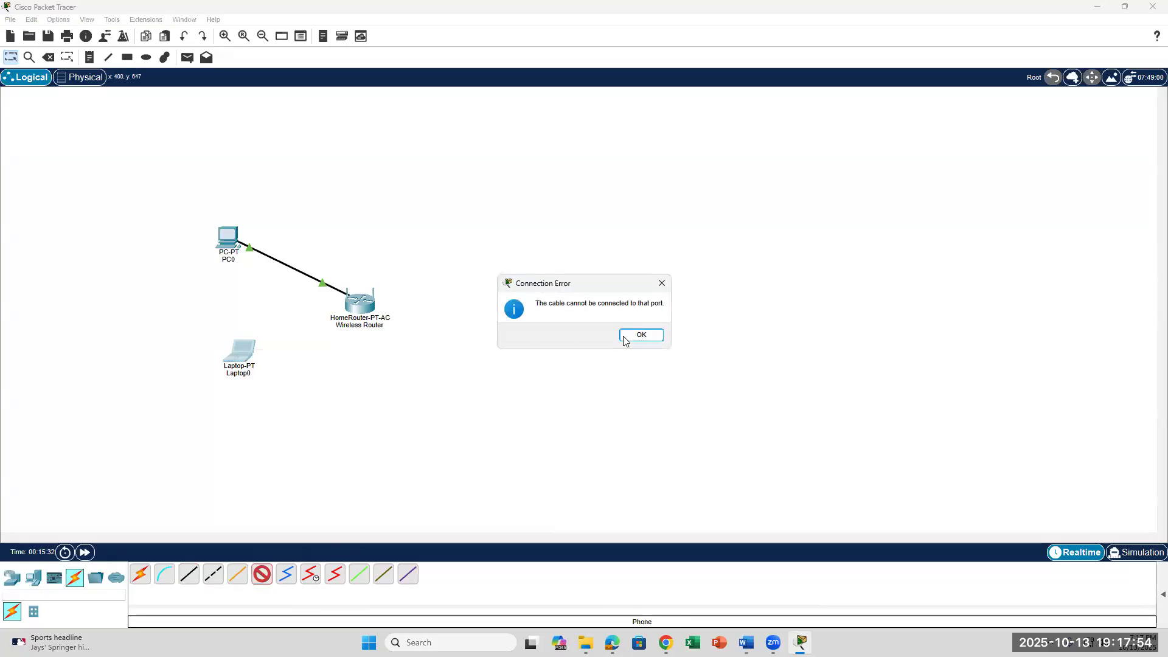
{"action": "left_click", "coordinate": [625, 338]}
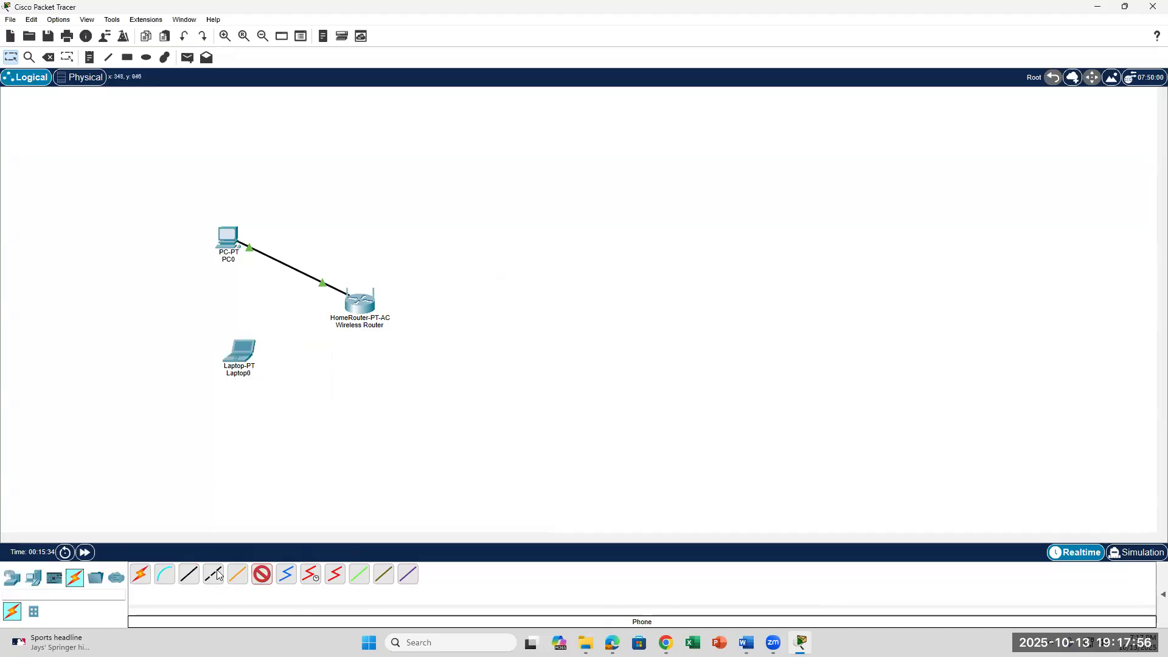
List the router models, then bring the Word lab document to the front.
{"action": "mouse_move", "coordinate": [244, 352]}
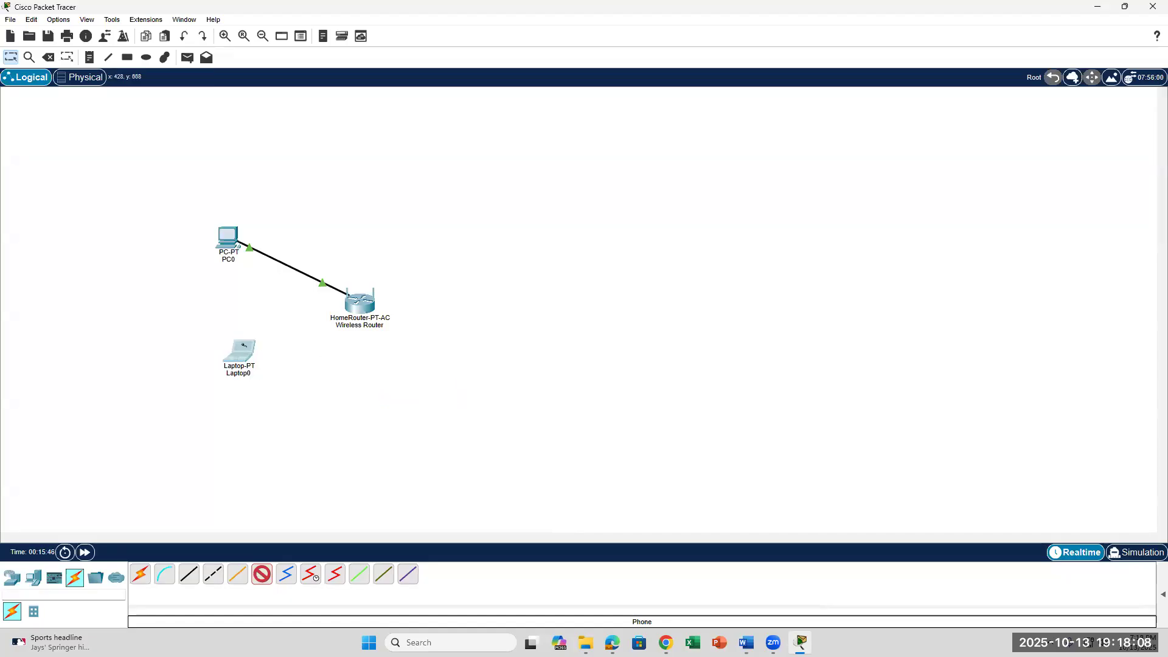
{"action": "left_click", "coordinate": [10, 578]}
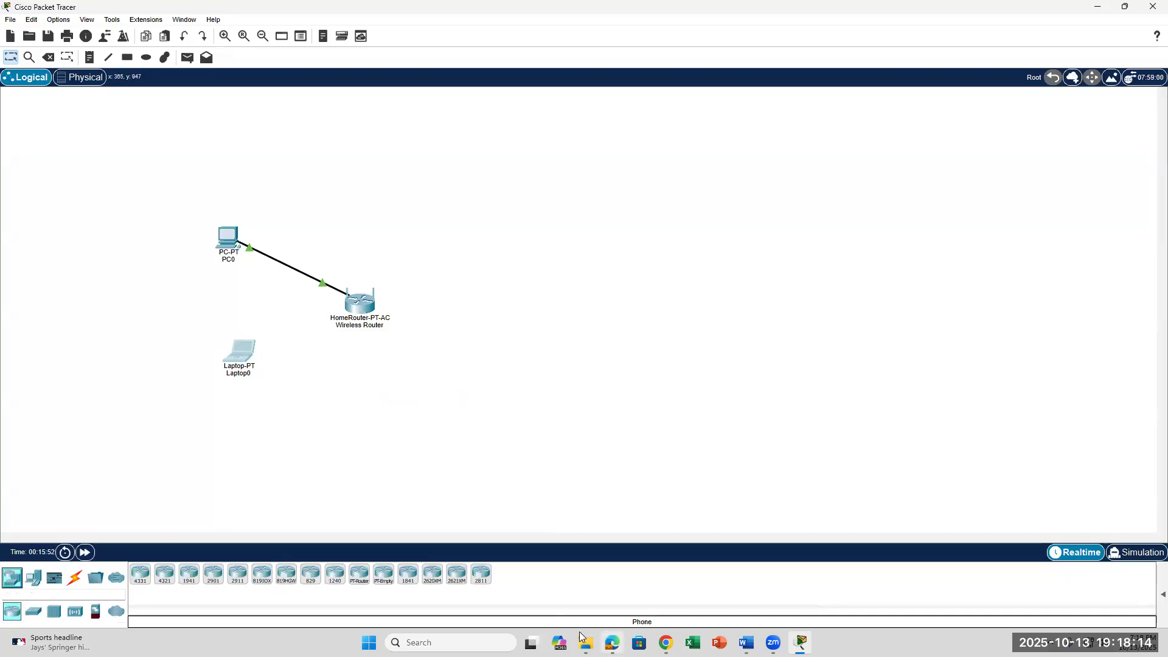
{"action": "left_click", "coordinate": [746, 643]}
Scroll up the lab document to page 1's topology diagram linking PC, Laptop, router, modem and Cisco.com.
{"action": "scroll", "coordinate": [569, 383], "scroll_direction": "up", "scroll_amount": 10}
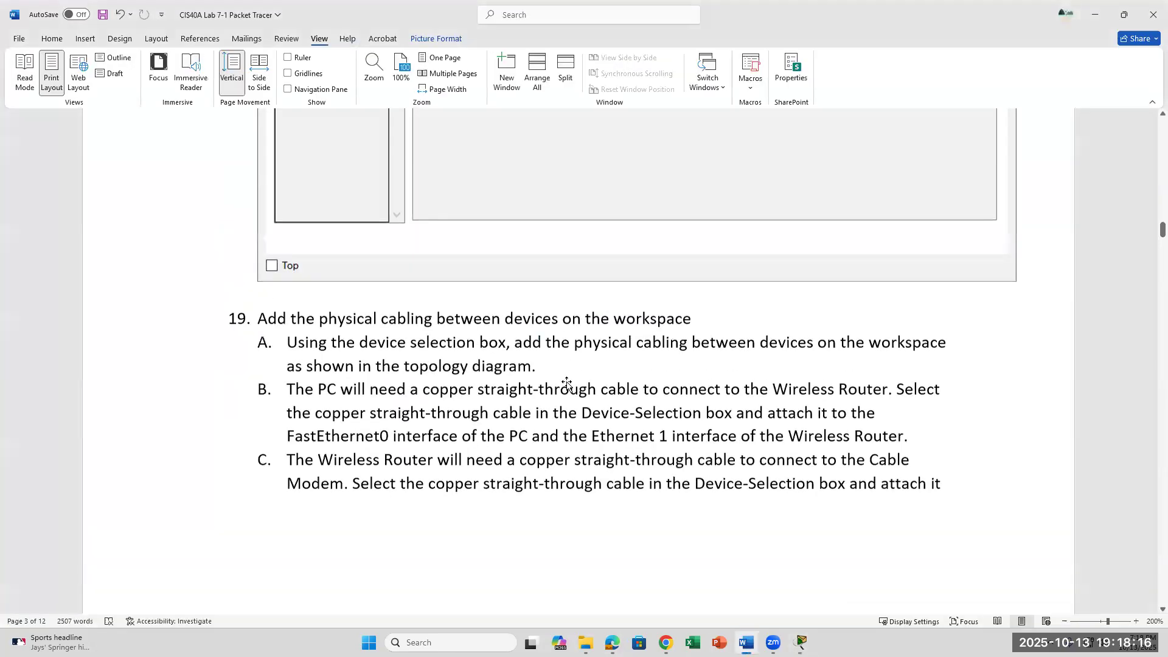
{"action": "scroll", "coordinate": [568, 382], "scroll_direction": "up", "scroll_amount": 15}
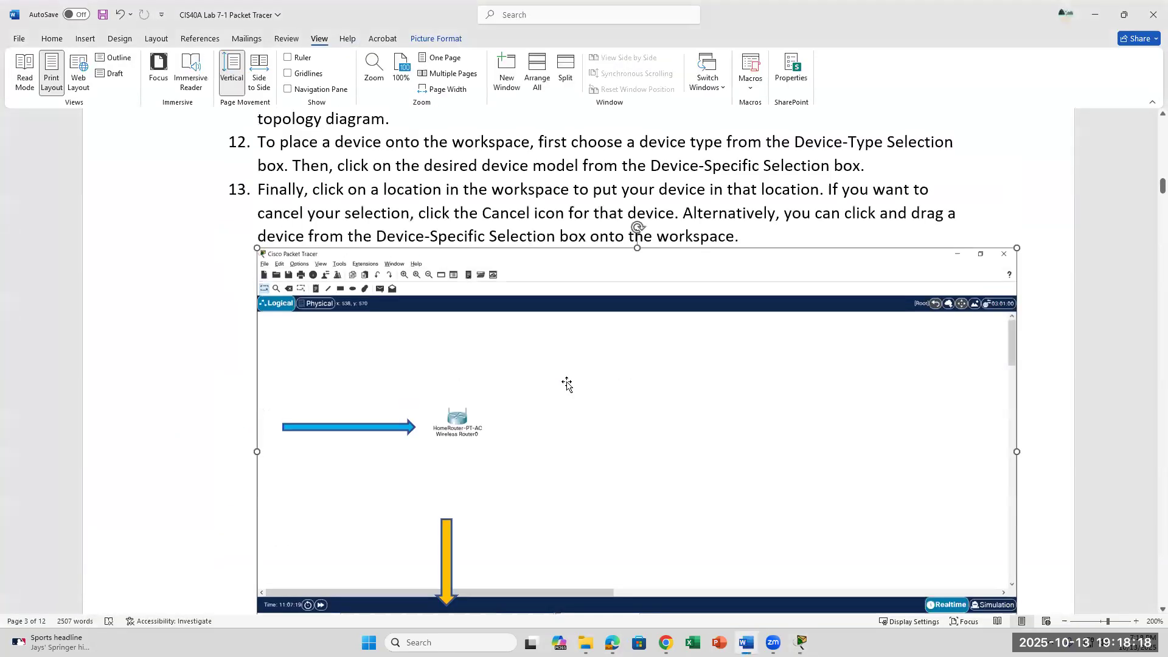
{"action": "scroll", "coordinate": [568, 382], "scroll_direction": "up", "scroll_amount": 4}
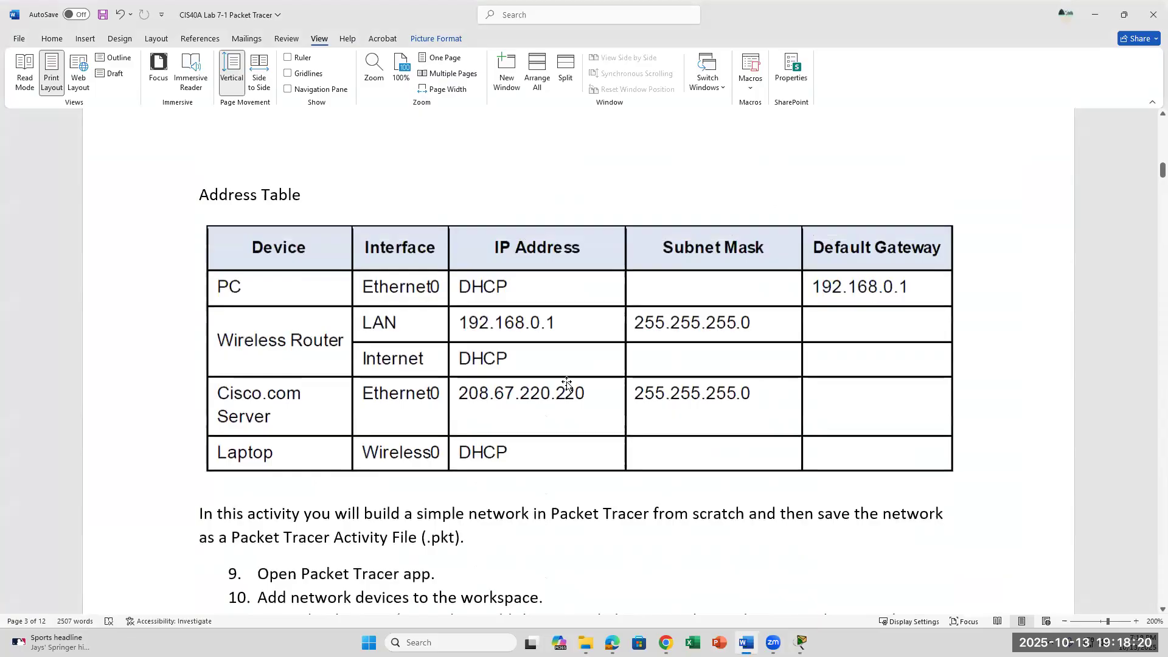
{"action": "scroll", "coordinate": [567, 383], "scroll_direction": "up", "scroll_amount": 10}
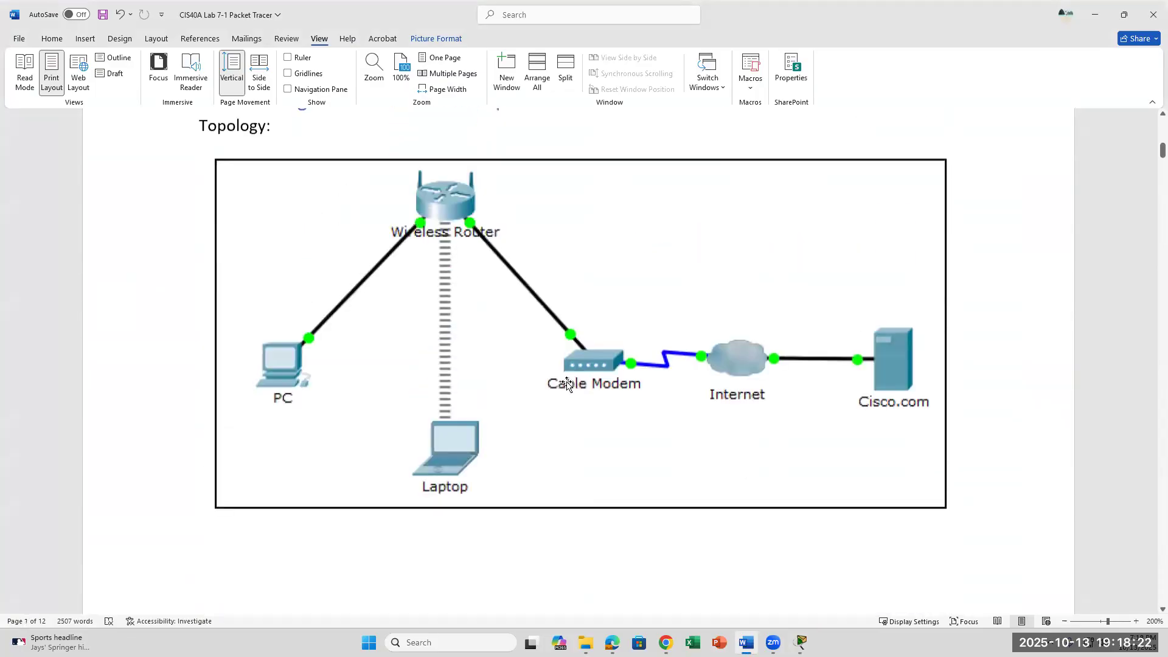
{"action": "scroll", "coordinate": [567, 383], "scroll_direction": "up", "scroll_amount": 1}
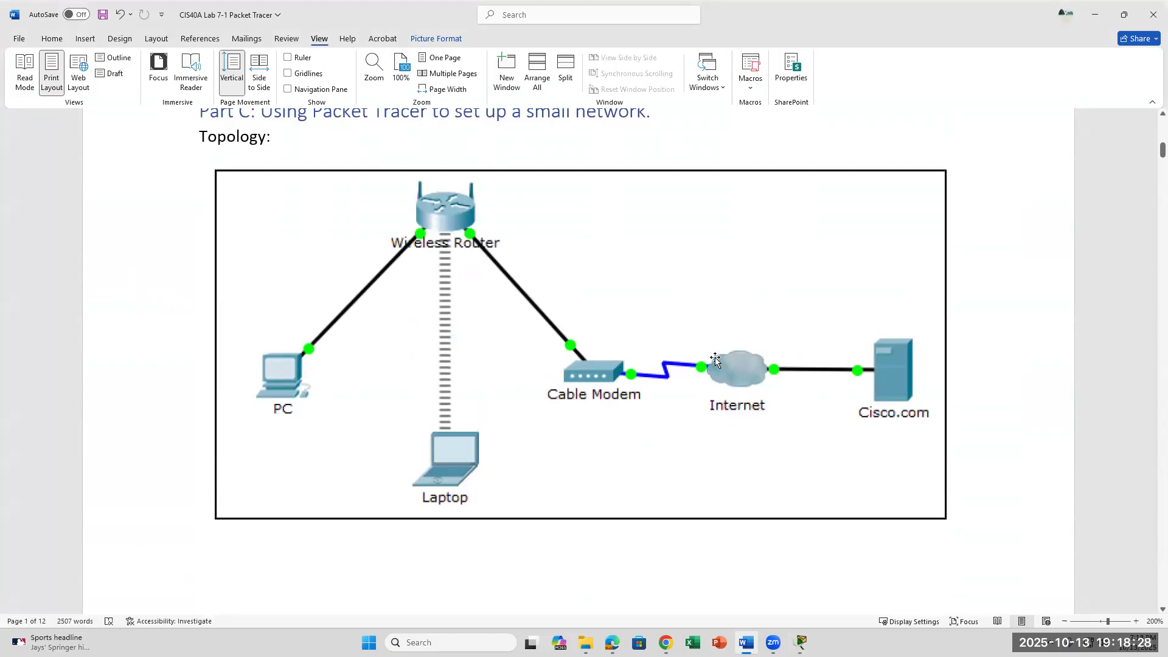
Back in Packet Tracer, place a Server-PT from End Devices to the right of the wireless router.
{"action": "left_click", "coordinate": [800, 643]}
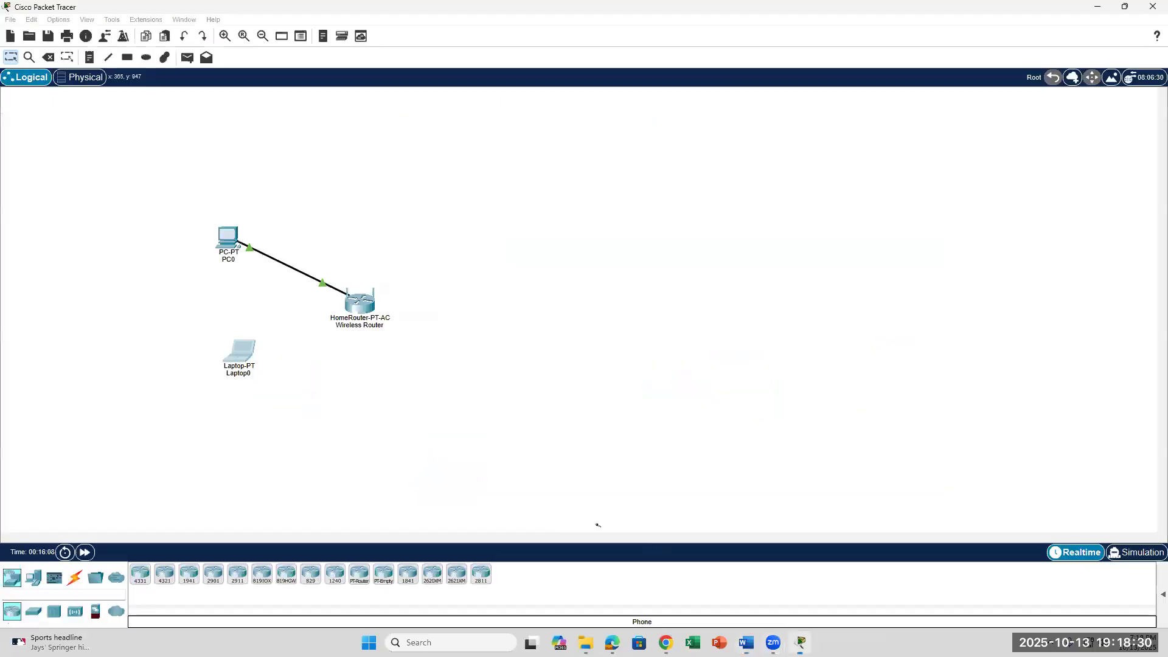
{"action": "scroll", "coordinate": [433, 480], "scroll_direction": "down", "scroll_amount": 3}
{"action": "scroll", "coordinate": [274, 493], "scroll_direction": "up", "scroll_amount": 3}
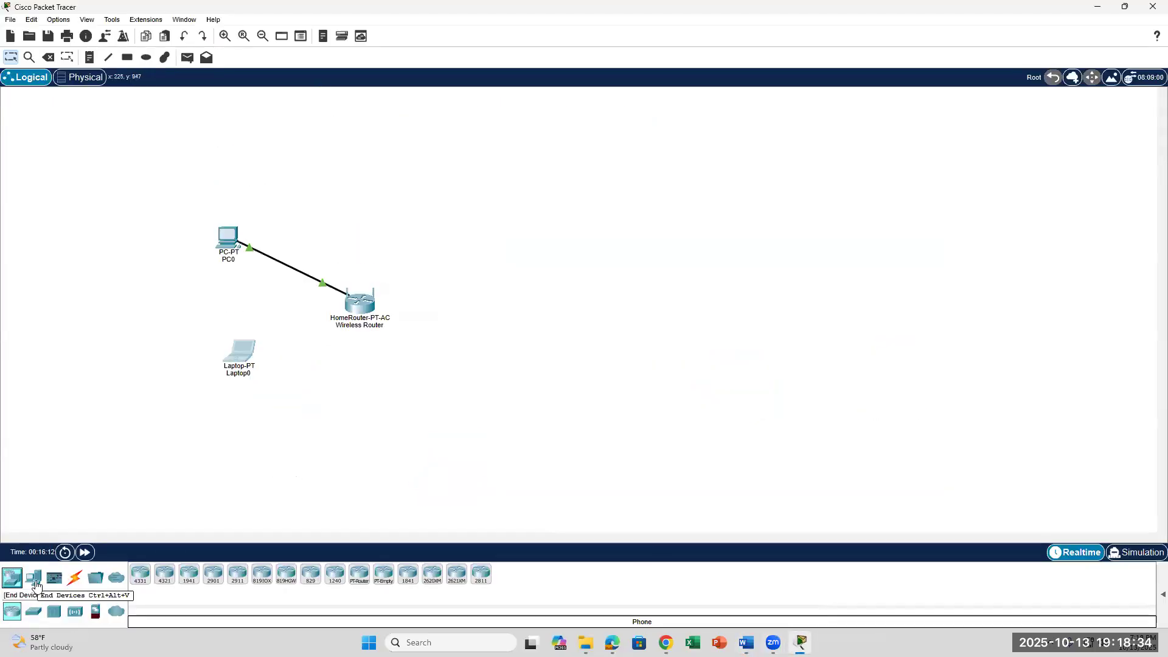
{"action": "left_click", "coordinate": [35, 579]}
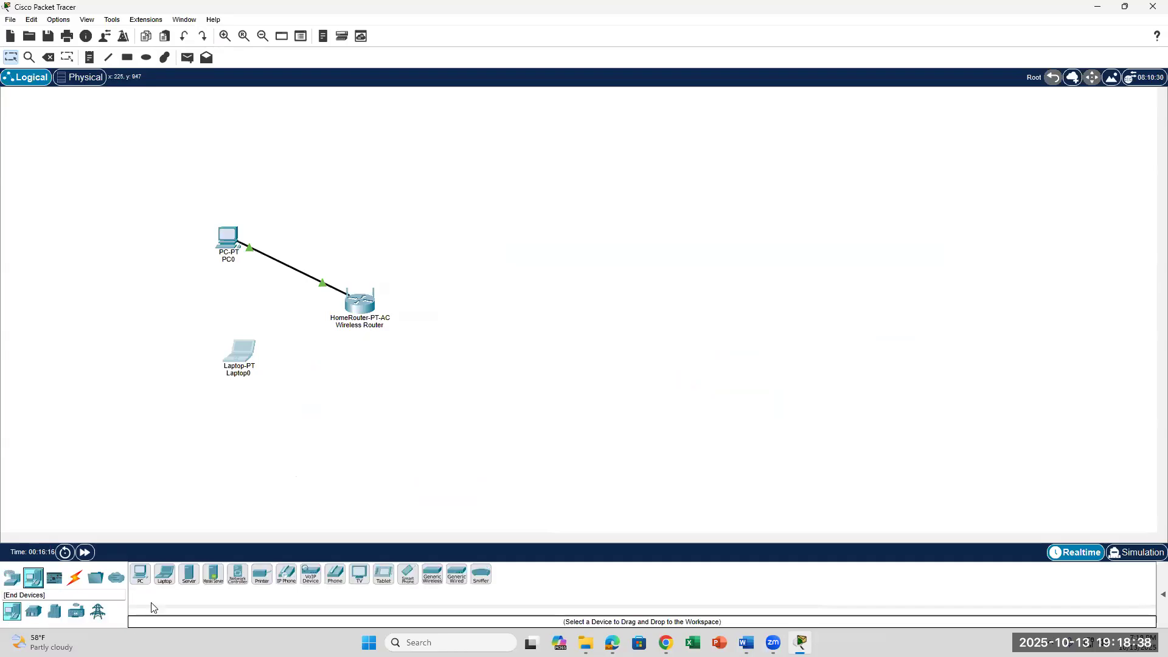
{"action": "left_click_drag", "start_coordinate": [186, 578], "coordinate": [846, 364]}
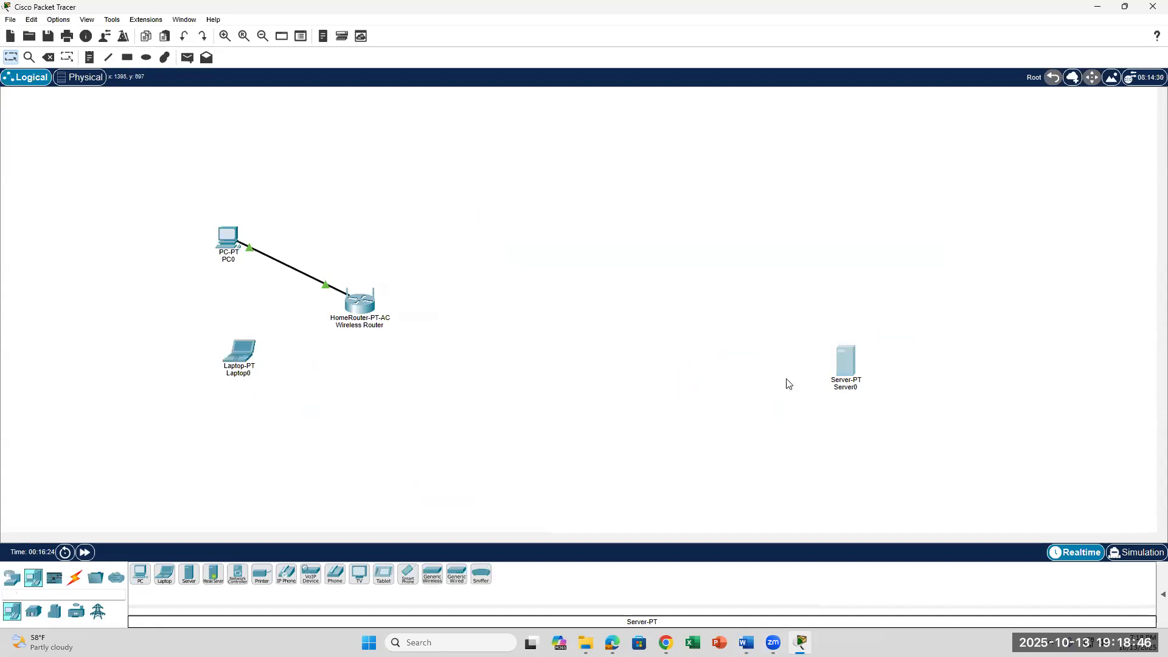
Change Server0's display name to Cisco.com in Config > Settings and close its window.
{"action": "left_click", "coordinate": [852, 375]}
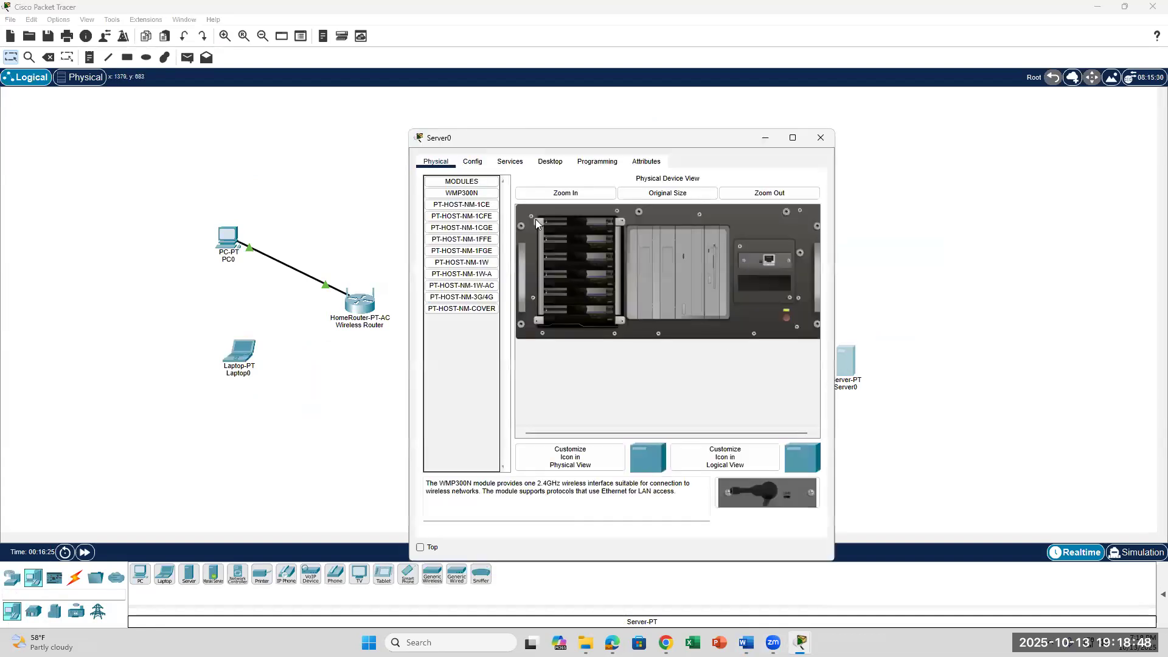
{"action": "left_click", "coordinate": [472, 162]}
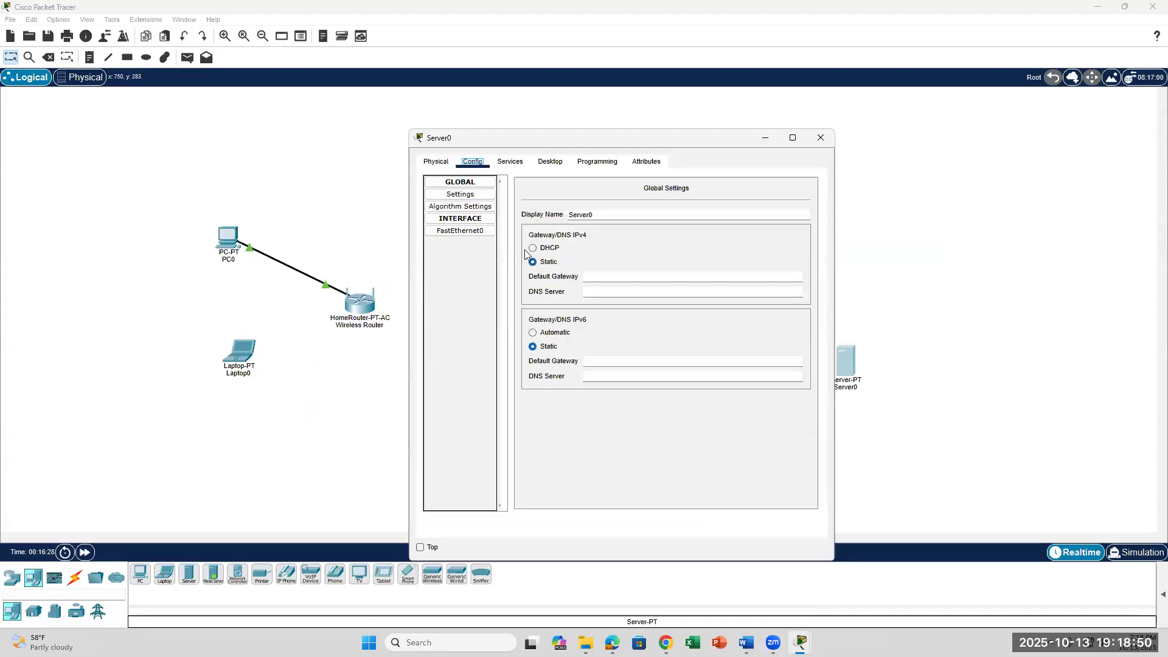
{"action": "left_click", "coordinate": [460, 194]}
{"action": "left_click", "coordinate": [622, 214]}
{"action": "key", "text": "BackSpace"}
{"action": "key", "text": "BackSpace"}
{"action": "type", "text": "Cisco.com"}
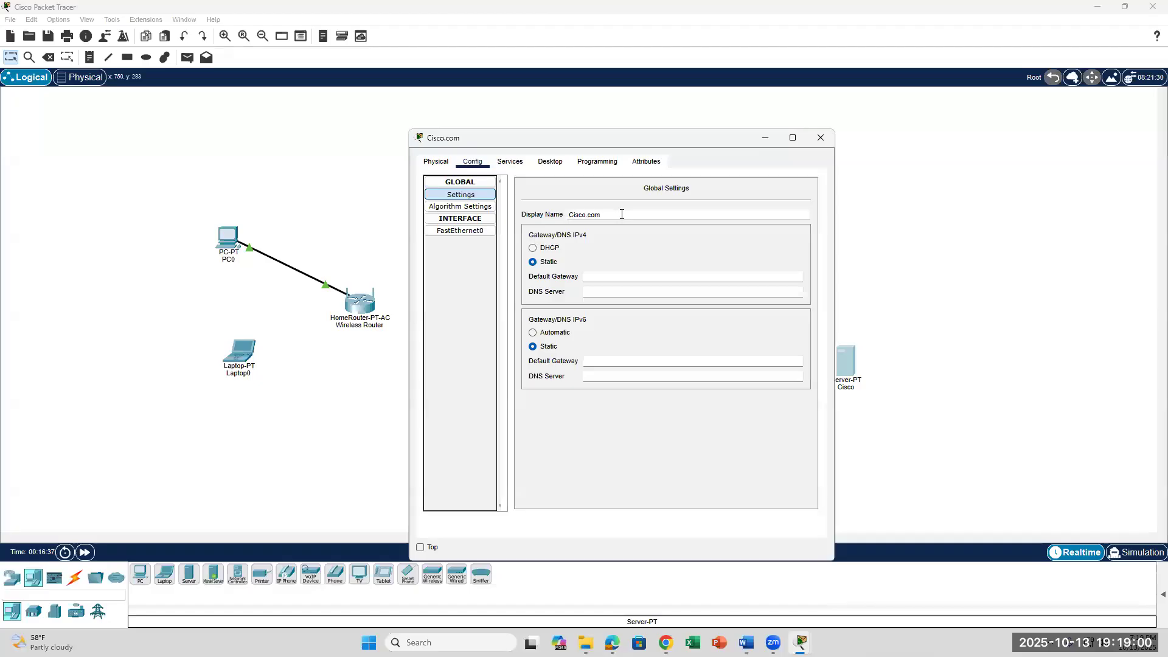
{"action": "left_click", "coordinate": [659, 474]}
{"action": "left_click", "coordinate": [820, 138]}
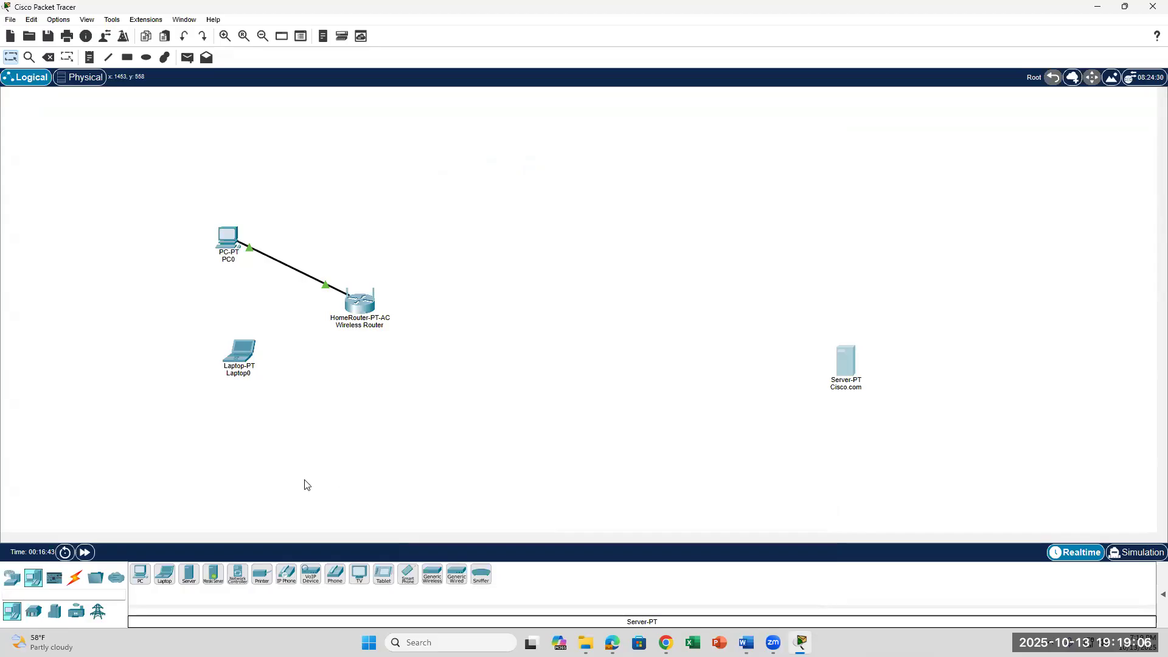
Browse the multiuser connection options and the End Devices subgroups, including home and power grid devices.
{"action": "left_click", "coordinate": [115, 581]}
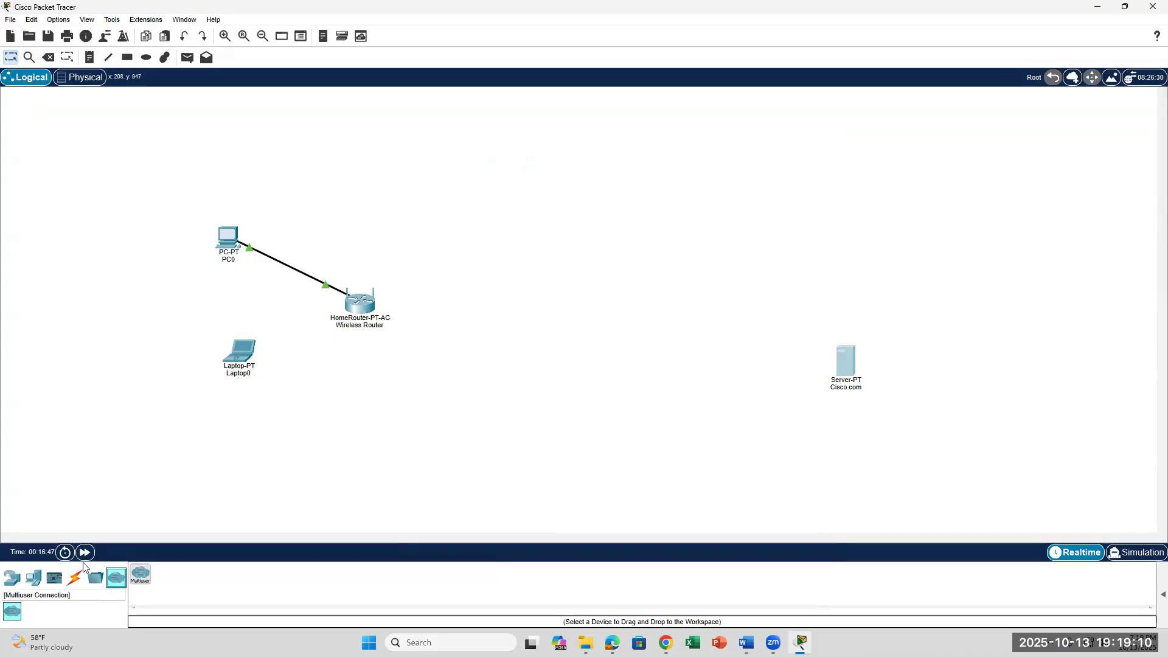
{"action": "left_click", "coordinate": [36, 581]}
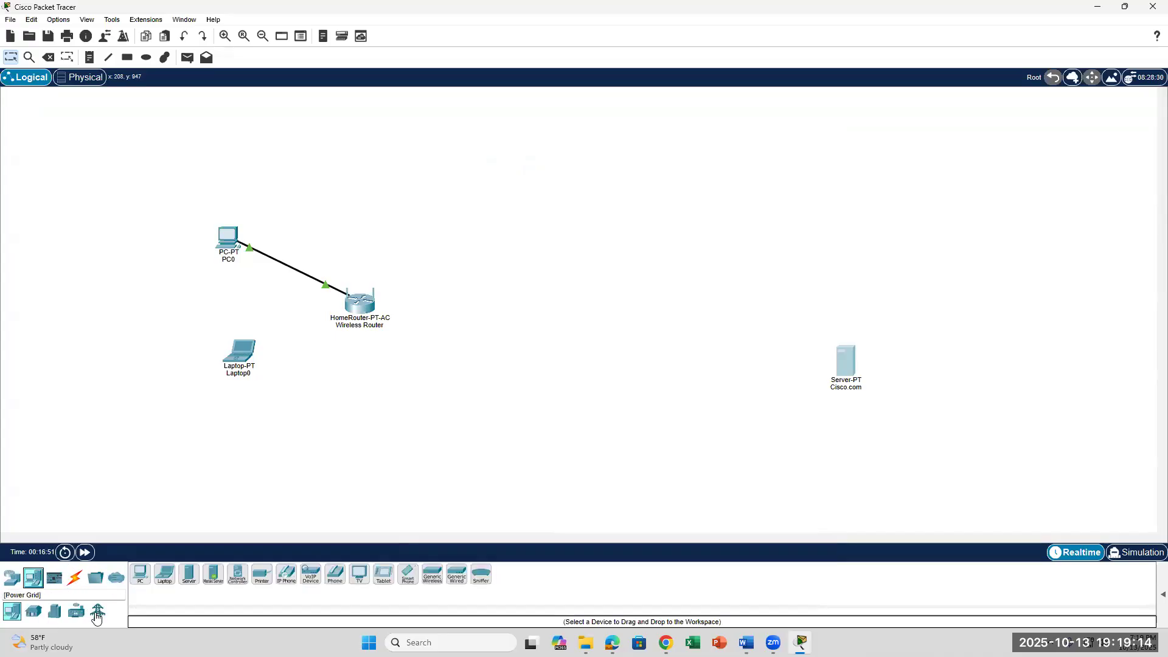
{"action": "left_click", "coordinate": [113, 583]}
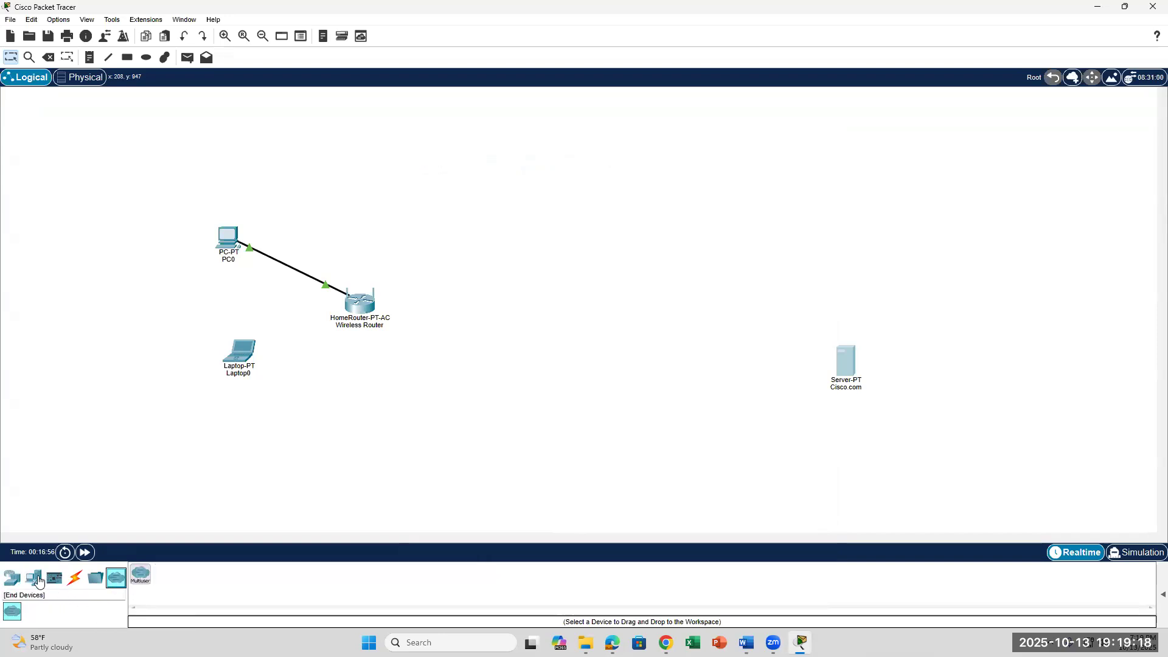
{"action": "left_click", "coordinate": [37, 581]}
{"action": "left_click", "coordinate": [96, 614]}
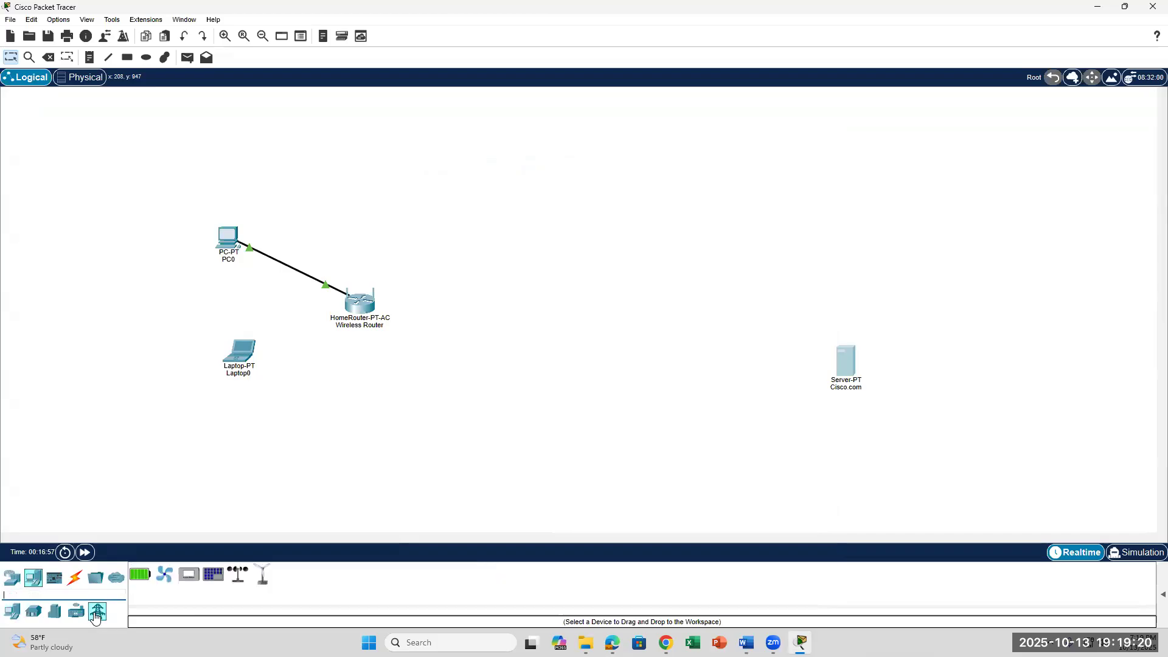
{"action": "left_click", "coordinate": [74, 614]}
{"action": "left_click", "coordinate": [55, 613]}
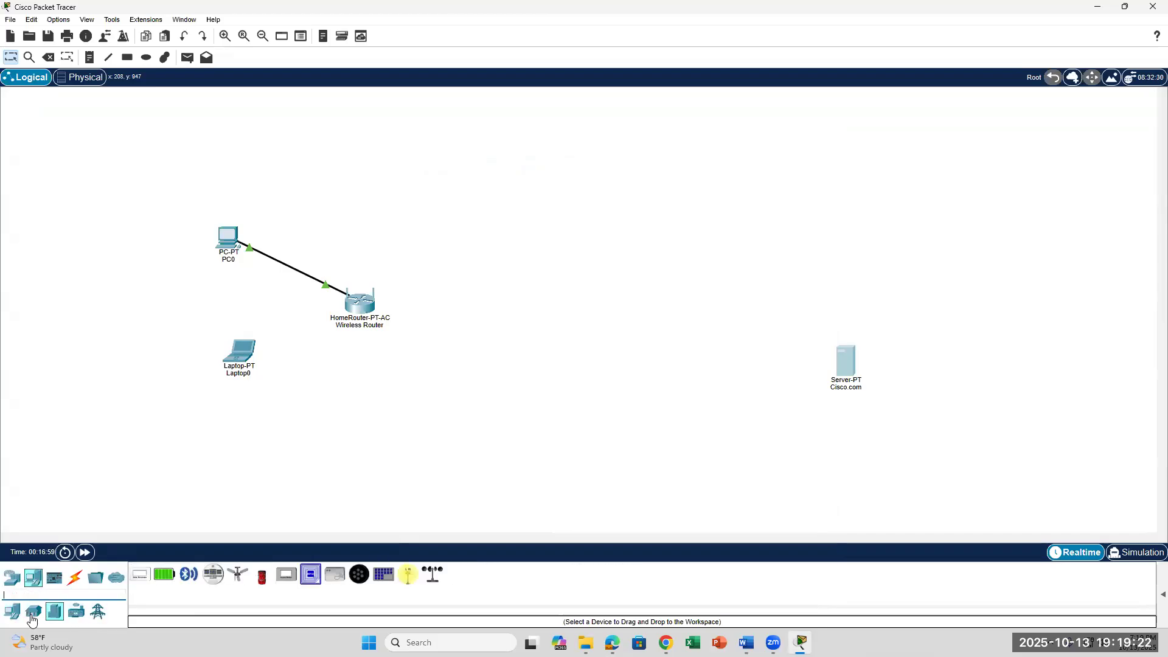
{"action": "left_click", "coordinate": [33, 612]}
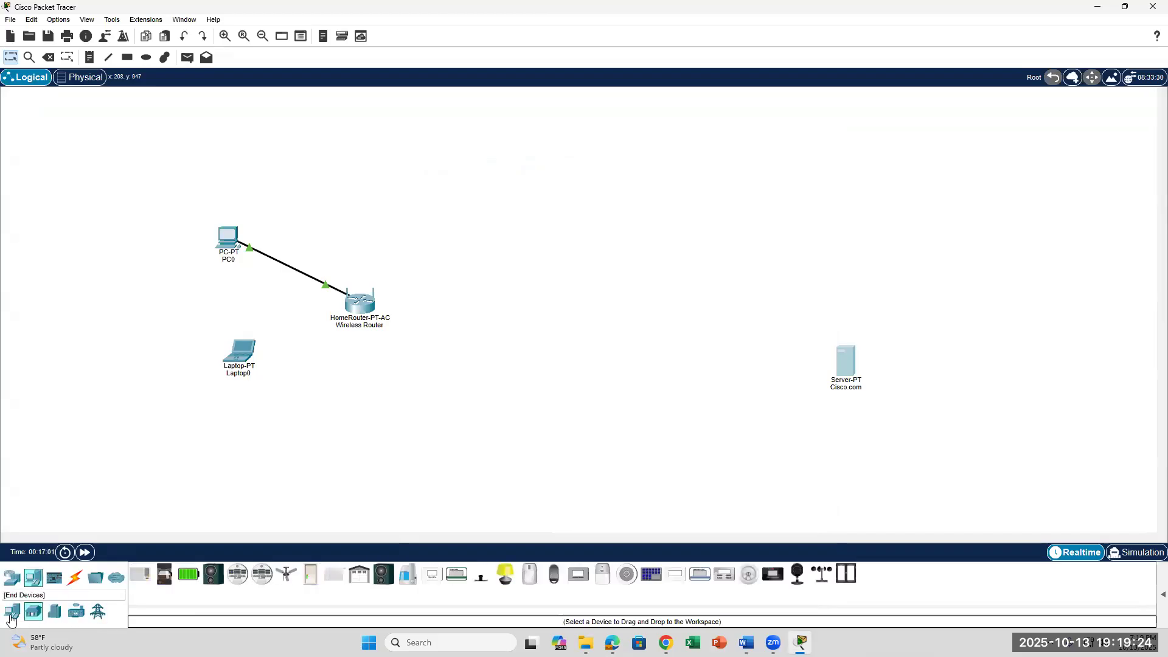
{"action": "left_click", "coordinate": [12, 614]}
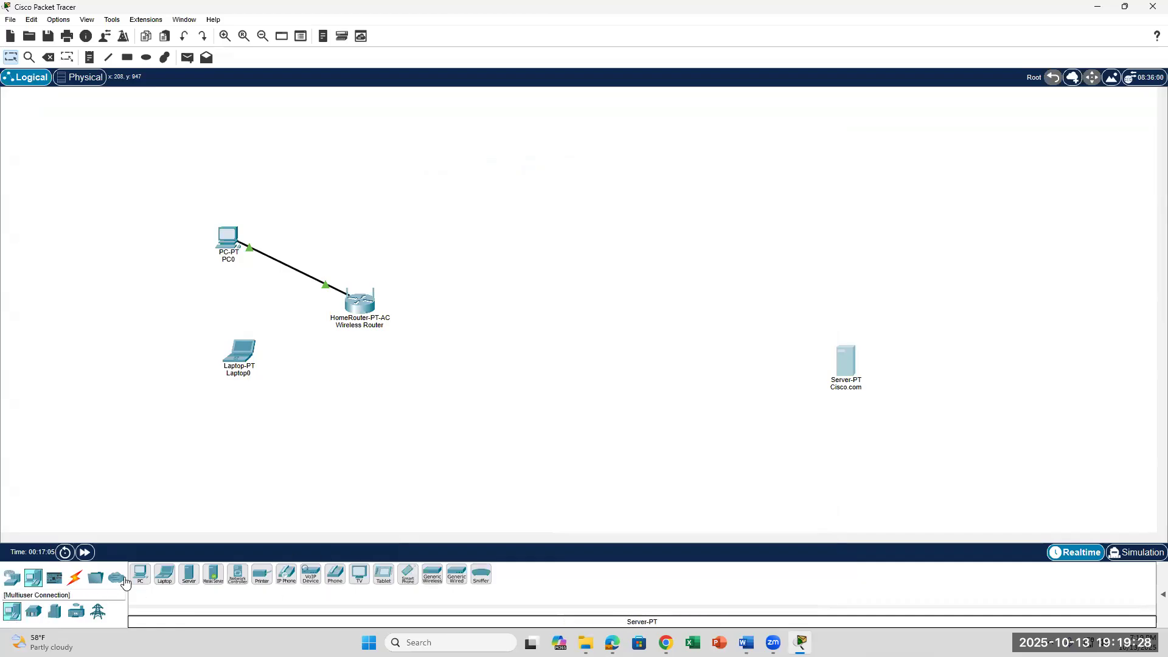
Look through Miscellaneous, Components and WAN Emulation, ending on the Network Devices router list.
{"action": "left_click", "coordinate": [97, 579]}
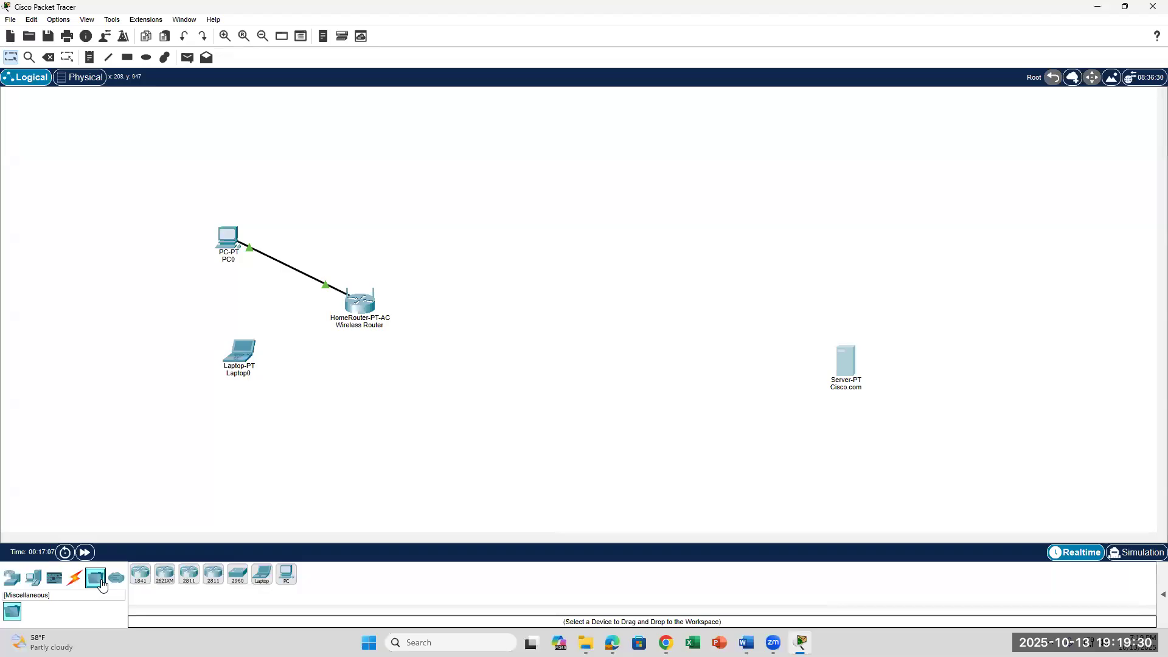
{"action": "left_click", "coordinate": [56, 581]}
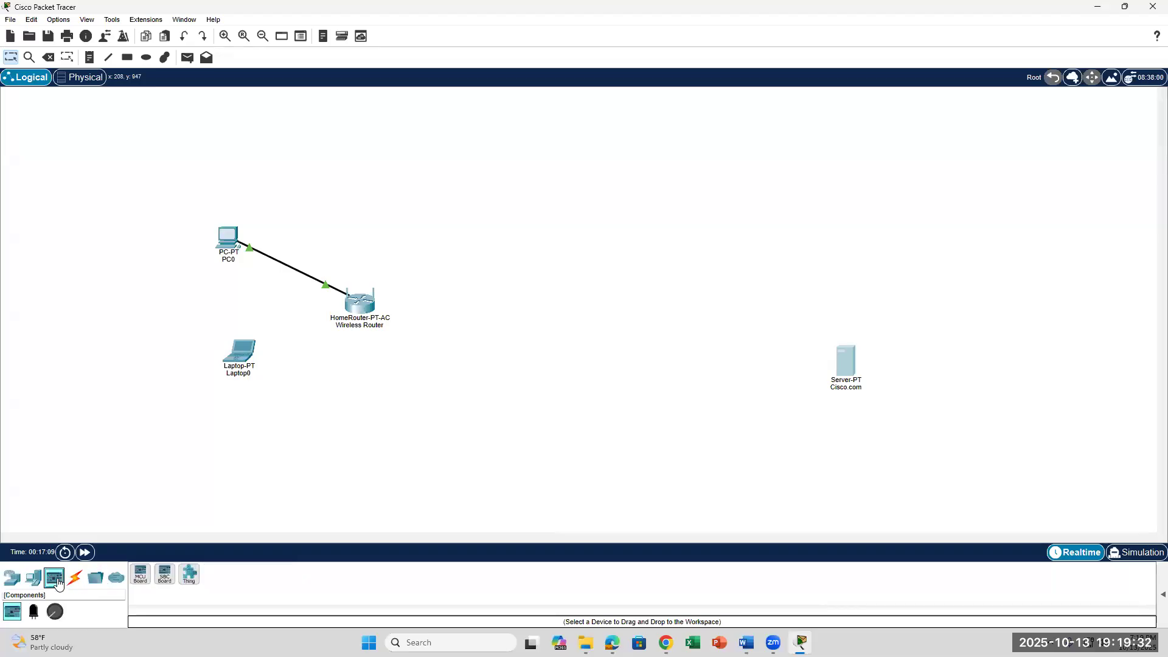
{"action": "left_click", "coordinate": [34, 579]}
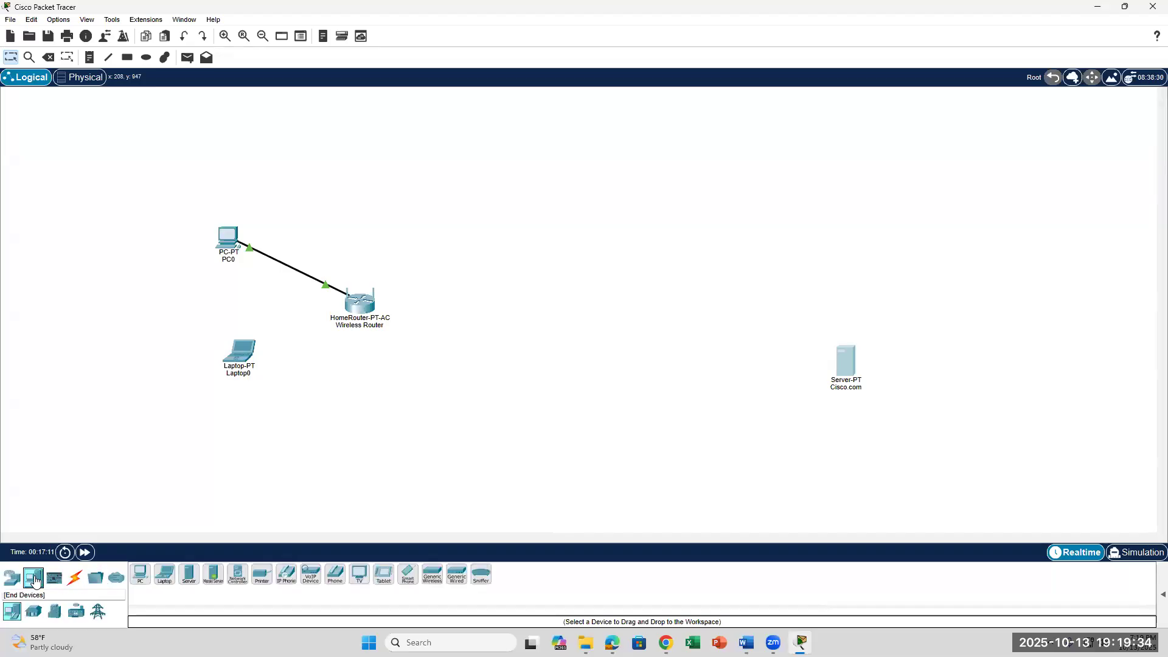
{"action": "left_click", "coordinate": [12, 578]}
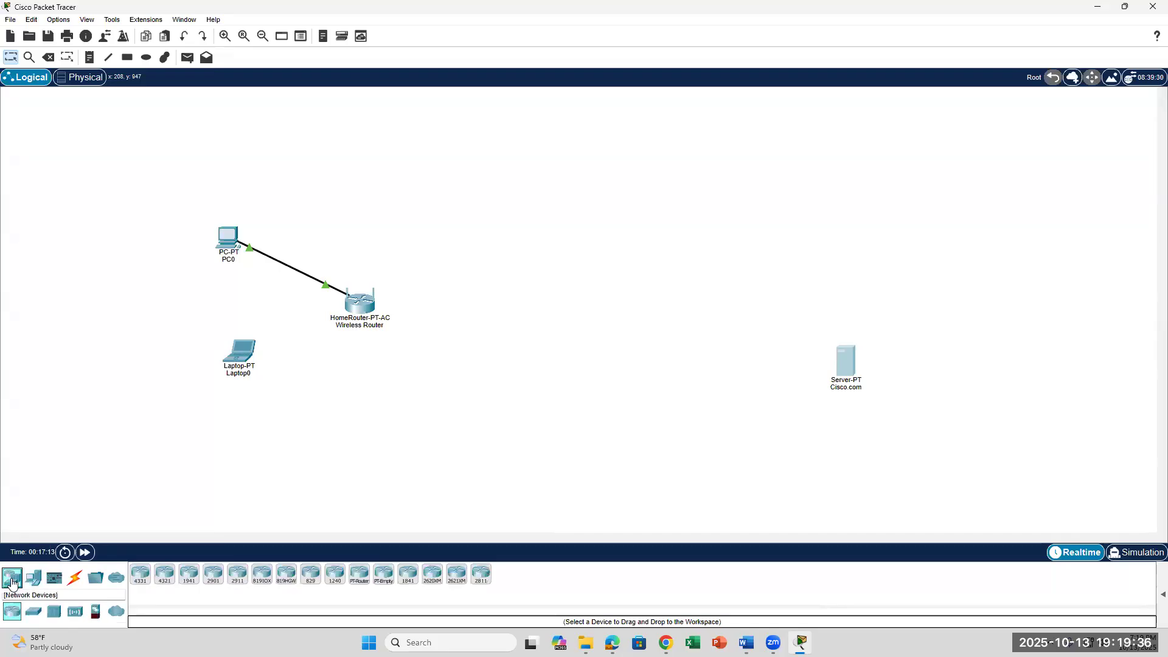
{"action": "left_click", "coordinate": [117, 614]}
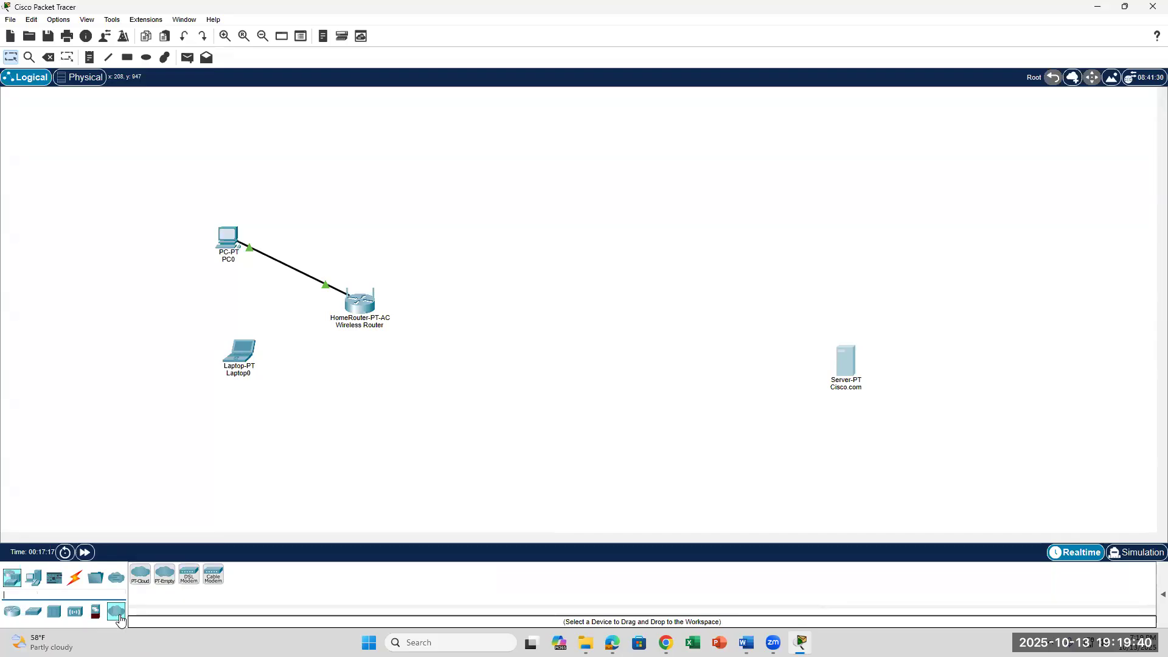
{"action": "left_click", "coordinate": [15, 577]}
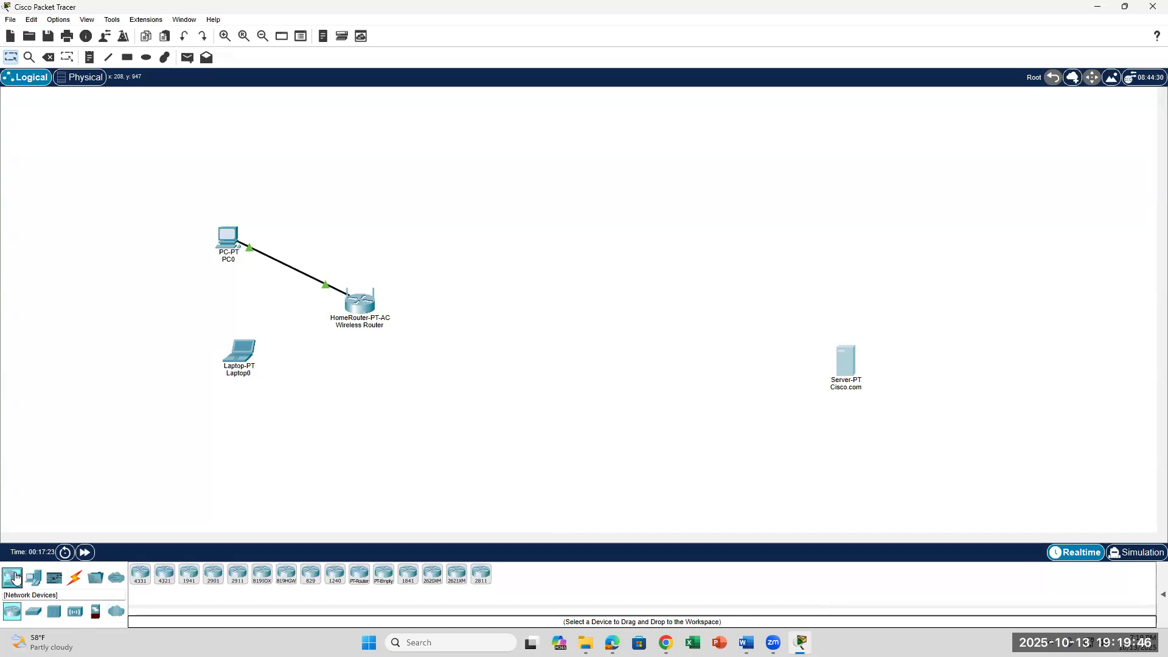
Place a Cloud-PT device from WAN Emulation in the middle of the workspace, checking the lab topology.
{"action": "left_click", "coordinate": [116, 611]}
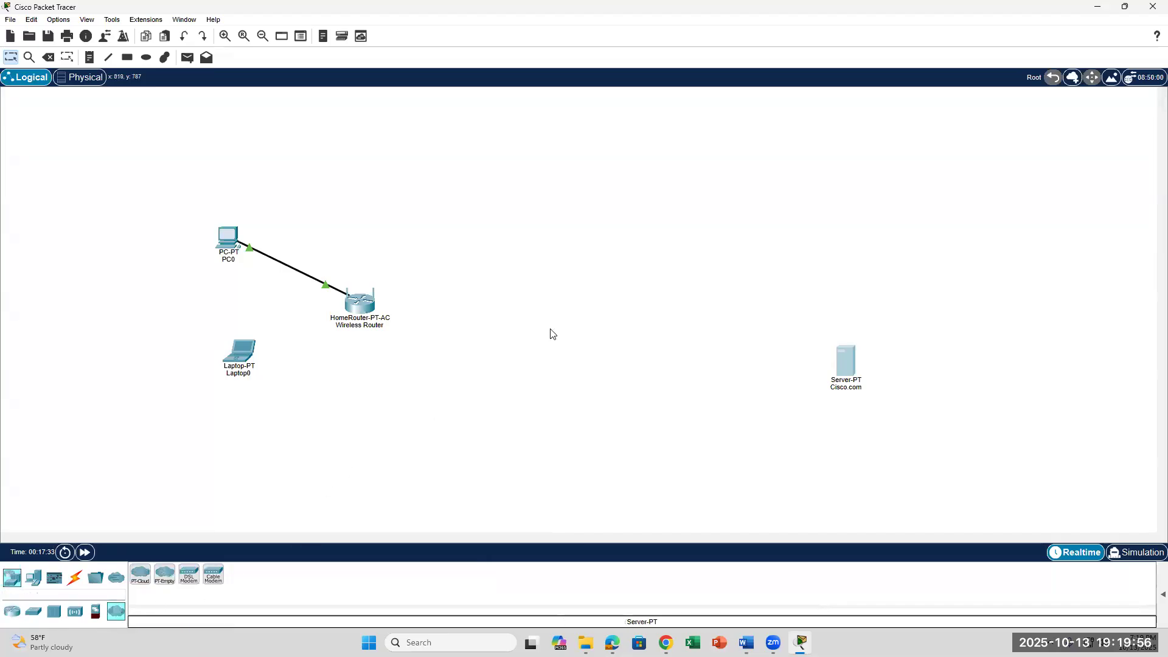
{"action": "left_click_drag", "start_coordinate": [115, 617], "coordinate": [570, 288]}
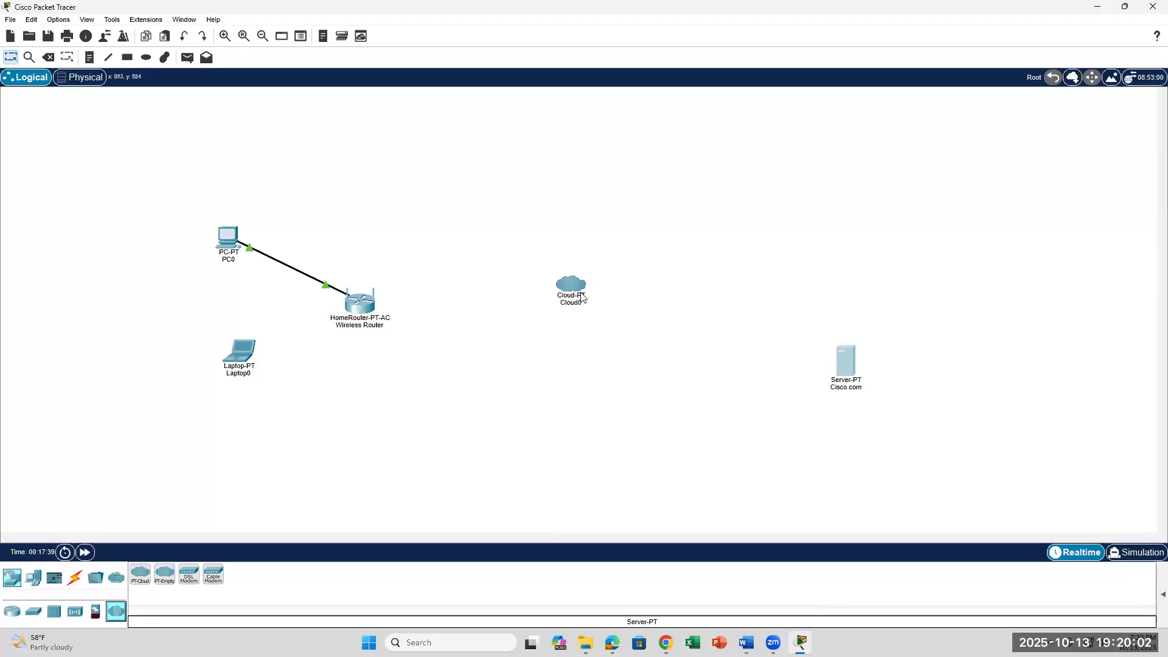
{"action": "mouse_move", "coordinate": [575, 306]}
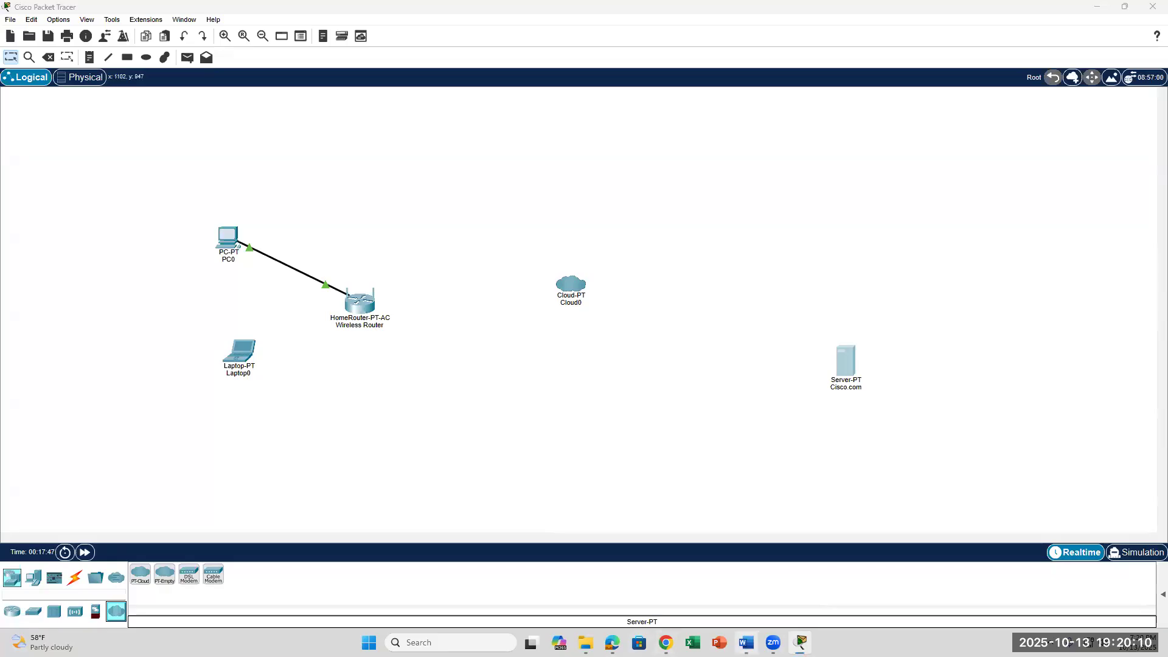
{"action": "left_click", "coordinate": [746, 643]}
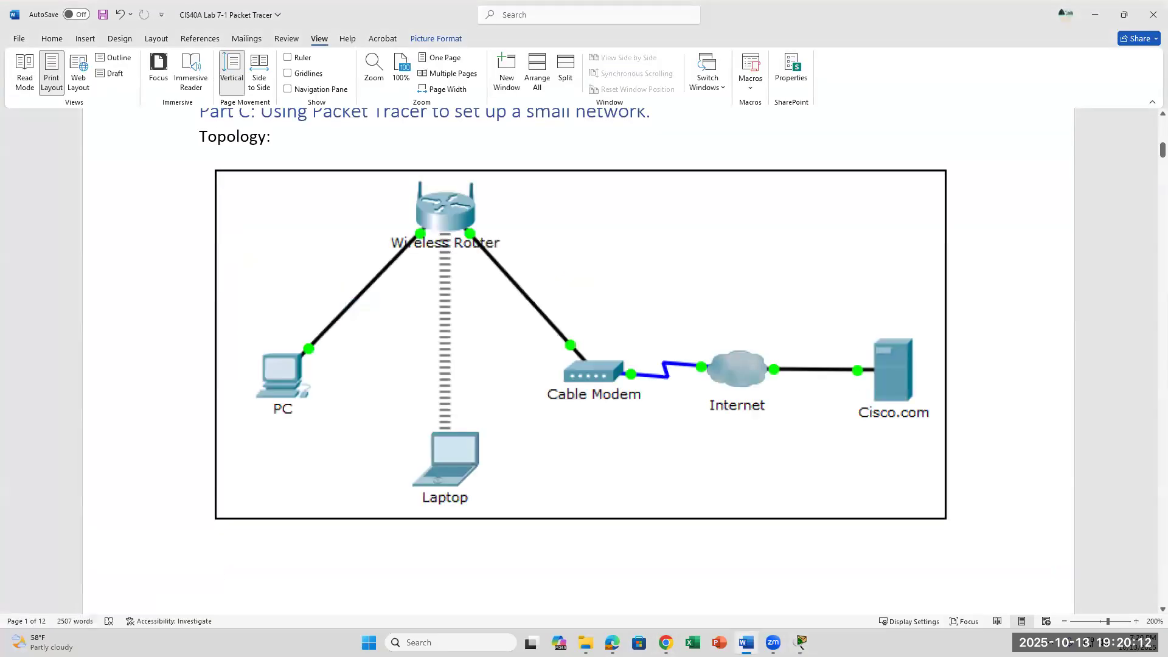
{"action": "left_click", "coordinate": [747, 642]}
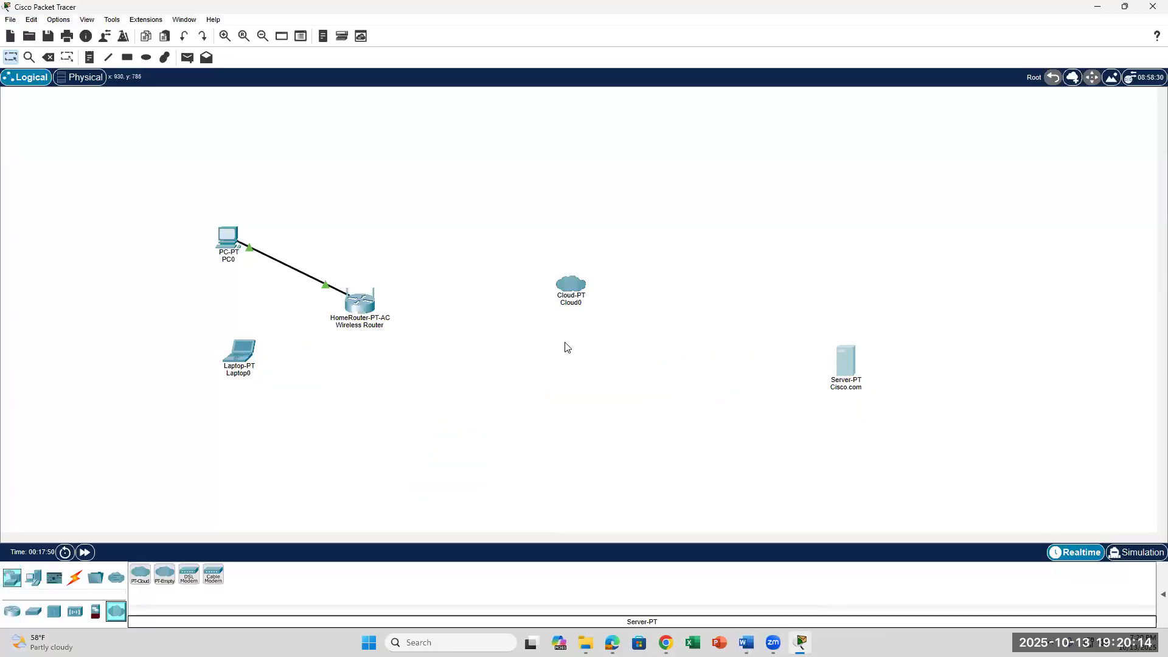
Rename Cloud0 to Internet and review its Config tab before closing the window.
{"action": "left_click", "coordinate": [582, 304]}
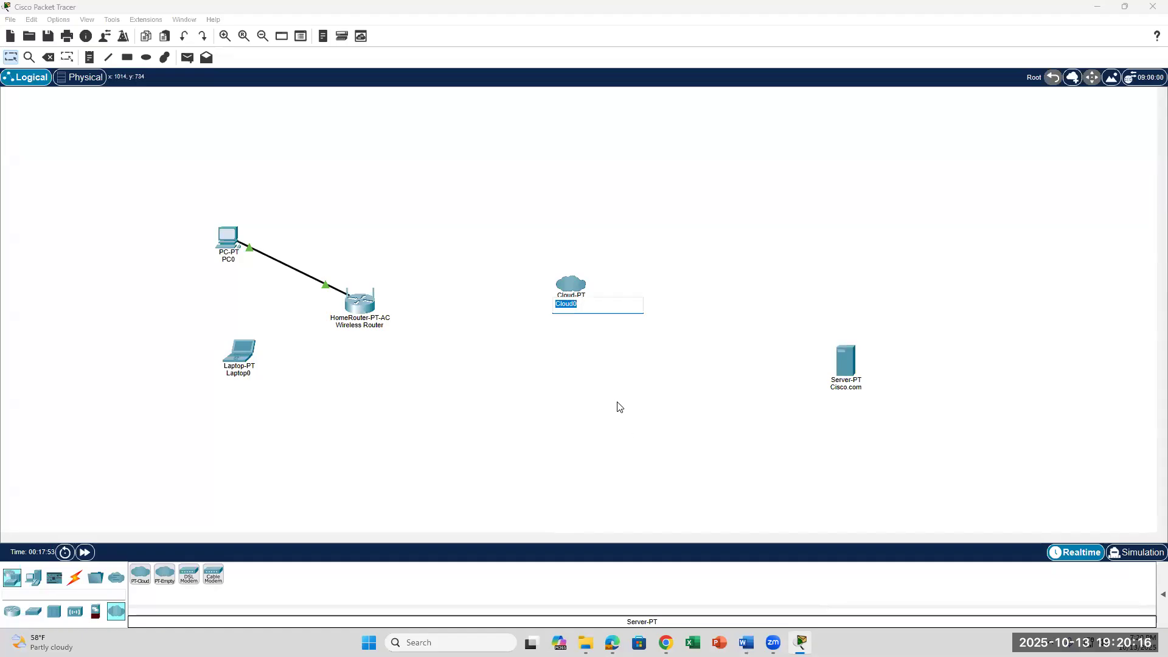
{"action": "key", "text": "BackSpace"}
{"action": "type", "text": "Internet"}
{"action": "key", "text": "Return"}
{"action": "left_click", "coordinate": [574, 294]}
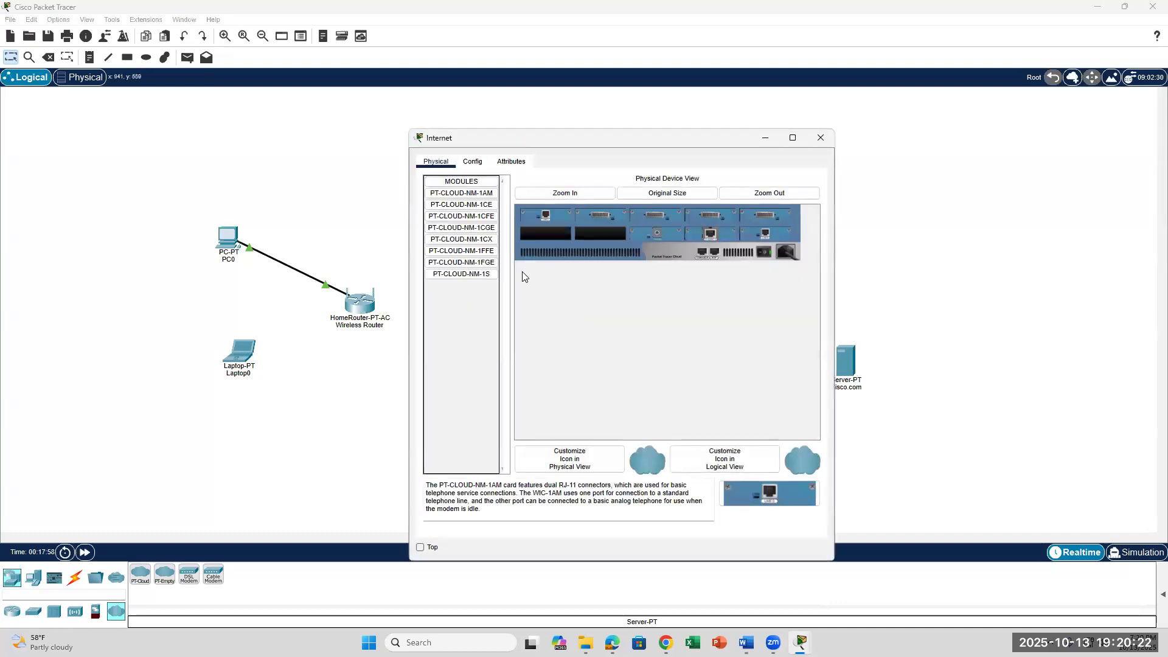
{"action": "left_click", "coordinate": [473, 162]}
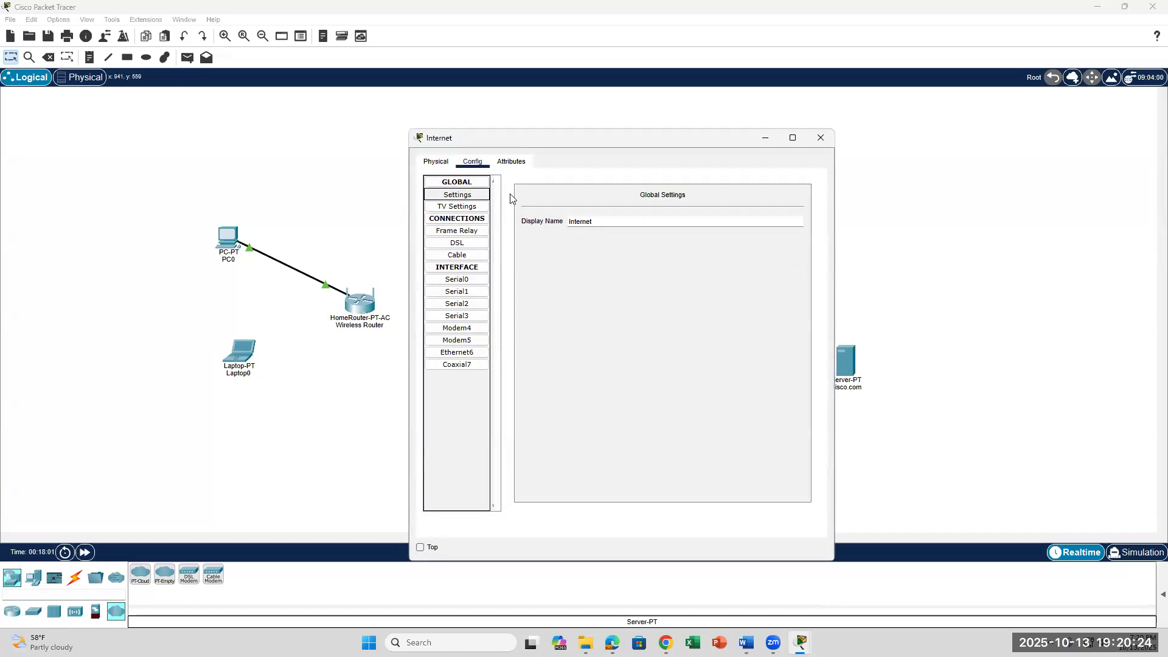
{"action": "left_click", "coordinate": [457, 183]}
{"action": "left_click", "coordinate": [457, 194]}
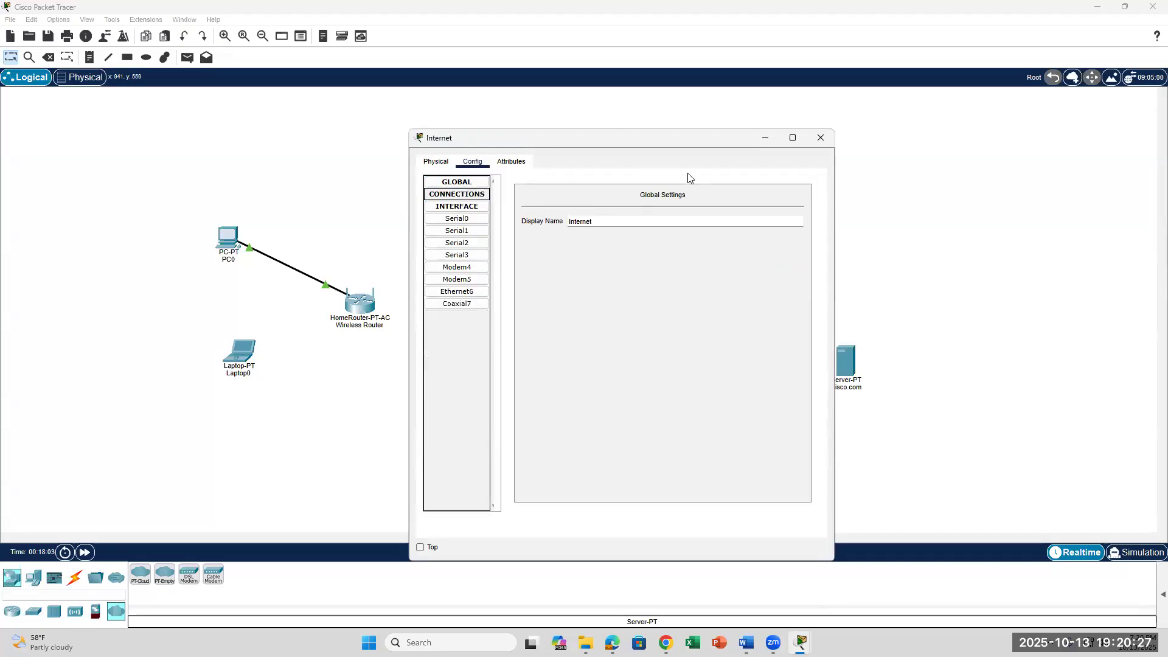
{"action": "left_click", "coordinate": [821, 138]}
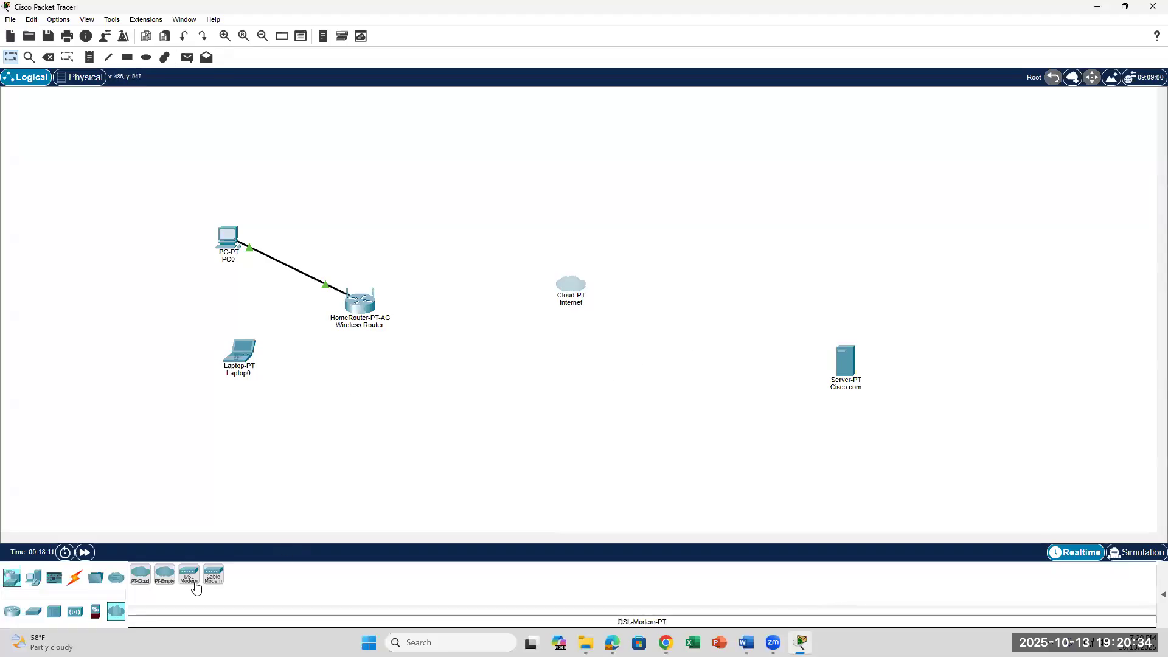
Try a copper cross-over cable on Laptop0, cancel it, and select the automatic connection type.
{"action": "left_click", "coordinate": [75, 577]}
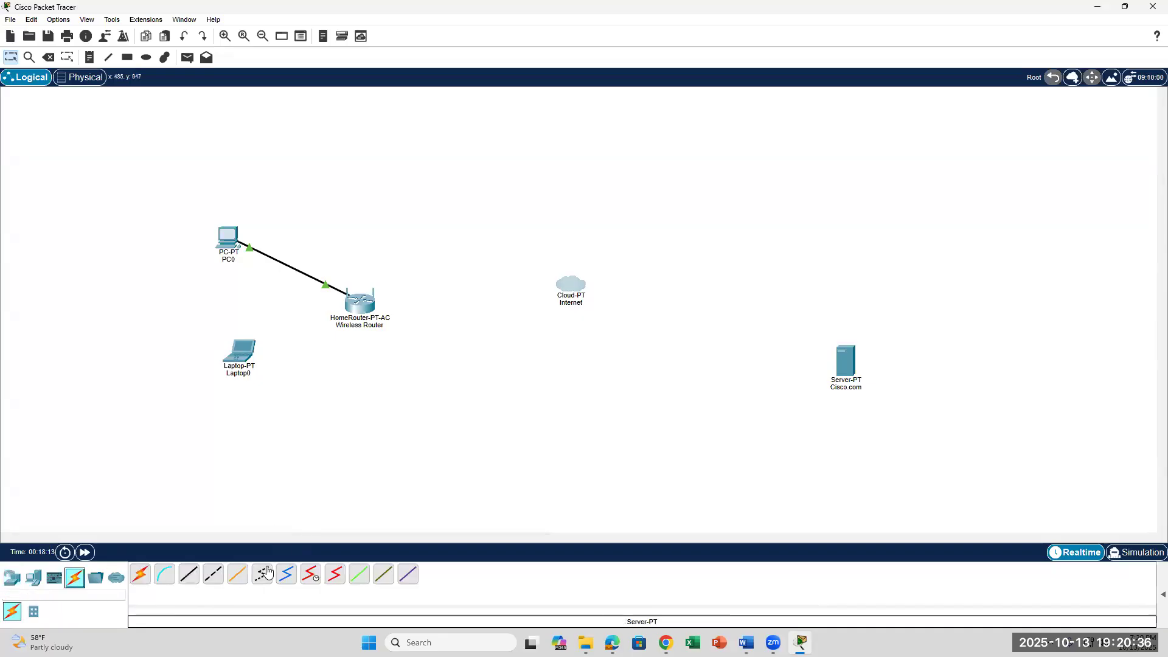
{"action": "left_click", "coordinate": [213, 580]}
{"action": "left_click", "coordinate": [249, 348]}
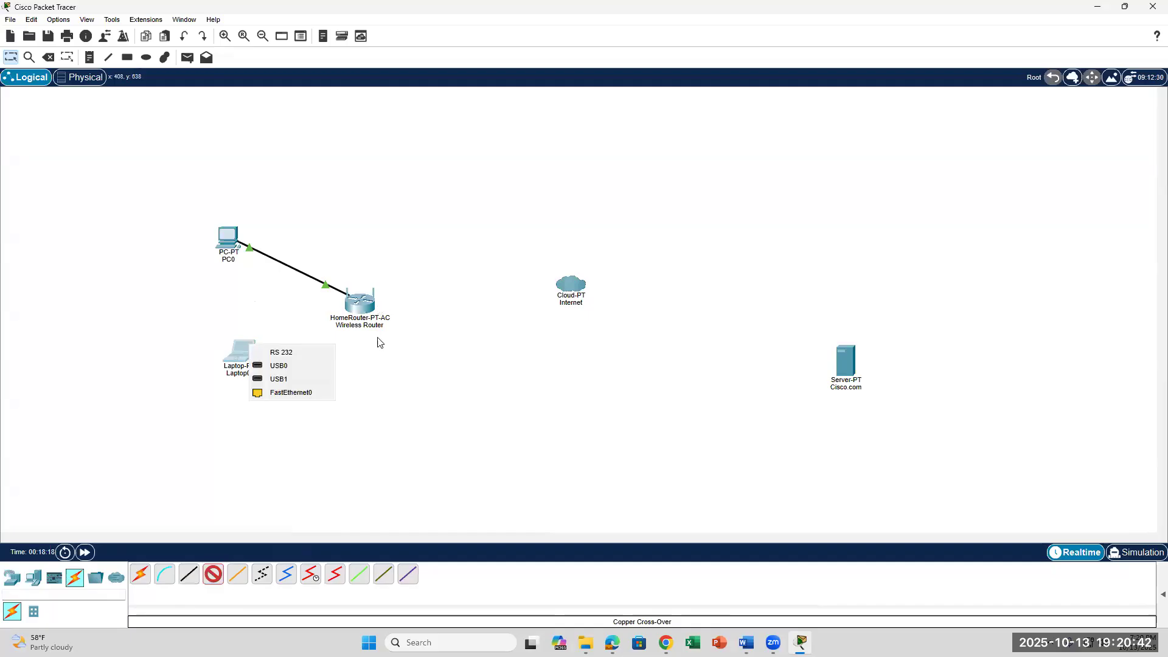
{"action": "left_click", "coordinate": [435, 525]}
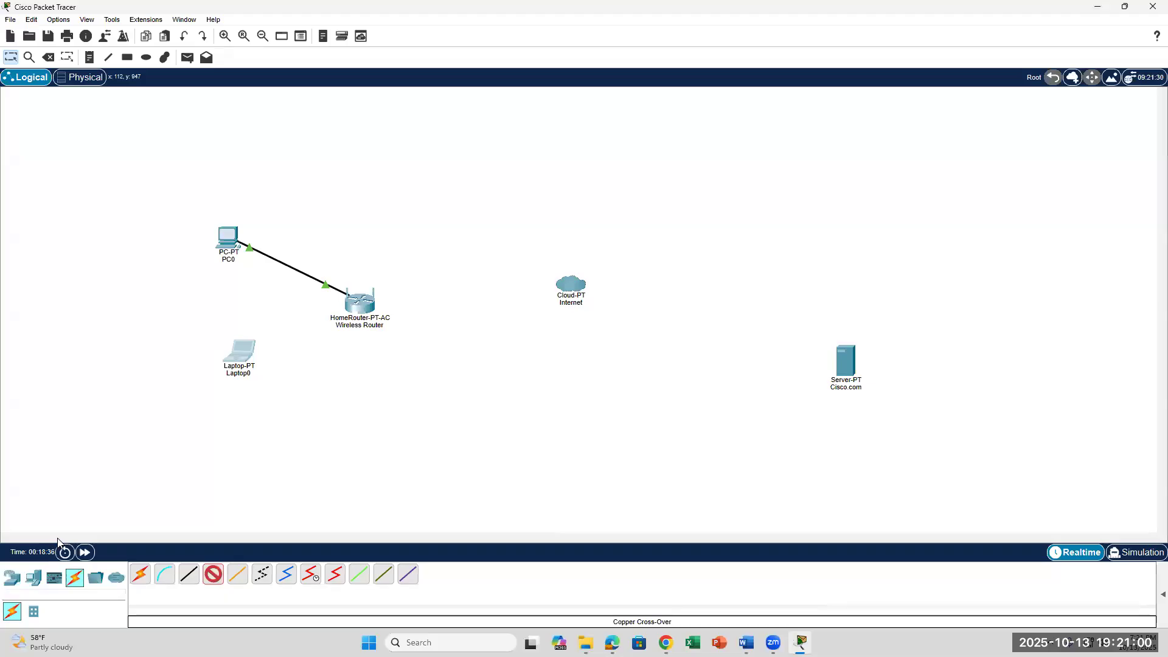
{"action": "left_click", "coordinate": [140, 574]}
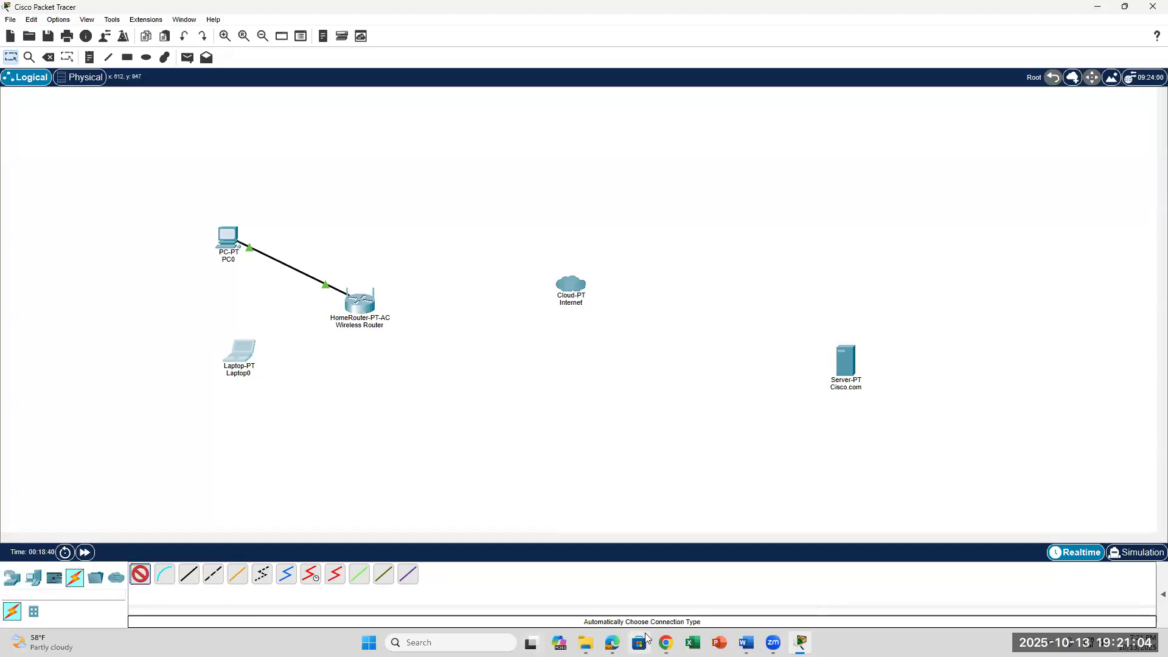
Scroll the lab document down to step 19 and highlight the PC's cable requirement in item B.
{"action": "left_click", "coordinate": [747, 643]}
{"action": "scroll", "coordinate": [477, 348], "scroll_direction": "down", "scroll_amount": 10}
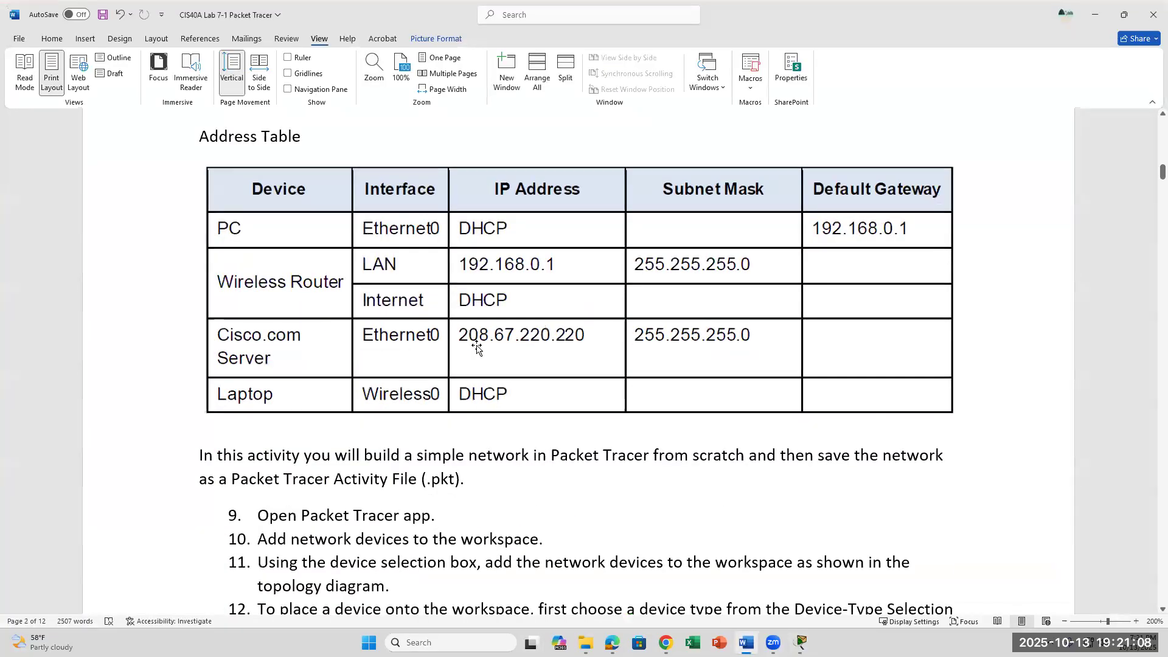
{"action": "scroll", "coordinate": [478, 347], "scroll_direction": "down", "scroll_amount": 3}
{"action": "scroll", "coordinate": [478, 345], "scroll_direction": "down", "scroll_amount": 5}
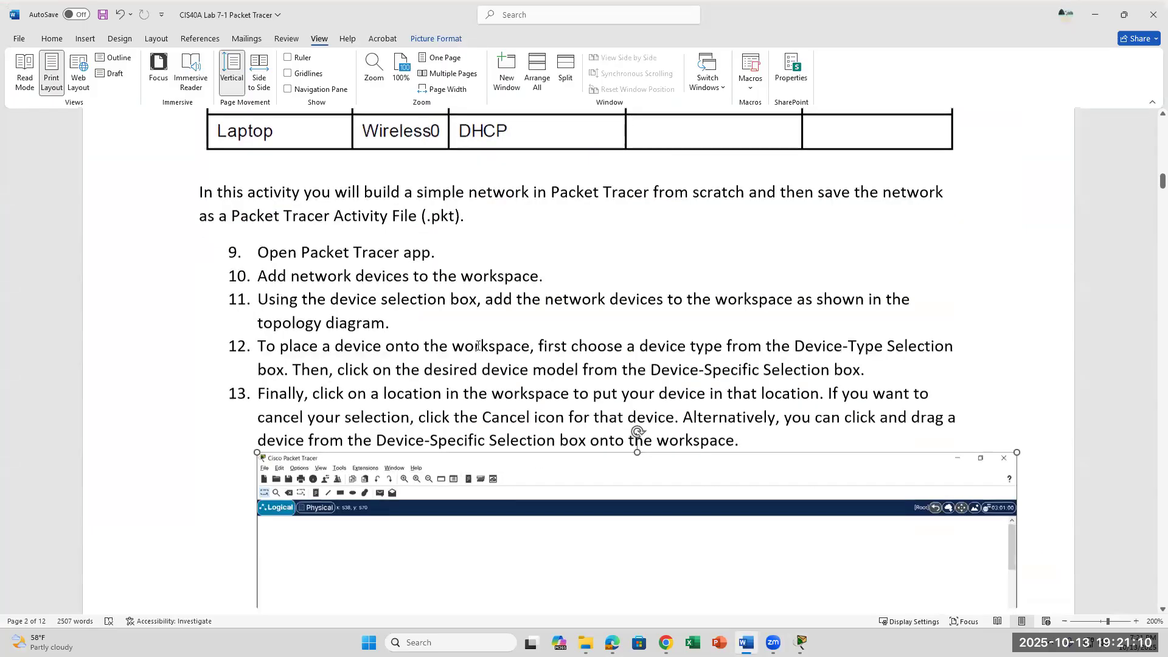
{"action": "scroll", "coordinate": [477, 348], "scroll_direction": "down", "scroll_amount": 3}
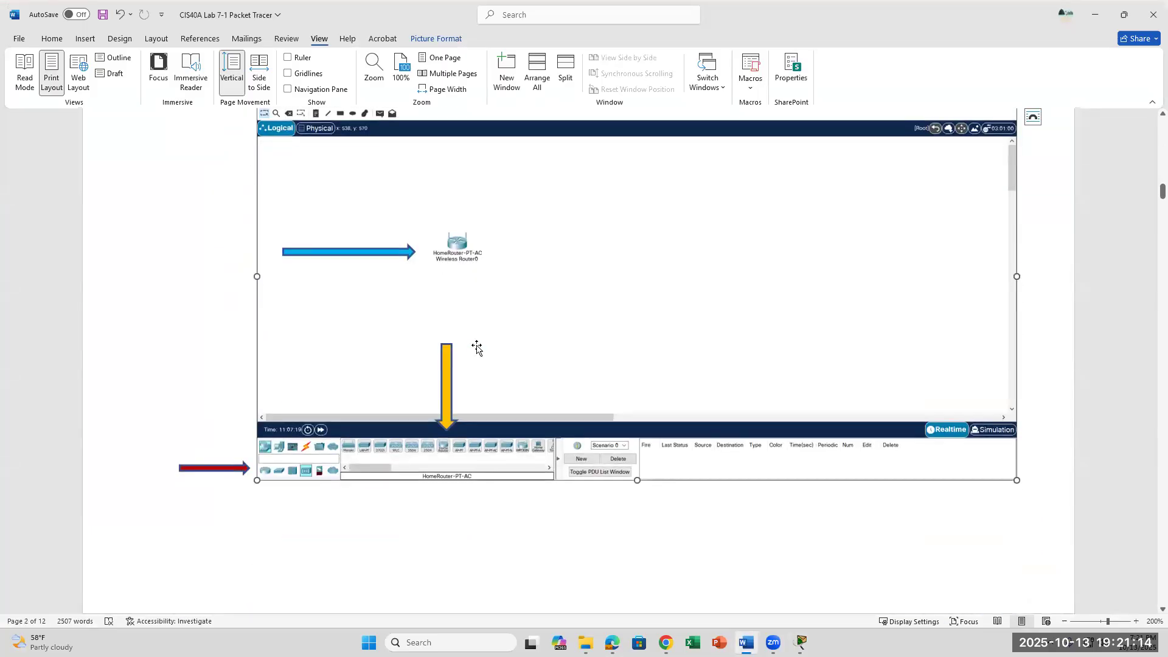
{"action": "scroll", "coordinate": [477, 348], "scroll_direction": "down", "scroll_amount": 7}
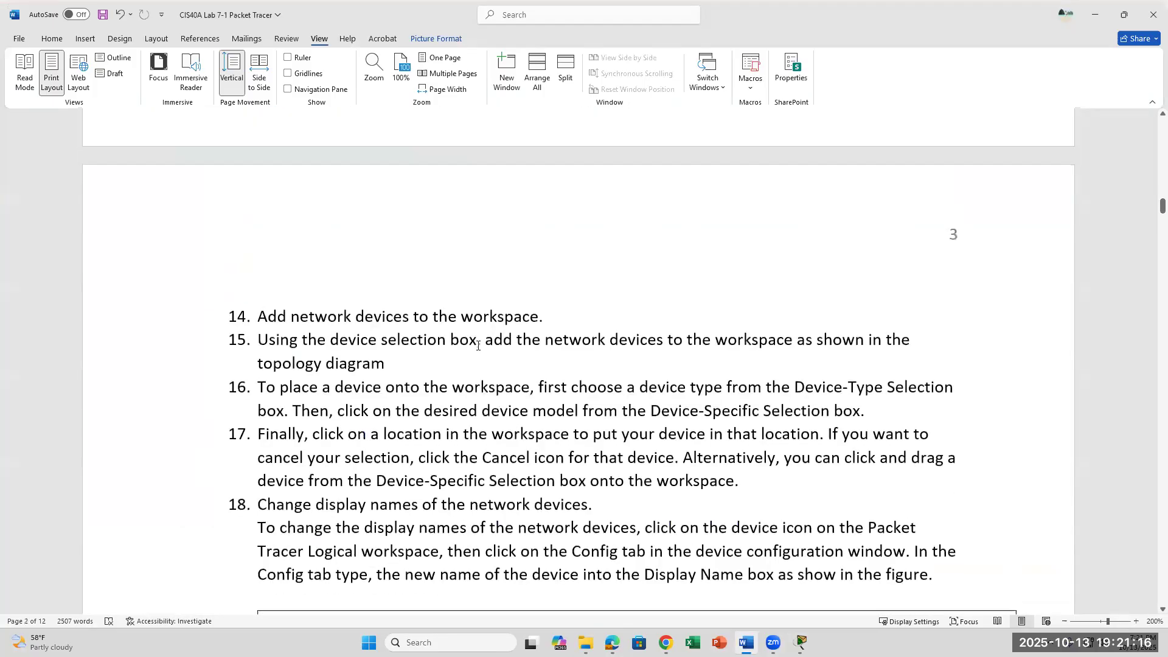
{"action": "scroll", "coordinate": [478, 346], "scroll_direction": "down", "scroll_amount": 2}
{"action": "scroll", "coordinate": [378, 358], "scroll_direction": "down", "scroll_amount": 3}
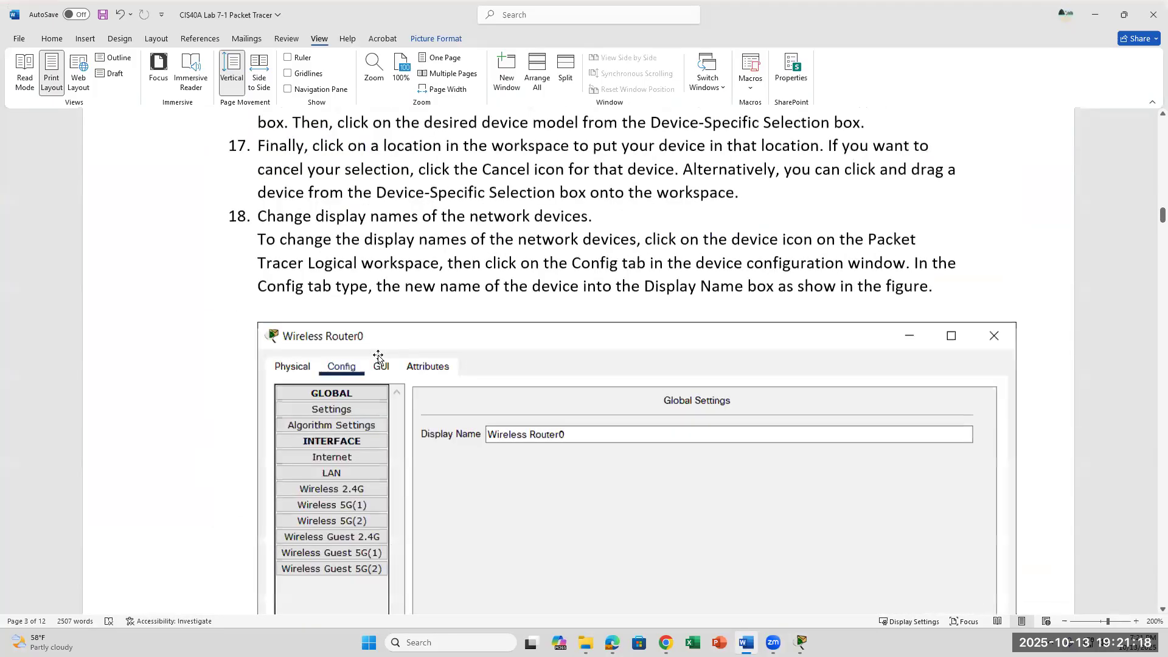
{"action": "scroll", "coordinate": [378, 357], "scroll_direction": "down", "scroll_amount": 1}
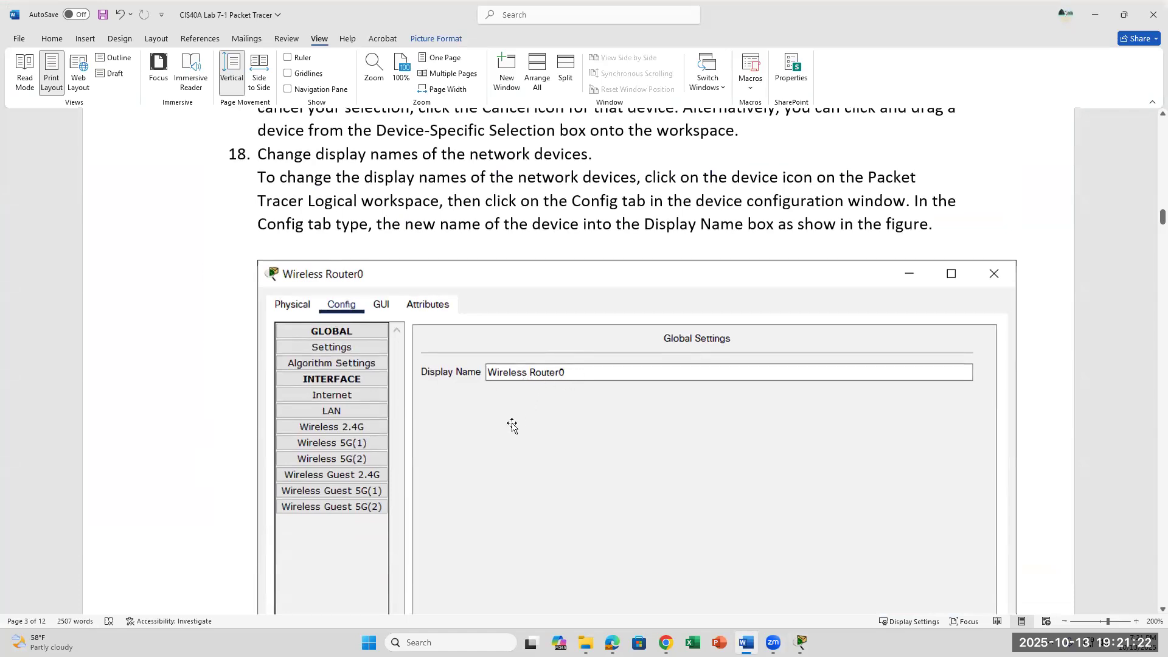
{"action": "scroll", "coordinate": [512, 426], "scroll_direction": "down", "scroll_amount": 7}
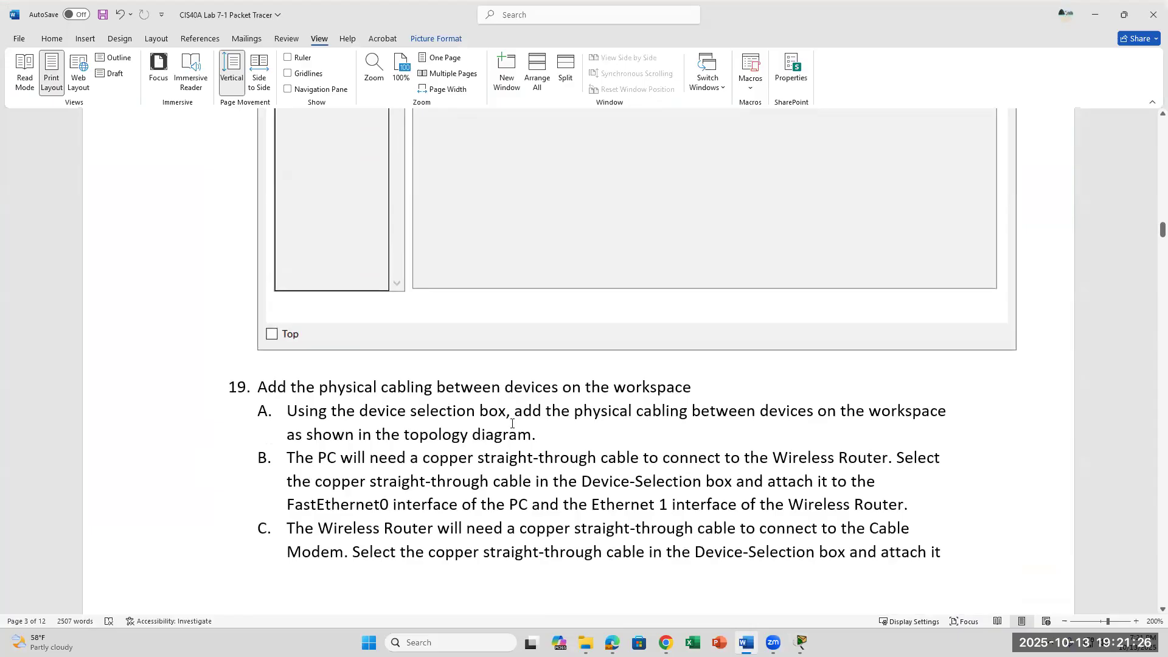
{"action": "scroll", "coordinate": [512, 424], "scroll_direction": "down", "scroll_amount": 3}
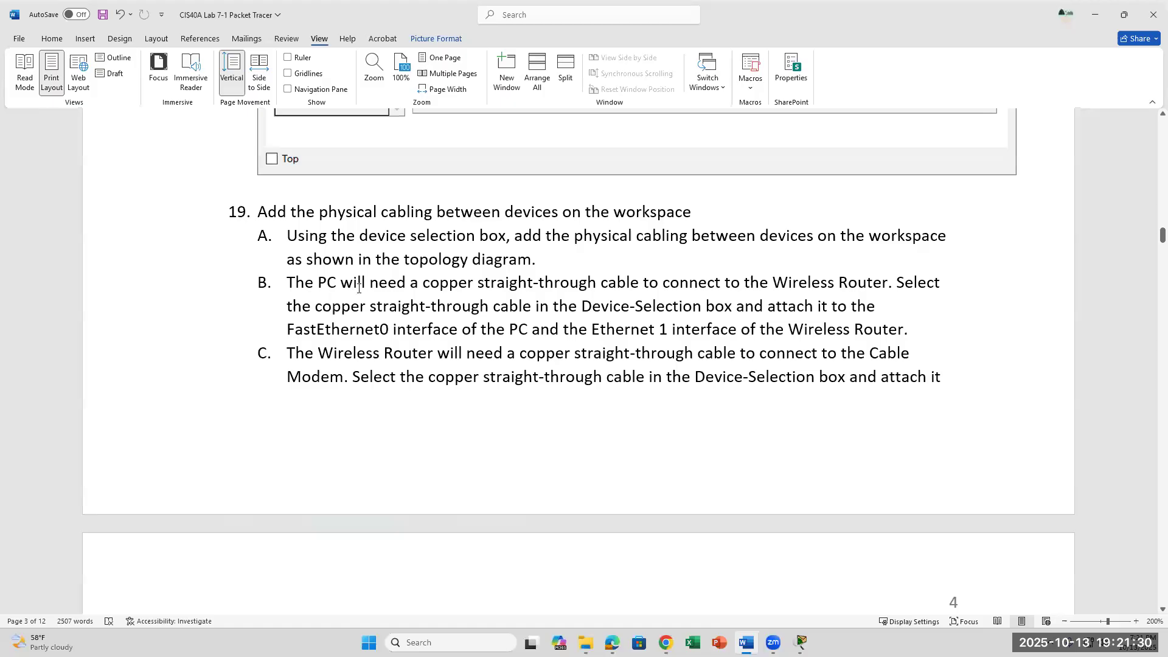
{"action": "left_click_drag", "start_coordinate": [340, 286], "coordinate": [745, 295]}
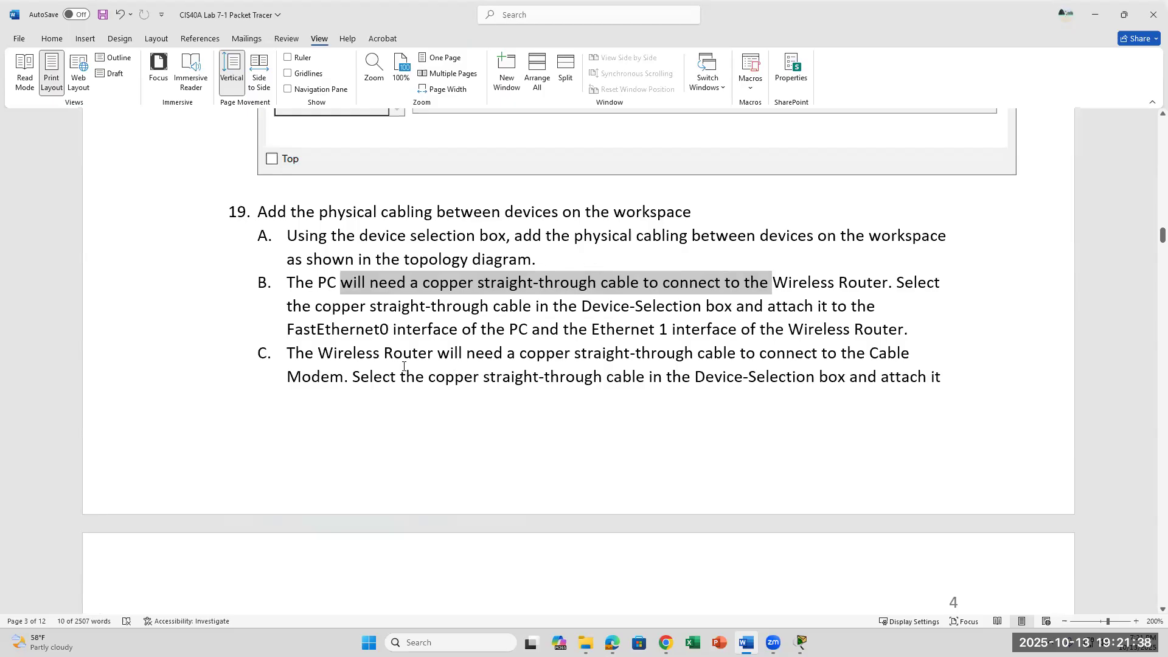
Highlight the cable modem's coaxial cable requirement on page 4, then return to Packet Tracer.
{"action": "scroll", "coordinate": [404, 366], "scroll_direction": "down", "scroll_amount": 3}
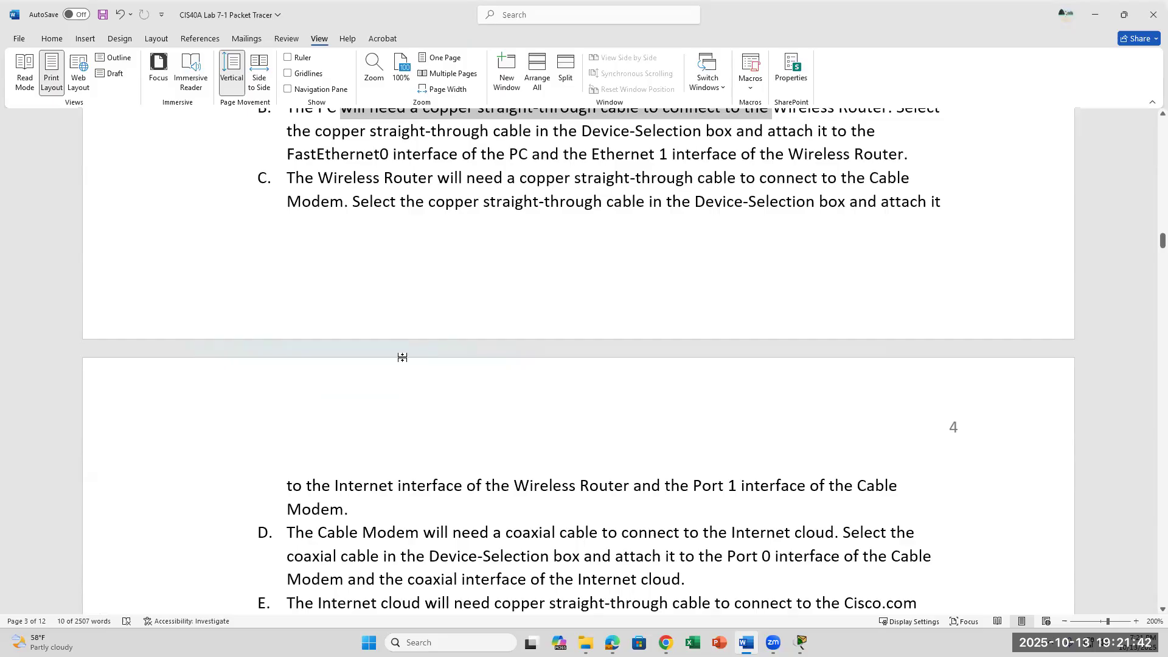
{"action": "scroll", "coordinate": [403, 356], "scroll_direction": "down", "scroll_amount": 2}
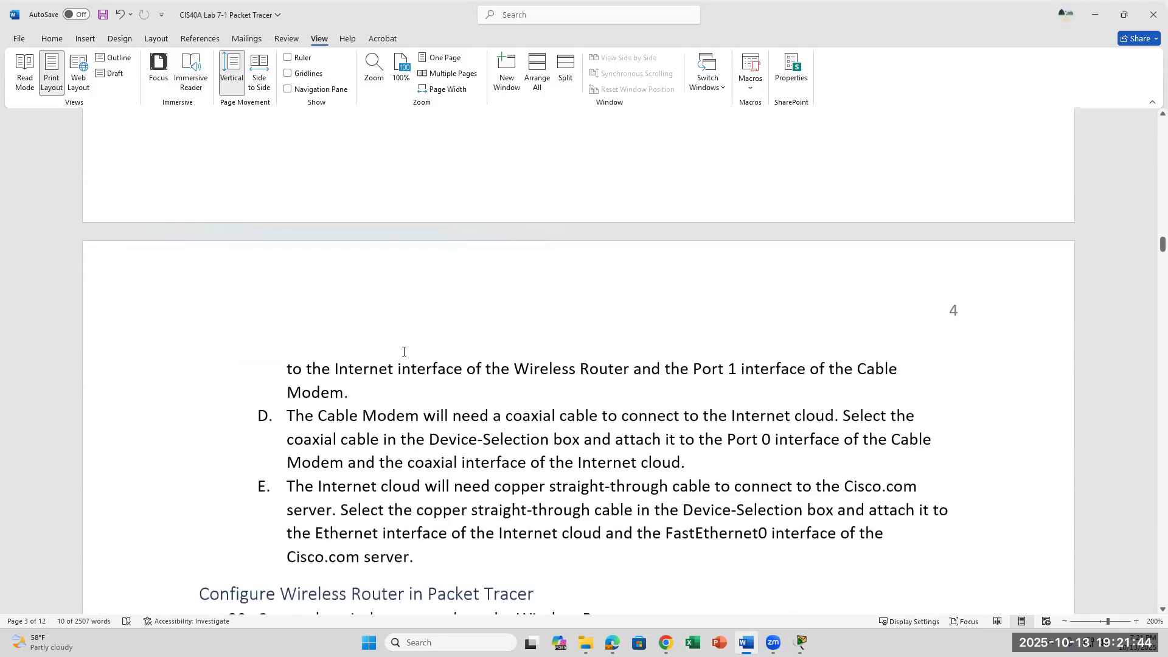
{"action": "scroll", "coordinate": [404, 352], "scroll_direction": "up", "scroll_amount": 3}
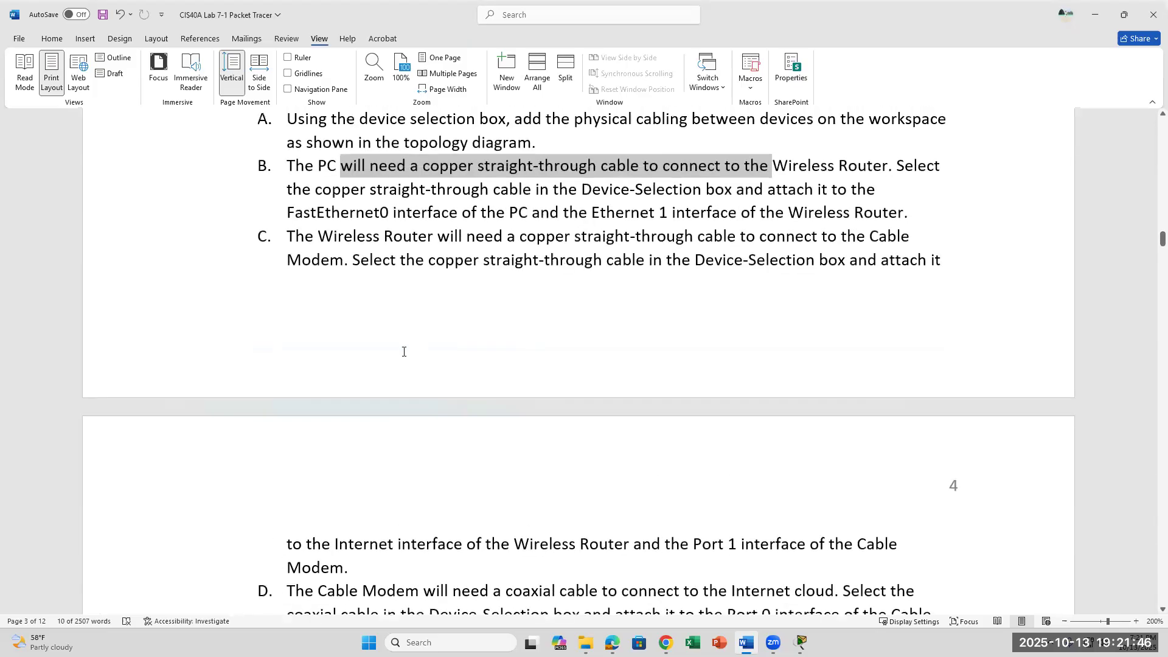
{"action": "scroll", "coordinate": [404, 353], "scroll_direction": "down", "scroll_amount": 2}
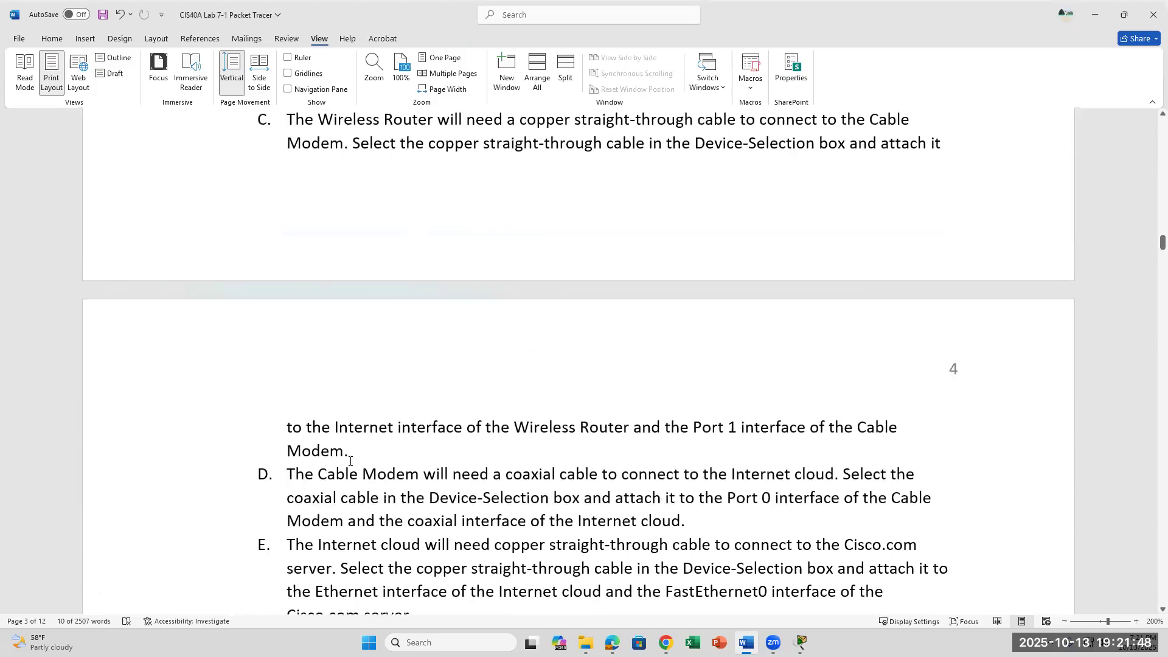
{"action": "left_click", "coordinate": [489, 444]}
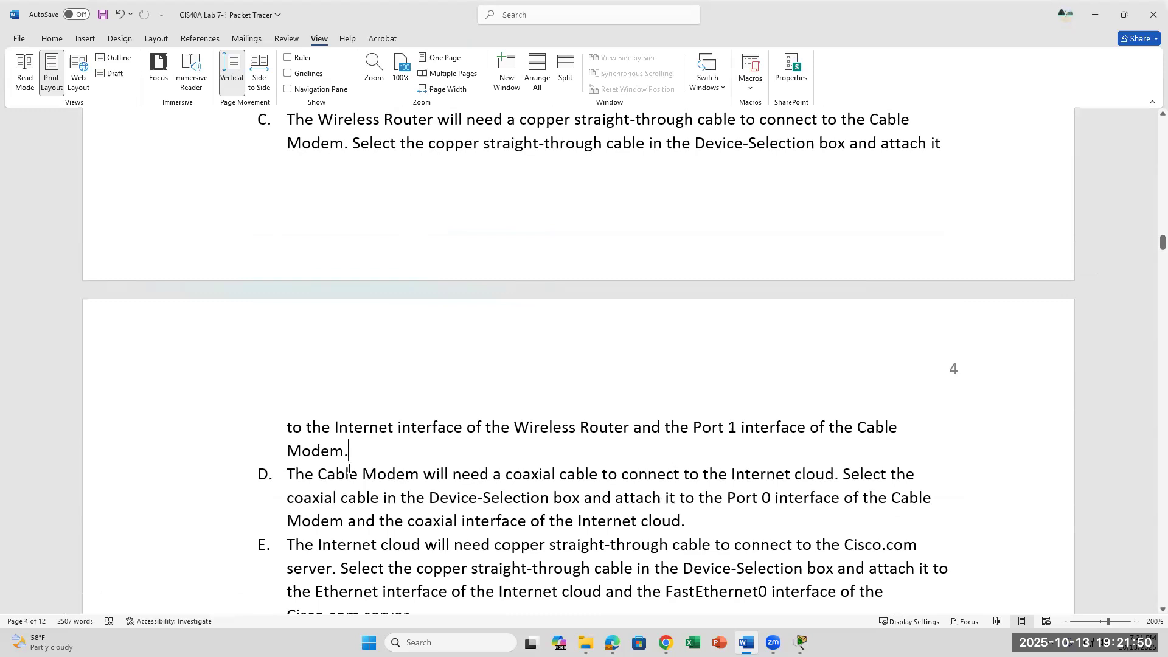
{"action": "left_click_drag", "start_coordinate": [321, 479], "coordinate": [601, 463]}
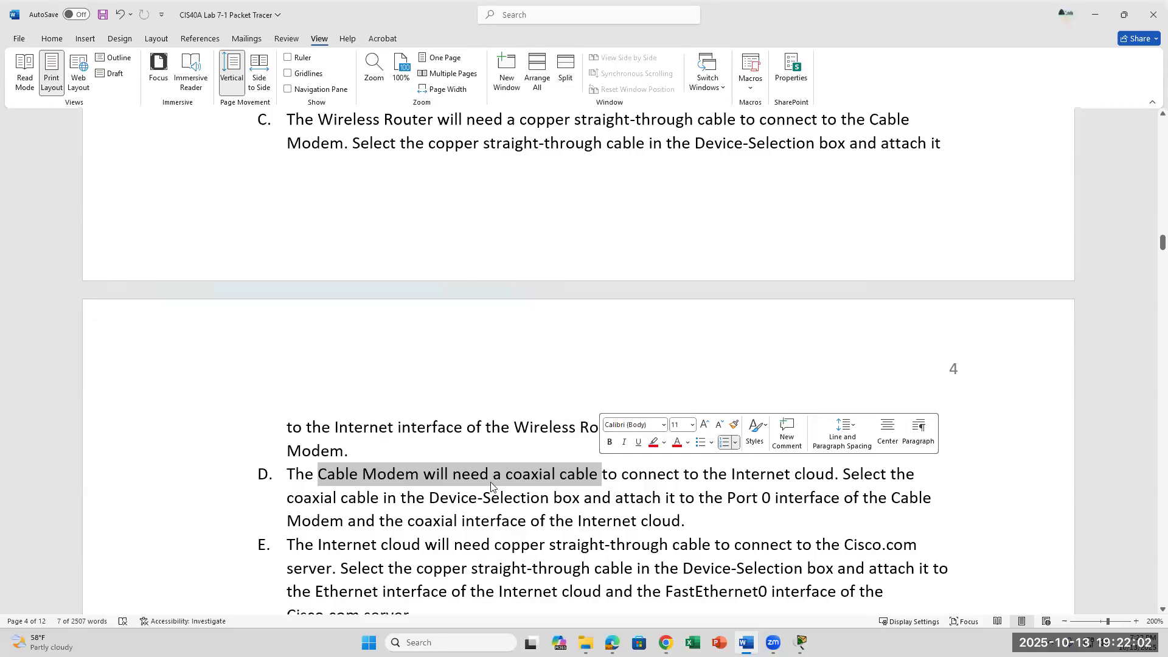
{"action": "left_click", "coordinate": [800, 643]}
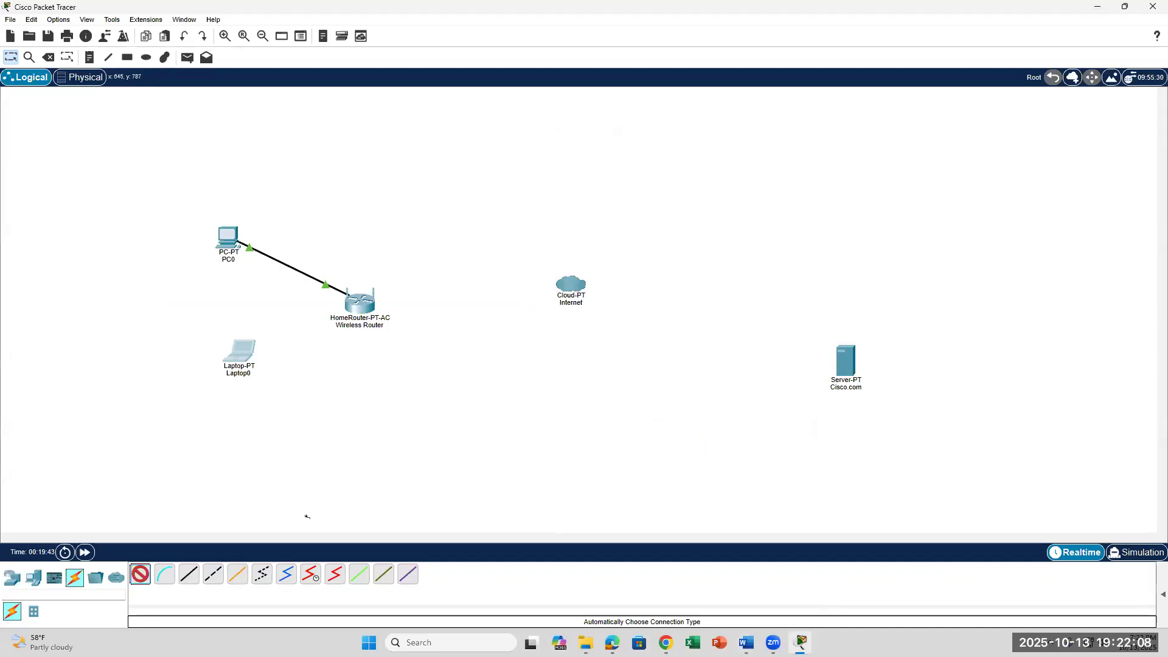
Browse the End Devices, Routers, Switches, Hubs and Wireless device lists, then return to the Word lab.
{"action": "left_click", "coordinate": [34, 578]}
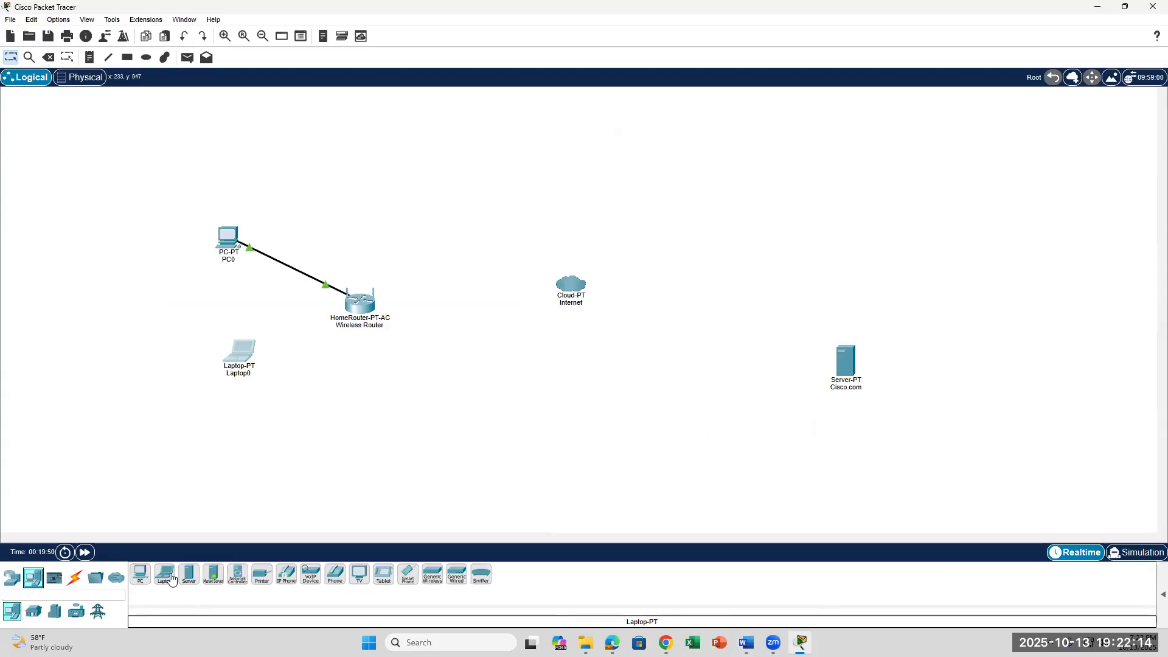
{"action": "left_click", "coordinate": [12, 577]}
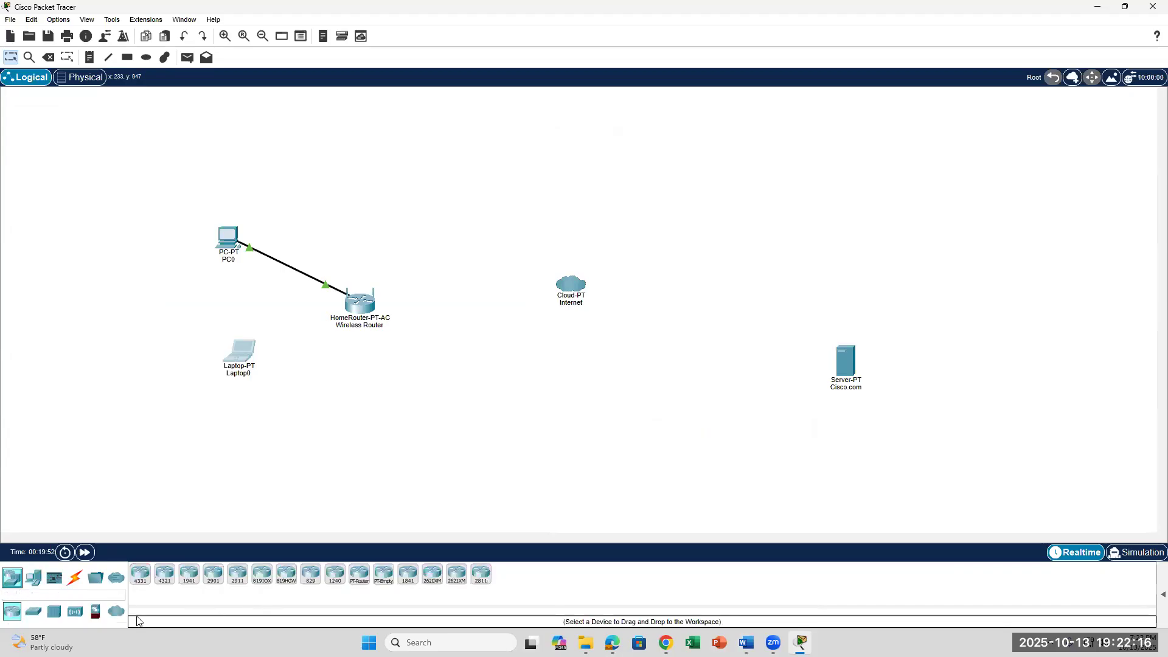
{"action": "left_click", "coordinate": [33, 613]}
{"action": "left_click", "coordinate": [55, 613]}
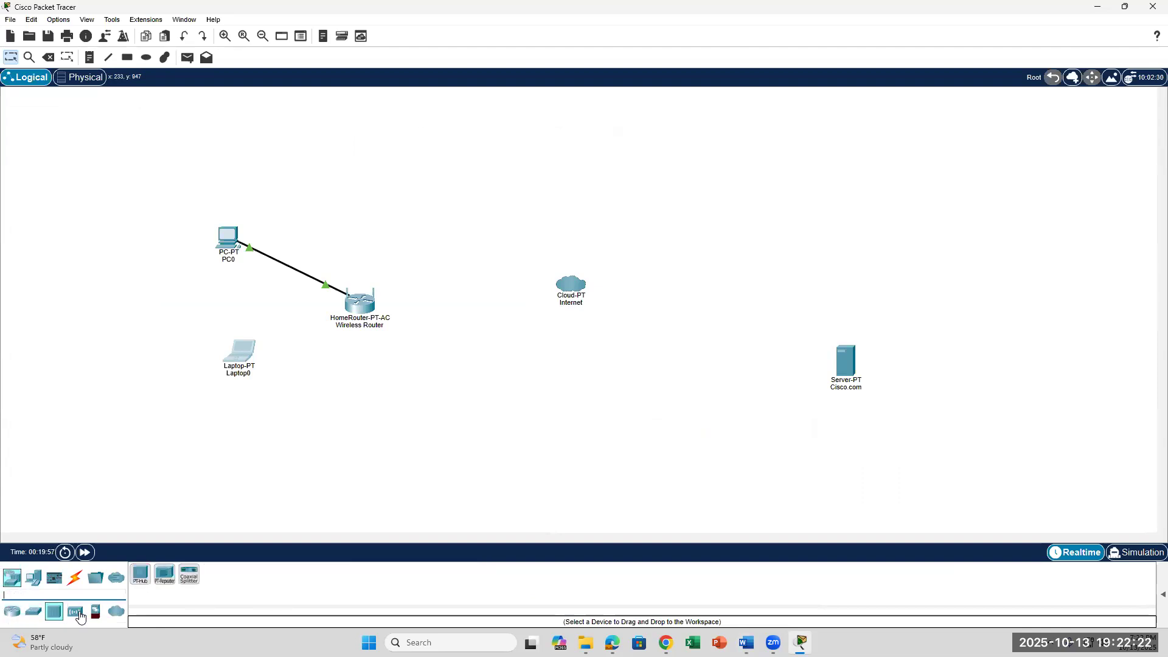
{"action": "left_click", "coordinate": [75, 612]}
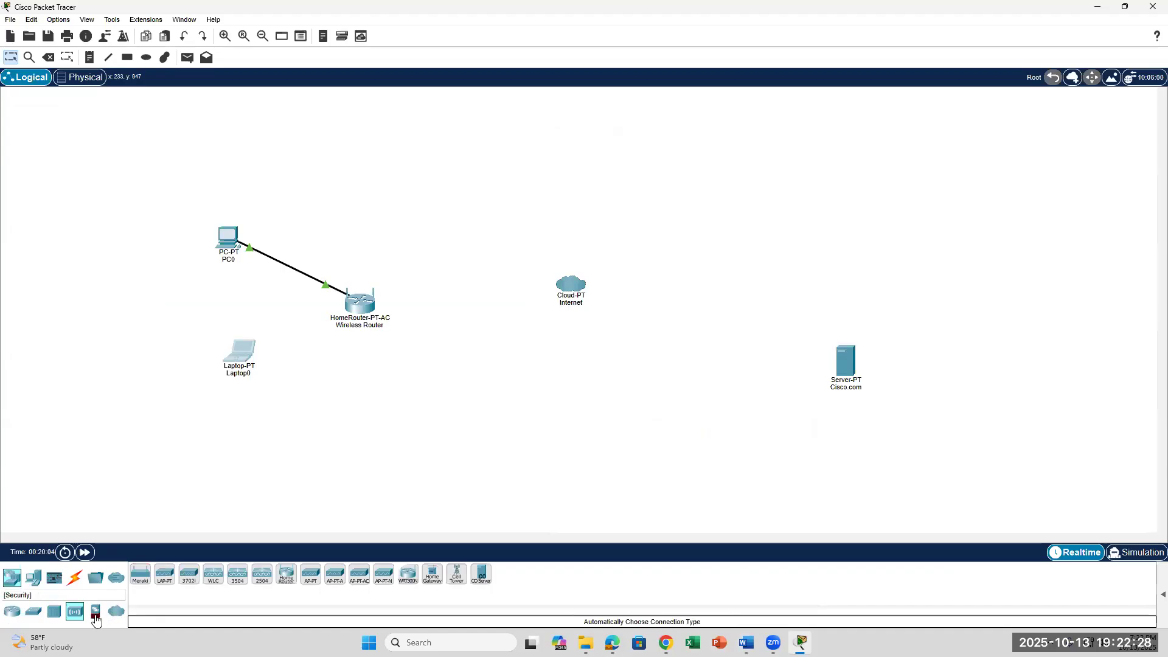
{"action": "left_click", "coordinate": [33, 587]}
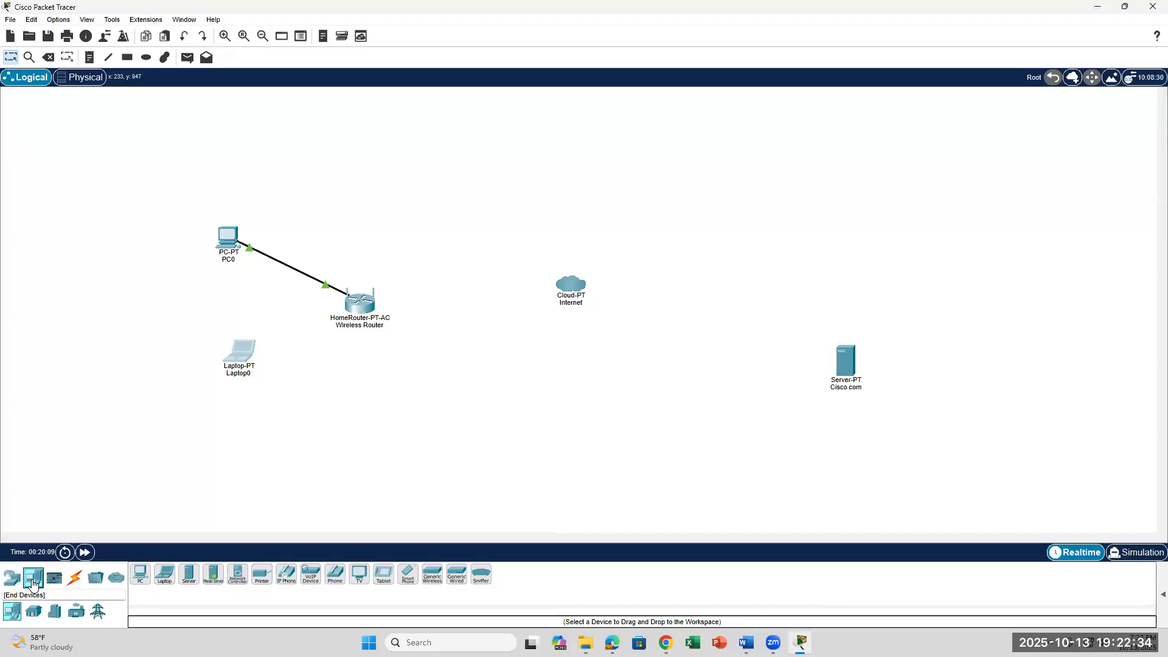
{"action": "left_click", "coordinate": [12, 578]}
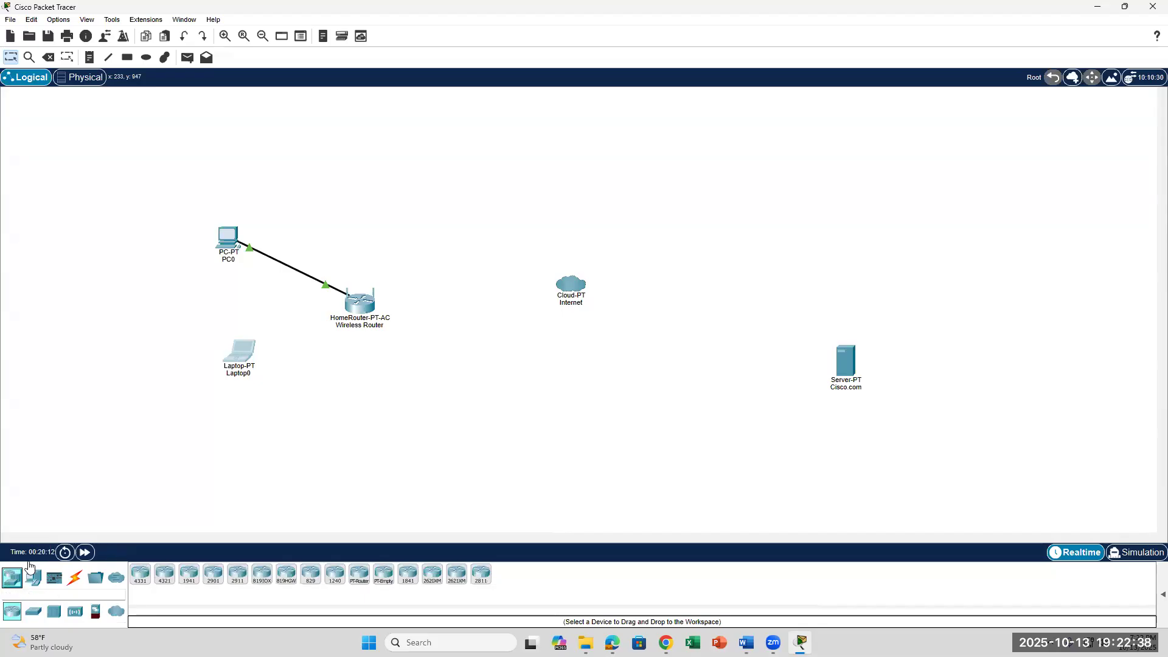
{"action": "left_click", "coordinate": [35, 612]}
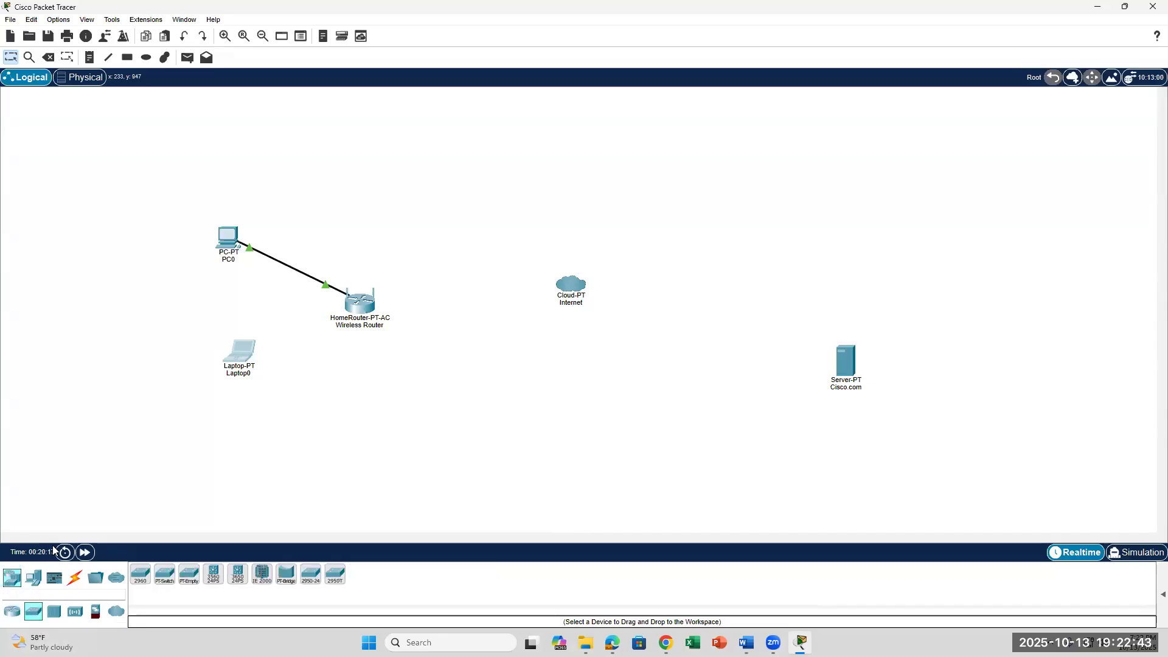
{"action": "left_click", "coordinate": [33, 578]}
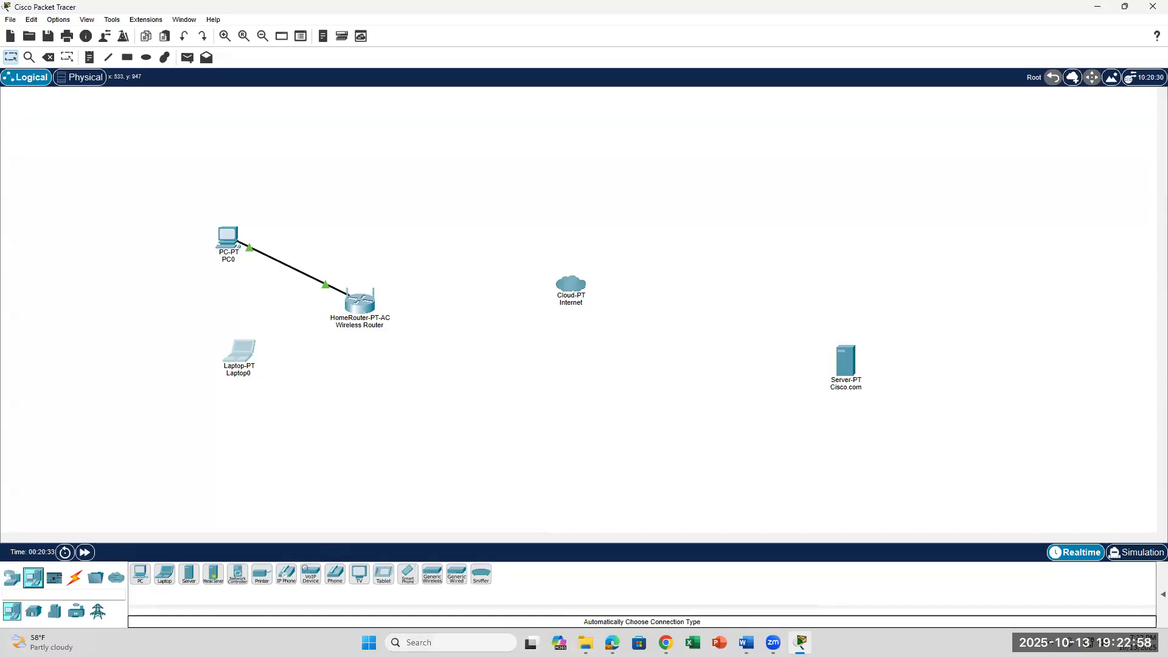
{"action": "left_click", "coordinate": [746, 643]}
{"action": "scroll", "coordinate": [539, 466], "scroll_direction": "down", "scroll_amount": 6}
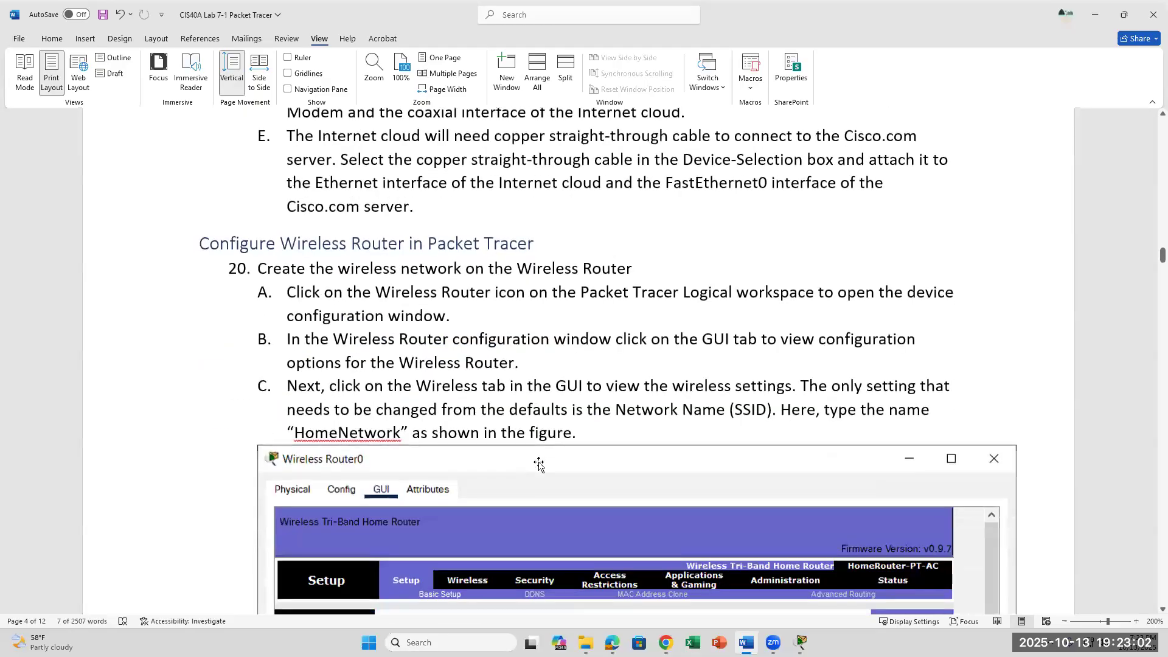
Scroll the lab to step 20, Configure Wireless Router, with its router GUI and DHCP figure.
{"action": "scroll", "coordinate": [539, 466], "scroll_direction": "down", "scroll_amount": 6}
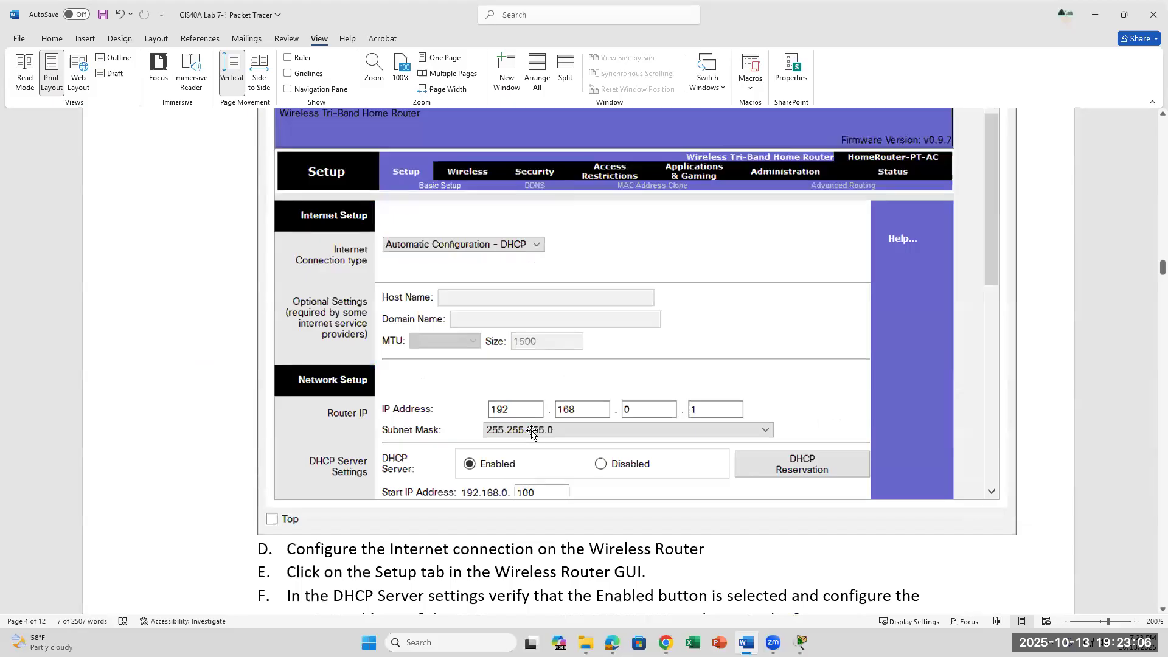
{"action": "scroll", "coordinate": [531, 432], "scroll_direction": "up", "scroll_amount": 2}
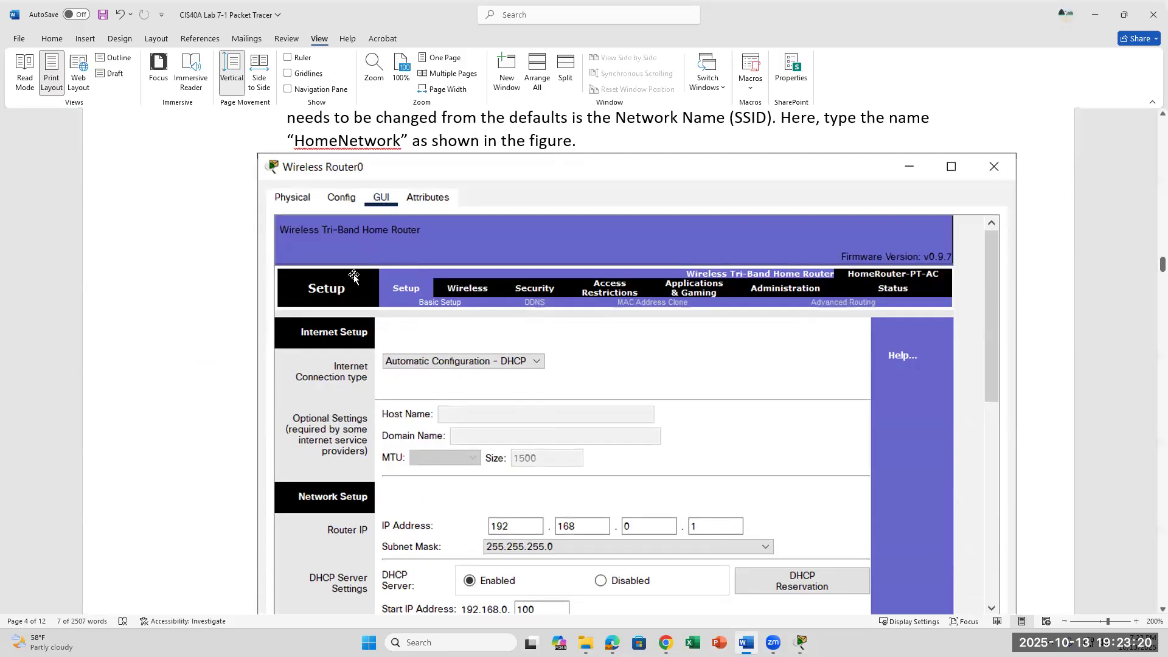
{"action": "scroll", "coordinate": [354, 277], "scroll_direction": "down", "scroll_amount": 5}
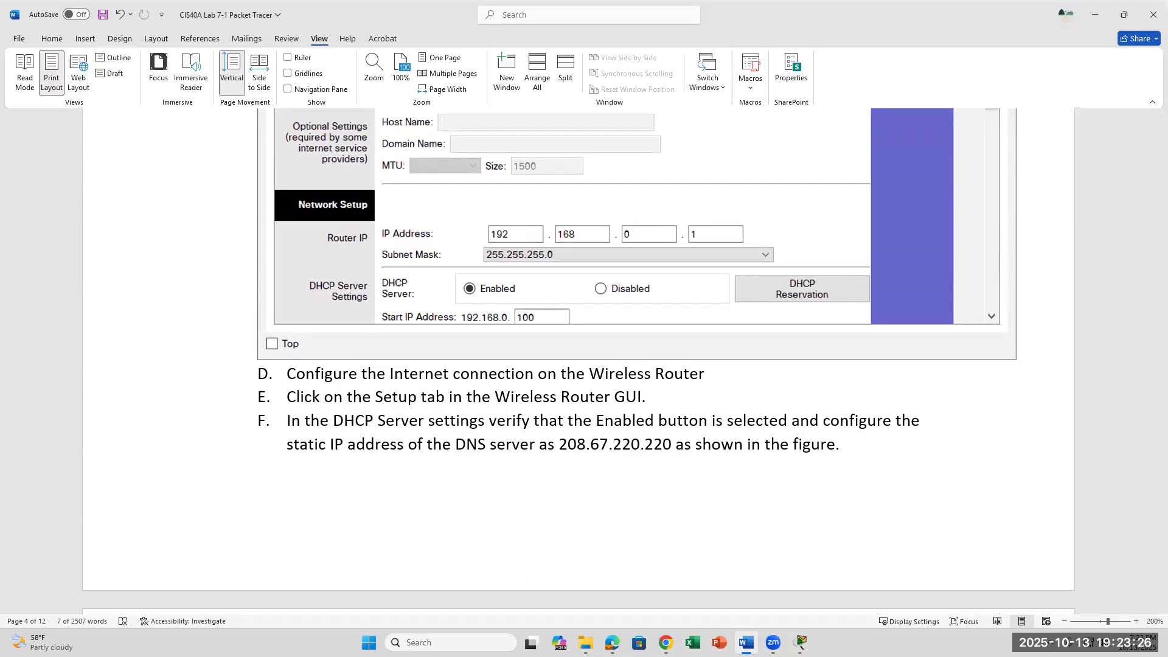
Cable the Wireless Router to the Internet cloud, dismissing the connection error messages along the way.
{"action": "left_click", "coordinate": [801, 643]}
{"action": "left_click", "coordinate": [372, 317]}
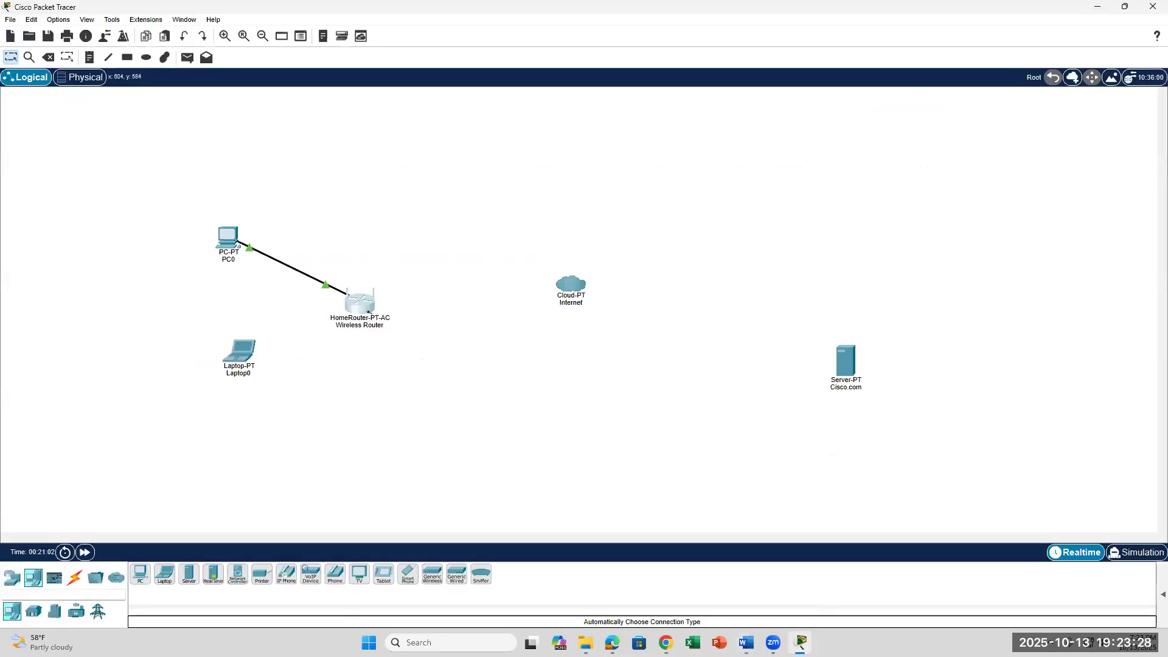
{"action": "left_click", "coordinate": [642, 335]}
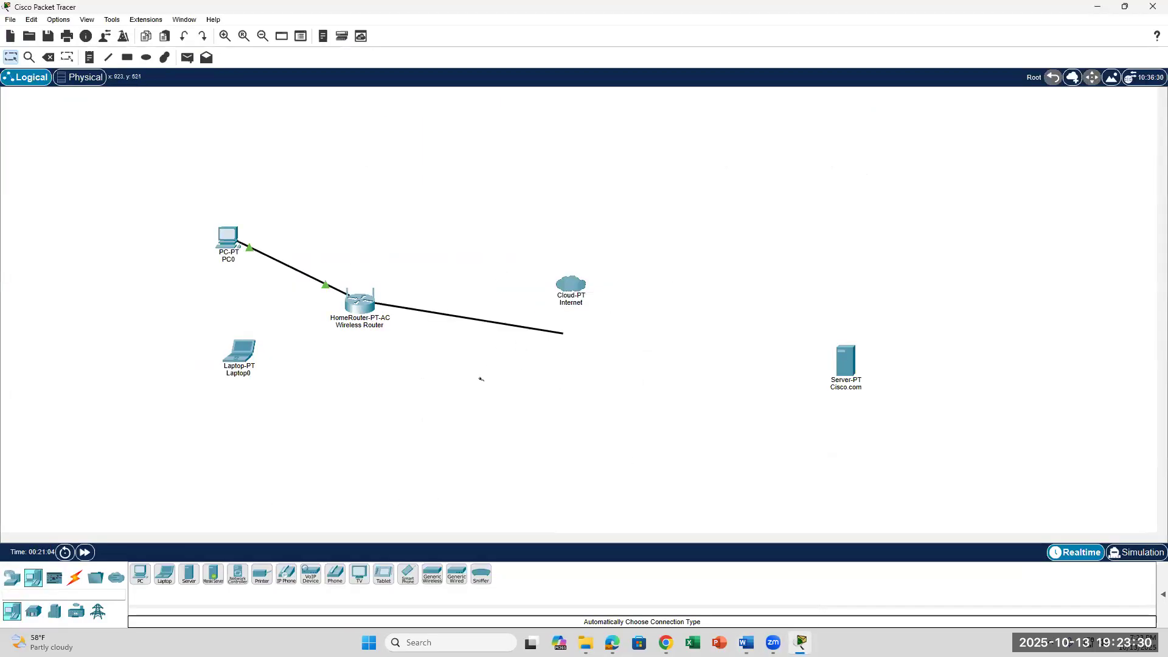
{"action": "left_click", "coordinate": [365, 353]}
{"action": "left_click", "coordinate": [365, 311]}
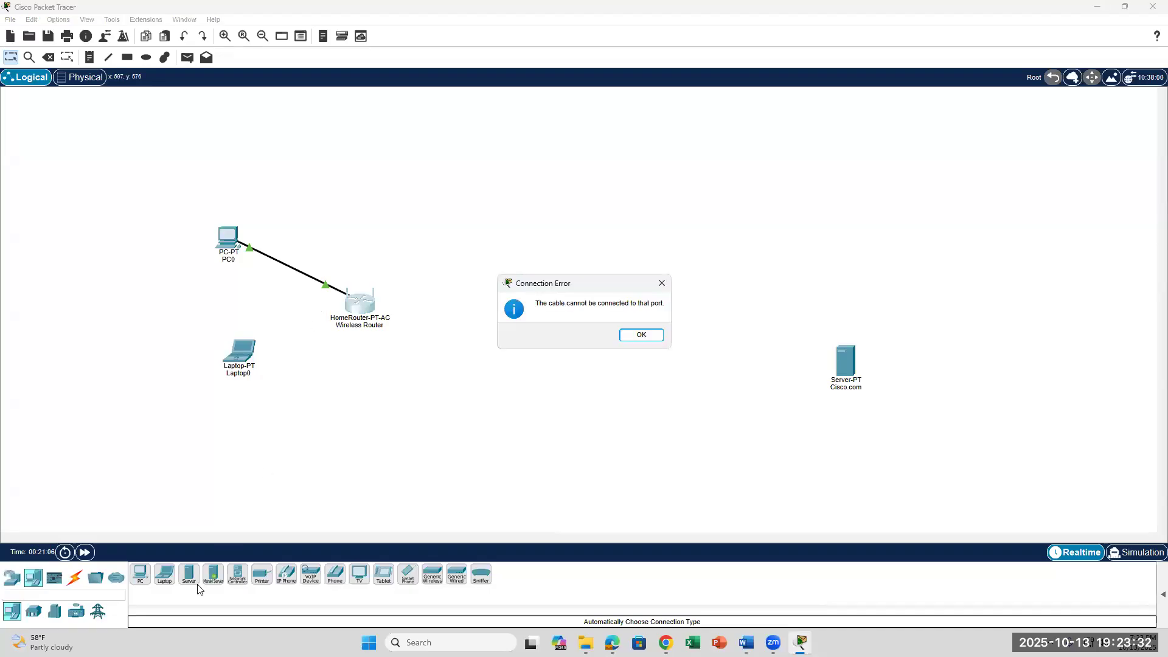
{"action": "left_click", "coordinate": [637, 335]}
{"action": "left_click", "coordinate": [358, 301]}
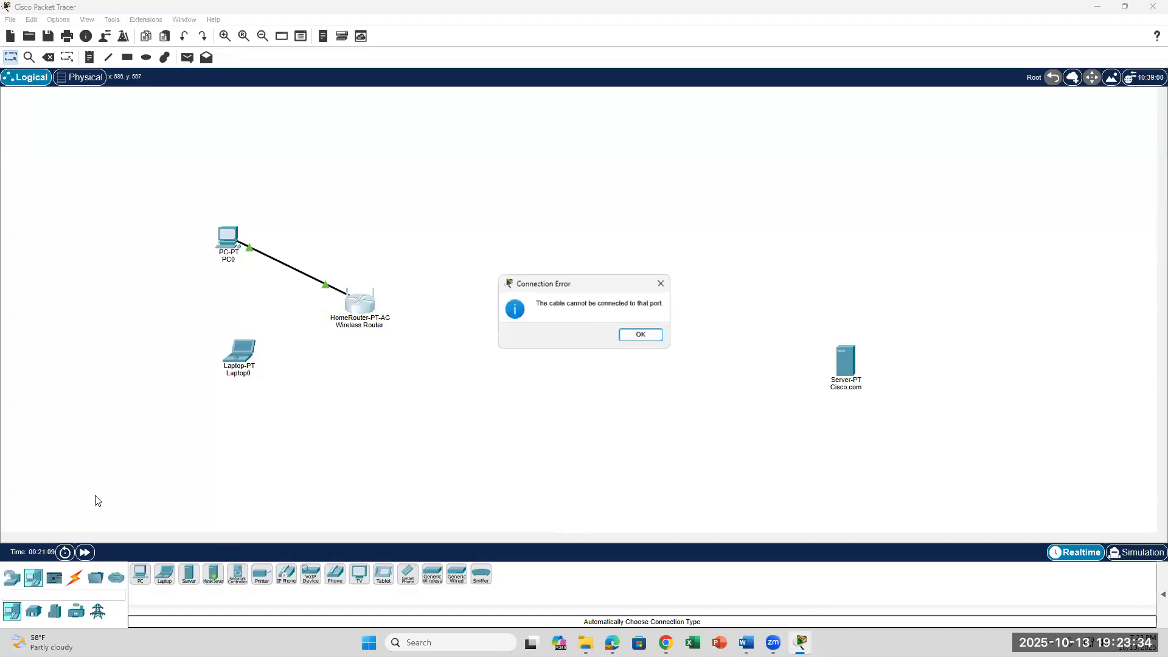
{"action": "left_click", "coordinate": [639, 334]}
{"action": "left_click", "coordinate": [359, 300]}
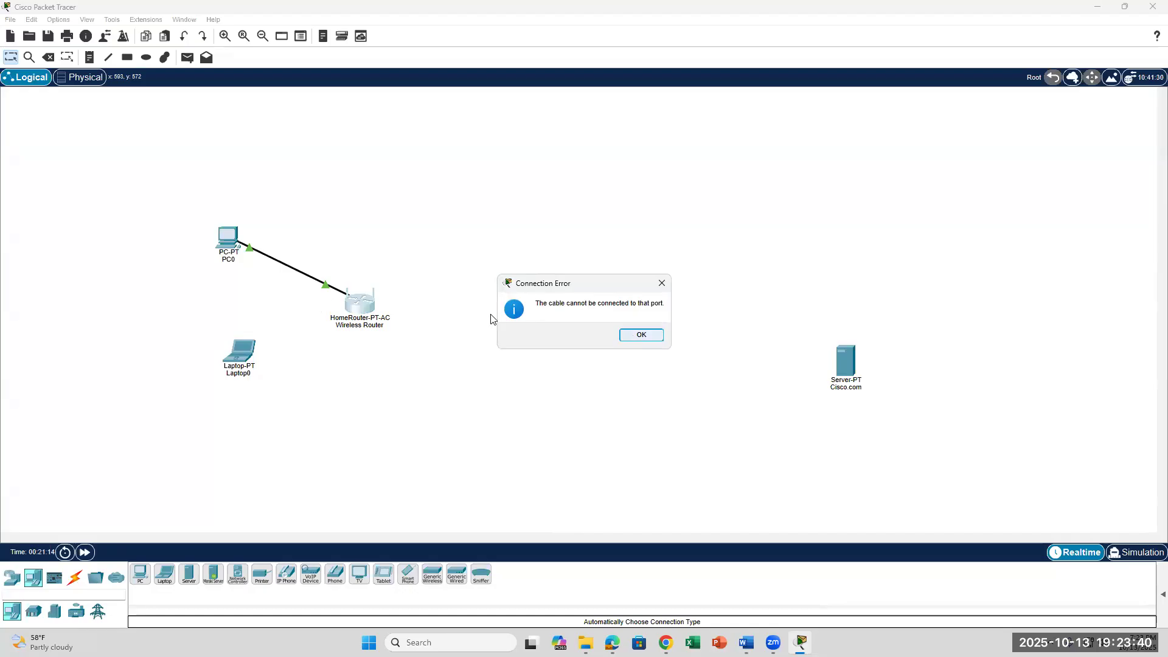
{"action": "left_click", "coordinate": [640, 335]}
{"action": "left_click", "coordinate": [568, 286]}
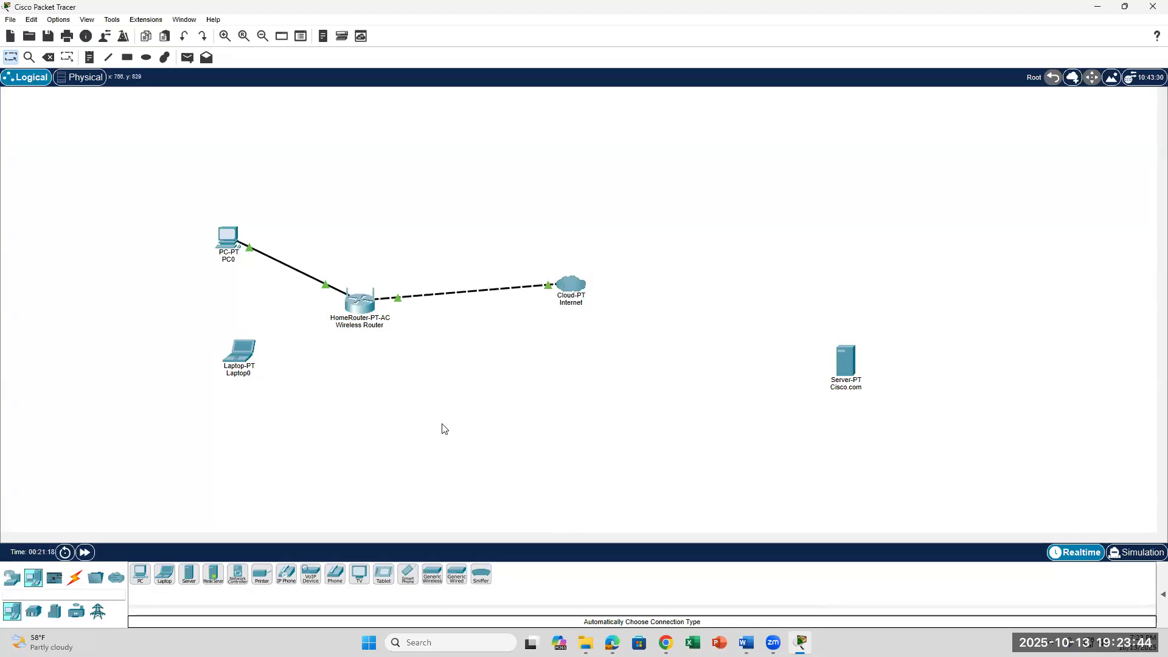
Open the Wireless Router's GUI setup page, then return to the lab's SSID instructions.
{"action": "left_click", "coordinate": [355, 303]}
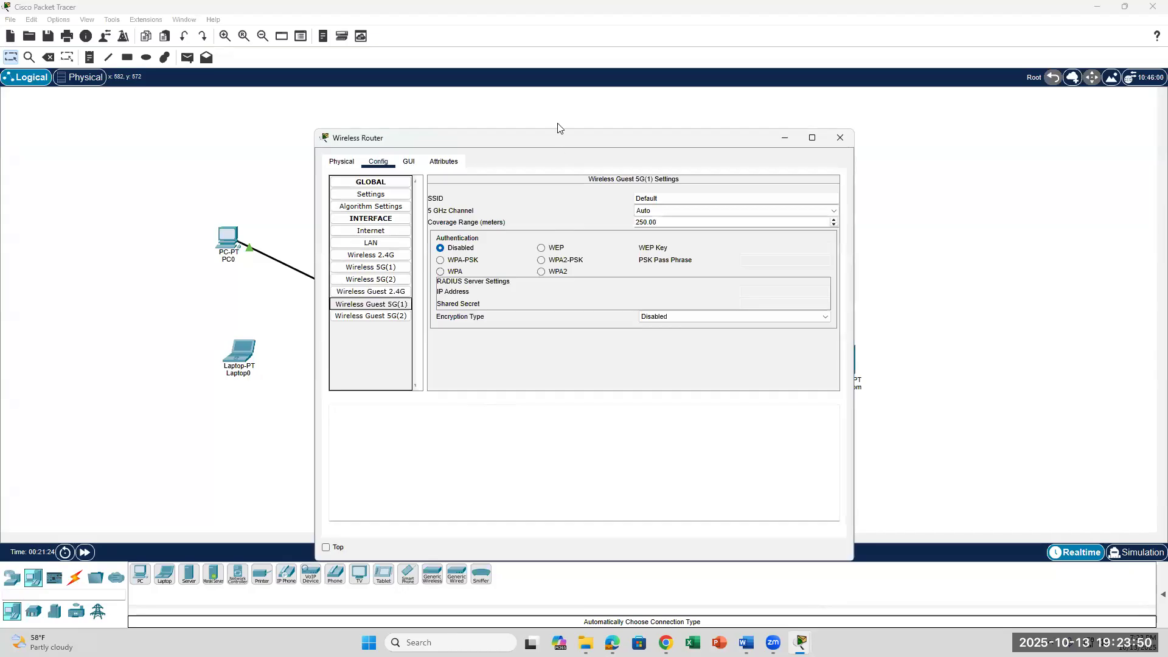
{"action": "left_click_drag", "start_coordinate": [549, 140], "coordinate": [749, 357]}
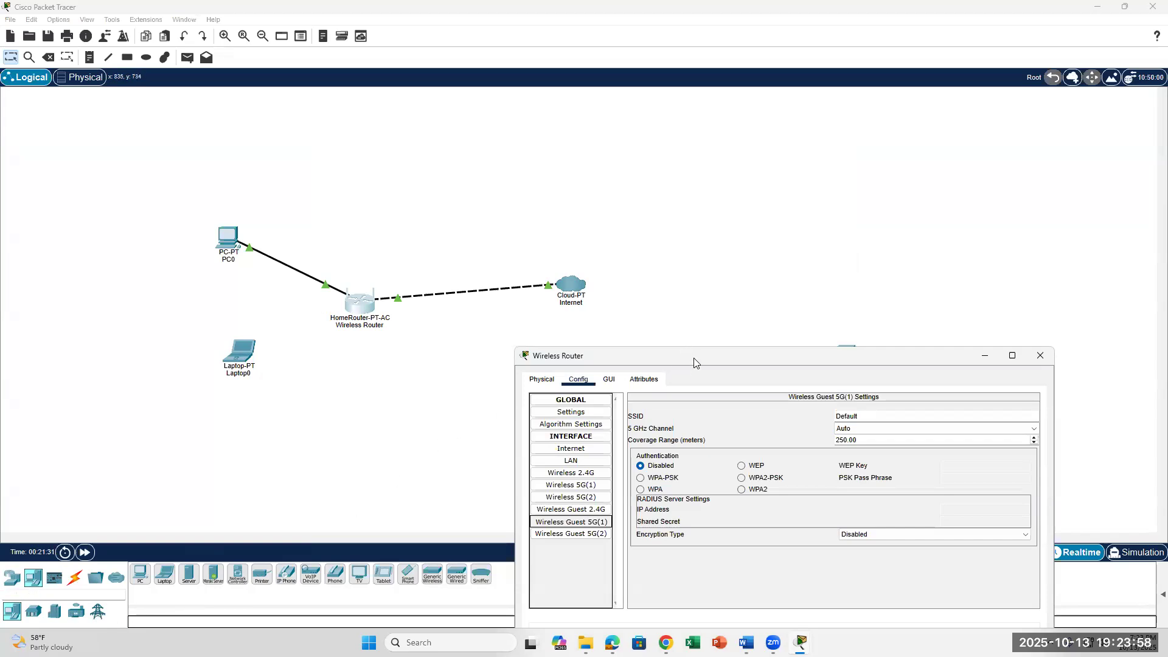
{"action": "left_click_drag", "start_coordinate": [696, 363], "coordinate": [803, 211]}
{"action": "left_click", "coordinate": [717, 226]}
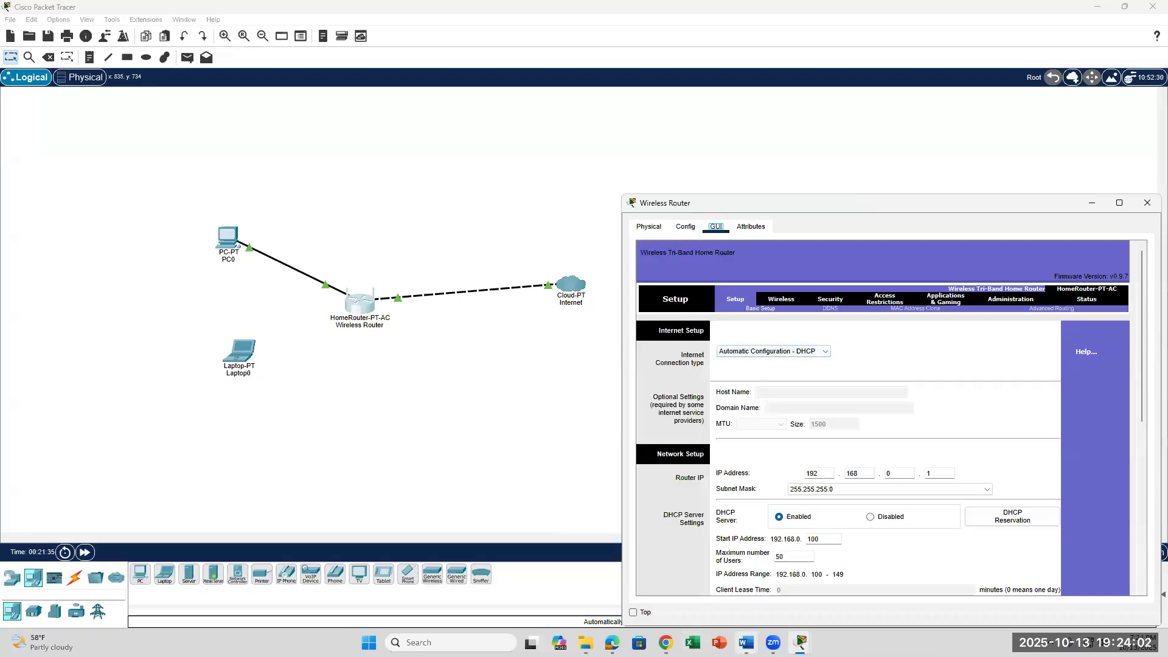
{"action": "left_click", "coordinate": [746, 643]}
{"action": "scroll", "coordinate": [665, 485], "scroll_direction": "up", "scroll_amount": 8}
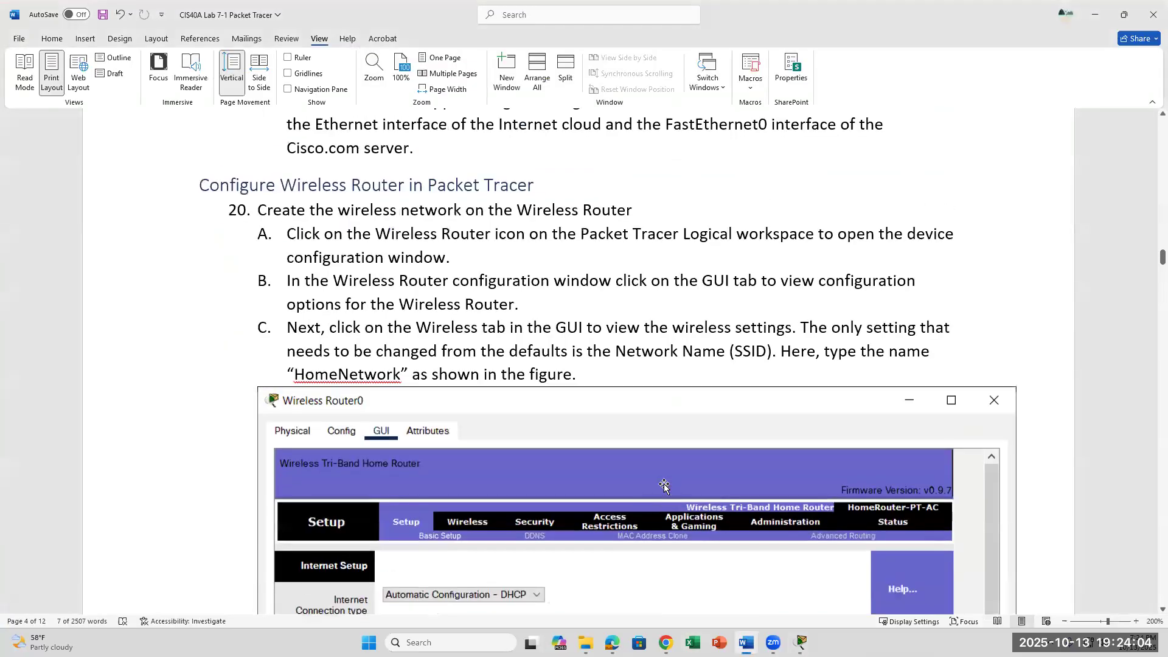
Bring the Wireless Router window, showing router IP 192.168.0.1, in front of the lab document.
{"action": "scroll", "coordinate": [665, 487], "scroll_direction": "up", "scroll_amount": 1}
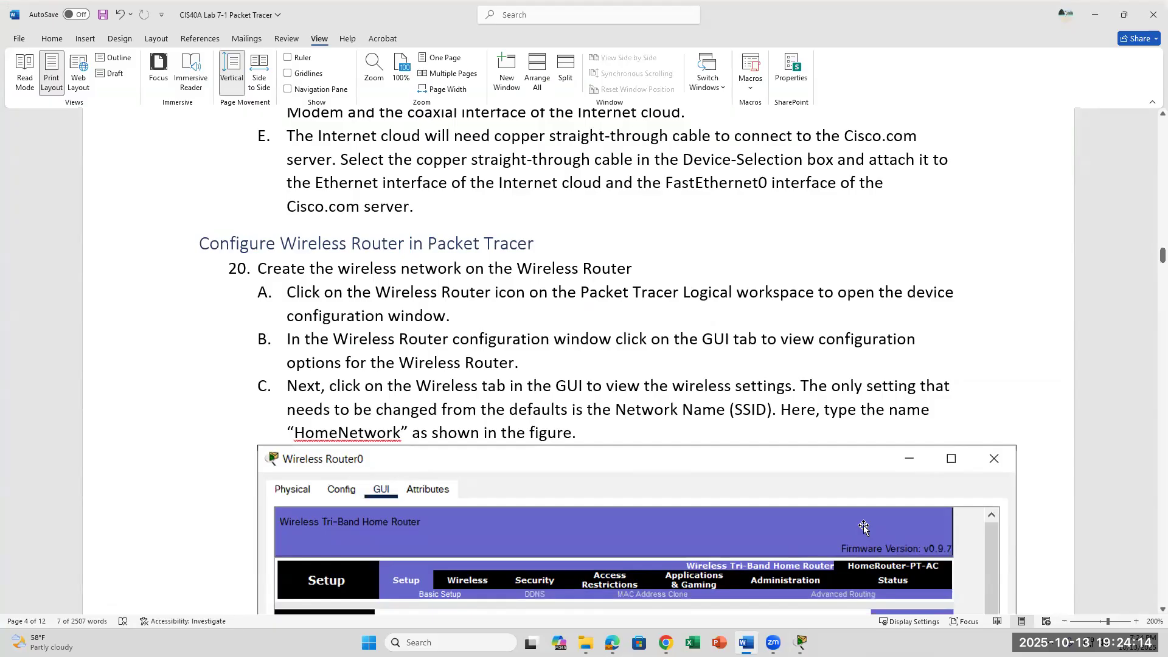
{"action": "scroll", "coordinate": [863, 527], "scroll_direction": "down", "scroll_amount": 3}
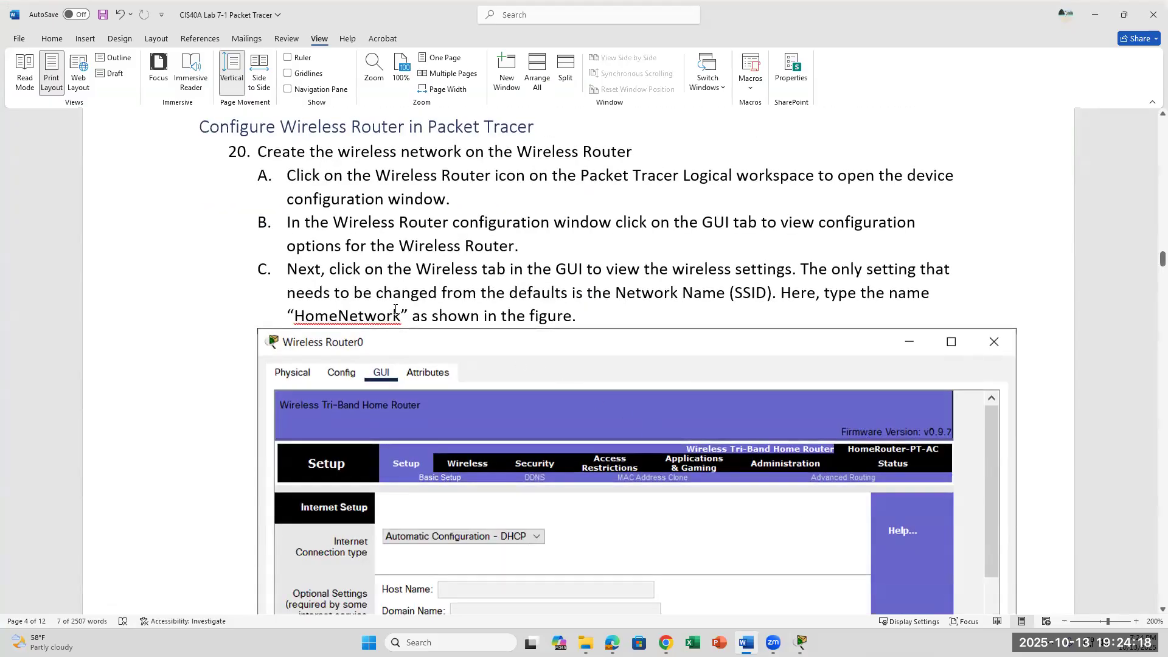
{"action": "left_click", "coordinate": [800, 639]}
{"action": "left_click", "coordinate": [865, 578]}
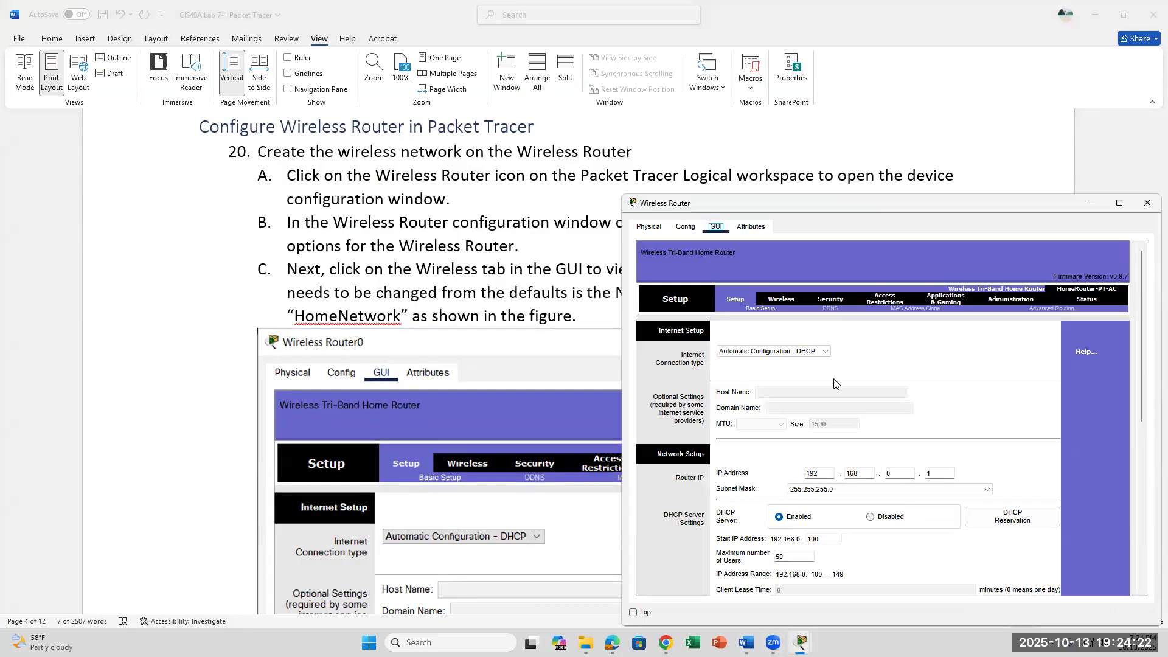
{"action": "scroll", "coordinate": [834, 383], "scroll_direction": "down", "scroll_amount": 2}
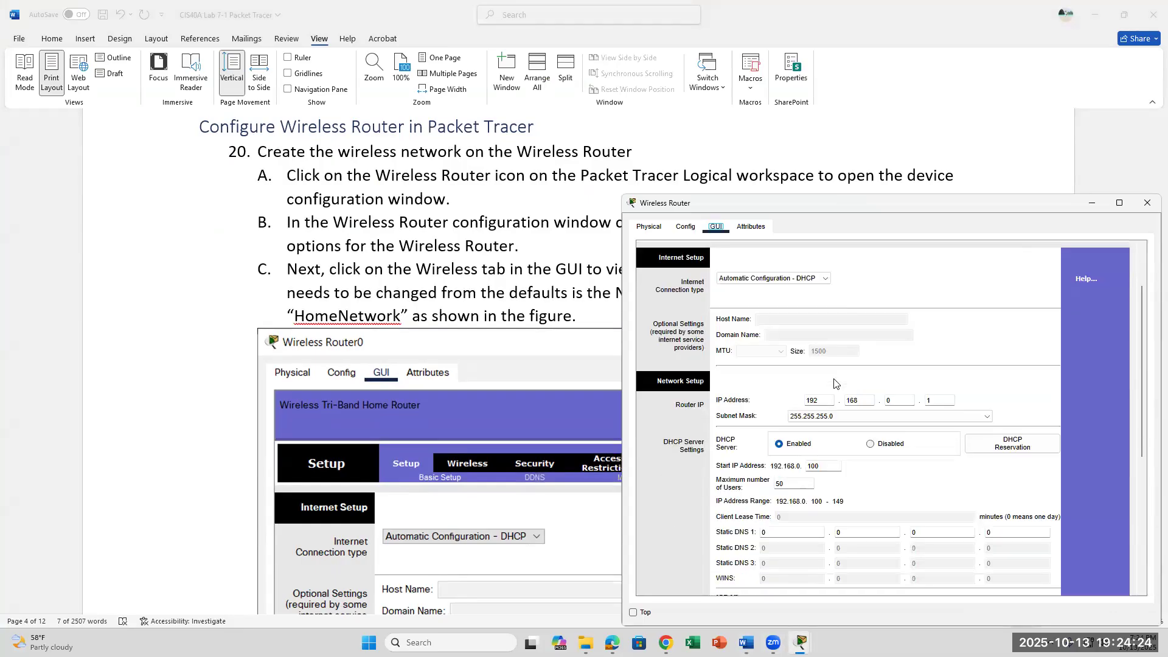
{"action": "scroll", "coordinate": [834, 384], "scroll_direction": "down", "scroll_amount": 1}
{"action": "left_click", "coordinate": [834, 380]}
{"action": "key", "text": "BackSpace"}
{"action": "type", "text": "252"}
{"action": "scroll", "coordinate": [917, 458], "scroll_direction": "up", "scroll_amount": 2}
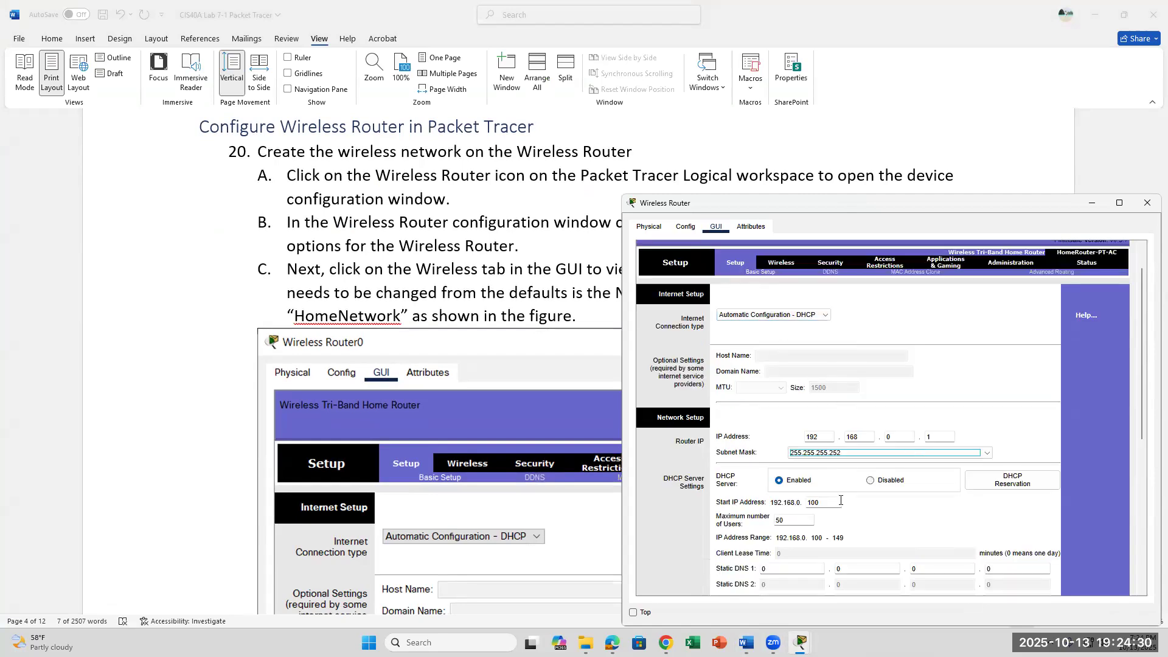
{"action": "scroll", "coordinate": [840, 500], "scroll_direction": "down", "scroll_amount": 6}
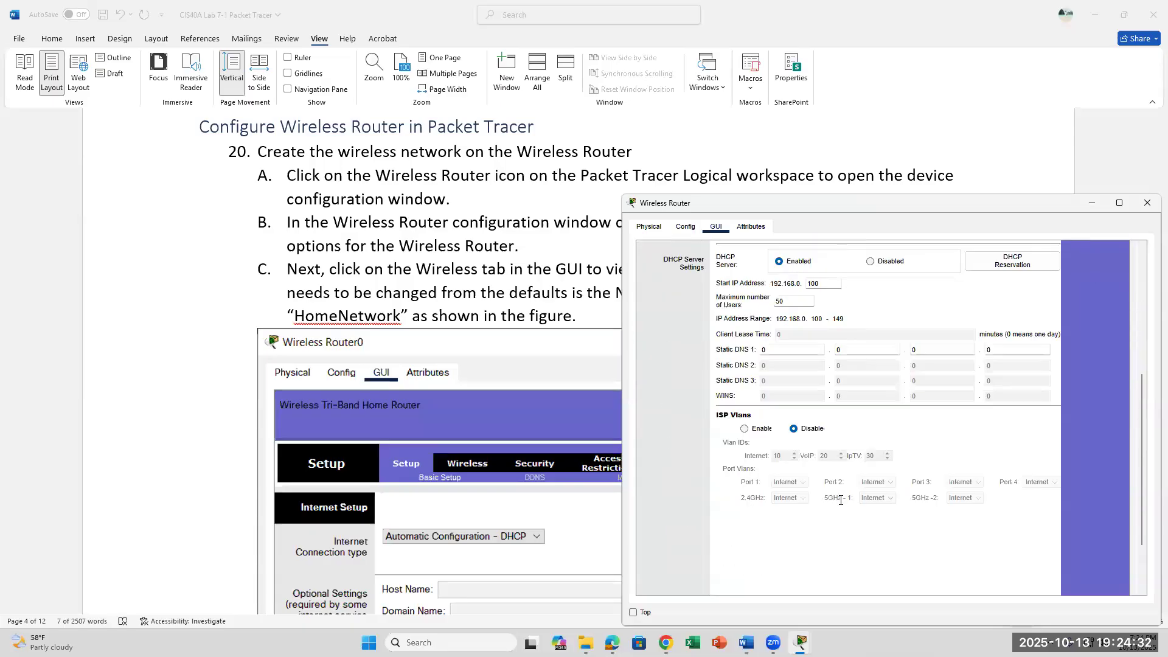
{"action": "scroll", "coordinate": [840, 500], "scroll_direction": "up", "scroll_amount": 7}
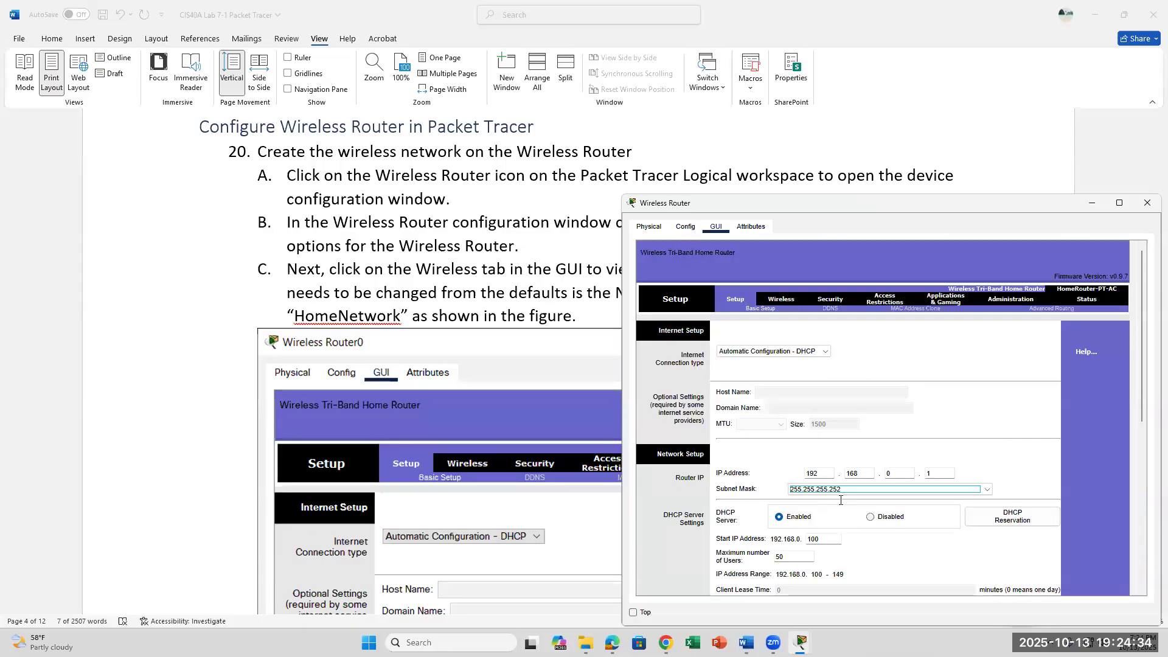
{"action": "scroll", "coordinate": [841, 501], "scroll_direction": "down", "scroll_amount": 3}
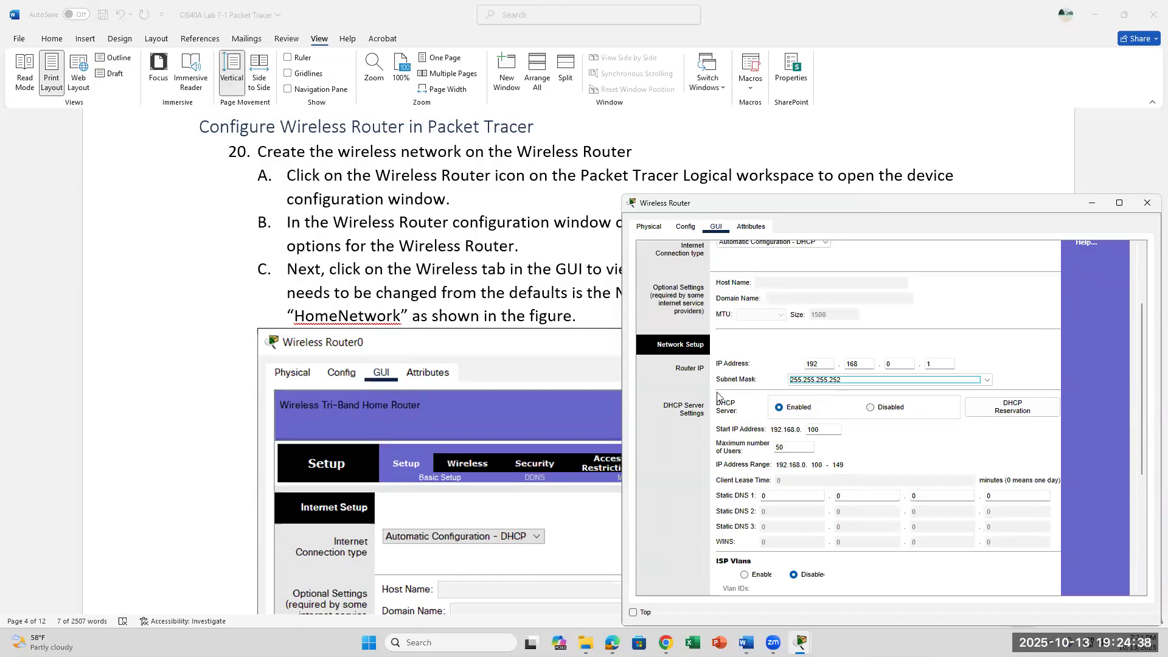
{"action": "scroll", "coordinate": [810, 486], "scroll_direction": "down", "scroll_amount": 1}
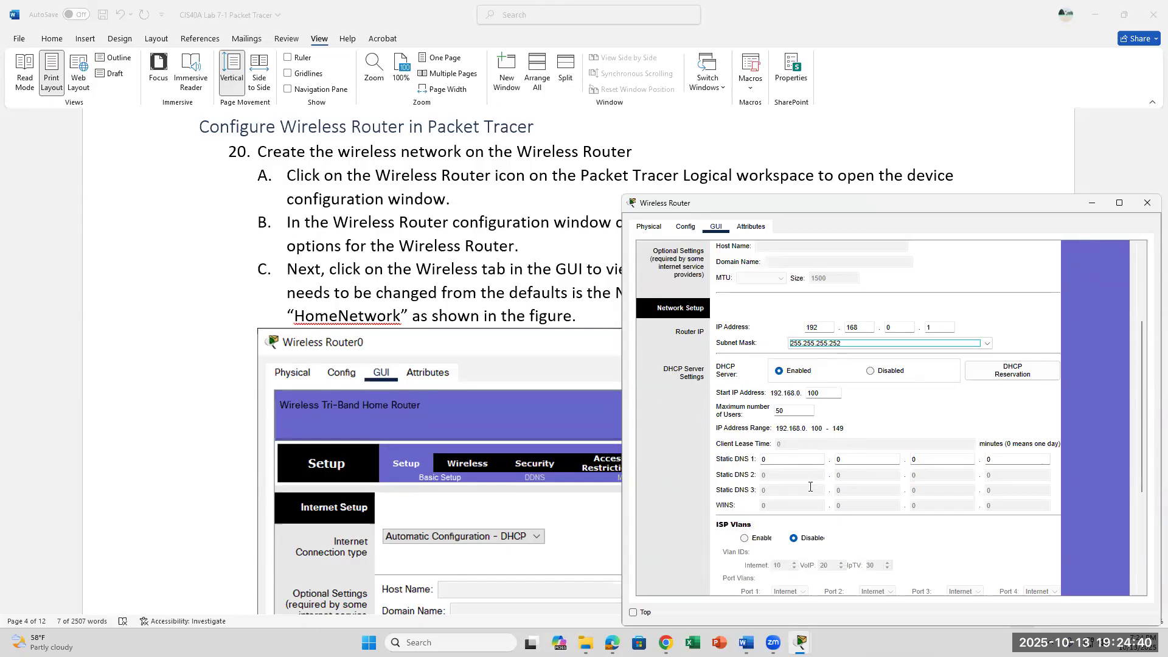
{"action": "scroll", "coordinate": [811, 486], "scroll_direction": "up", "scroll_amount": 4}
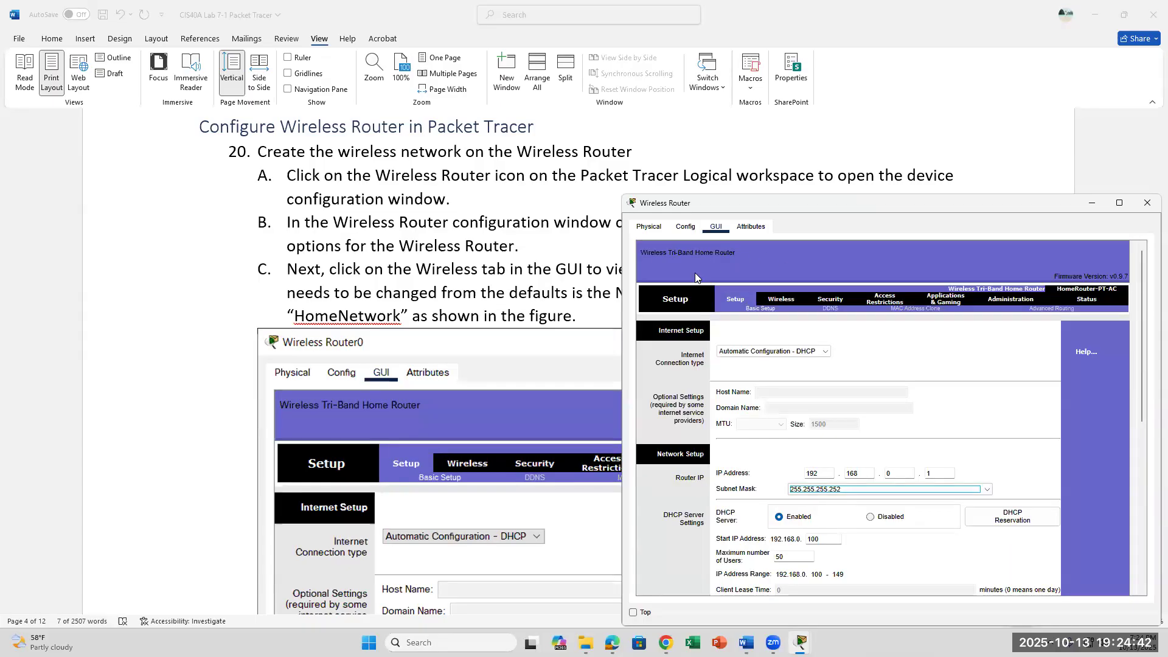
{"action": "left_click", "coordinate": [785, 300]}
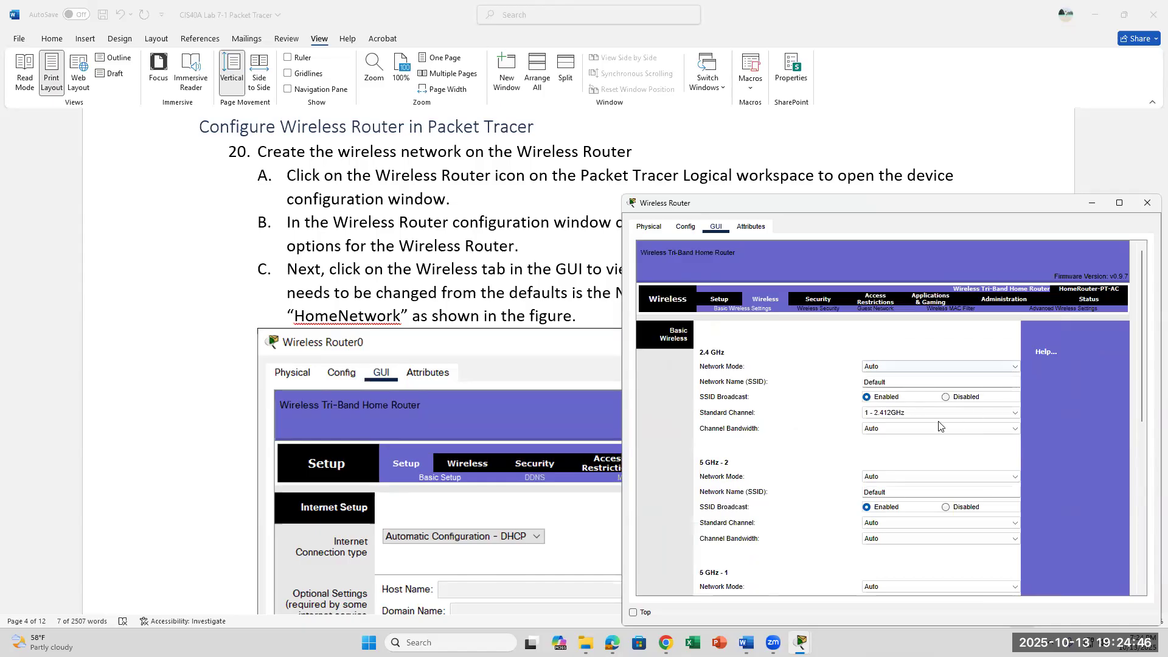
{"action": "scroll", "coordinate": [938, 426], "scroll_direction": "down", "scroll_amount": 1}
{"action": "scroll", "coordinate": [940, 426], "scroll_direction": "up", "scroll_amount": 1}
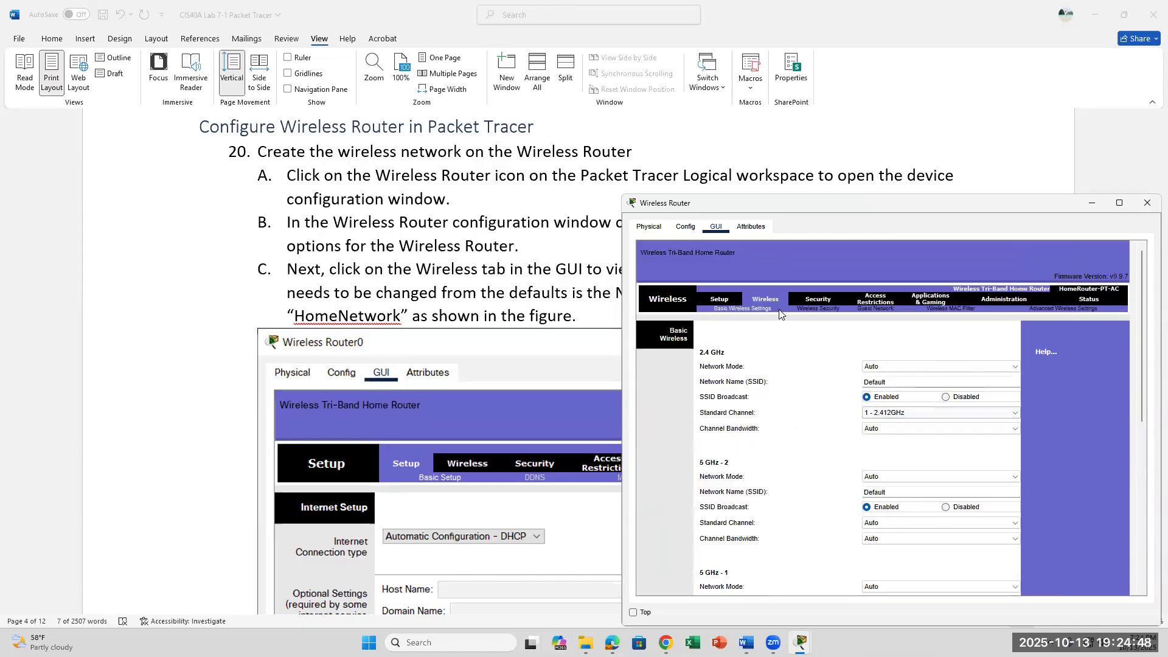
{"action": "left_click", "coordinate": [721, 301]}
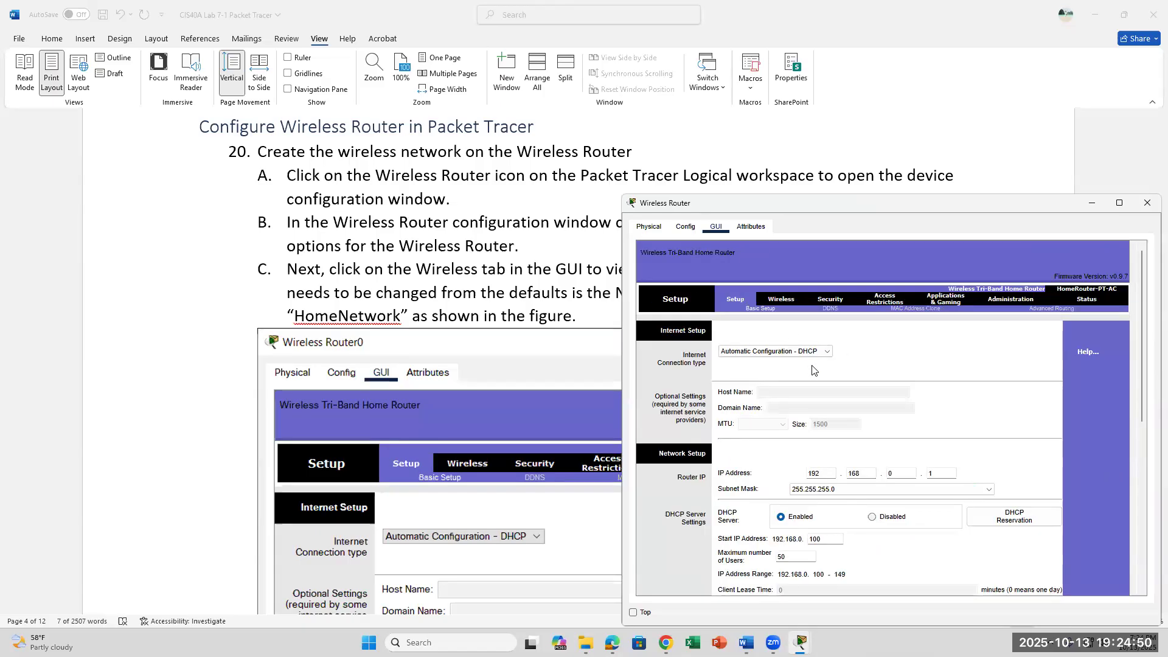
{"action": "scroll", "coordinate": [813, 370], "scroll_direction": "down", "scroll_amount": 5}
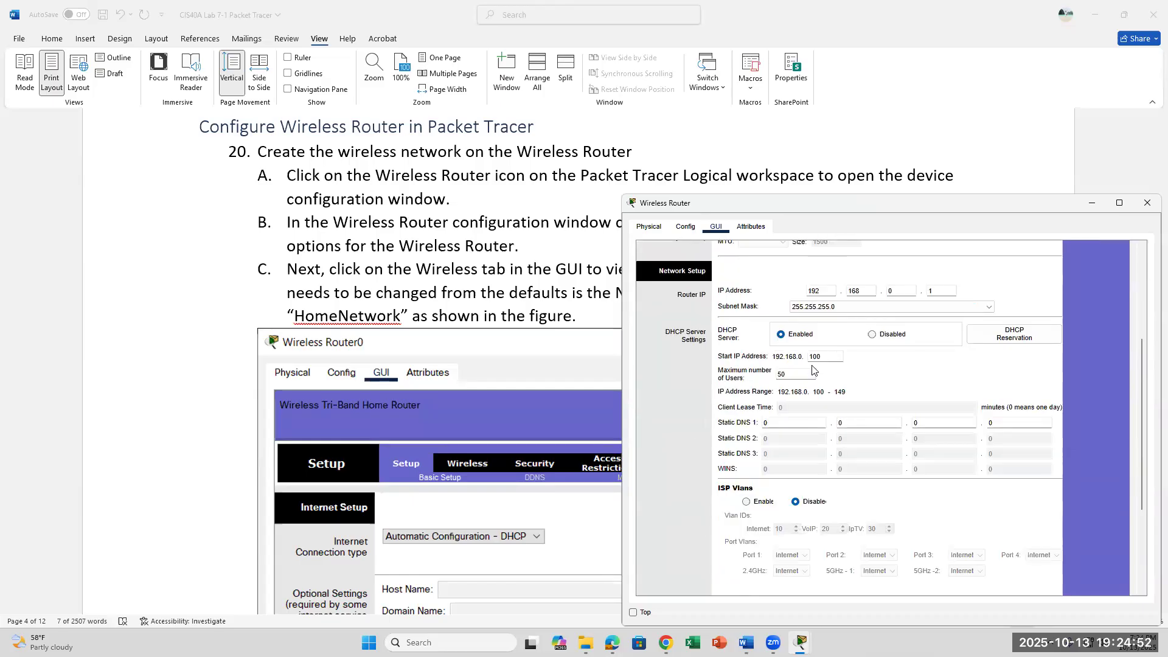
{"action": "scroll", "coordinate": [813, 370], "scroll_direction": "up", "scroll_amount": 5}
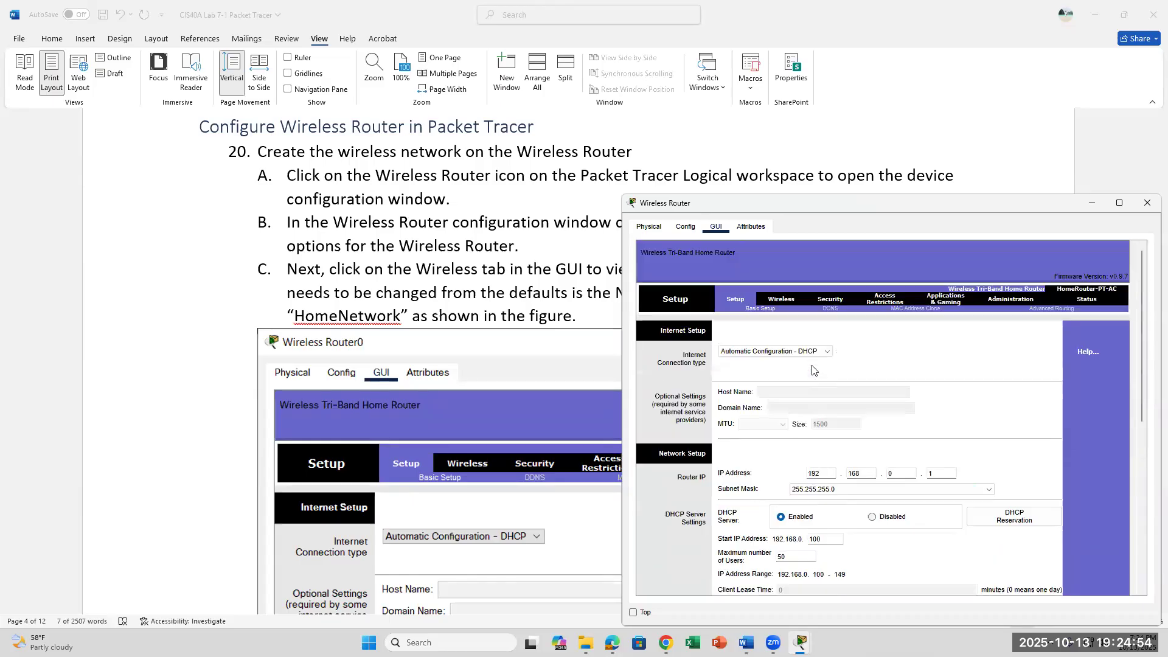
{"action": "key", "text": "alt+Tab"}
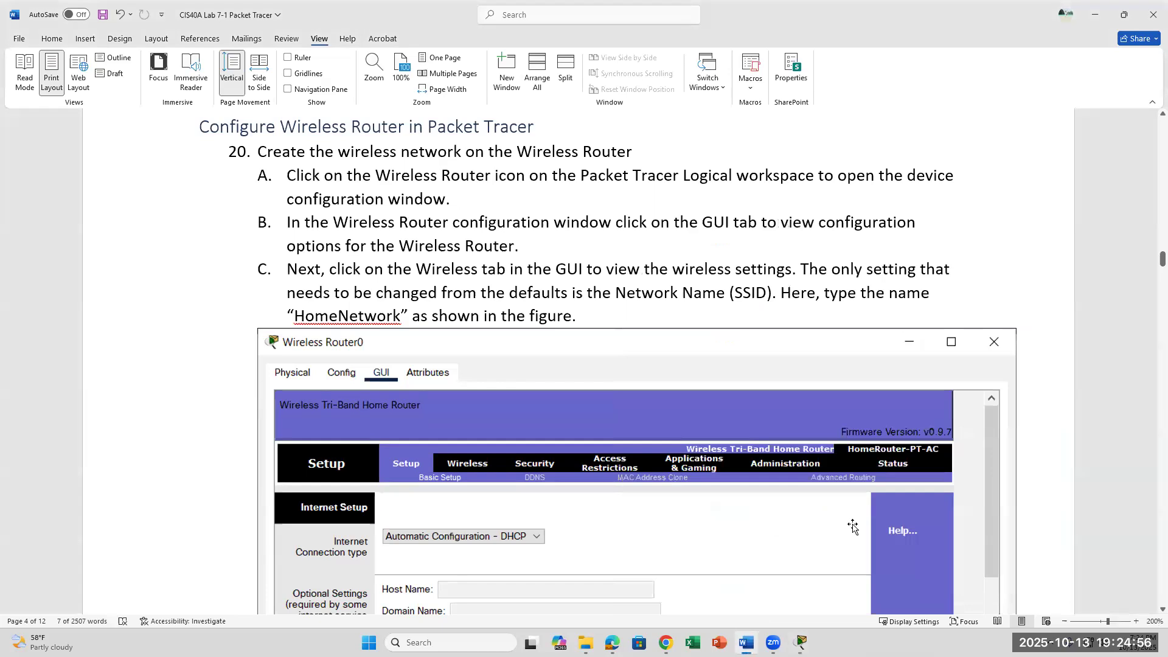
{"action": "scroll", "coordinate": [852, 527], "scroll_direction": "up", "scroll_amount": 1}
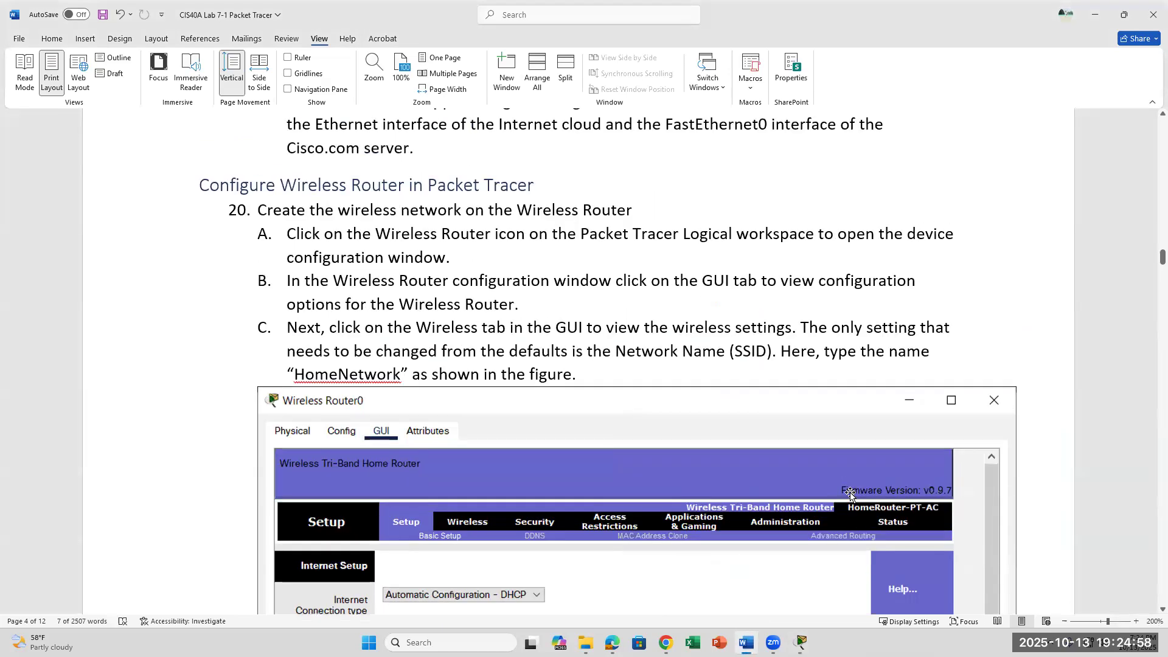
{"action": "scroll", "coordinate": [851, 498], "scroll_direction": "down", "scroll_amount": 2}
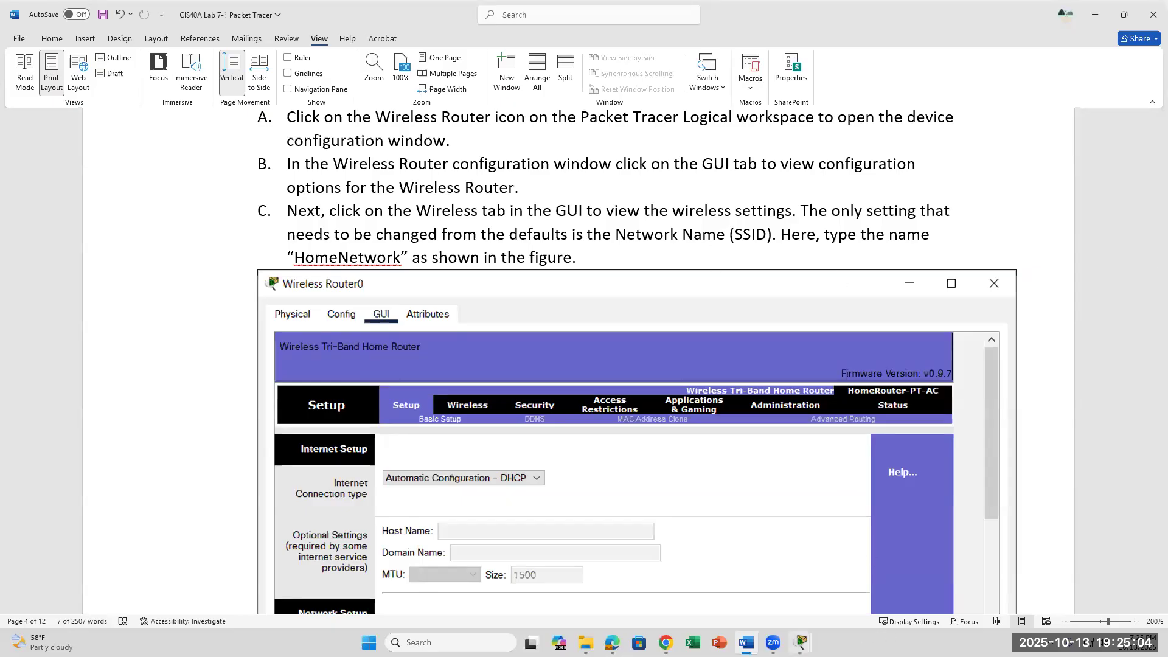
{"action": "mouse_move", "coordinate": [800, 642]}
{"action": "left_click", "coordinate": [836, 540]}
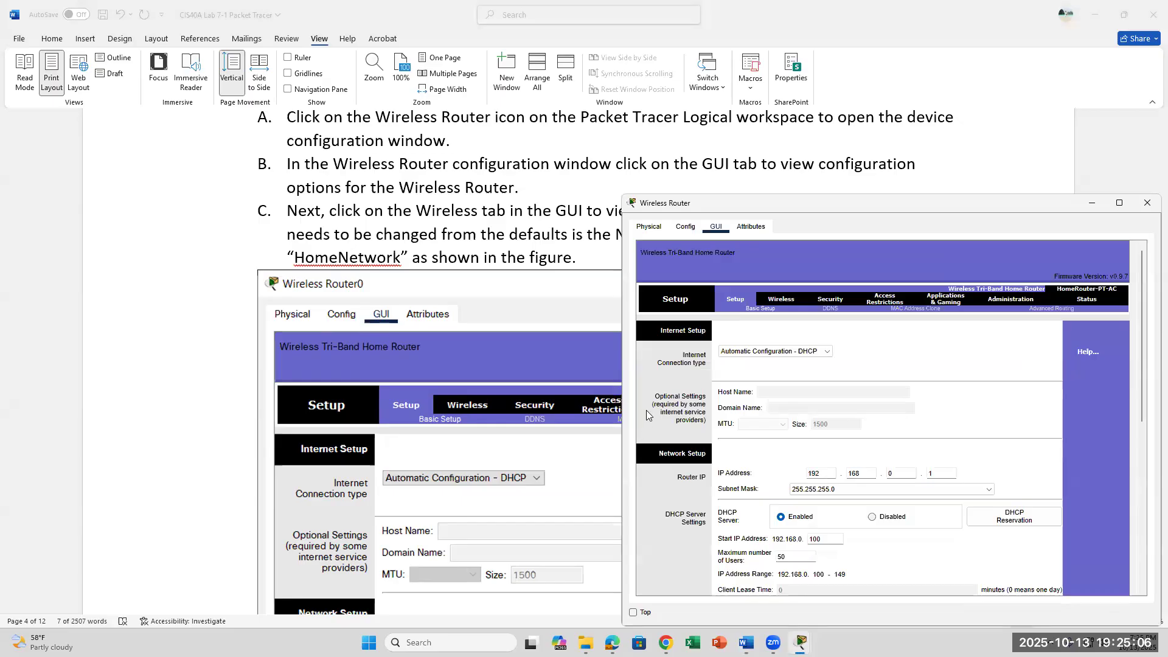
Rename the router's 2.4 GHz network SSID to HomeNetwork on the Wireless page.
{"action": "left_click", "coordinate": [784, 304]}
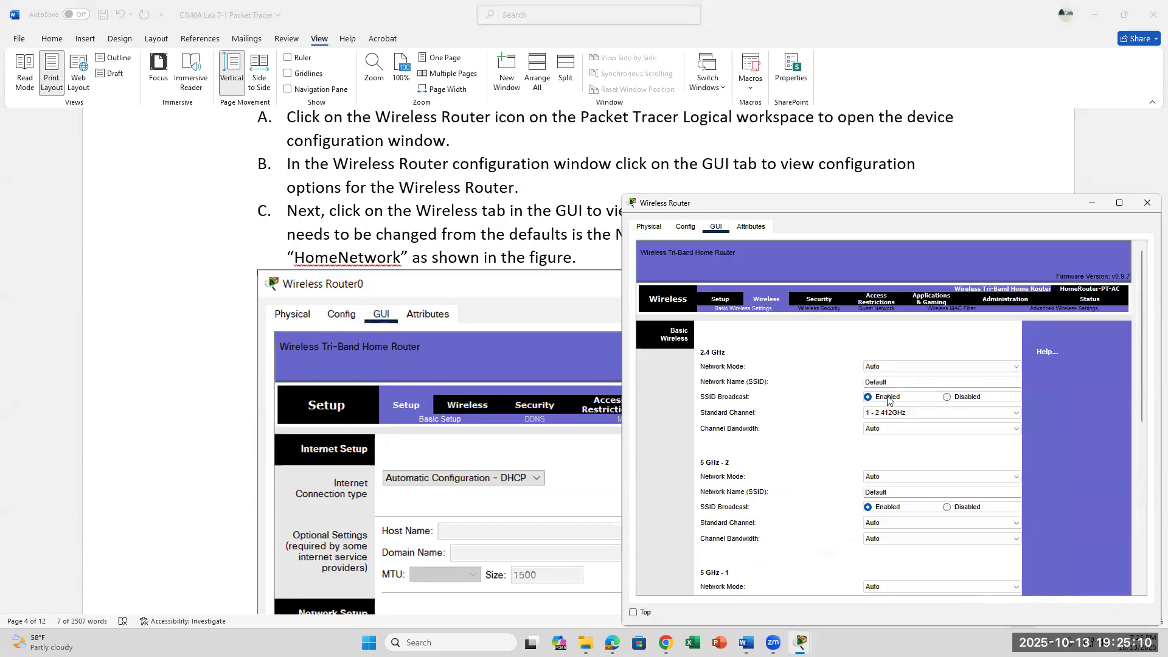
{"action": "key", "text": "BackSpace"}
{"action": "key", "text": "BackSpace"}
{"action": "key", "text": "BackSpace"}
{"action": "type", "text": "HomeNew"}
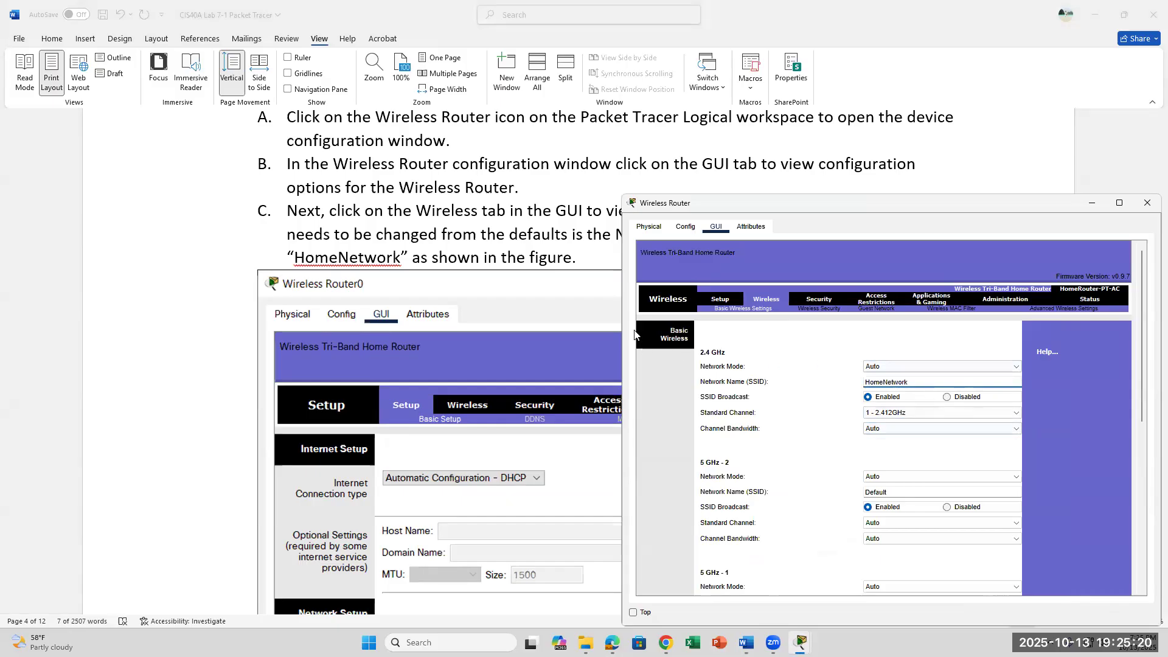
{"action": "scroll", "coordinate": [505, 280], "scroll_direction": "down", "scroll_amount": 5}
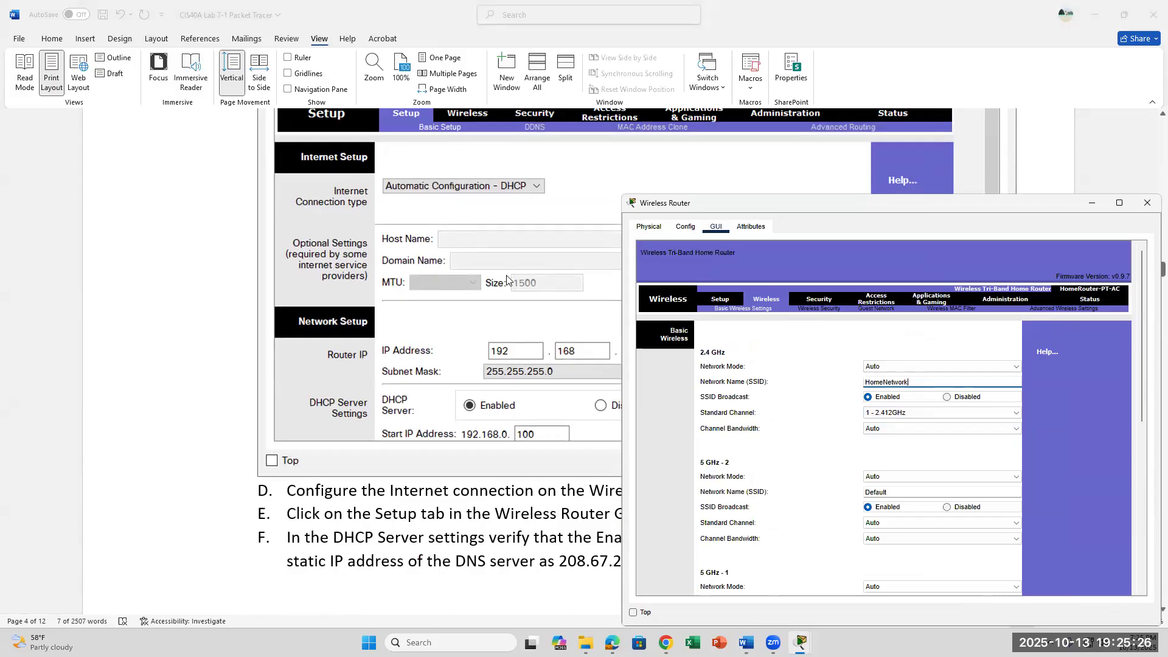
{"action": "left_click_drag", "start_coordinate": [878, 210], "coordinate": [904, 36]}
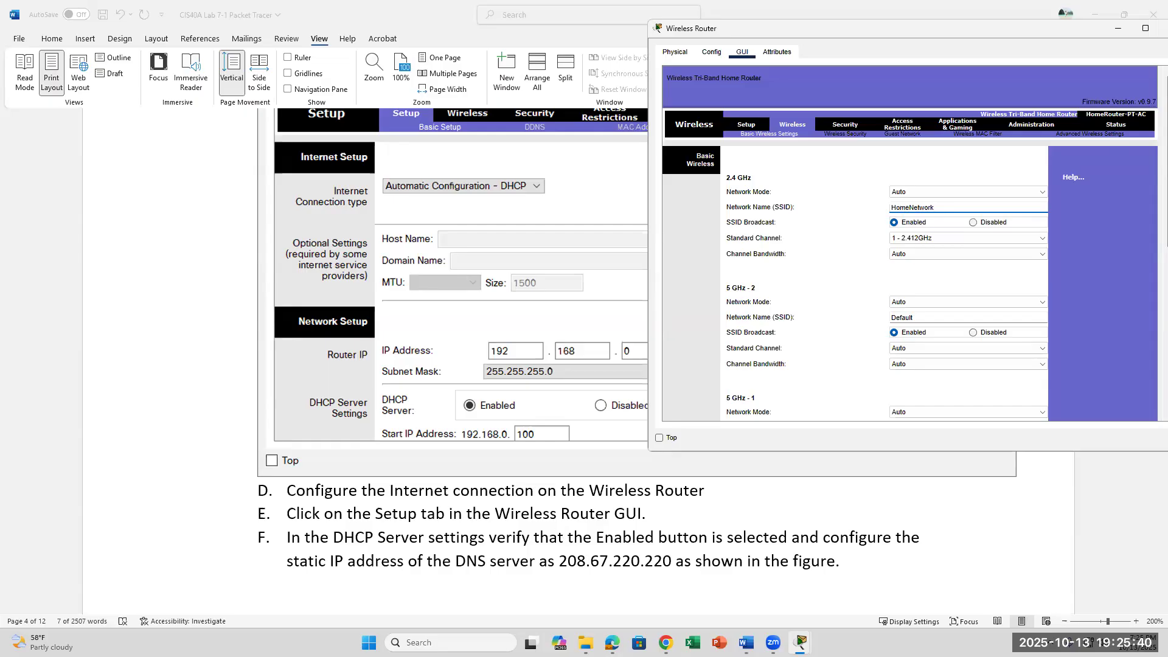
{"action": "left_click", "coordinate": [802, 643]}
Set 2.4 GHz bandwidth to 20 MHz, disable 5 GHz-2, save settings and return to Setup.
{"action": "left_click", "coordinate": [946, 254]}
{"action": "left_click", "coordinate": [1026, 291]}
{"action": "scroll", "coordinate": [1024, 271], "scroll_direction": "down", "scroll_amount": 1}
{"action": "scroll", "coordinate": [983, 231], "scroll_direction": "down", "scroll_amount": 1}
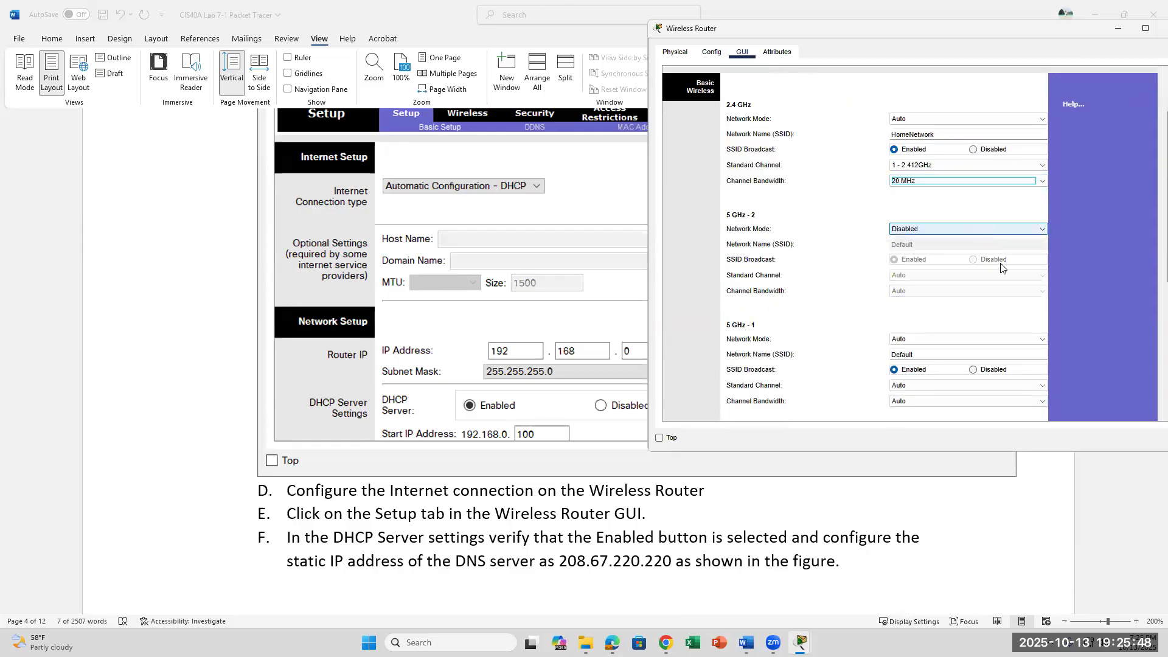
{"action": "scroll", "coordinate": [1005, 303], "scroll_direction": "down", "scroll_amount": 1}
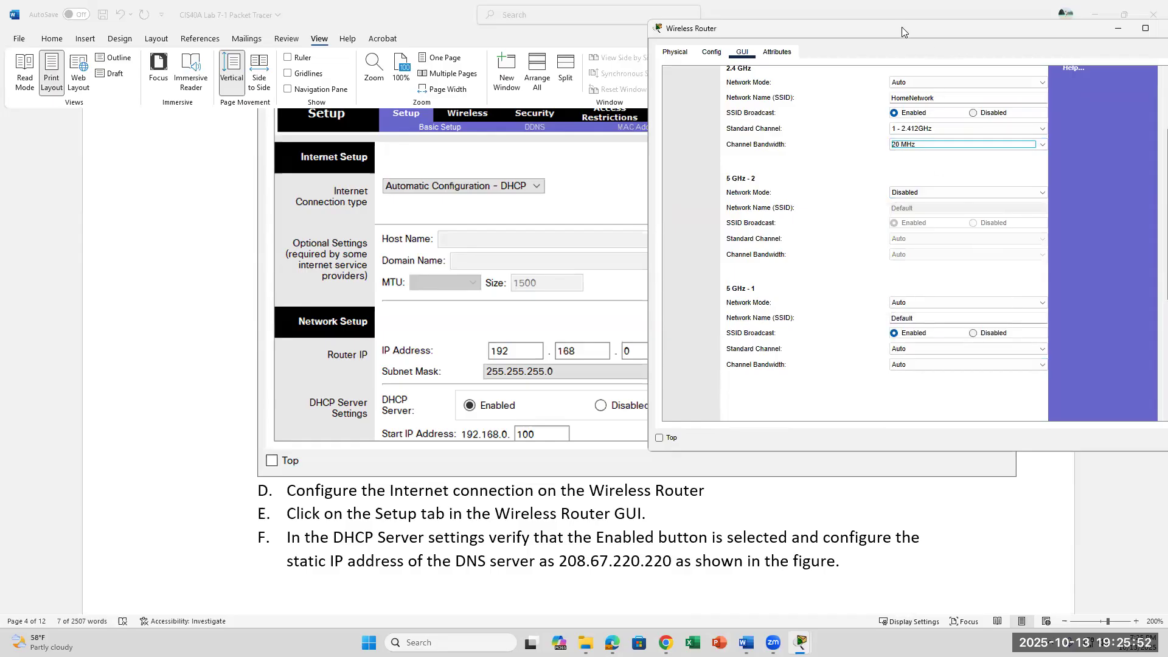
{"action": "left_click_drag", "start_coordinate": [902, 28], "coordinate": [888, 37]}
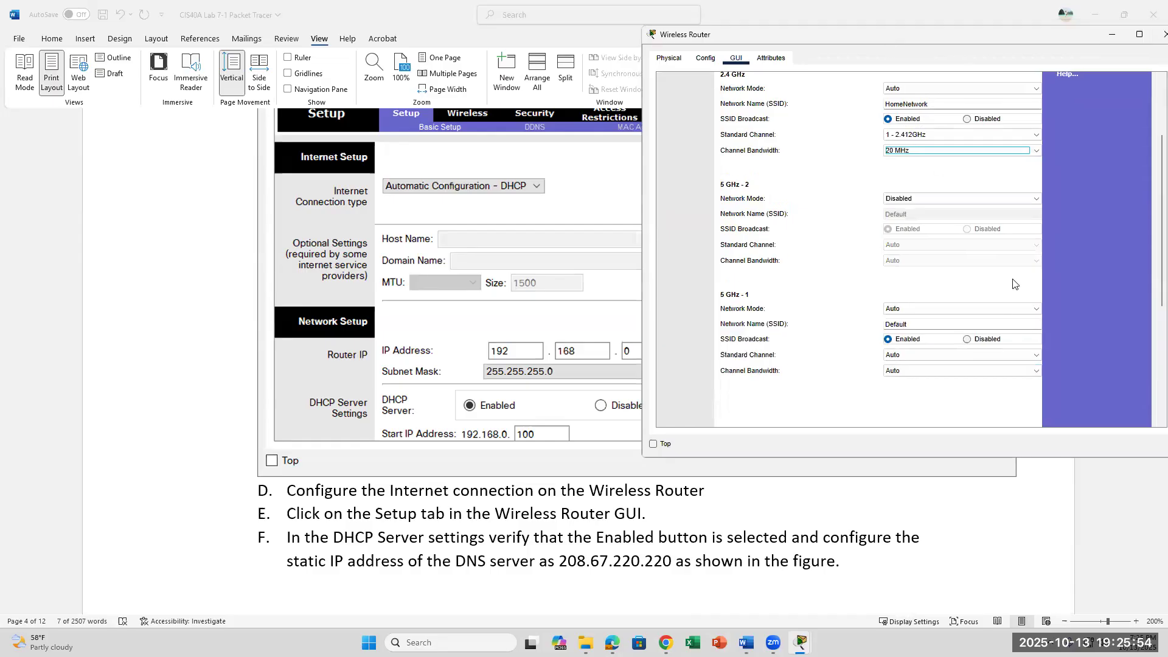
{"action": "left_click_drag", "start_coordinate": [1013, 280], "coordinate": [1019, 196]}
{"action": "left_click_drag", "start_coordinate": [1023, 339], "coordinate": [1019, 487]}
{"action": "left_click", "coordinate": [754, 501]}
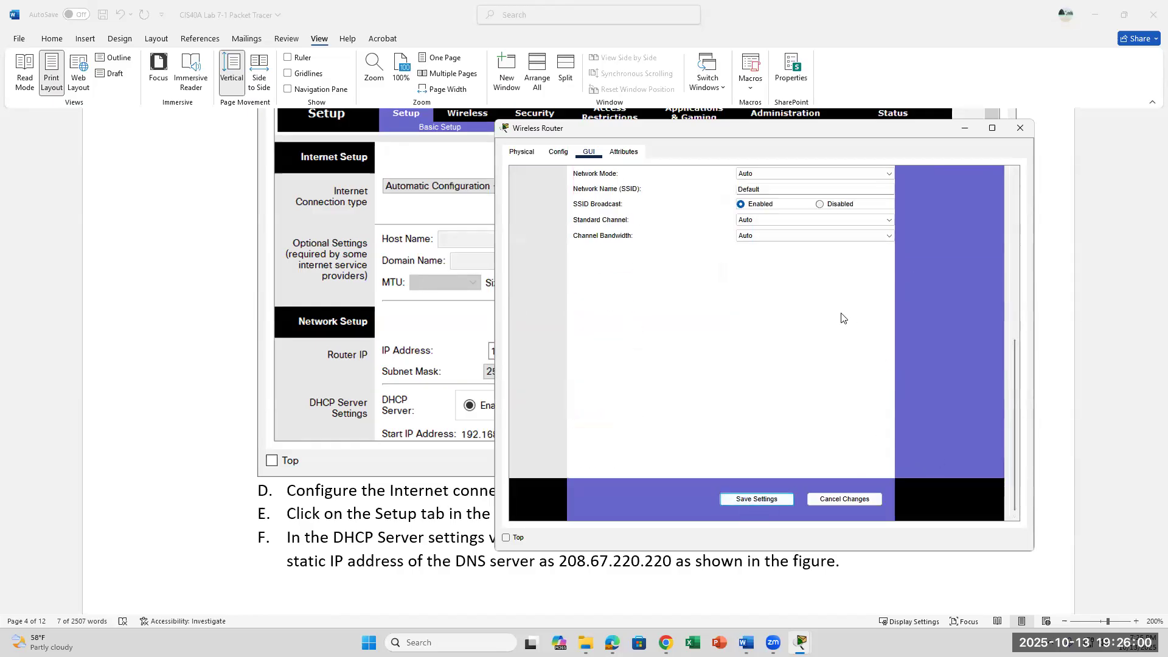
{"action": "left_click", "coordinate": [767, 509]}
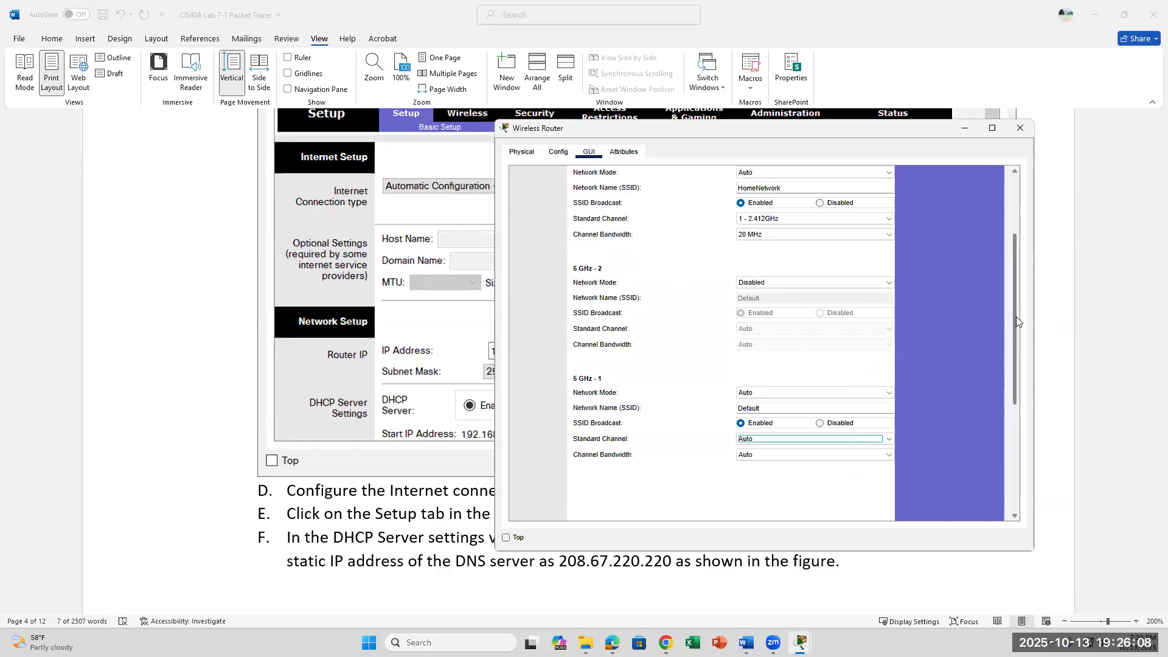
{"action": "scroll", "coordinate": [1016, 317], "scroll_direction": "up", "scroll_amount": 3}
{"action": "left_click", "coordinate": [589, 230]}
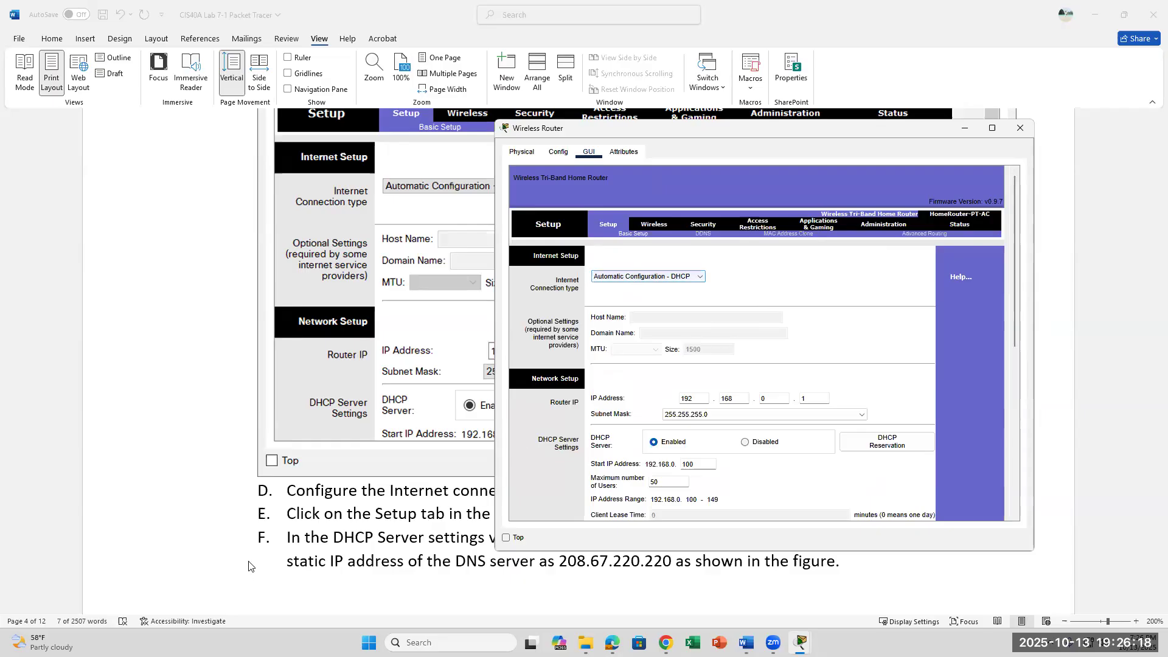
Note step F's DNS server 208.67.220.220 and scroll the router Setup page to Static DNS 1.
{"action": "left_click", "coordinate": [436, 545]}
{"action": "scroll", "coordinate": [548, 517], "scroll_direction": "down", "scroll_amount": 3}
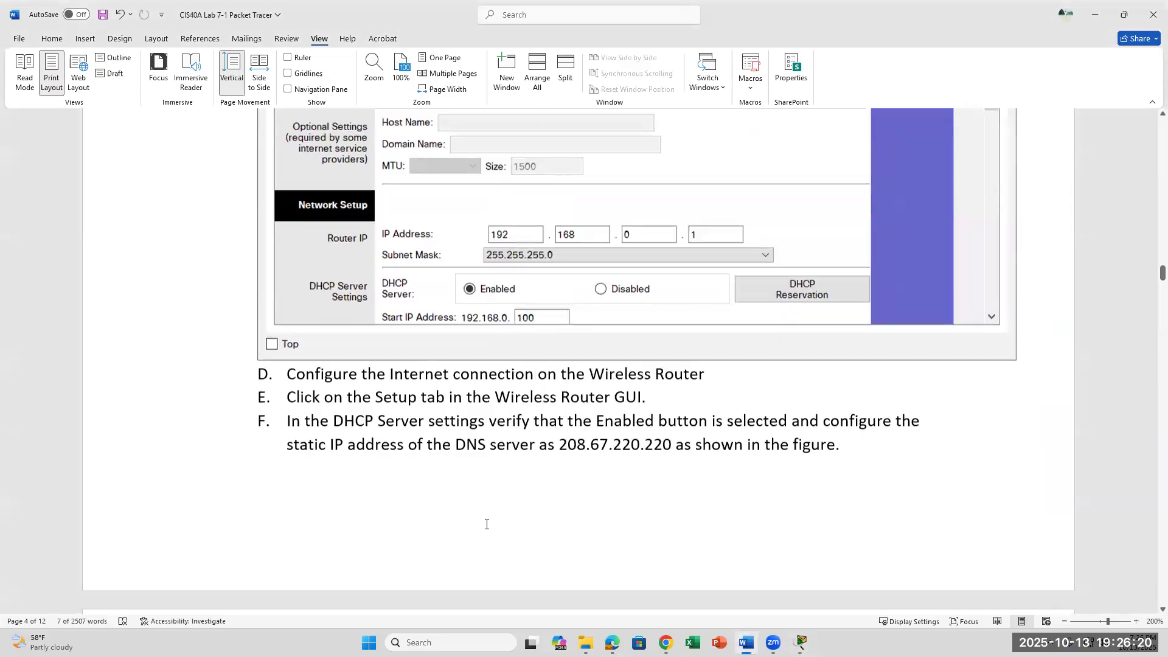
{"action": "left_click_drag", "start_coordinate": [559, 443], "coordinate": [660, 440]}
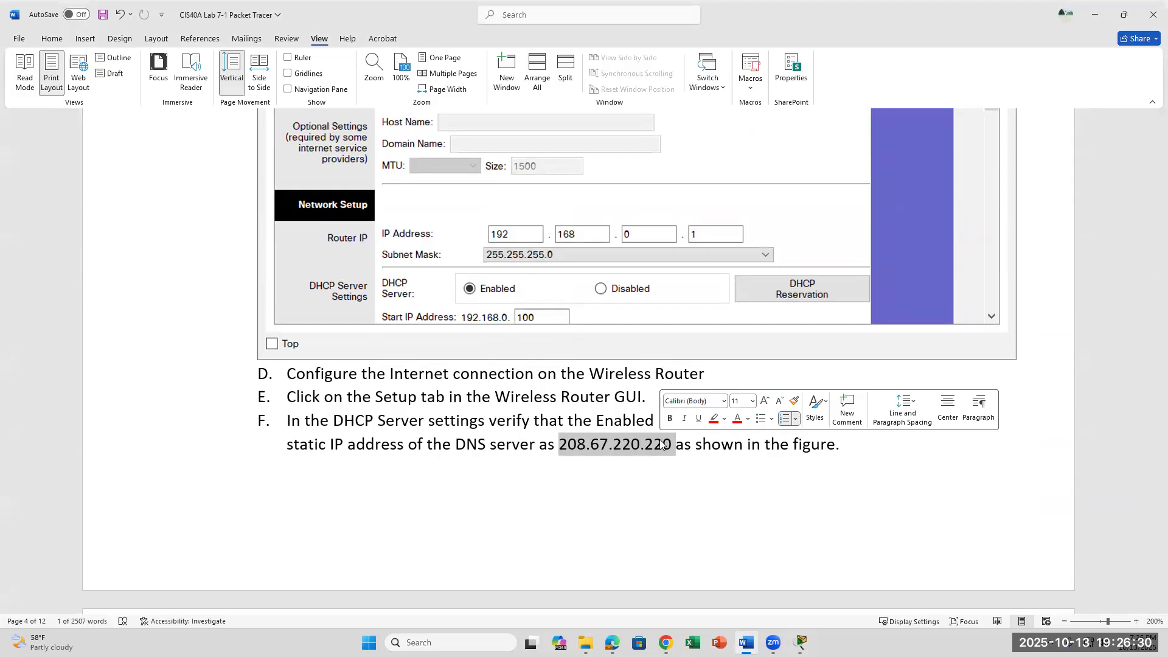
{"action": "left_click", "coordinate": [547, 444]}
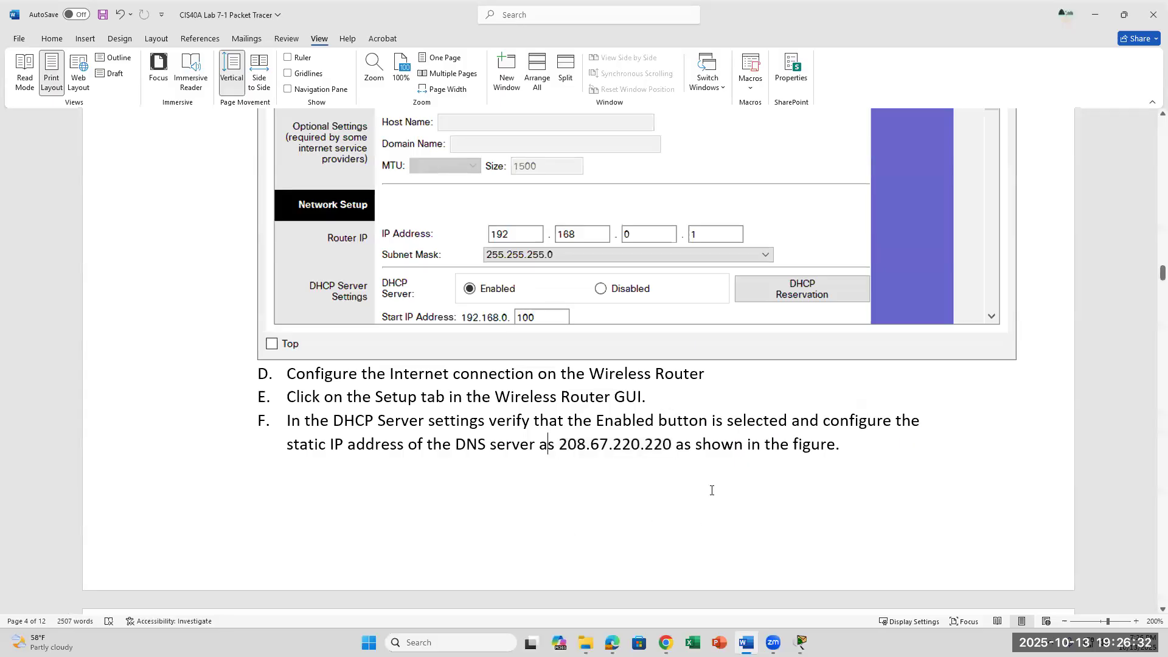
{"action": "scroll", "coordinate": [711, 487], "scroll_direction": "up", "scroll_amount": 2}
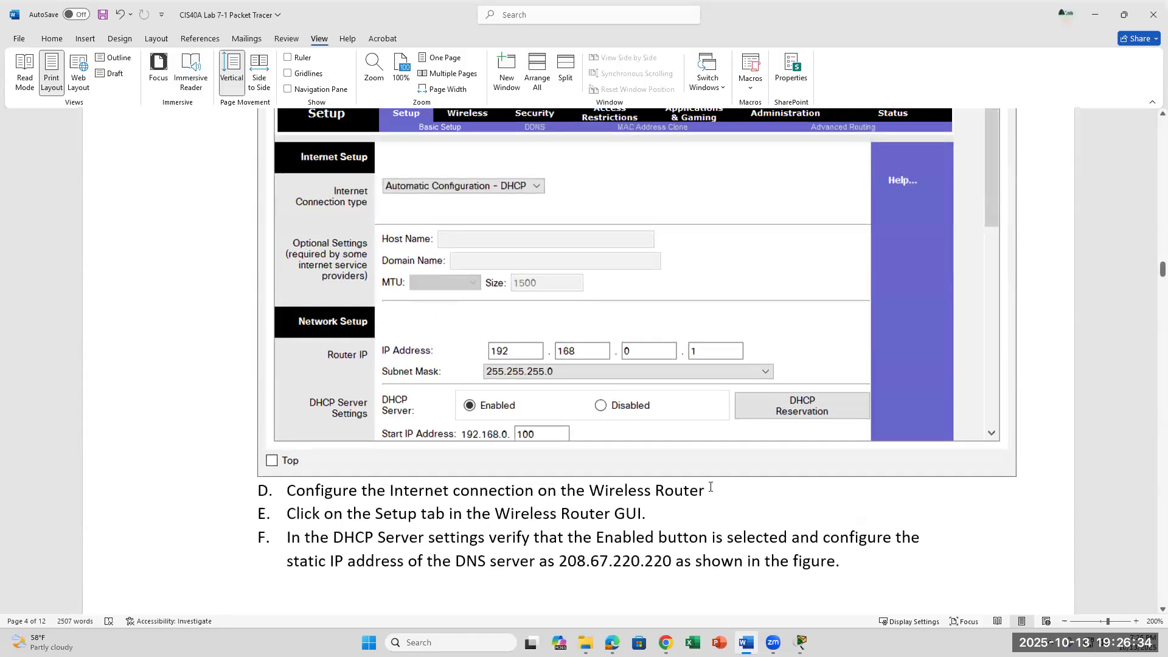
{"action": "left_click", "coordinate": [802, 643]}
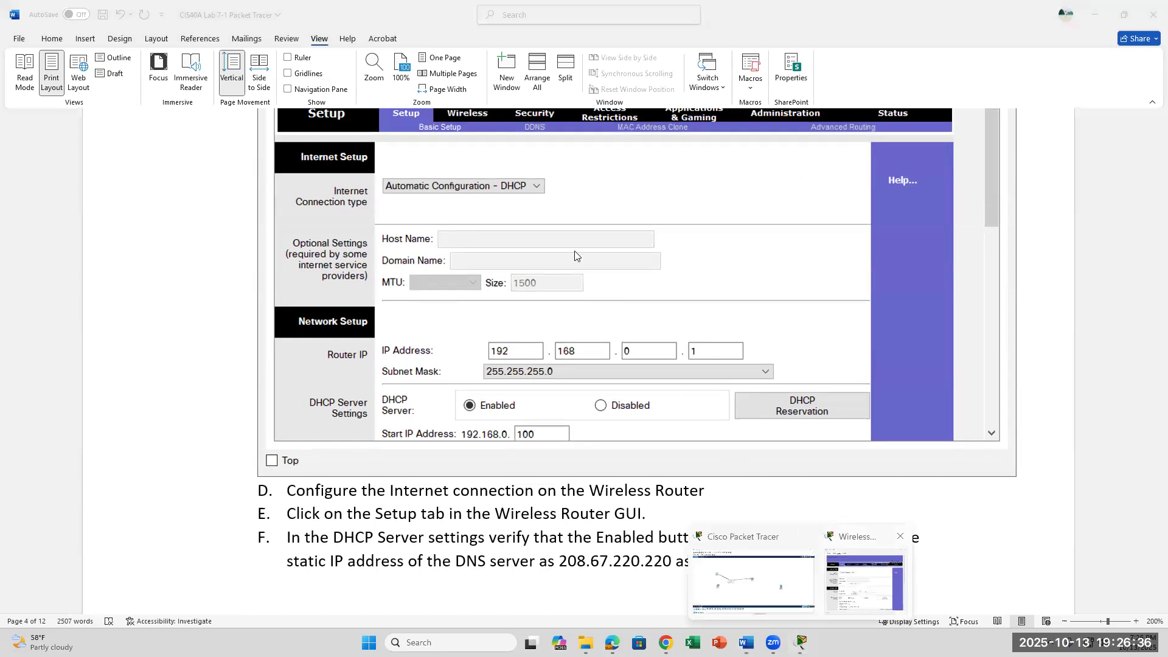
{"action": "scroll", "coordinate": [665, 410], "scroll_direction": "down", "scroll_amount": 1}
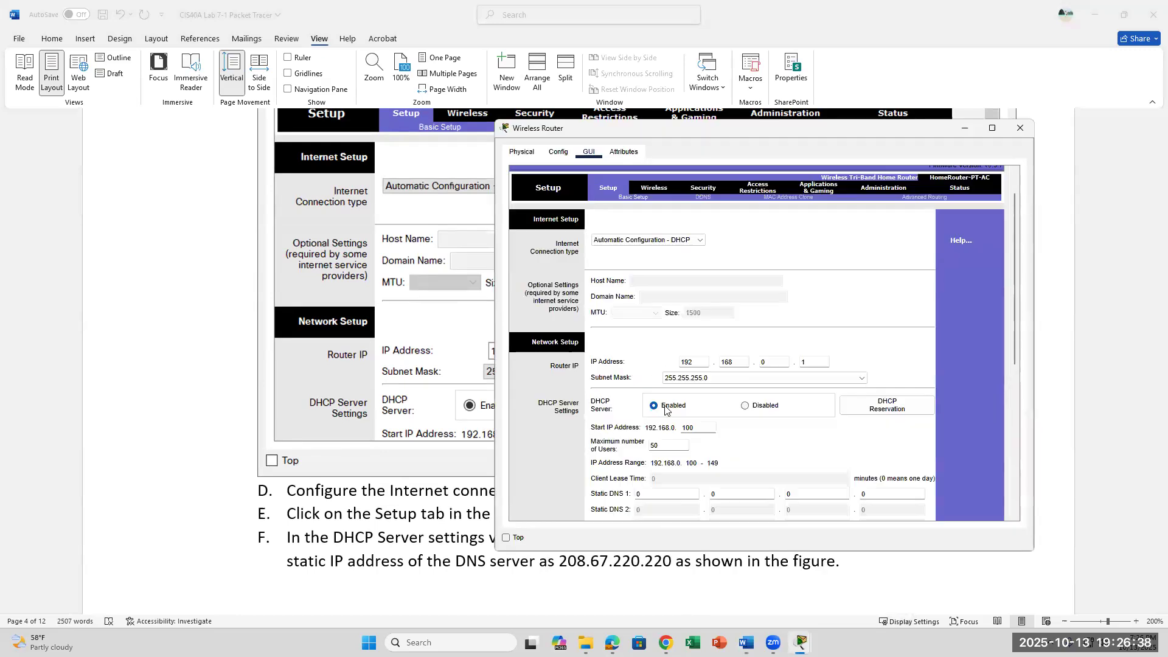
{"action": "scroll", "coordinate": [665, 409], "scroll_direction": "down", "scroll_amount": 1}
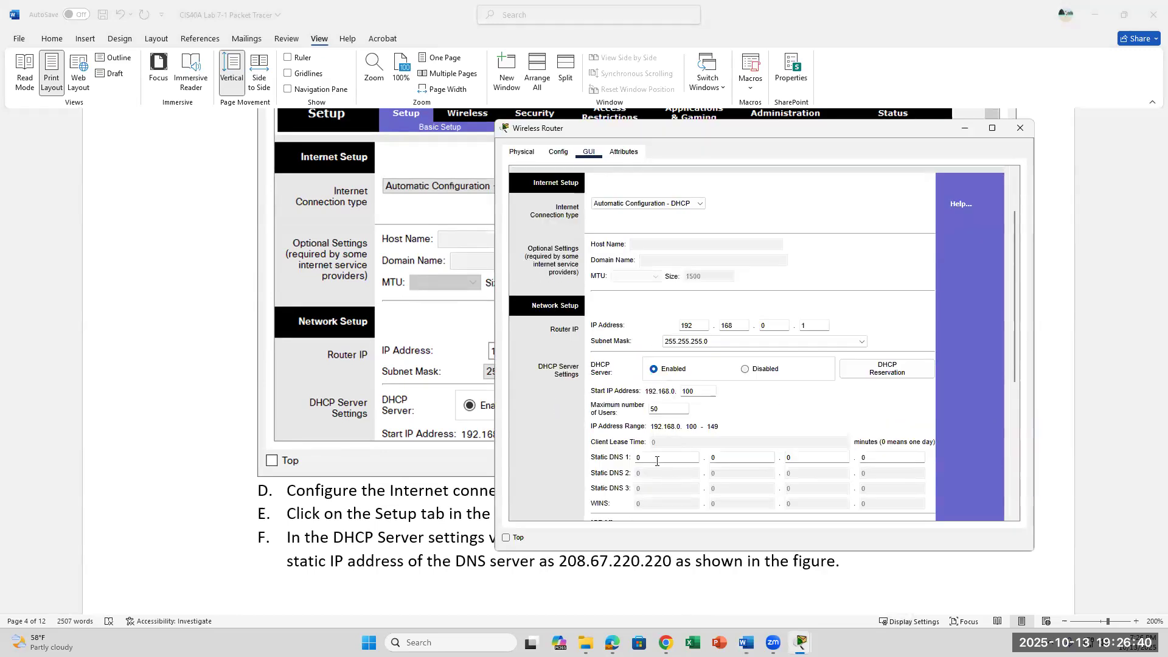
{"action": "left_click", "coordinate": [610, 460]}
Recheck the step F DNS address, then bring back and reposition the Wireless Router window.
{"action": "left_click", "coordinate": [355, 502]}
{"action": "scroll", "coordinate": [547, 506], "scroll_direction": "down", "scroll_amount": 2}
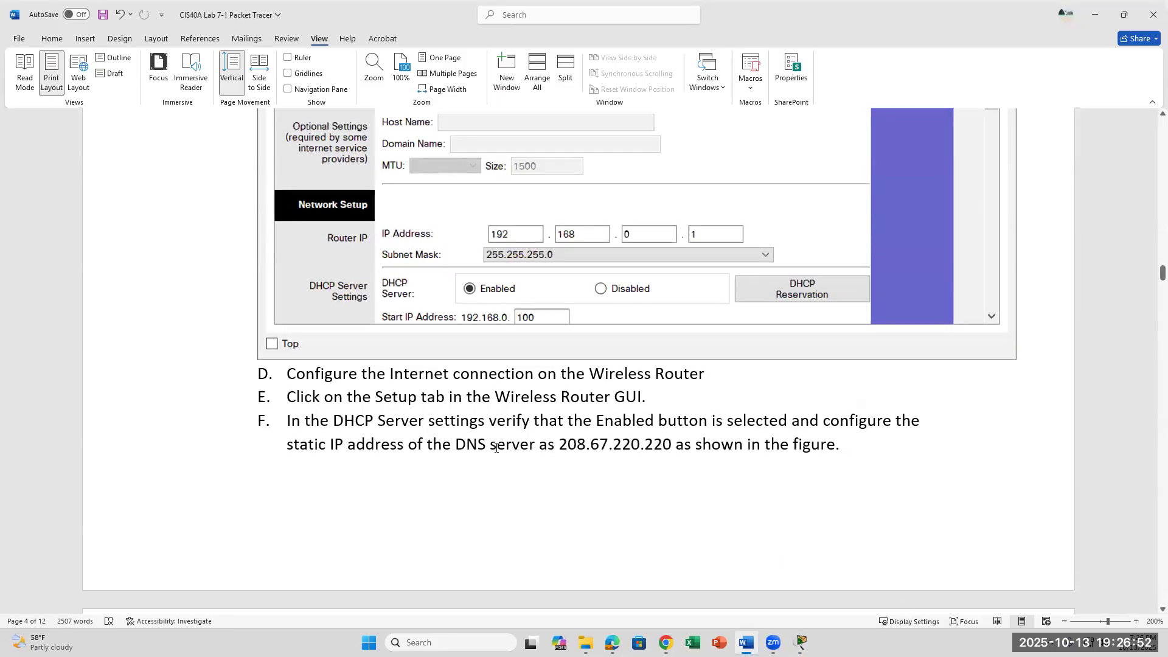
{"action": "left_click_drag", "start_coordinate": [491, 444], "coordinate": [673, 442]}
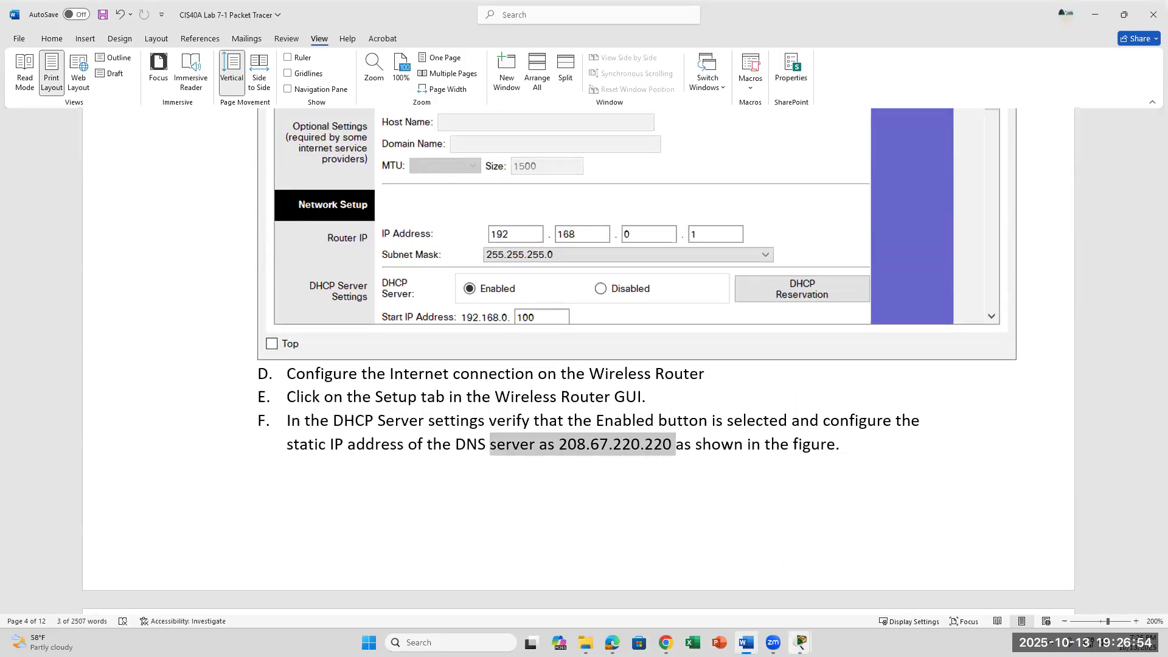
{"action": "left_click", "coordinate": [801, 643]}
{"action": "left_click", "coordinate": [831, 549]}
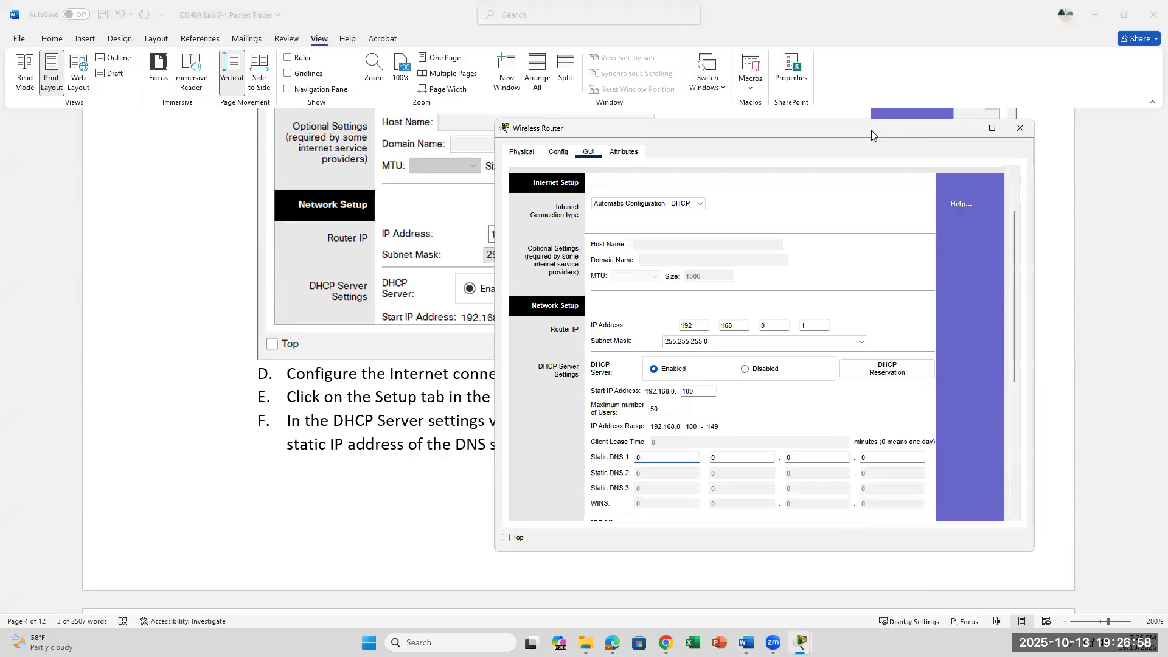
{"action": "left_click_drag", "start_coordinate": [872, 131], "coordinate": [802, 434]}
{"action": "scroll", "coordinate": [785, 394], "scroll_direction": "down", "scroll_amount": 3}
{"action": "left_click", "coordinate": [753, 452]}
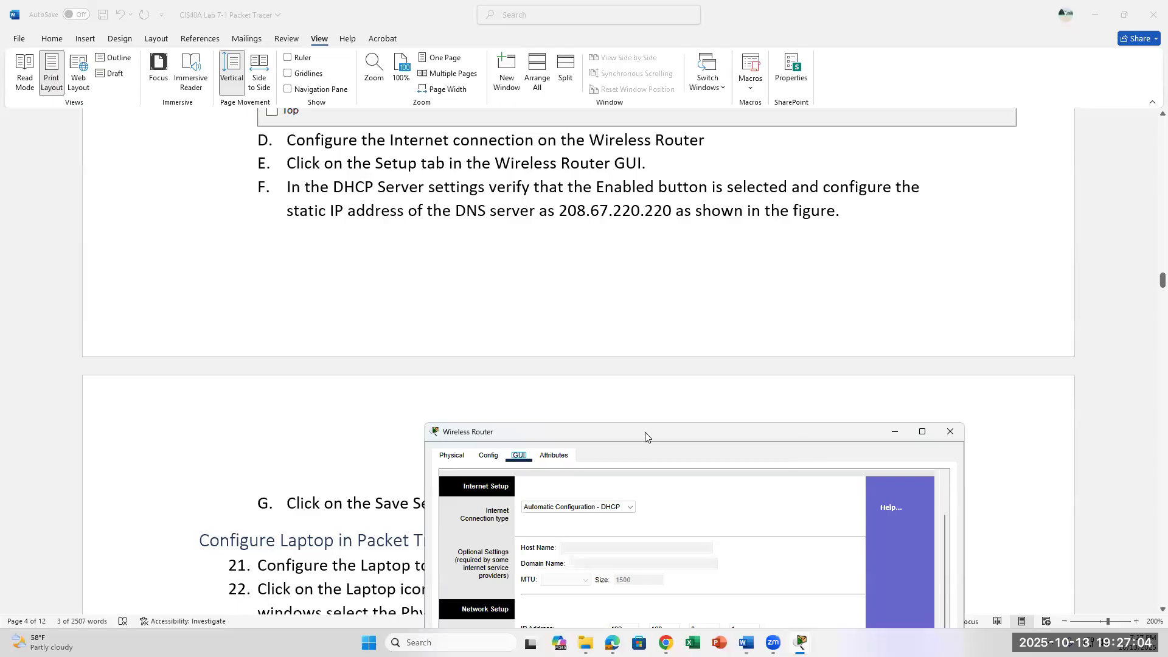
Enter 208.67.220.220 into the router's Static DNS 1 fields.
{"action": "left_click_drag", "start_coordinate": [645, 437], "coordinate": [634, 247]}
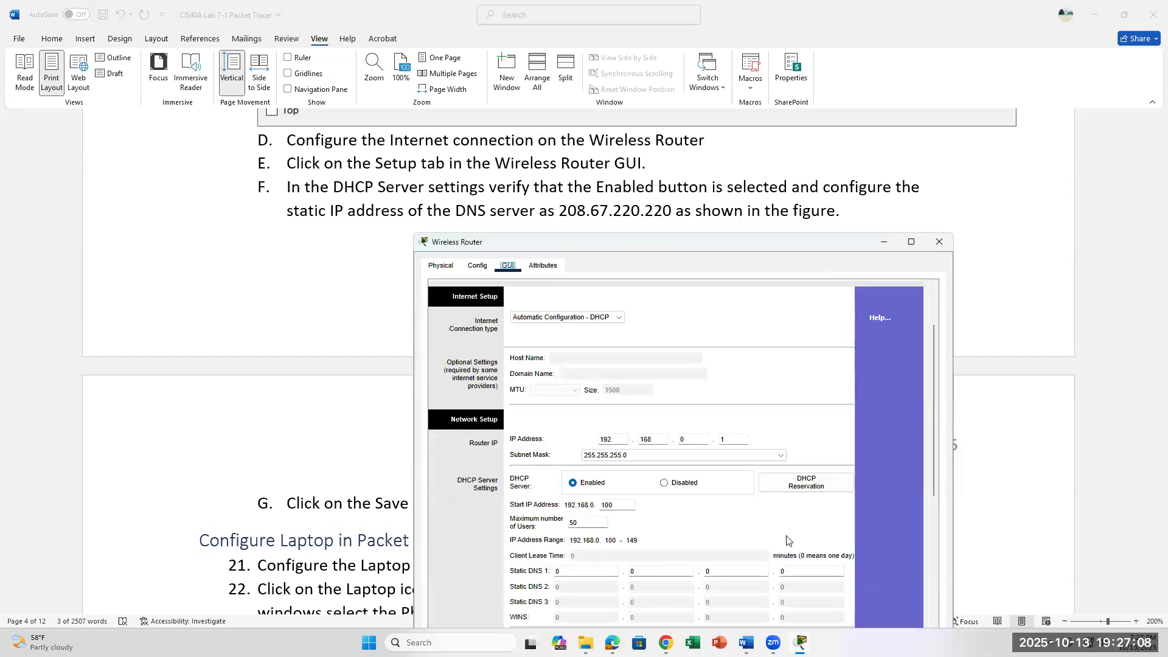
{"action": "left_click", "coordinate": [565, 570]}
{"action": "type", "text": "20"}
{"action": "type", "text": "8"}
{"action": "left_click", "coordinate": [643, 569]}
{"action": "type", "text": "67"}
{"action": "left_click", "coordinate": [730, 575]}
{"action": "key", "text": "BackSpace"}
{"action": "type", "text": "22220"}
Save the router's DNS settings, verify the last octet, and minimize the Wireless Router window.
{"action": "scroll", "coordinate": [724, 220], "scroll_direction": "down", "scroll_amount": 3}
{"action": "scroll", "coordinate": [724, 221], "scroll_direction": "down", "scroll_amount": 2}
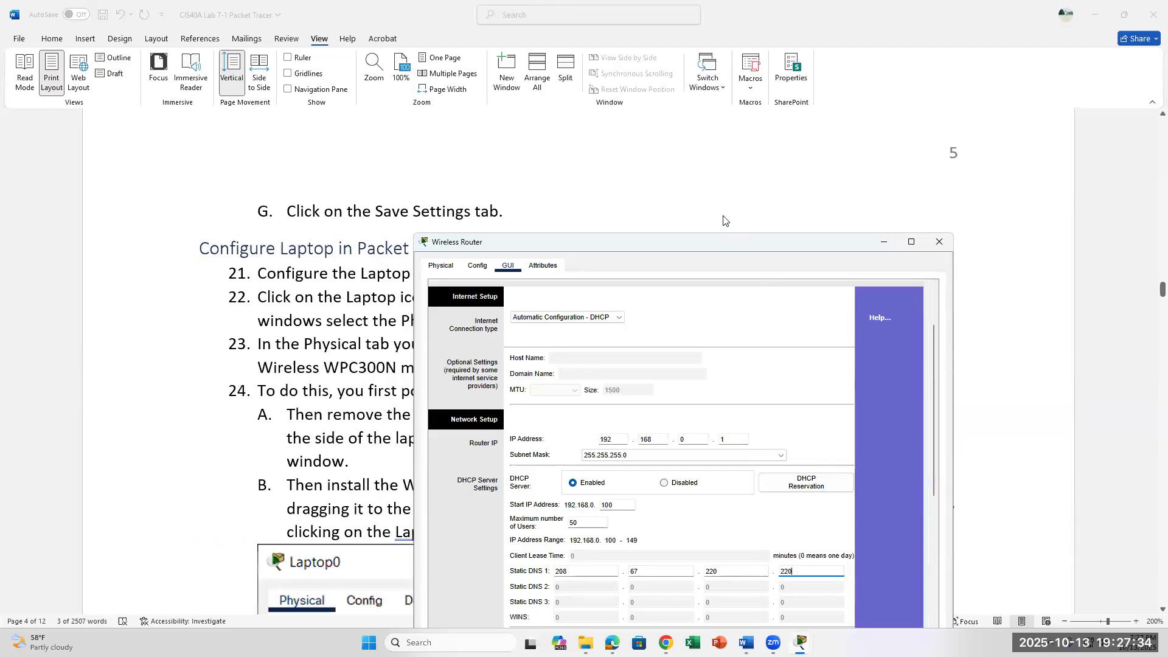
{"action": "left_click_drag", "start_coordinate": [713, 246], "coordinate": [805, 139]}
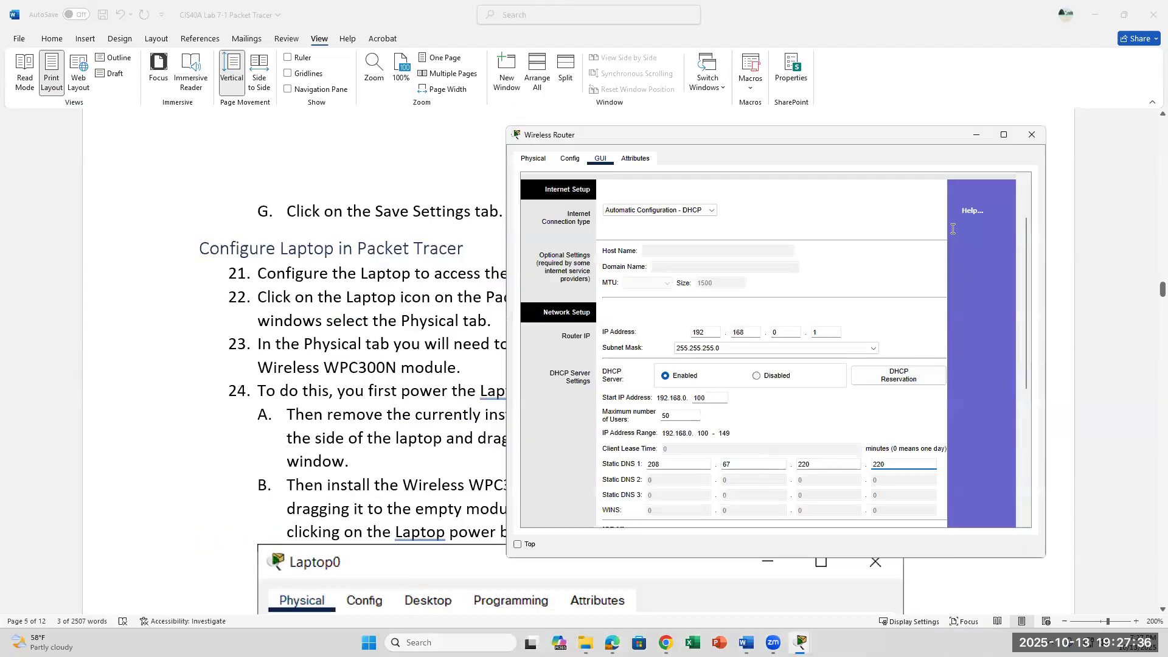
{"action": "scroll", "coordinate": [1016, 345], "scroll_direction": "down", "scroll_amount": 5}
{"action": "left_click", "coordinate": [813, 506]}
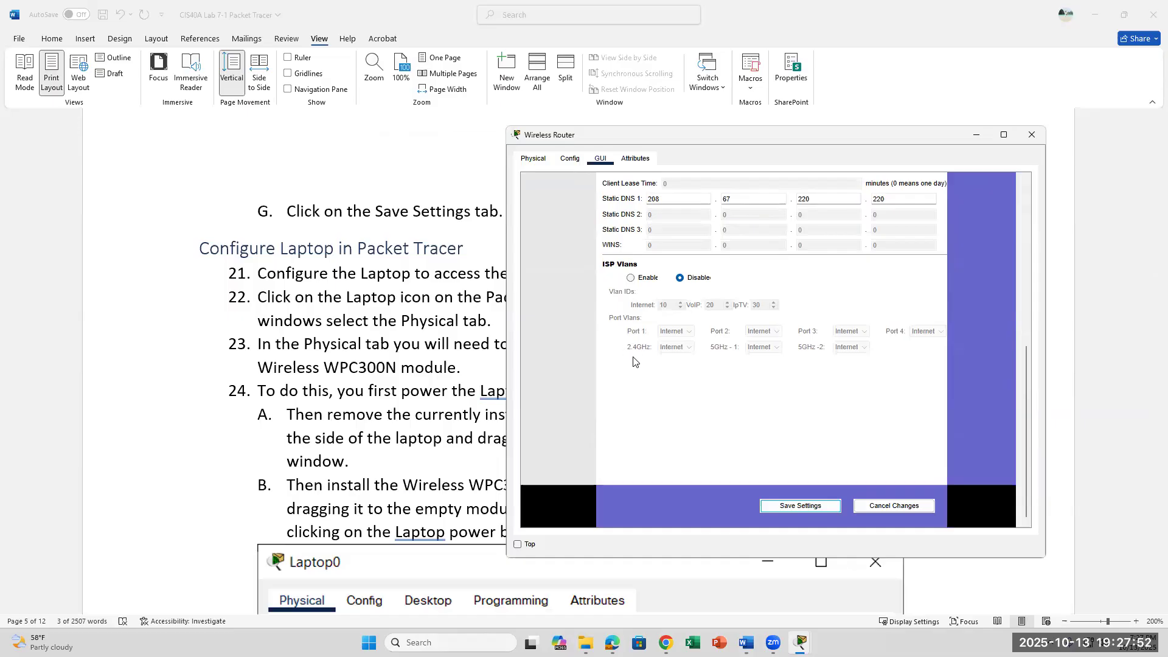
{"action": "scroll", "coordinate": [659, 362], "scroll_direction": "up", "scroll_amount": 2}
{"action": "scroll", "coordinate": [659, 362], "scroll_direction": "up", "scroll_amount": 2}
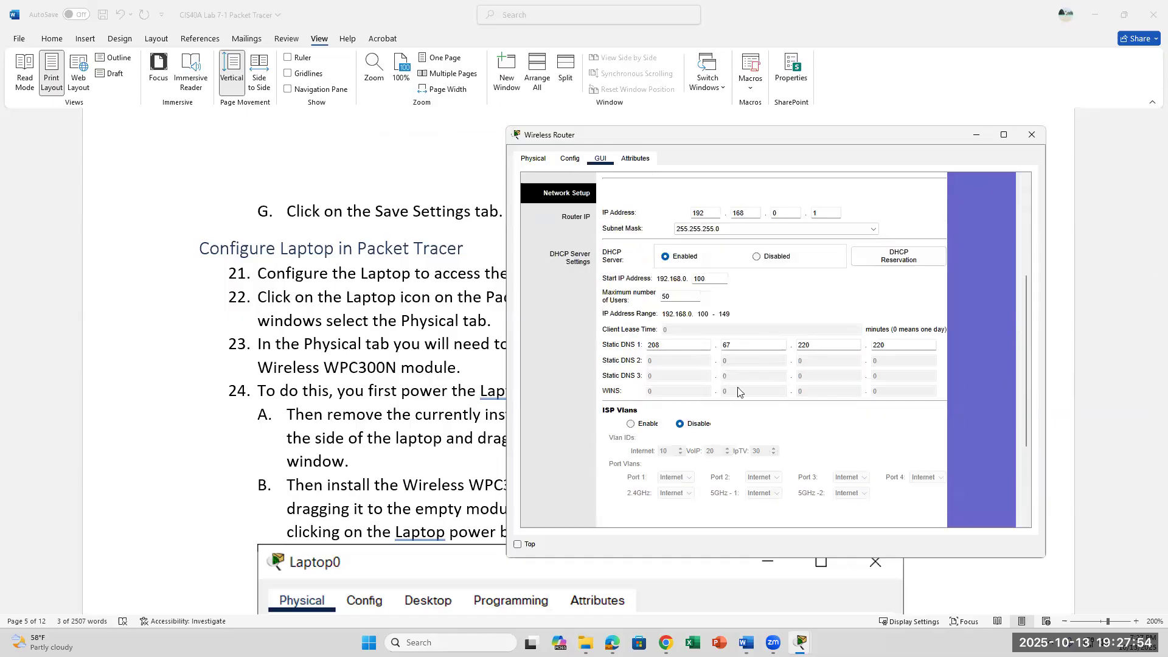
{"action": "left_click", "coordinate": [931, 345]}
{"action": "left_click", "coordinate": [976, 134]}
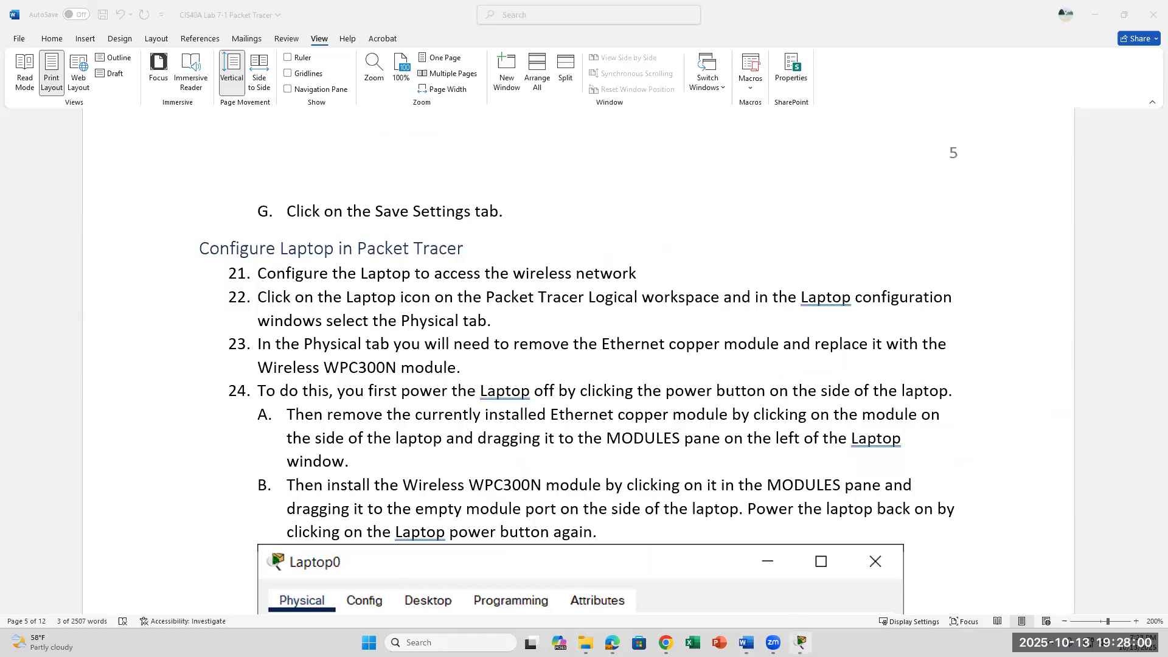
{"action": "left_click", "coordinate": [800, 642]}
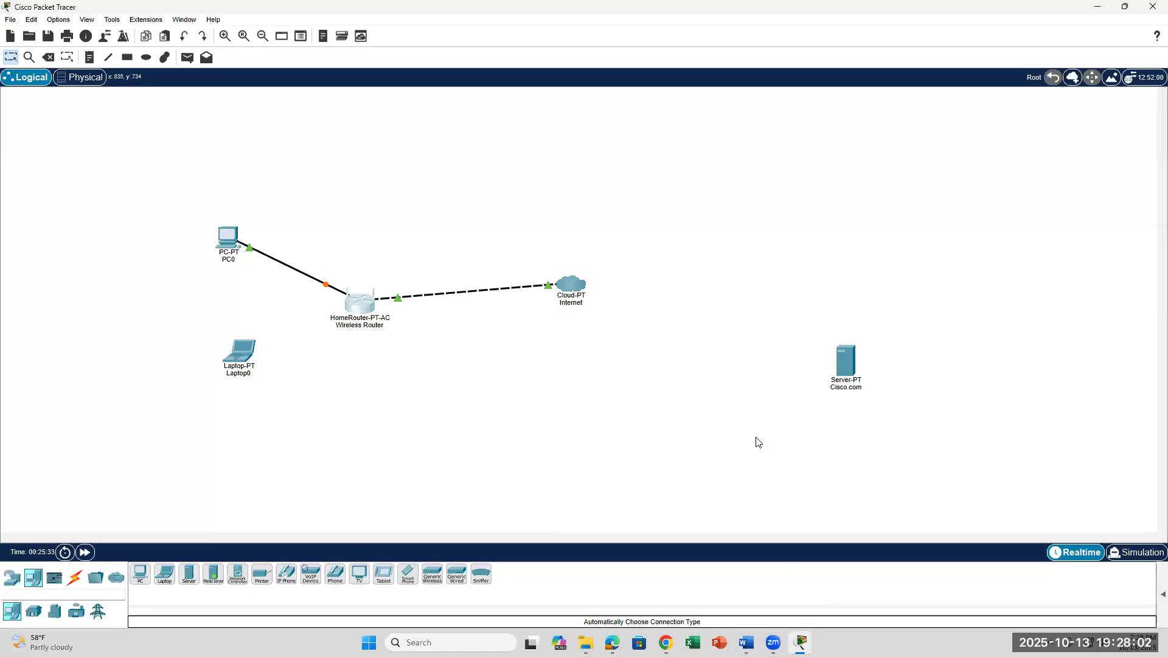
{"action": "mouse_move", "coordinate": [840, 376]}
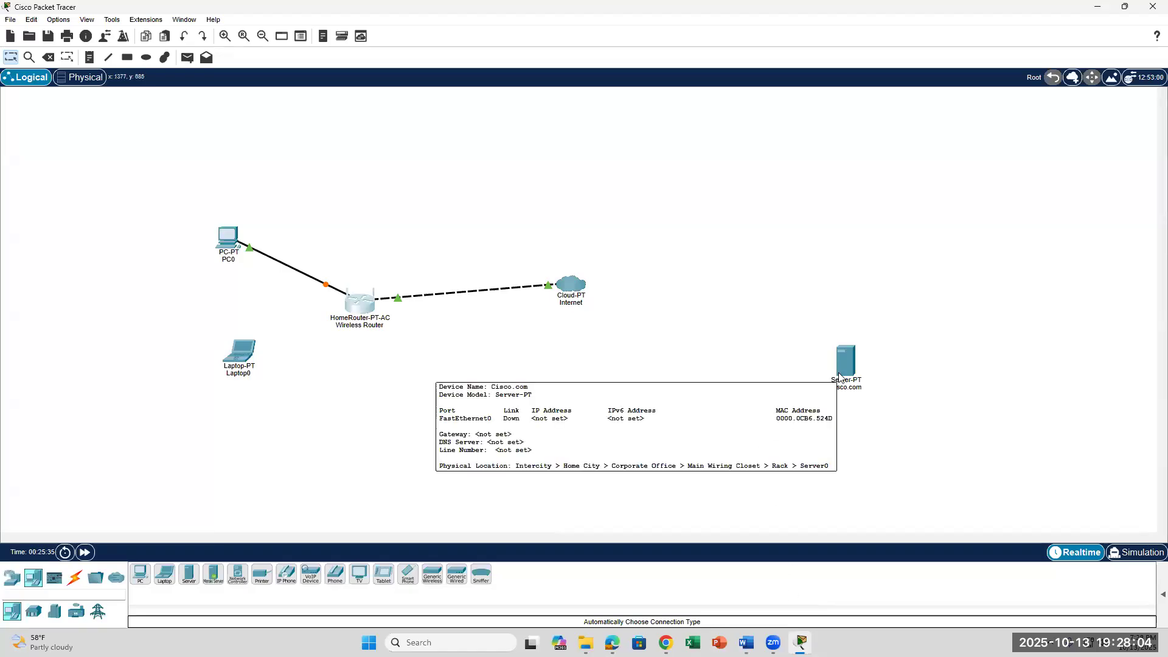
{"action": "left_click", "coordinate": [800, 643]}
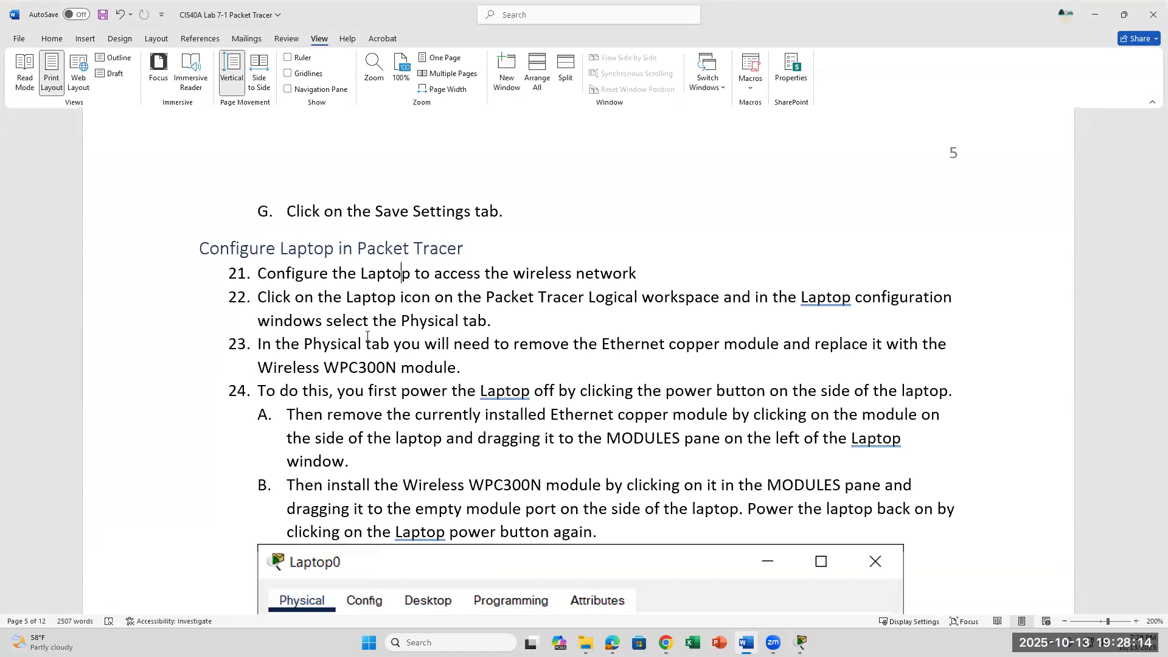
{"action": "left_click", "coordinate": [542, 346]}
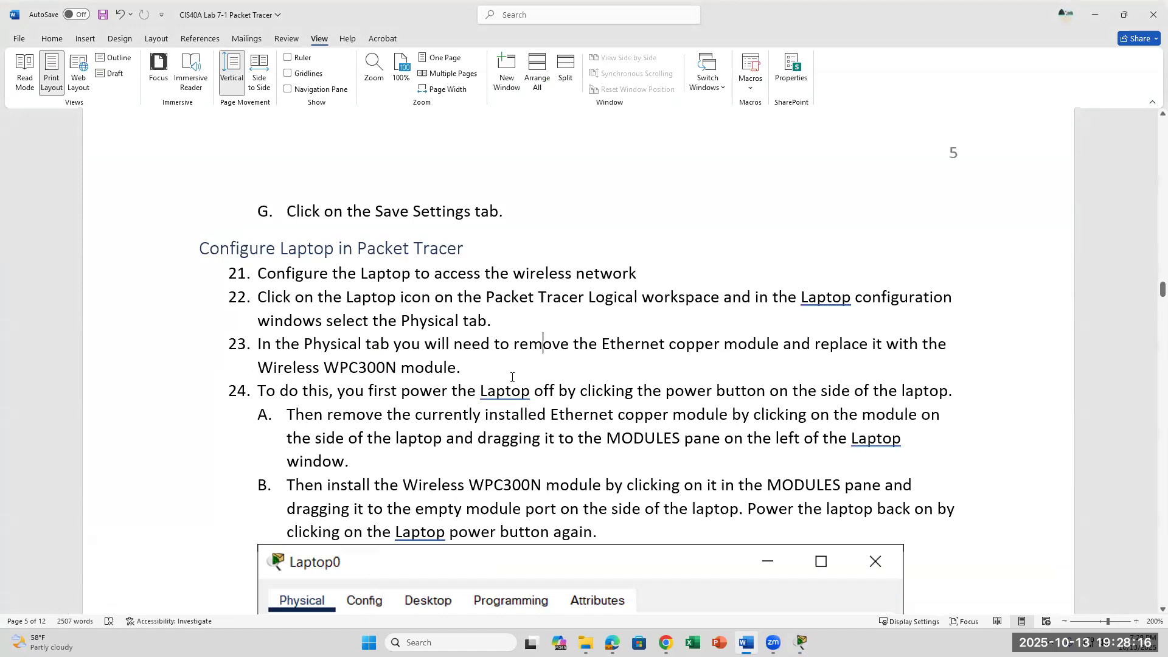
{"action": "scroll", "coordinate": [511, 377], "scroll_direction": "down", "scroll_amount": 5}
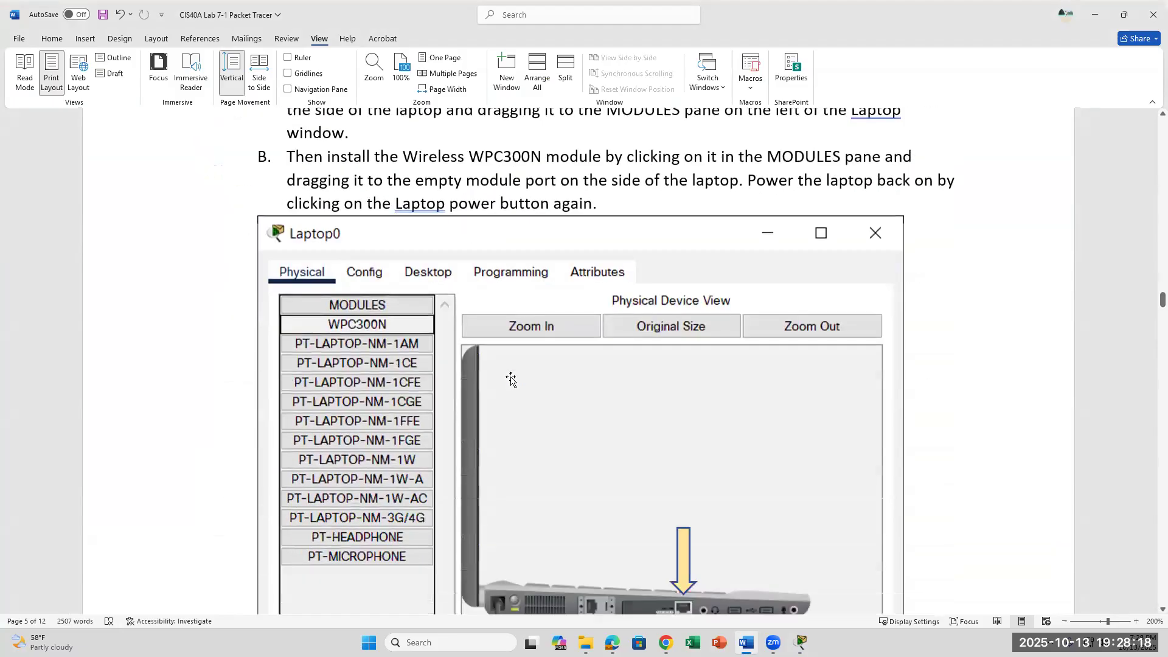
{"action": "scroll", "coordinate": [511, 379], "scroll_direction": "down", "scroll_amount": 2}
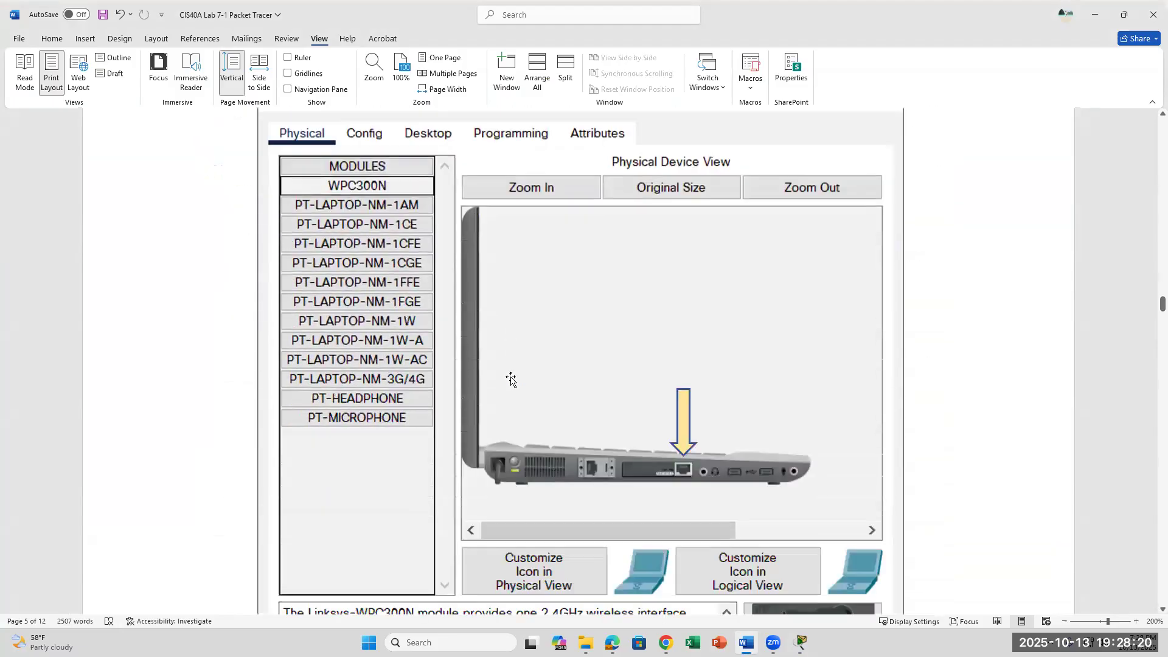
{"action": "scroll", "coordinate": [512, 378], "scroll_direction": "down", "scroll_amount": 6}
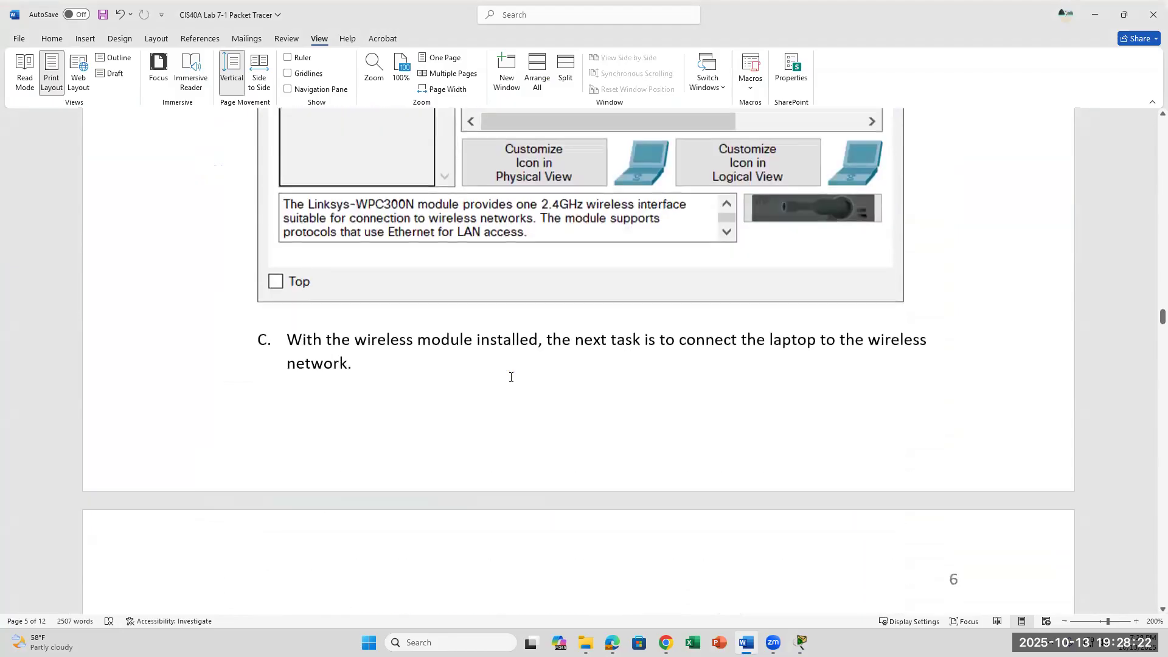
{"action": "scroll", "coordinate": [511, 377], "scroll_direction": "up", "scroll_amount": 6}
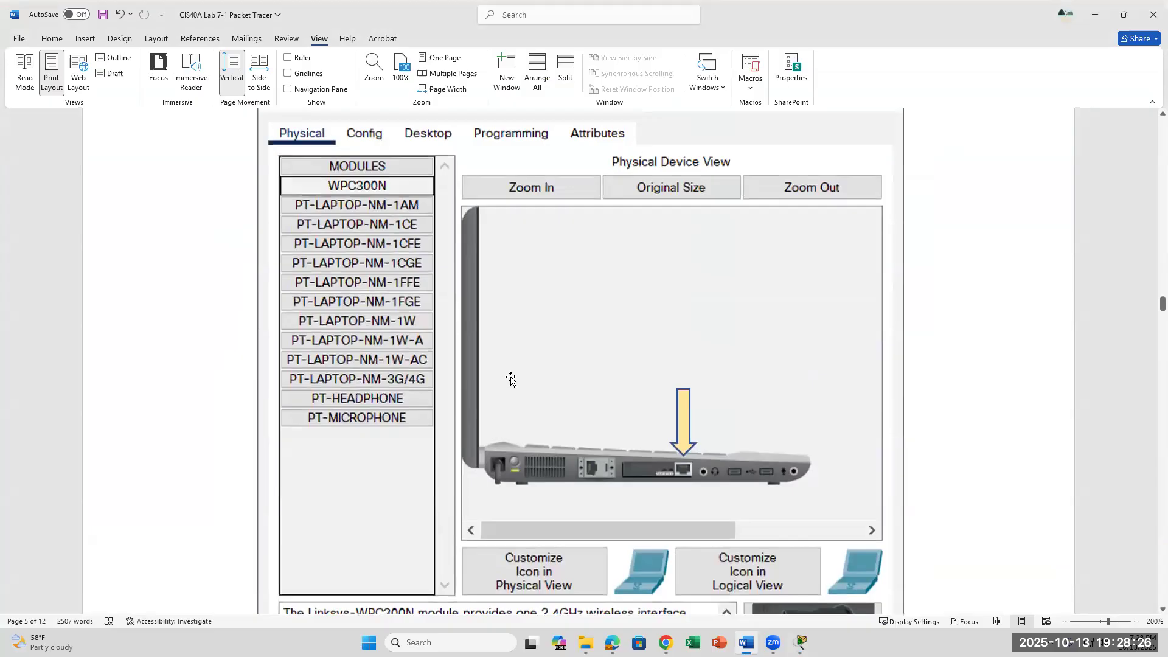
{"action": "scroll", "coordinate": [710, 605], "scroll_direction": "up", "scroll_amount": 7}
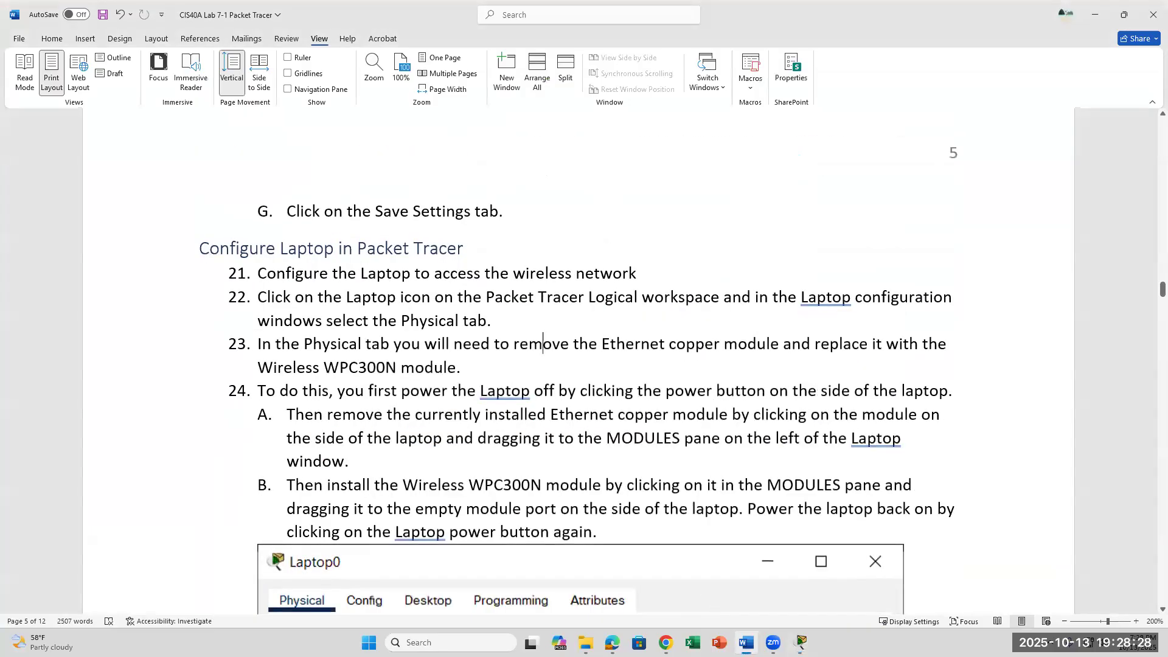
{"action": "left_click", "coordinate": [801, 643]}
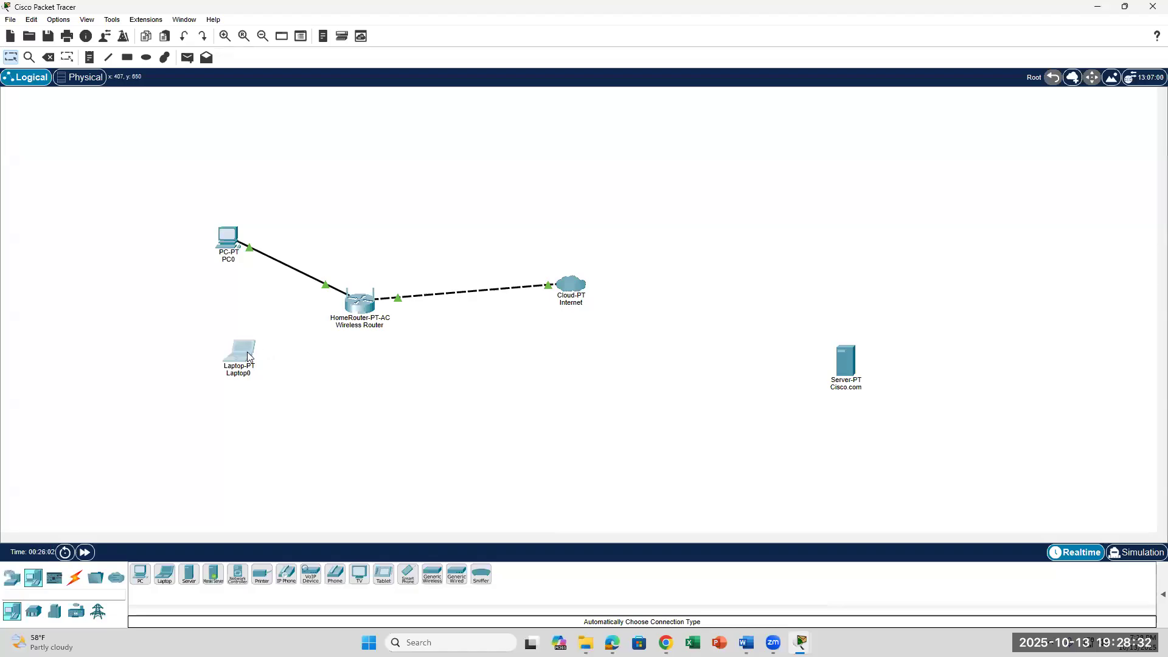
Open Laptop0's Physical view, consult the lab steps, then bring Laptop0's window back.
{"action": "left_click", "coordinate": [249, 357]}
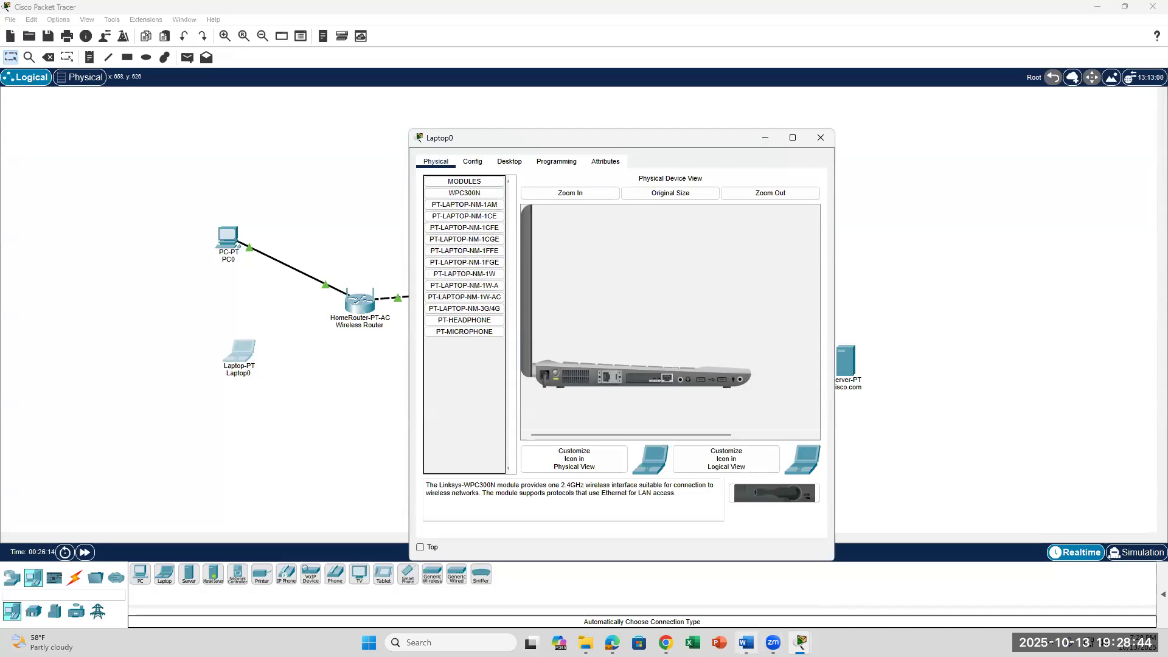
{"action": "key", "text": "alt+Tab"}
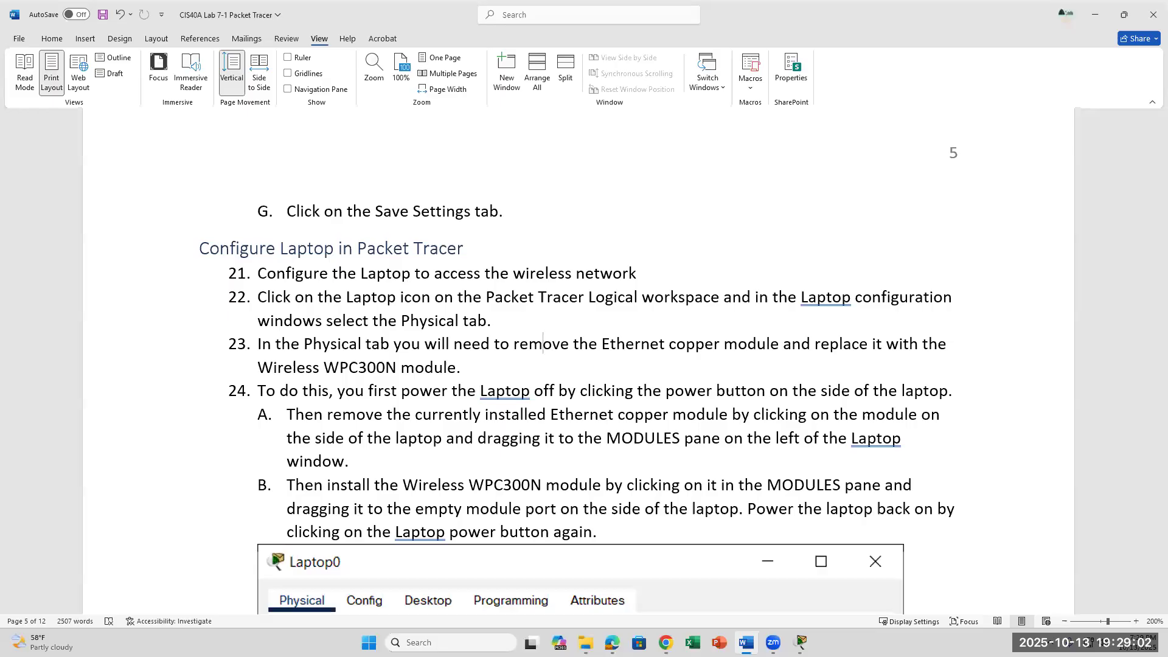
{"action": "mouse_move", "coordinate": [808, 636]}
{"action": "left_click", "coordinate": [850, 599]}
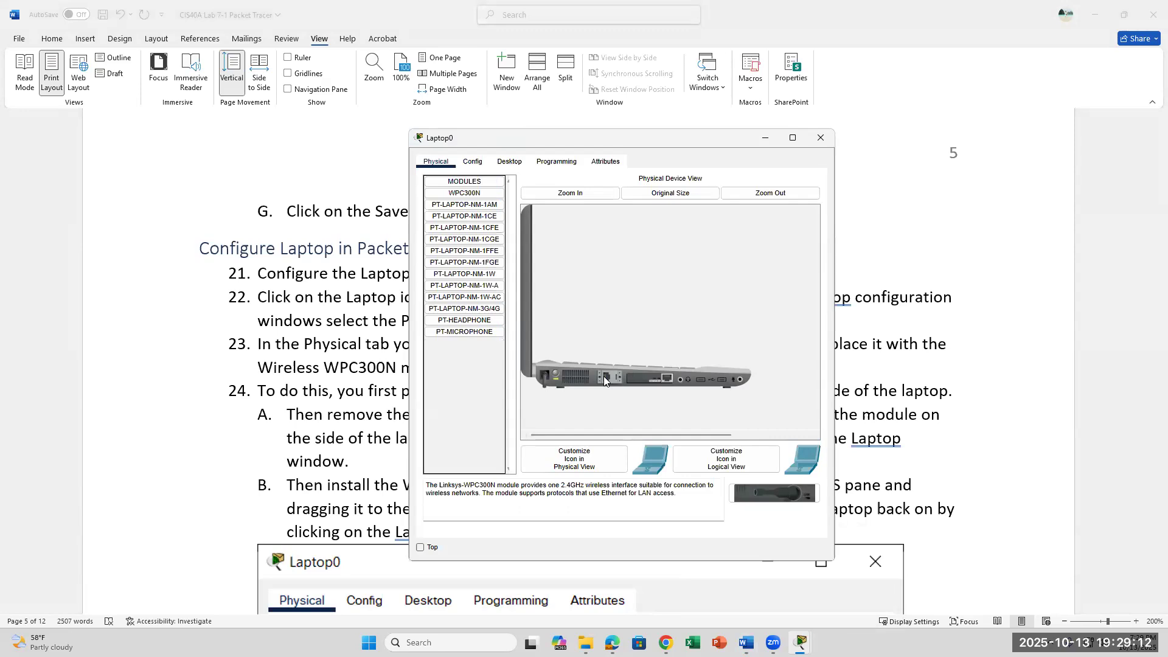
Attempt swapping Laptop0's module for WPC300N and check step 23's Wireless WPC300N instruction.
{"action": "left_click_drag", "start_coordinate": [604, 376], "coordinate": [585, 324]}
{"action": "scroll", "coordinate": [588, 310], "scroll_direction": "down", "scroll_amount": 3}
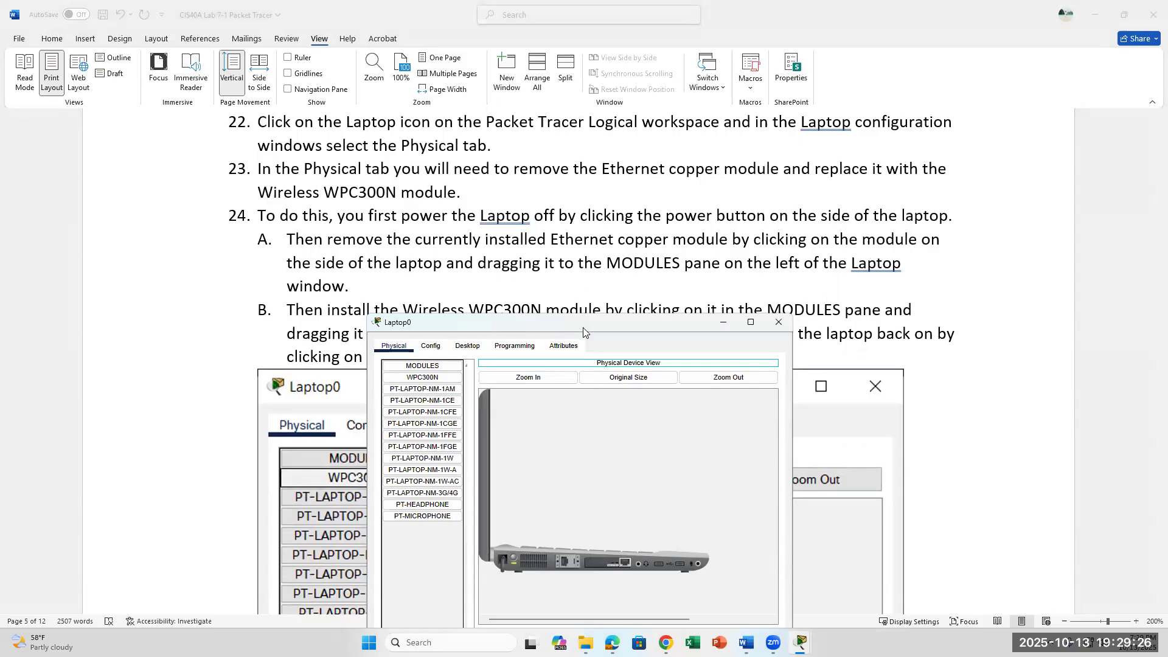
{"action": "left_click_drag", "start_coordinate": [582, 331], "coordinate": [792, 213]}
{"action": "left_click_drag", "start_coordinate": [632, 259], "coordinate": [785, 442]}
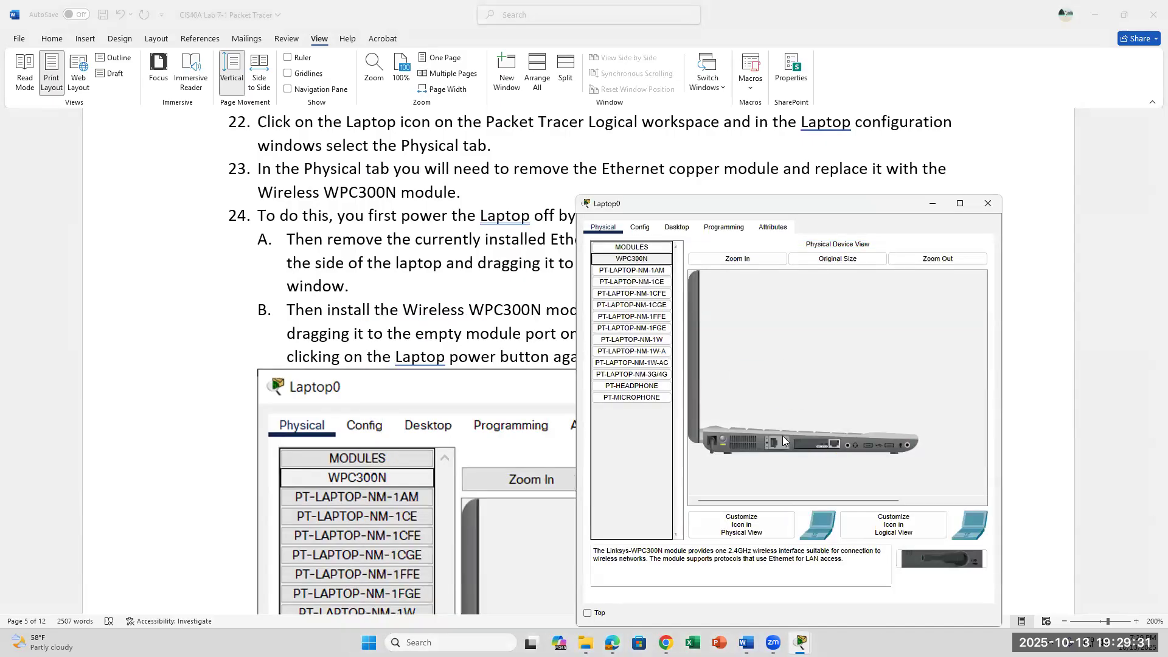
{"action": "left_click", "coordinate": [832, 446]}
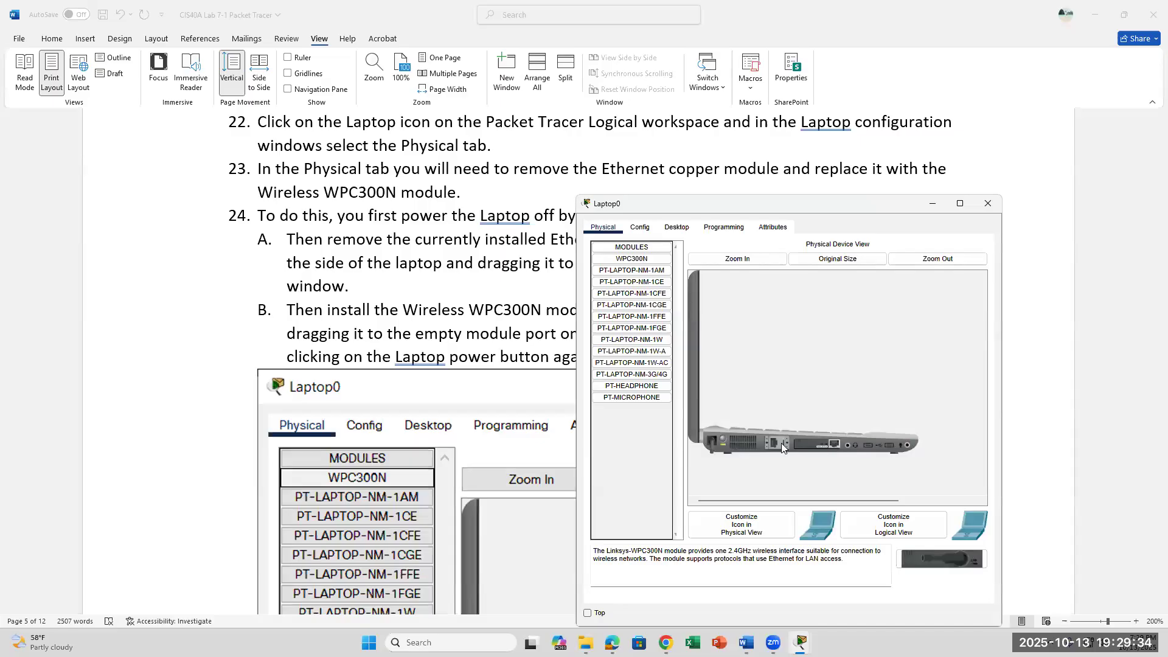
{"action": "left_click", "coordinate": [645, 250]}
{"action": "left_click", "coordinate": [641, 261]}
{"action": "left_click", "coordinate": [271, 199]}
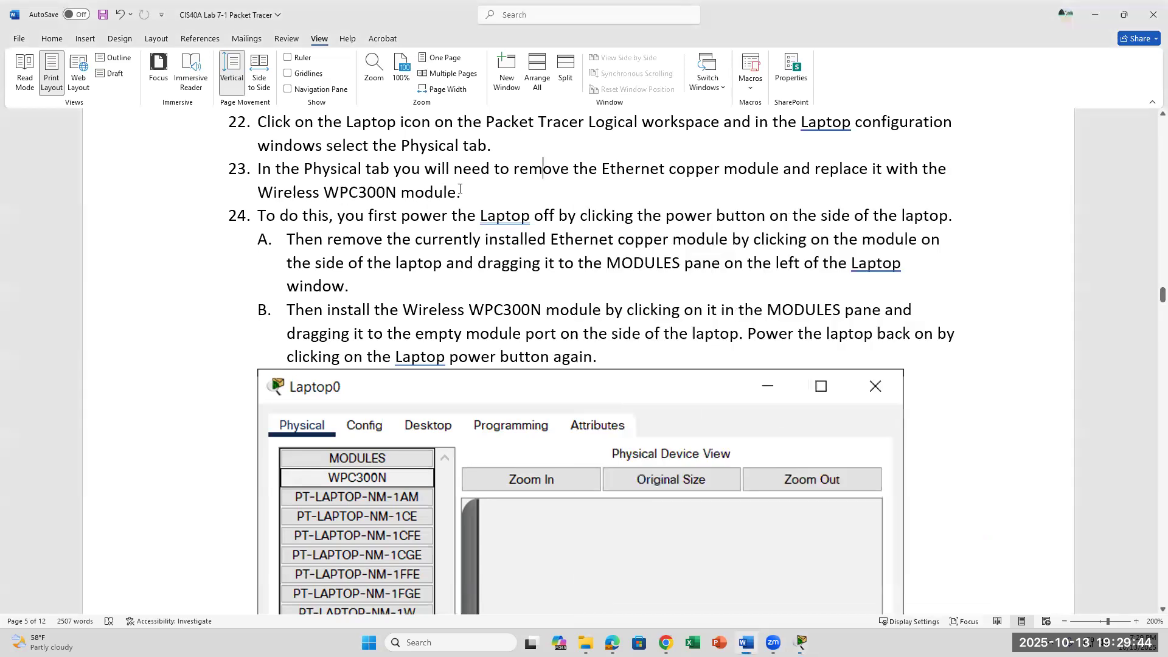
{"action": "left_click_drag", "start_coordinate": [462, 193], "coordinate": [314, 200]}
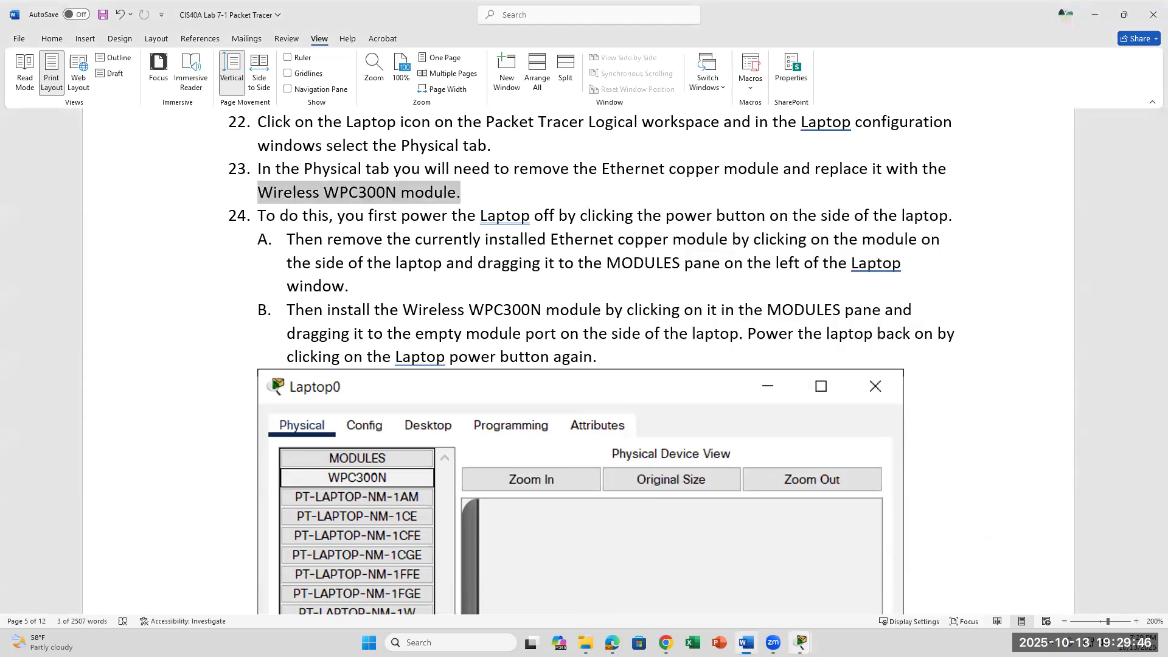
{"action": "left_click", "coordinate": [801, 643]}
{"action": "left_click", "coordinate": [847, 589]}
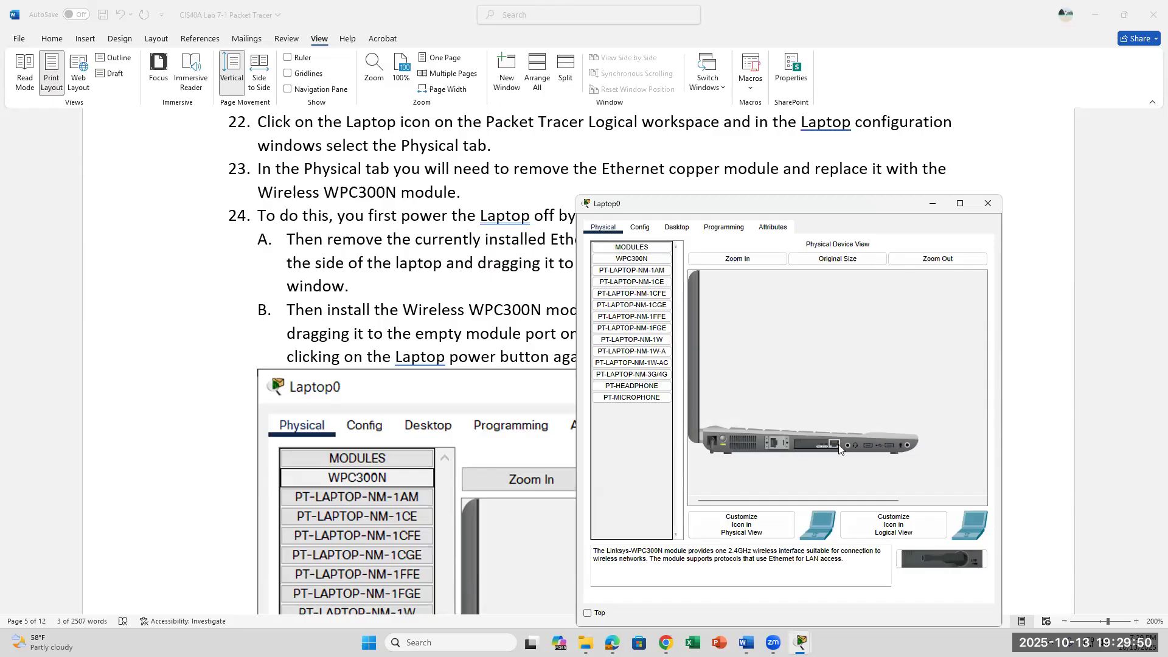
Power Laptop0 off and pull its Ethernet copper module out into the modules list.
{"action": "left_click", "coordinate": [604, 229]}
{"action": "left_click", "coordinate": [620, 250]}
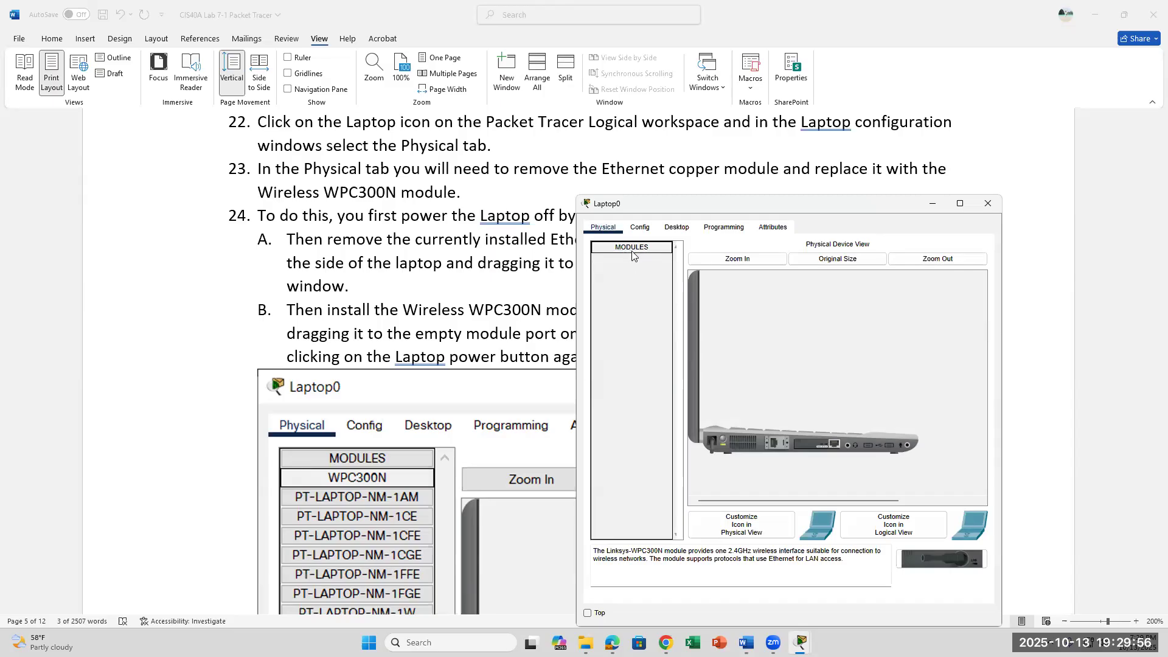
{"action": "left_click", "coordinate": [633, 250]}
{"action": "left_click_drag", "start_coordinate": [807, 440], "coordinate": [638, 444]}
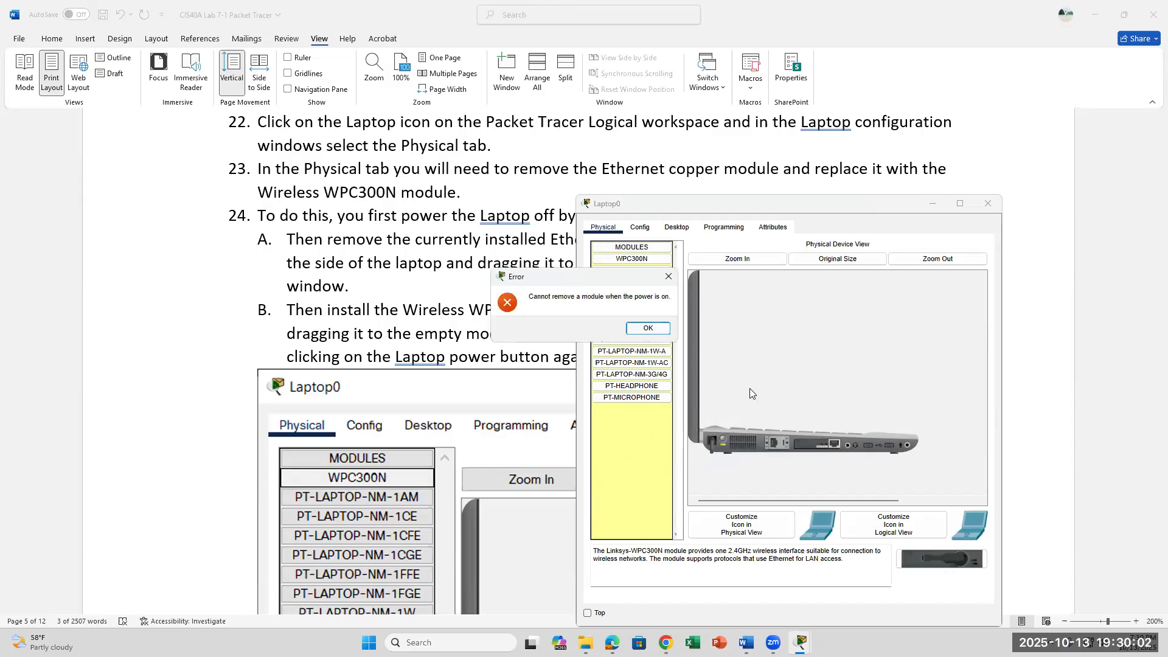
{"action": "key", "text": "Return"}
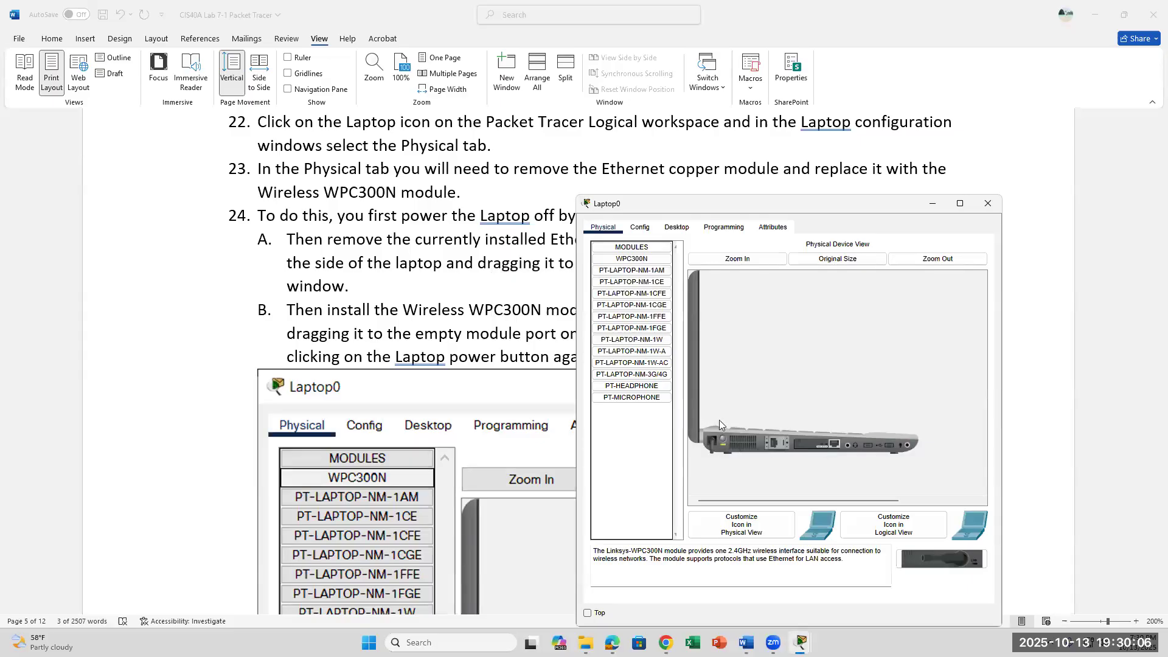
{"action": "left_click", "coordinate": [724, 440]}
{"action": "left_click_drag", "start_coordinate": [723, 442], "coordinate": [630, 440]}
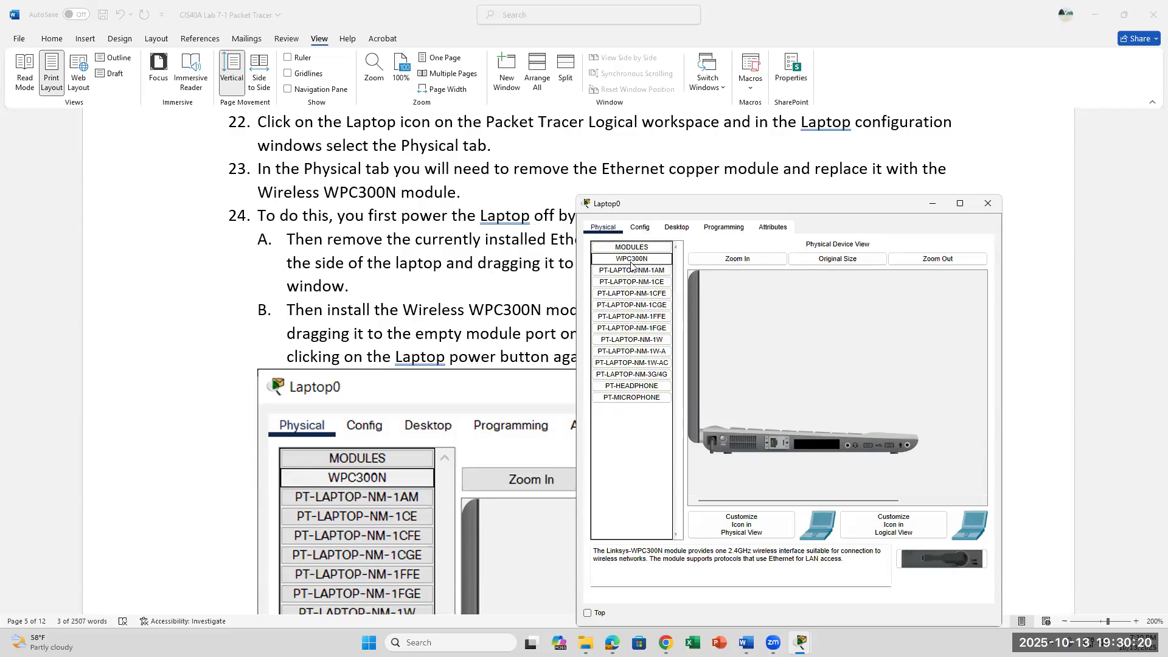
Fit the WPC300N wireless module into Laptop0's empty side slot and power the laptop on.
{"action": "left_click_drag", "start_coordinate": [633, 264], "coordinate": [806, 447]}
{"action": "left_click_drag", "start_coordinate": [830, 440], "coordinate": [675, 449]}
{"action": "left_click_drag", "start_coordinate": [611, 261], "coordinate": [828, 448]}
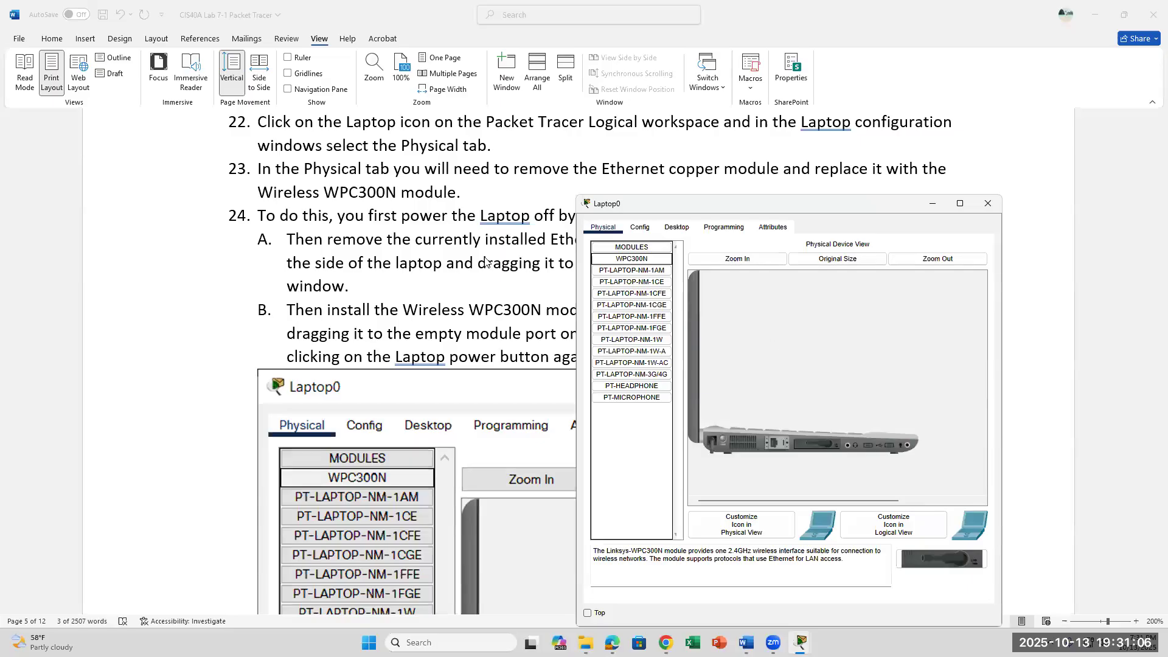
{"action": "scroll", "coordinate": [485, 261], "scroll_direction": "down", "scroll_amount": 2}
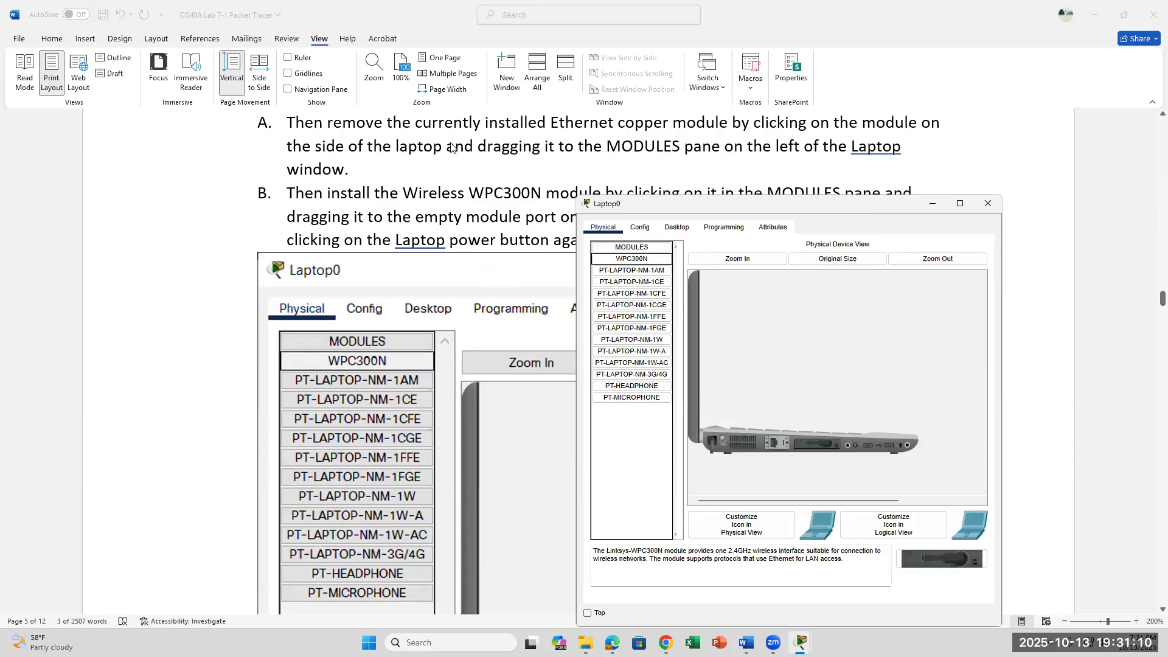
{"action": "scroll", "coordinate": [451, 146], "scroll_direction": "down", "scroll_amount": 3}
{"action": "scroll", "coordinate": [450, 147], "scroll_direction": "up", "scroll_amount": 2}
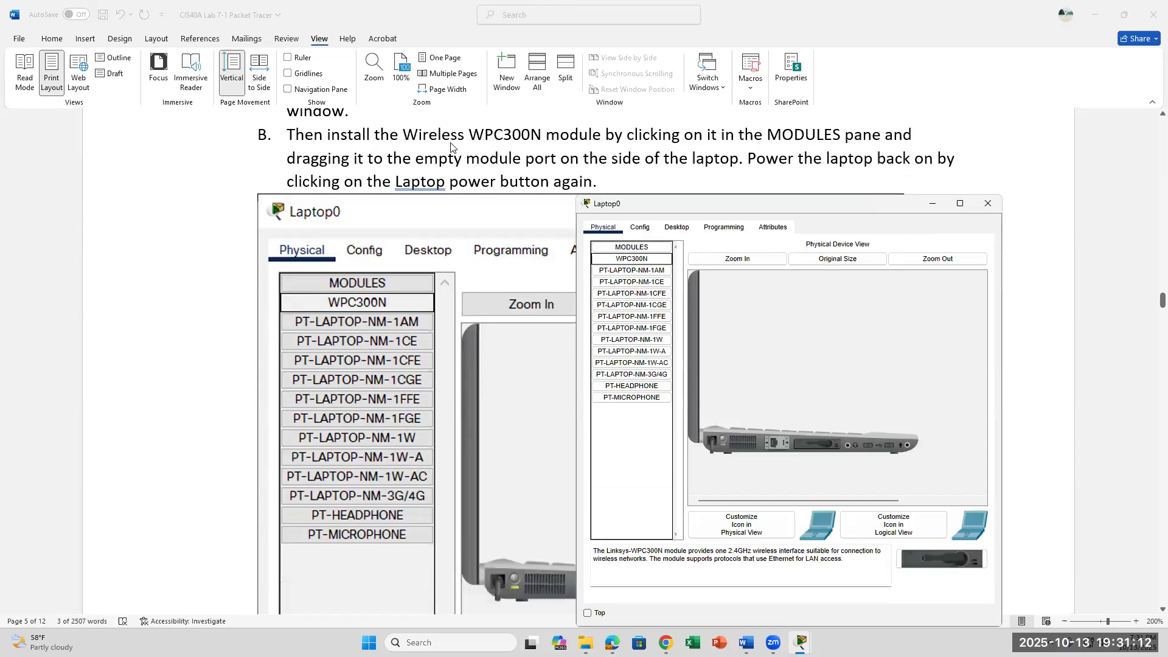
{"action": "left_click", "coordinate": [722, 440]}
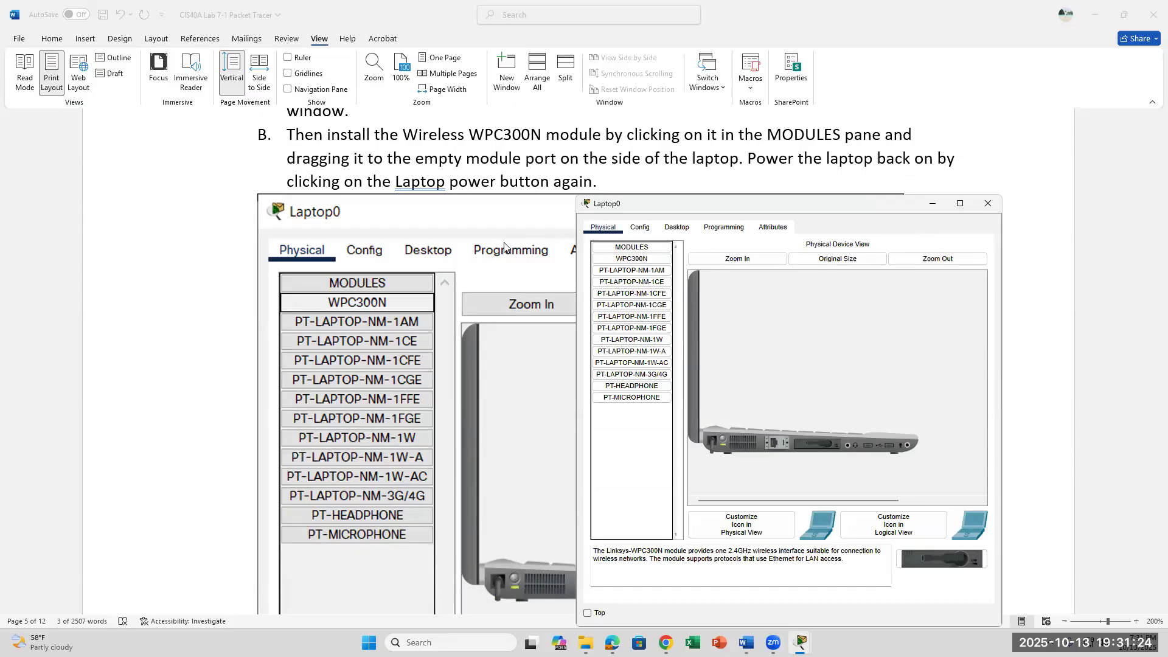
{"action": "scroll", "coordinate": [504, 242], "scroll_direction": "down", "scroll_amount": 6}
{"action": "scroll", "coordinate": [504, 244], "scroll_direction": "down", "scroll_amount": 5}
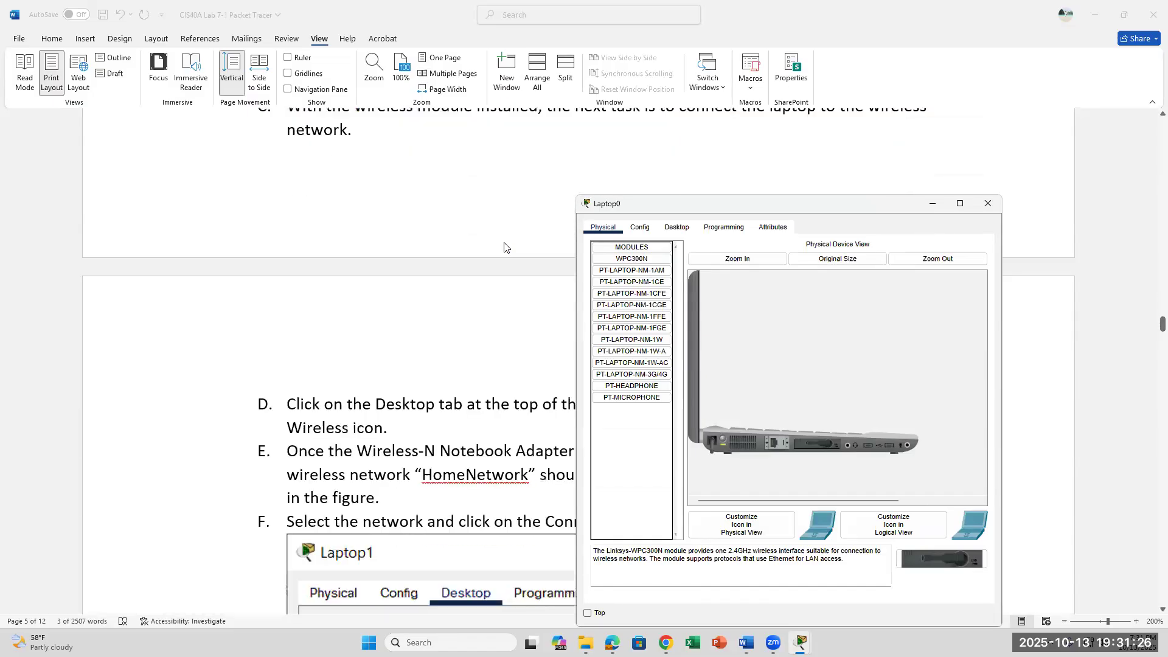
Scroll the Word guide to steps D–F and move the Laptop0 window off the instructions.
{"action": "scroll", "coordinate": [504, 247], "scroll_direction": "up", "scroll_amount": 1}
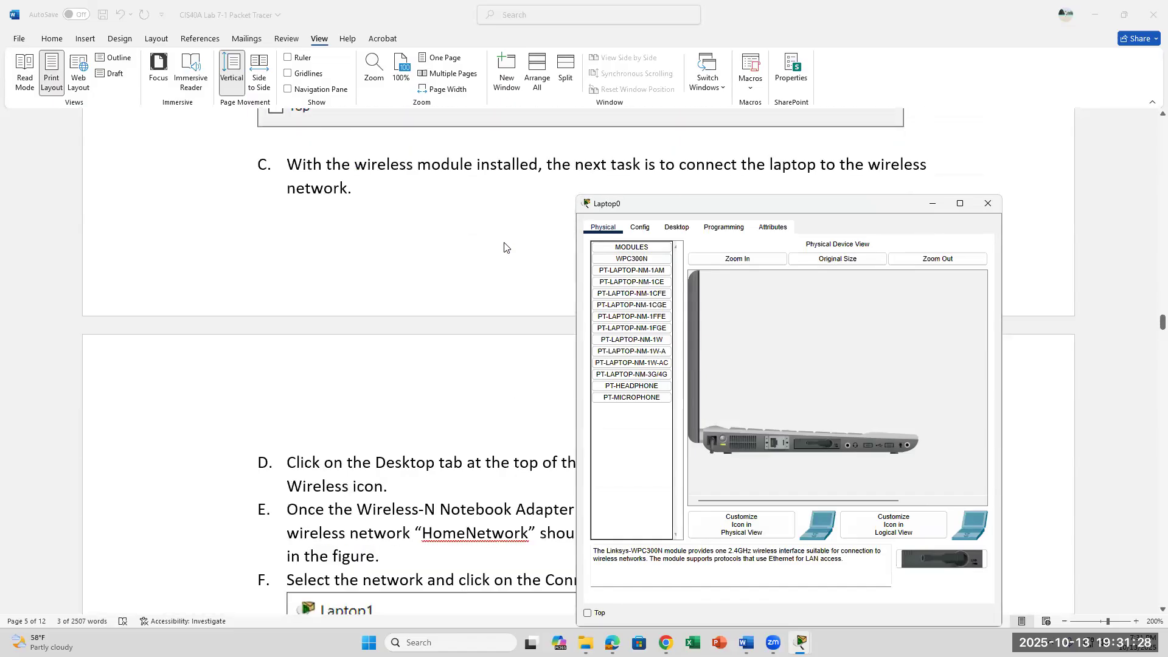
{"action": "scroll", "coordinate": [504, 247], "scroll_direction": "down", "scroll_amount": 3}
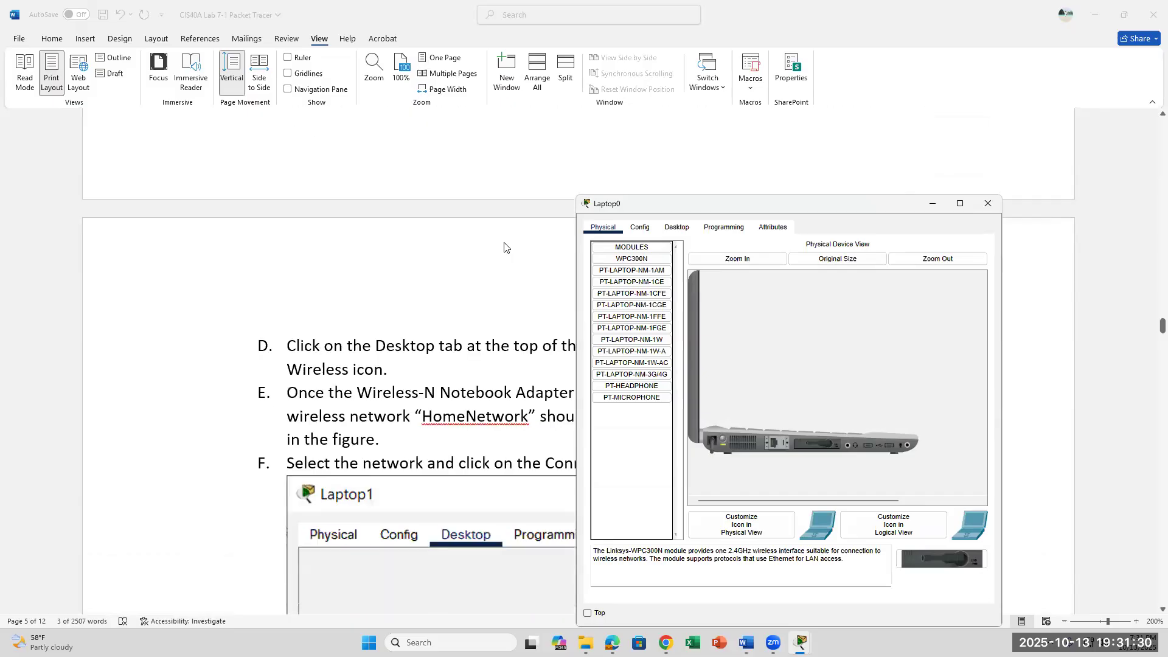
{"action": "scroll", "coordinate": [504, 247], "scroll_direction": "down", "scroll_amount": 3}
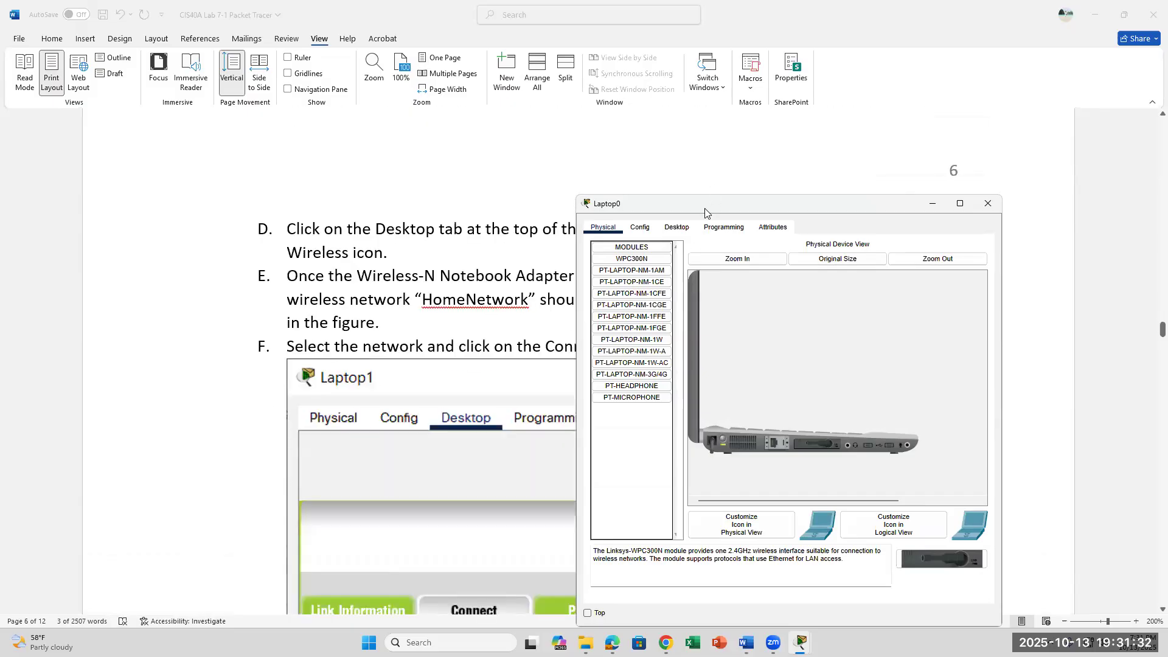
{"action": "left_click_drag", "start_coordinate": [705, 211], "coordinate": [740, 282]}
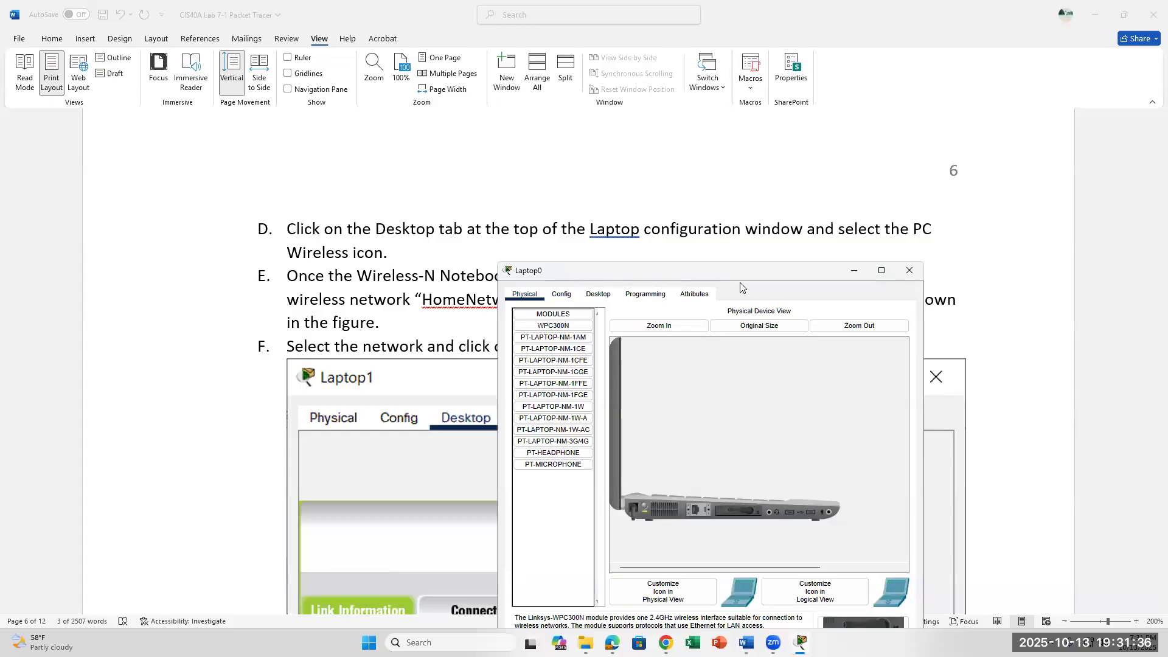
Bring up Laptop0's Desktop applications, including PC Wireless, beside the guide.
{"action": "left_click", "coordinate": [561, 295]}
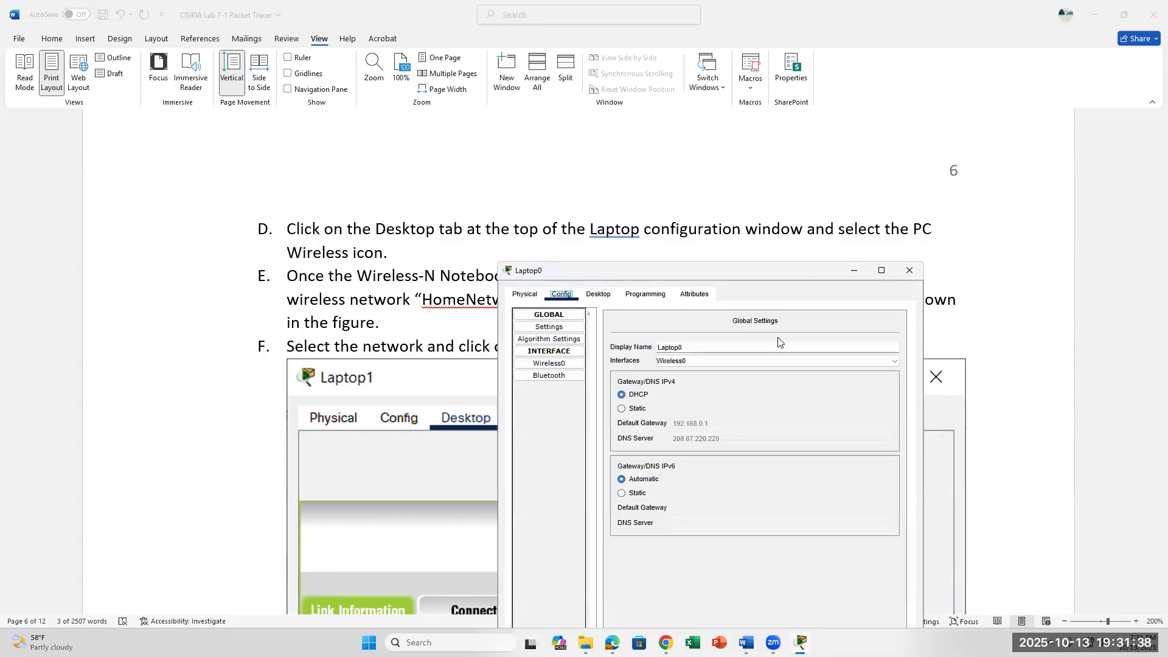
{"action": "left_click", "coordinate": [526, 295]}
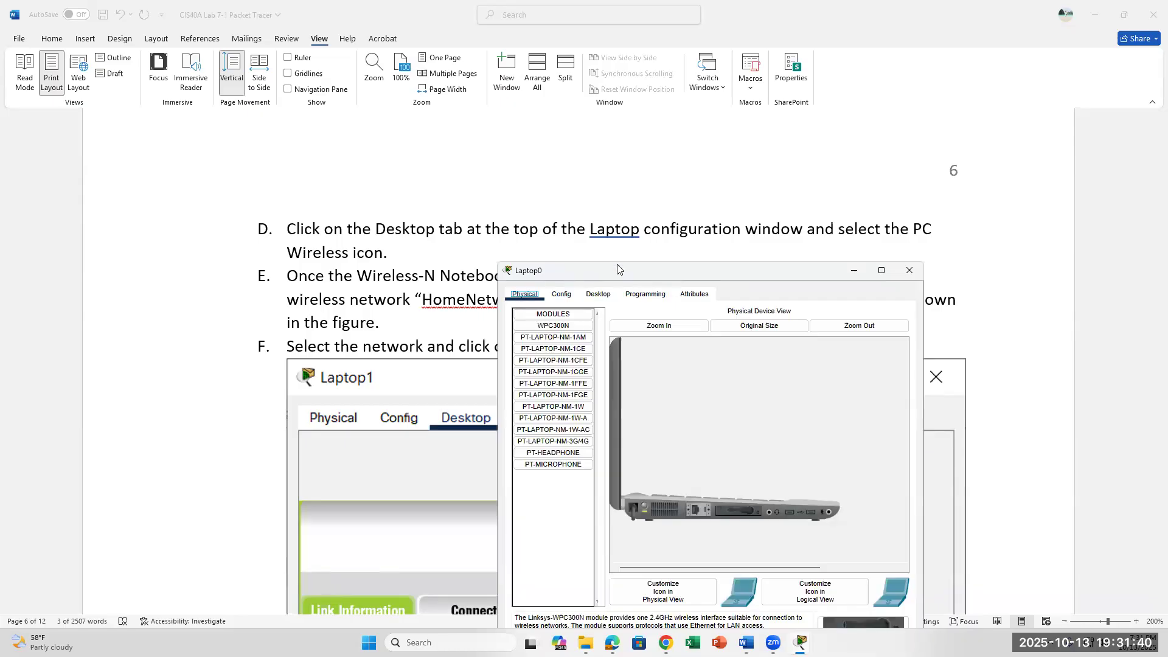
{"action": "scroll", "coordinate": [475, 250], "scroll_direction": "up", "scroll_amount": 5}
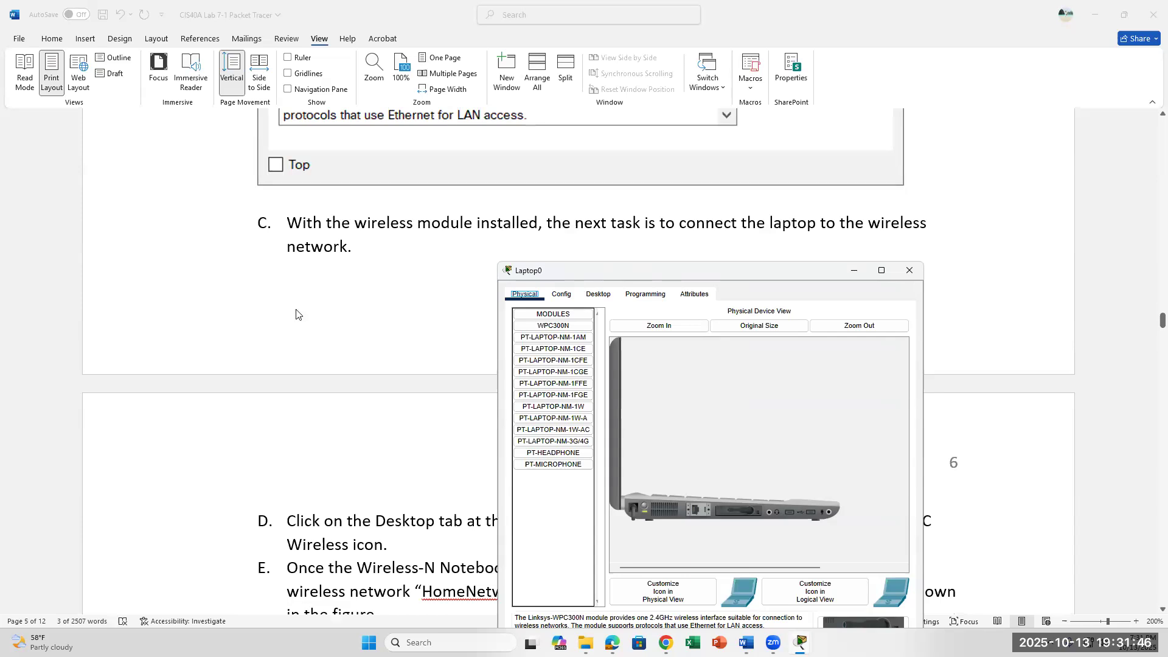
{"action": "scroll", "coordinate": [296, 313], "scroll_direction": "down", "scroll_amount": 4}
{"action": "scroll", "coordinate": [296, 313], "scroll_direction": "down", "scroll_amount": 2}
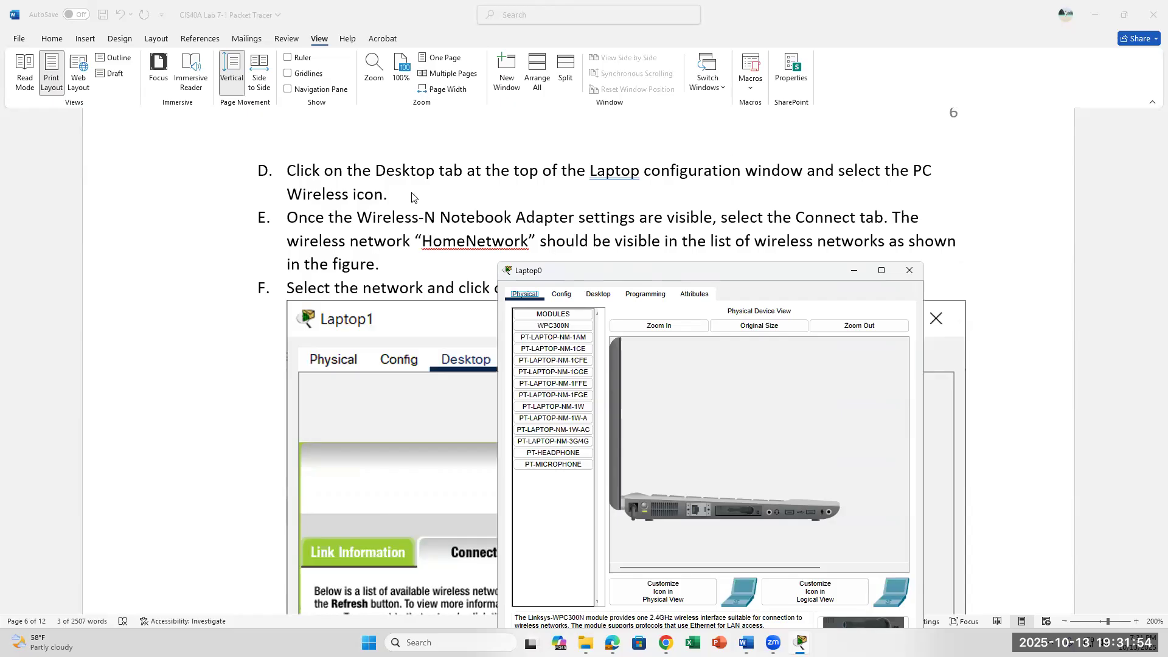
{"action": "left_click", "coordinate": [598, 294]}
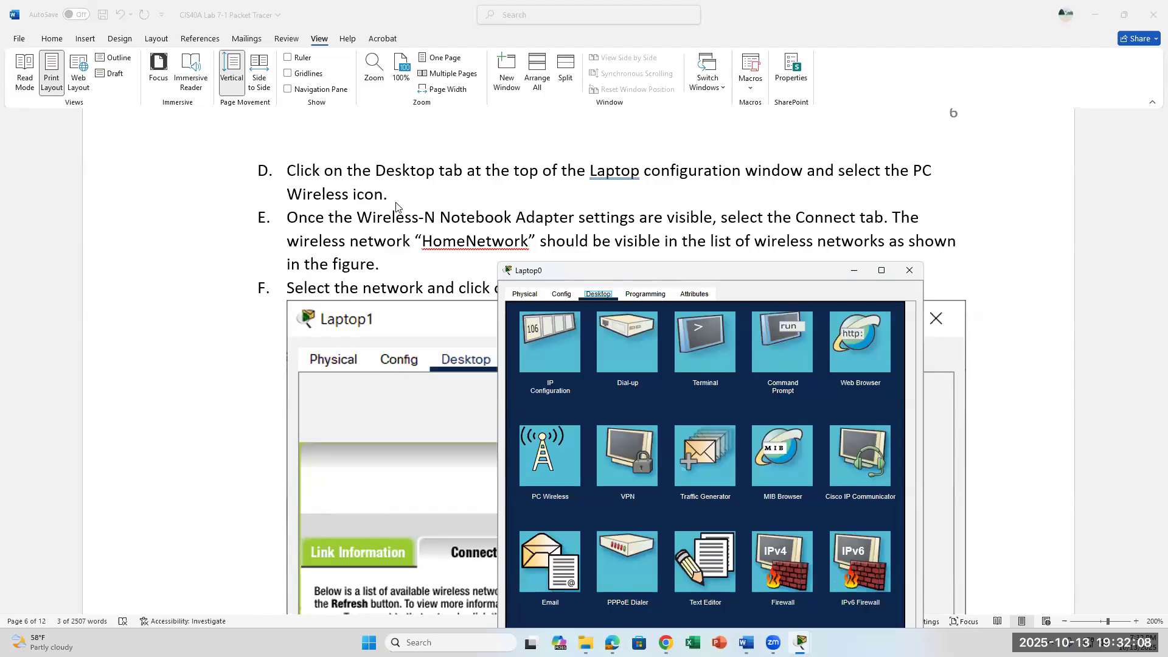
Launch Laptop0's PC Wireless monitor and move its window clear of the guide.
{"action": "left_click", "coordinate": [538, 463]}
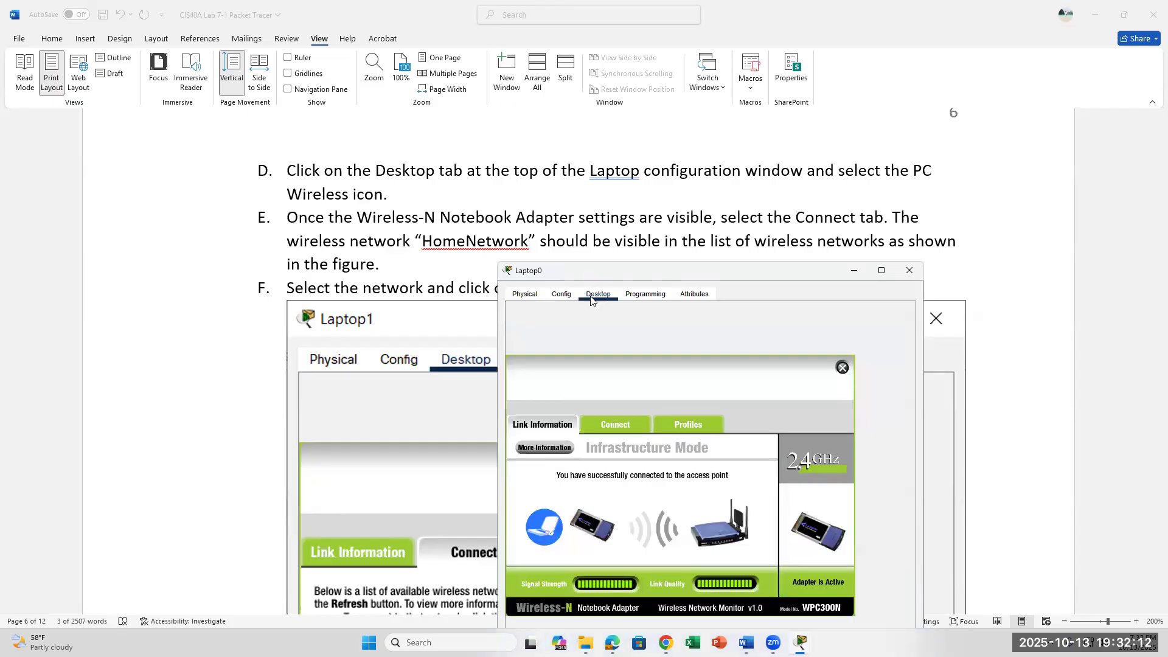
{"action": "scroll", "coordinate": [401, 306], "scroll_direction": "down", "scroll_amount": 1}
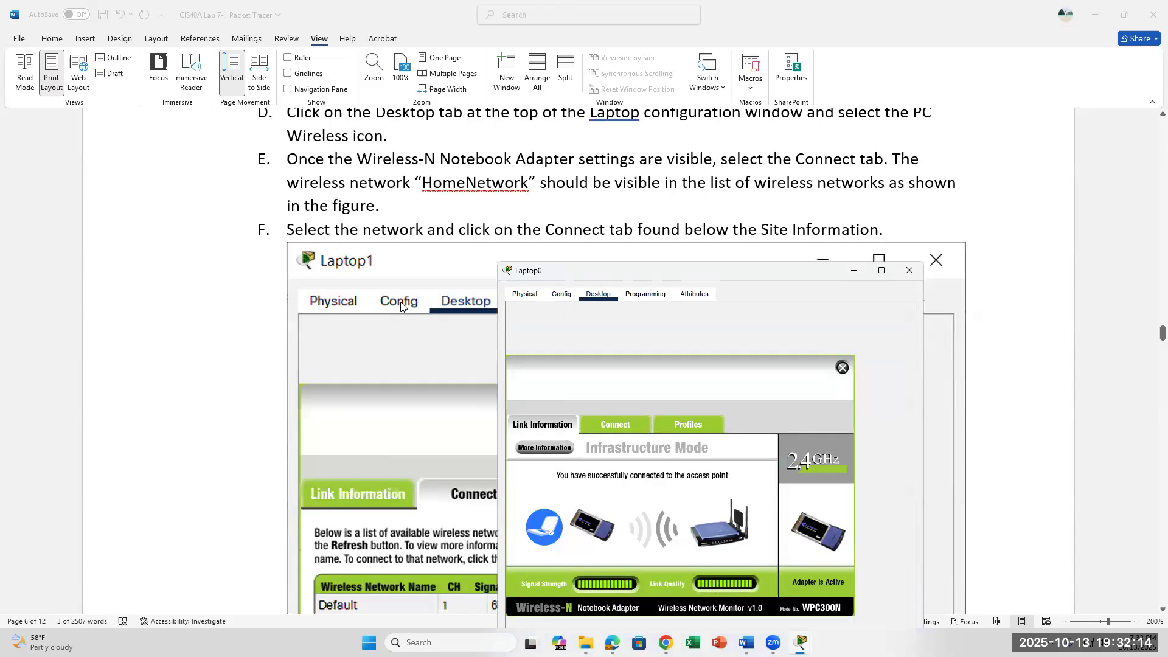
{"action": "scroll", "coordinate": [401, 306], "scroll_direction": "down", "scroll_amount": 2}
{"action": "scroll", "coordinate": [400, 306], "scroll_direction": "down", "scroll_amount": 3}
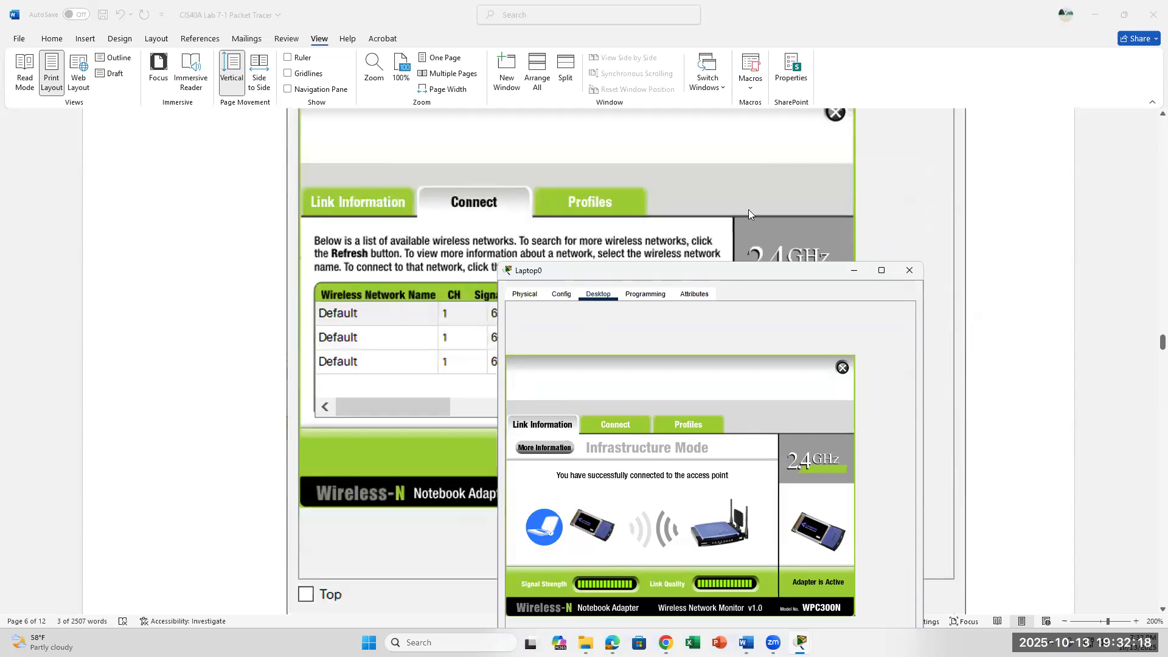
{"action": "left_click_drag", "start_coordinate": [560, 271], "coordinate": [739, 162]}
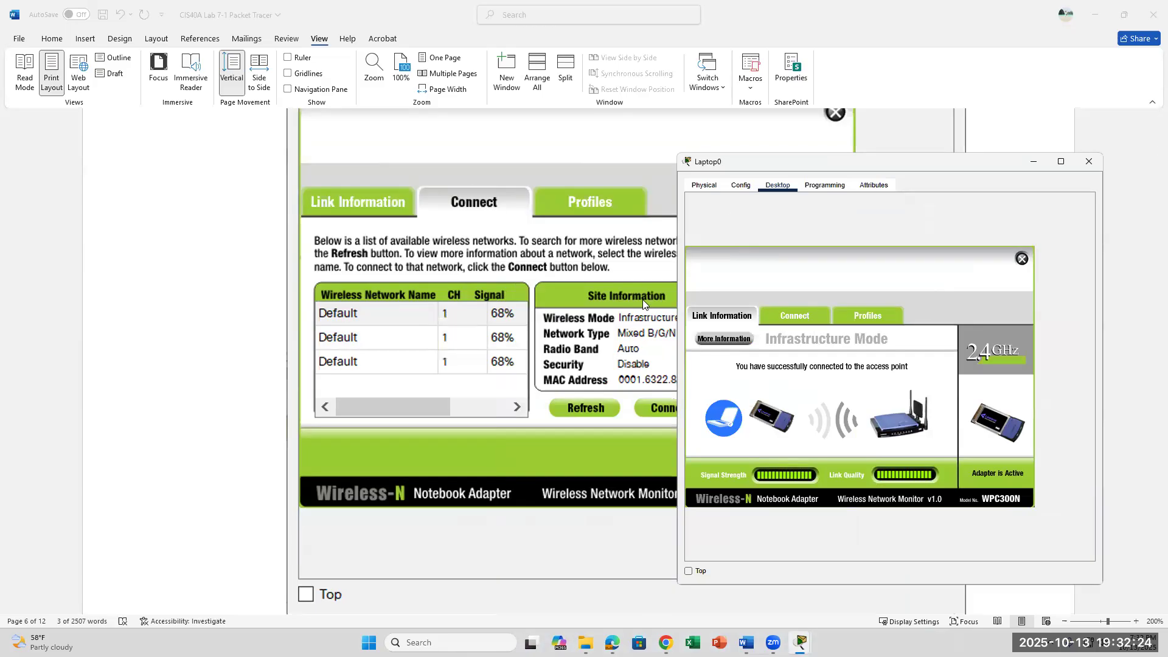
List available wireless networks and select HomeNetwork at 97% signal.
{"action": "left_click", "coordinate": [790, 312]}
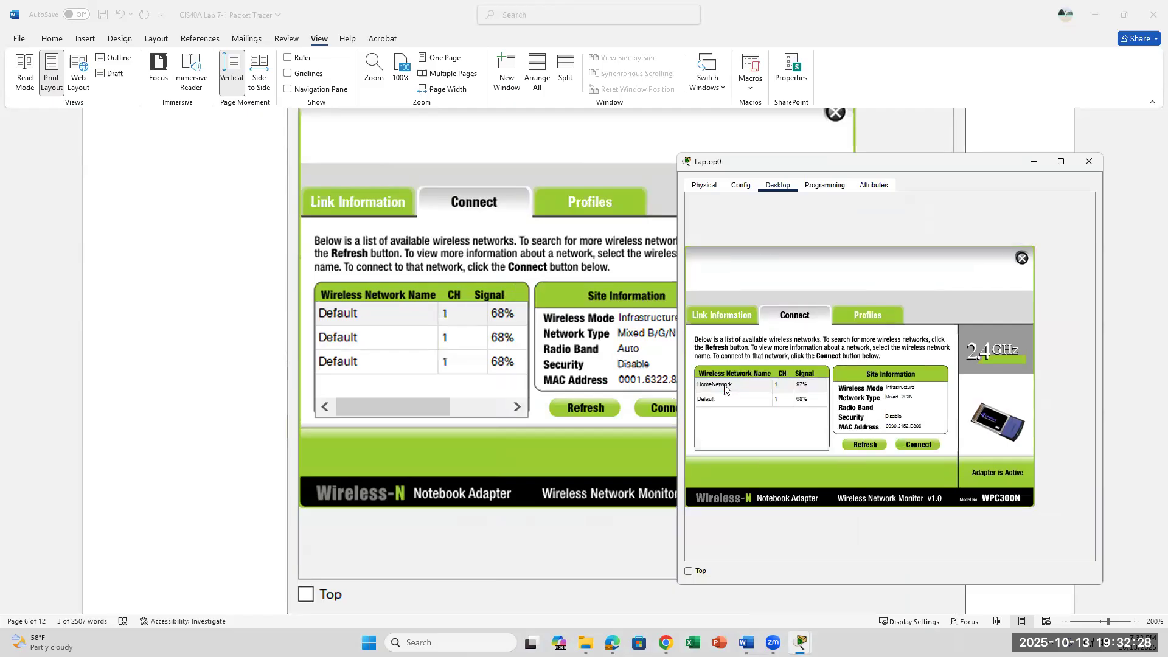
{"action": "left_click", "coordinate": [725, 390]}
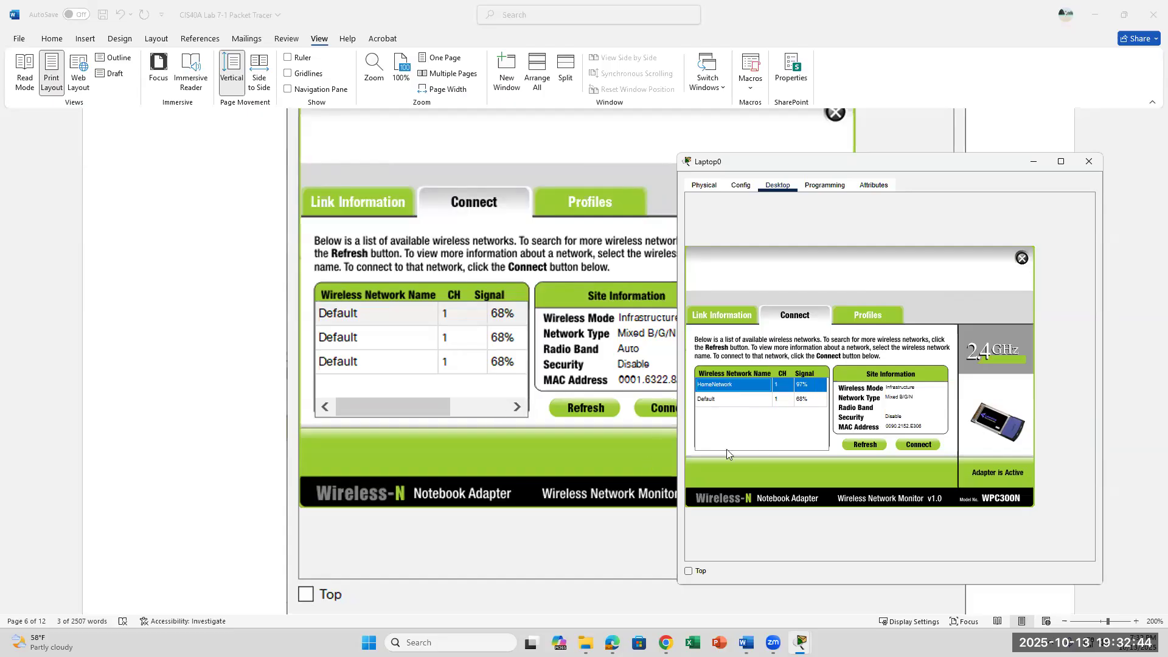
{"action": "scroll", "coordinate": [660, 438], "scroll_direction": "down", "scroll_amount": 3}
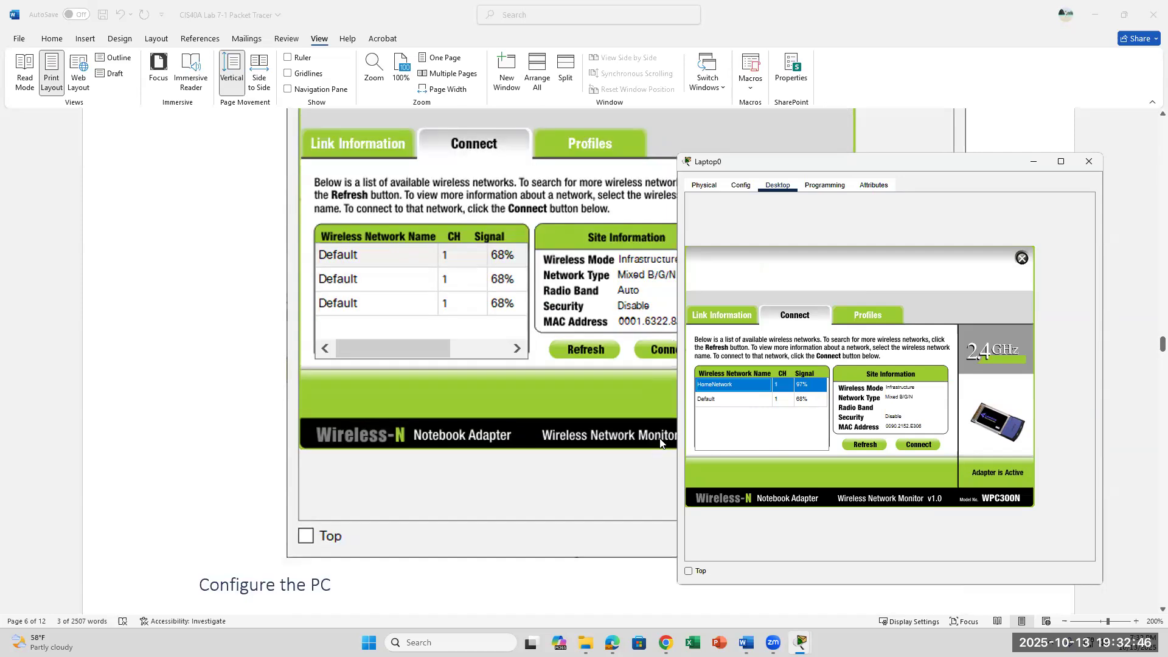
{"action": "scroll", "coordinate": [659, 438], "scroll_direction": "up", "scroll_amount": 3}
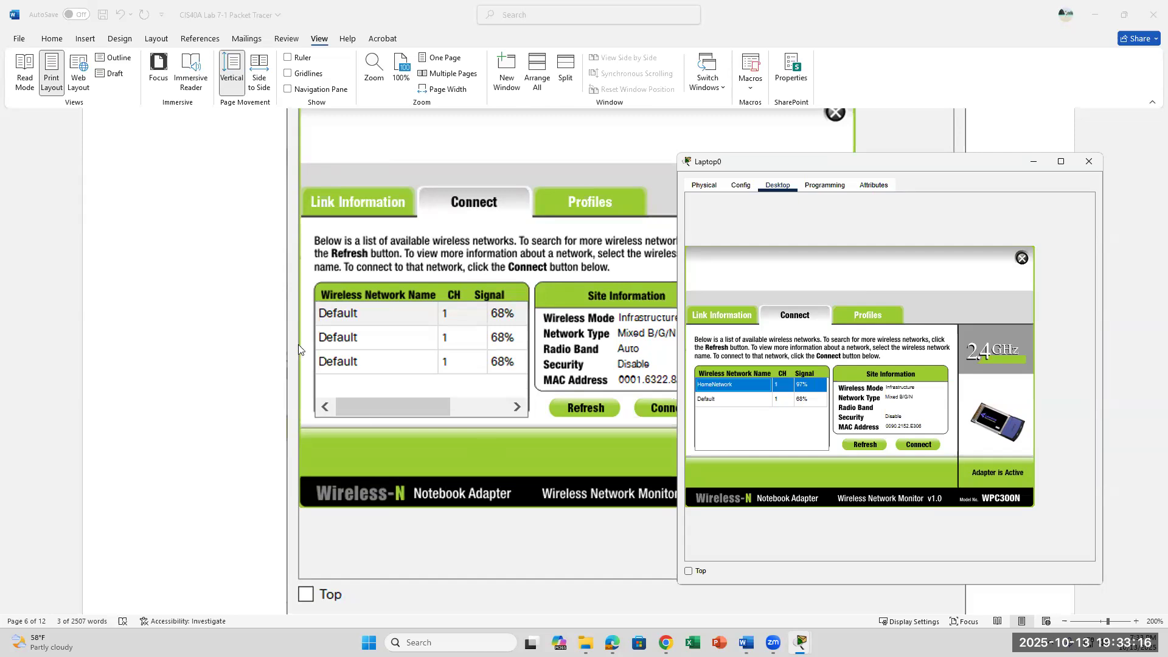
Review step F in the lab document, then return to the Packet Tracer workspace.
{"action": "scroll", "coordinate": [522, 455], "scroll_direction": "down", "scroll_amount": 2}
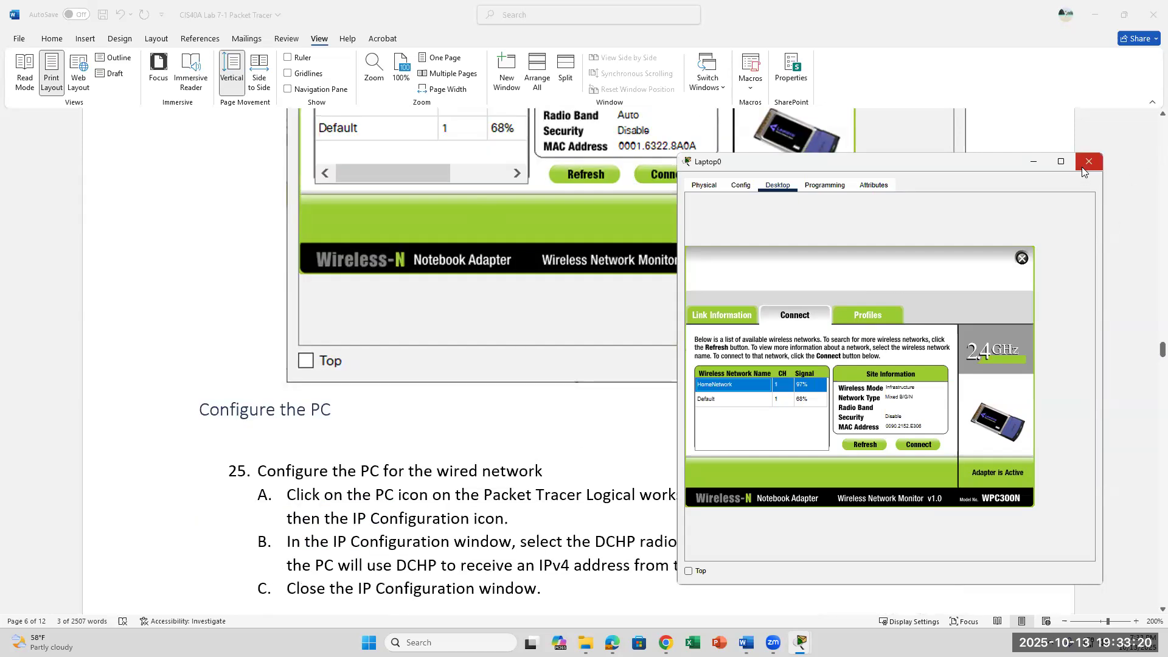
{"action": "left_click", "coordinate": [817, 292]}
{"action": "scroll", "coordinate": [817, 292], "scroll_direction": "up", "scroll_amount": 10}
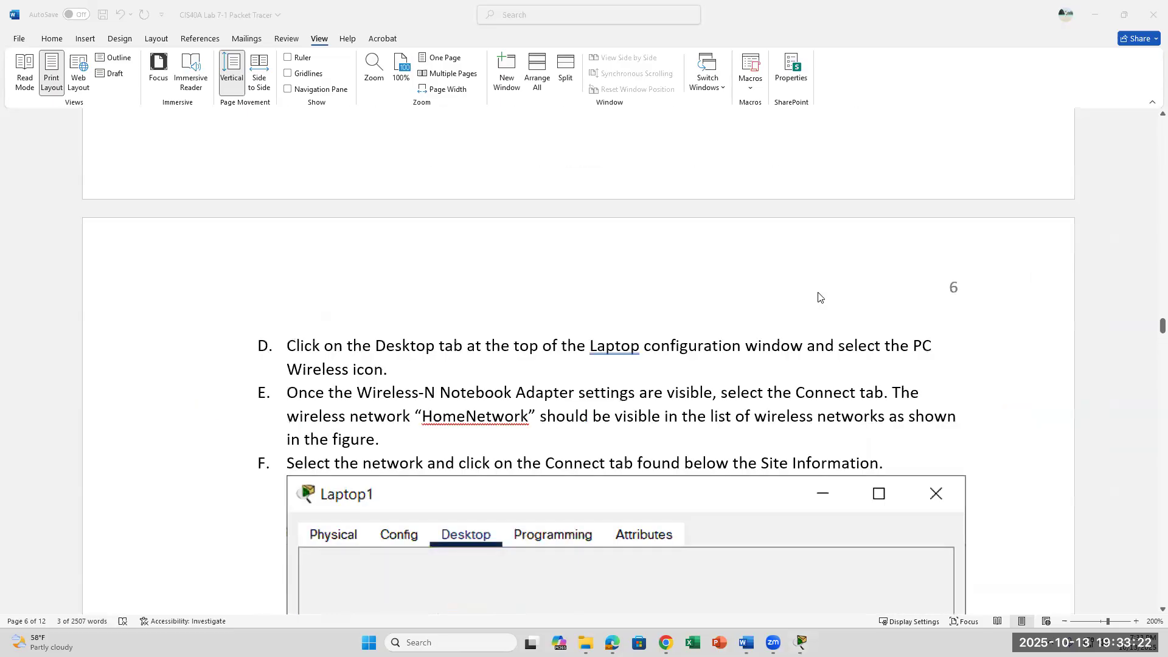
{"action": "left_click", "coordinate": [801, 642]}
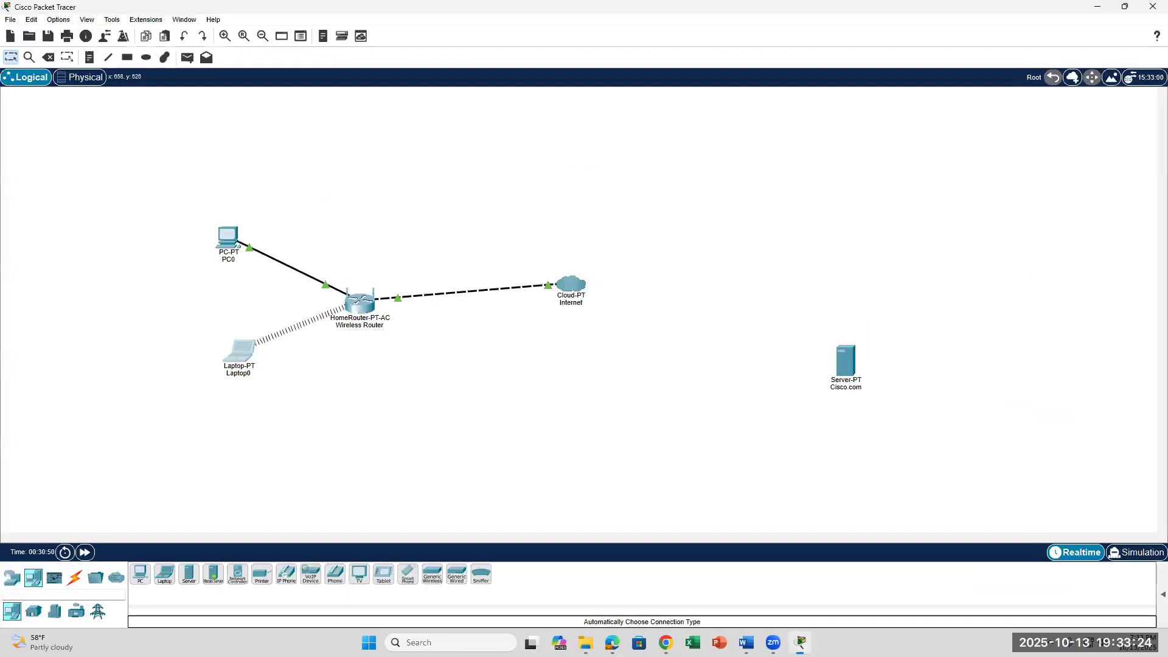
Connect Laptop0 to HomeNetwork through PC Wireless, then return to the lab document.
{"action": "left_click", "coordinate": [251, 354]}
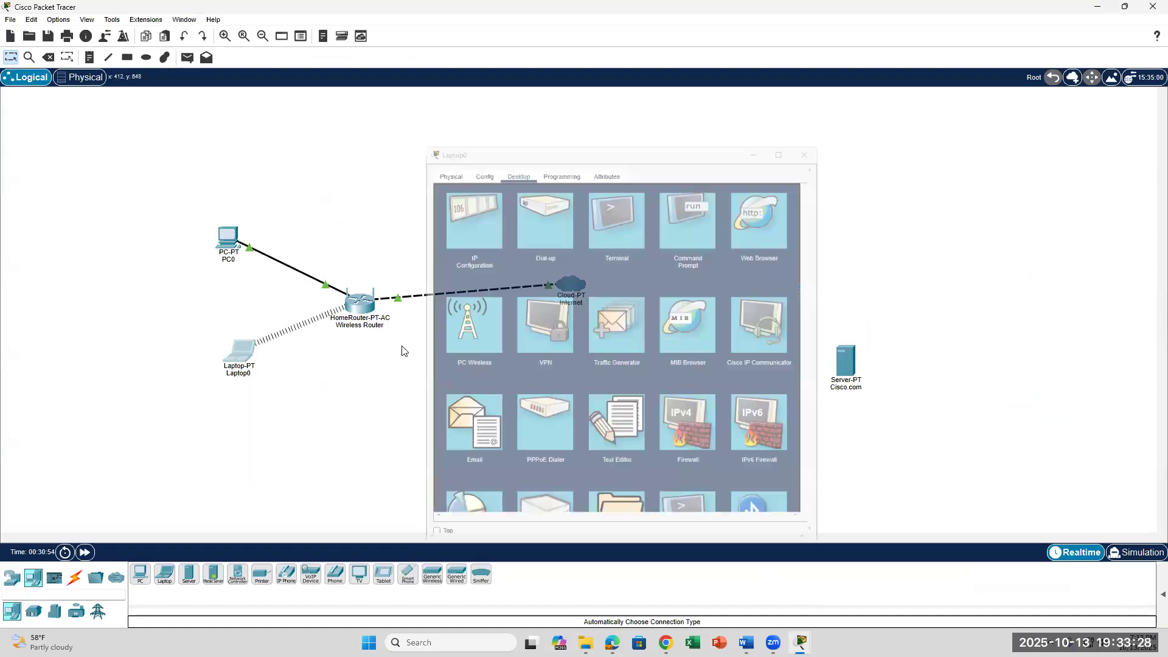
{"action": "left_click", "coordinate": [249, 353]}
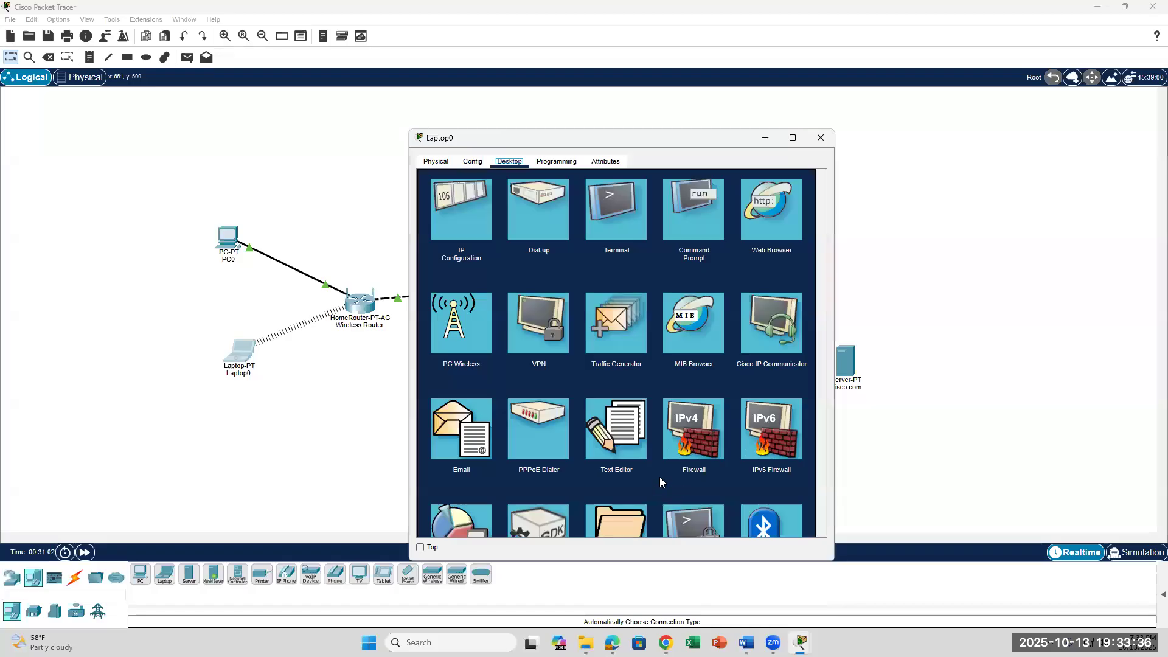
{"action": "left_click", "coordinate": [464, 334]}
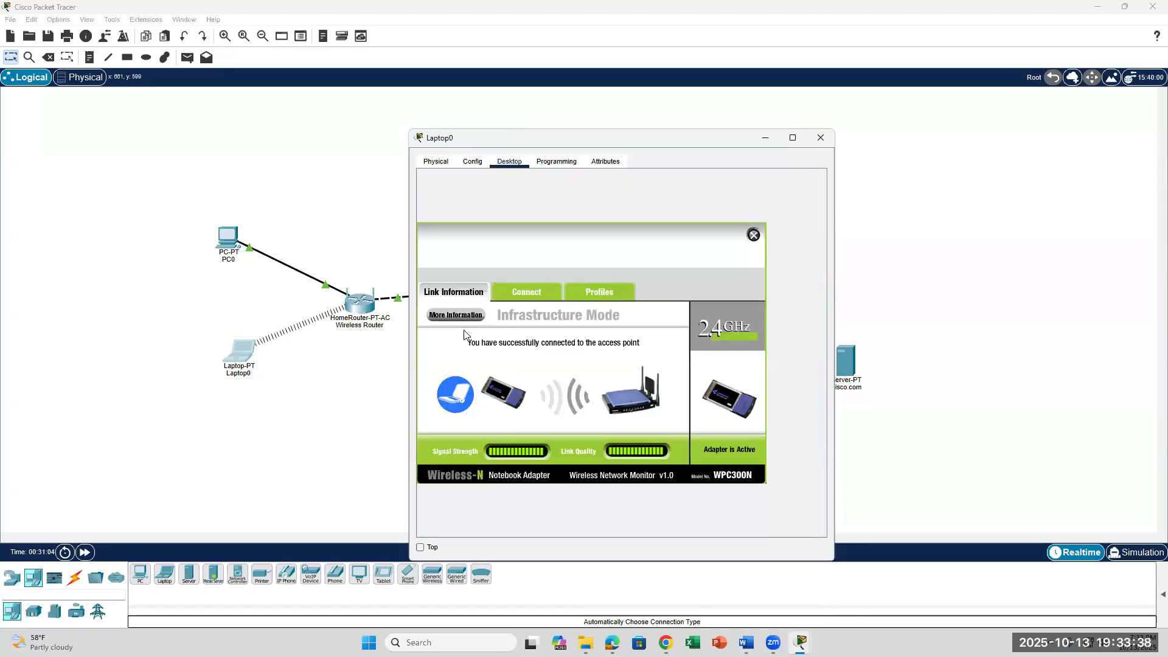
{"action": "left_click", "coordinate": [530, 291]}
{"action": "left_click", "coordinate": [467, 363]}
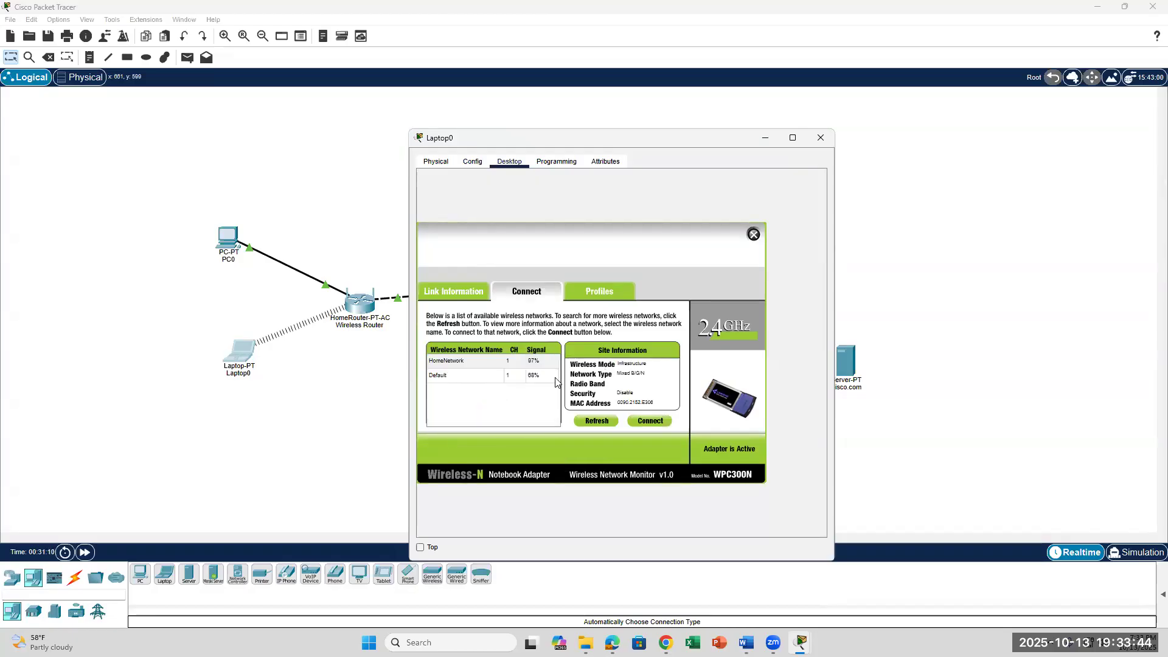
{"action": "left_click", "coordinate": [487, 367]}
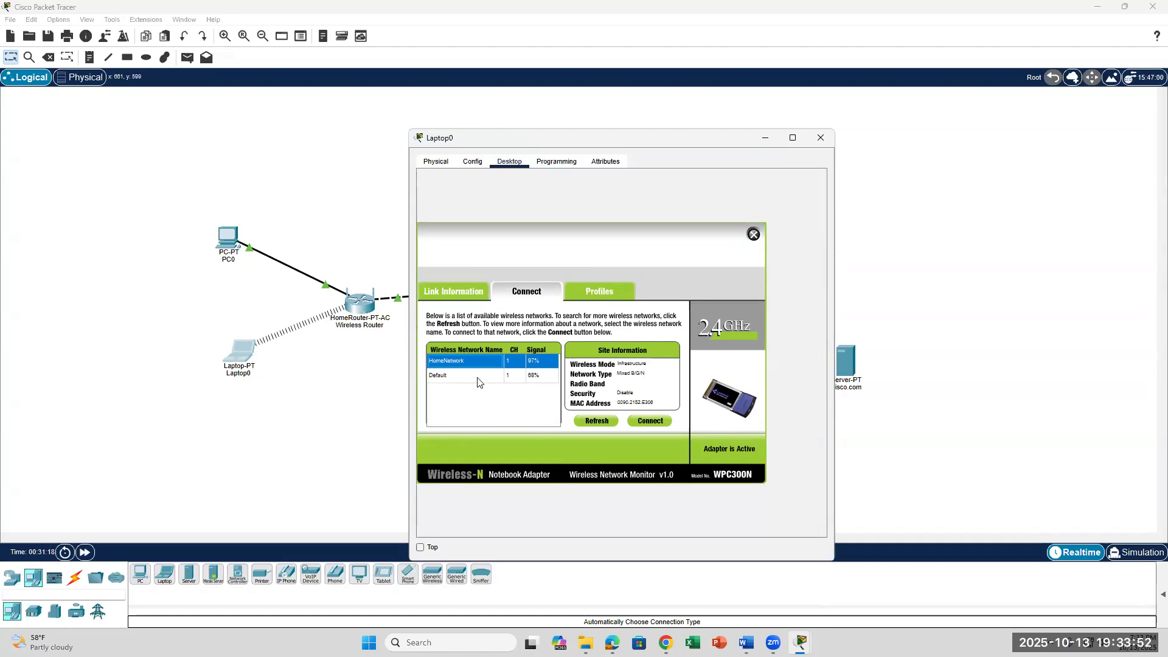
{"action": "left_click", "coordinate": [647, 422]}
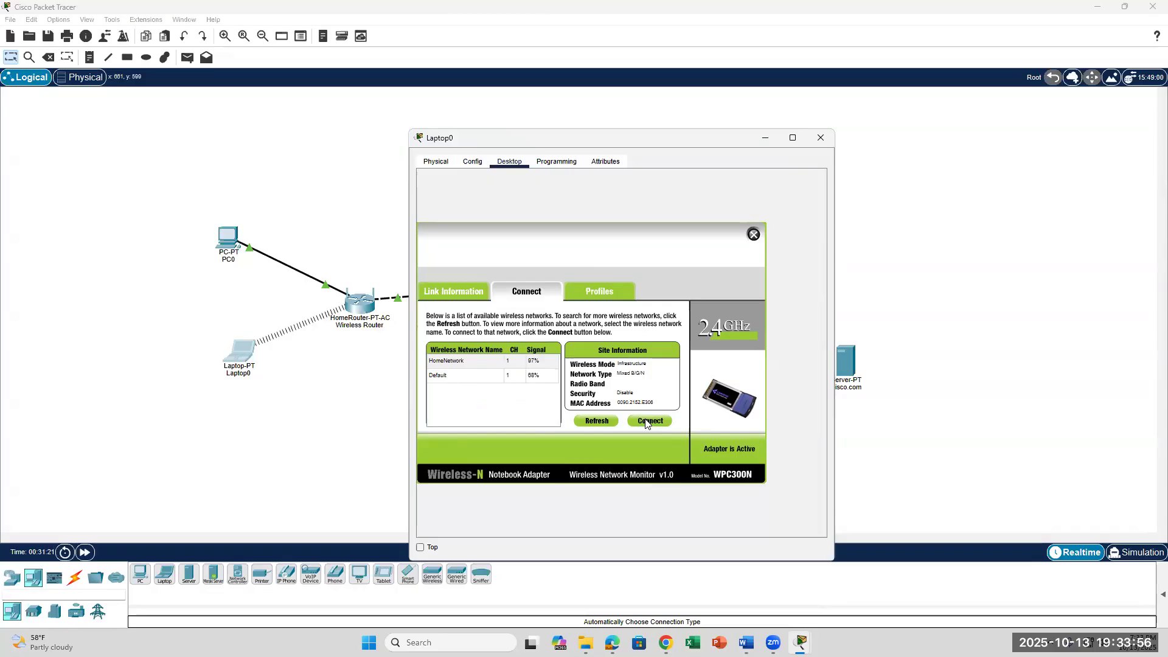
{"action": "left_click", "coordinate": [747, 643]}
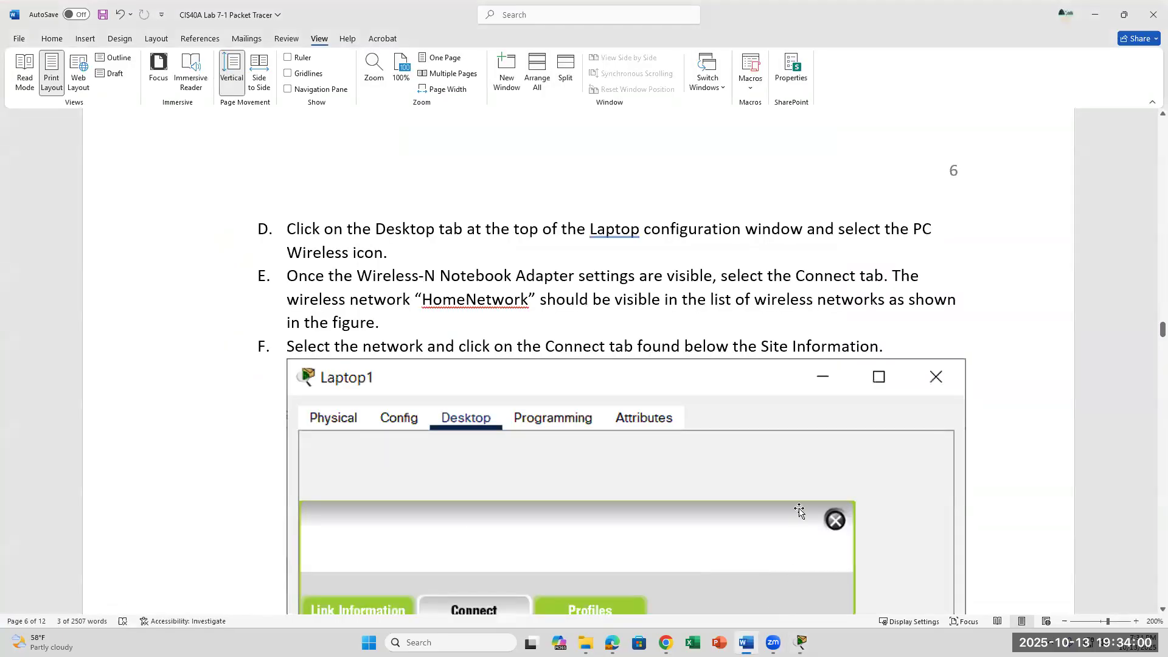
Scroll the lab document to step 25, configuring the PC for DHCP.
{"action": "scroll", "coordinate": [800, 511], "scroll_direction": "down", "scroll_amount": 15}
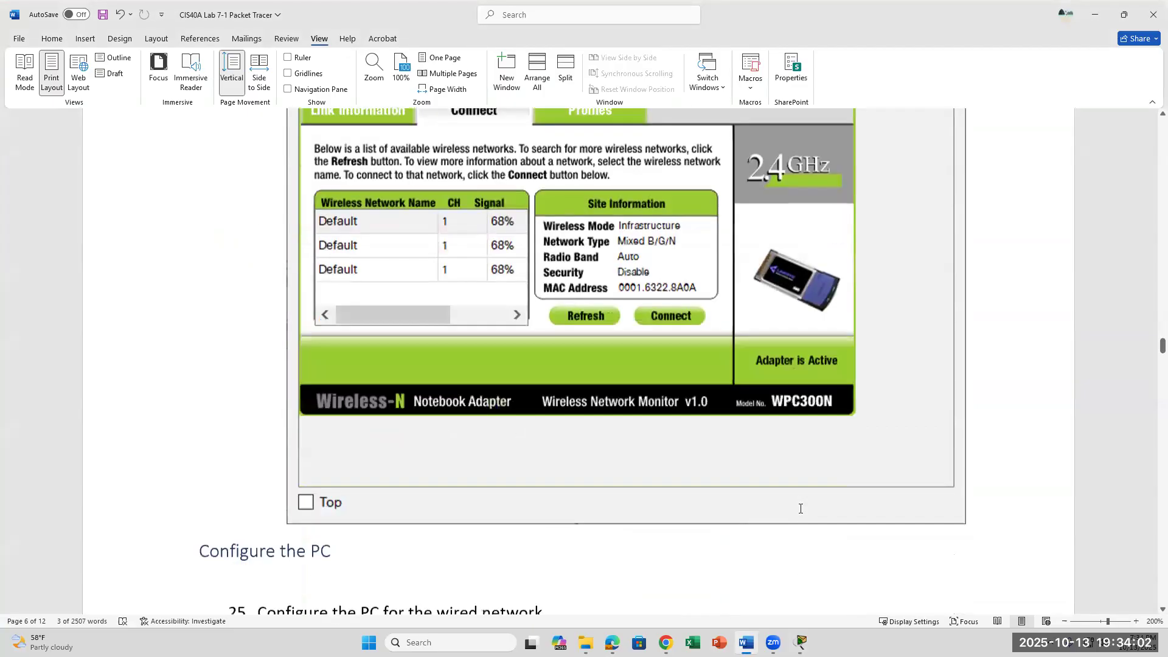
{"action": "scroll", "coordinate": [801, 509], "scroll_direction": "up", "scroll_amount": 1}
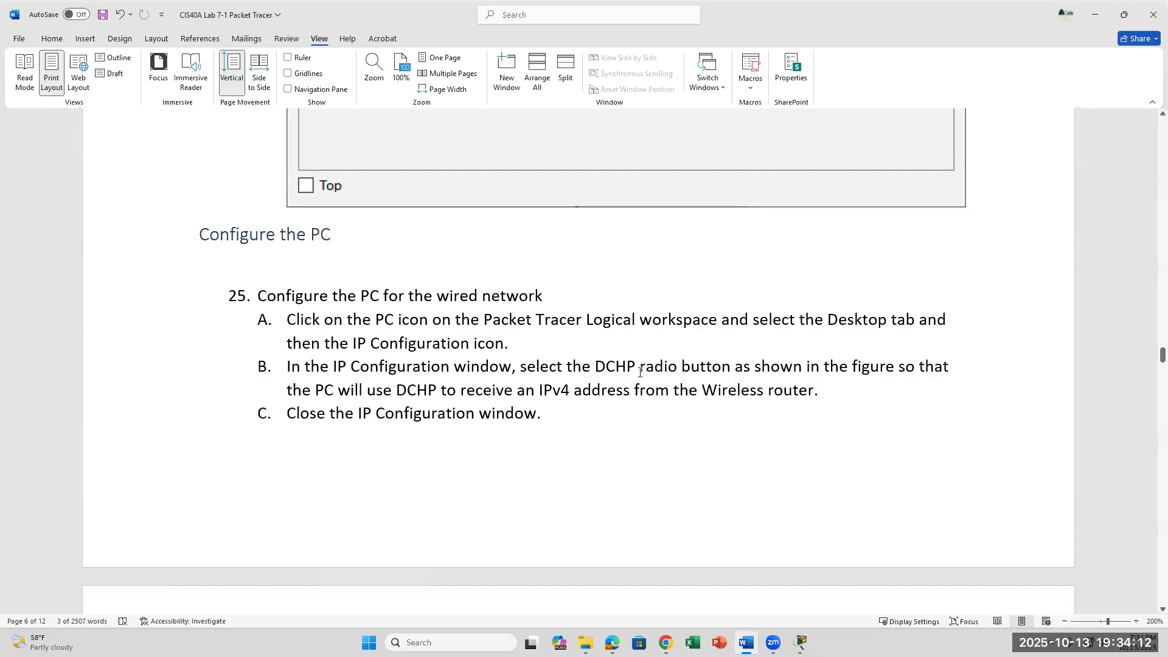
{"action": "scroll", "coordinate": [639, 376], "scroll_direction": "down", "scroll_amount": 1}
{"action": "scroll", "coordinate": [639, 374], "scroll_direction": "down", "scroll_amount": 3}
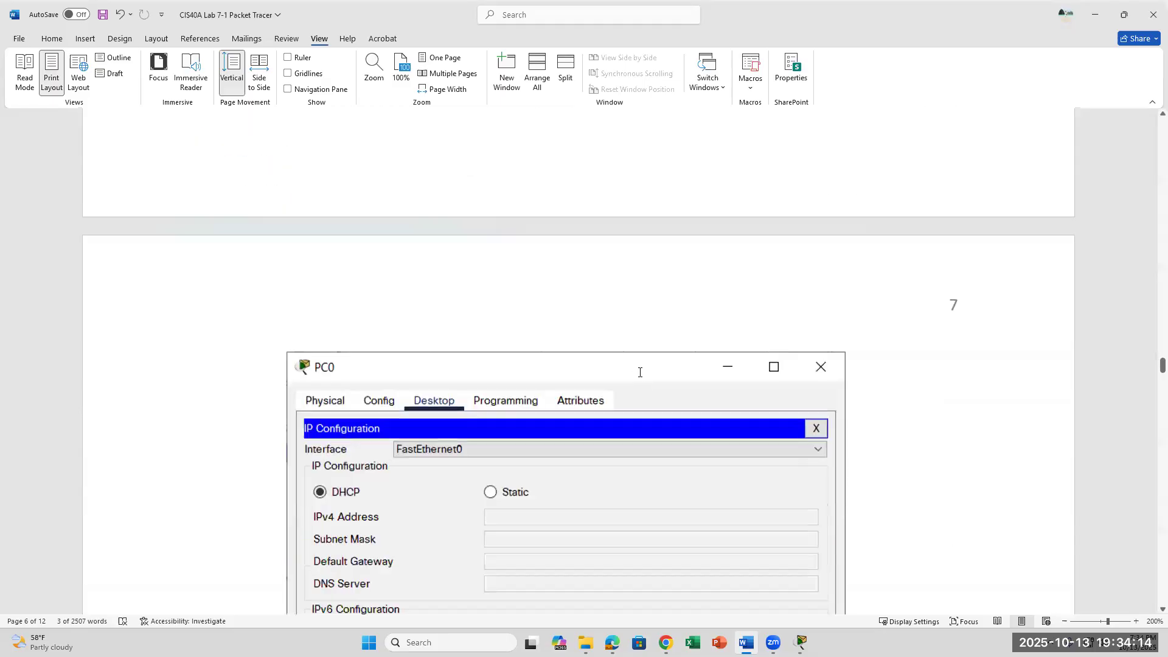
{"action": "scroll", "coordinate": [639, 373], "scroll_direction": "up", "scroll_amount": 4}
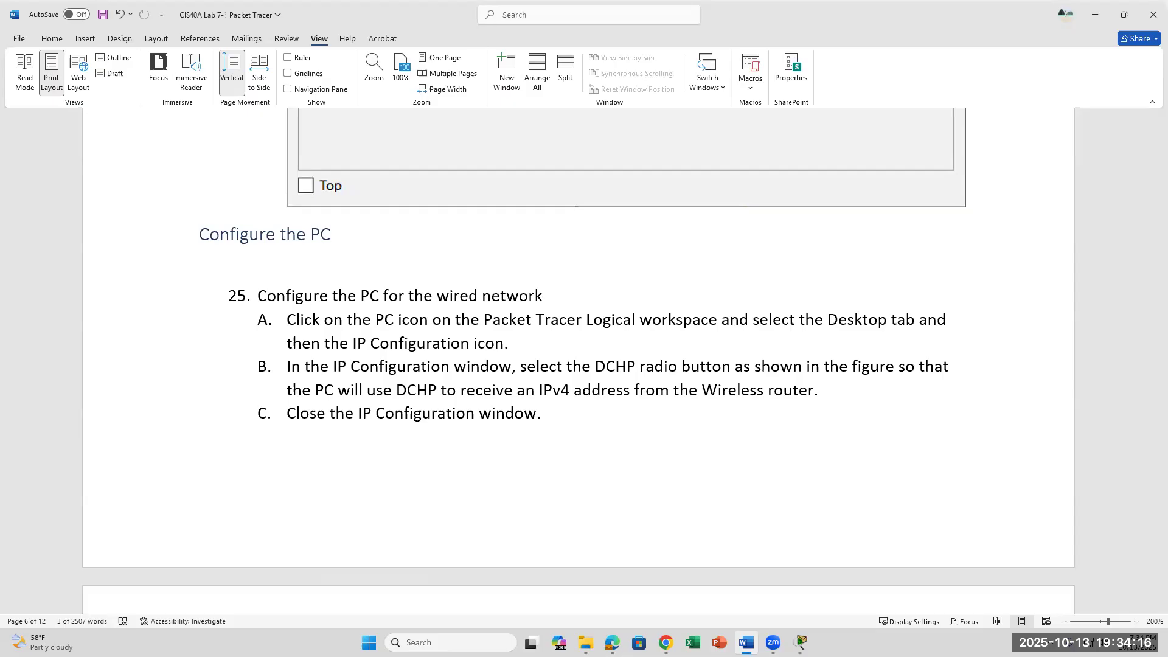
Close Laptop0's wireless monitor and device window, returning to the topology with PC0.
{"action": "left_click", "coordinate": [802, 642]}
{"action": "left_click", "coordinate": [855, 604]}
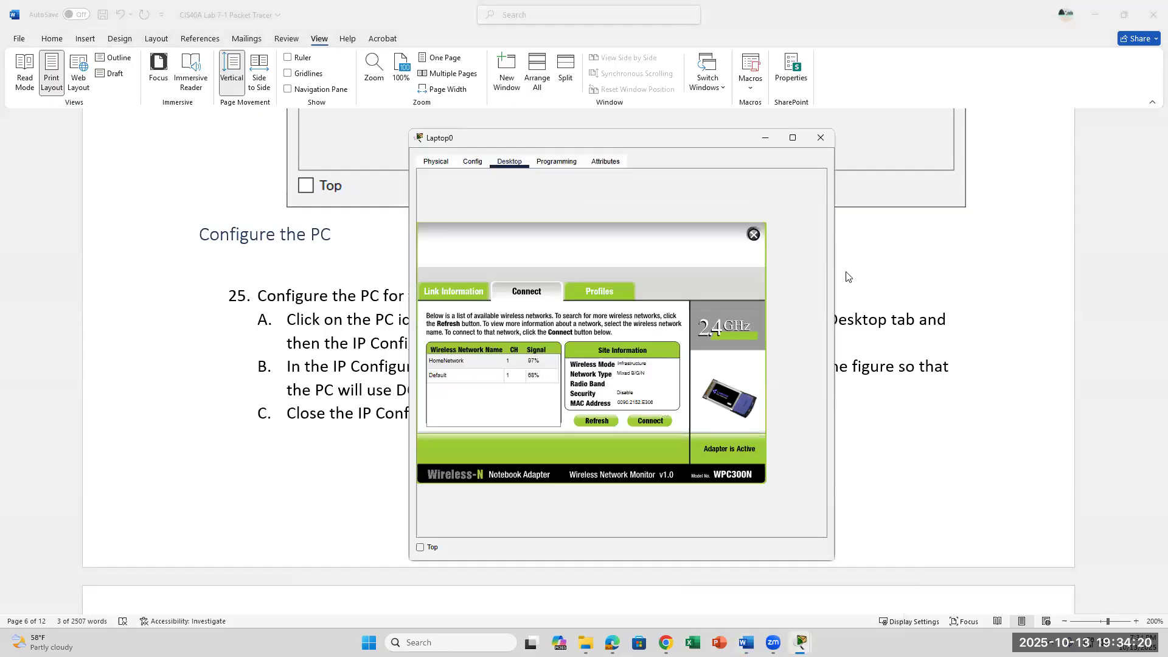
{"action": "left_click", "coordinate": [753, 234]}
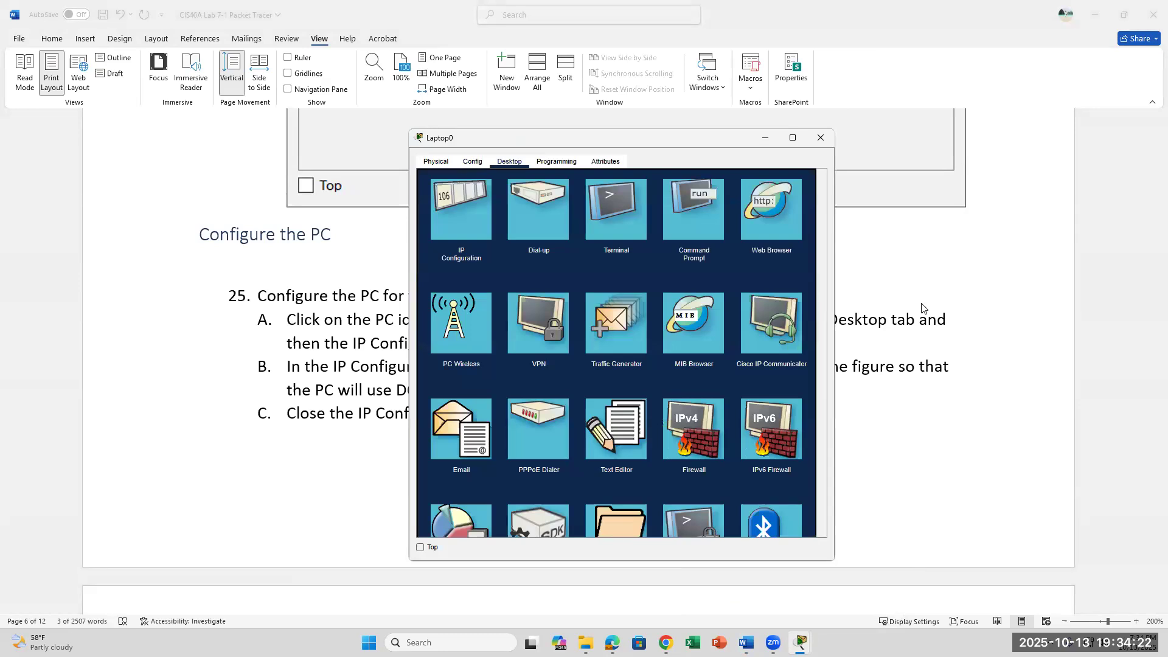
{"action": "left_click", "coordinate": [822, 138]}
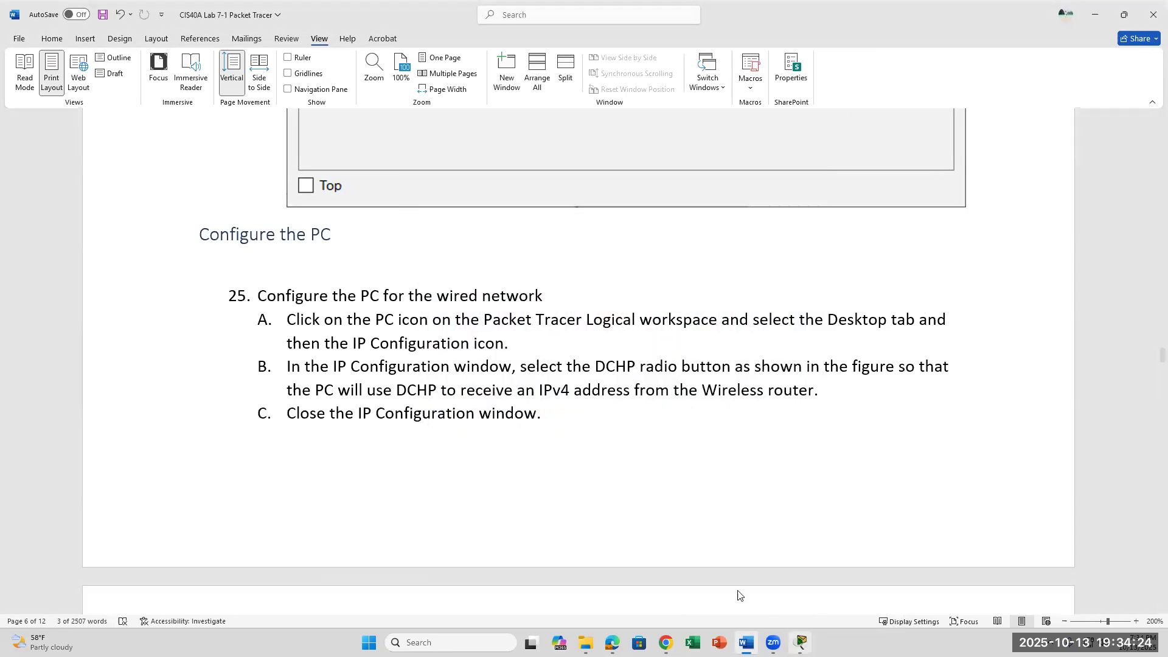
{"action": "left_click", "coordinate": [801, 643]}
Open PC0's device window and read step A about the Desktop tab.
{"action": "left_click", "coordinate": [234, 243]}
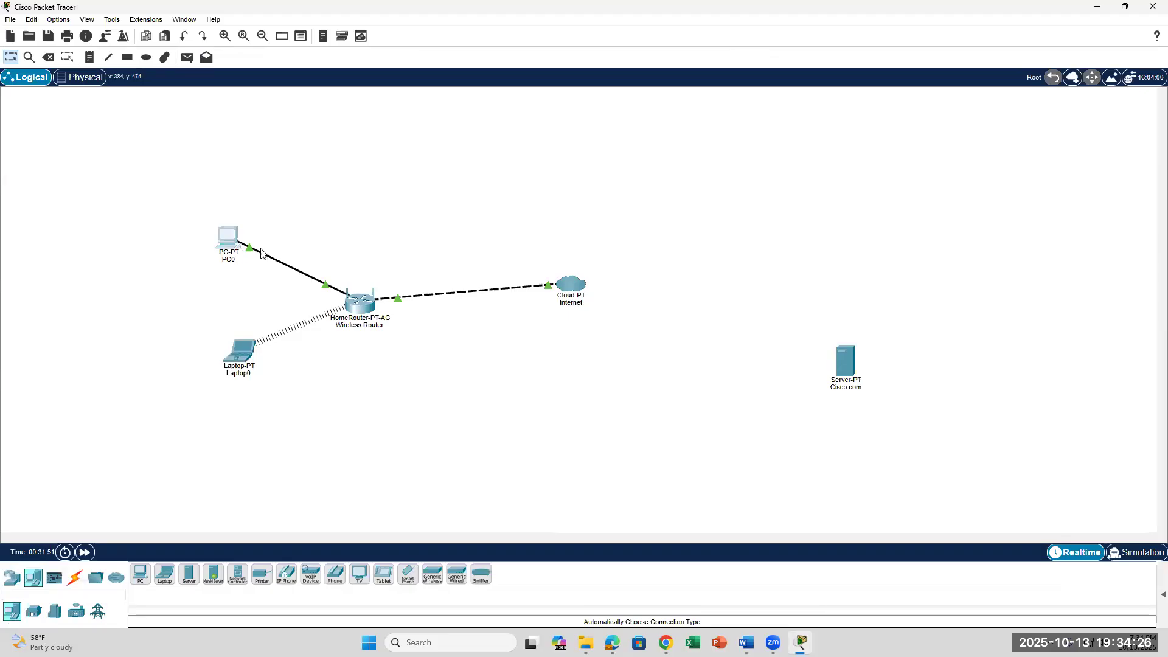
{"action": "left_click", "coordinate": [236, 250]}
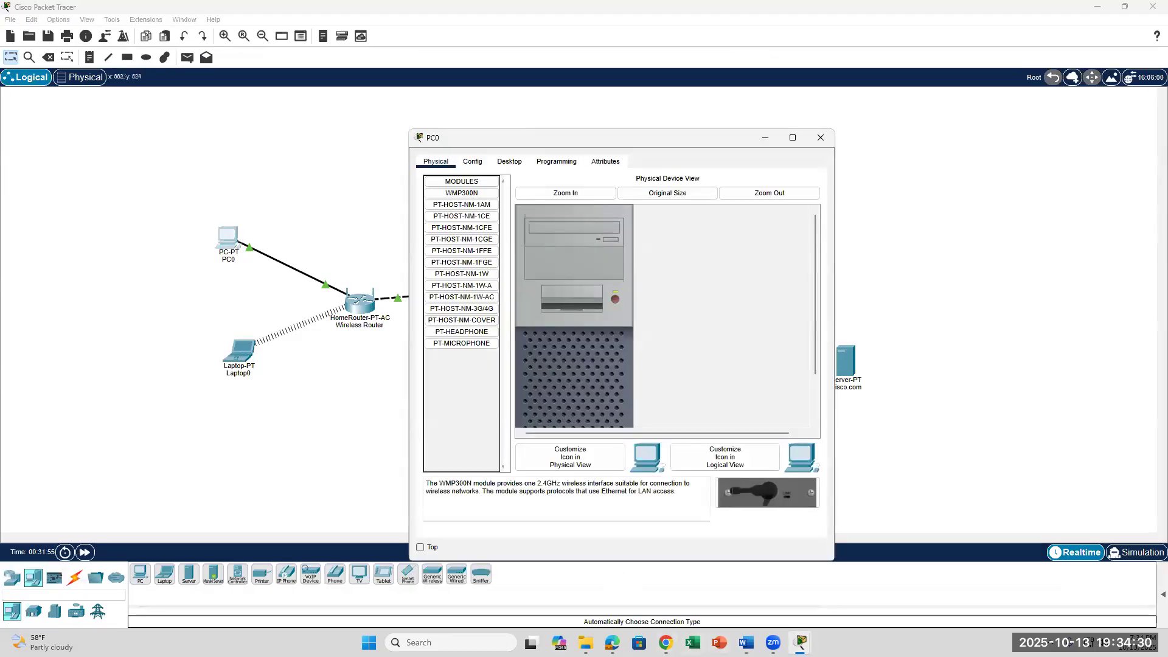
{"action": "left_click", "coordinate": [746, 643]}
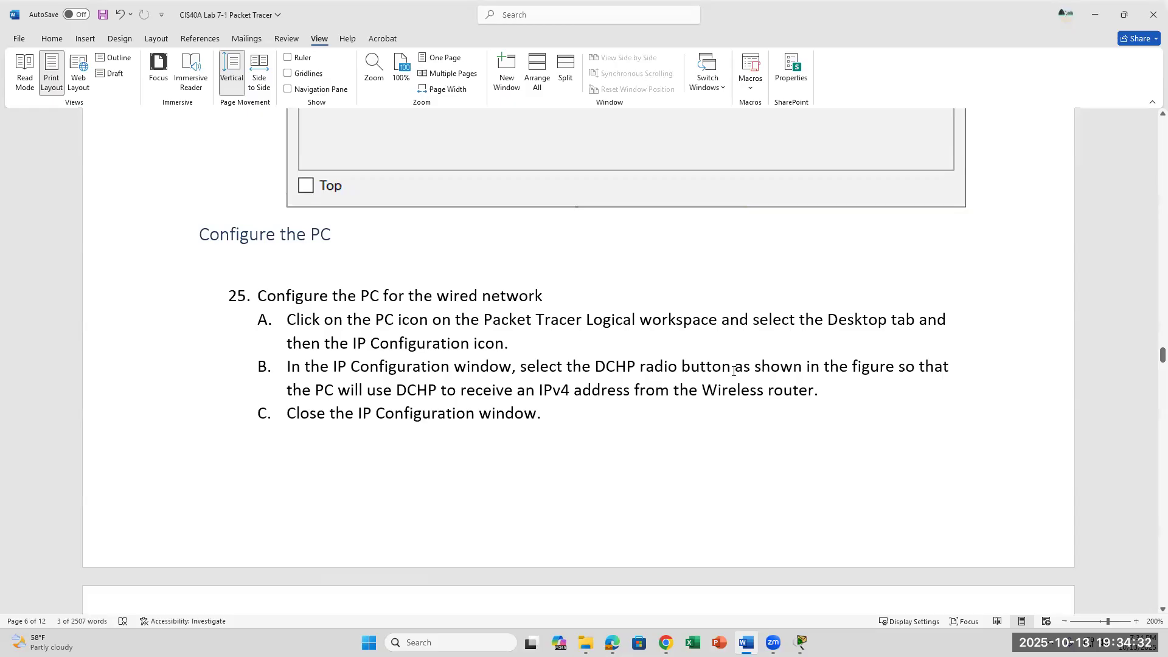
{"action": "left_click_drag", "start_coordinate": [804, 322], "coordinate": [910, 324]}
{"action": "left_click", "coordinate": [491, 333]}
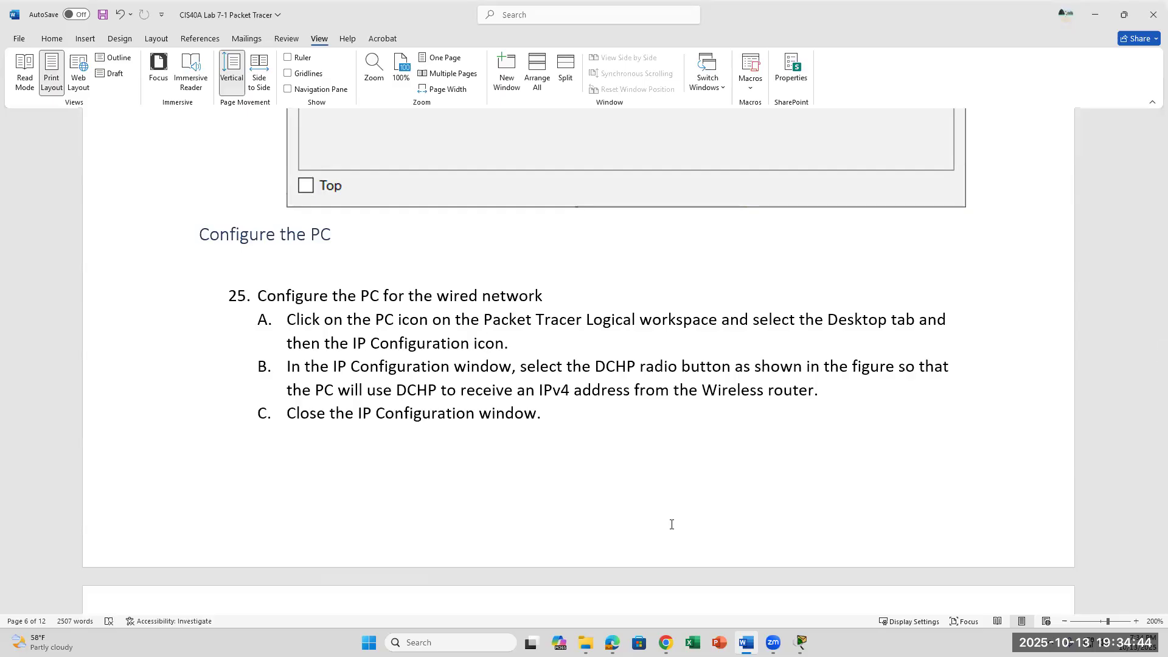
Switch PC0's IP Configuration to DHCP.
{"action": "left_click", "coordinate": [802, 642]}
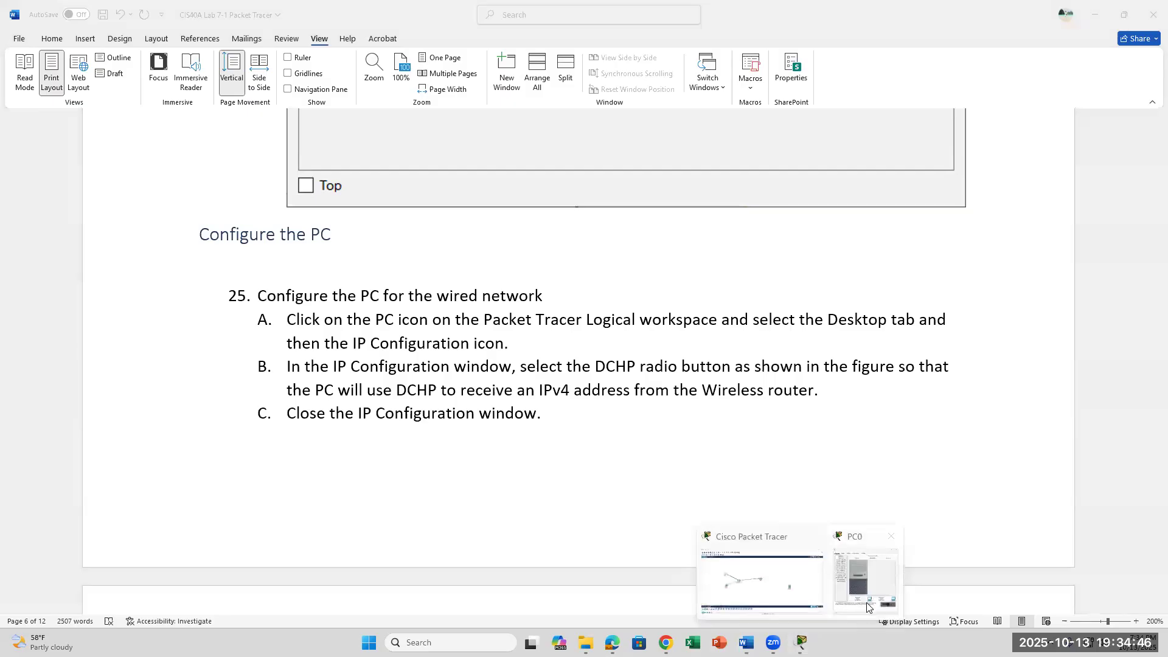
{"action": "left_click", "coordinate": [867, 607]}
{"action": "left_click", "coordinate": [509, 161]}
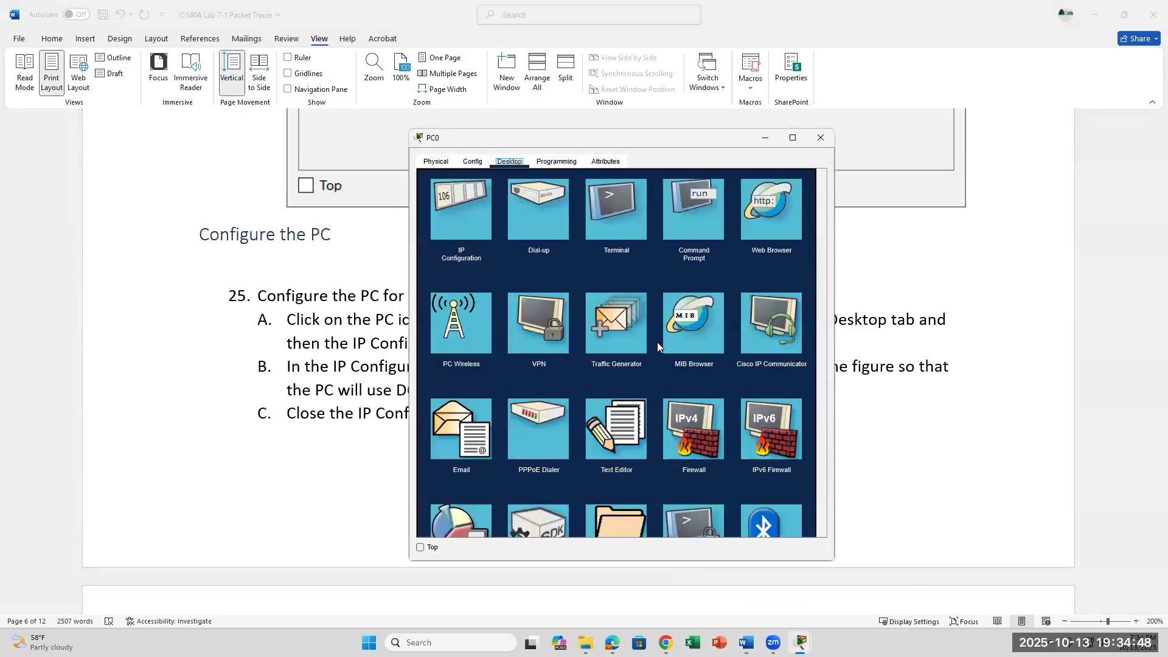
{"action": "left_click", "coordinate": [451, 210]}
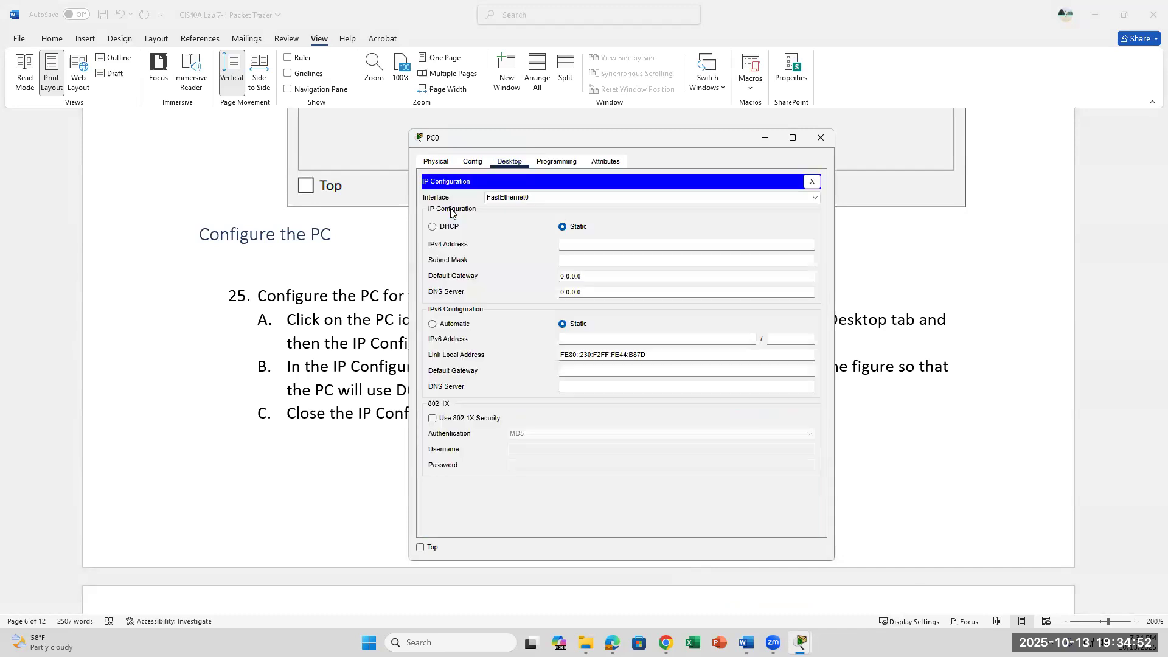
{"action": "left_click", "coordinate": [433, 228]}
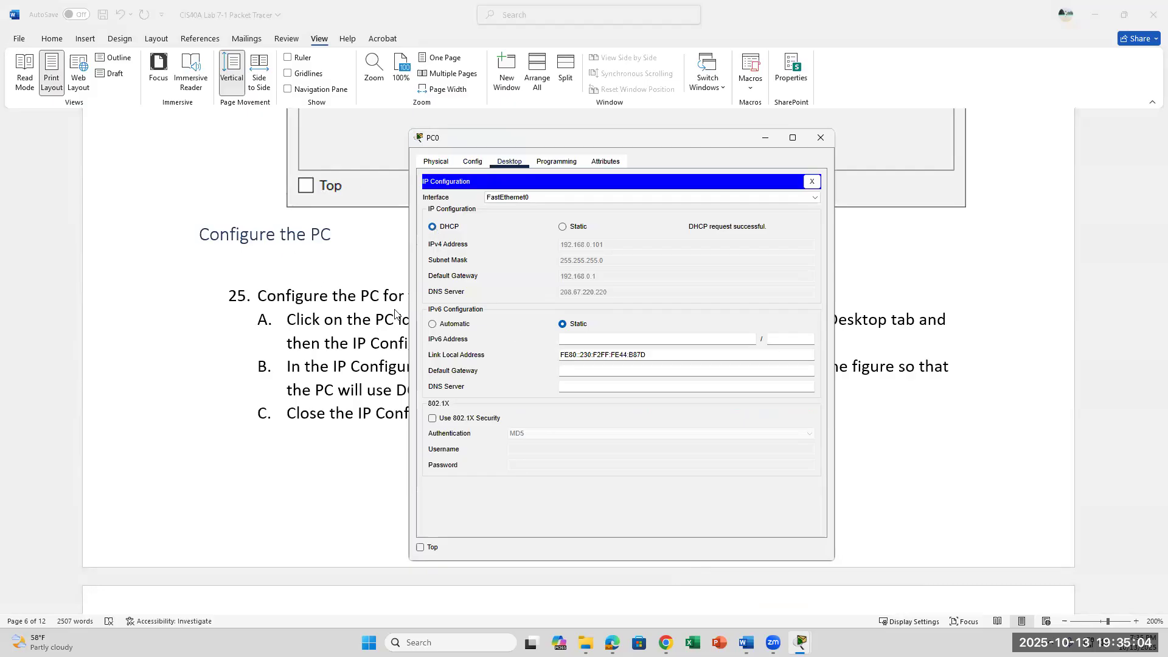
Reopen PC0's IP Configuration to confirm 192.168.0.101, gateway 192.168.0.1, DNS 208.67.220.220.
{"action": "left_click", "coordinate": [817, 140]}
{"action": "left_click", "coordinate": [800, 642]}
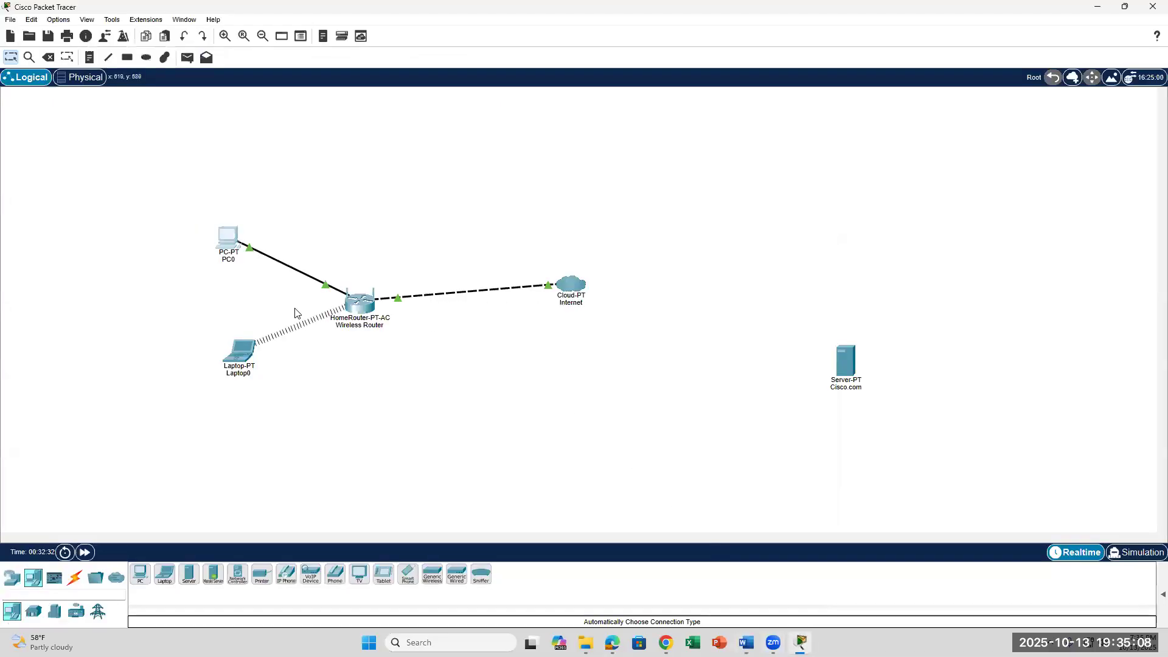
{"action": "left_click", "coordinate": [230, 238]}
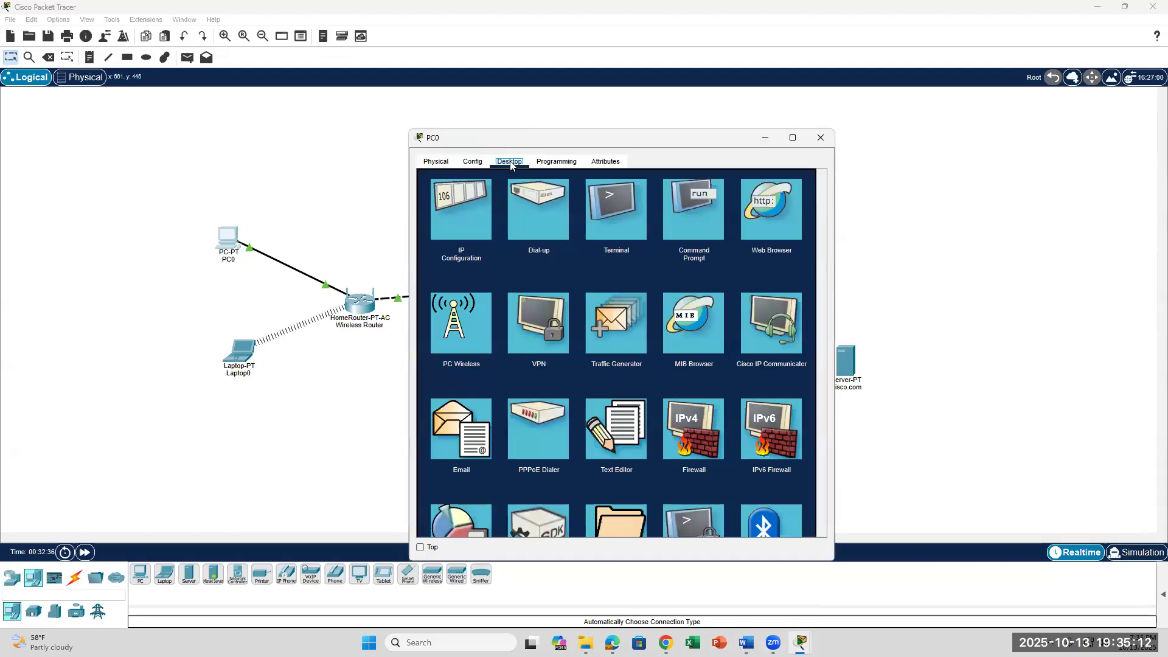
{"action": "left_click", "coordinate": [460, 210]}
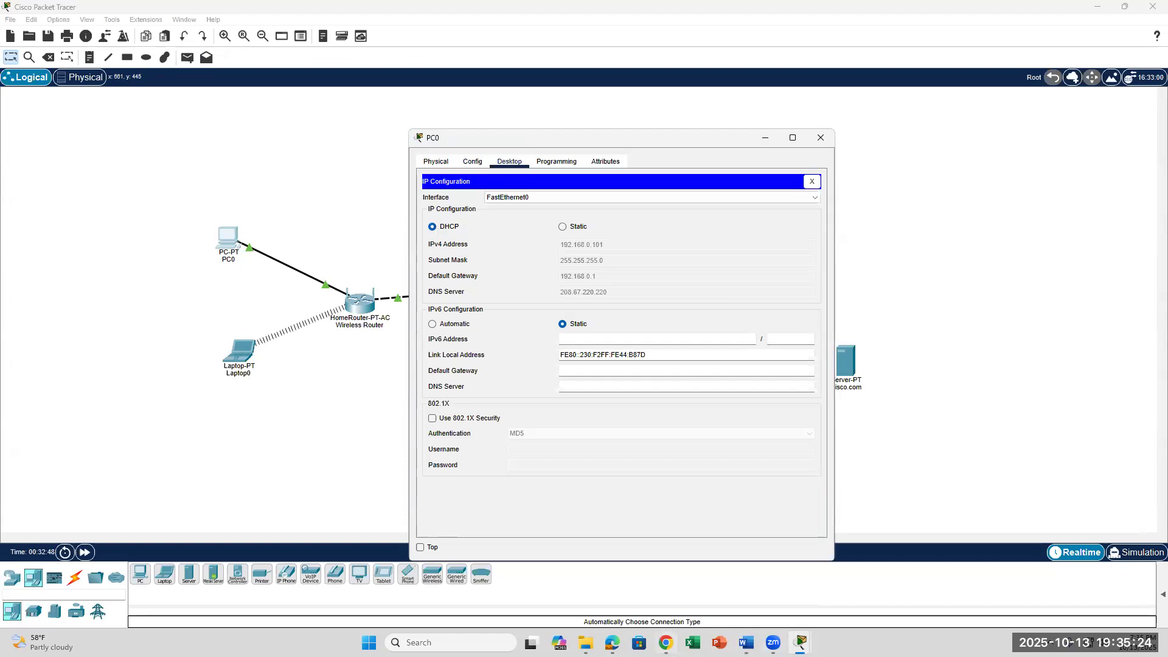
{"action": "left_click", "coordinate": [747, 642]}
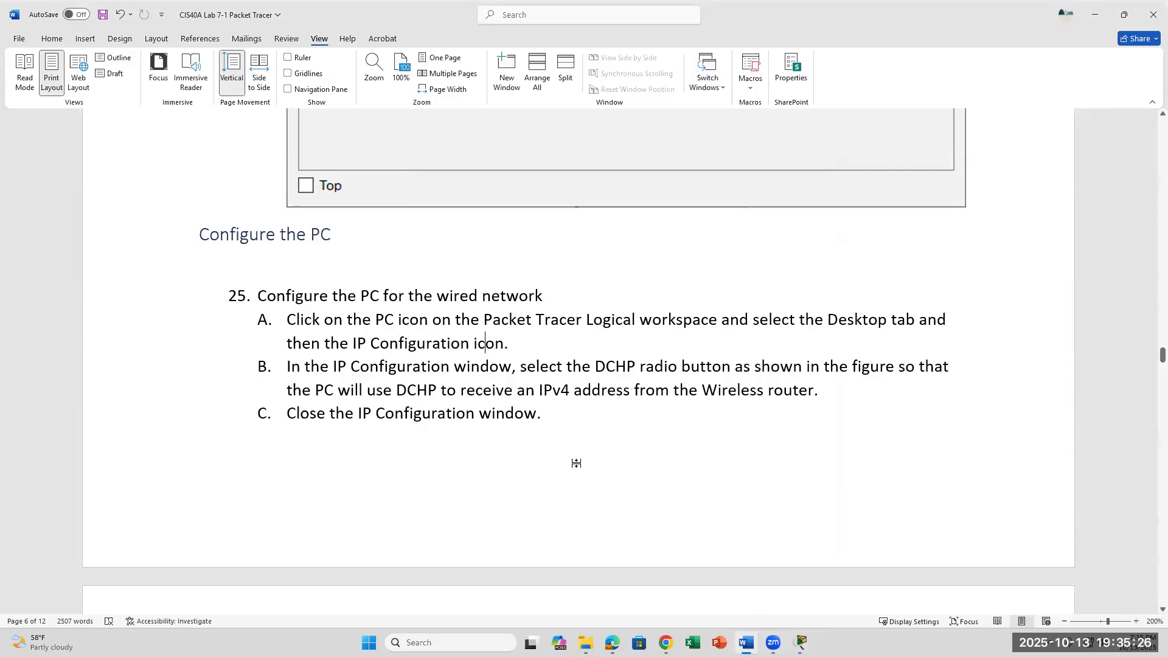
Scroll to the ipconfig /all instructions and bring PC0's DHCP settings window over Word.
{"action": "scroll", "coordinate": [577, 464], "scroll_direction": "down", "scroll_amount": 3}
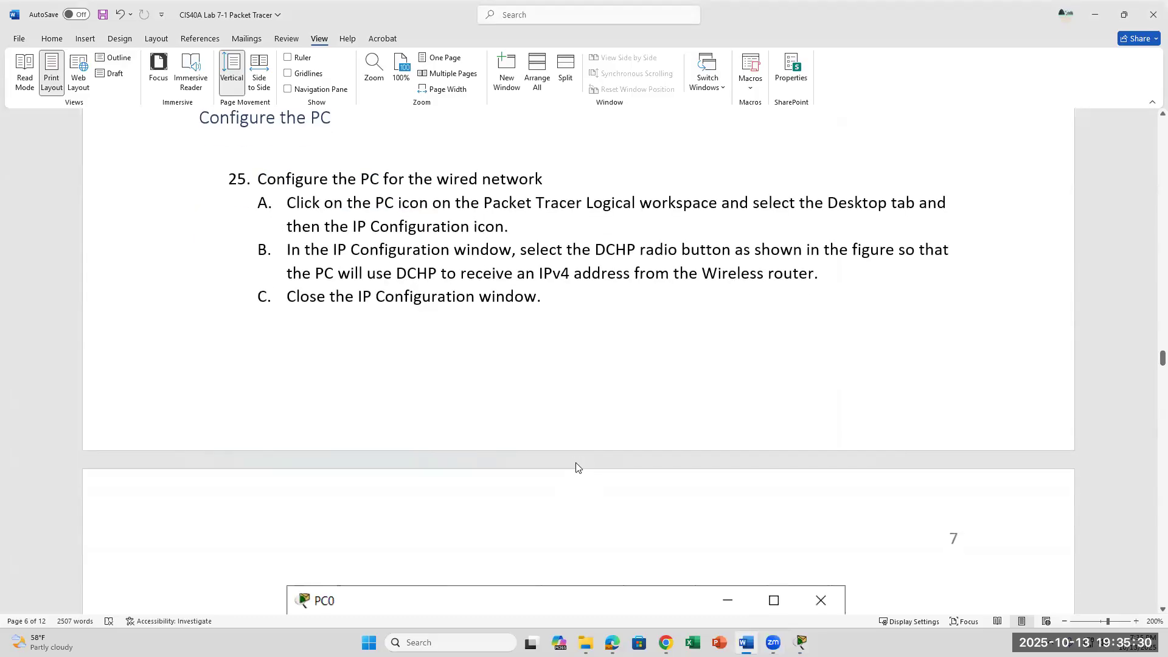
{"action": "scroll", "coordinate": [576, 463], "scroll_direction": "down", "scroll_amount": 10}
{"action": "scroll", "coordinate": [577, 465], "scroll_direction": "down", "scroll_amount": 10}
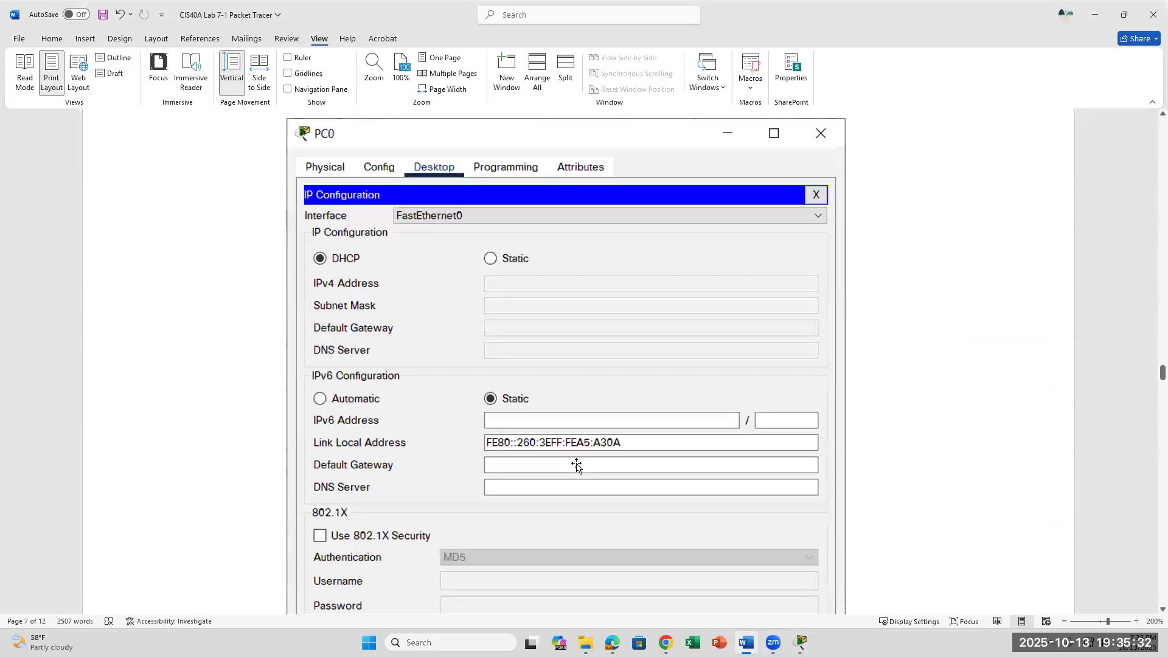
{"action": "scroll", "coordinate": [577, 466], "scroll_direction": "down", "scroll_amount": 3}
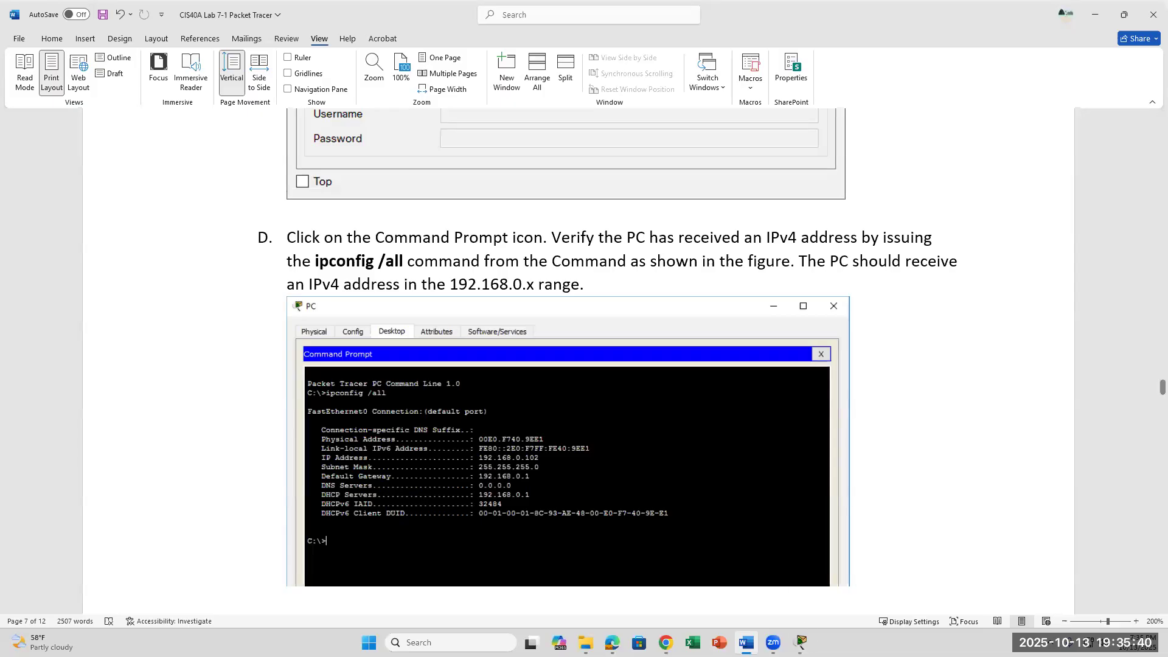
{"action": "left_click", "coordinate": [801, 642]}
{"action": "left_click", "coordinate": [853, 560]}
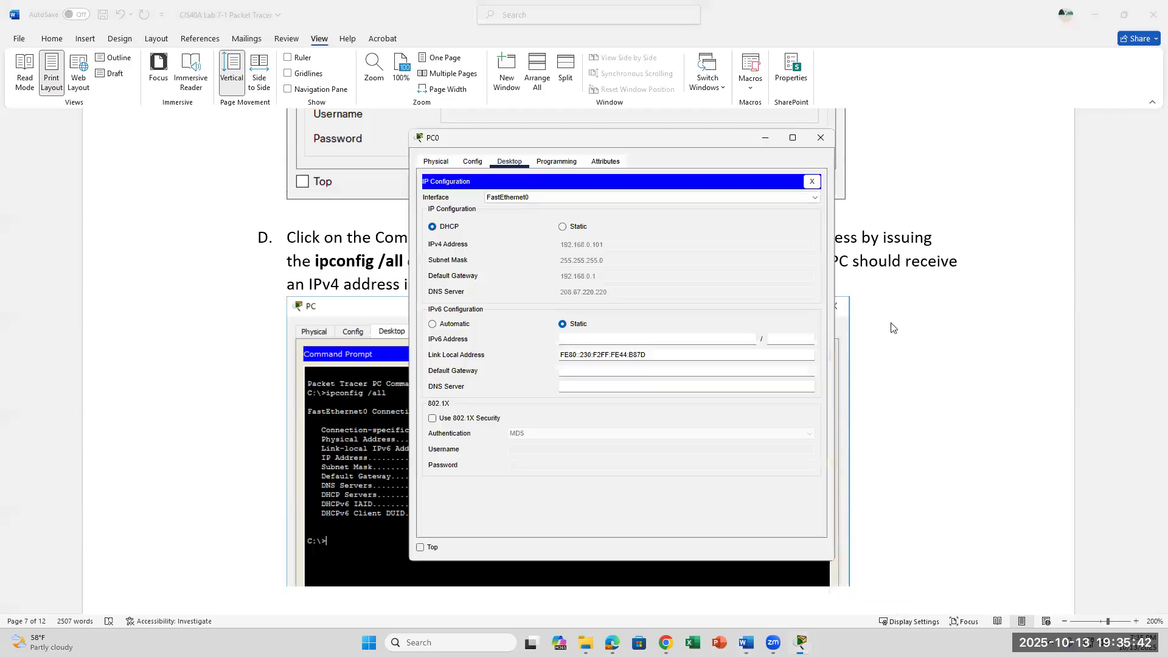
Run ipconfig /all in PC0's Command Prompt.
{"action": "left_click", "coordinate": [812, 177]}
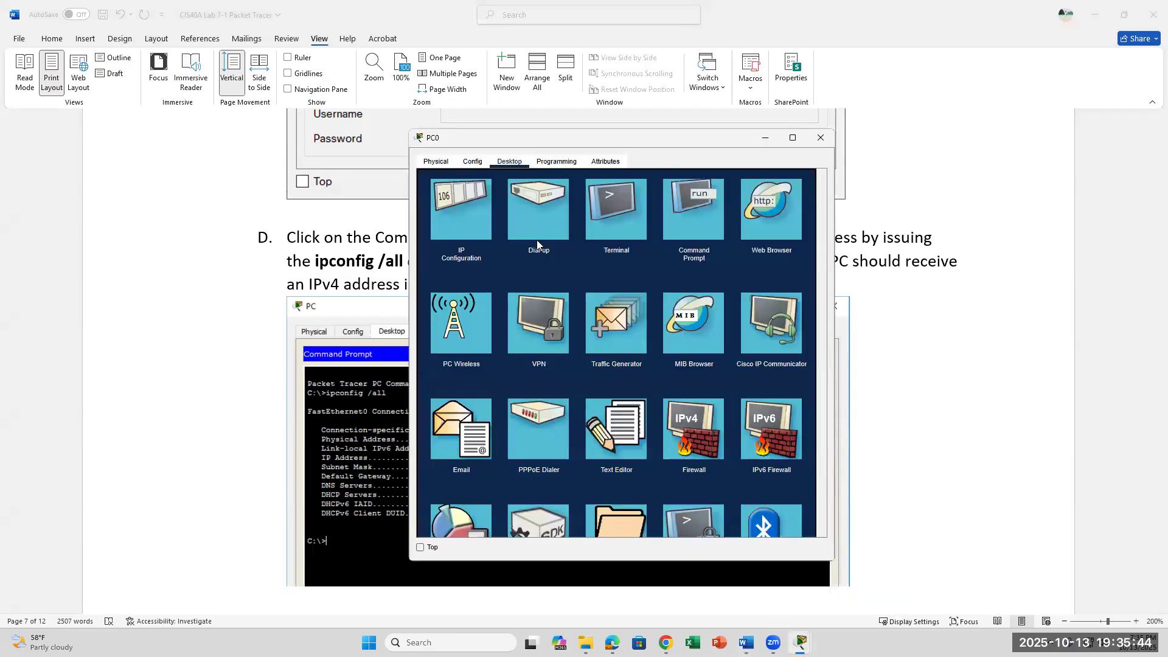
{"action": "left_click", "coordinate": [618, 212]}
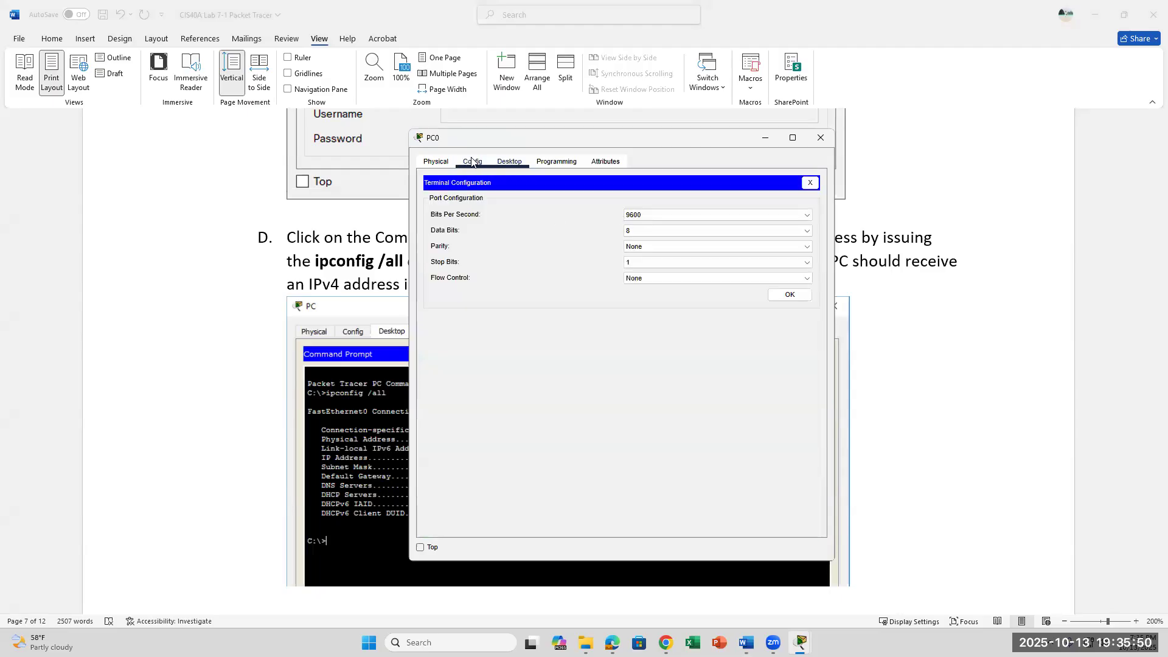
{"action": "left_click", "coordinate": [811, 182]}
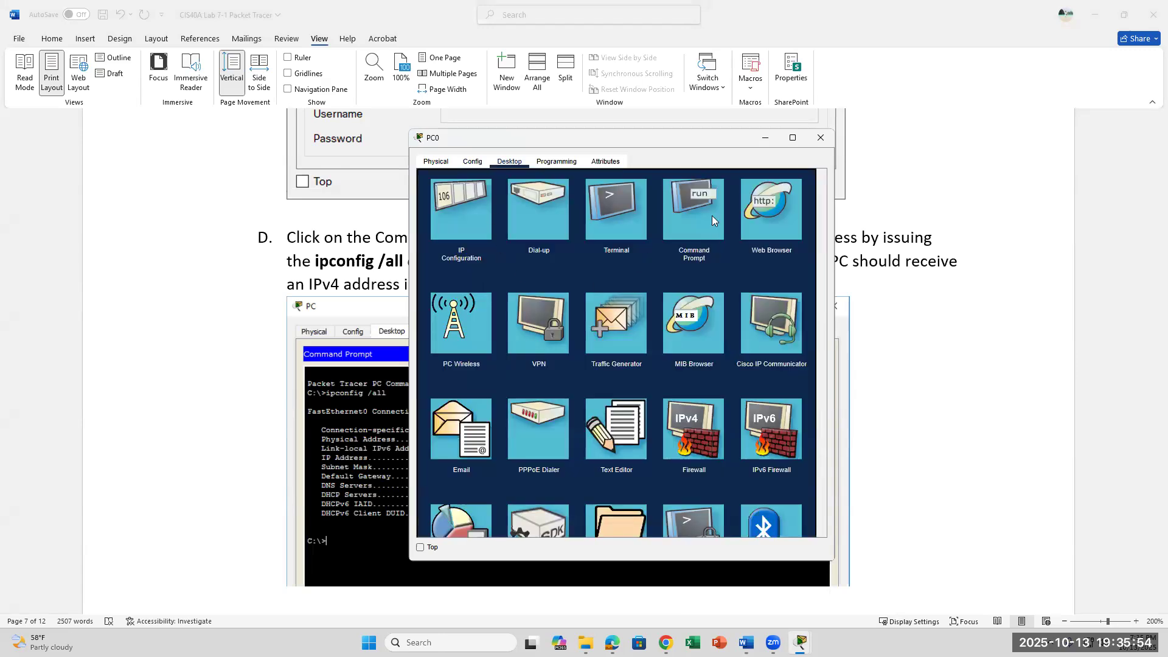
{"action": "left_click", "coordinate": [698, 215]}
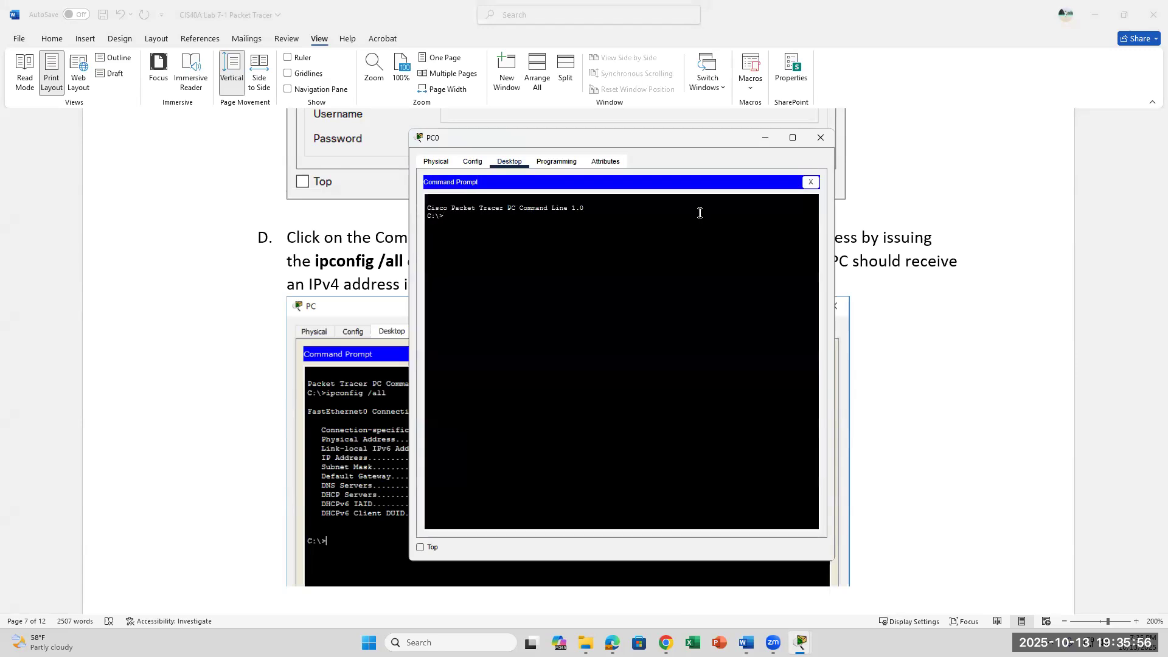
{"action": "type", "text": "ipconfig /all"}
{"action": "key", "text": "Return"}
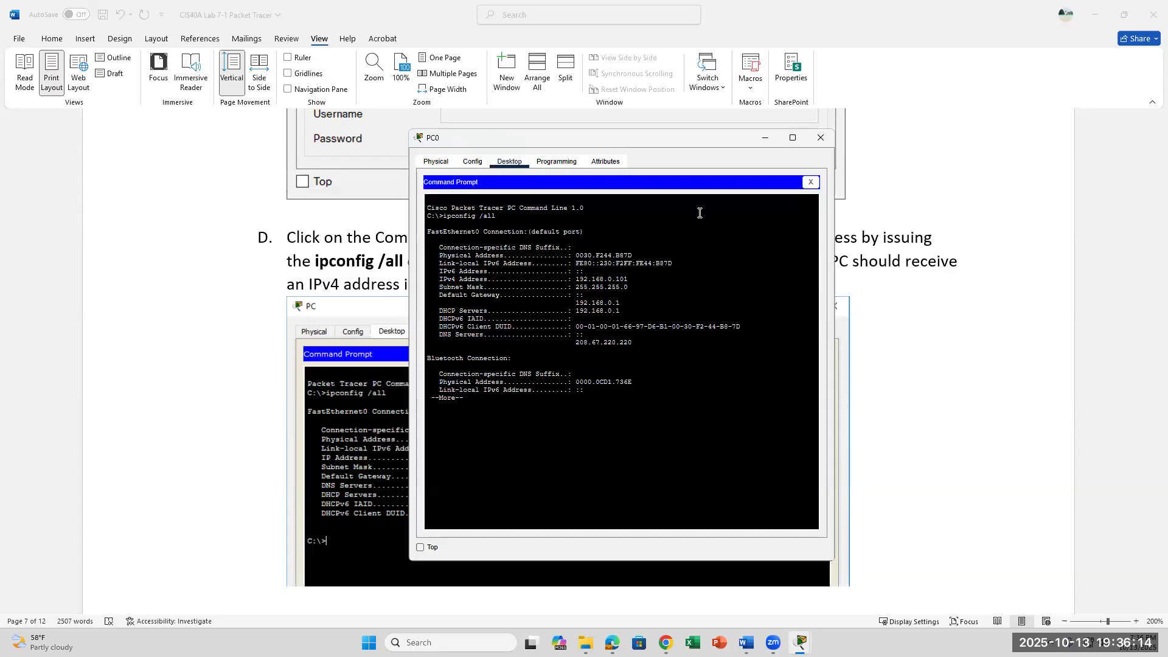
Compare the output (192.168.0.101, DHCP server 192.168.0.1) against the lab instructions.
{"action": "left_click", "coordinate": [333, 252]}
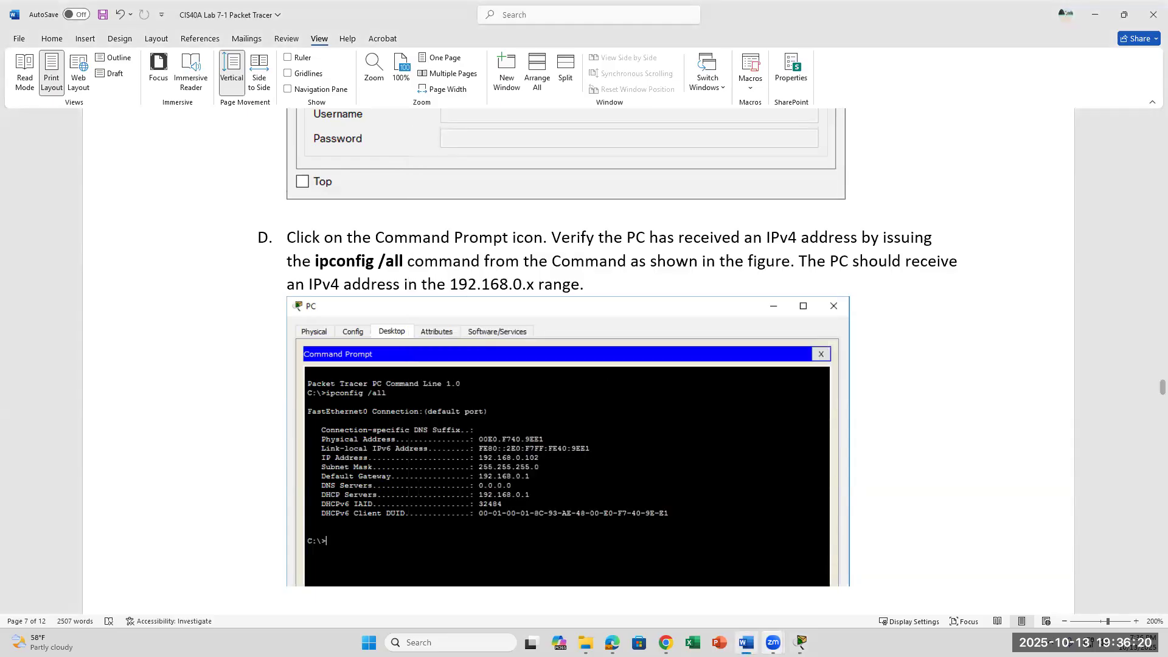
{"action": "left_click", "coordinate": [802, 642]}
{"action": "left_click", "coordinate": [862, 577]}
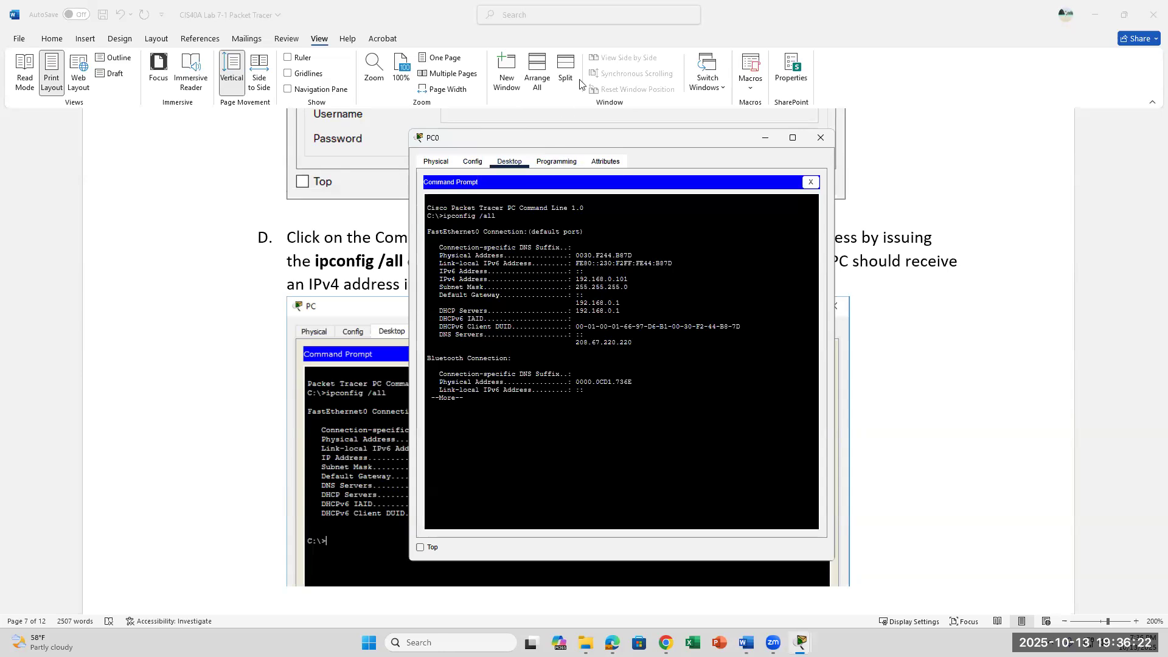
{"action": "left_click", "coordinate": [616, 115]}
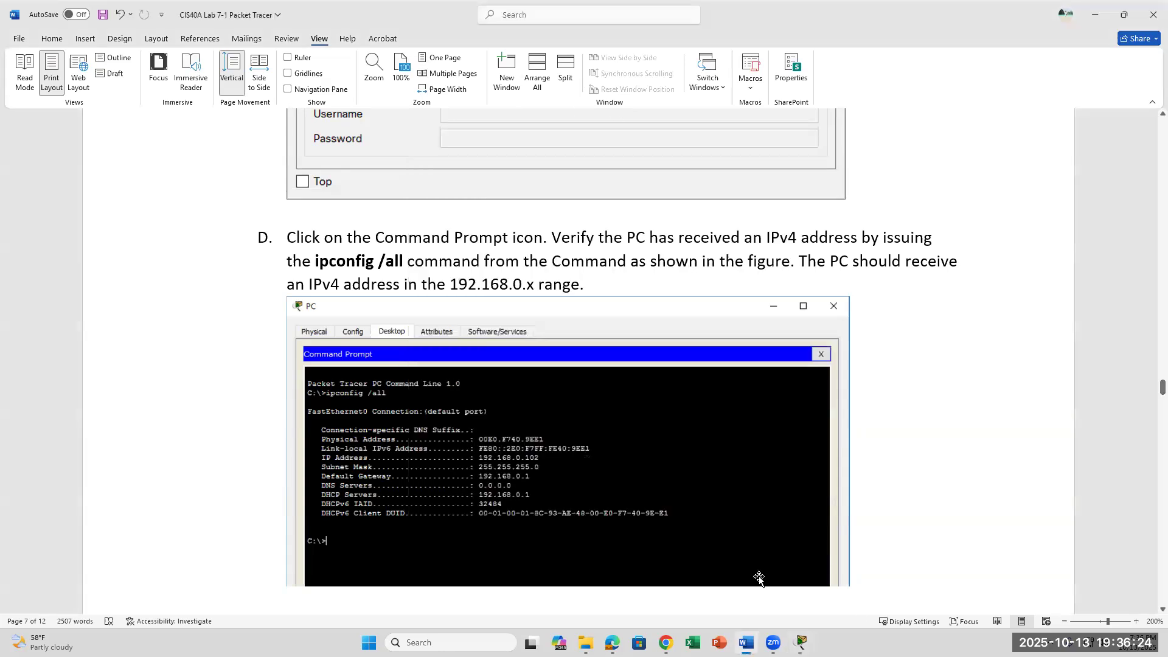
{"action": "left_click", "coordinate": [801, 643]}
{"action": "left_click", "coordinate": [865, 591]}
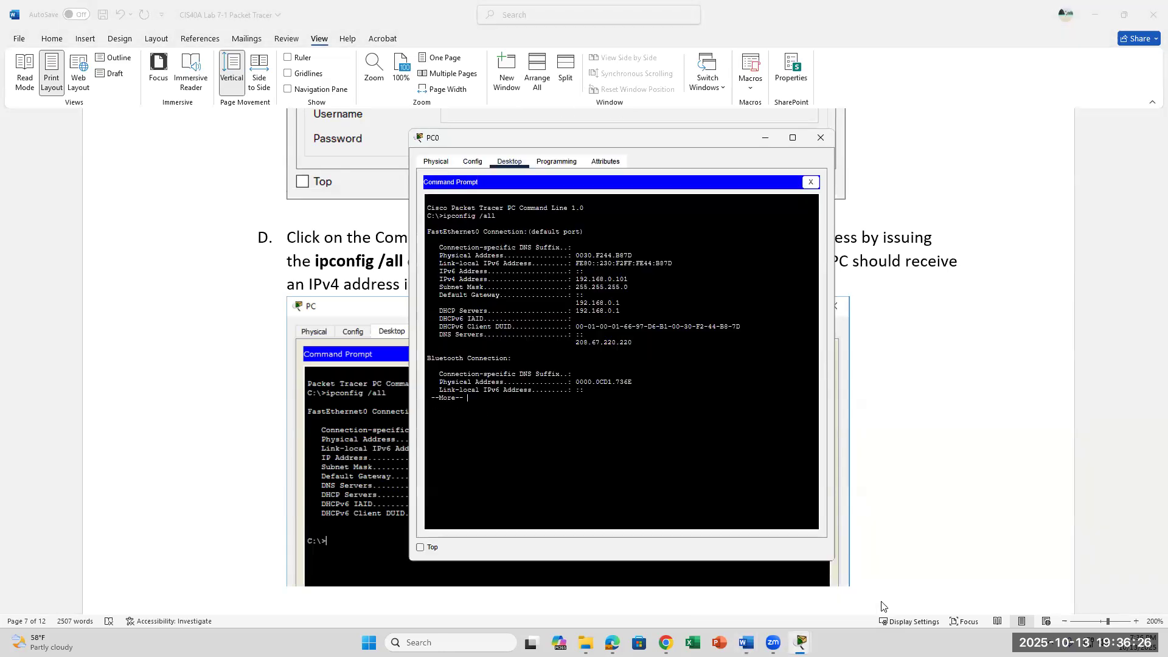
Scroll the lab document to the Configure Internet Cloud steps on page 8.
{"action": "left_click", "coordinate": [936, 453]}
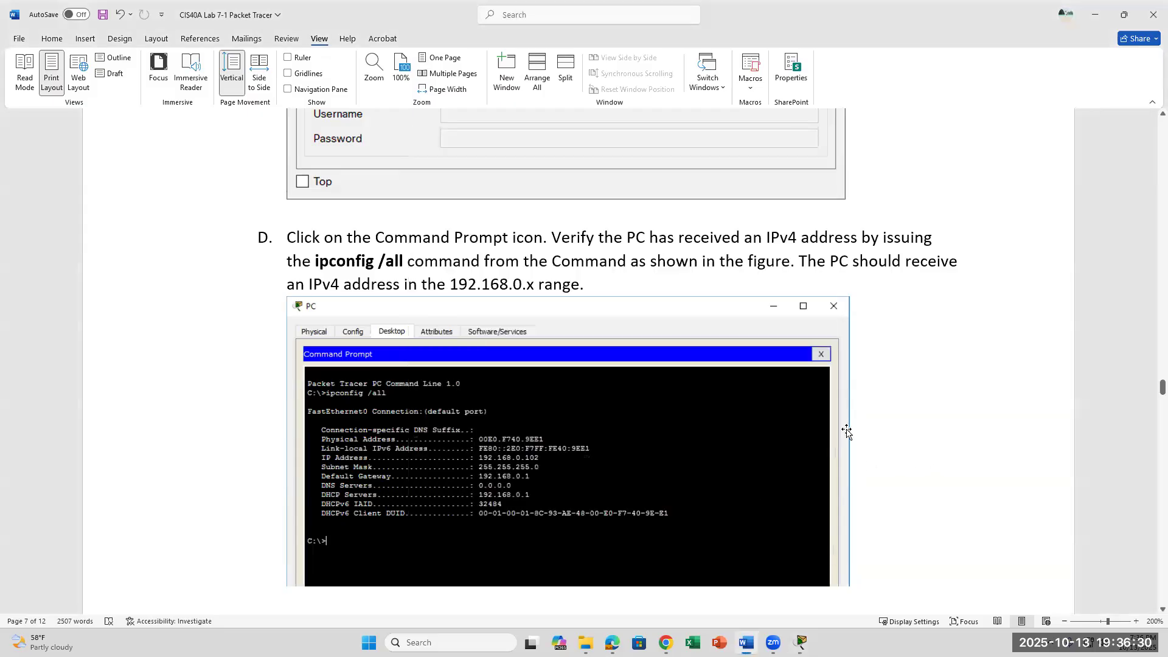
{"action": "scroll", "coordinate": [846, 429], "scroll_direction": "down", "scroll_amount": 5}
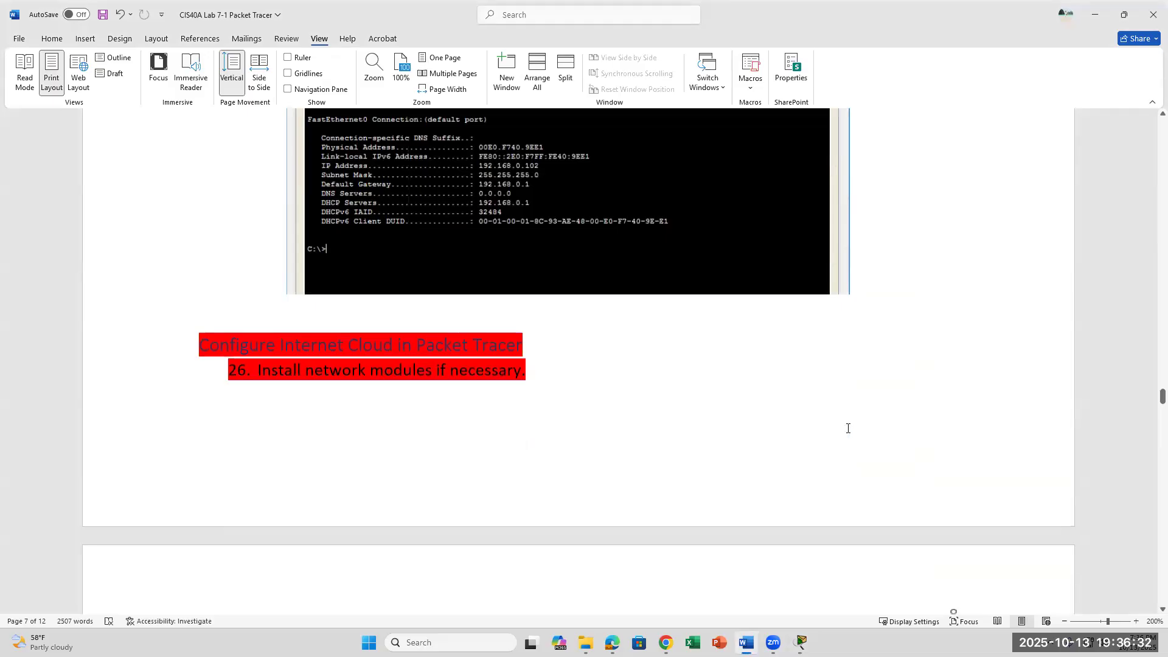
{"action": "scroll", "coordinate": [848, 429], "scroll_direction": "down", "scroll_amount": 4}
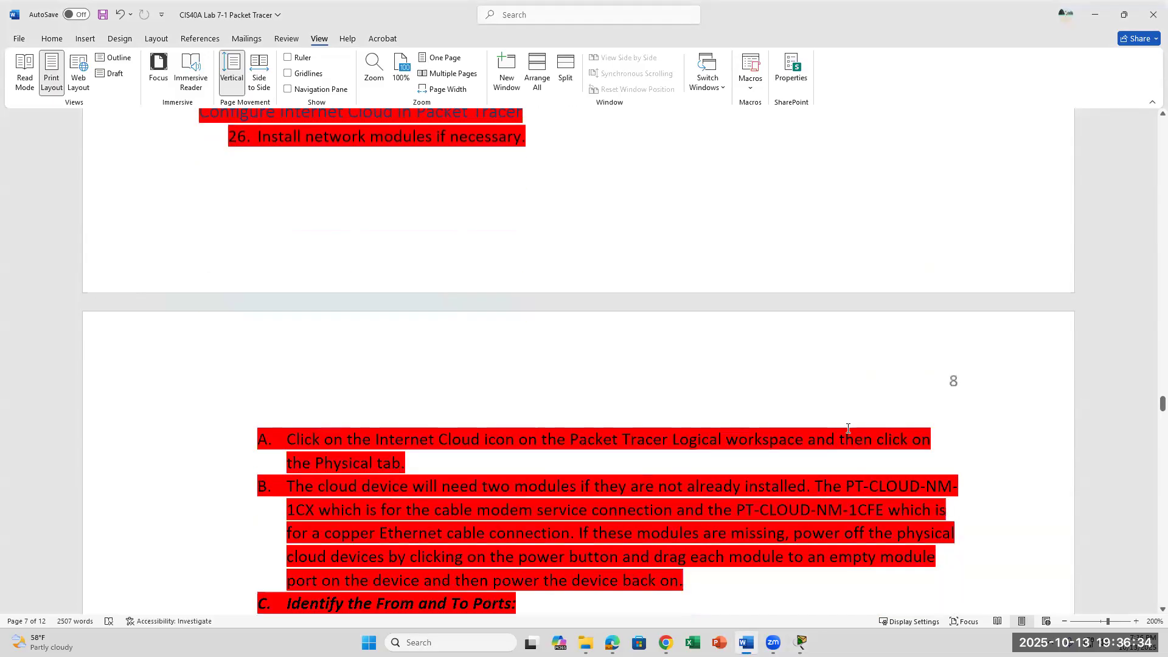
{"action": "scroll", "coordinate": [849, 433], "scroll_direction": "up", "scroll_amount": 1}
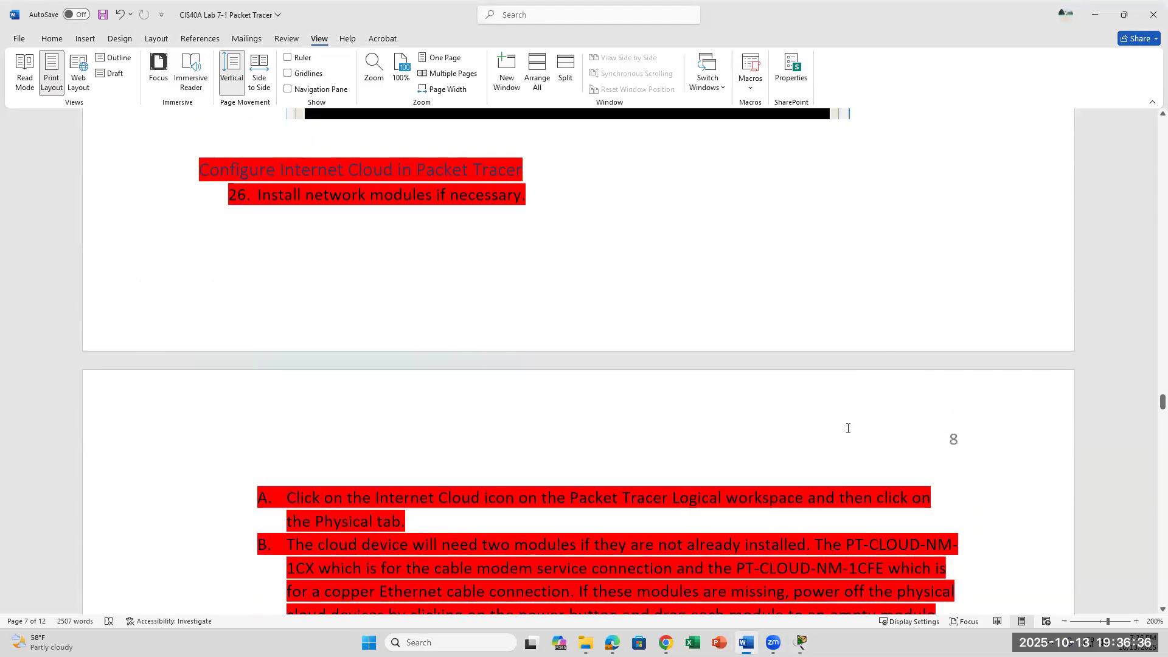
{"action": "scroll", "coordinate": [849, 432], "scroll_direction": "up", "scroll_amount": 2}
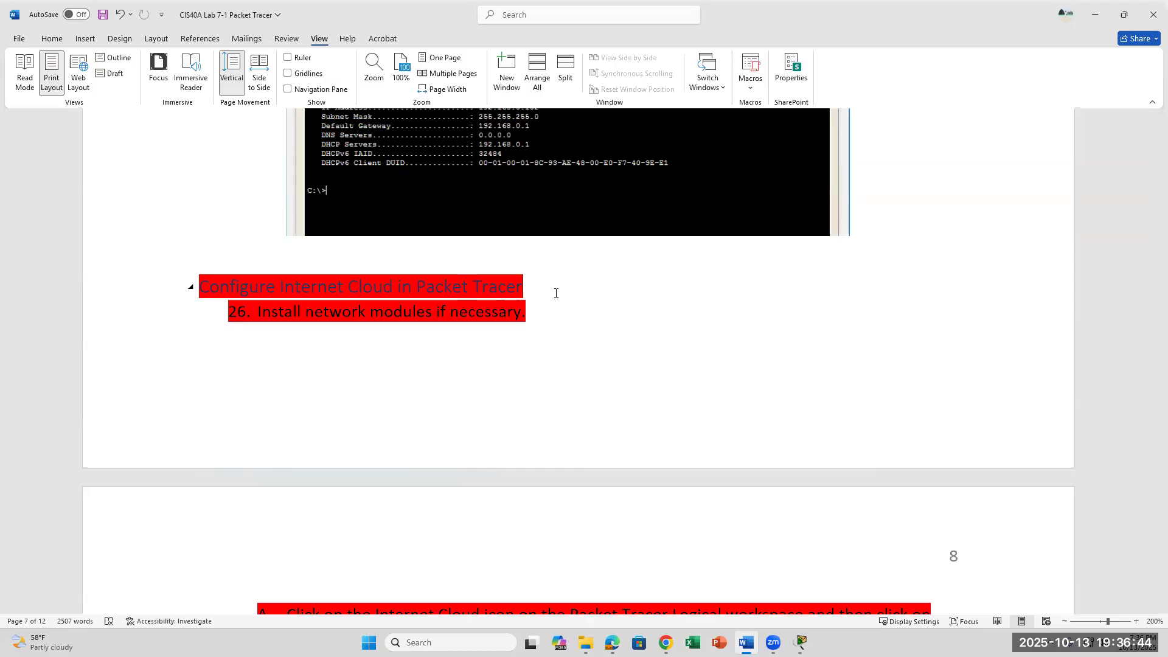
{"action": "scroll", "coordinate": [555, 293], "scroll_direction": "down", "scroll_amount": 3}
{"action": "scroll", "coordinate": [555, 293], "scroll_direction": "down", "scroll_amount": 5}
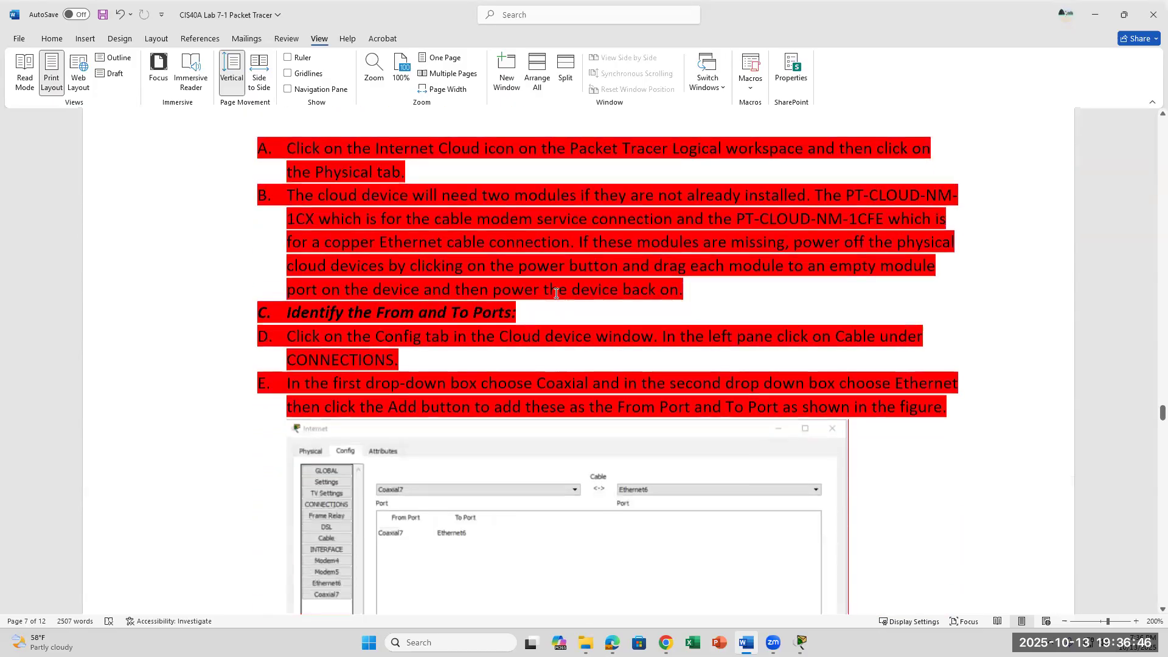
Bring up the Packet Tracer topology with the Internet cloud and wireless router.
{"action": "mouse_move", "coordinate": [801, 642]}
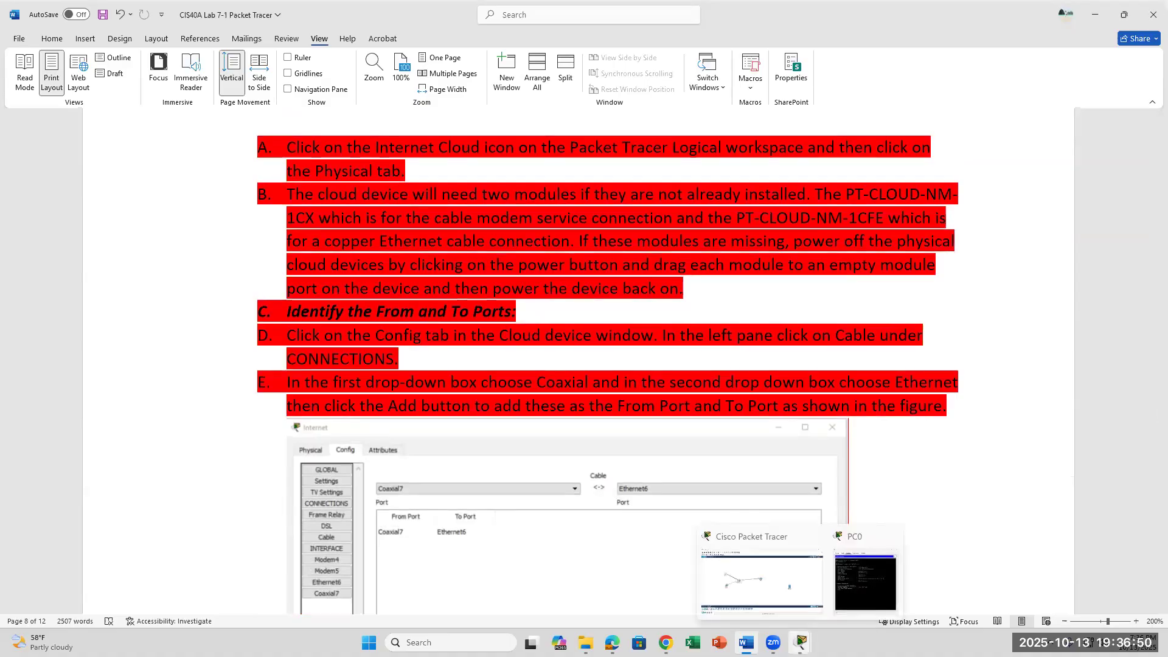
{"action": "left_click", "coordinate": [801, 642]}
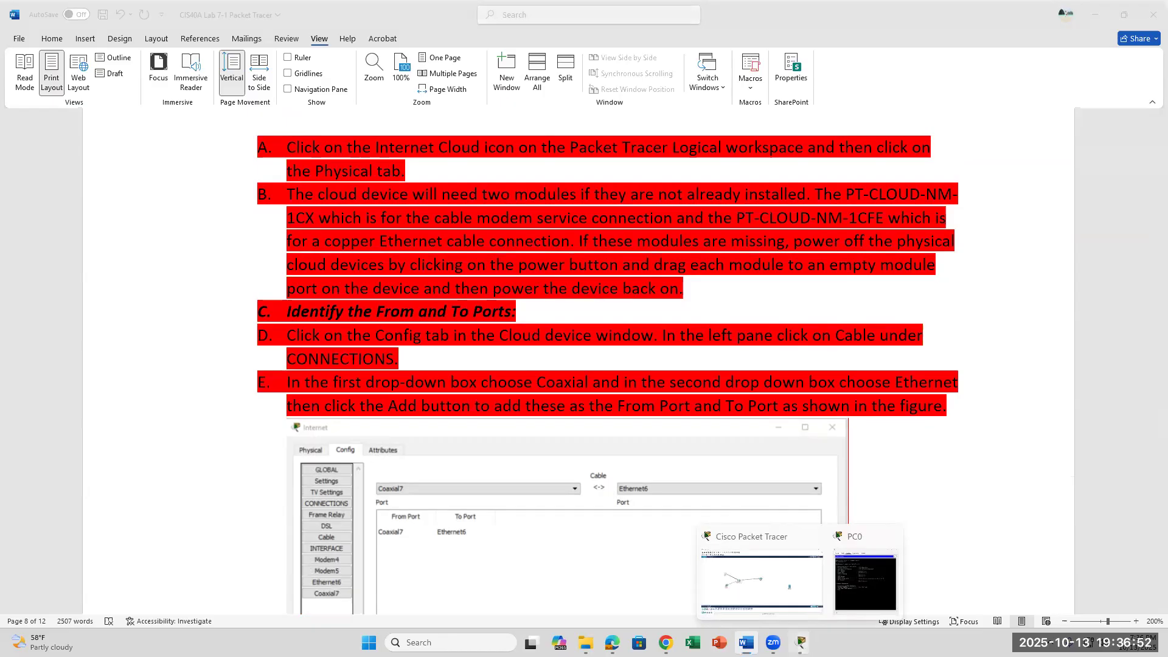
{"action": "scroll", "coordinate": [676, 563], "scroll_direction": "down", "scroll_amount": 5}
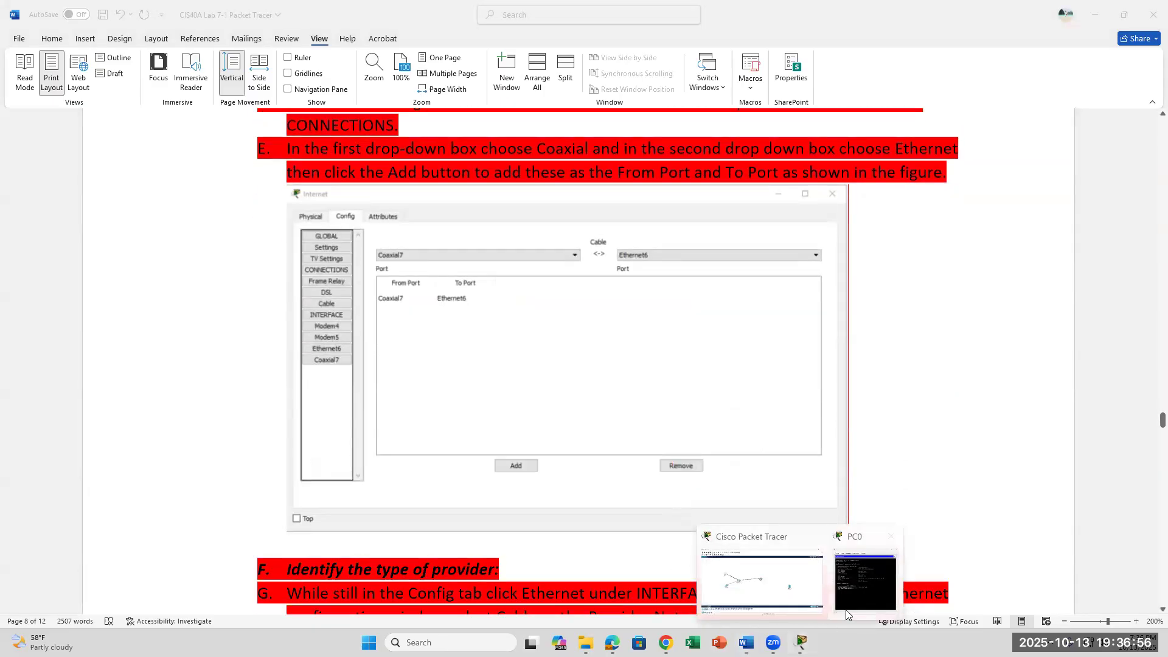
{"action": "left_click", "coordinate": [801, 588]}
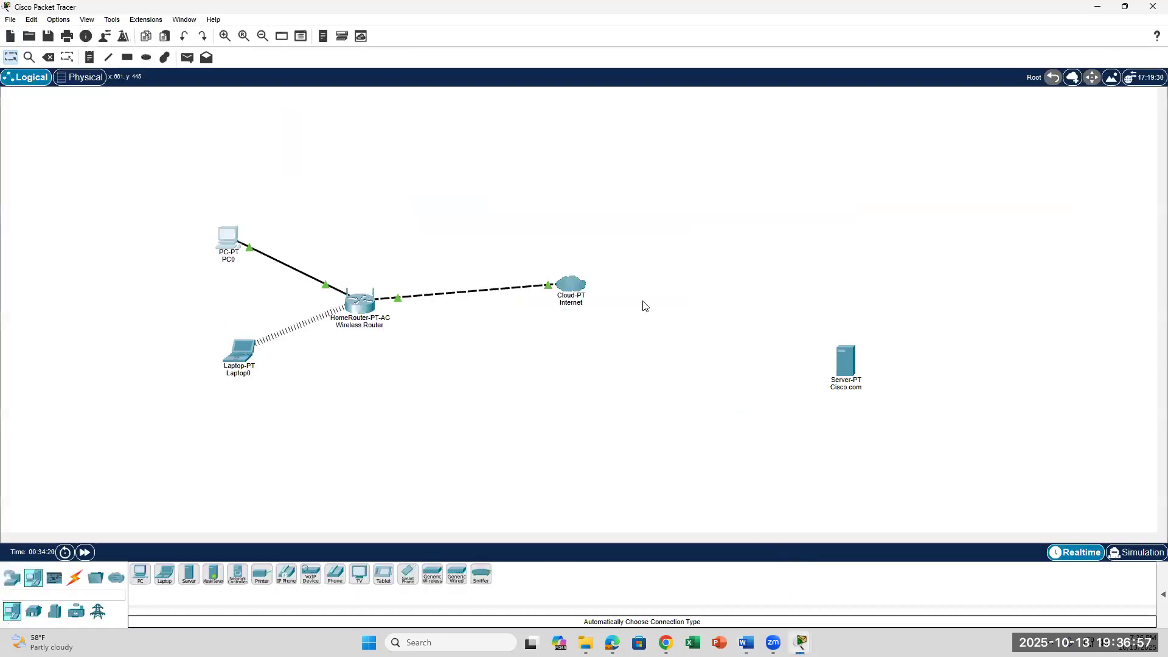
Open the Internet cloud's settings and check the lab instructions in Word.
{"action": "left_click", "coordinate": [575, 285]}
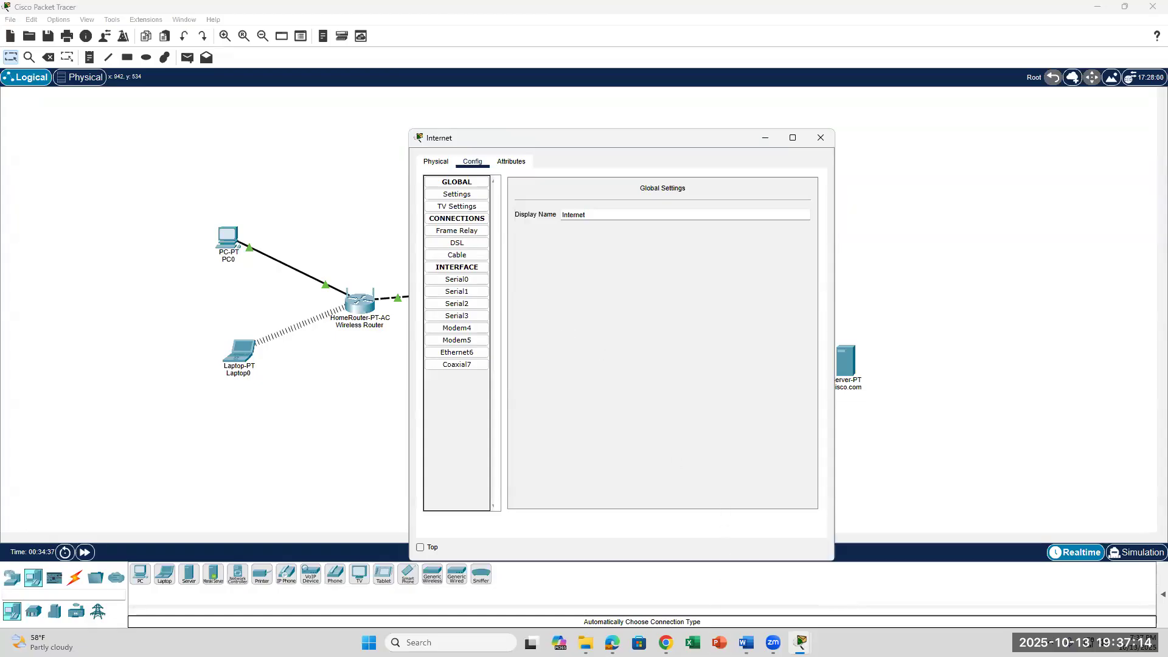
{"action": "left_click", "coordinate": [747, 643]}
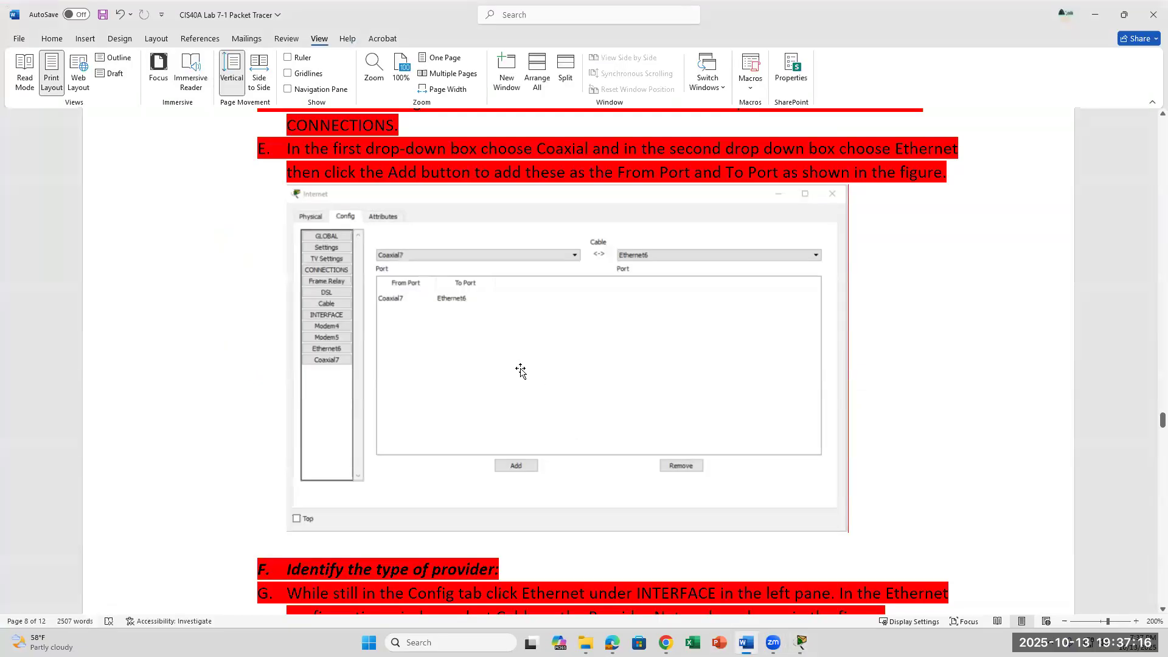
{"action": "scroll", "coordinate": [521, 371], "scroll_direction": "up", "scroll_amount": 5}
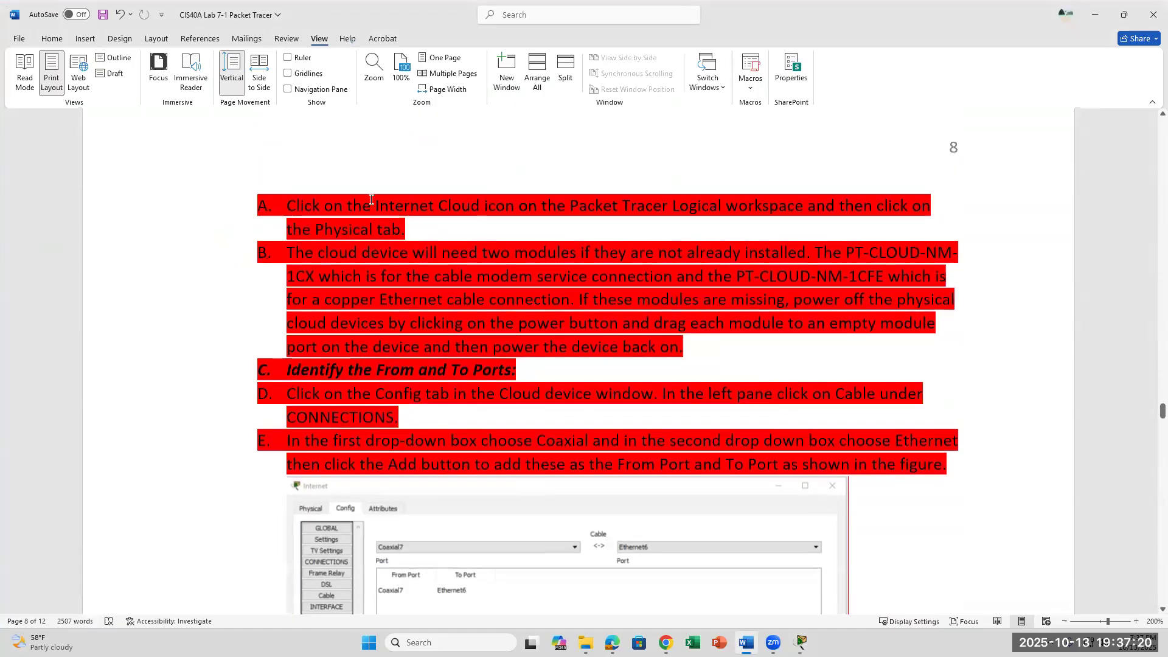
{"action": "mouse_move", "coordinate": [801, 643]}
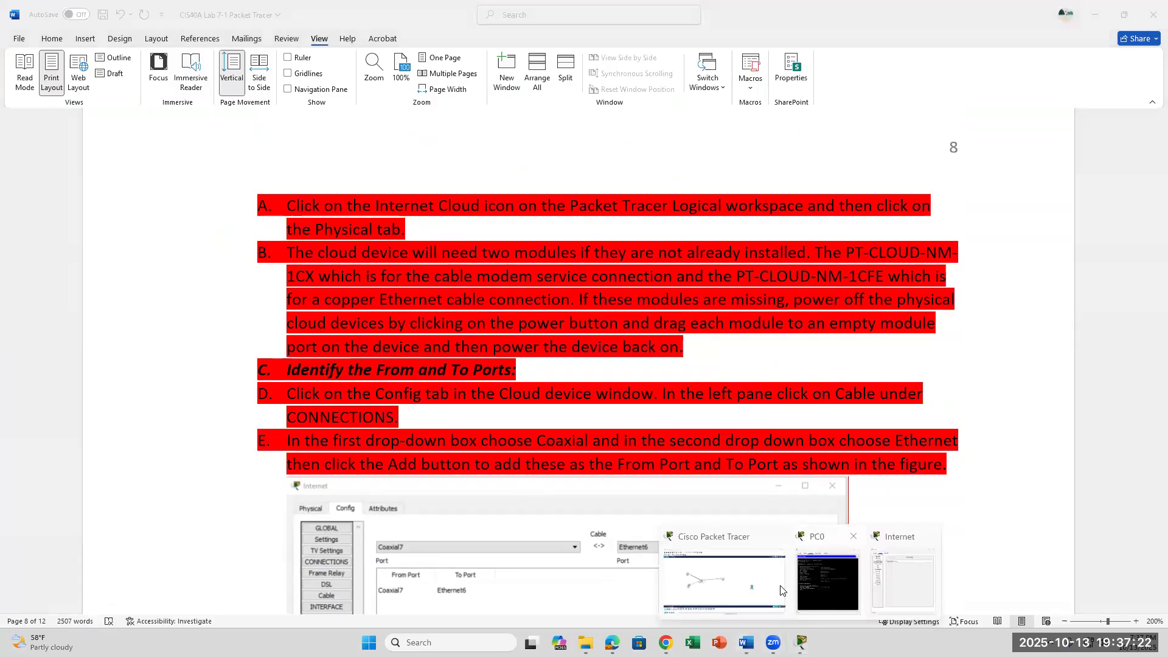
{"action": "left_click", "coordinate": [742, 588]}
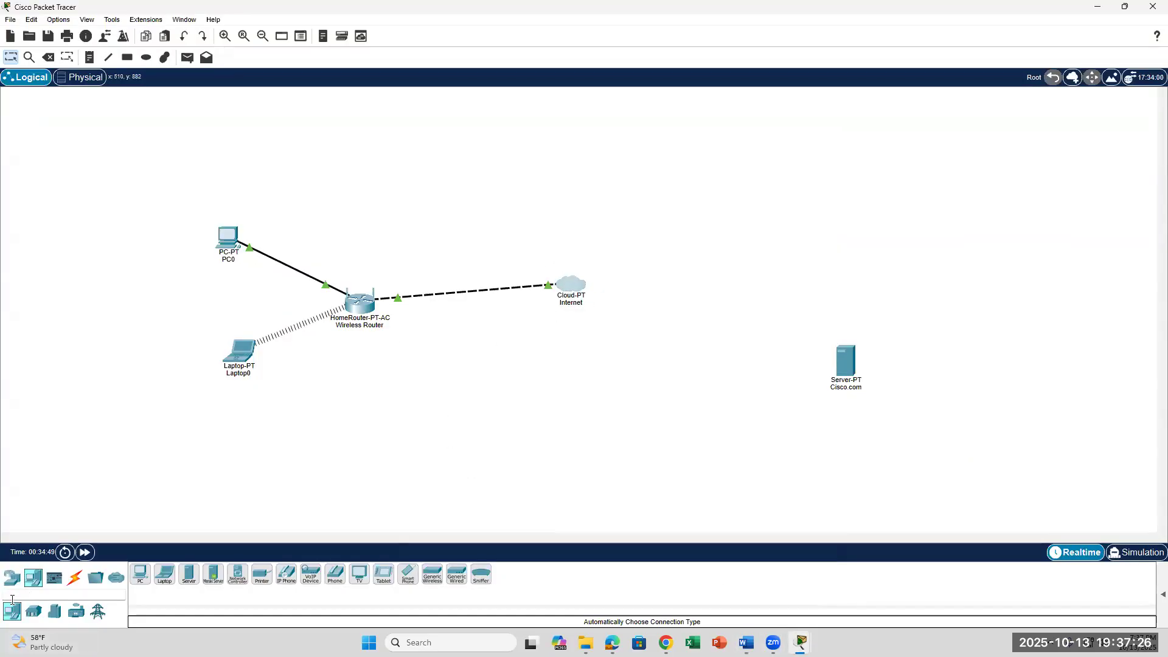
Reopen the Internet cloud's device window and view its Physical module list.
{"action": "left_click", "coordinate": [12, 578]}
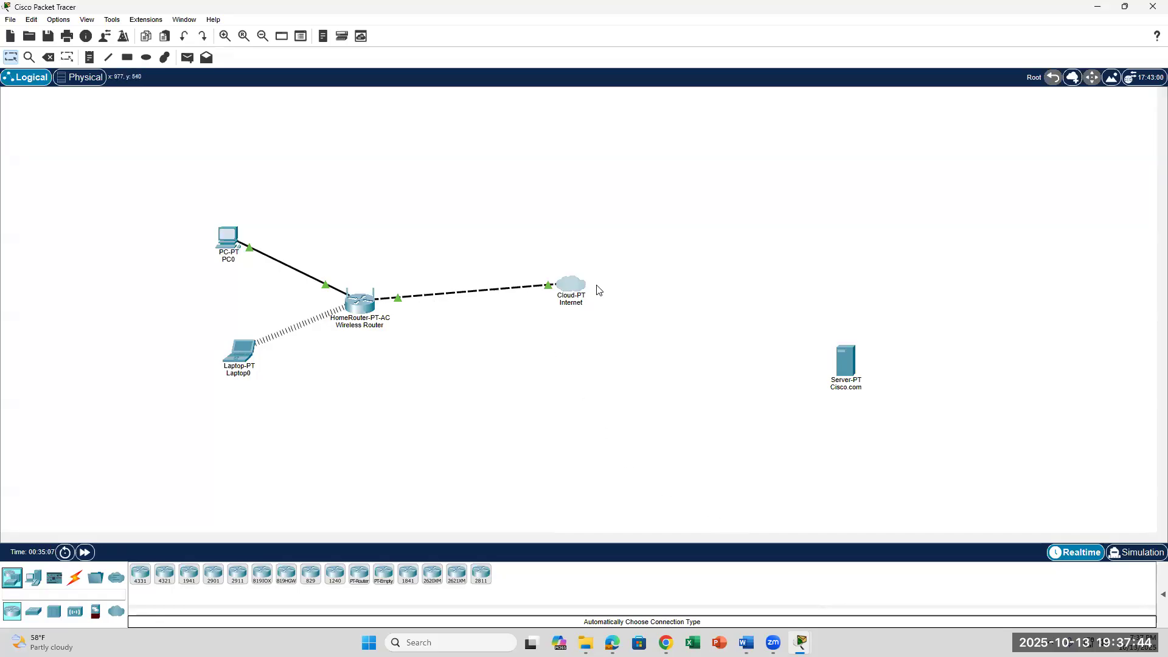
{"action": "left_click", "coordinate": [573, 289]}
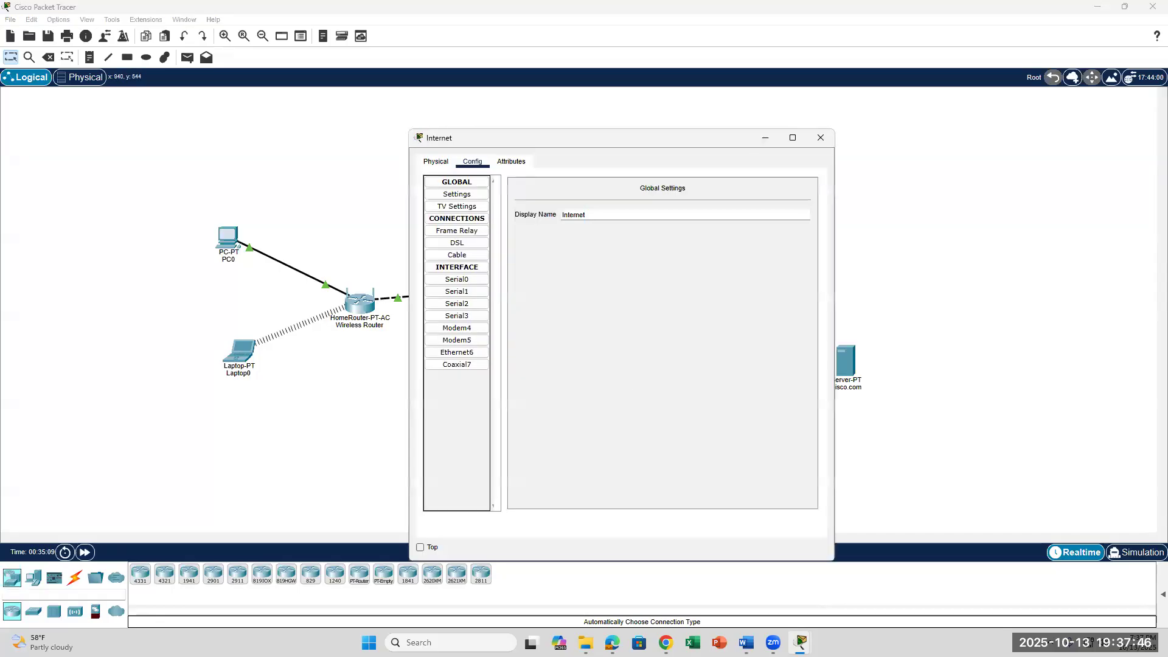
{"action": "left_click", "coordinate": [747, 643]}
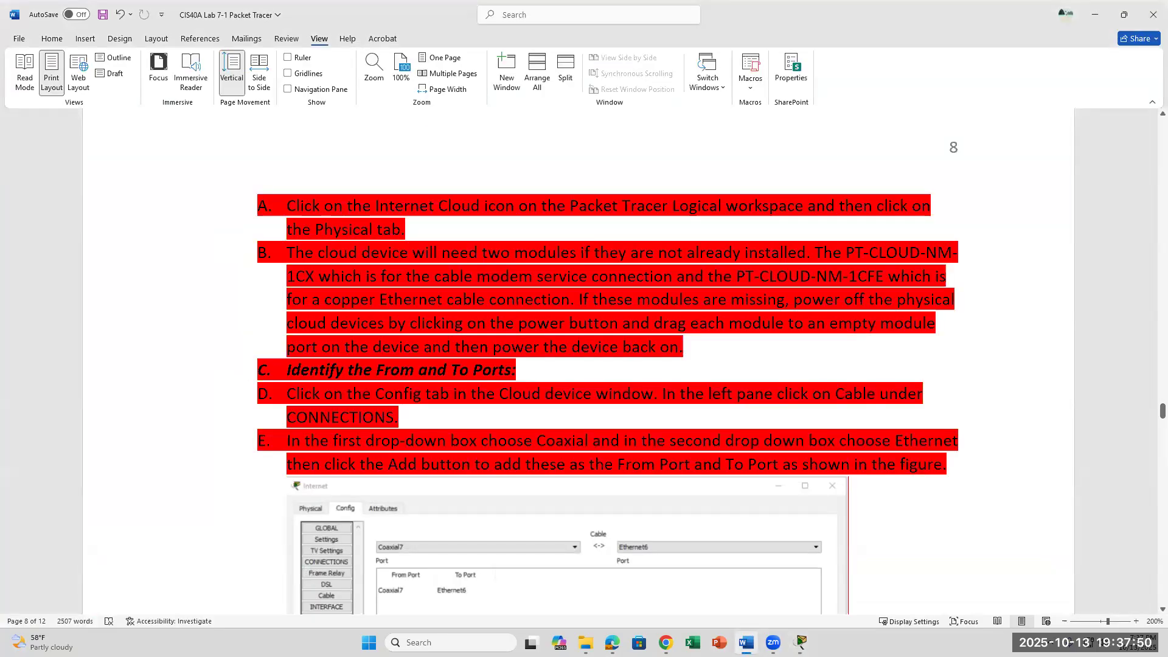
{"action": "left_click", "coordinate": [747, 642]}
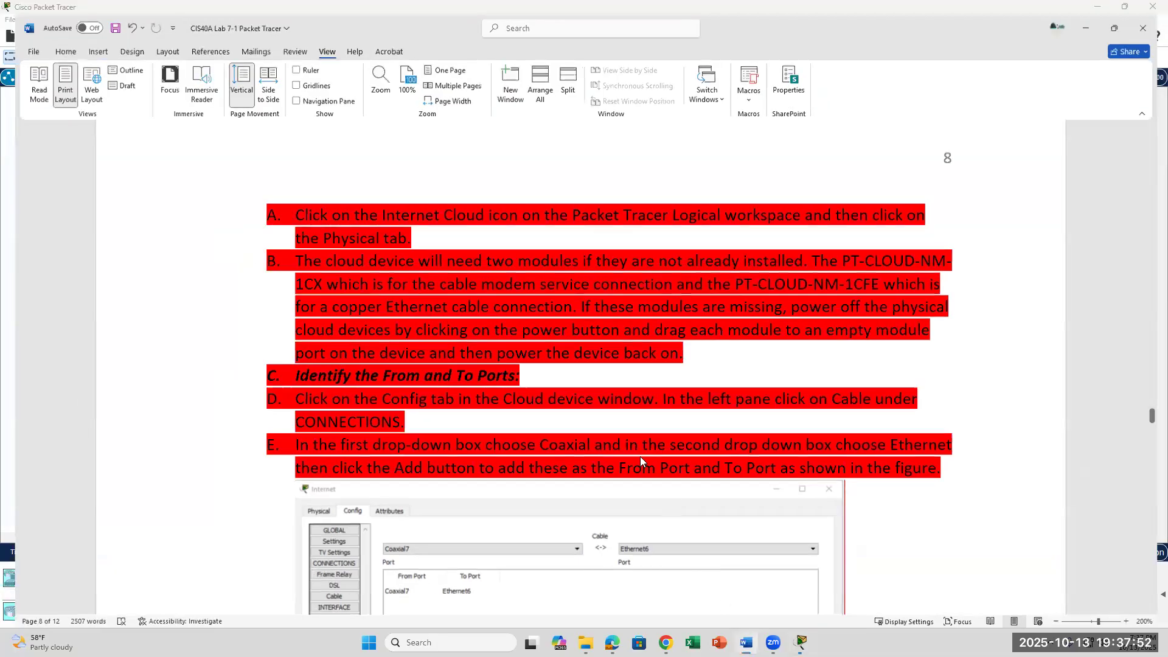
{"action": "left_click", "coordinate": [441, 165]}
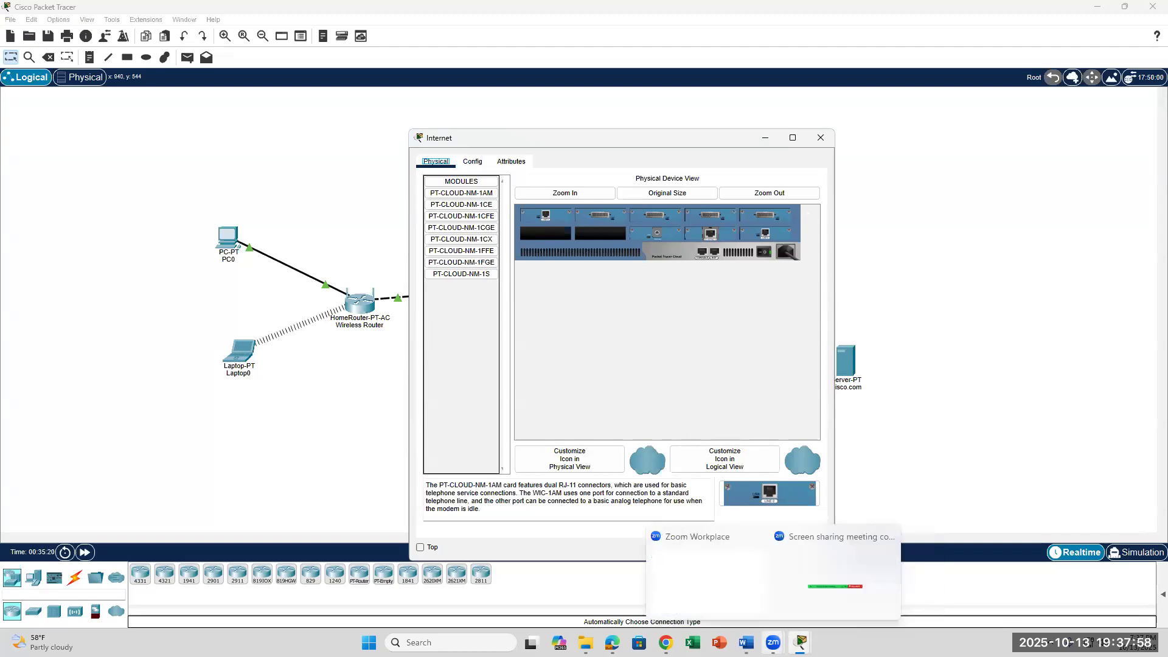
Attempt installing PT-CLOUD-NM-1CX in the second slot and dismiss the cannot-add-module warning.
{"action": "left_click", "coordinate": [745, 643]}
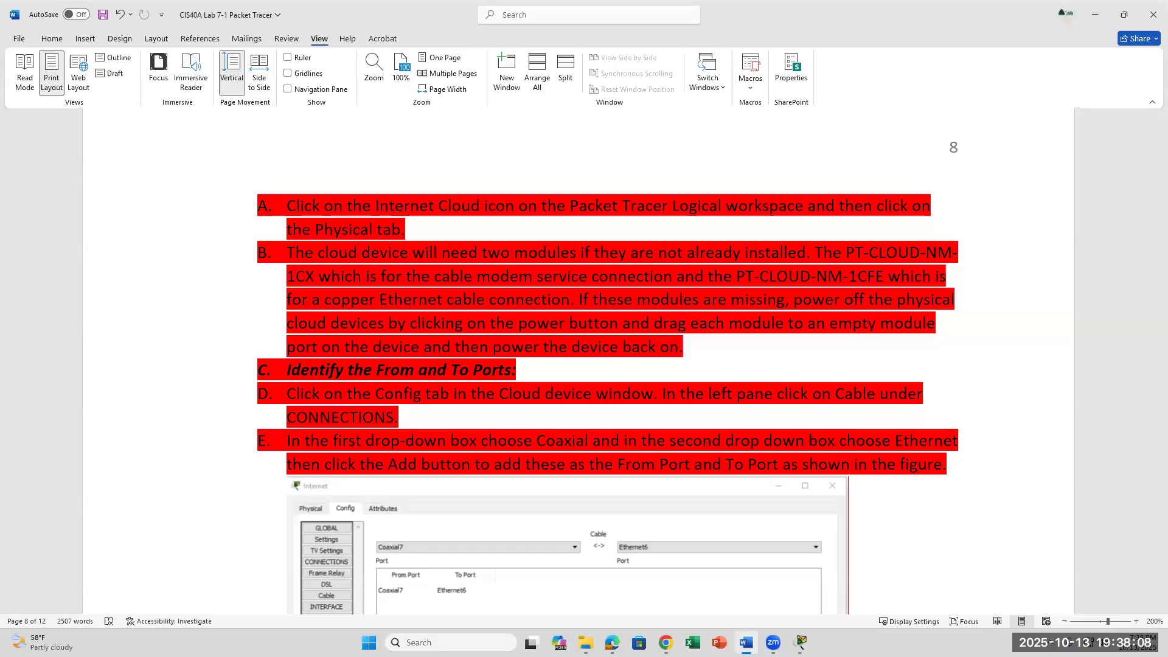
{"action": "key", "text": "alt+Tab"}
{"action": "left_click_drag", "start_coordinate": [462, 243], "coordinate": [550, 235]}
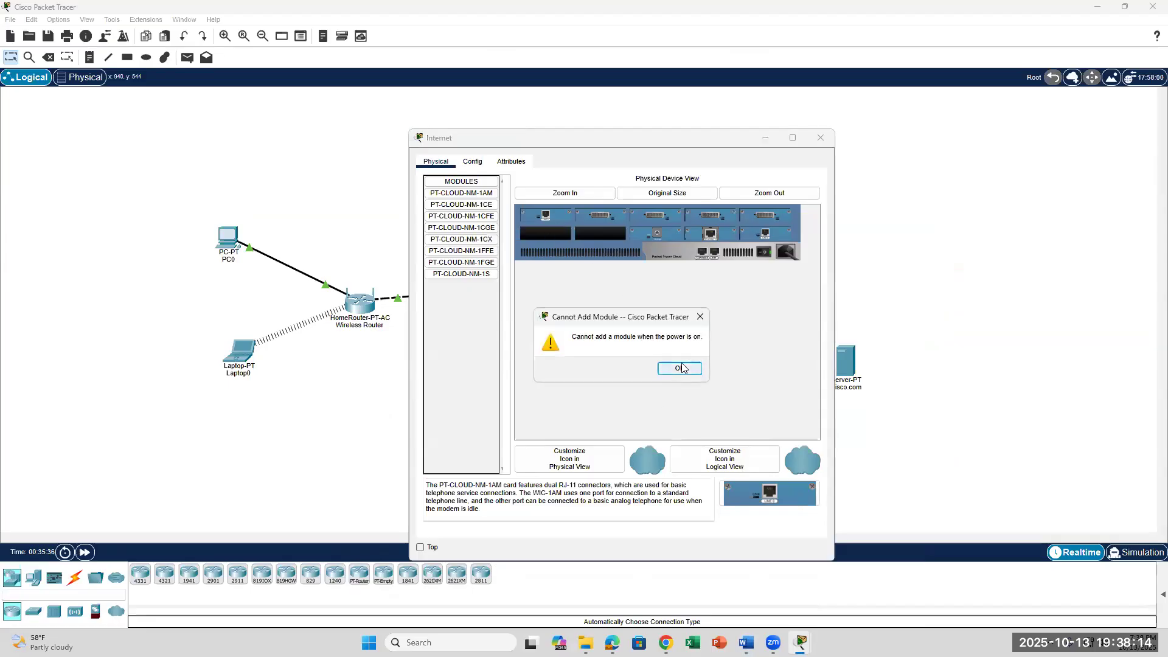
{"action": "key", "text": "Return"}
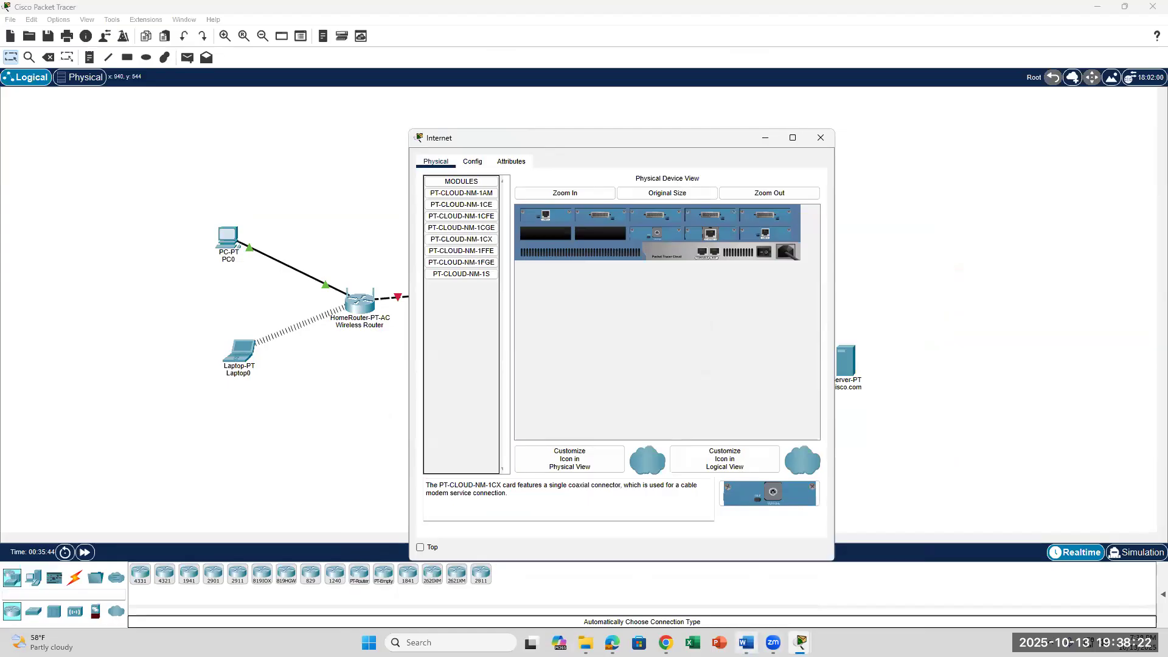
Install PT-CLOUD-NM-1CX and PT-CLOUD-NM-1CFE into empty cloud slots, checking the lab steps.
{"action": "left_click", "coordinate": [747, 643]}
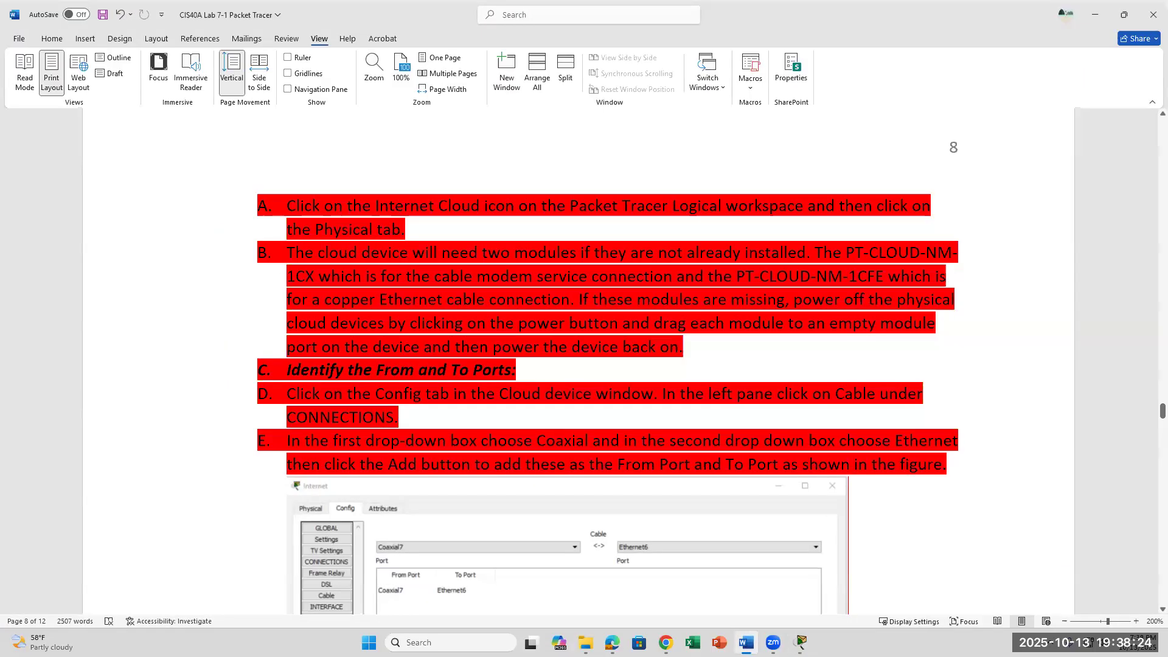
{"action": "left_click", "coordinate": [747, 642]}
{"action": "left_click_drag", "start_coordinate": [480, 241], "coordinate": [550, 236]}
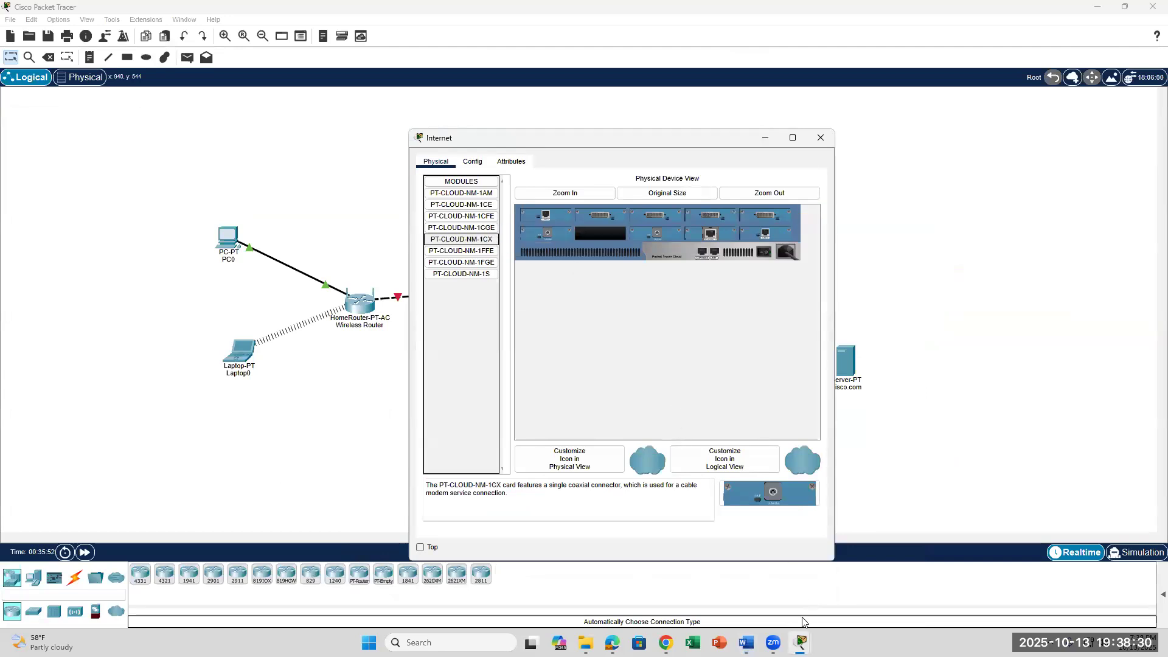
{"action": "mouse_move", "coordinate": [802, 640]}
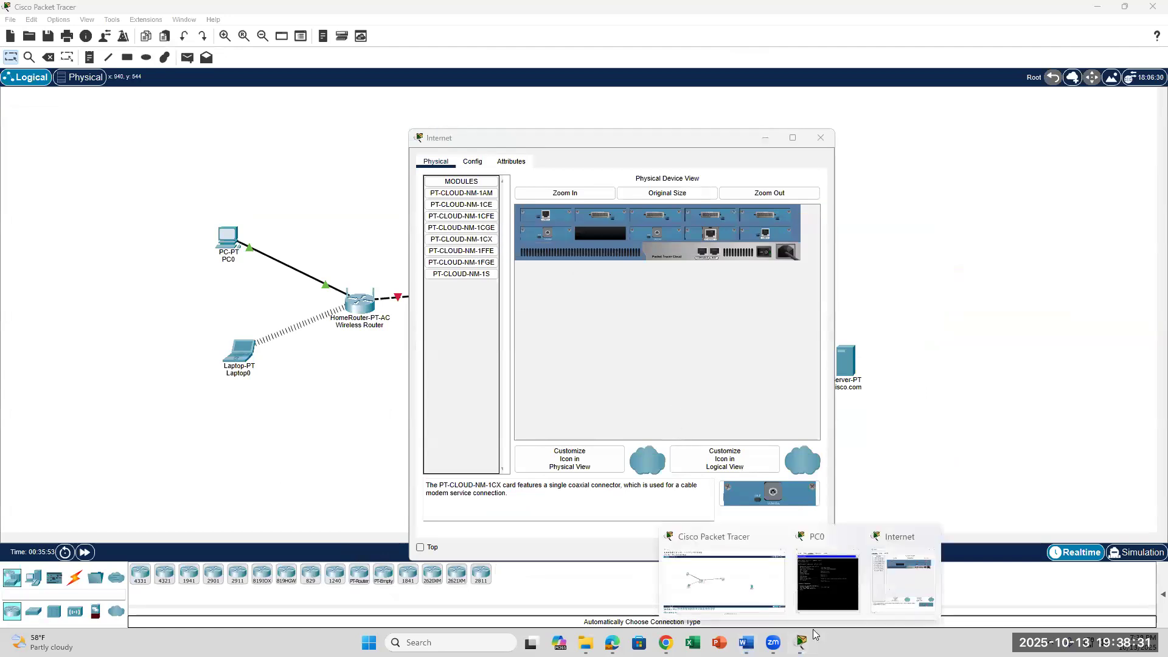
{"action": "left_click", "coordinate": [899, 579]}
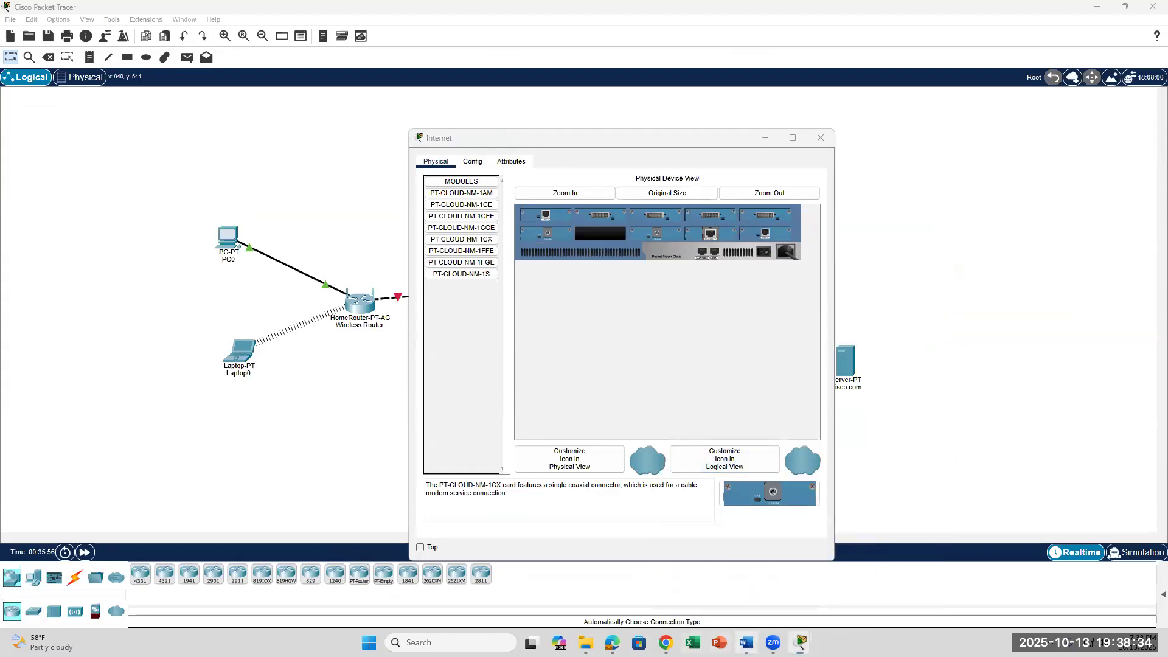
{"action": "left_click", "coordinate": [746, 643]}
{"action": "left_click", "coordinate": [747, 643]}
{"action": "left_click_drag", "start_coordinate": [468, 220], "coordinate": [600, 234]}
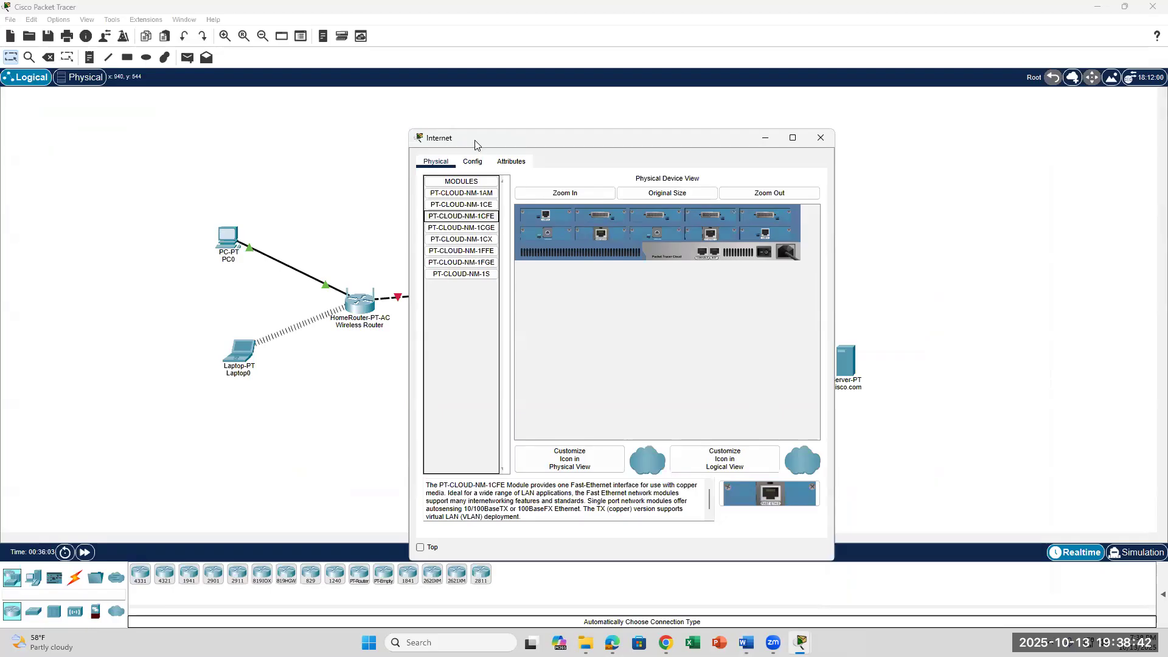
{"action": "left_click", "coordinate": [746, 643]}
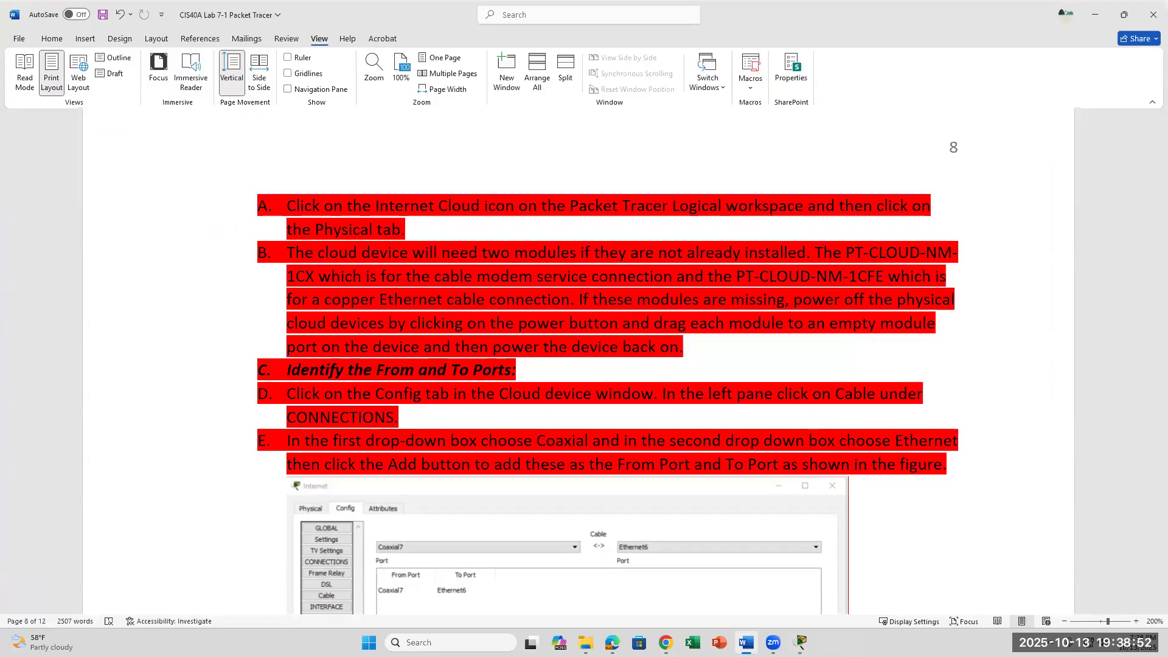
Dismiss the power-on error, switch the Internet cloud on, and open its Config page.
{"action": "left_click", "coordinate": [746, 642]}
{"action": "left_click", "coordinate": [467, 163]}
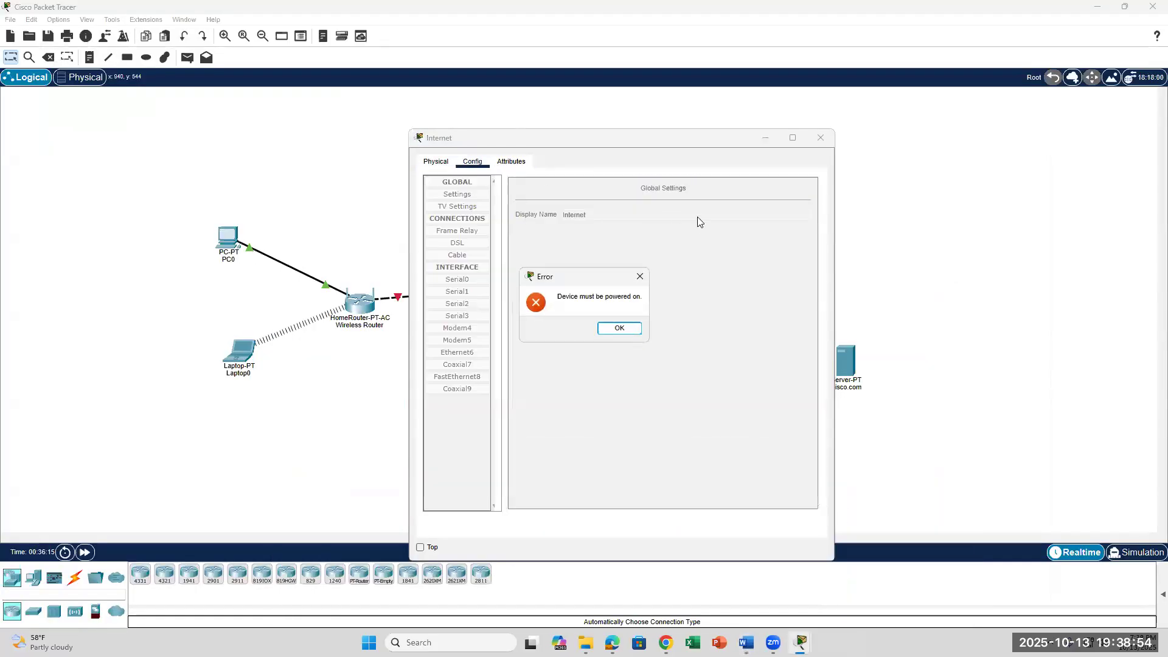
{"action": "left_click", "coordinate": [619, 331]}
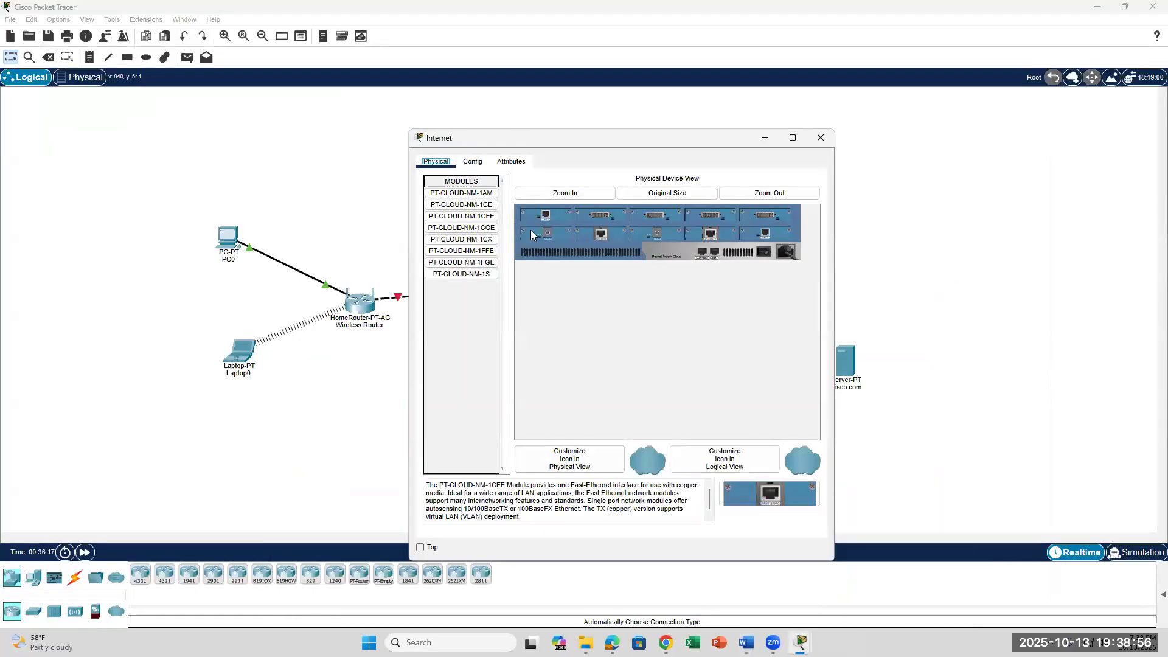
{"action": "left_click", "coordinate": [765, 252]}
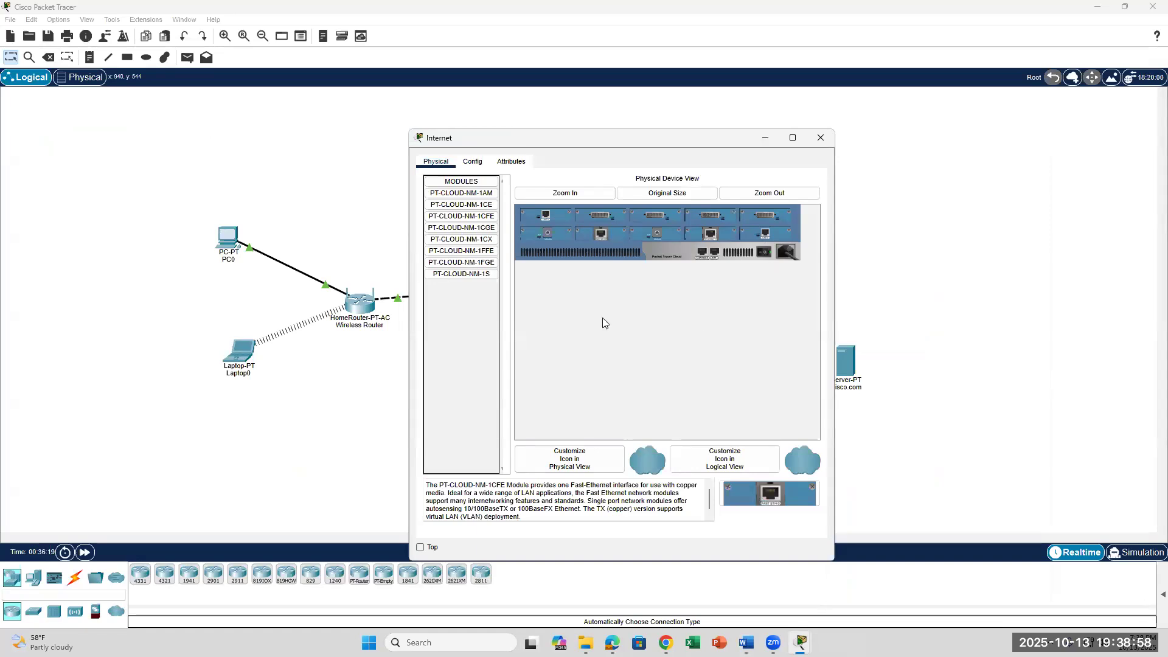
{"action": "left_click", "coordinate": [473, 162]}
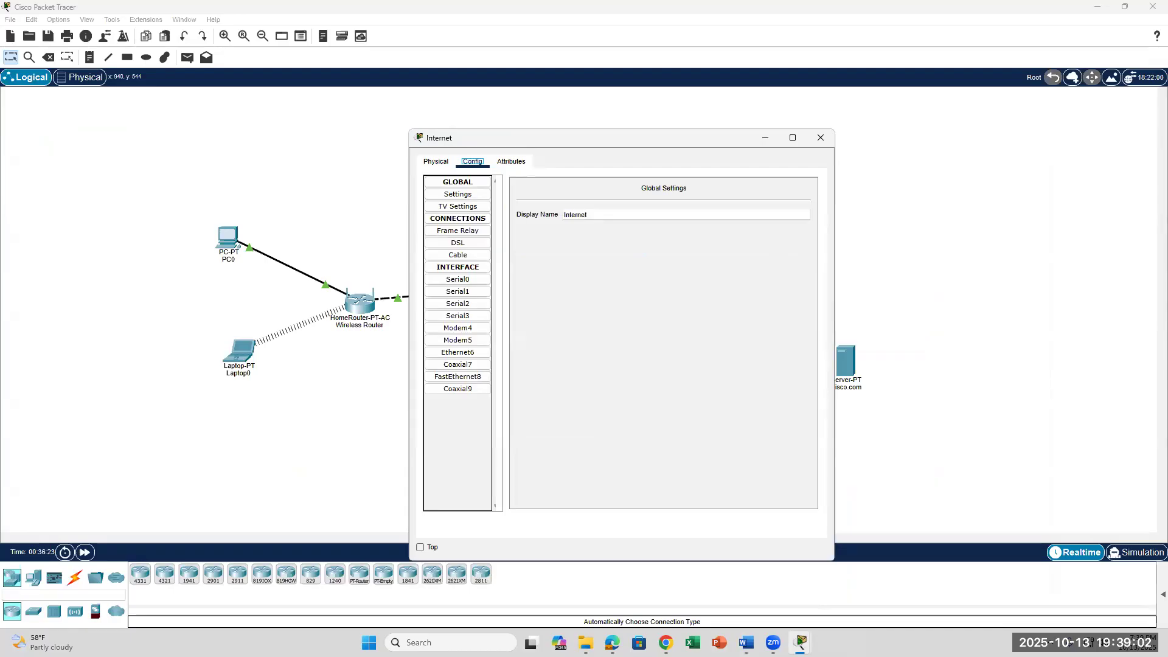
{"action": "left_click", "coordinate": [747, 642]}
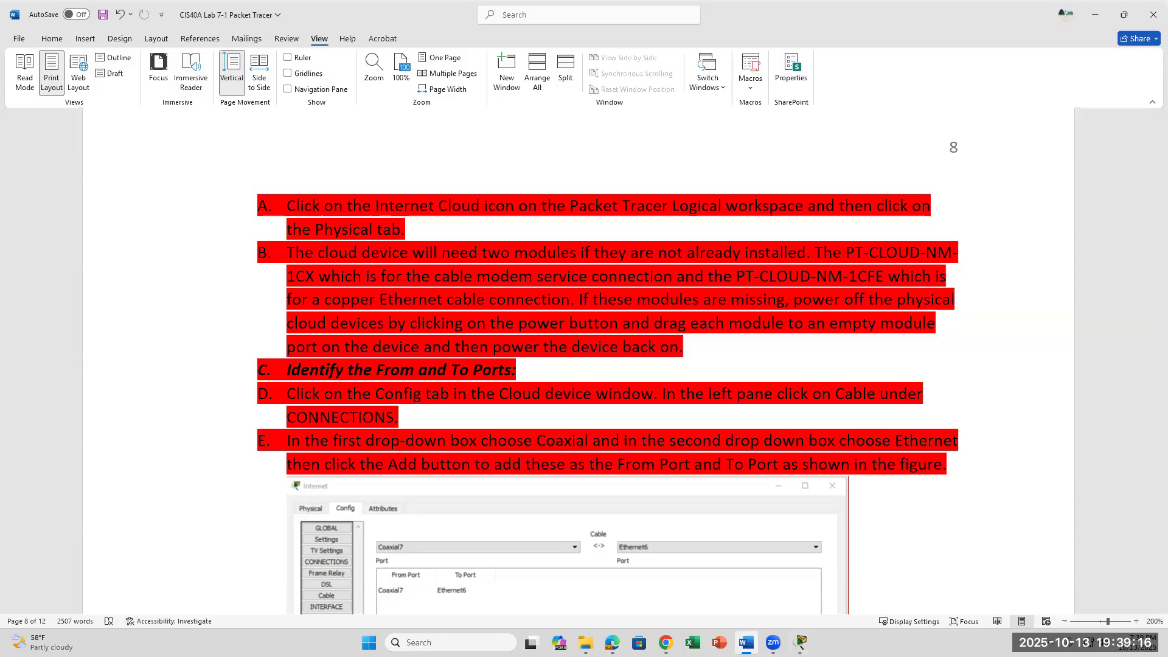
{"action": "left_click", "coordinate": [701, 608]}
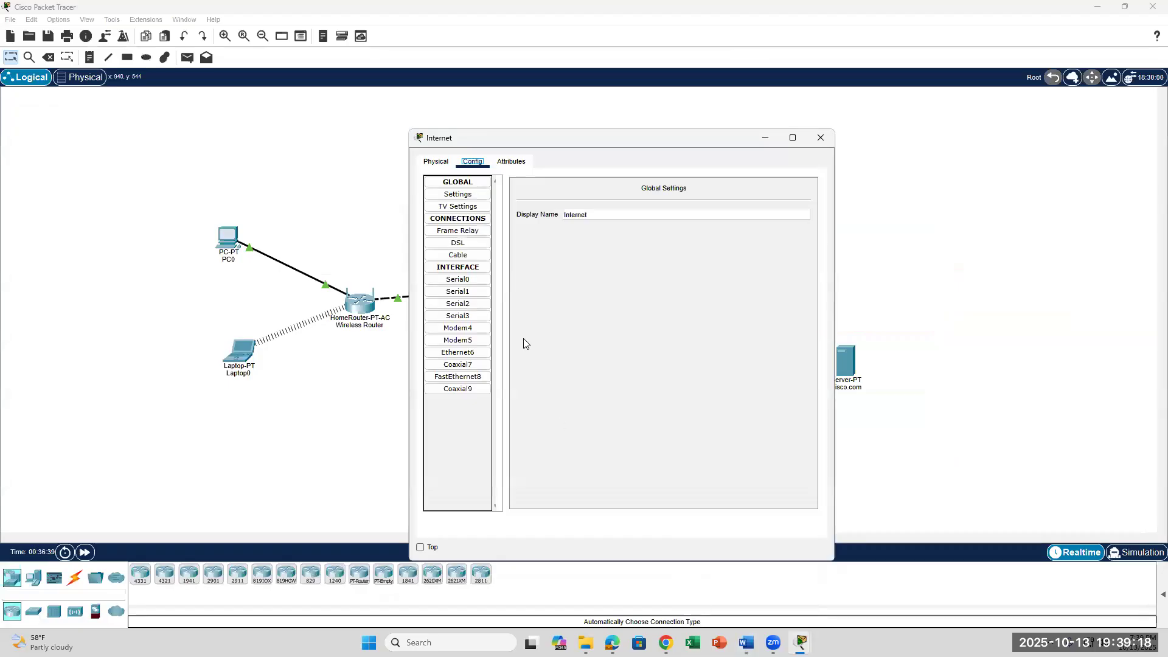
Try adding a Coaxial7 cable connection and dismiss the 'No port available' error.
{"action": "left_click", "coordinate": [465, 256]}
{"action": "left_click", "coordinate": [791, 202]}
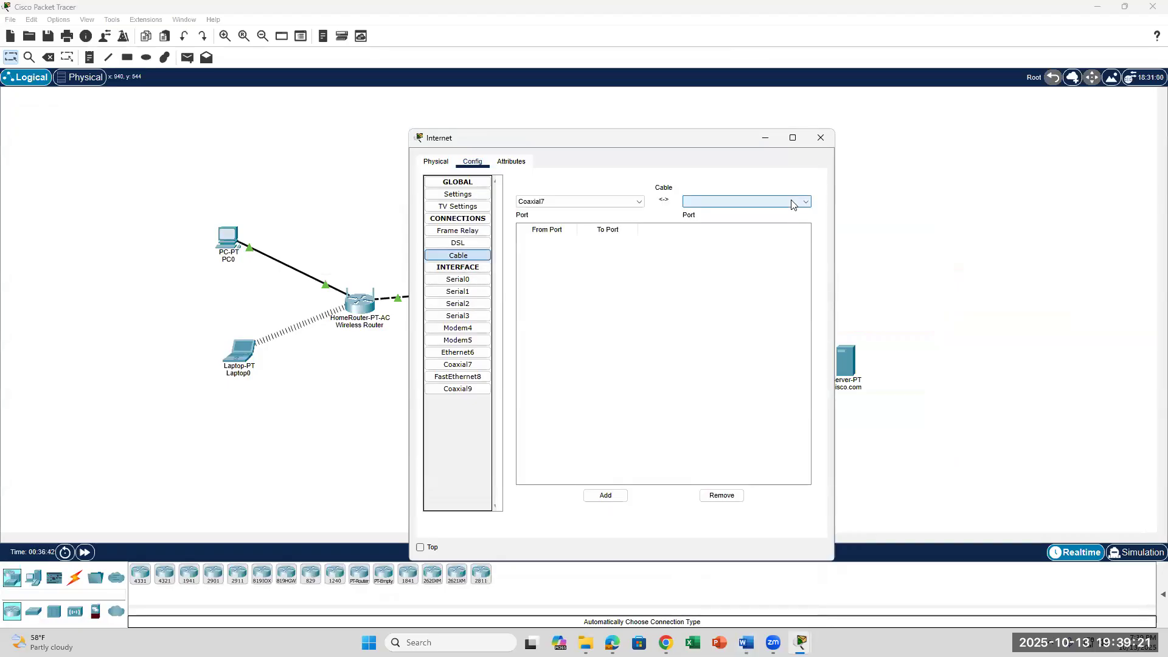
{"action": "left_click", "coordinate": [640, 201]}
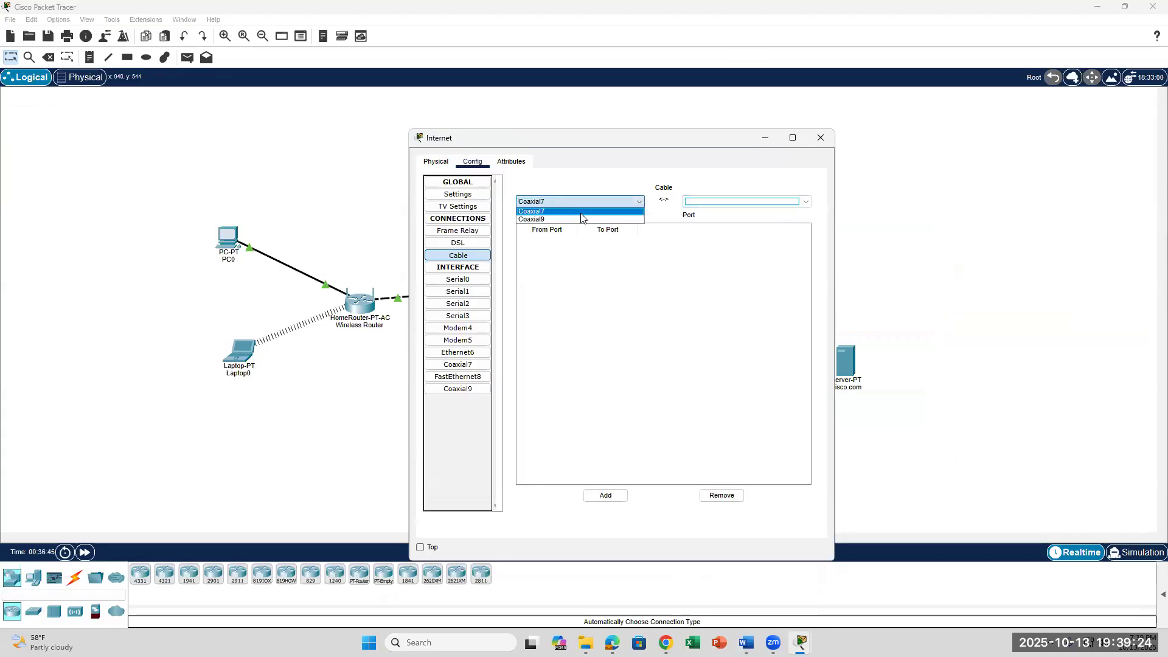
{"action": "left_click", "coordinate": [777, 205]}
{"action": "left_click", "coordinate": [778, 205]}
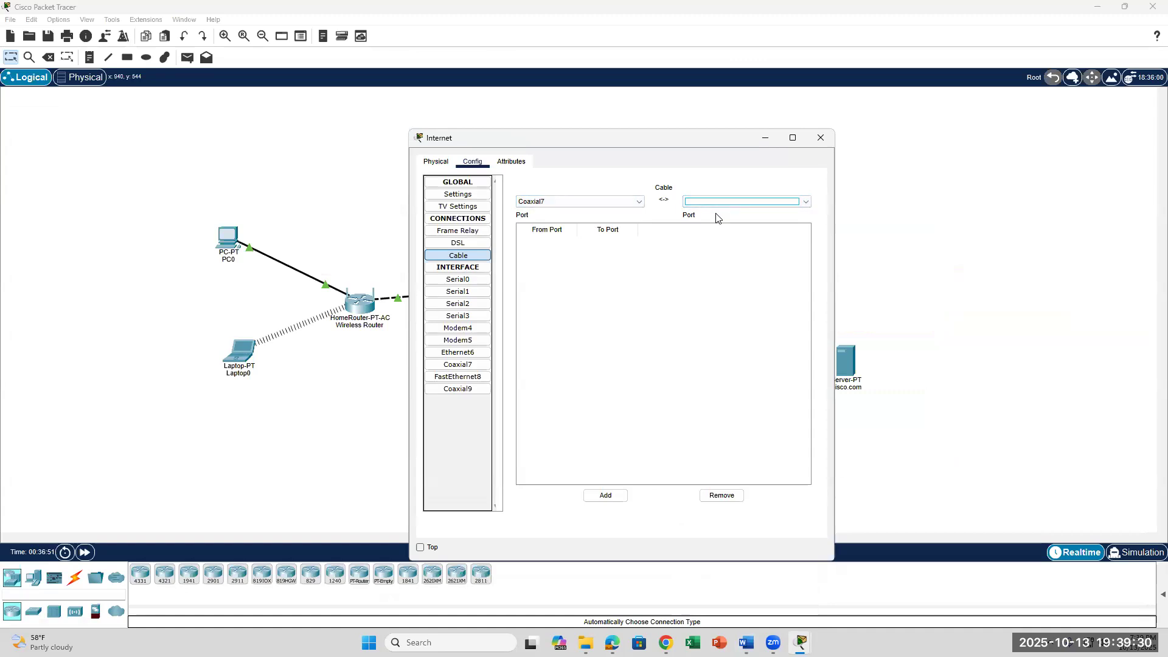
{"action": "left_click", "coordinate": [607, 495]}
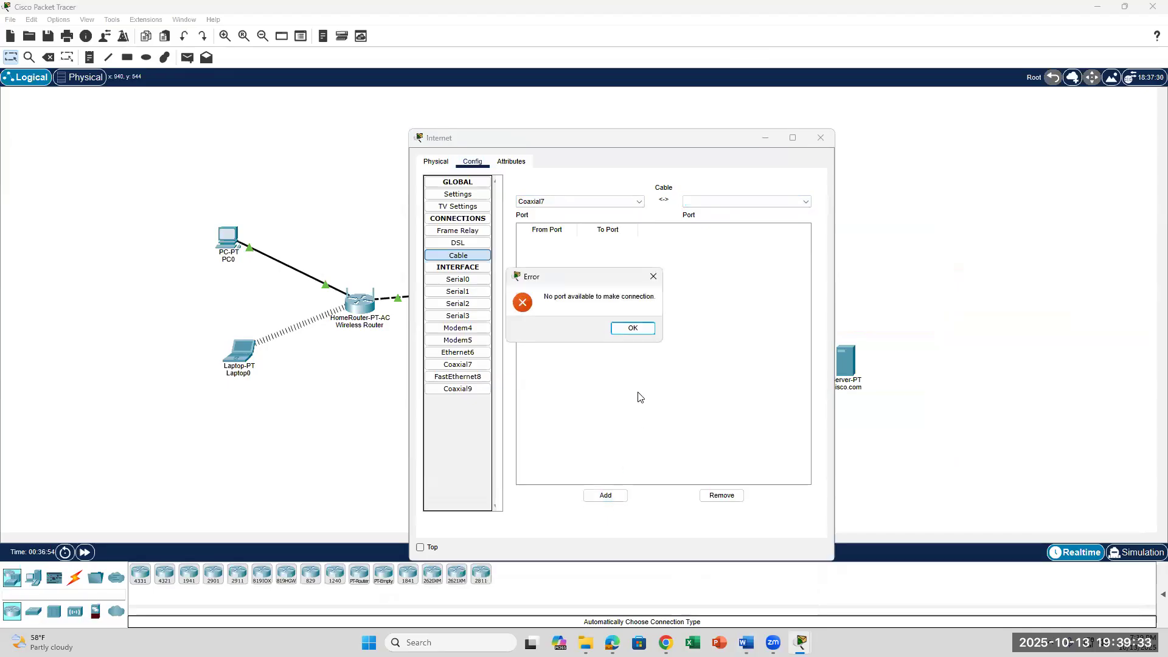
{"action": "left_click", "coordinate": [654, 277]}
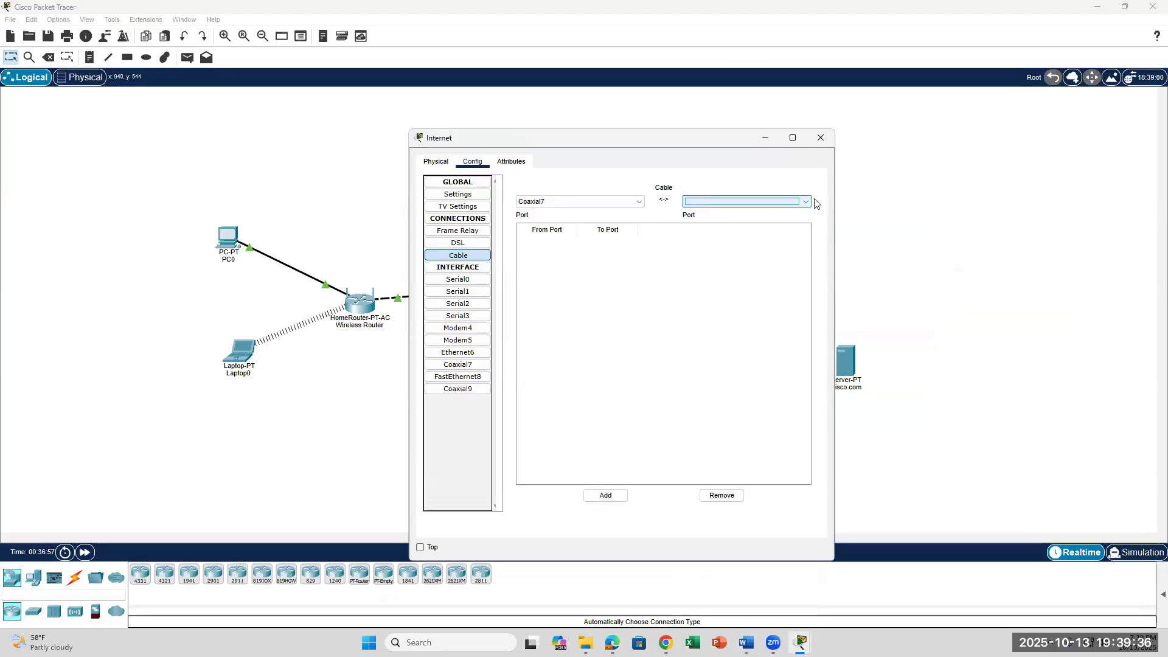
Try Coaxial9 as cable source, then review DSL settings with Ethernet6 as destination.
{"action": "left_click", "coordinate": [533, 203]}
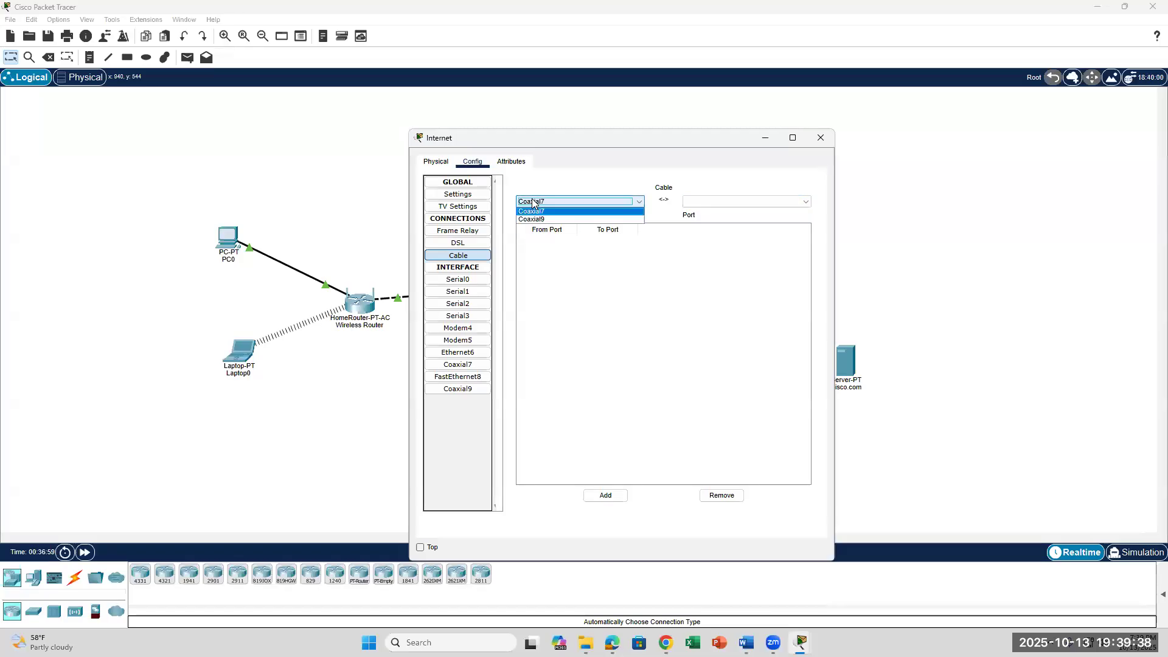
{"action": "left_click", "coordinate": [536, 220]}
{"action": "left_click", "coordinate": [545, 204]}
{"action": "left_click", "coordinate": [541, 221]}
{"action": "left_click", "coordinate": [737, 203]}
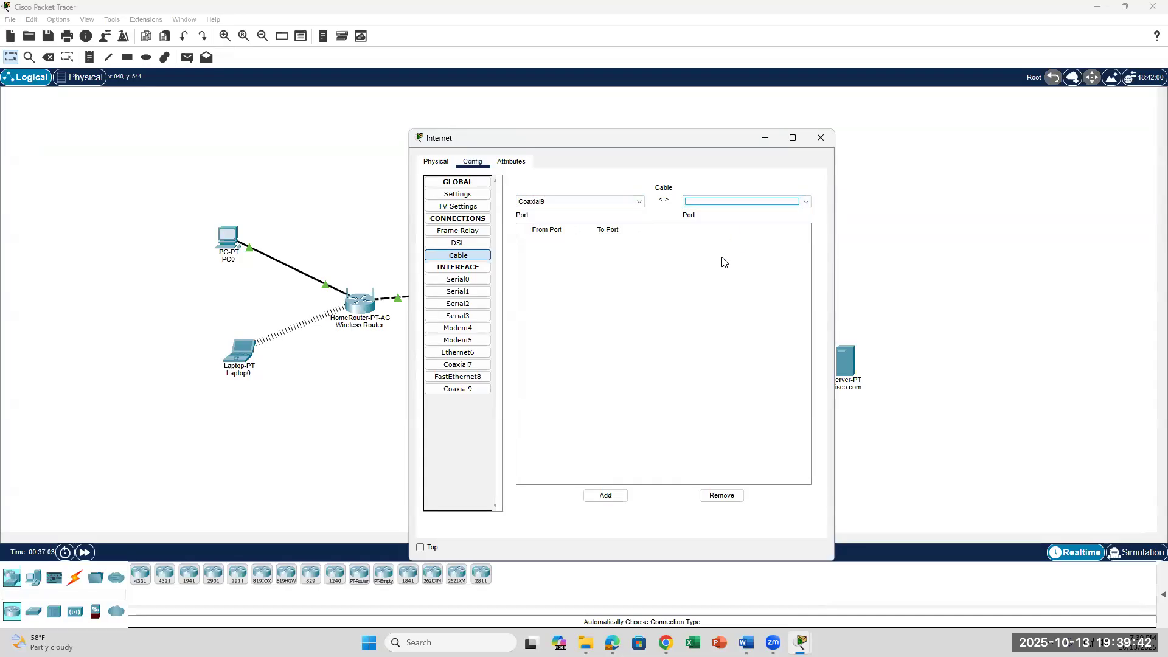
{"action": "left_click", "coordinate": [460, 244]}
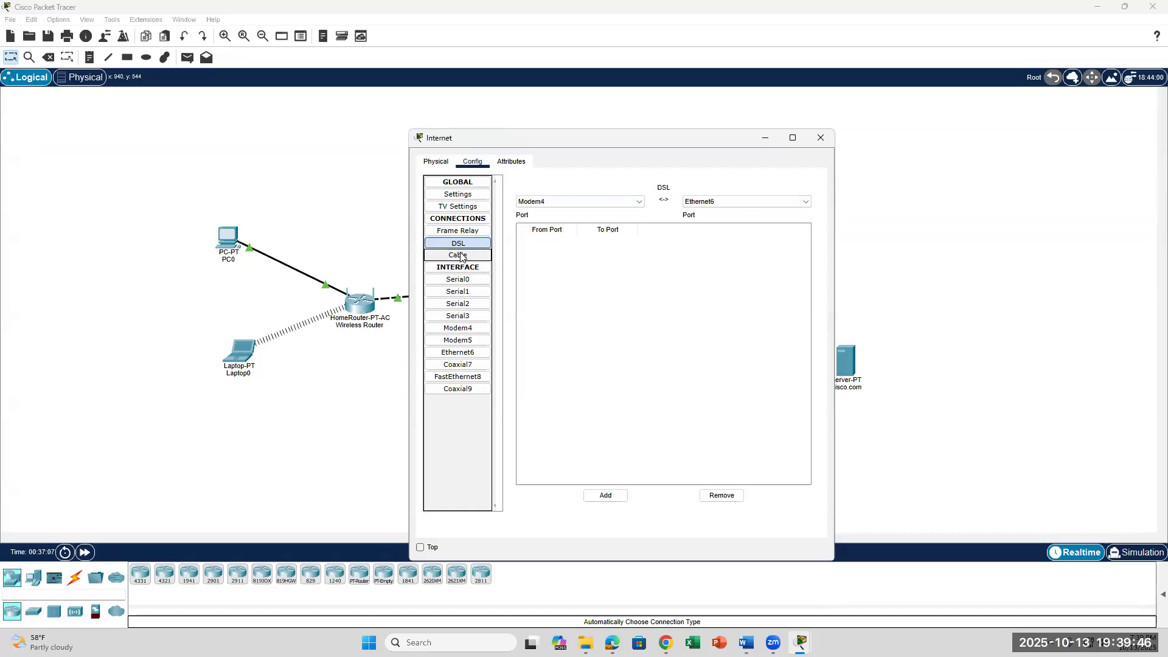
{"action": "left_click", "coordinate": [461, 254]}
{"action": "left_click", "coordinate": [467, 245]}
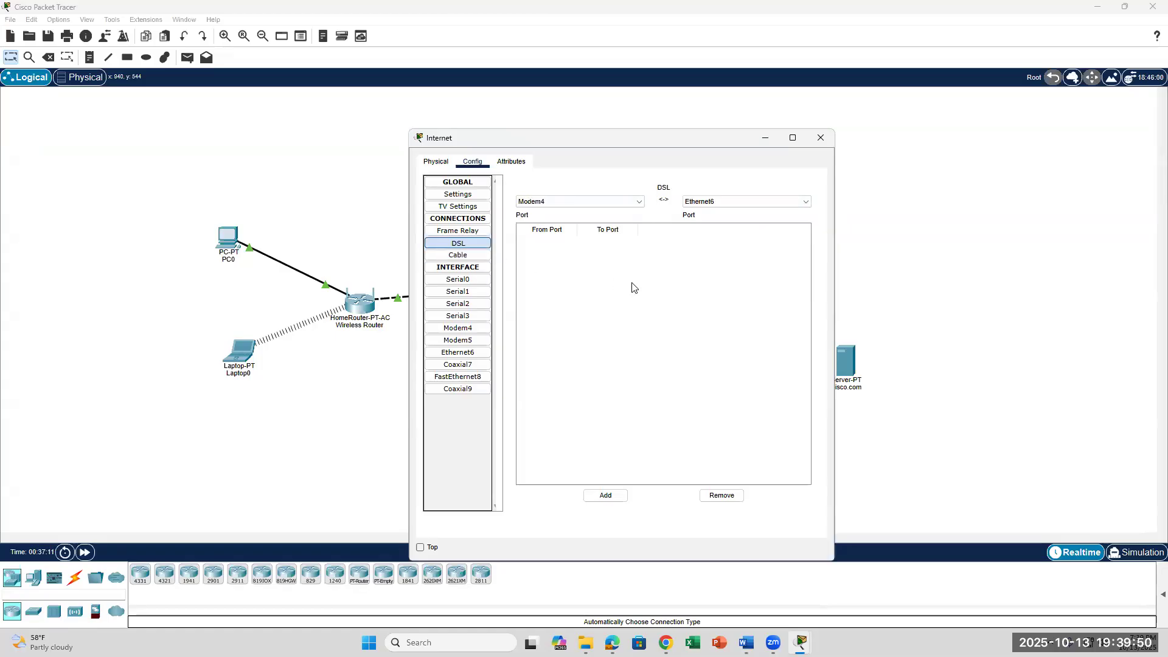
{"action": "left_click", "coordinate": [704, 204]}
{"action": "left_click", "coordinate": [704, 211]}
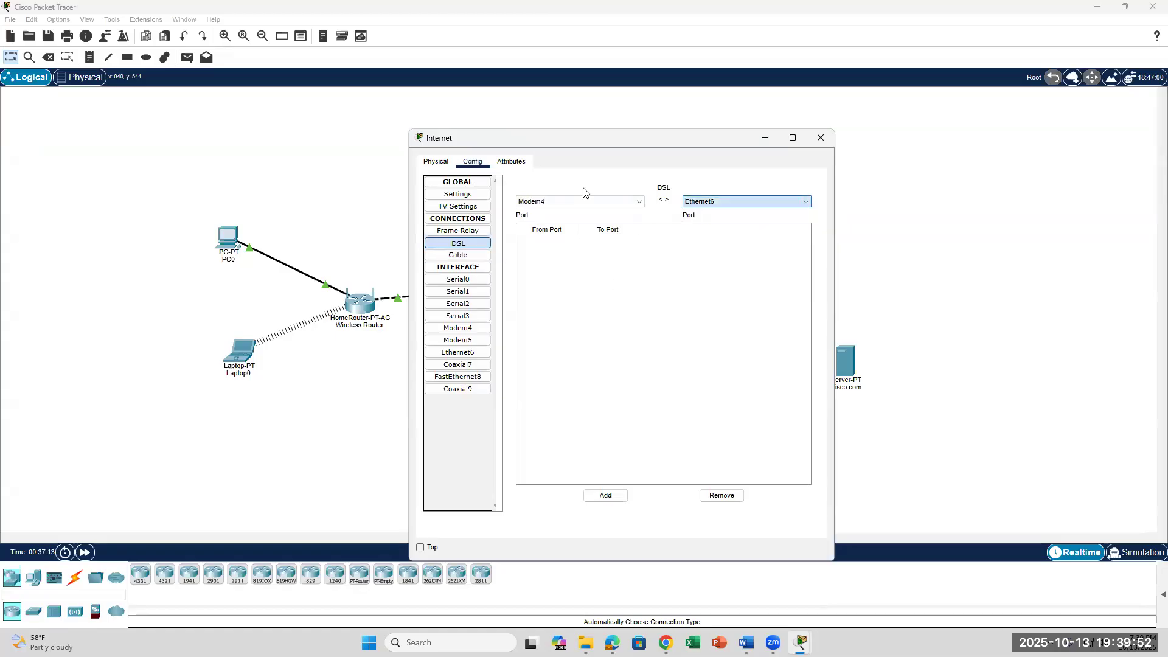
Recheck DSL and Cable port choices (Modem4, Coaxial7, Ethernet6), then return to Word.
{"action": "left_click", "coordinate": [530, 203]}
{"action": "left_click", "coordinate": [459, 247]}
{"action": "left_click", "coordinate": [458, 255]}
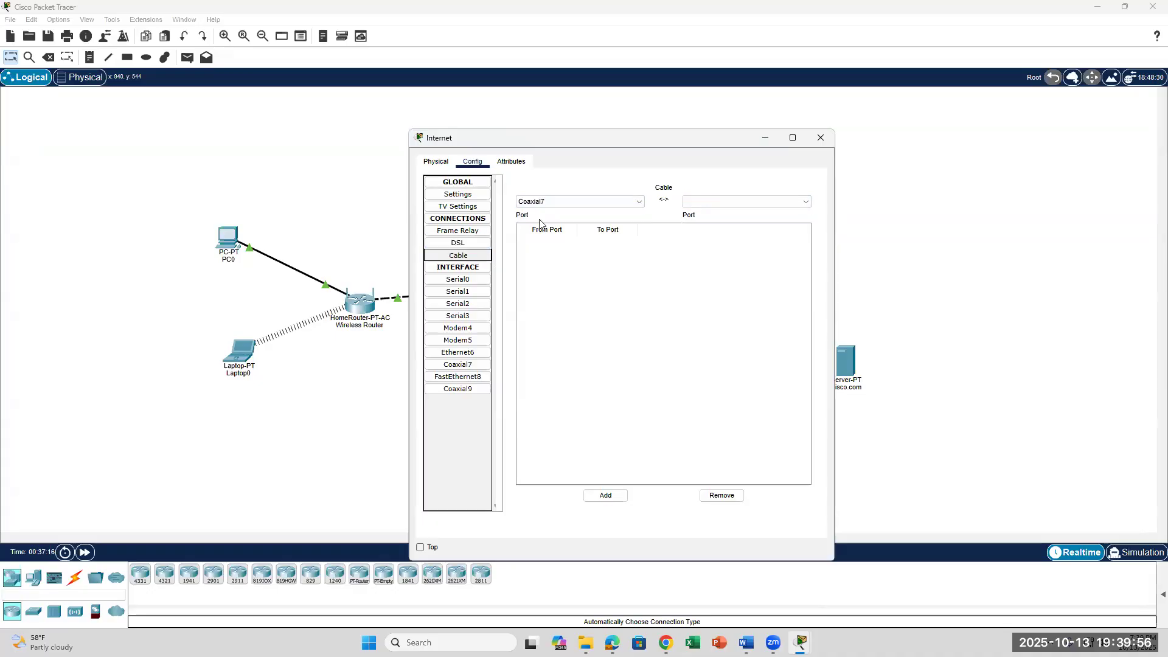
{"action": "left_click", "coordinate": [570, 207]}
{"action": "left_click", "coordinate": [583, 217]}
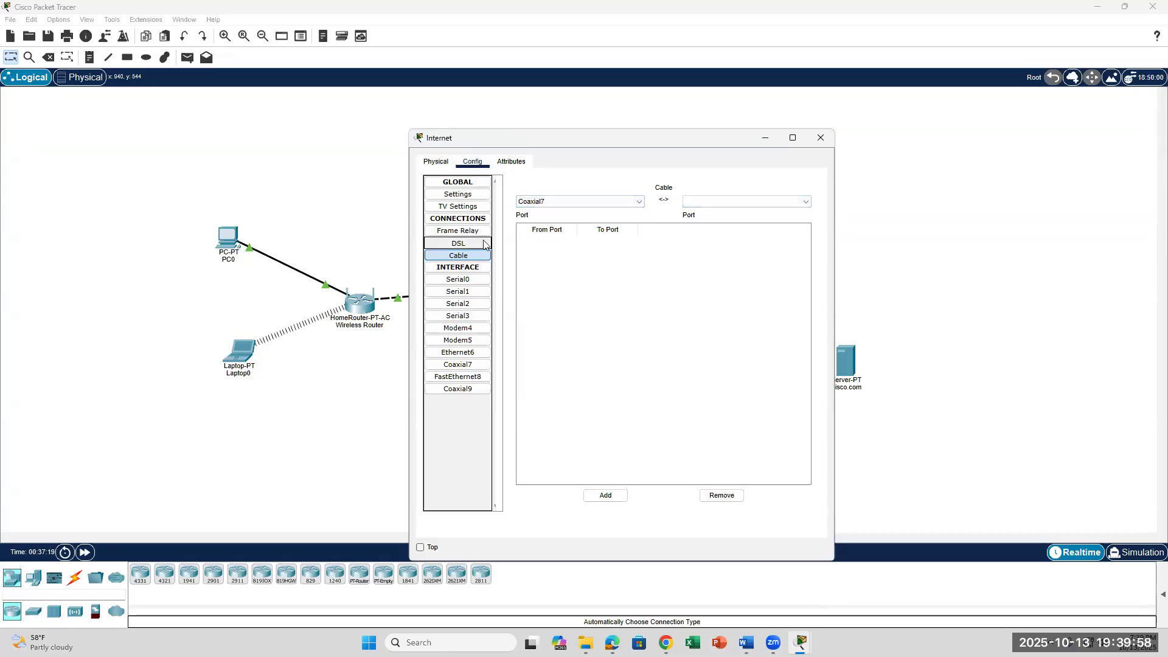
{"action": "left_click", "coordinate": [462, 243]}
{"action": "left_click", "coordinate": [705, 202]}
{"action": "left_click", "coordinate": [706, 204]}
{"action": "left_click", "coordinate": [535, 202]}
{"action": "left_click", "coordinate": [535, 215]}
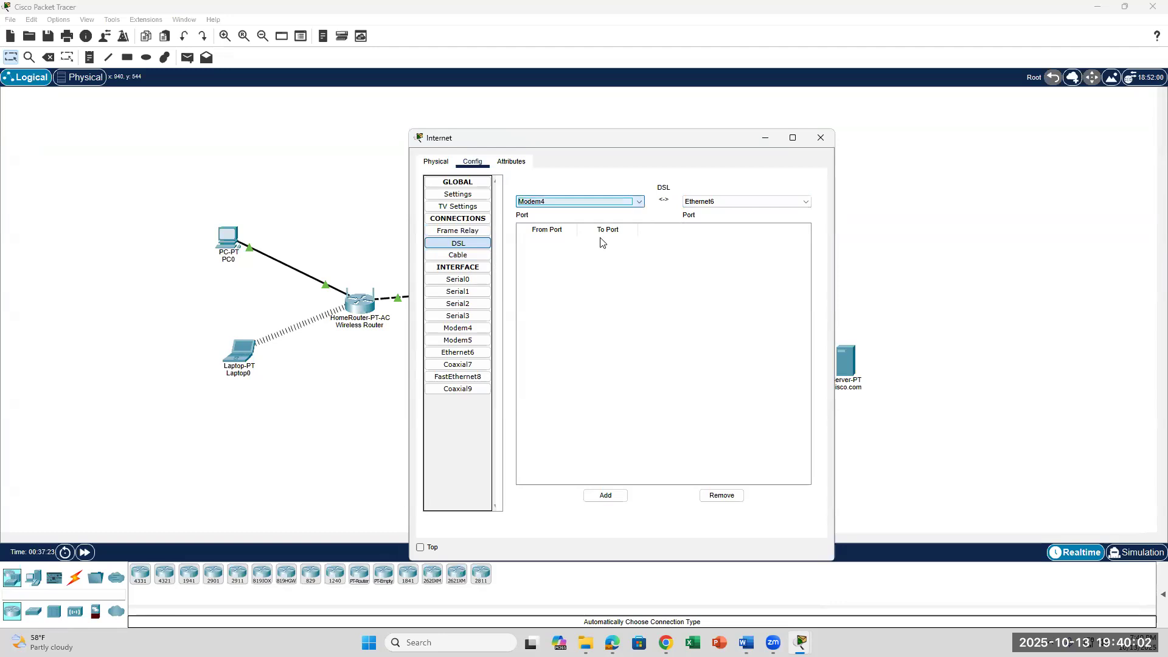
{"action": "left_click", "coordinate": [443, 255]}
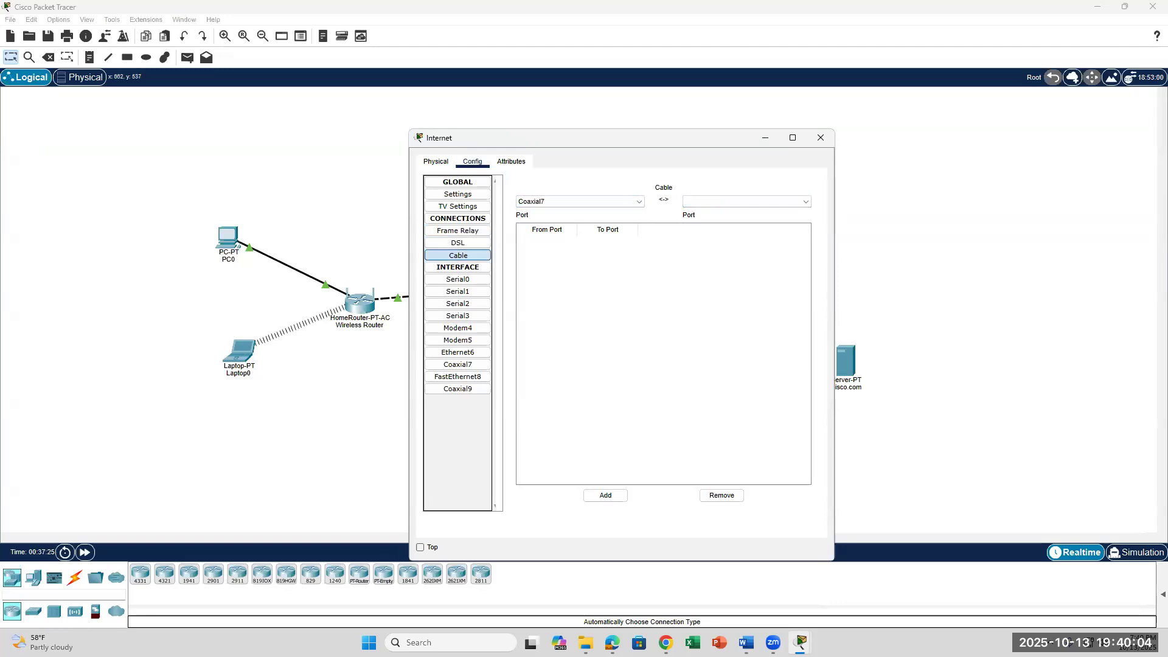
{"action": "key", "text": "alt+Tab"}
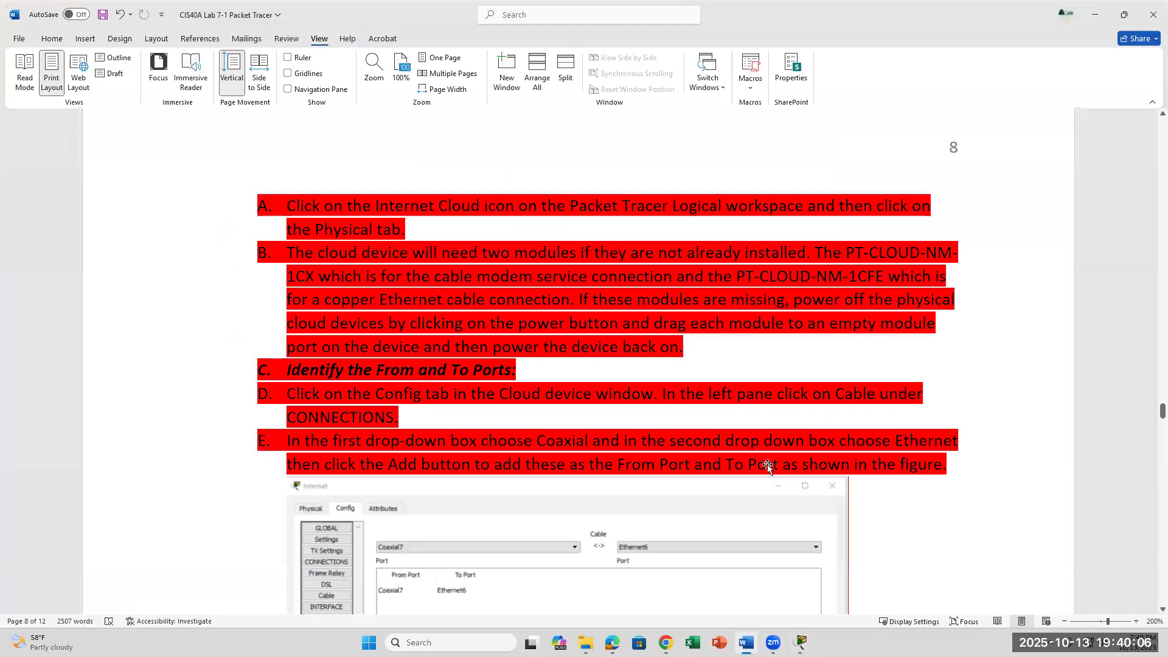
Scroll the lab document to the DHCP settings and select the lines from Default Gateway down.
{"action": "scroll", "coordinate": [767, 466], "scroll_direction": "down", "scroll_amount": 5}
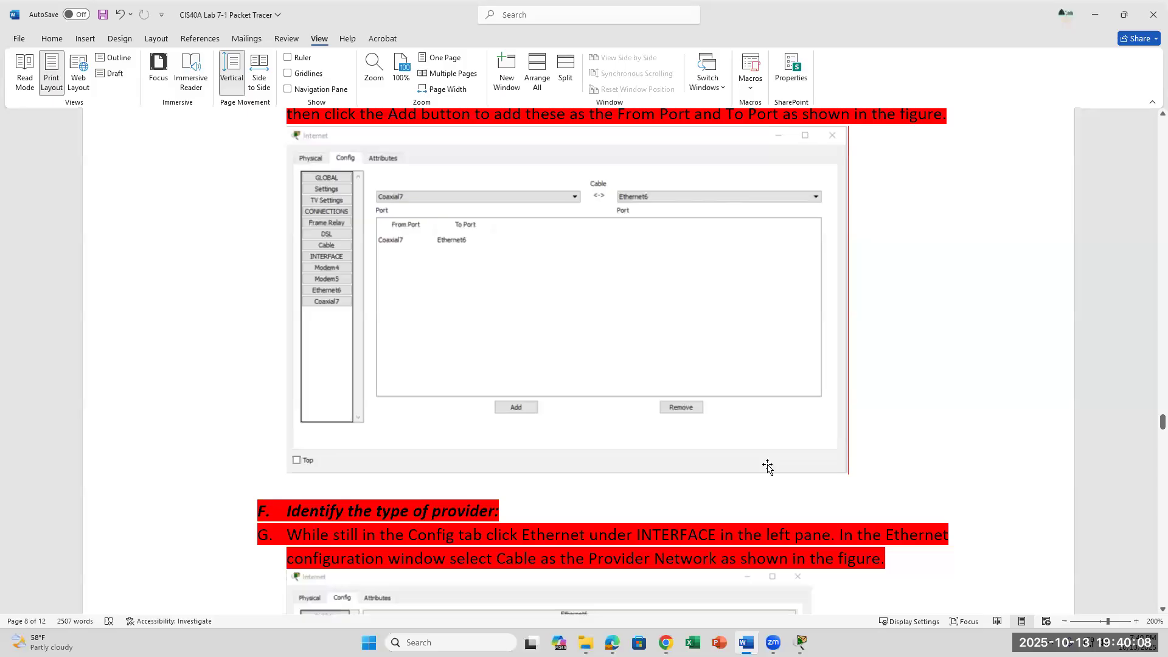
{"action": "scroll", "coordinate": [768, 466], "scroll_direction": "down", "scroll_amount": 2}
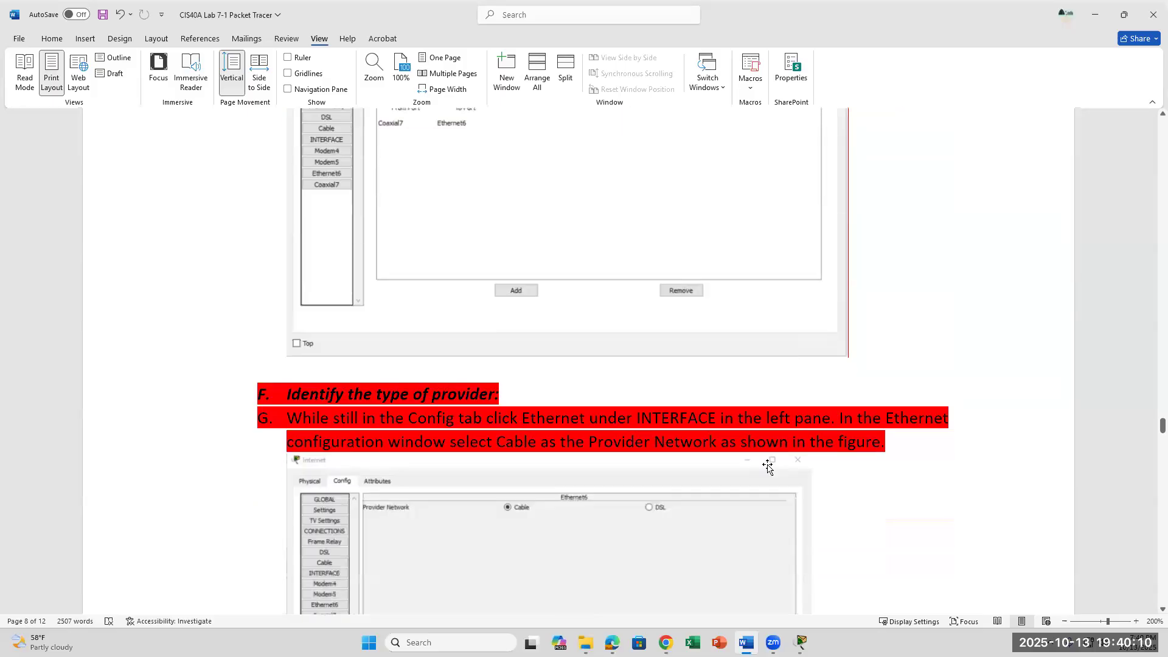
{"action": "scroll", "coordinate": [767, 466], "scroll_direction": "down", "scroll_amount": 13}
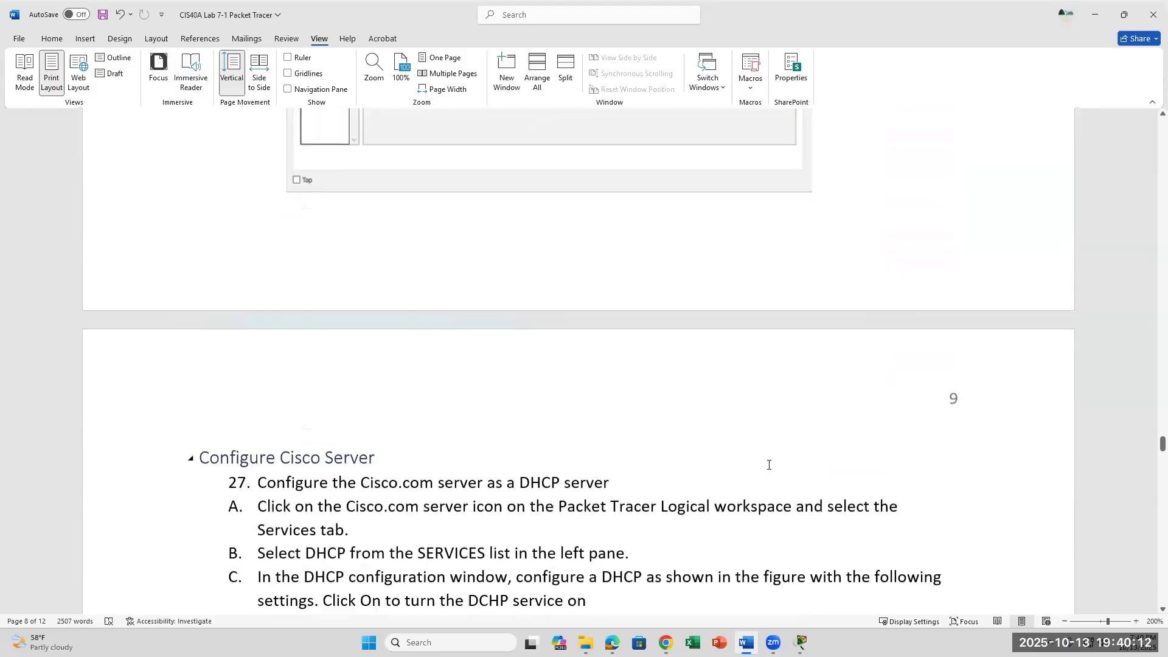
{"action": "scroll", "coordinate": [769, 465], "scroll_direction": "down", "scroll_amount": 2}
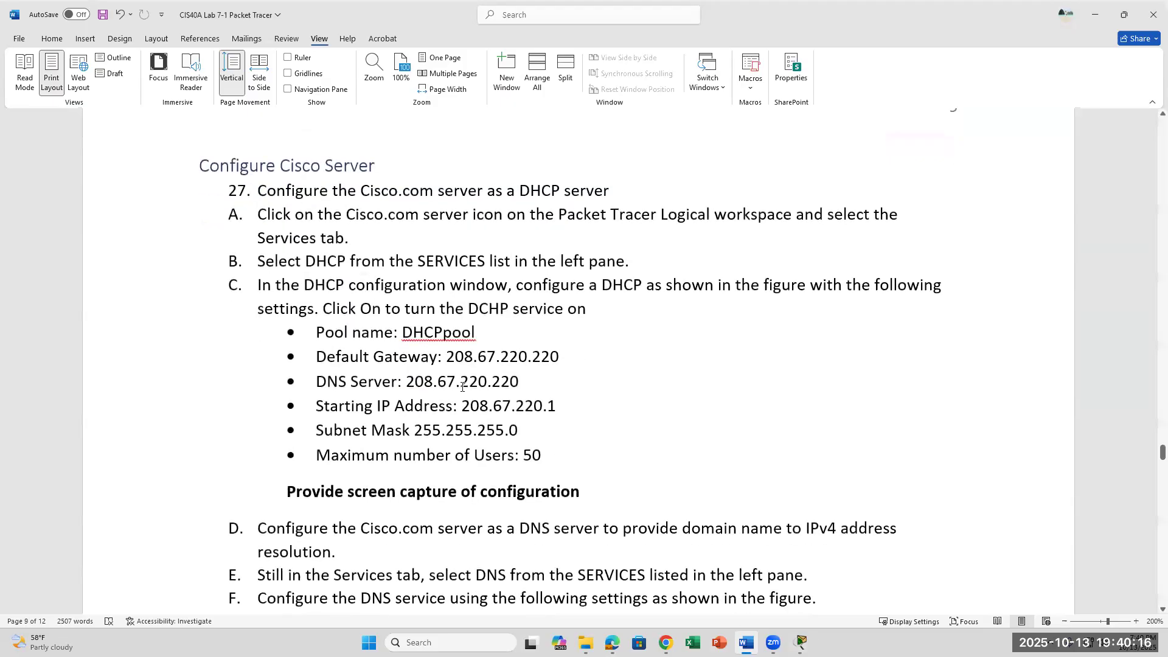
{"action": "scroll", "coordinate": [570, 386], "scroll_direction": "down", "scroll_amount": 2}
{"action": "left_click_drag", "start_coordinate": [541, 340], "coordinate": [316, 240]}
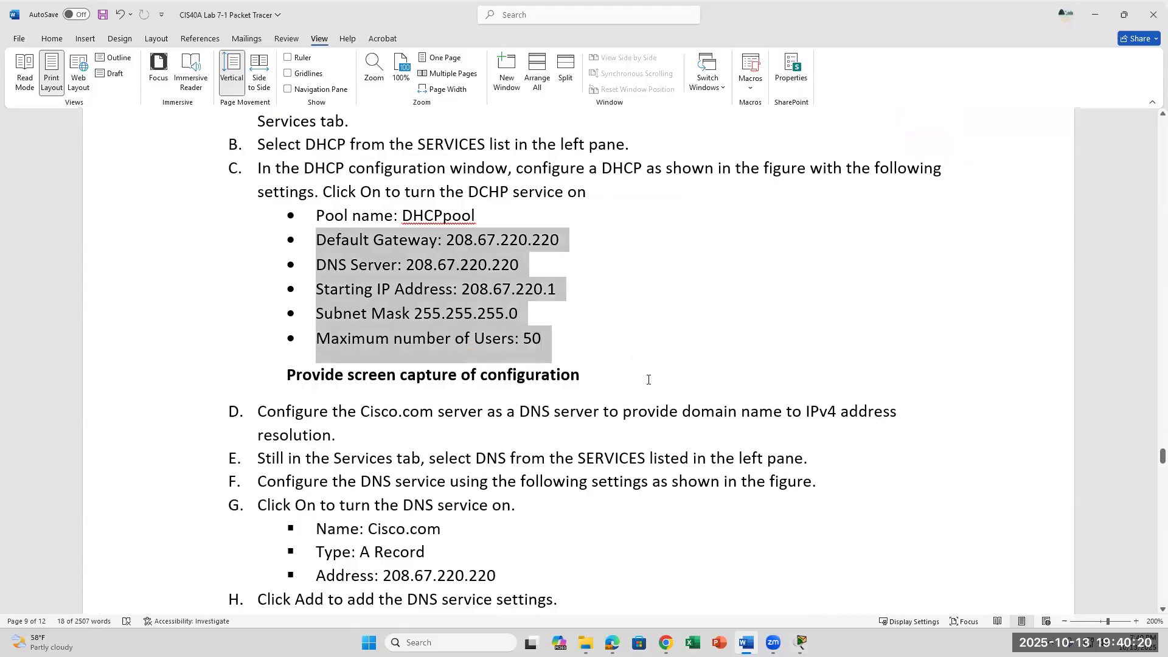
{"action": "scroll", "coordinate": [649, 379], "scroll_direction": "down", "scroll_amount": 5}
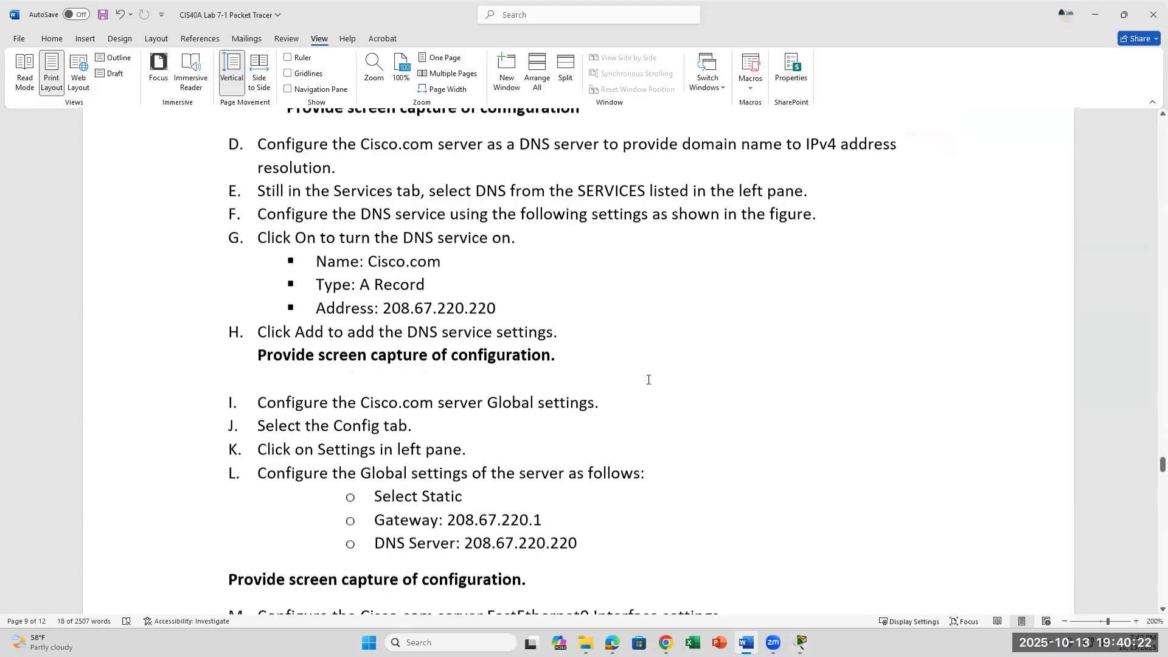
{"action": "scroll", "coordinate": [649, 380], "scroll_direction": "down", "scroll_amount": 5}
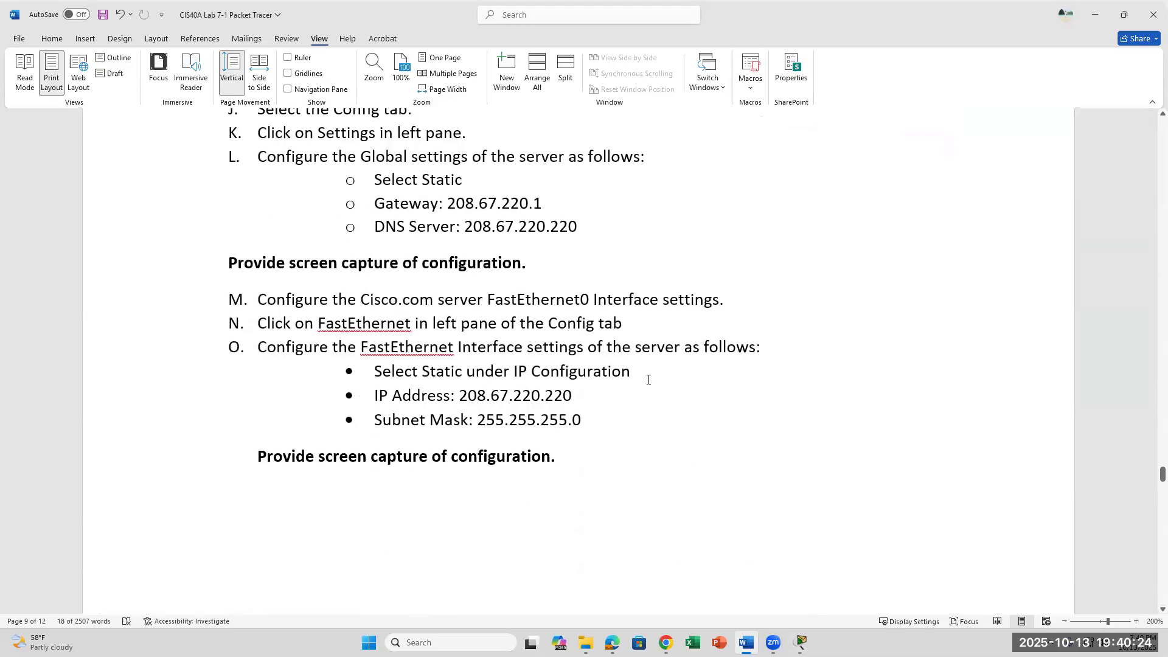
{"action": "scroll", "coordinate": [648, 380], "scroll_direction": "up", "scroll_amount": 6}
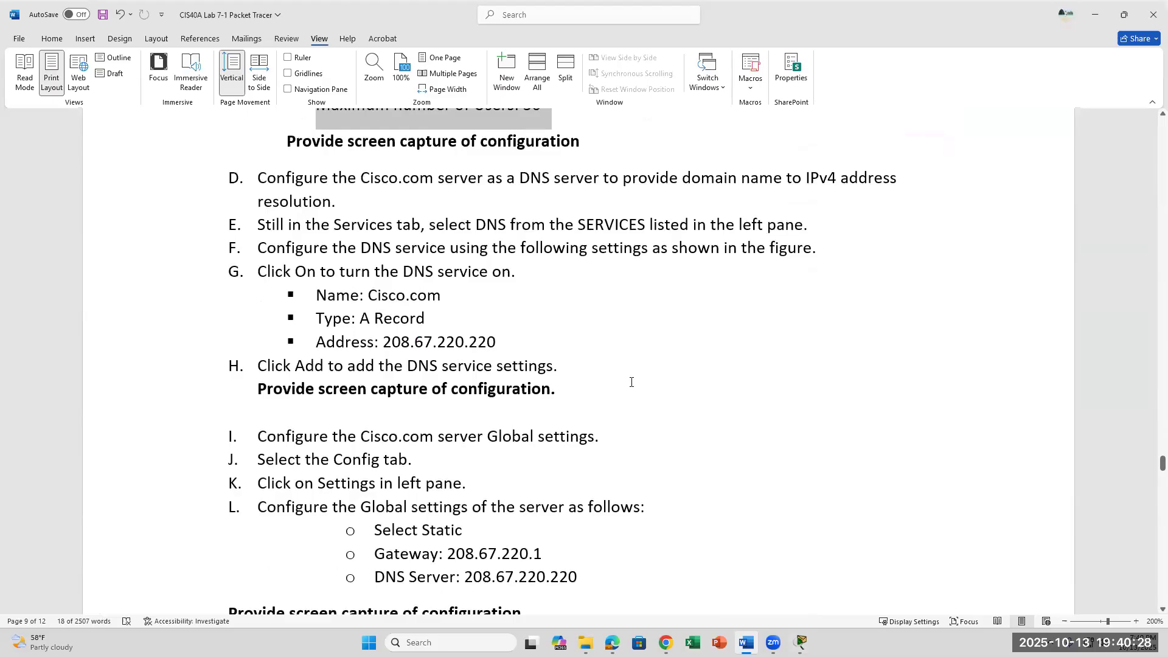
{"action": "scroll", "coordinate": [633, 442], "scroll_direction": "down", "scroll_amount": 5}
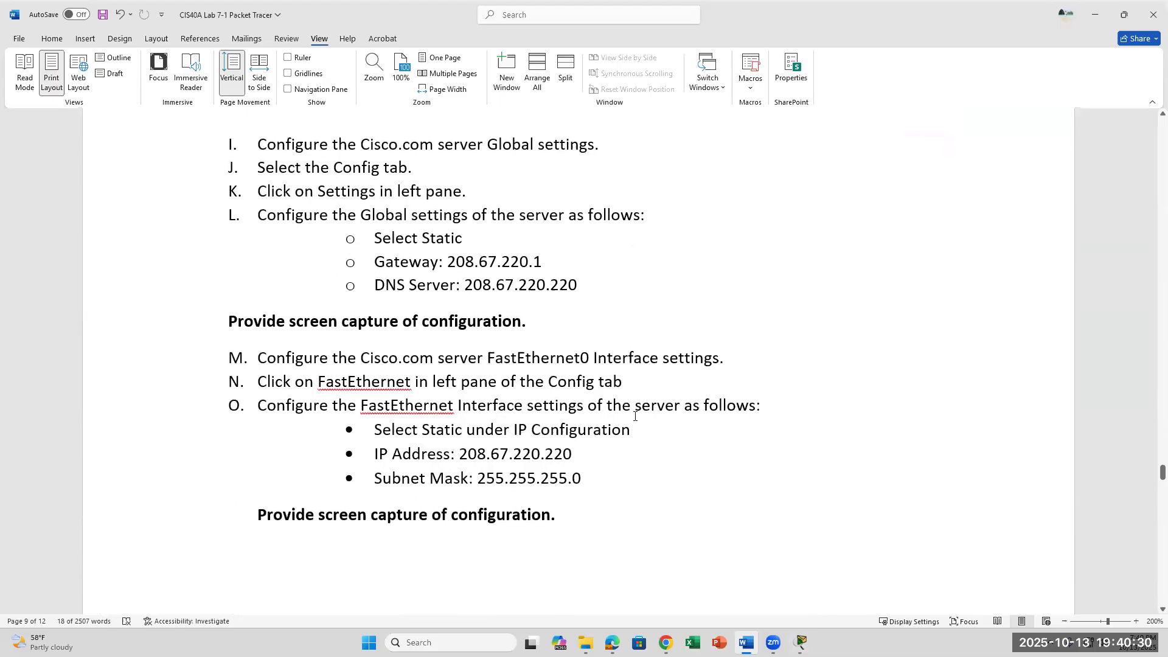
{"action": "scroll", "coordinate": [639, 413], "scroll_direction": "up", "scroll_amount": 9}
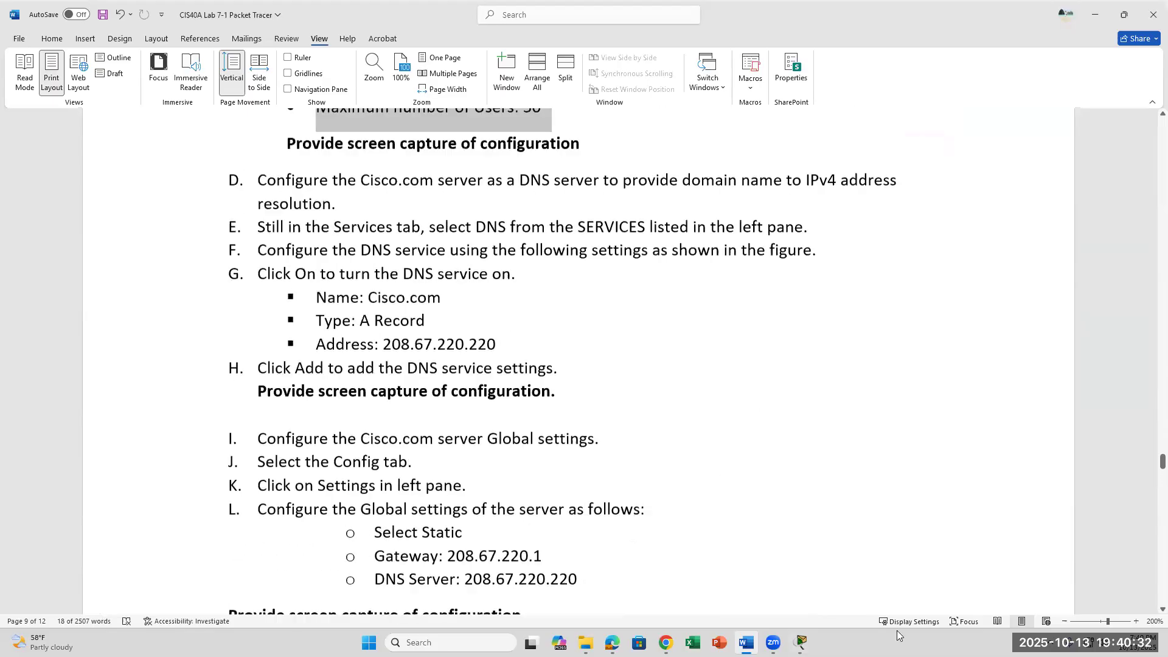
Close the Internet cloud's settings window and bring the Packet Tracer topology forward.
{"action": "mouse_move", "coordinate": [801, 642]}
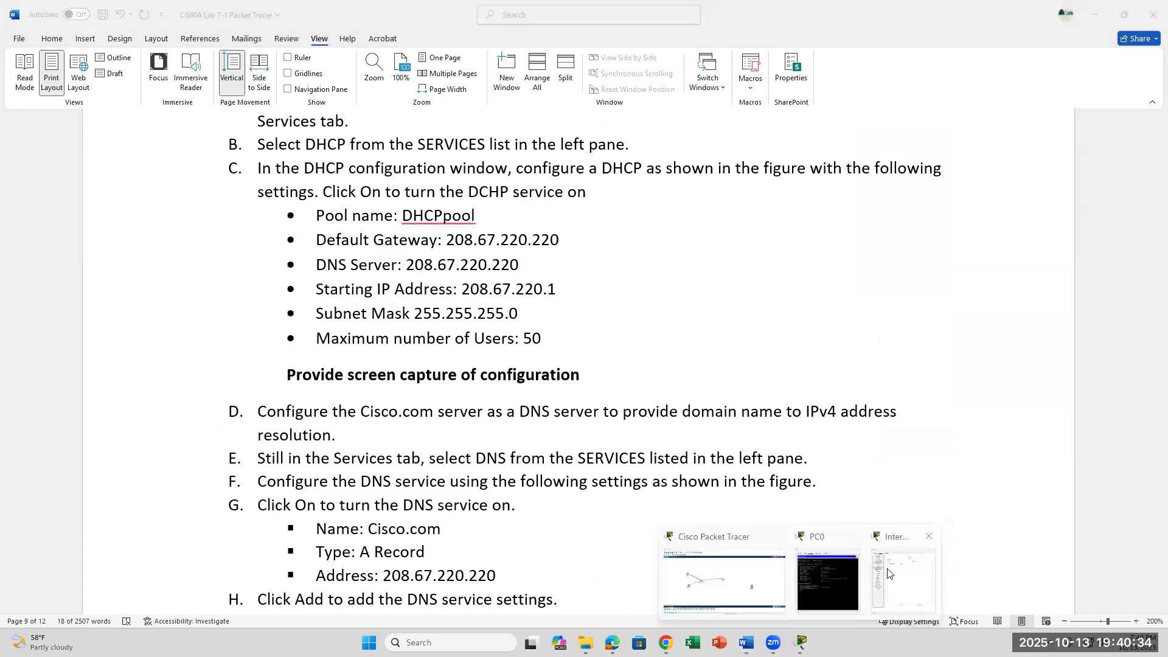
{"action": "left_click", "coordinate": [906, 548]}
{"action": "left_click", "coordinate": [821, 137]}
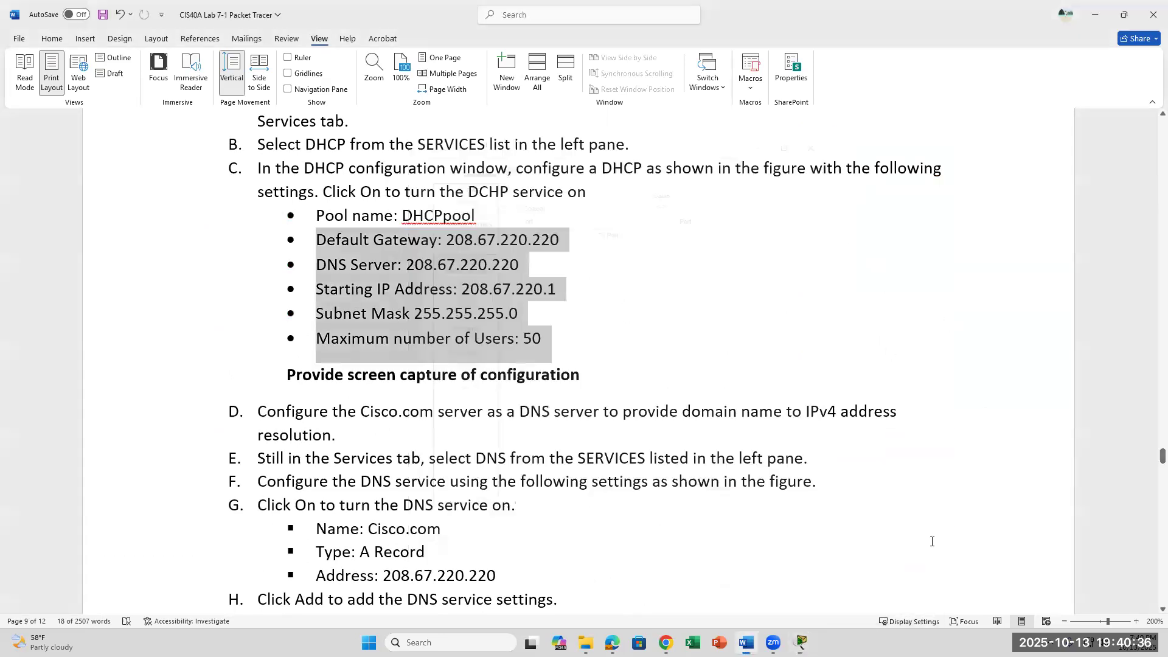
{"action": "mouse_move", "coordinate": [801, 643]}
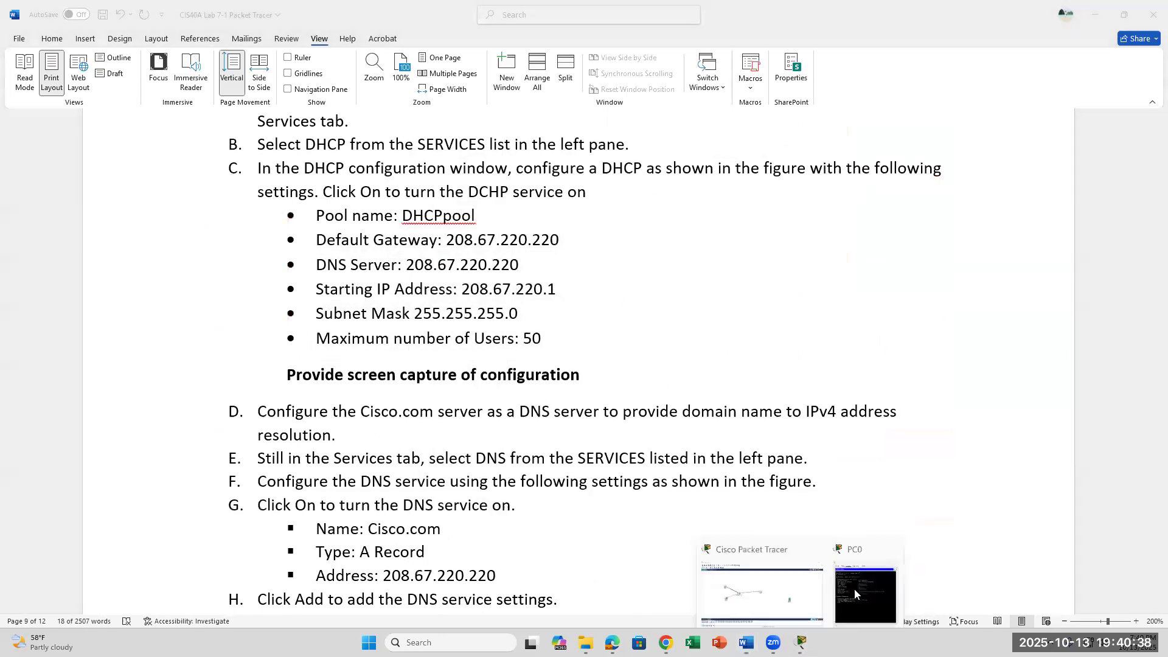
{"action": "left_click", "coordinate": [804, 599]}
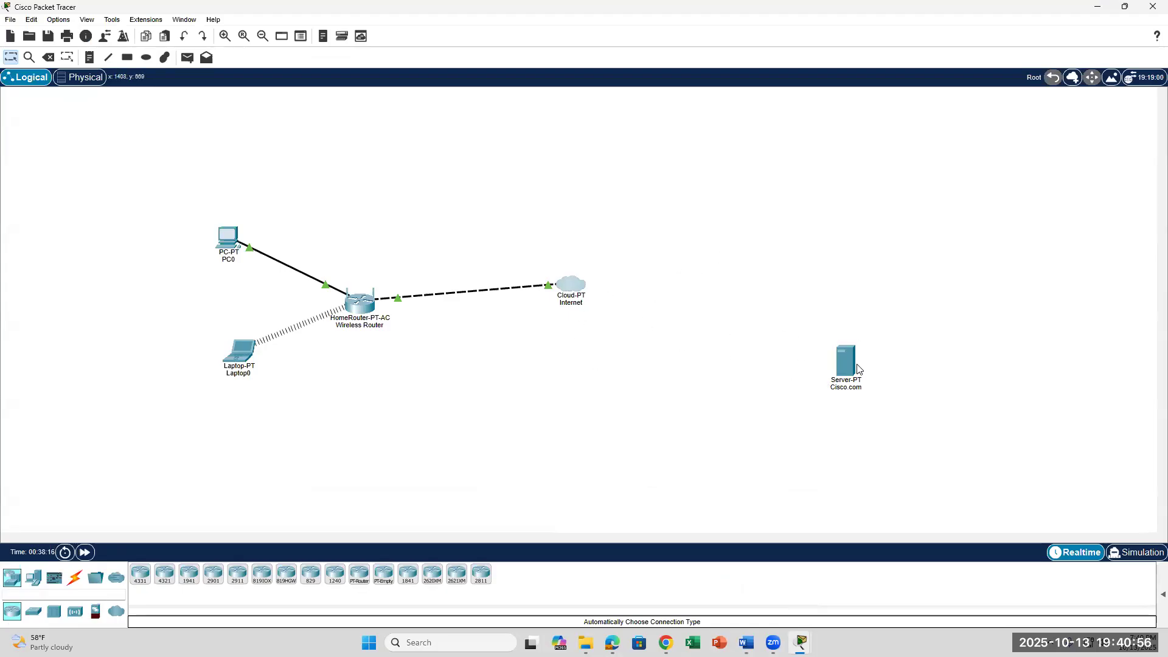
{"action": "left_click", "coordinate": [746, 643]}
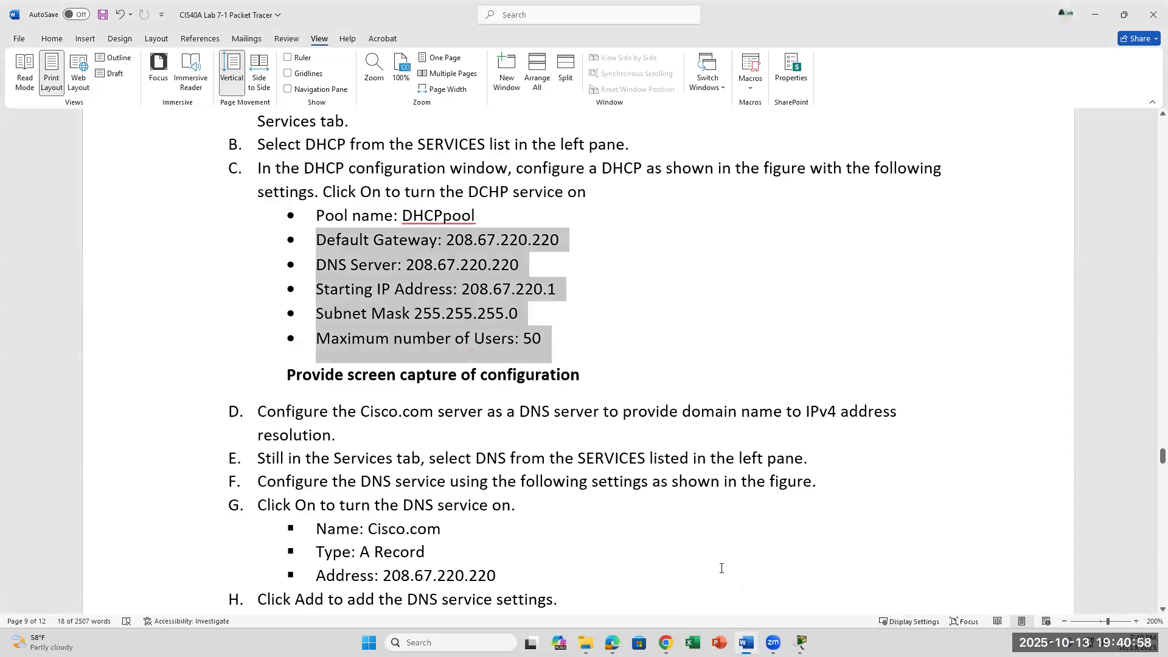
{"action": "scroll", "coordinate": [709, 502], "scroll_direction": "up", "scroll_amount": 5}
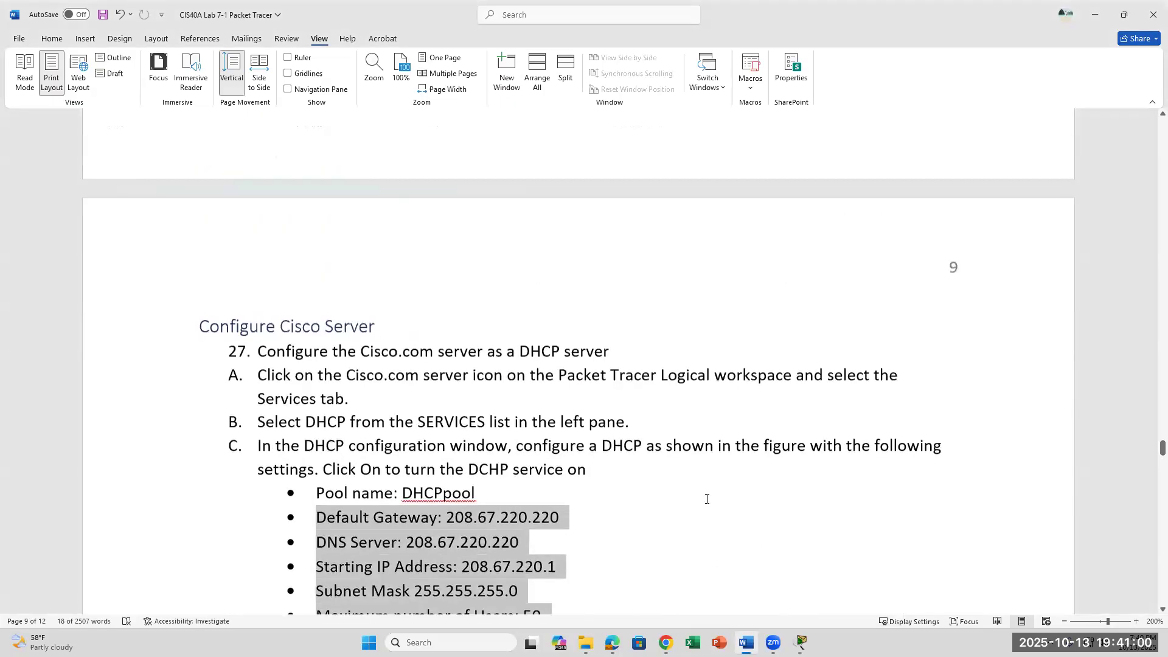
{"action": "left_click", "coordinate": [801, 643]}
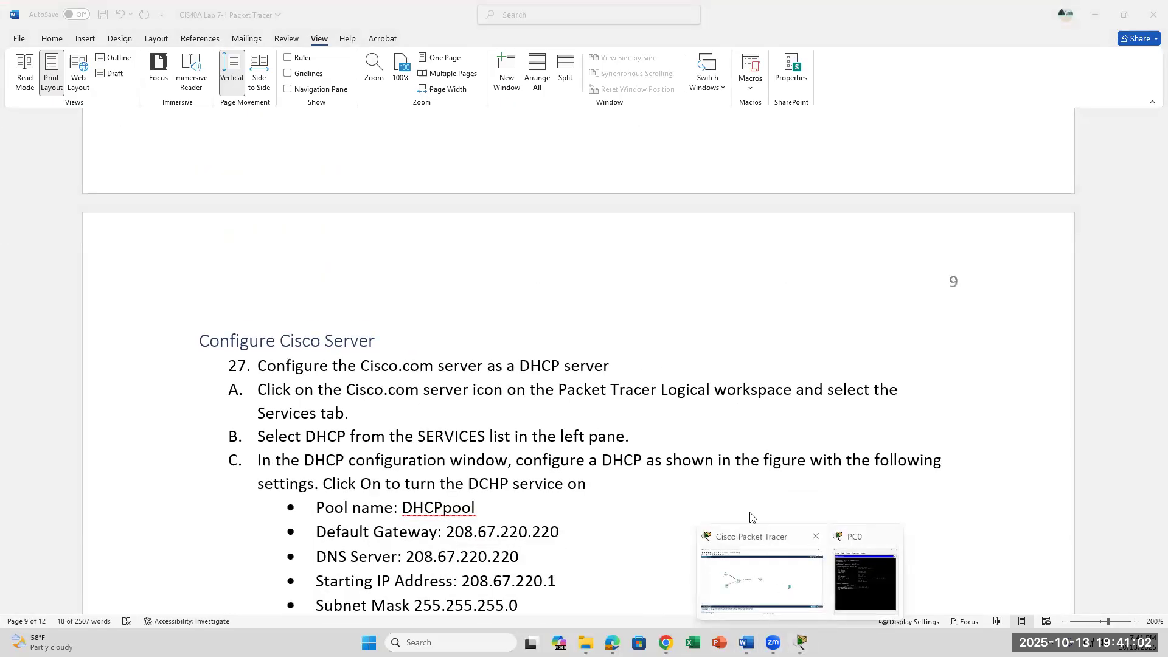
{"action": "left_click", "coordinate": [752, 535]}
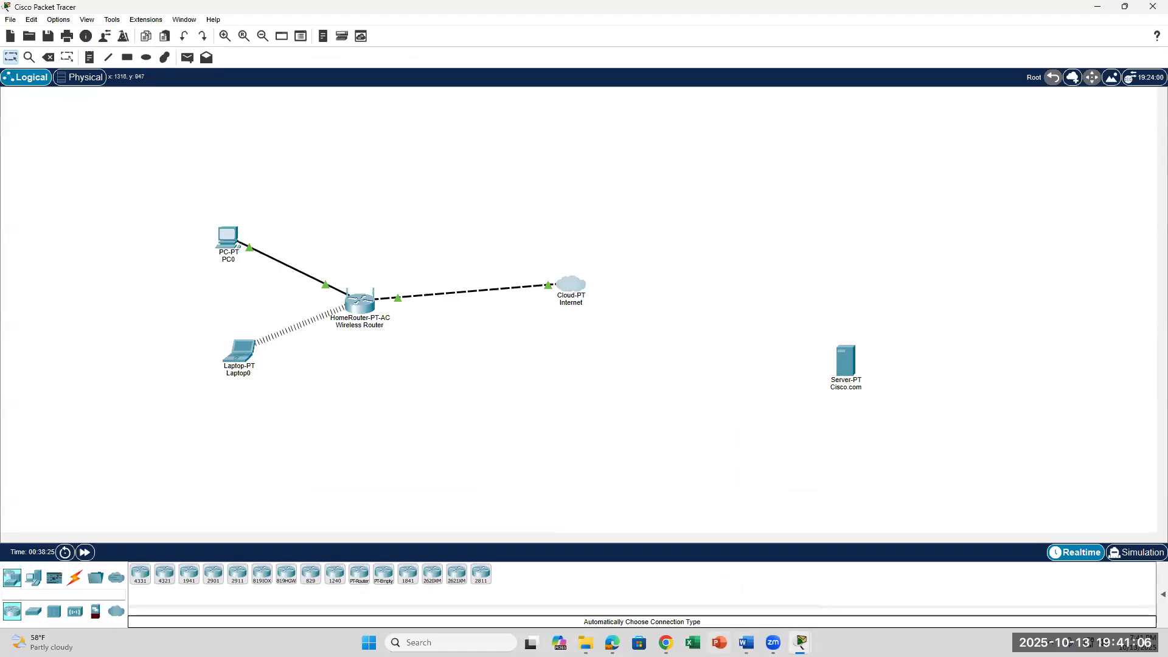
{"action": "mouse_move", "coordinate": [746, 643]}
{"action": "left_click", "coordinate": [746, 578]}
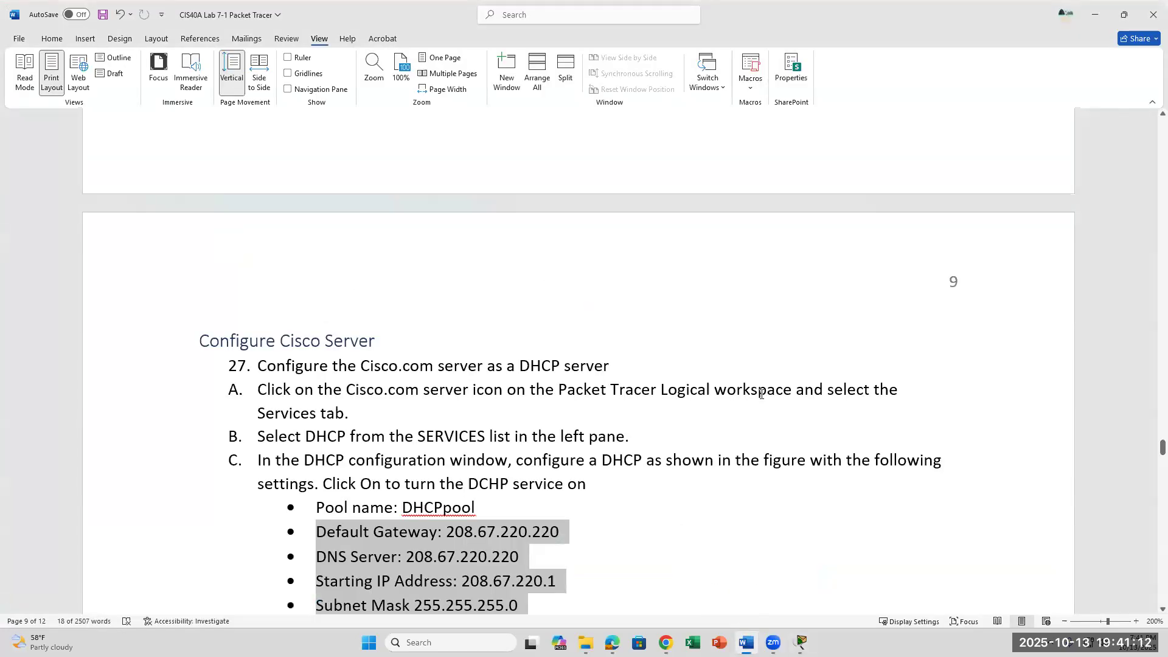
{"action": "left_click", "coordinate": [794, 407]}
{"action": "scroll", "coordinate": [572, 423], "scroll_direction": "down", "scroll_amount": 2}
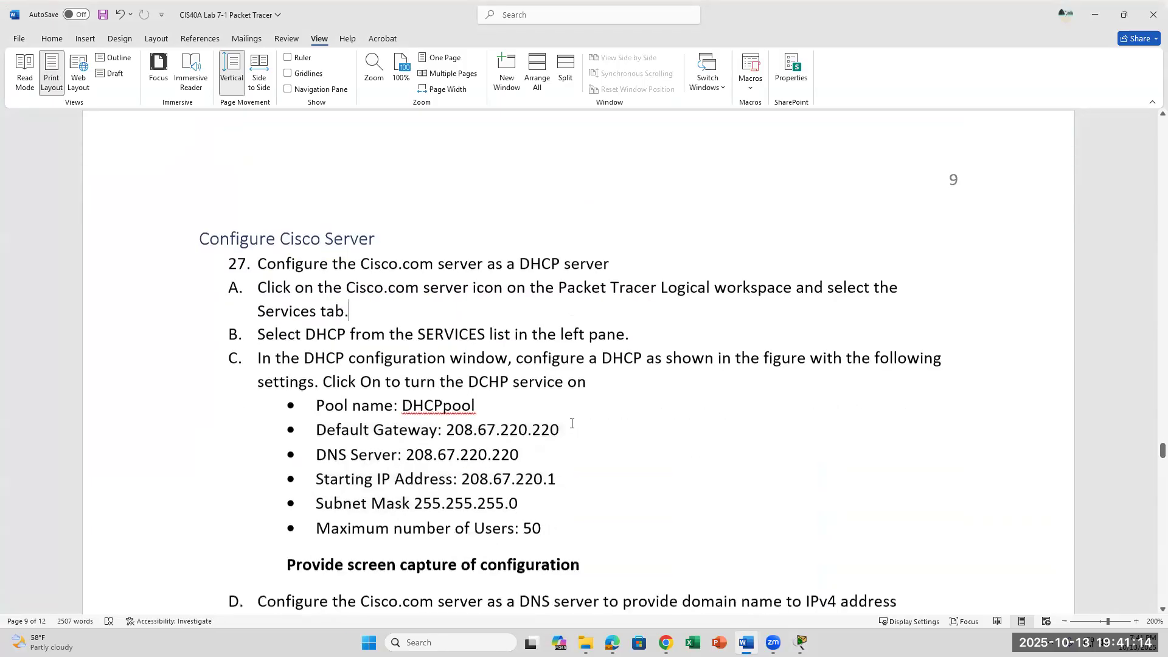
{"action": "left_click_drag", "start_coordinate": [1162, 450], "coordinate": [1153, 482]}
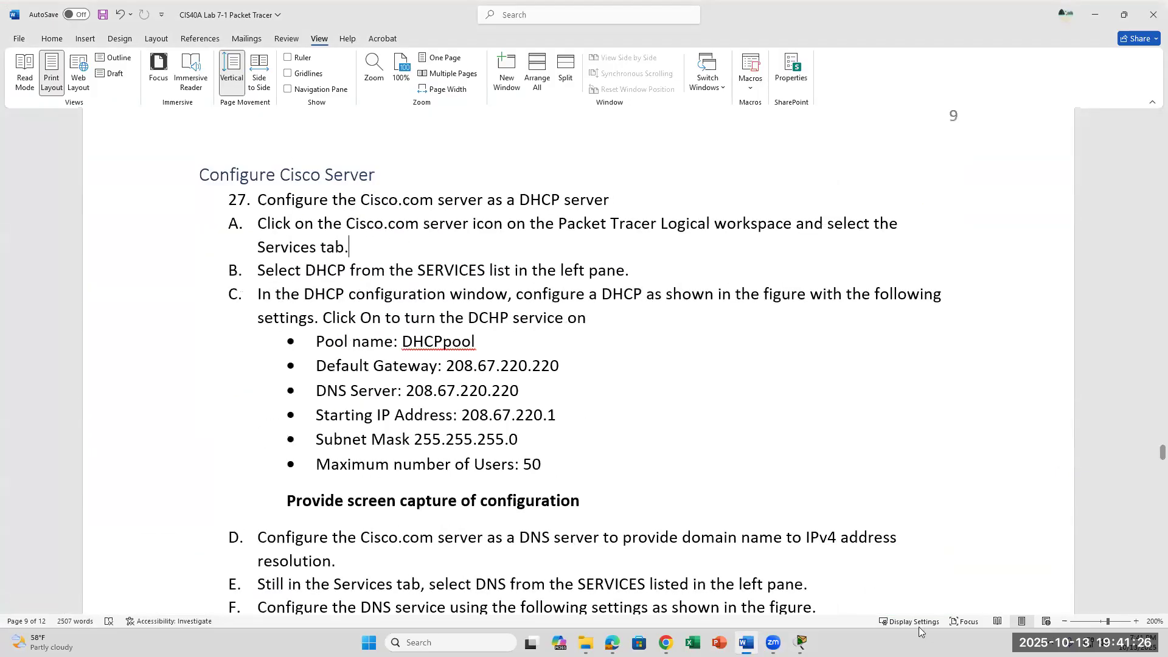
{"action": "left_click", "coordinate": [802, 642]}
Return to Packet Tracer and briefly check the Cisco.com server's settings.
{"action": "left_click", "coordinate": [807, 598]}
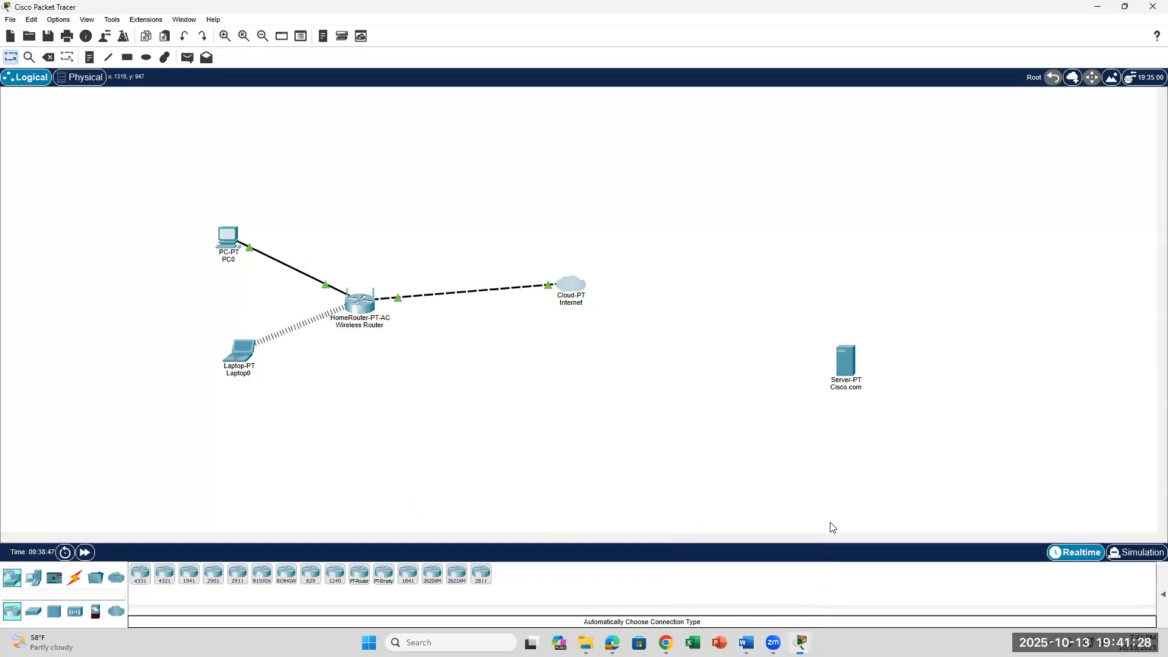
{"action": "left_click", "coordinate": [848, 367]}
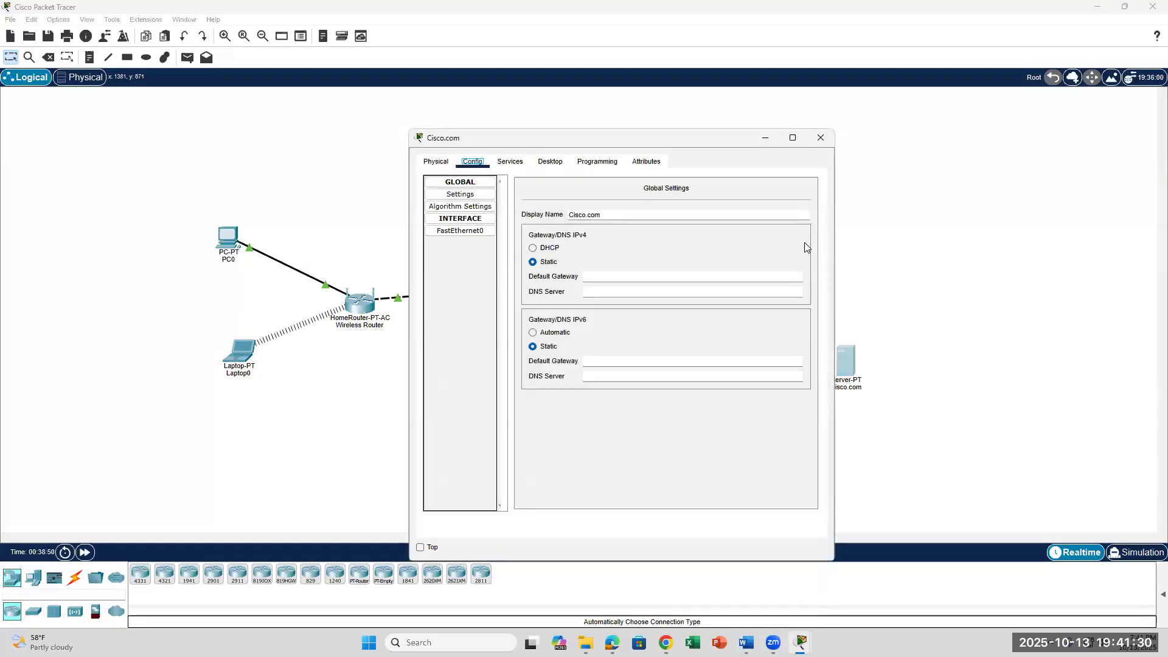
{"action": "left_click", "coordinate": [821, 138]}
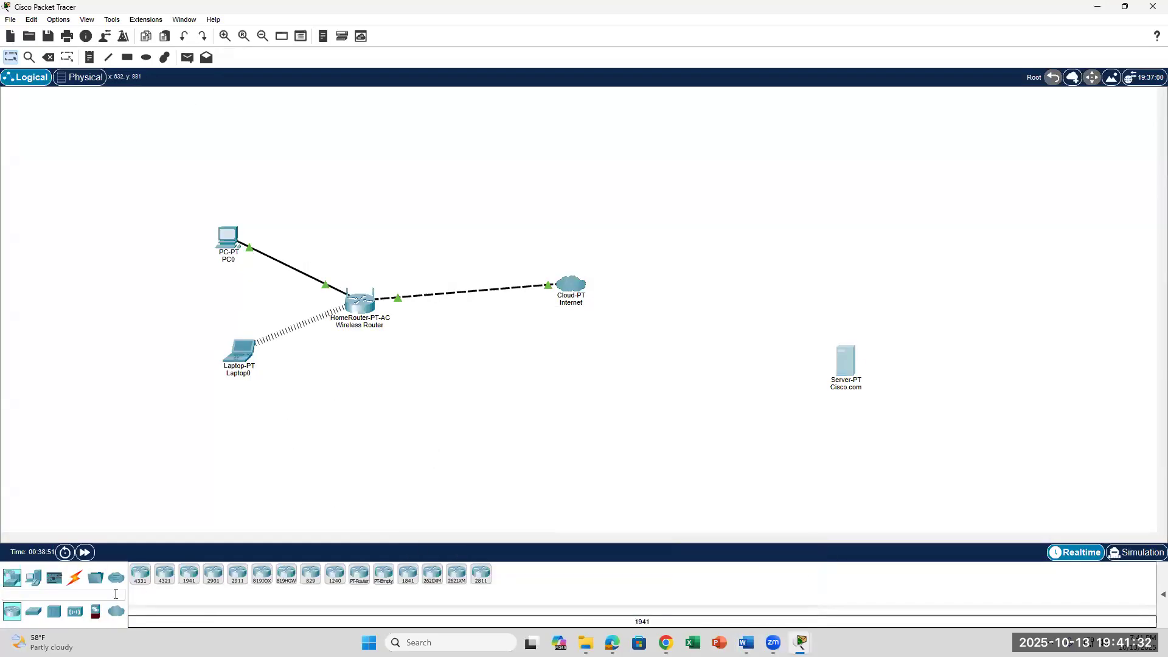
Link the Internet cloud's FastEthernet5 to the server's FastEthernet0 with copper straight-through cable.
{"action": "left_click", "coordinate": [80, 581]}
{"action": "left_click", "coordinate": [188, 577]}
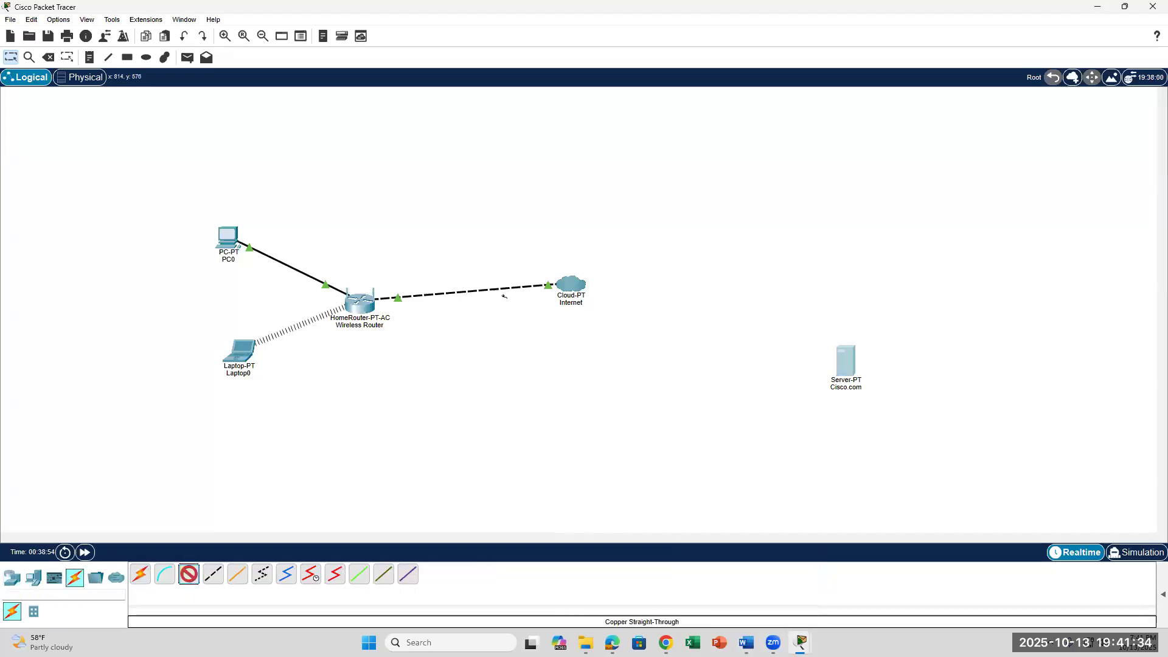
{"action": "left_click", "coordinate": [581, 288]}
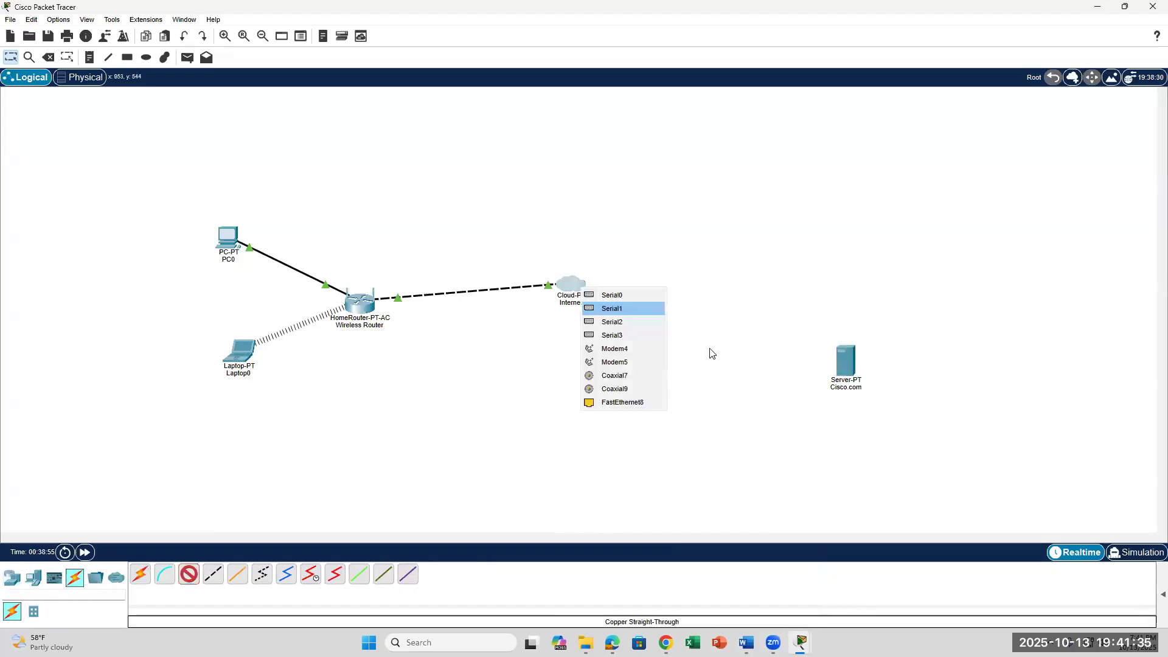
{"action": "left_click", "coordinate": [626, 399]}
{"action": "left_click", "coordinate": [845, 362]}
{"action": "left_click", "coordinate": [880, 367]}
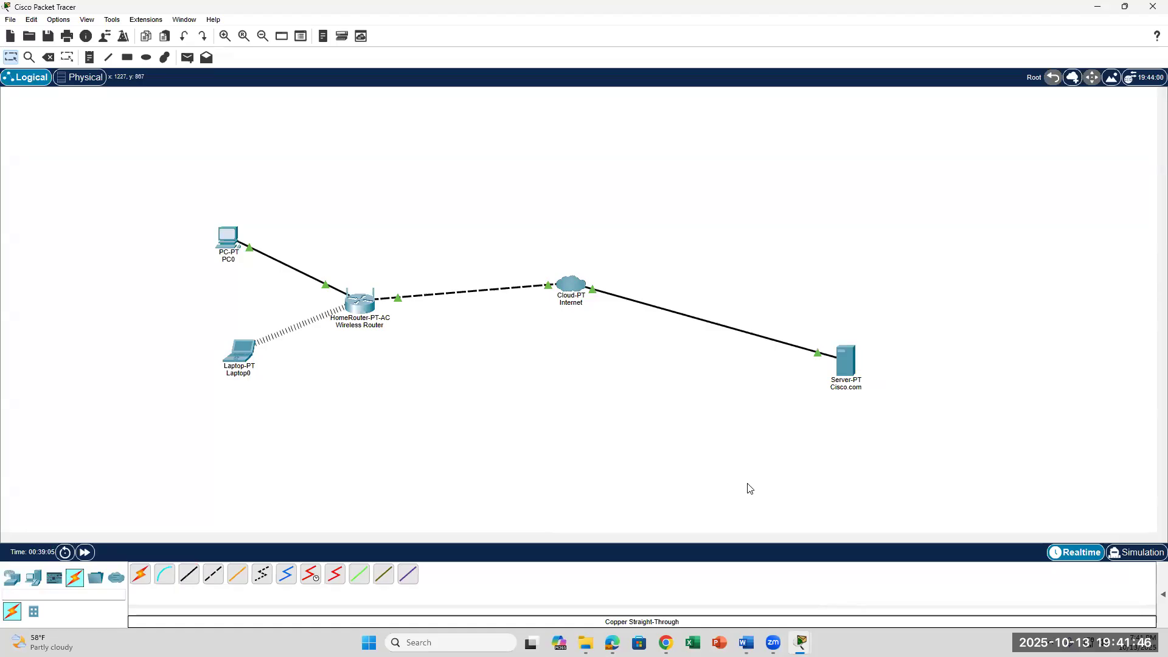
{"action": "double_click", "coordinate": [845, 362]}
Open the Cisco.com server's DHCP service settings under Services.
{"action": "left_click", "coordinate": [847, 368]}
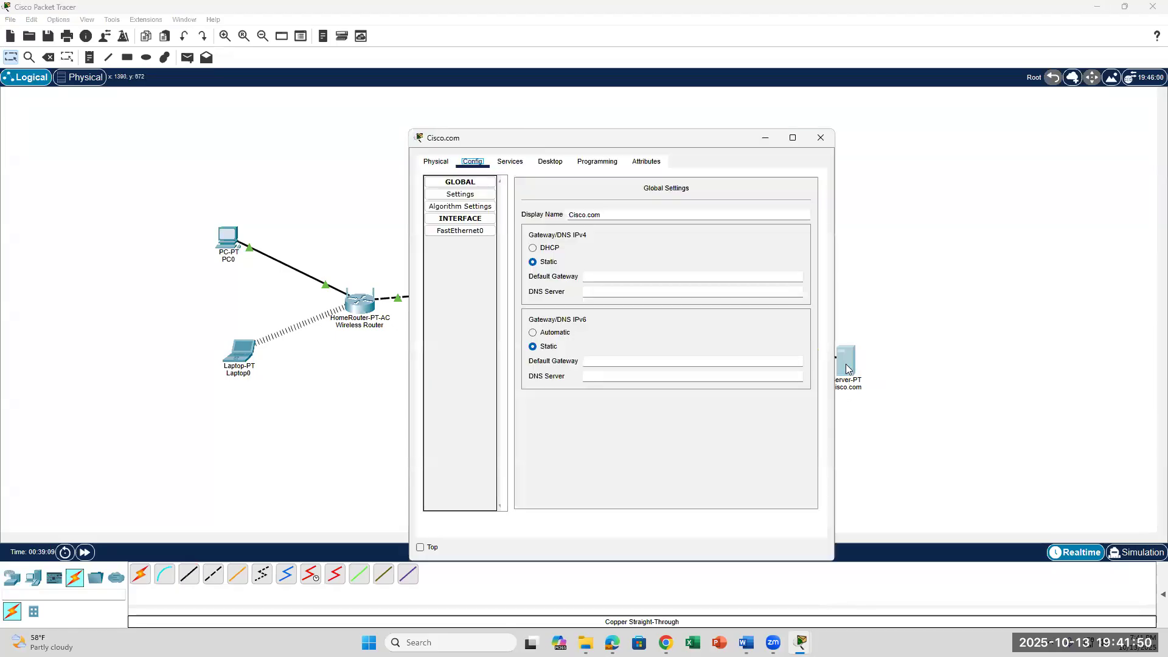
{"action": "left_click", "coordinate": [746, 643]}
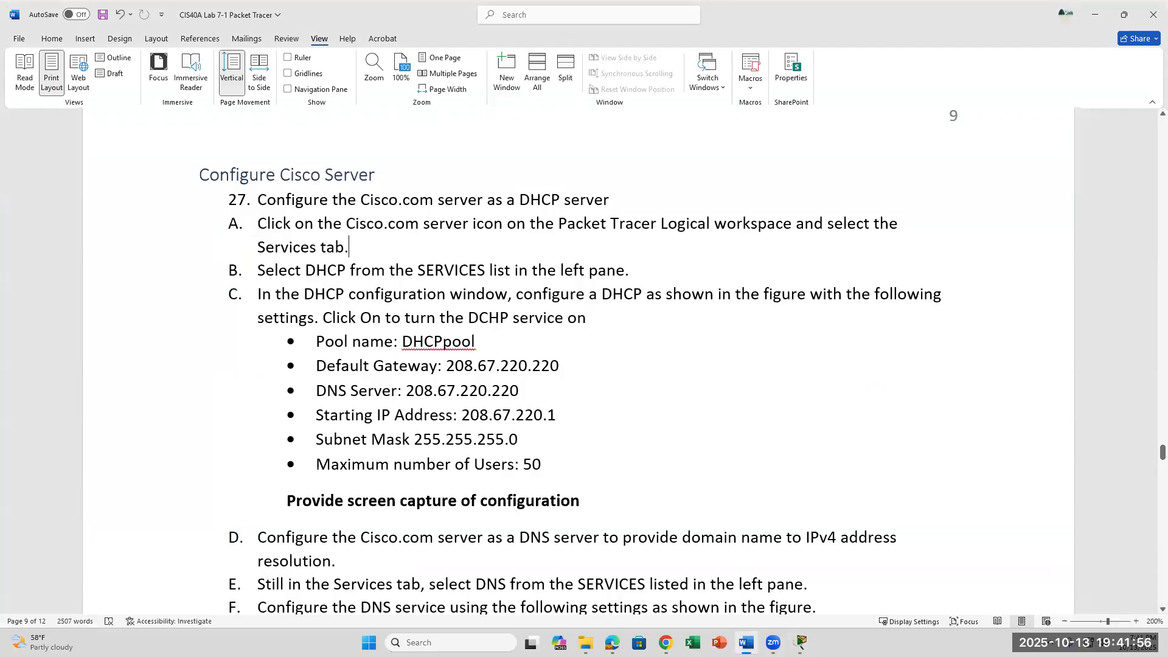
{"action": "left_click", "coordinate": [746, 643]}
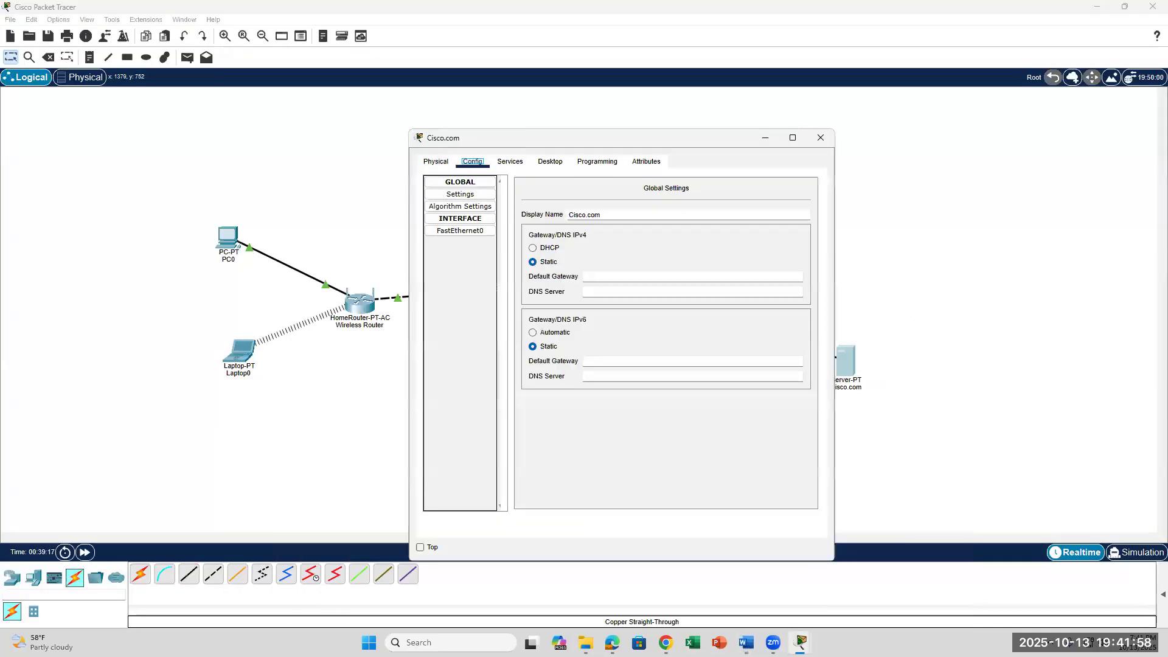
{"action": "left_click", "coordinate": [514, 163]}
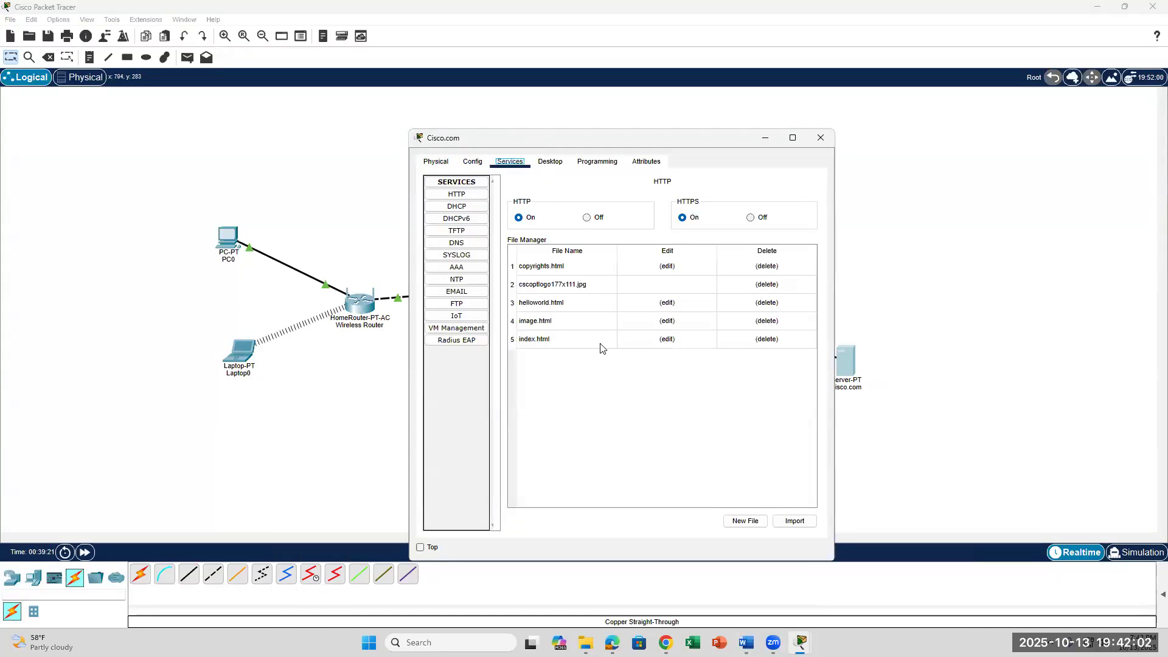
{"action": "left_click", "coordinate": [460, 210]}
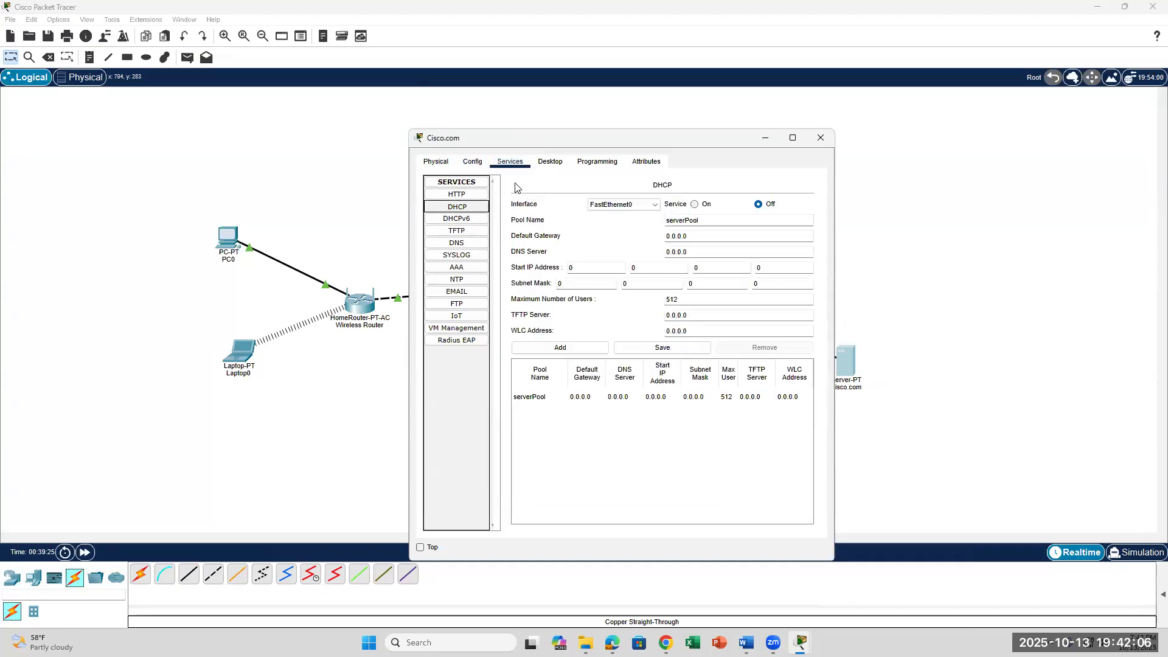
{"action": "left_click", "coordinate": [821, 138]}
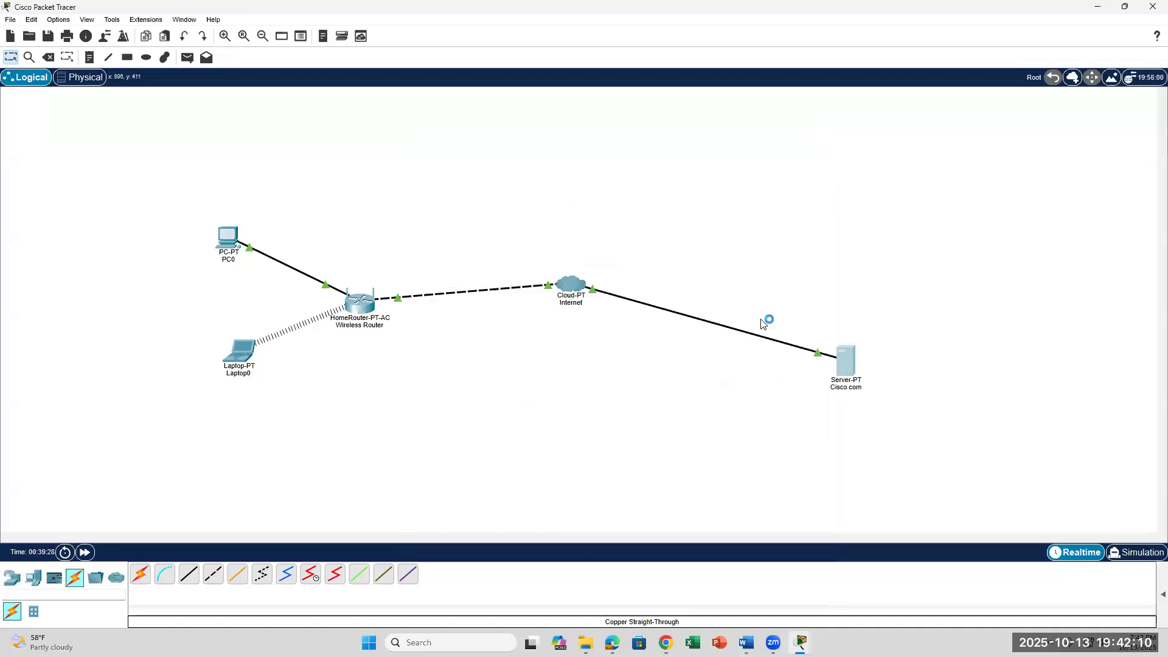
{"action": "left_click", "coordinate": [845, 358]}
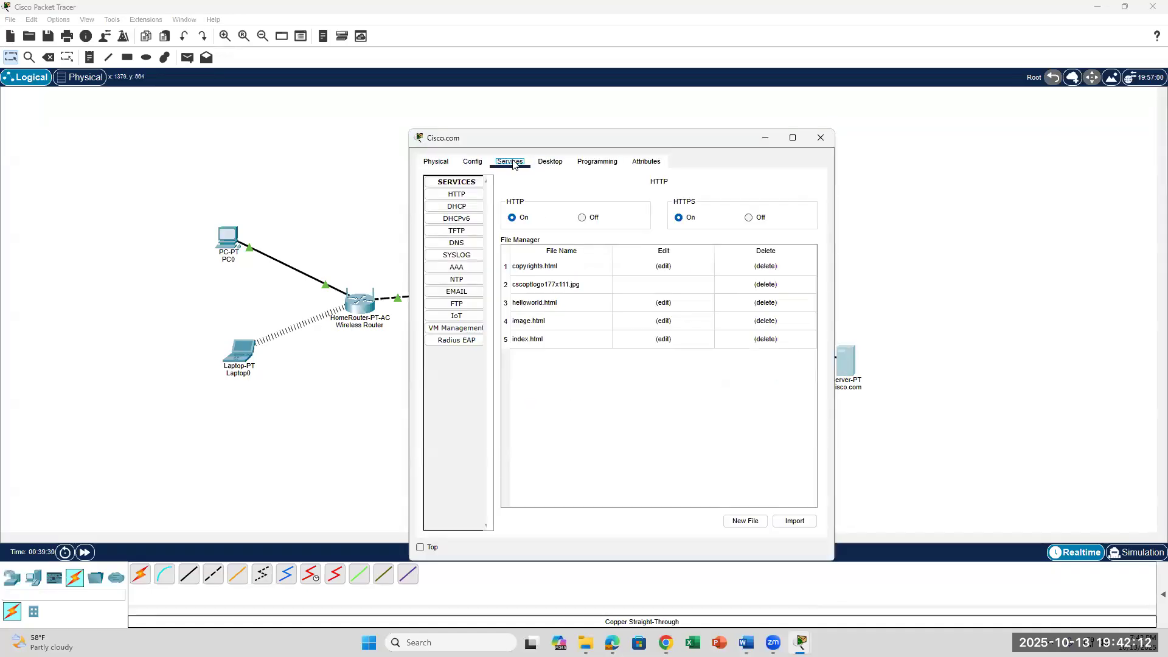
{"action": "left_click", "coordinate": [456, 209]}
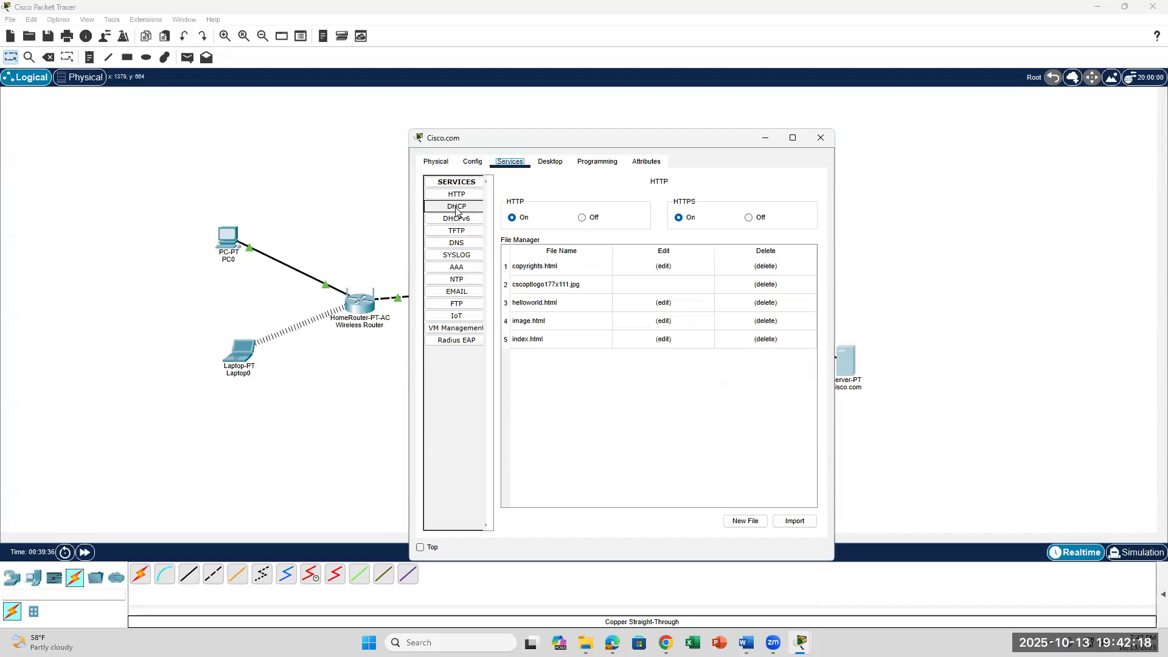
{"action": "left_click", "coordinate": [456, 210]}
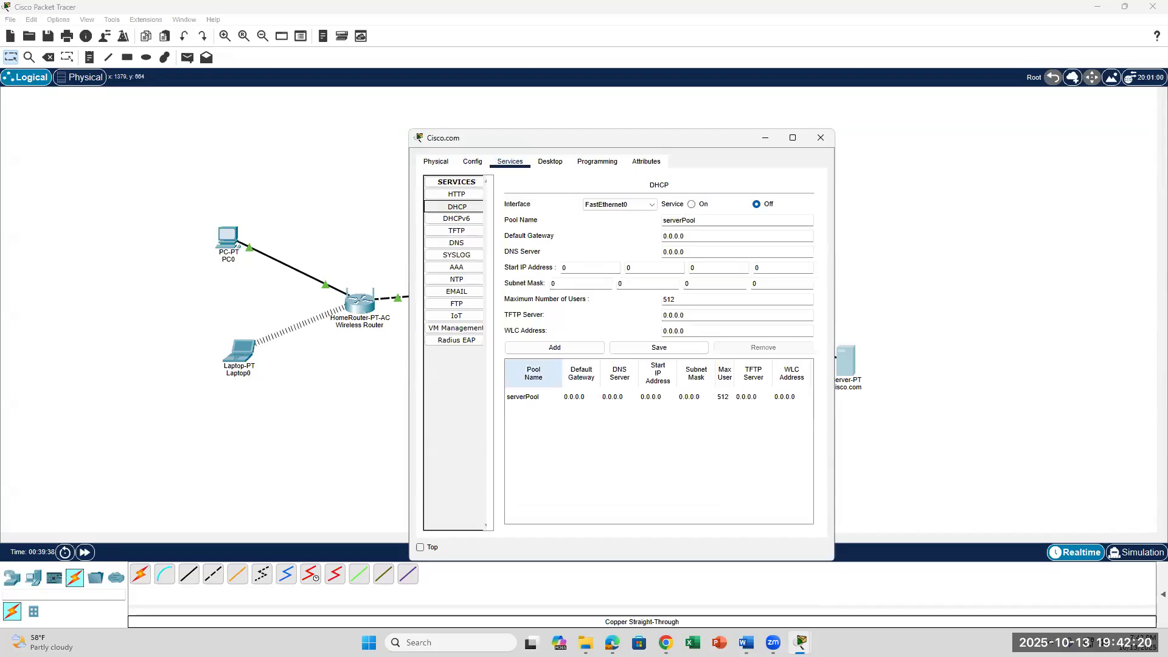
{"action": "left_click", "coordinate": [747, 643]}
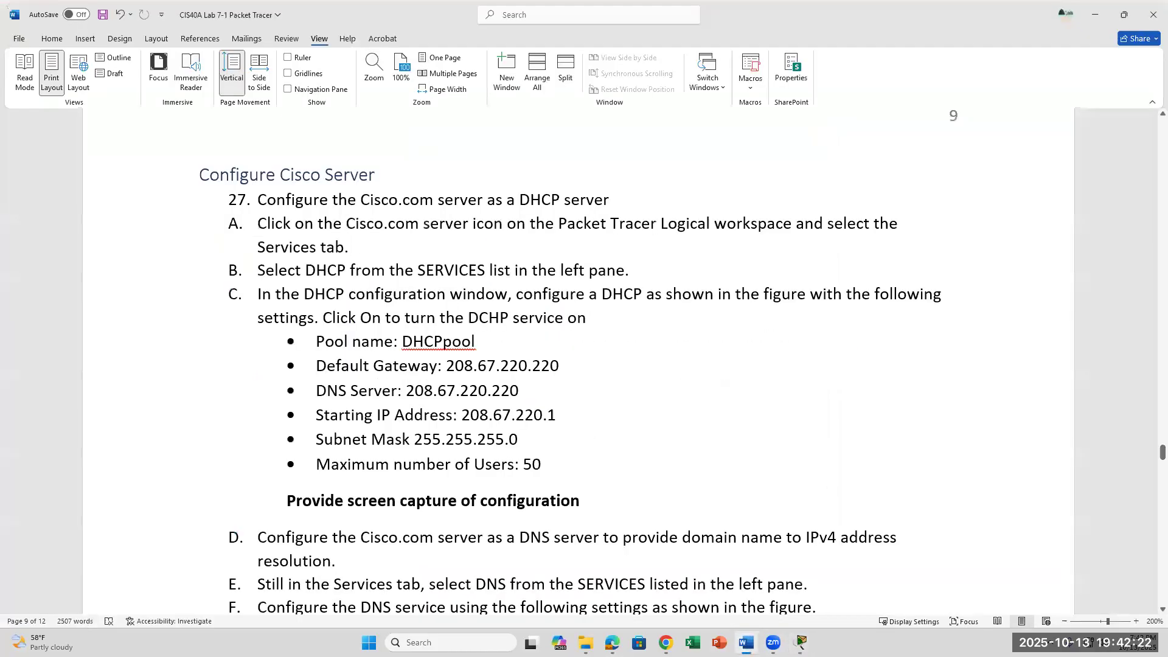
{"action": "left_click", "coordinate": [746, 643]}
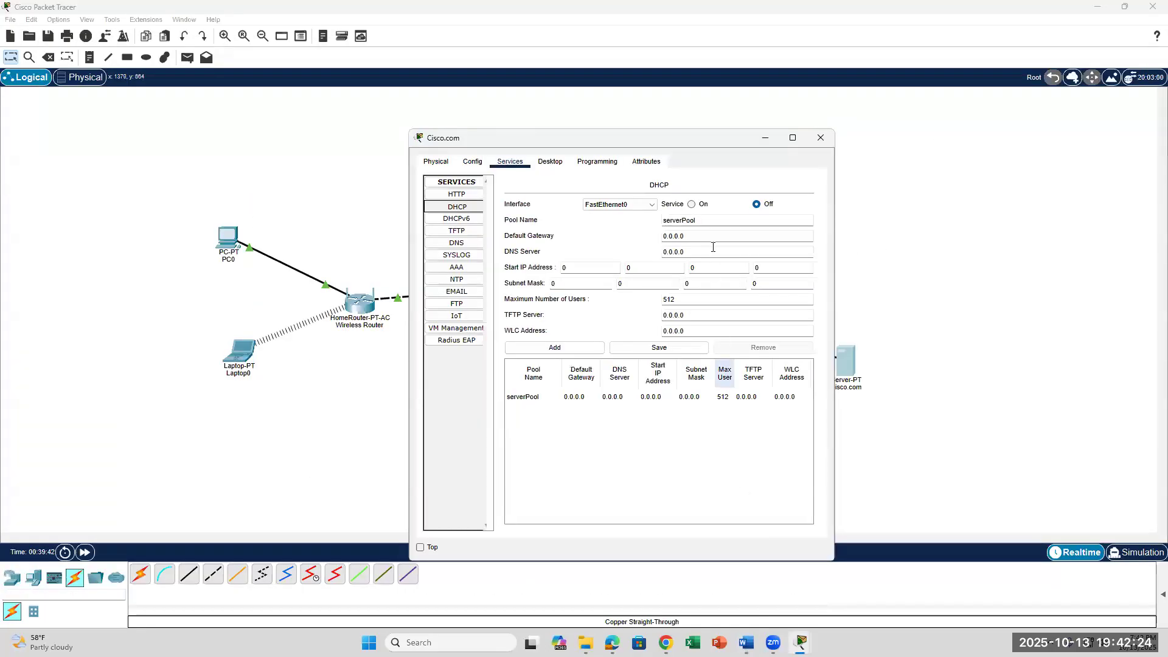
Rename the DHCP pool from serverPool to DHCPpool.
{"action": "left_click_drag", "start_coordinate": [707, 218], "coordinate": [650, 220]}
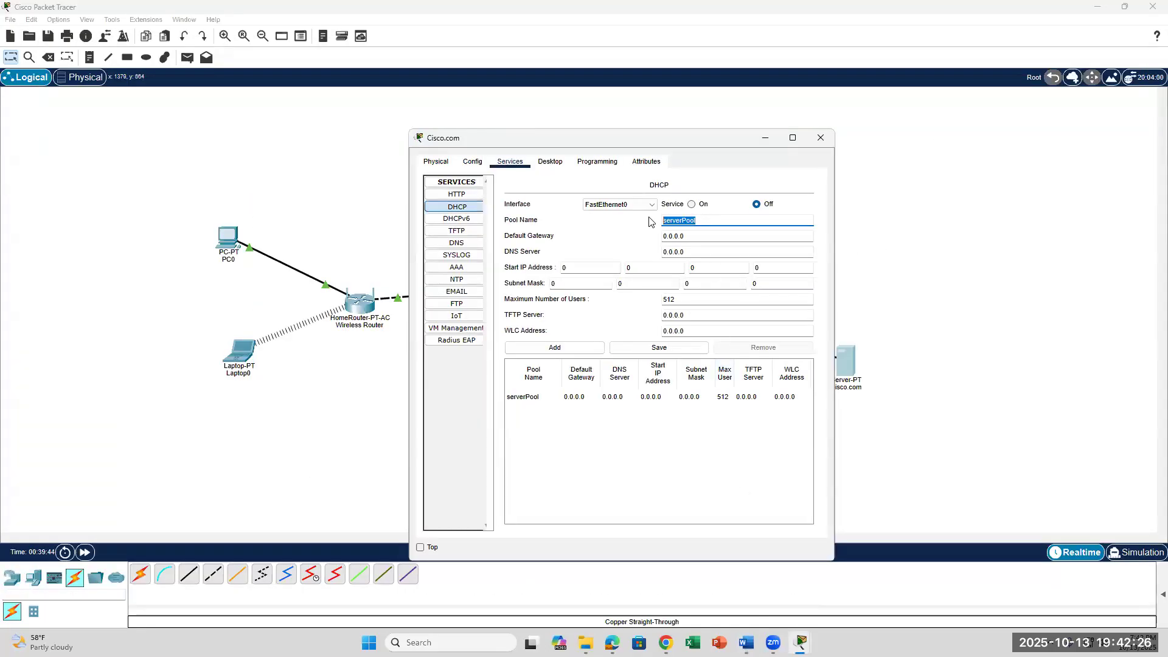
{"action": "type", "text": "H"}
{"action": "type", "text": "HCP"}
{"action": "left_click", "coordinate": [746, 642]}
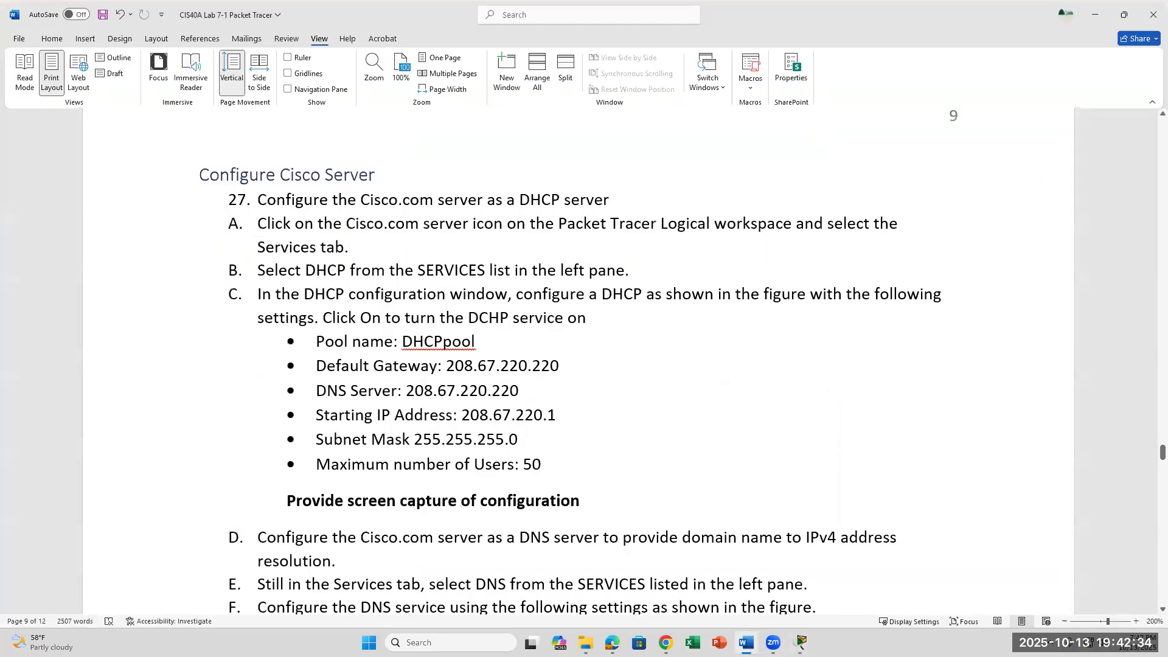
{"action": "left_click", "coordinate": [746, 643]}
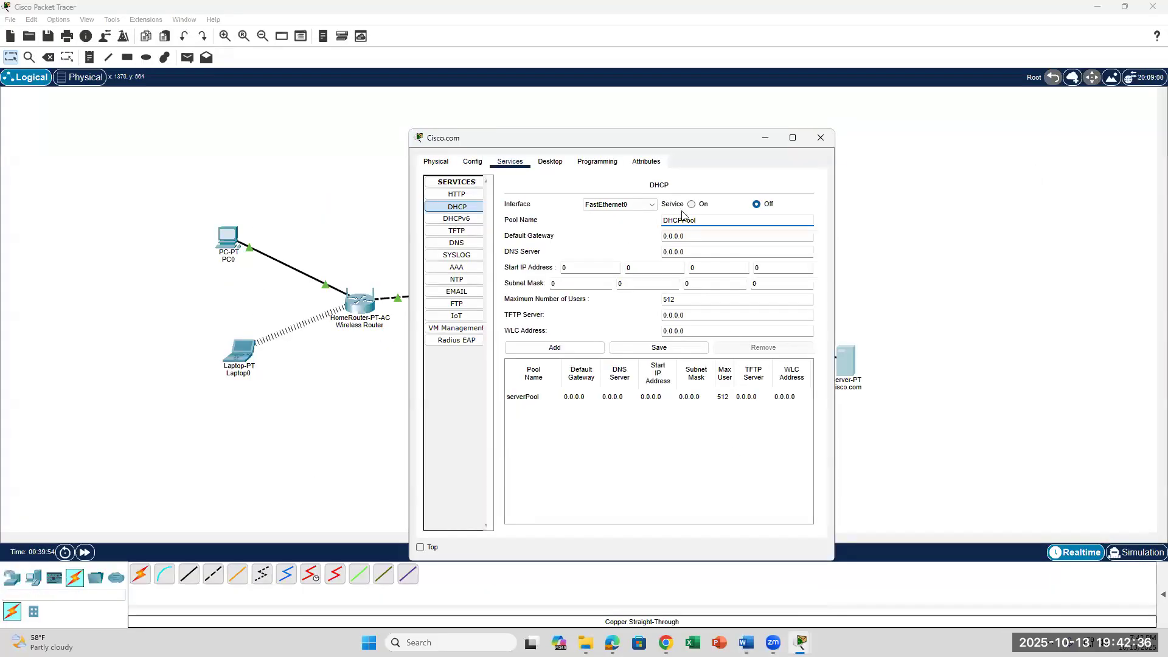
{"action": "key", "text": "BackSpace"}
{"action": "type", "text": "p"}
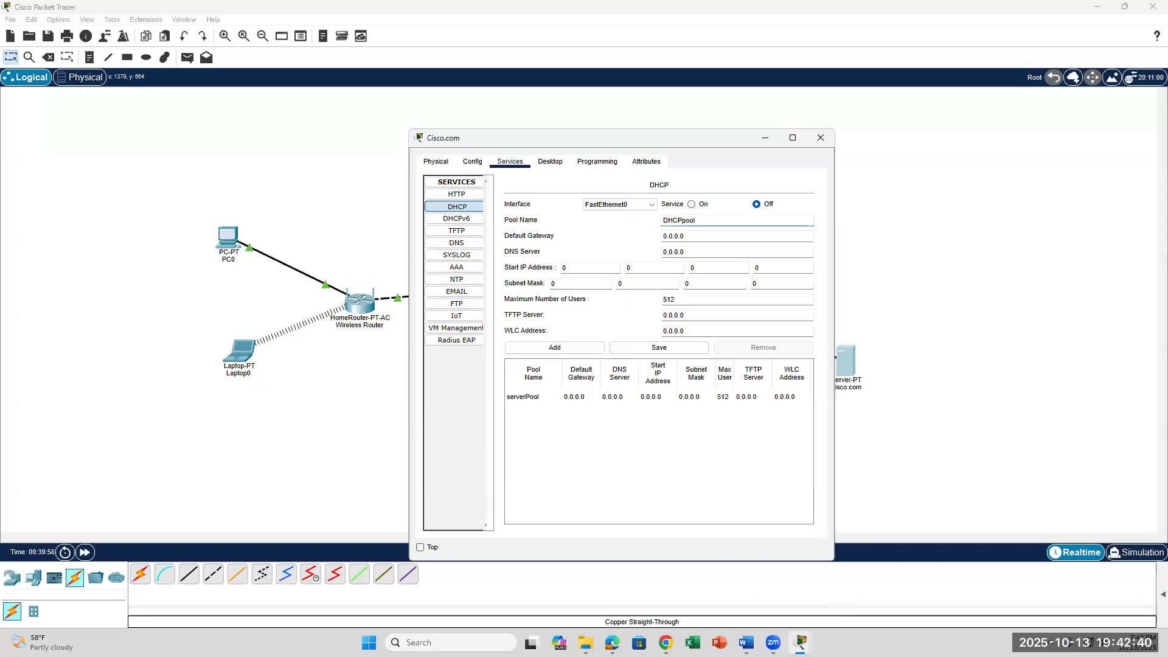
{"action": "left_click", "coordinate": [746, 643]}
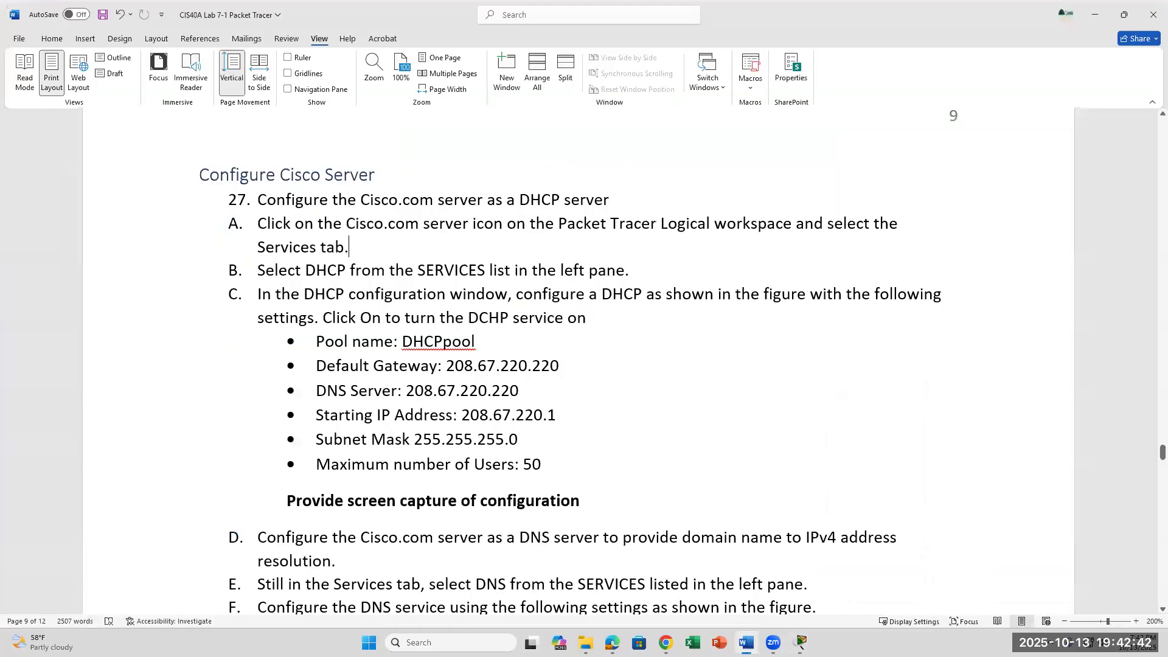
Copy 208.67.220.220 from the instructions and paste it as the Default Gateway.
{"action": "left_click_drag", "start_coordinate": [448, 365], "coordinate": [561, 364]}
{"action": "key", "text": "ctrl+c"}
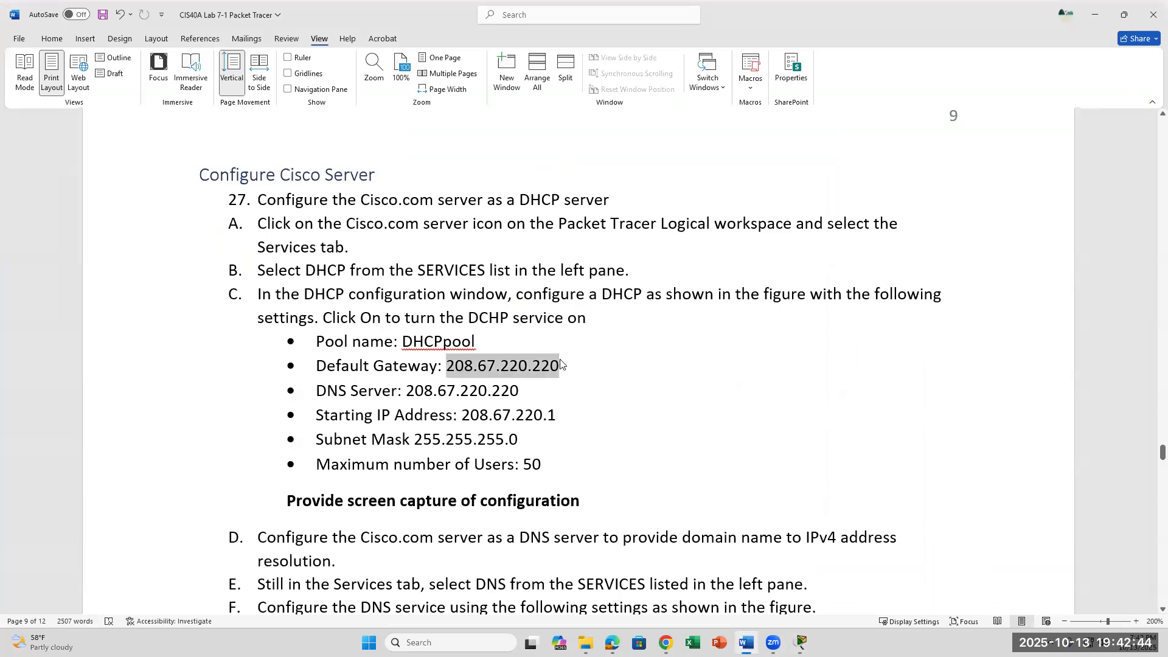
{"action": "right_click", "coordinate": [553, 367]}
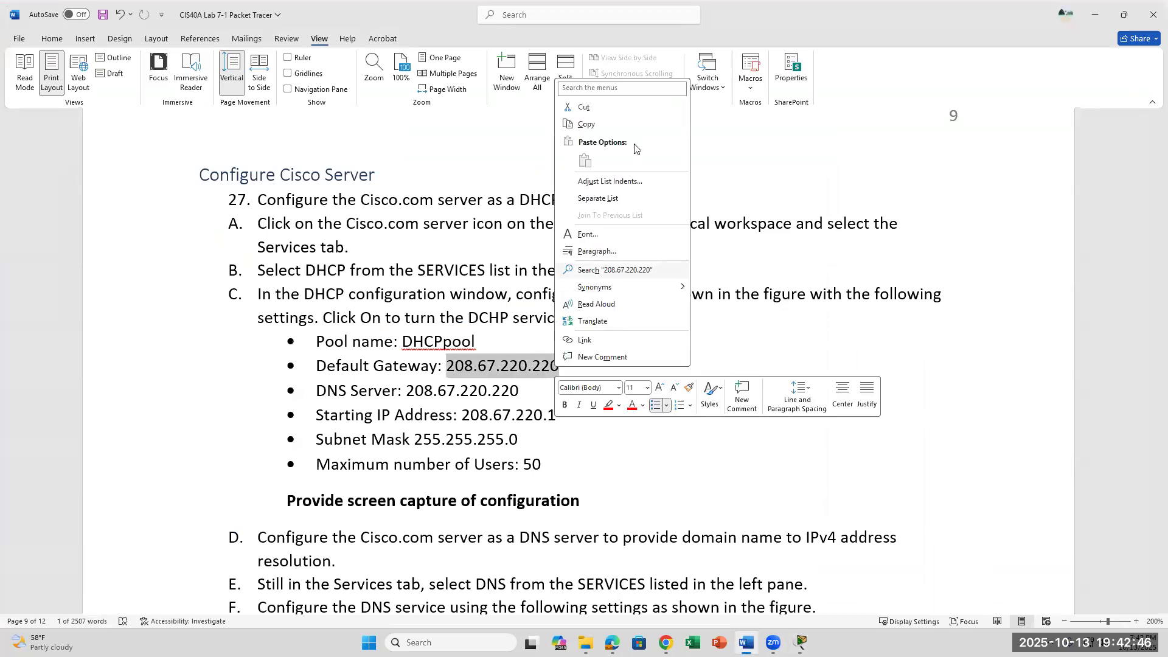
{"action": "left_click", "coordinate": [587, 124]}
{"action": "left_click", "coordinate": [801, 642]}
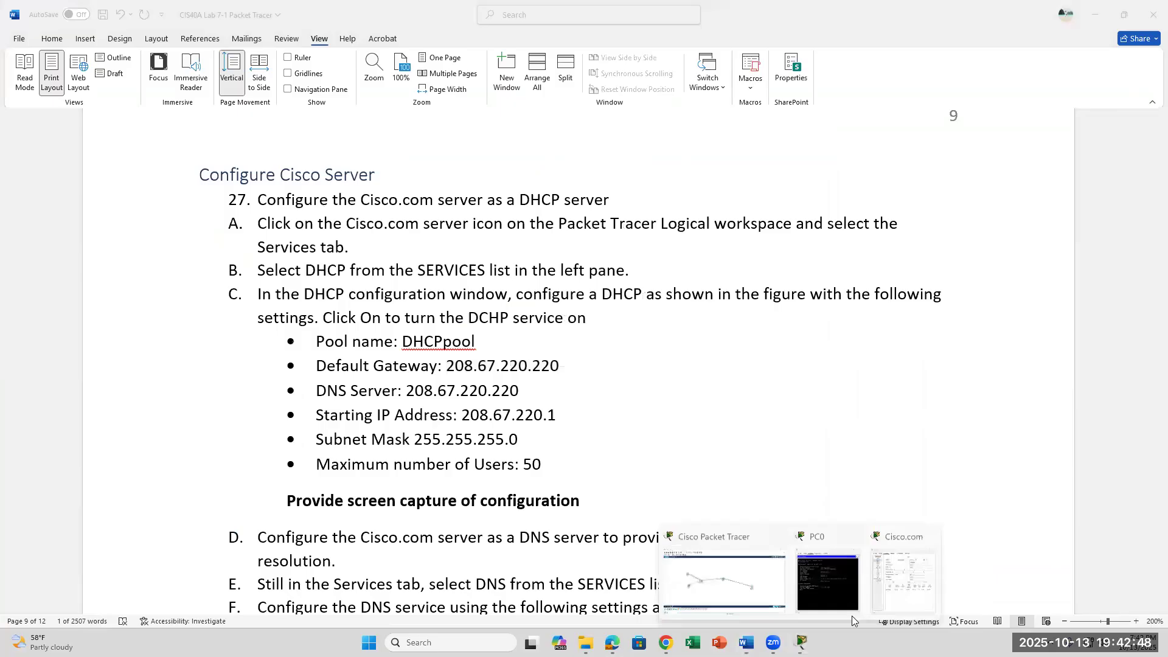
{"action": "left_click", "coordinate": [913, 588]}
{"action": "left_click", "coordinate": [681, 235]}
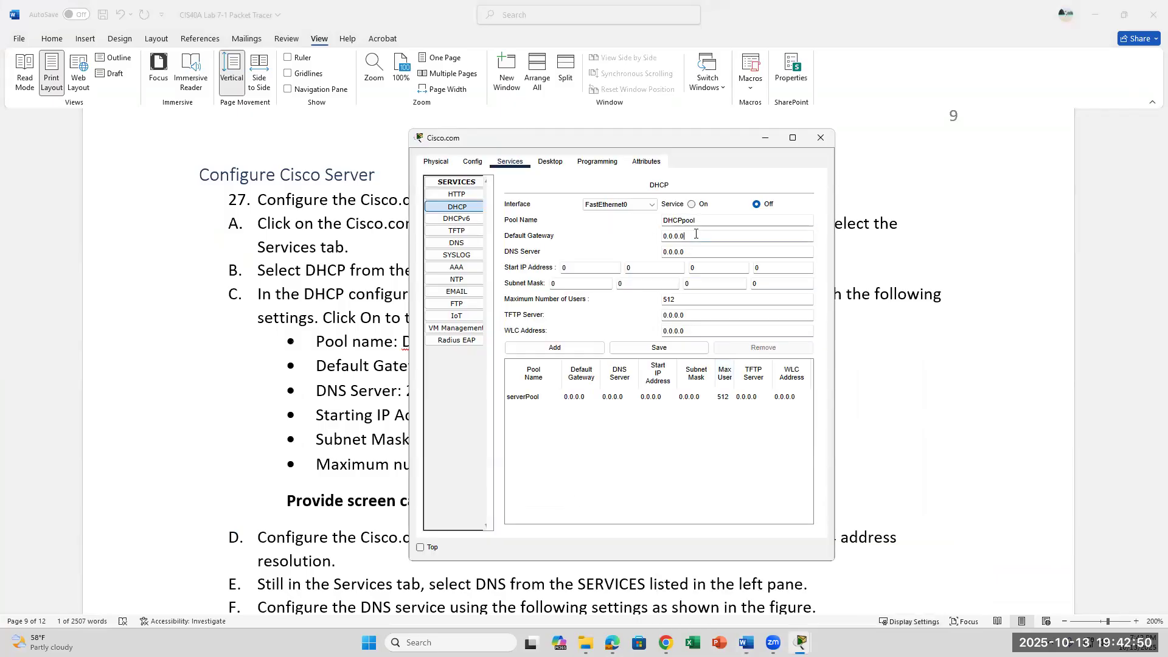
{"action": "key", "text": "BackSpace"}
{"action": "key", "text": "BackSpace"}
{"action": "key", "text": "BackSpace"}
{"action": "key", "text": "ctrl+v"}
{"action": "left_click", "coordinate": [707, 249]}
Copy 208.67.220.220 from the instructions into the DNS Server field, replacing 0.0.0.0.
{"action": "left_click", "coordinate": [746, 642]}
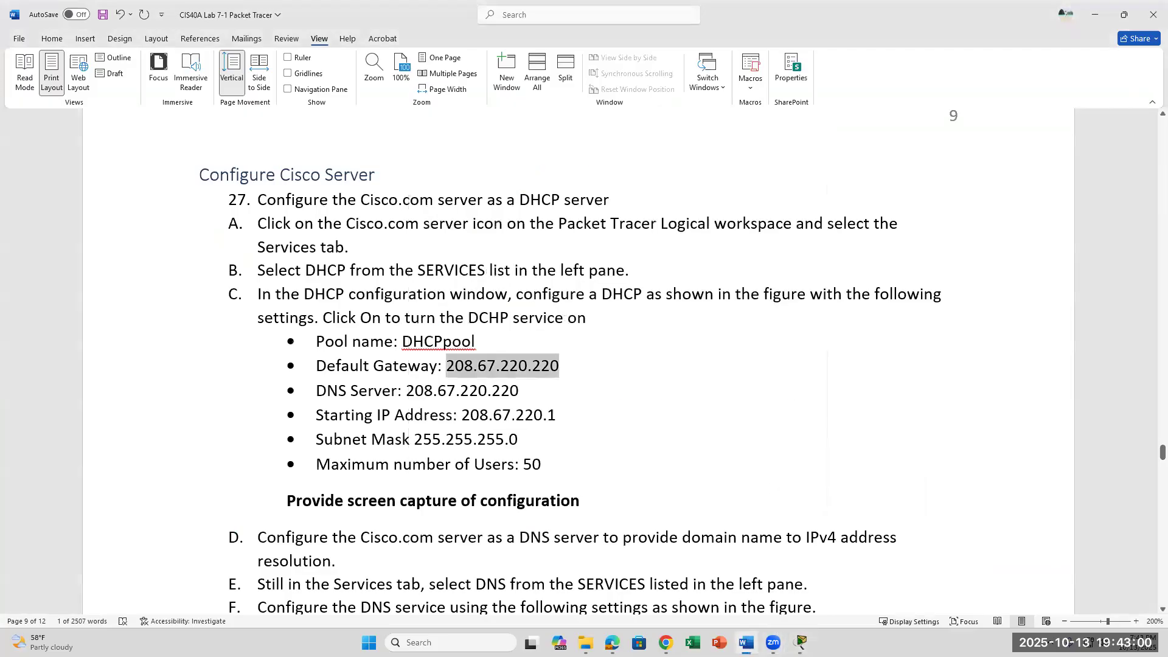
{"action": "left_click_drag", "start_coordinate": [519, 391], "coordinate": [405, 390]}
{"action": "right_click", "coordinate": [426, 393]}
{"action": "left_click", "coordinate": [474, 154]}
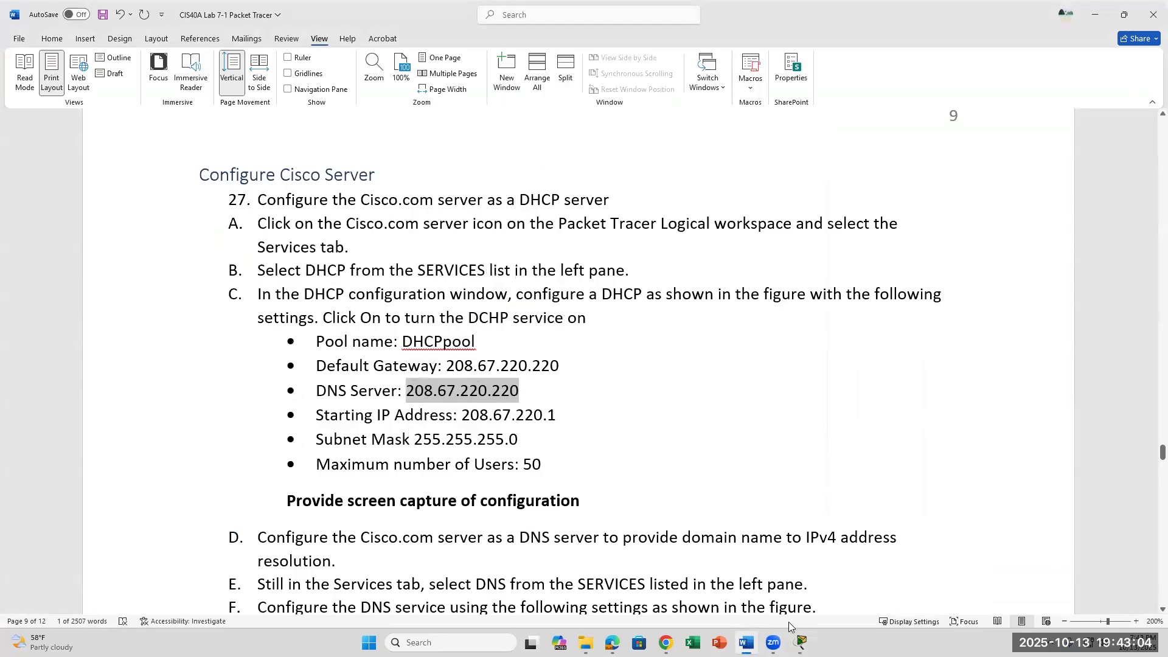
{"action": "left_click", "coordinate": [801, 642]}
{"action": "left_click", "coordinate": [902, 579]}
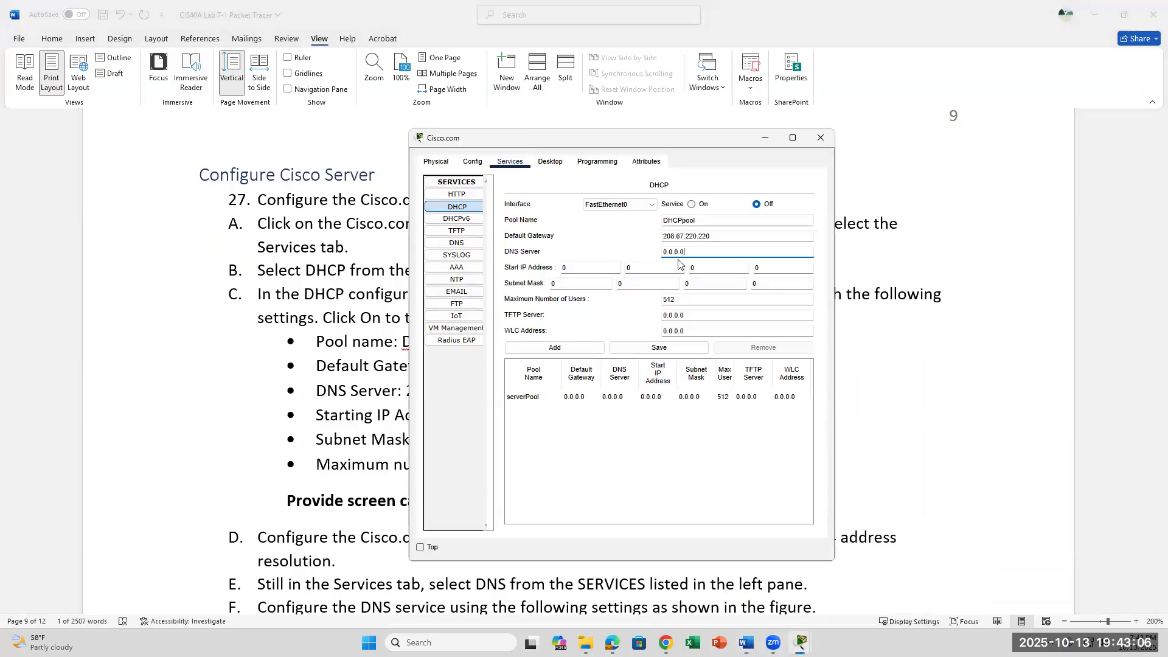
{"action": "left_click_drag", "start_coordinate": [687, 252], "coordinate": [657, 255]}
{"action": "key", "text": "ctrl+v"}
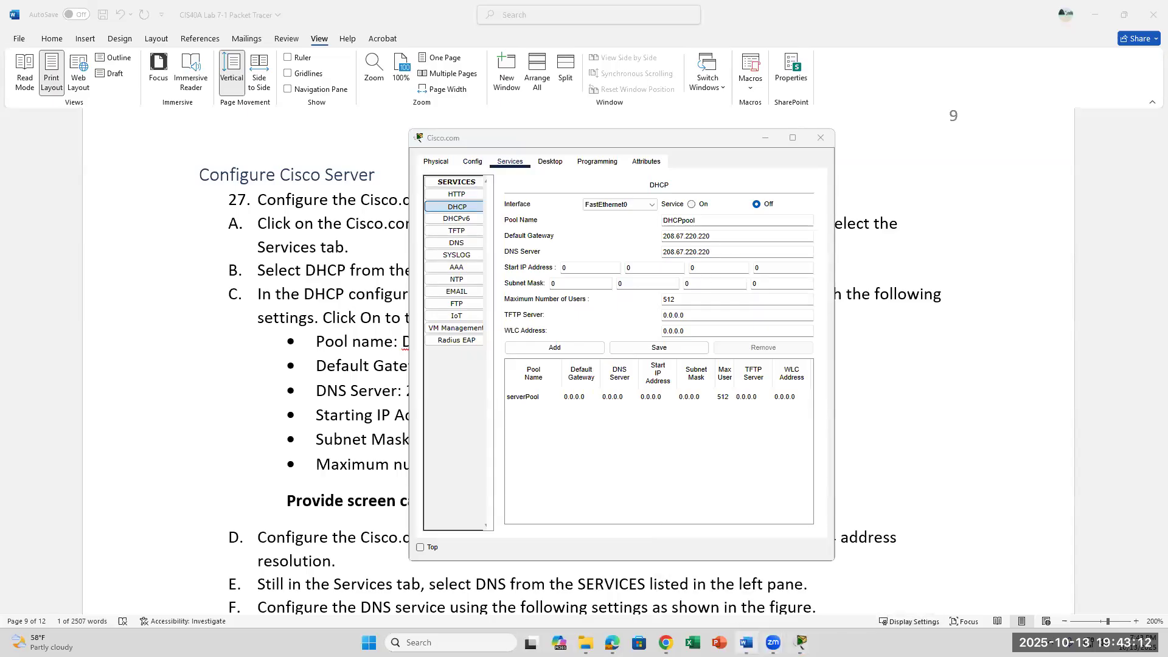
{"action": "left_click", "coordinate": [747, 642]}
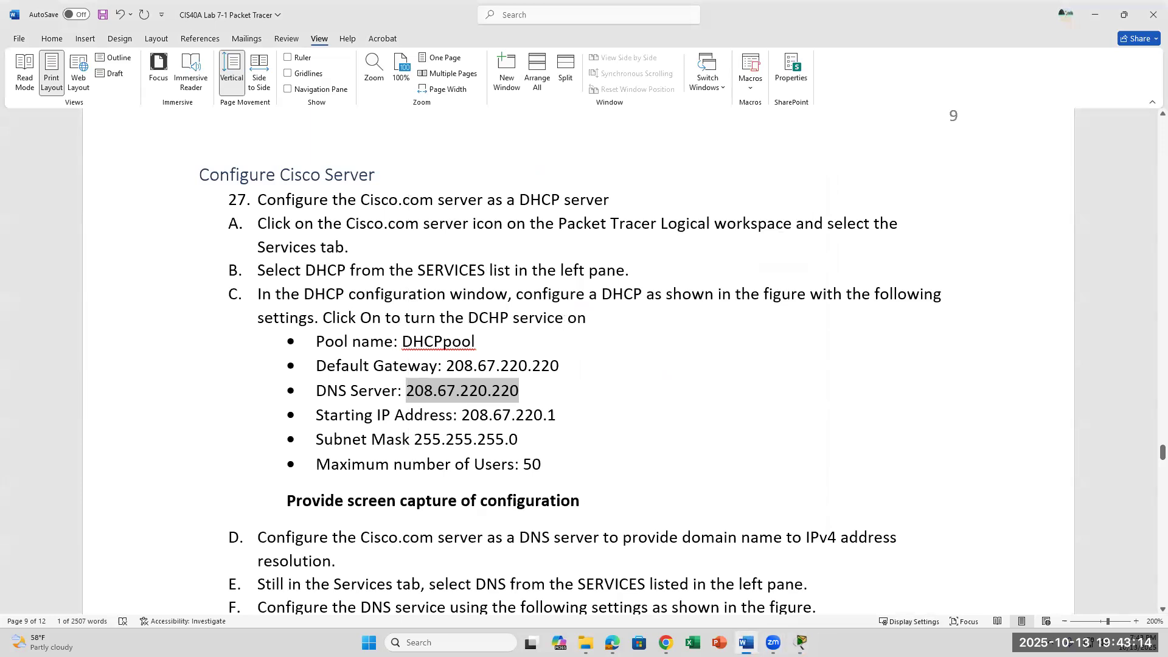
{"action": "left_click", "coordinate": [746, 642]}
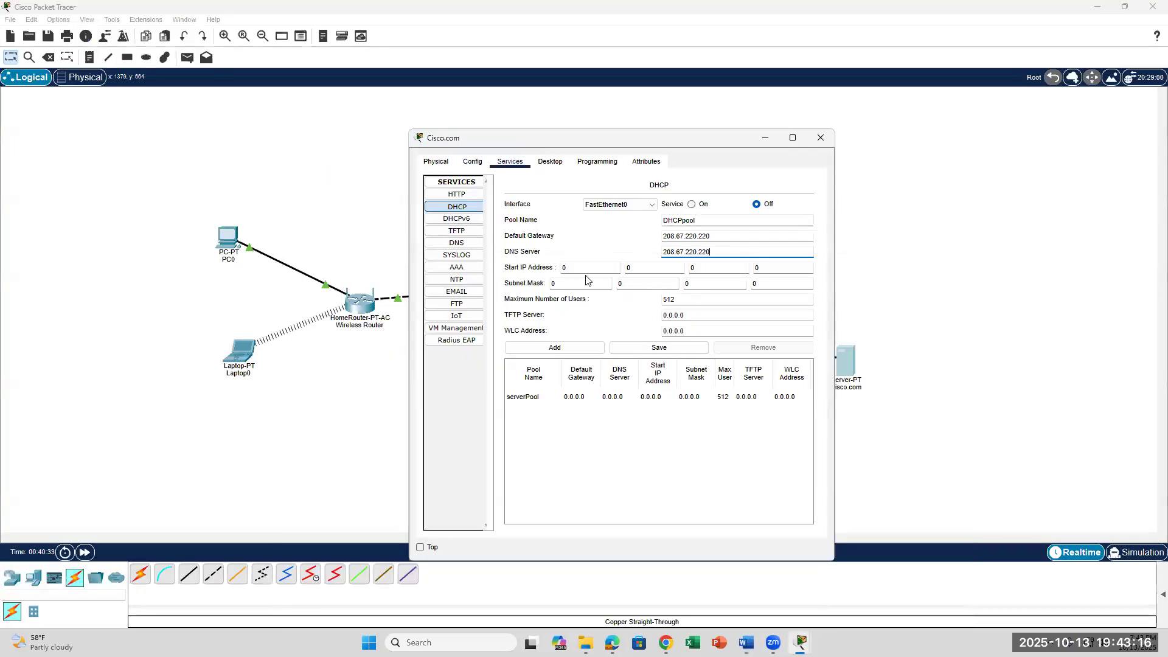
Enter 208, 67 and 220 into the Start IP Address octets.
{"action": "left_click", "coordinate": [584, 268]}
{"action": "type", "text": "208"}
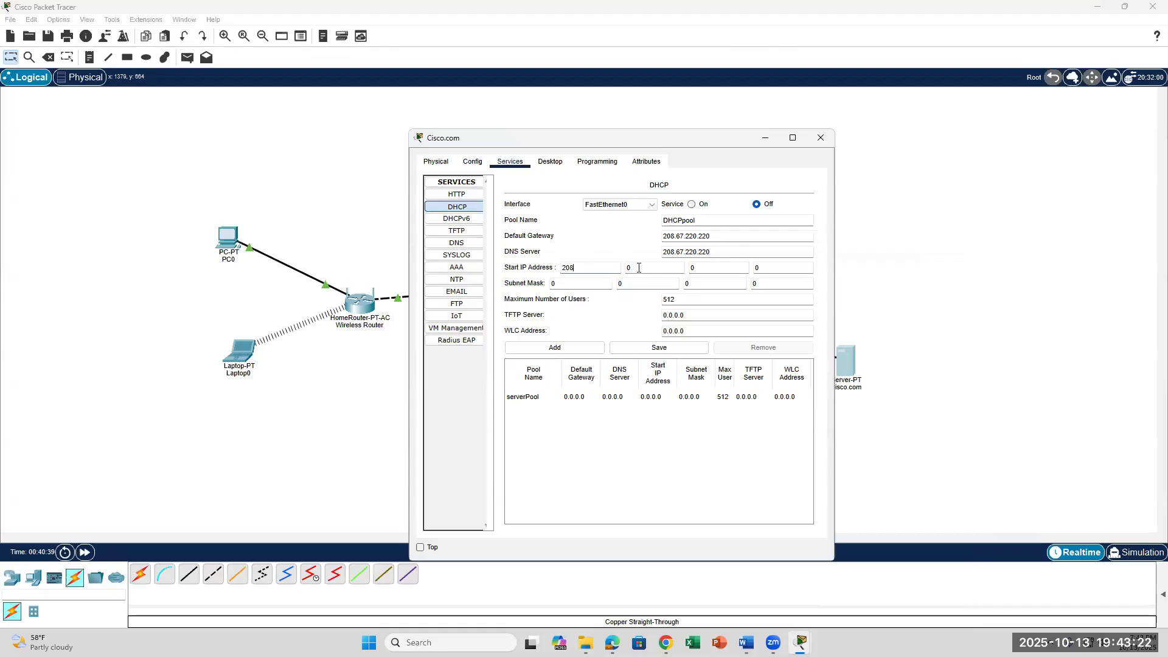
{"action": "type", "text": "67"}
{"action": "left_click", "coordinate": [695, 267]}
{"action": "type", "text": "220"}
{"action": "left_click", "coordinate": [746, 642]}
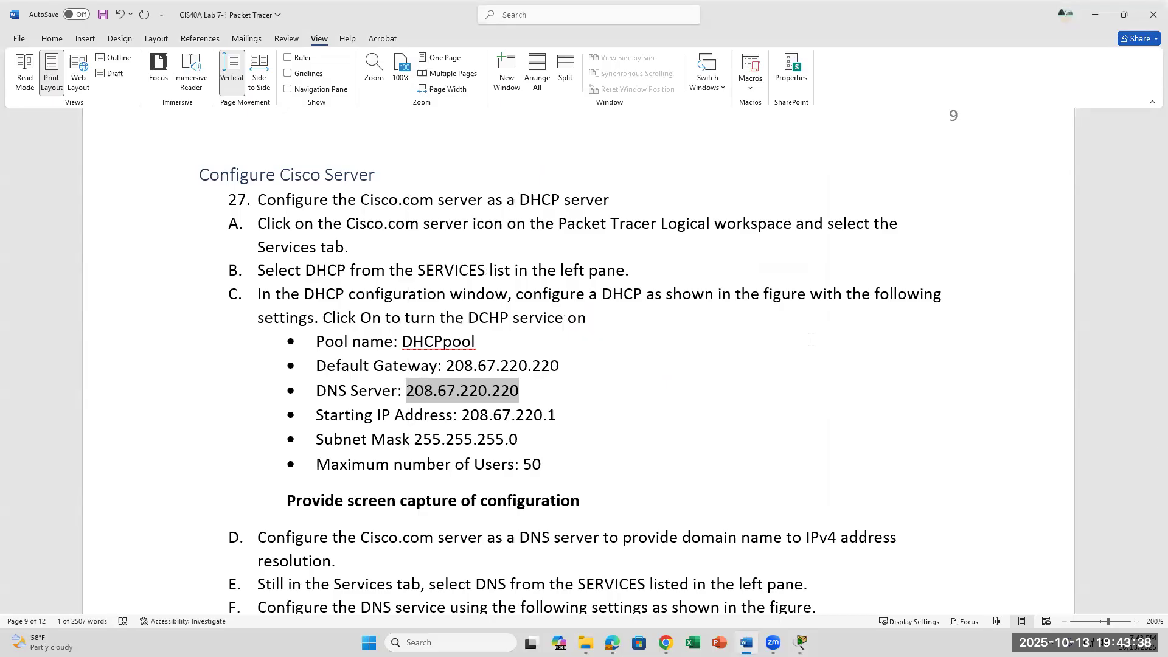
{"action": "key", "text": "alt+Tab"}
{"action": "left_click", "coordinate": [764, 268]}
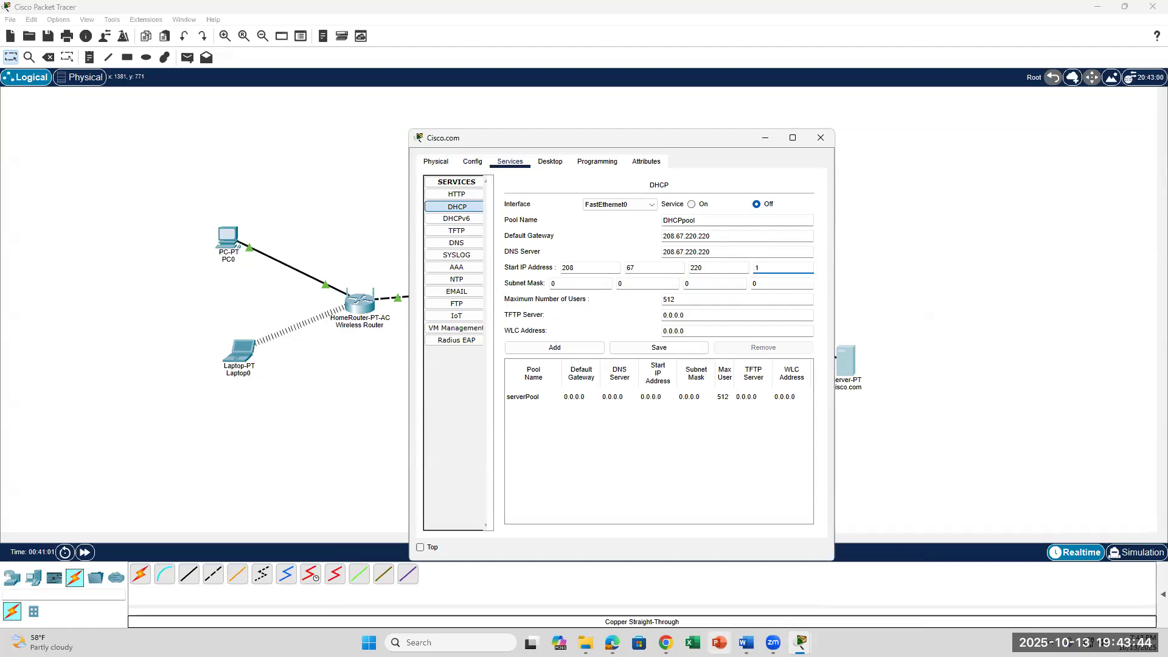
Check the Word instructions for starting IP 208.67.220.1 and the subnet mask line.
{"action": "left_click", "coordinate": [747, 642]}
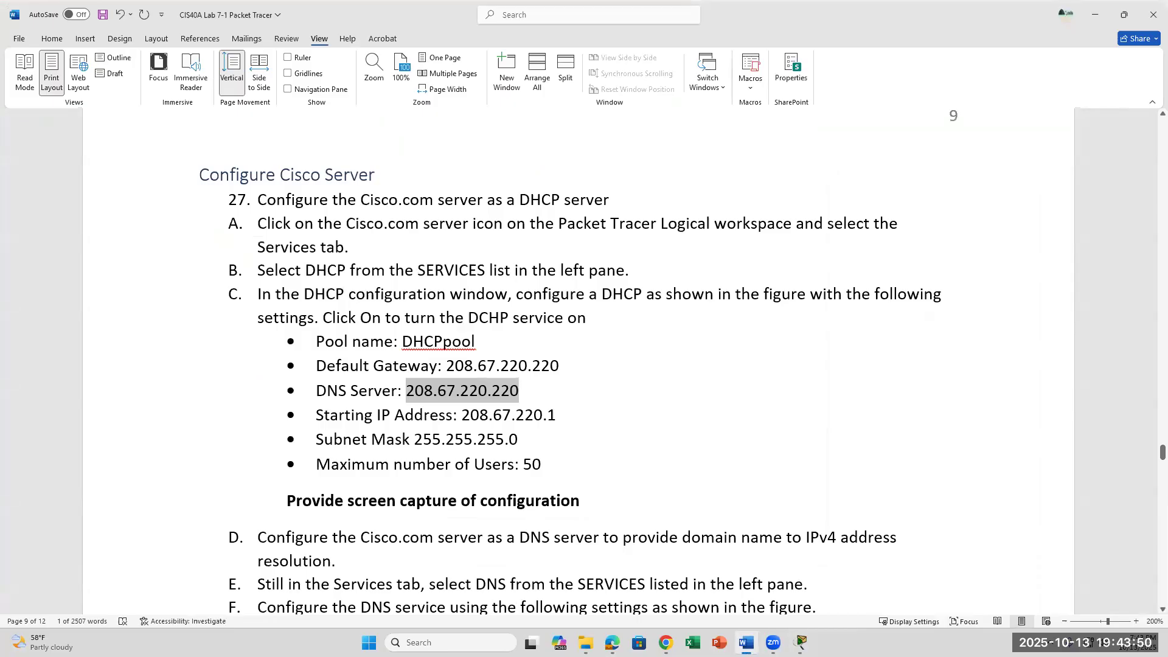
{"action": "left_click", "coordinate": [746, 642]}
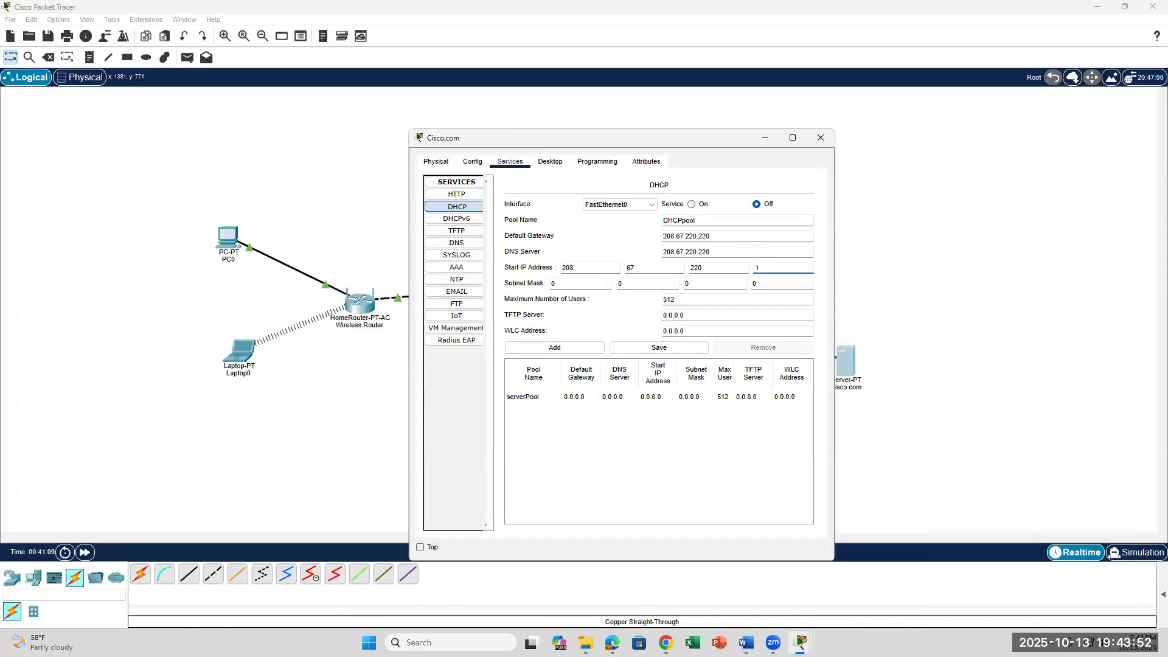
{"action": "left_click", "coordinate": [746, 642]}
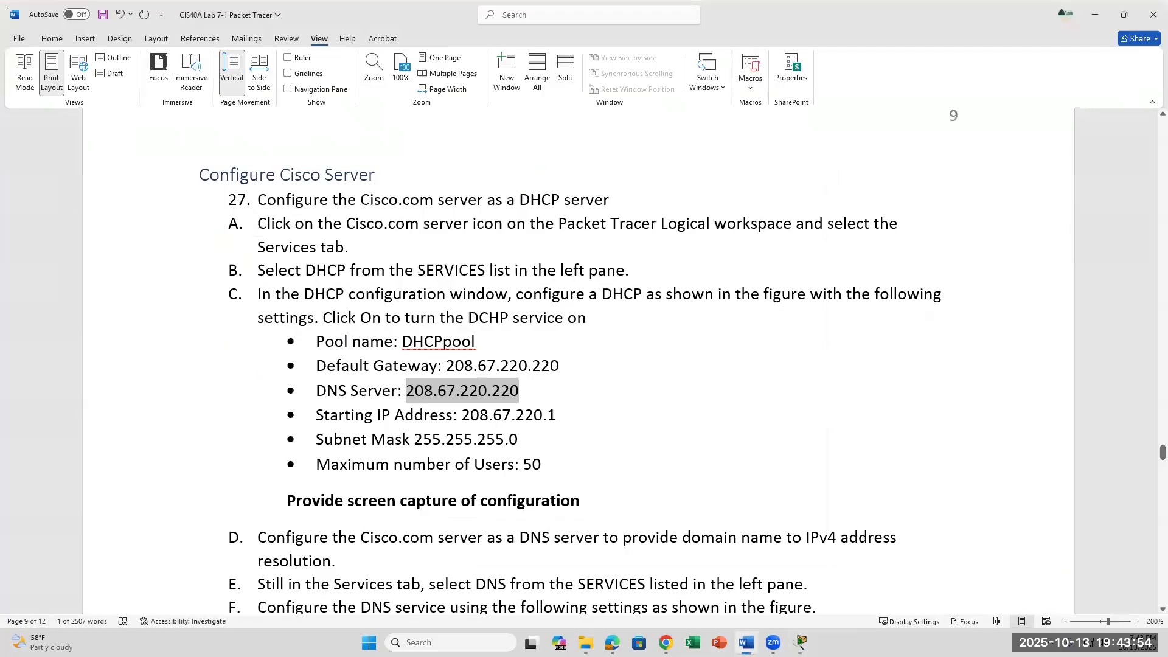
{"action": "left_click", "coordinate": [639, 421]}
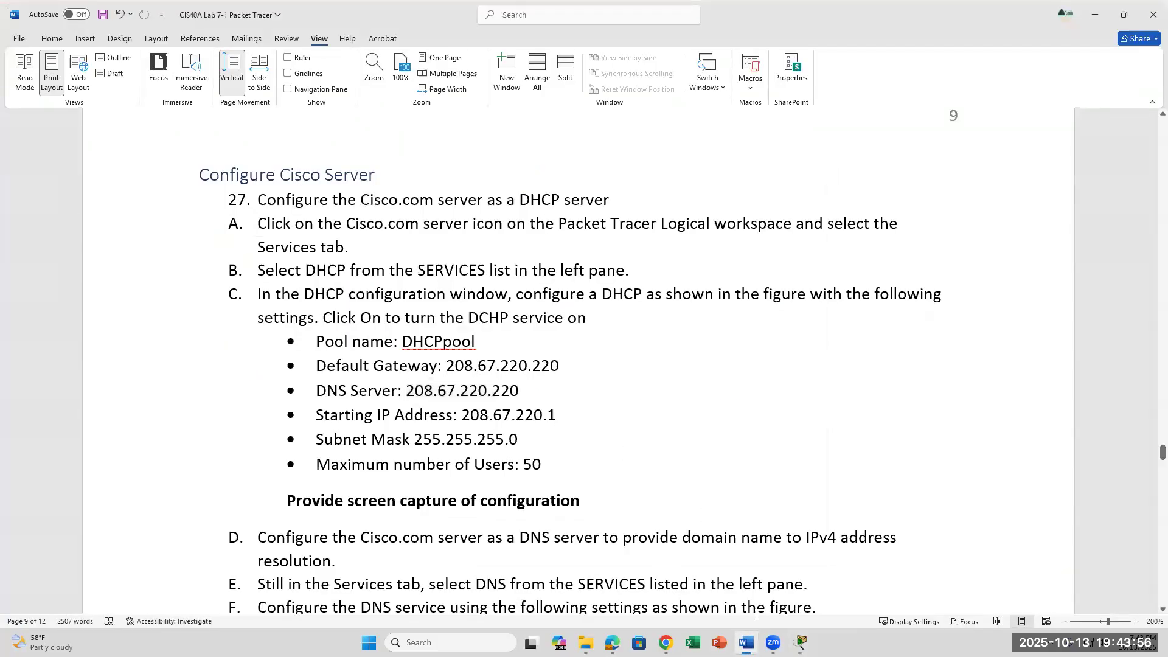
{"action": "left_click", "coordinate": [525, 451]}
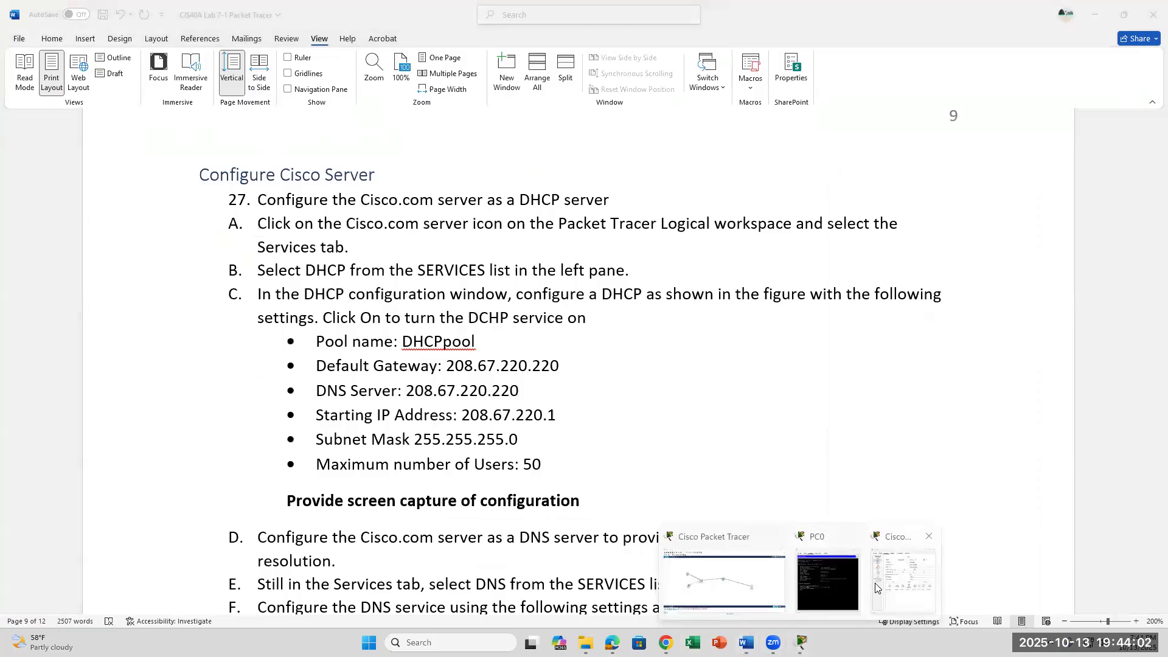
{"action": "left_click", "coordinate": [842, 581]}
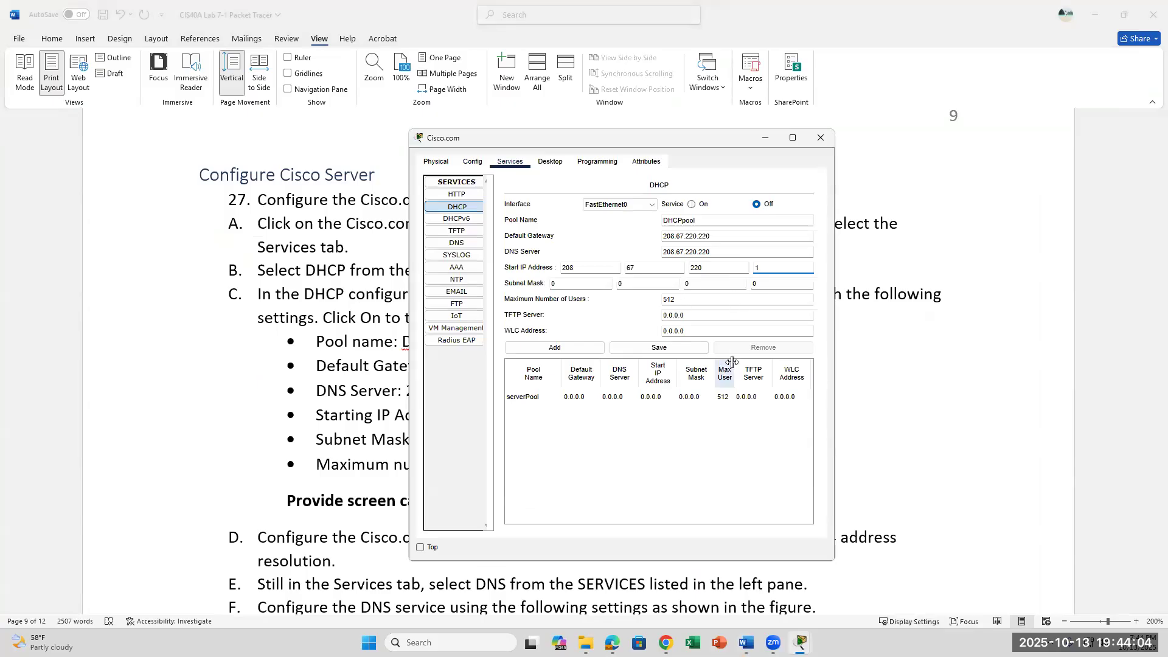
Enter subnet mask 255.255.255.0 for the DHCP pool.
{"action": "left_click_drag", "start_coordinate": [628, 135], "coordinate": [834, 176]}
{"action": "left_click", "coordinate": [778, 329]}
{"action": "type", "text": "255"}
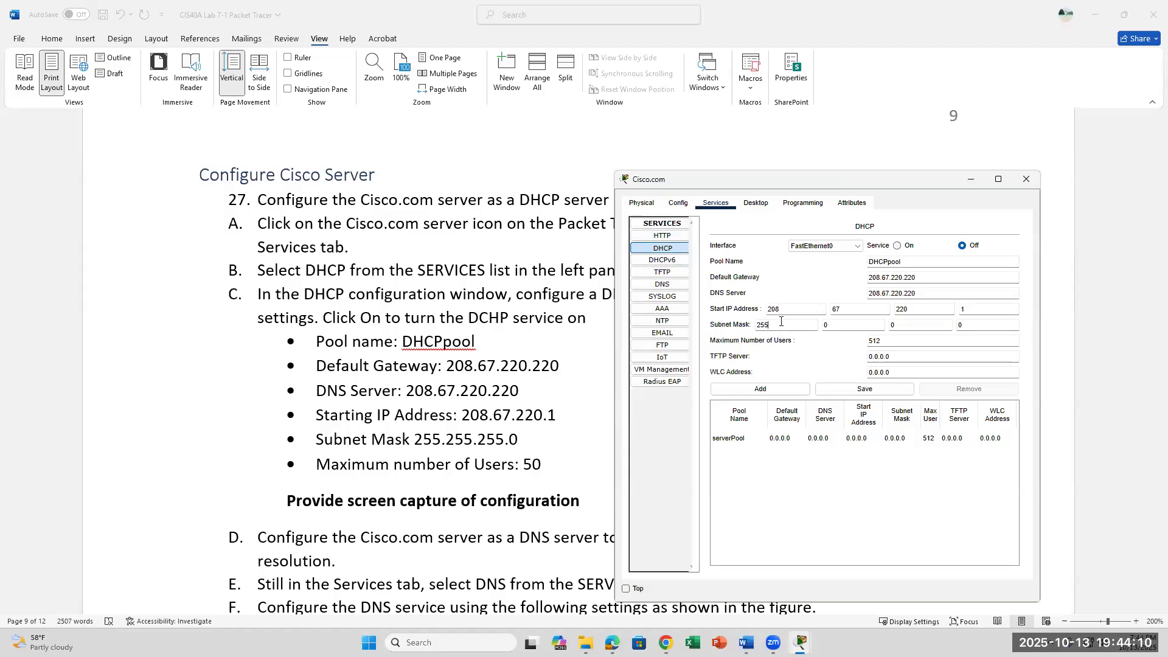
{"action": "double_click", "coordinate": [841, 324]}
{"action": "type", "text": "255"}
{"action": "key", "text": "Tab"}
{"action": "type", "text": "255"}
{"action": "key", "text": "Tab"}
Change the maximum number of users from 512 to 50.
{"action": "left_click", "coordinate": [902, 343]}
{"action": "left_click_drag", "start_coordinate": [902, 342], "coordinate": [870, 342]}
{"action": "type", "text": "50"}
{"action": "left_click", "coordinate": [984, 352]}
{"action": "scroll", "coordinate": [603, 389], "scroll_direction": "down", "scroll_amount": 5}
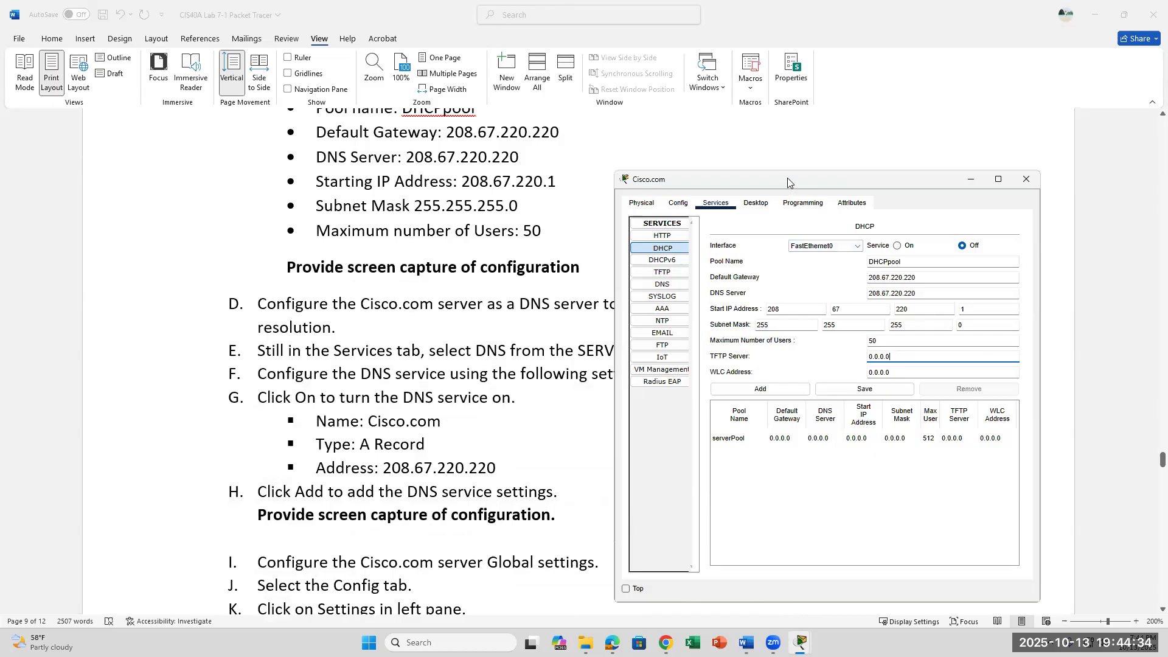
{"action": "left_click_drag", "start_coordinate": [788, 181], "coordinate": [808, 93]}
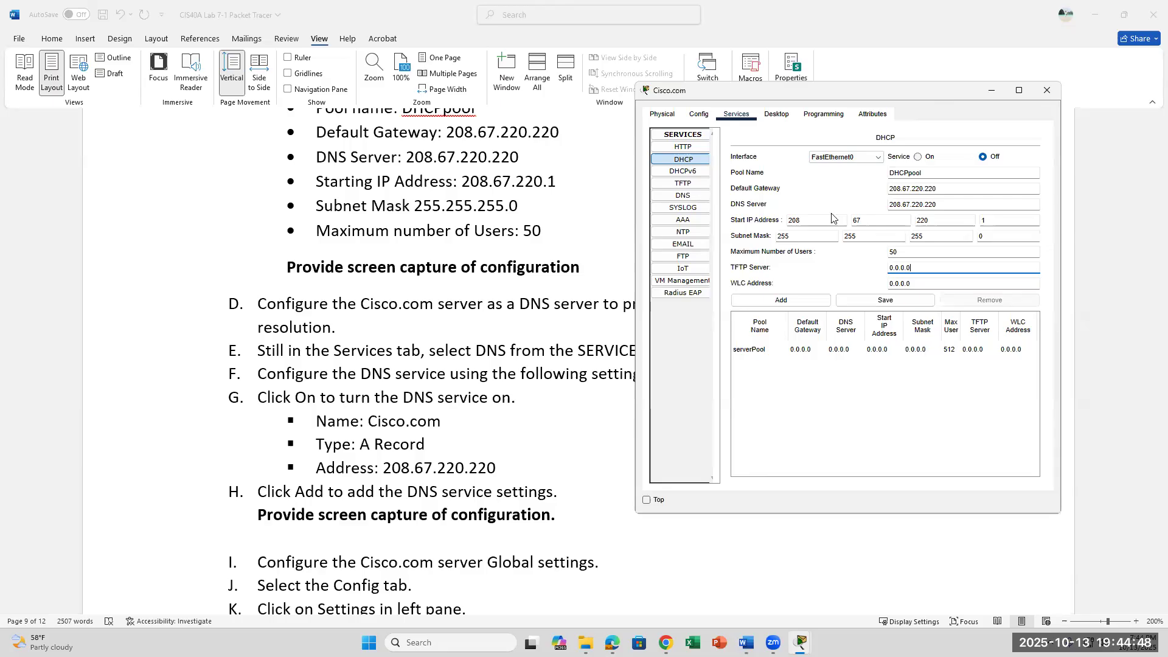
{"action": "left_click_drag", "start_coordinate": [942, 91], "coordinate": [825, 292]}
{"action": "scroll", "coordinate": [832, 214], "scroll_direction": "down", "scroll_amount": 3}
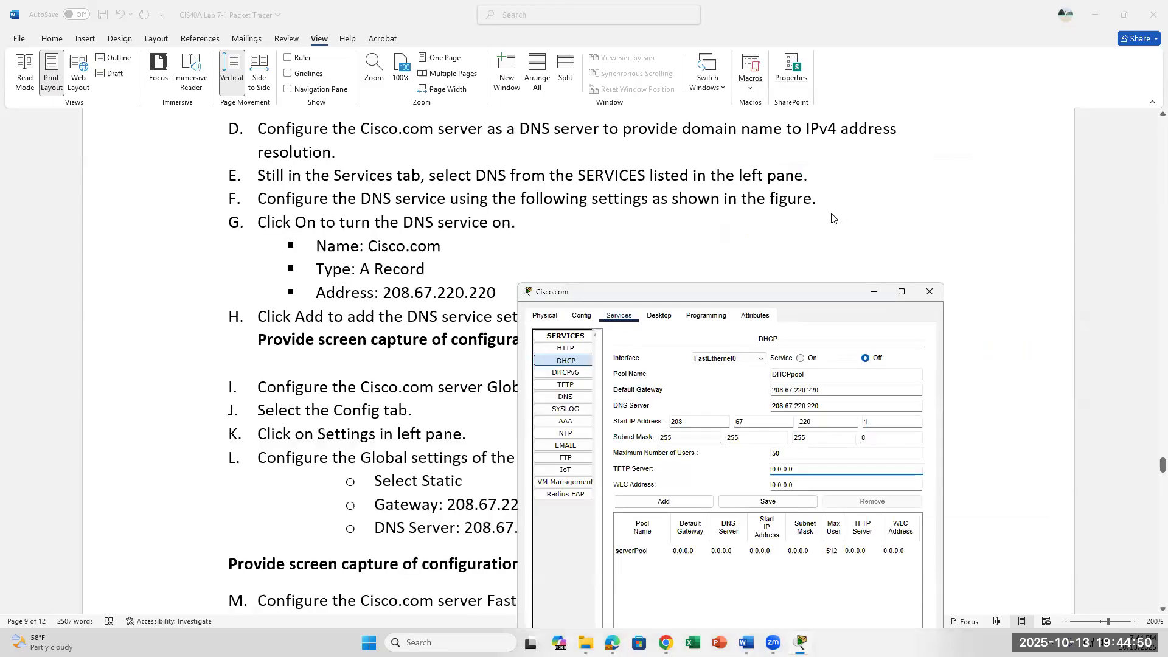
{"action": "left_click", "coordinate": [570, 399]}
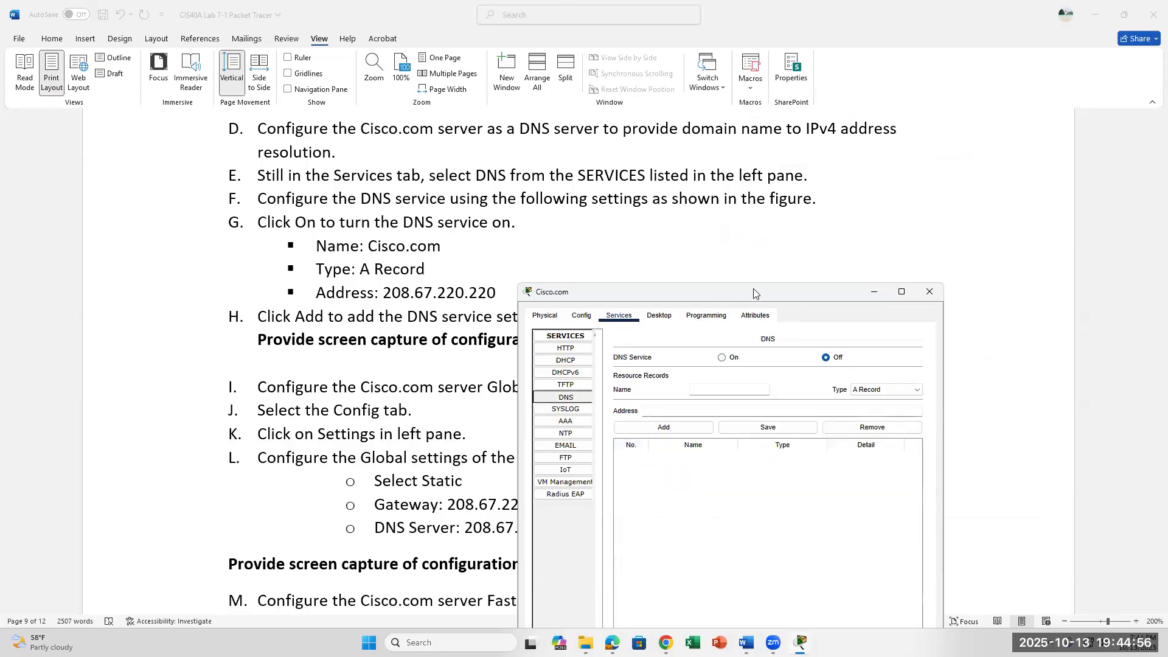
Turn DNS on and add an A Record mapping Cisco.com to 208.67.220.220.
{"action": "left_click_drag", "start_coordinate": [872, 293], "coordinate": [975, 256]}
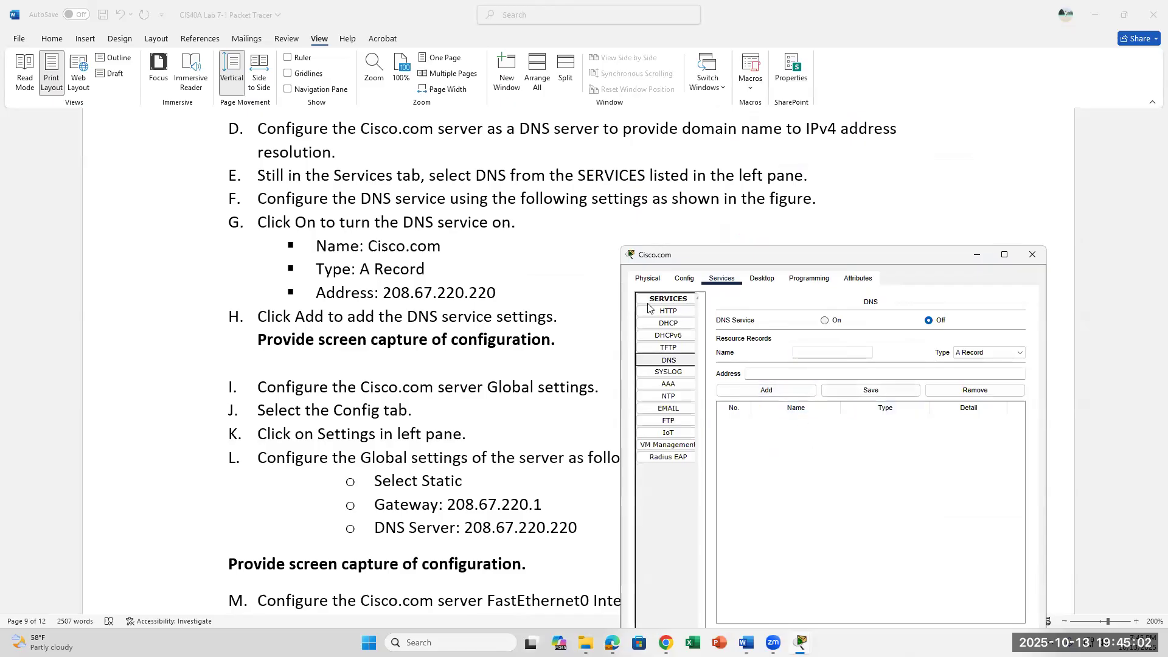
{"action": "left_click", "coordinate": [825, 320]}
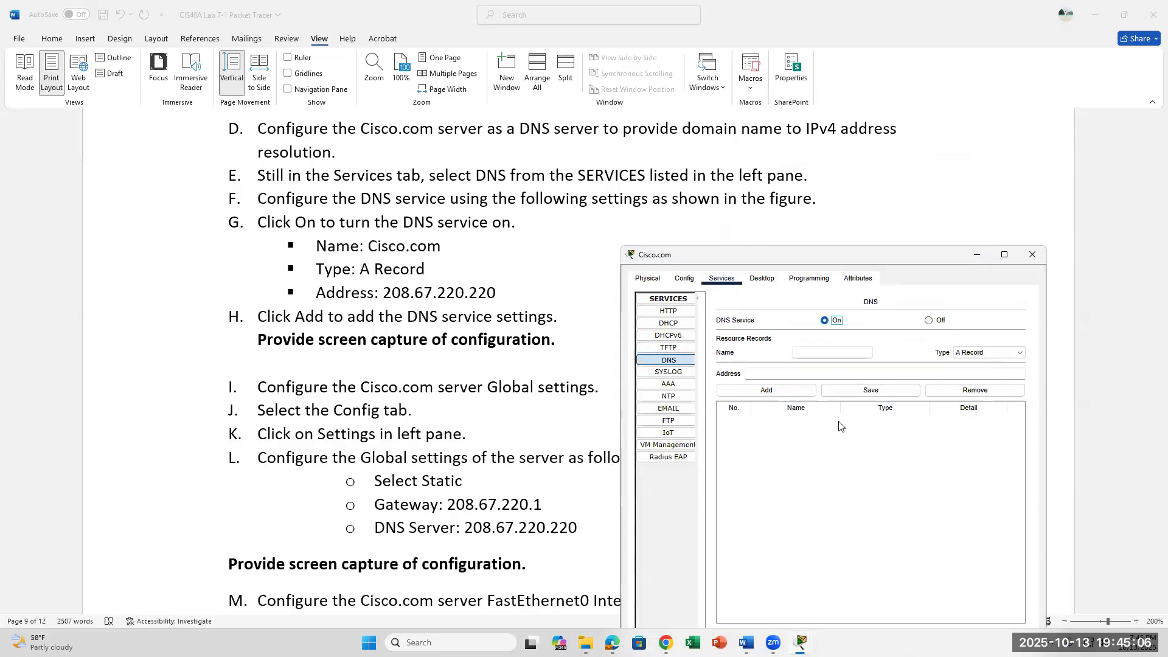
{"action": "left_click", "coordinate": [838, 354]}
{"action": "type", "text": "Cisco.com"}
{"action": "left_click", "coordinate": [964, 354]}
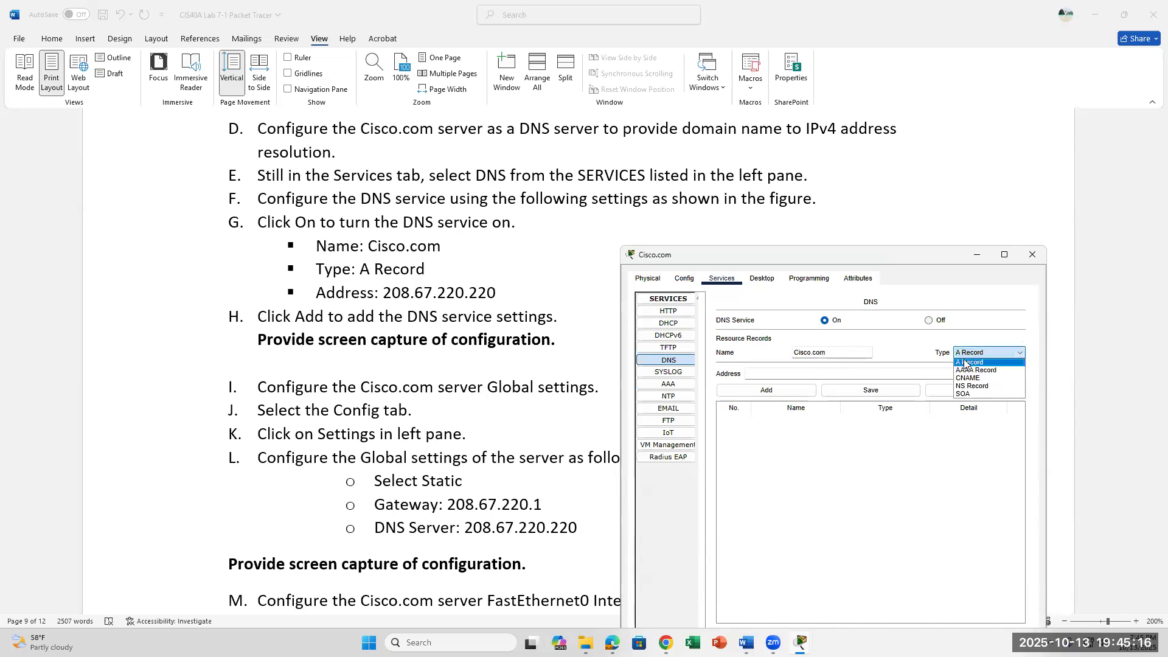
{"action": "left_click", "coordinate": [965, 359]}
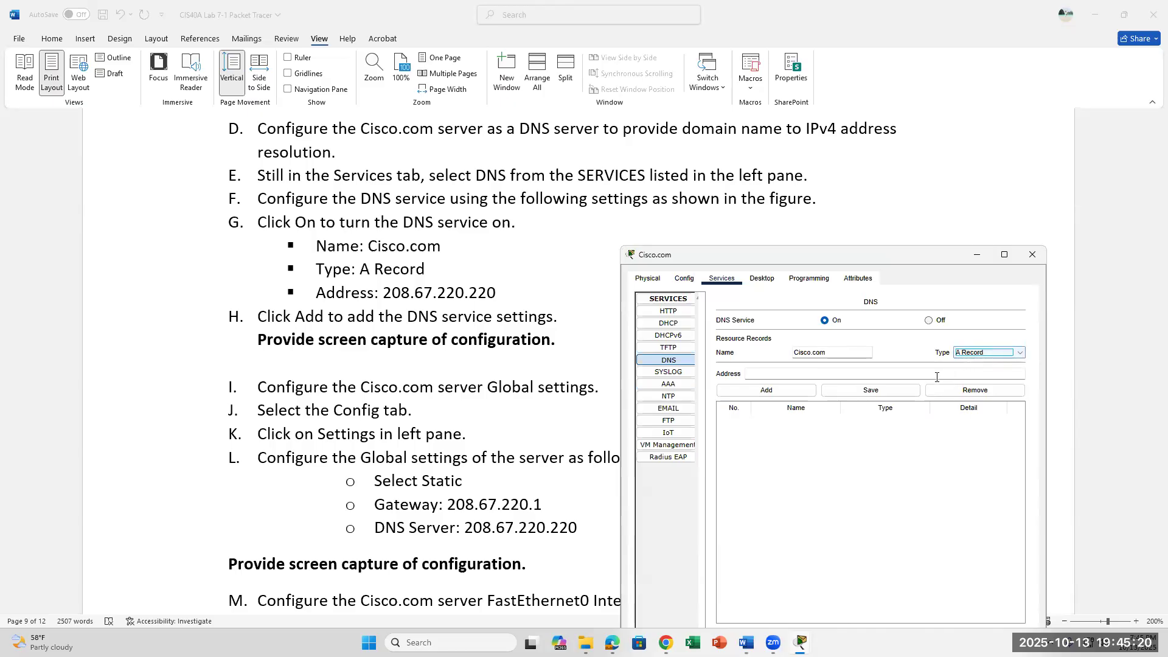
{"action": "left_click", "coordinate": [793, 375]}
{"action": "type", "text": "208.67.220.220"}
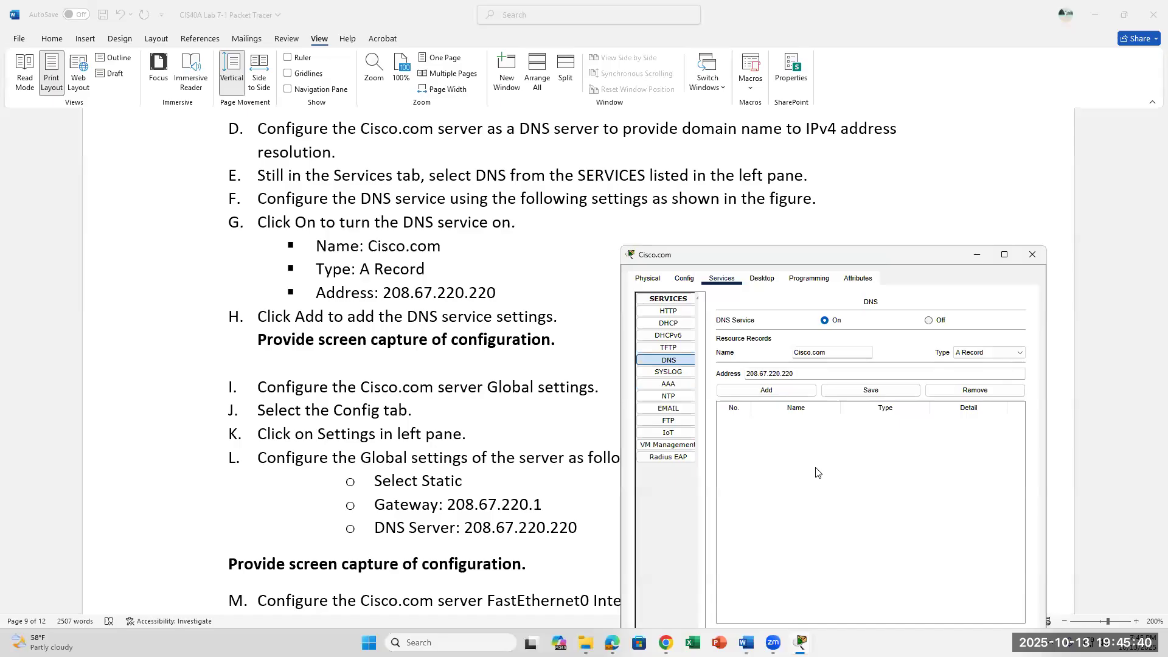
{"action": "left_click", "coordinate": [768, 390]}
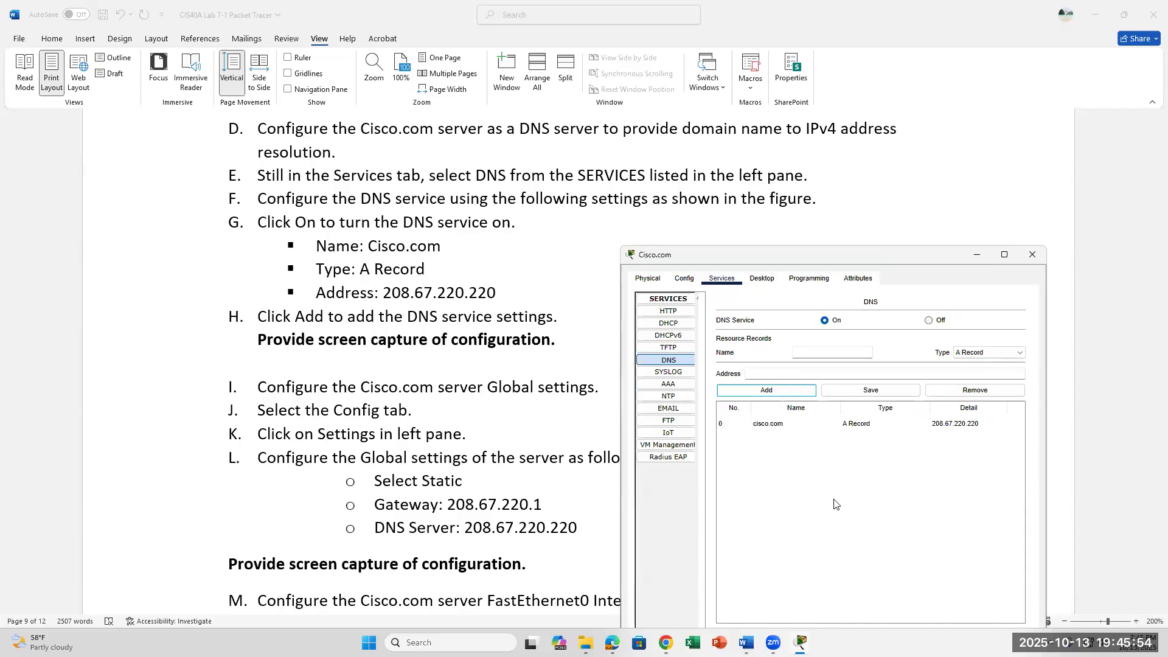
Scroll the instructions to steps J–O and open the server's Global Settings beside them.
{"action": "scroll", "coordinate": [565, 501], "scroll_direction": "down", "scroll_amount": 3}
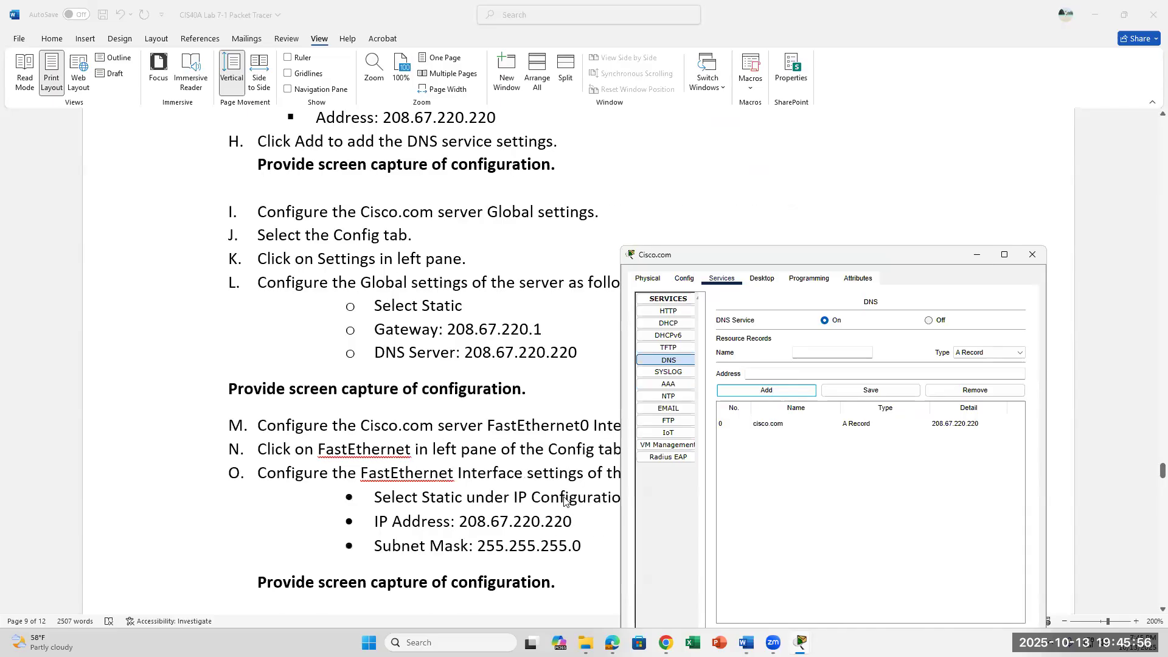
{"action": "scroll", "coordinate": [565, 501], "scroll_direction": "down", "scroll_amount": 2}
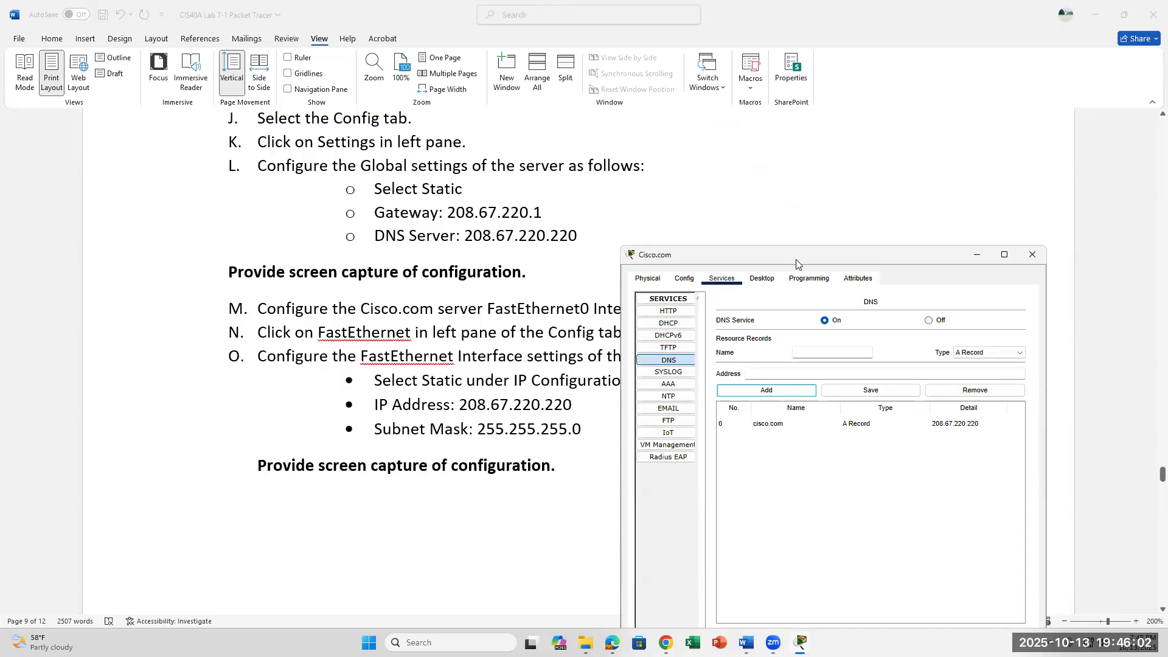
{"action": "left_click_drag", "start_coordinate": [799, 263], "coordinate": [949, 200]}
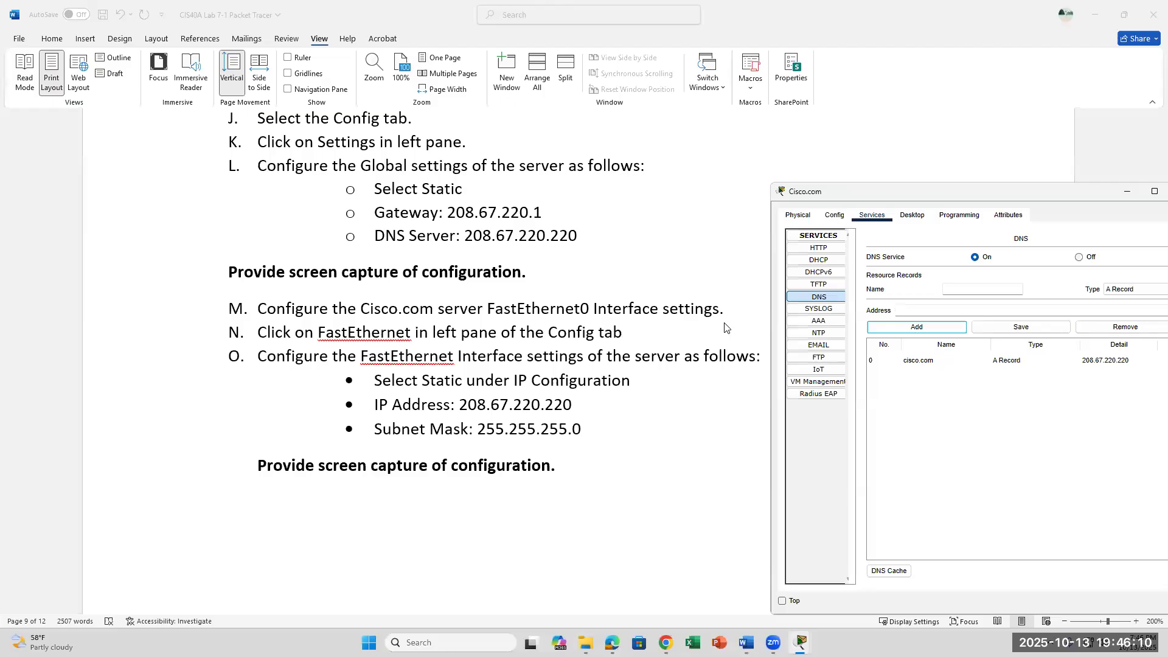
{"action": "scroll", "coordinate": [726, 327], "scroll_direction": "up", "scroll_amount": 1}
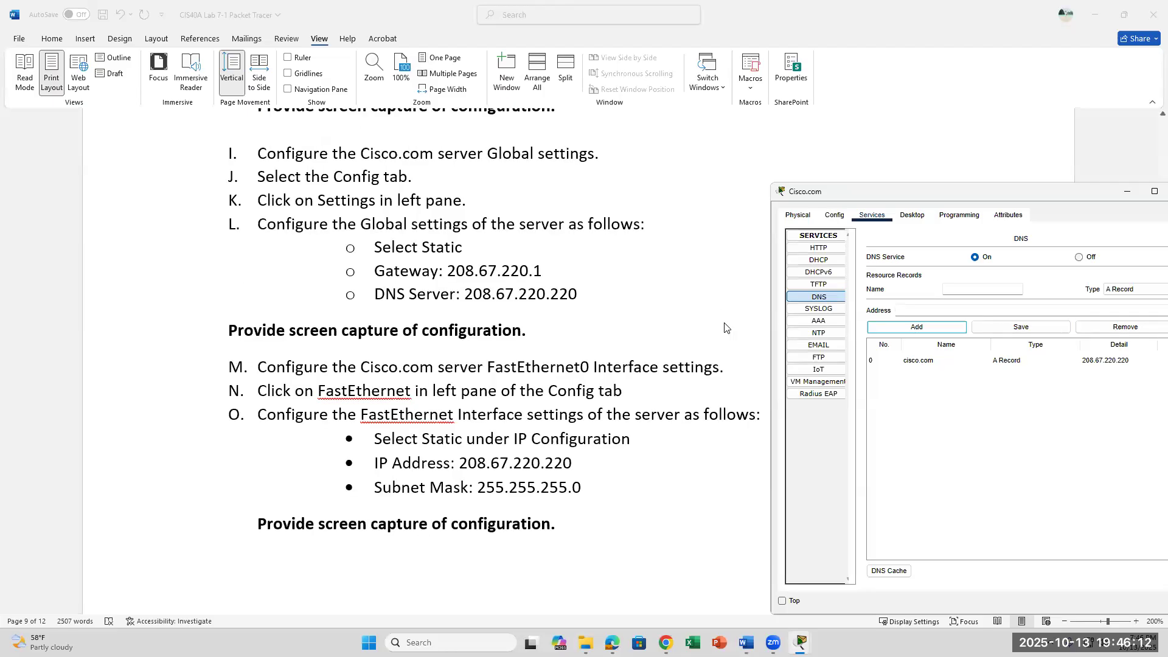
{"action": "scroll", "coordinate": [725, 327], "scroll_direction": "down", "scroll_amount": 2}
{"action": "scroll", "coordinate": [726, 327], "scroll_direction": "up", "scroll_amount": 1}
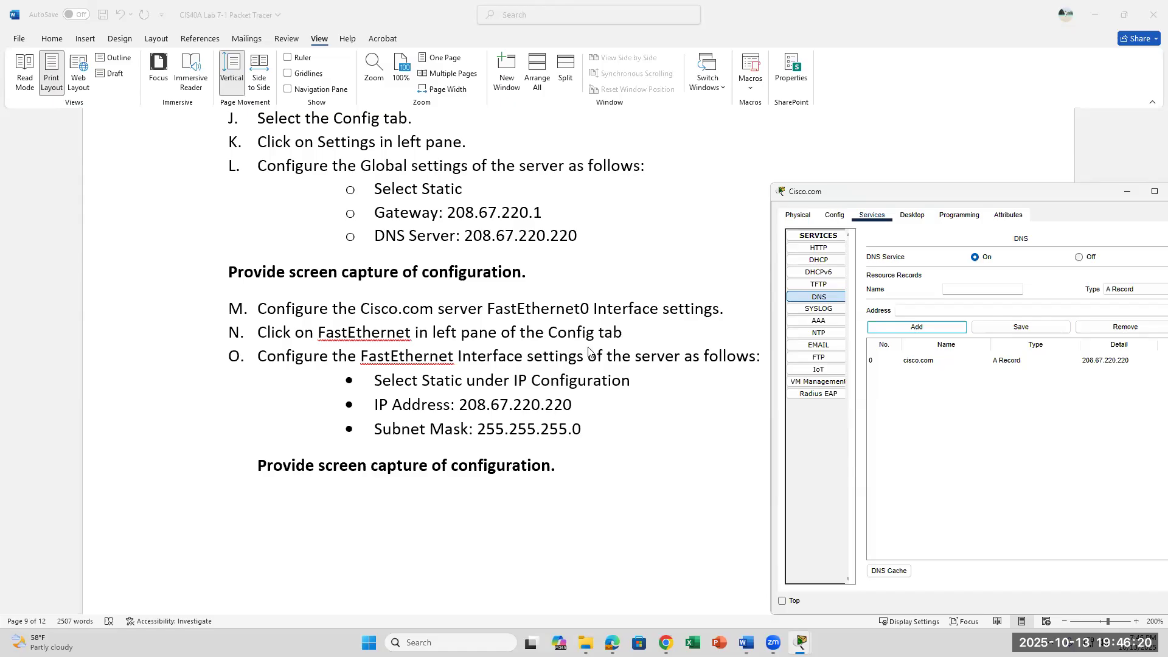
{"action": "left_click", "coordinate": [834, 216]}
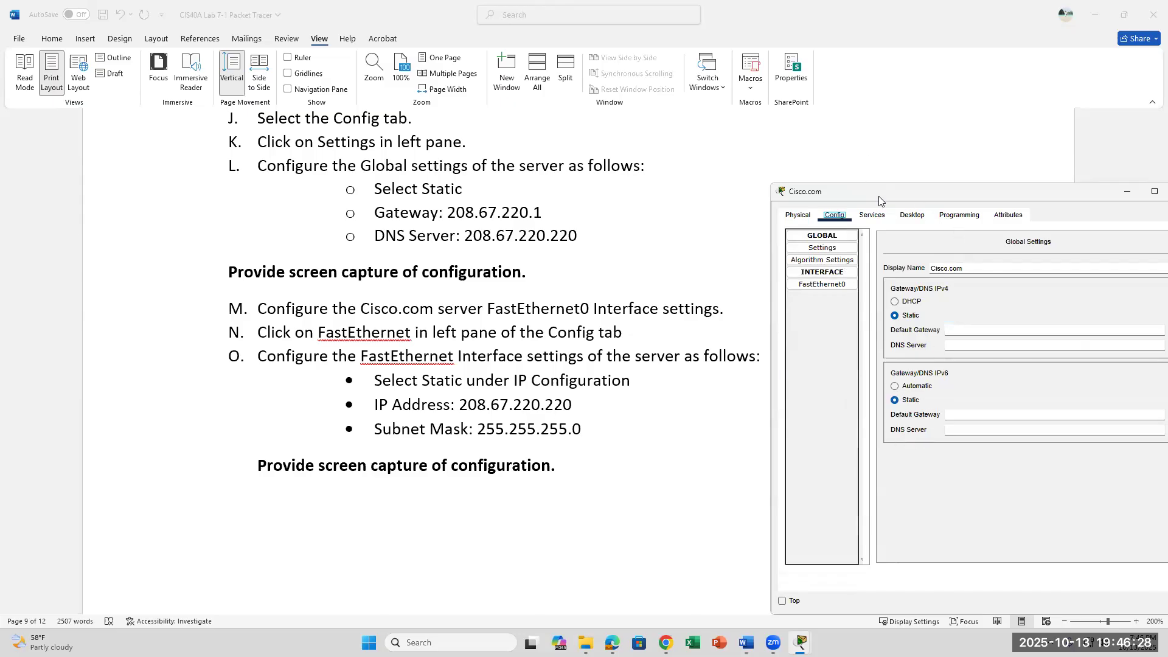
{"action": "left_click_drag", "start_coordinate": [879, 201], "coordinate": [755, 206]}
{"action": "left_click", "coordinate": [748, 222]}
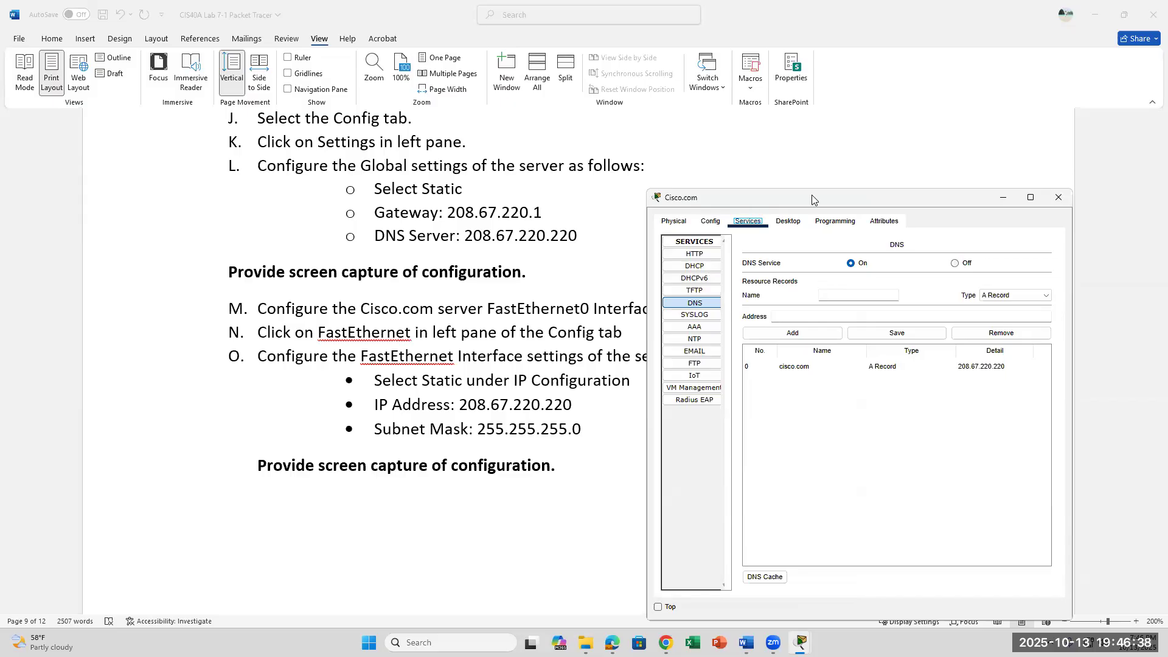
{"action": "left_click_drag", "start_coordinate": [812, 199], "coordinate": [898, 216]}
{"action": "left_click", "coordinate": [758, 239]}
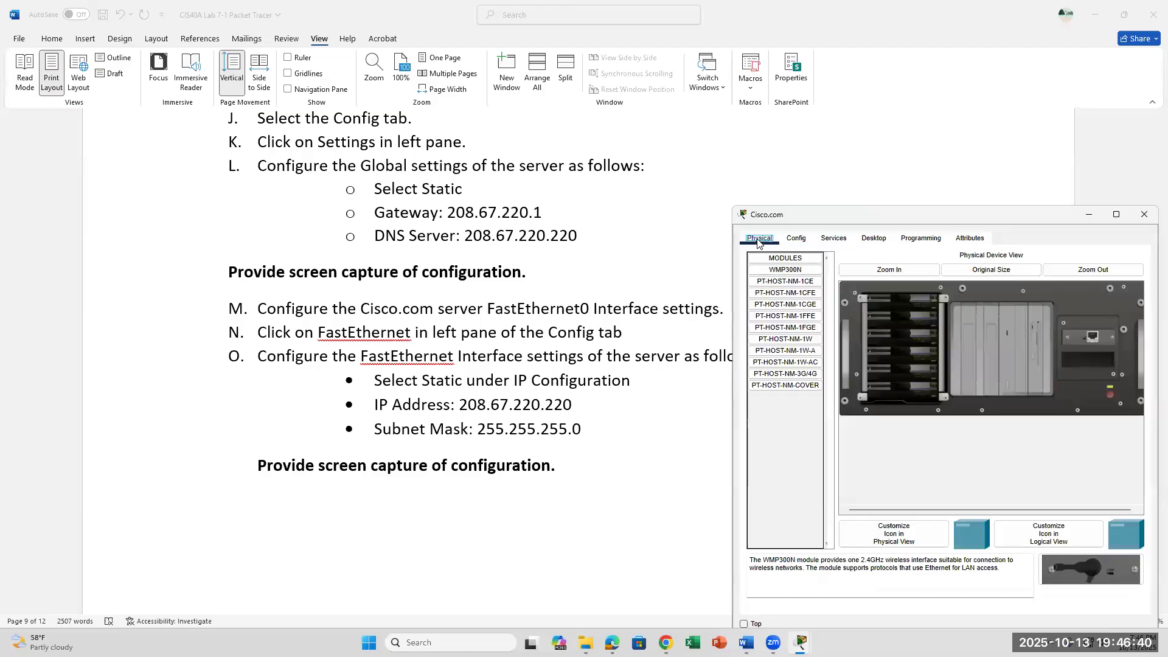
{"action": "left_click", "coordinate": [797, 239]}
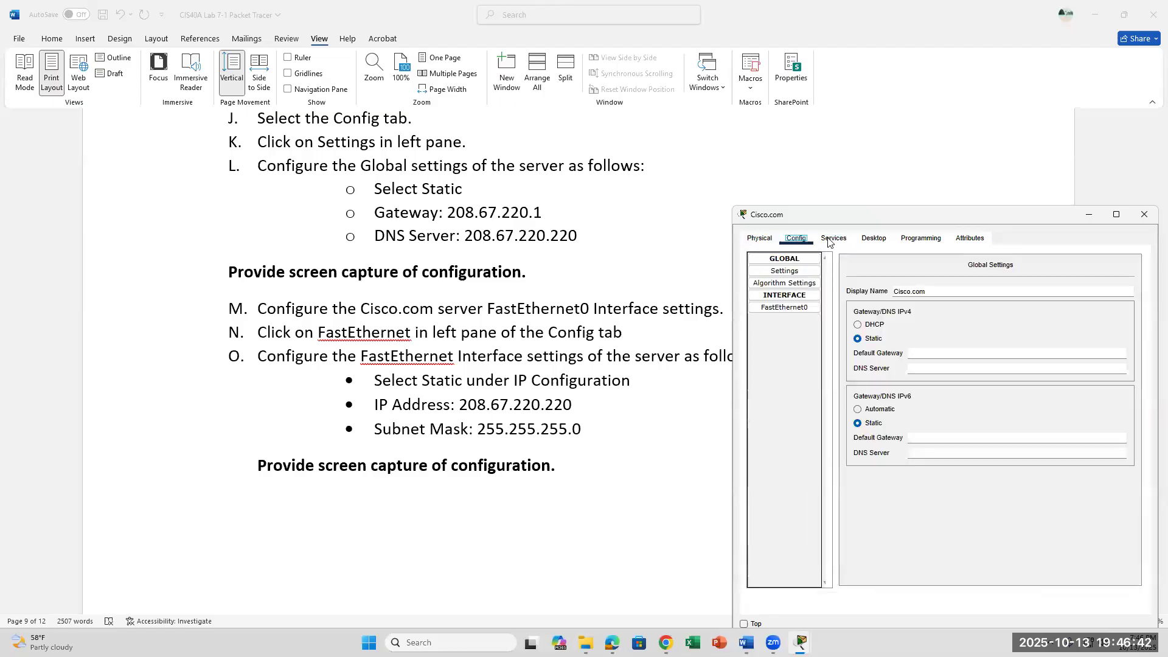
{"action": "left_click", "coordinate": [833, 239]}
{"action": "left_click", "coordinate": [797, 239]}
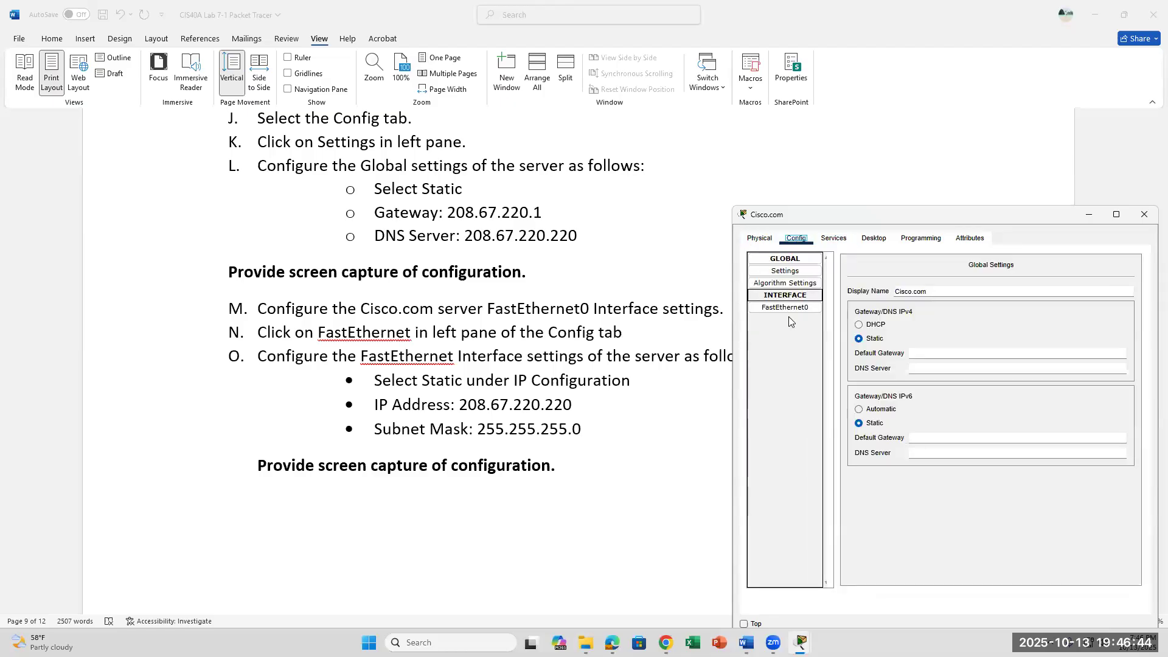
Give FastEthernet0 static IPv4 208.67.220.220 with subnet mask 255.255.255.0.
{"action": "left_click", "coordinate": [789, 309]}
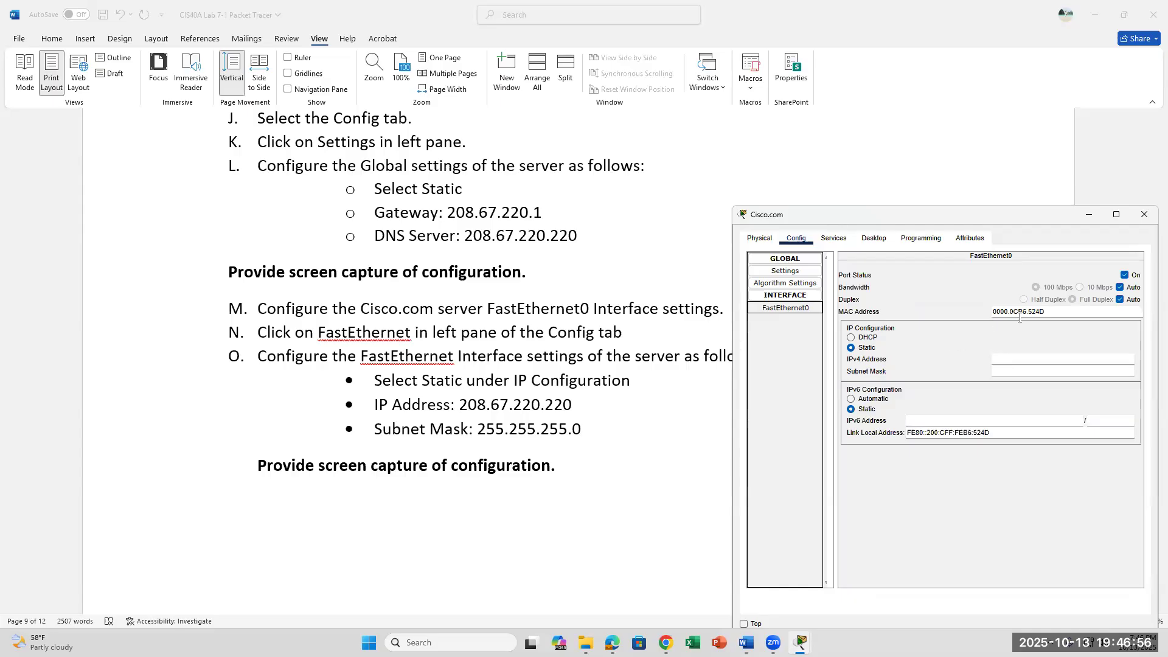
{"action": "left_click_drag", "start_coordinate": [1046, 311], "coordinate": [990, 309]}
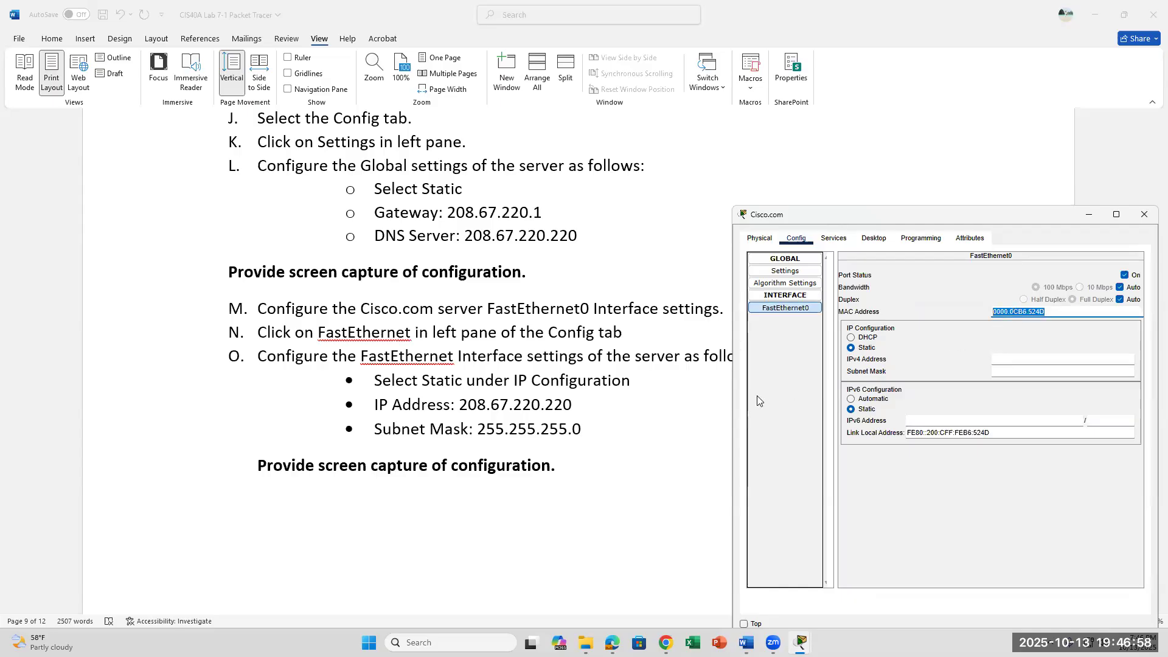
{"action": "left_click", "coordinate": [1005, 359]}
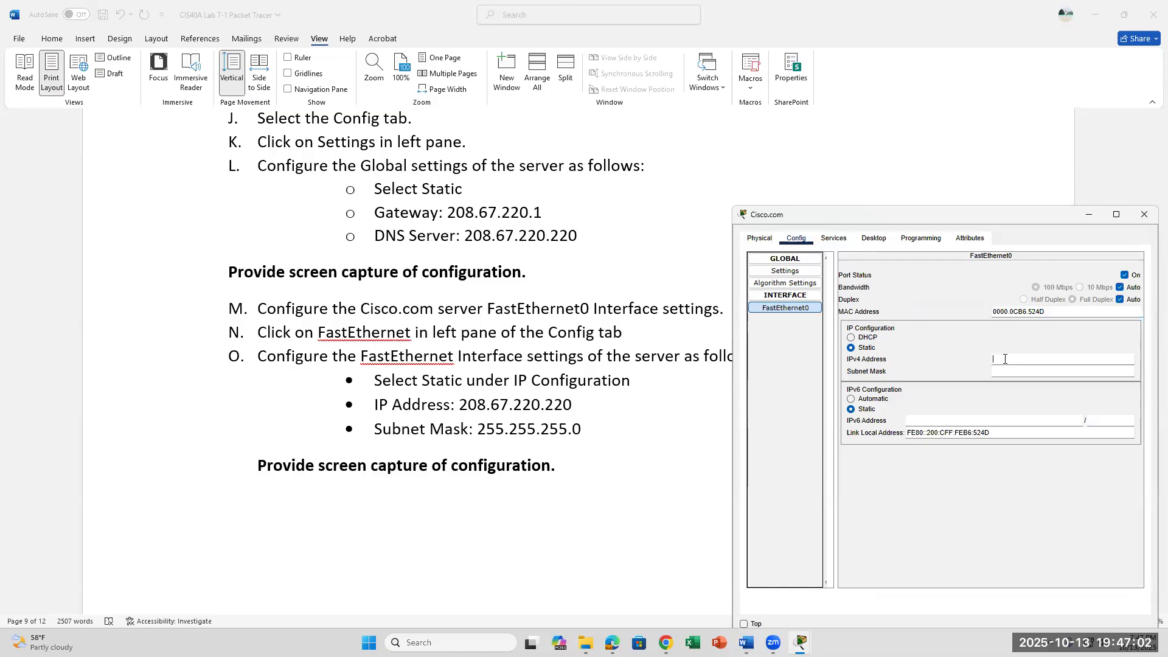
{"action": "type", "text": "208.67.220.220"}
{"action": "left_click", "coordinate": [1035, 372]}
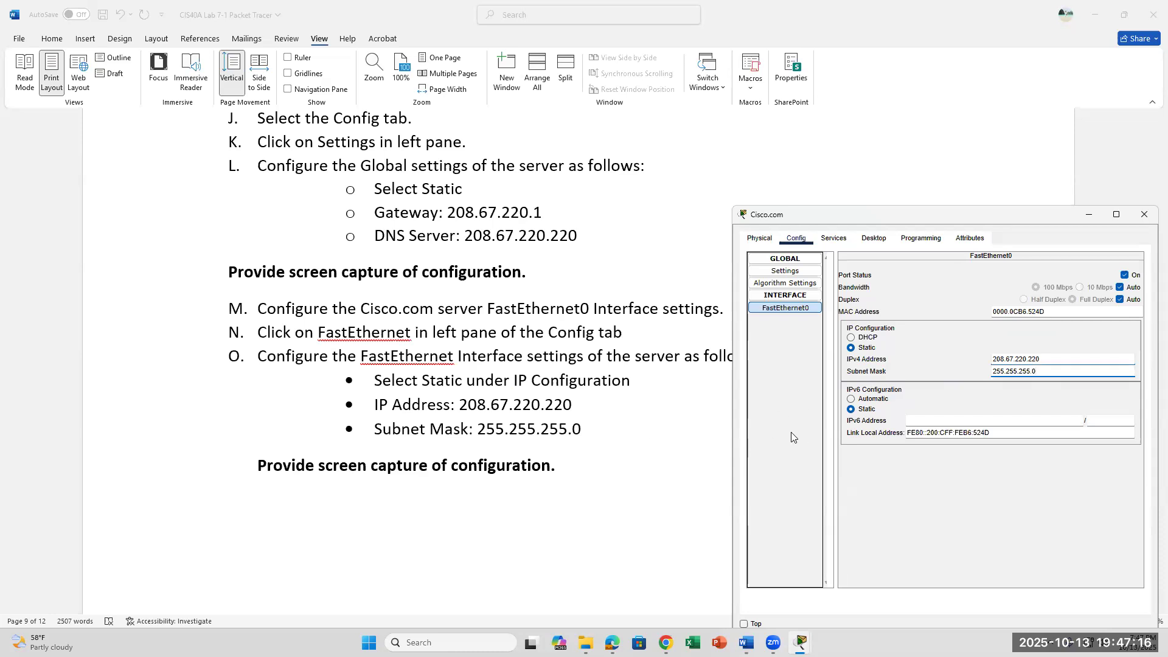
Scroll the lab document down to page 10 and step 29 on saving the .pkt file.
{"action": "scroll", "coordinate": [695, 431], "scroll_direction": "down", "scroll_amount": 5}
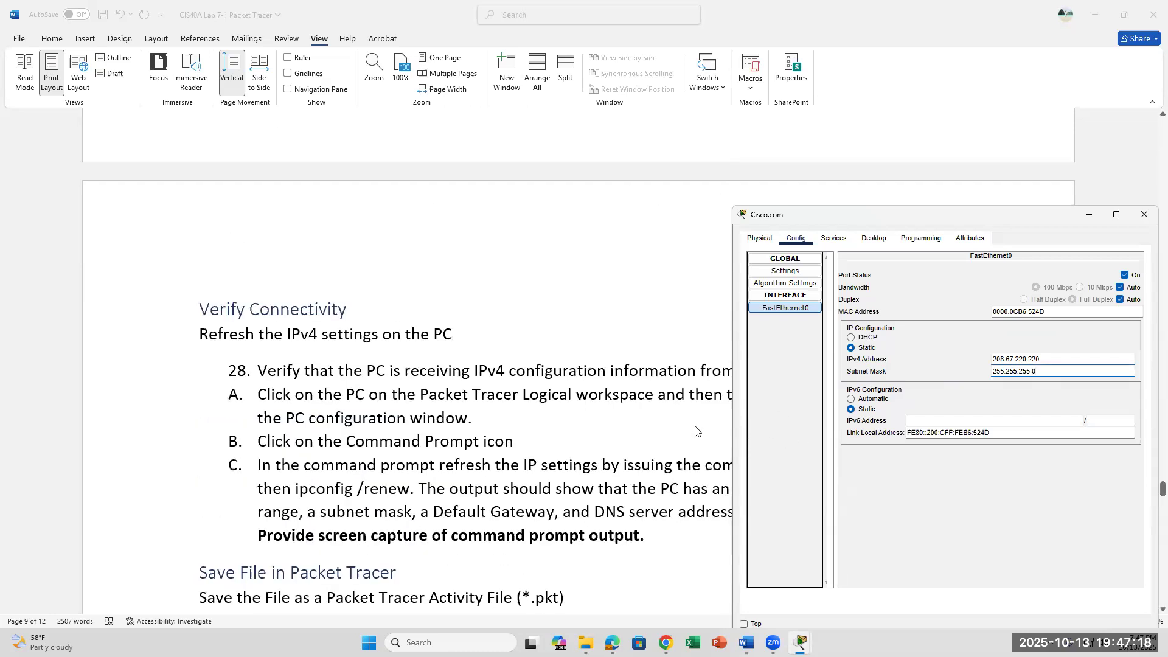
{"action": "scroll", "coordinate": [695, 430], "scroll_direction": "down", "scroll_amount": 3}
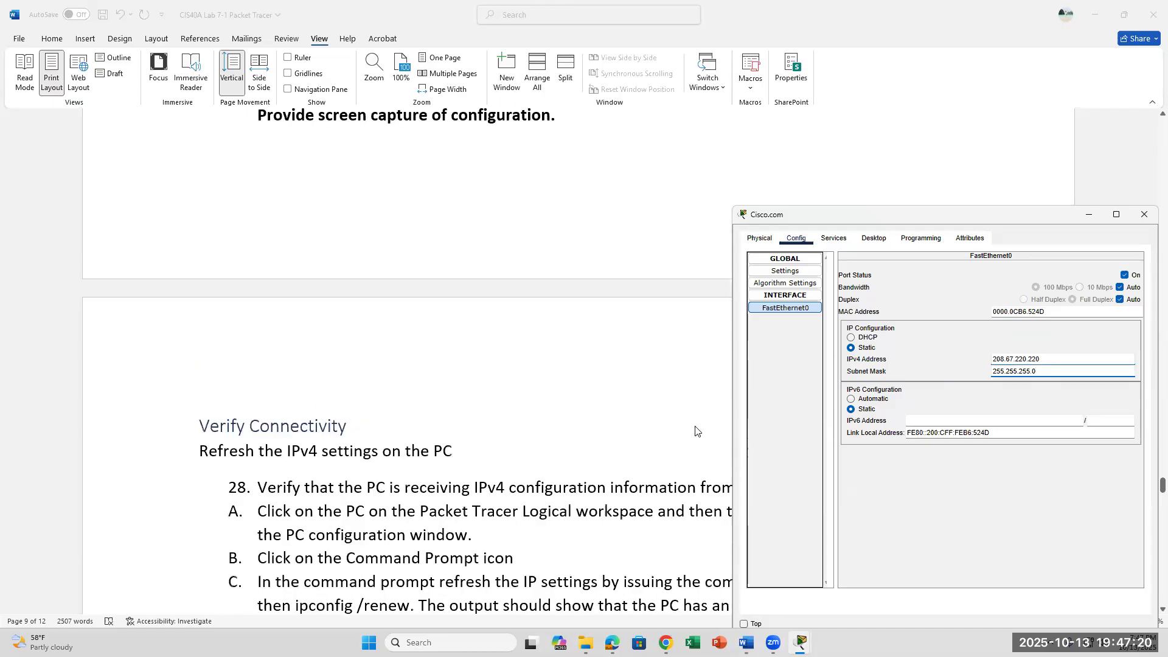
{"action": "scroll", "coordinate": [695, 431], "scroll_direction": "down", "scroll_amount": 3}
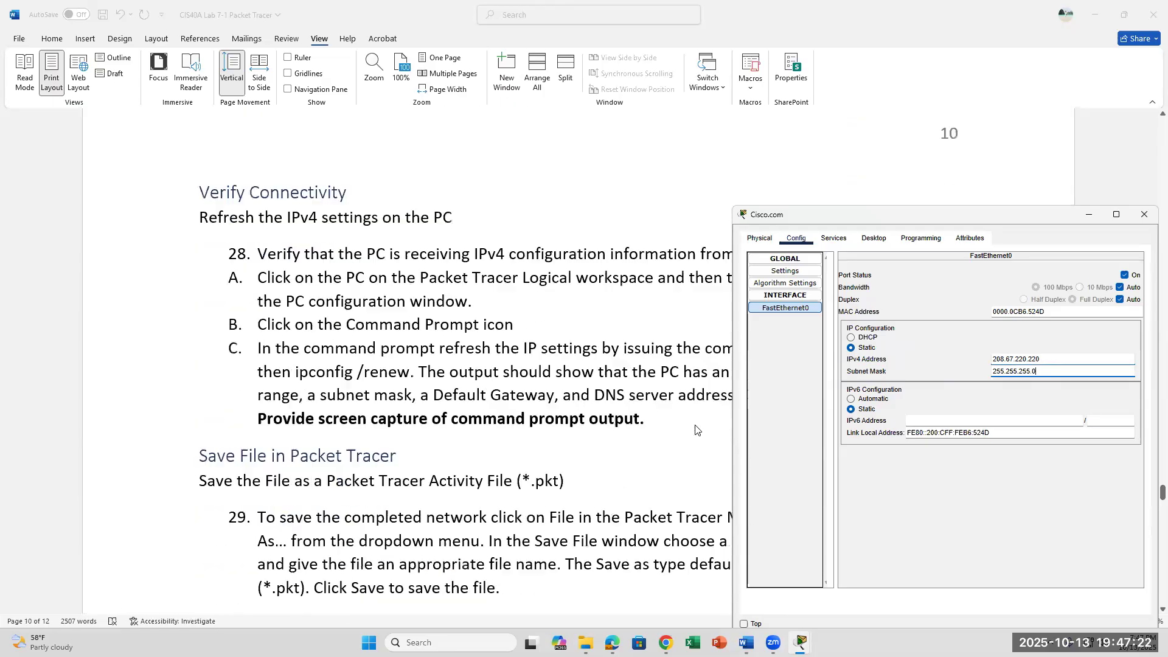
{"action": "scroll", "coordinate": [696, 430], "scroll_direction": "up", "scroll_amount": 2}
{"action": "scroll", "coordinate": [583, 404], "scroll_direction": "down", "scroll_amount": 4}
{"action": "scroll", "coordinate": [583, 404], "scroll_direction": "up", "scroll_amount": 2}
{"action": "scroll", "coordinate": [582, 403], "scroll_direction": "down", "scroll_amount": 2}
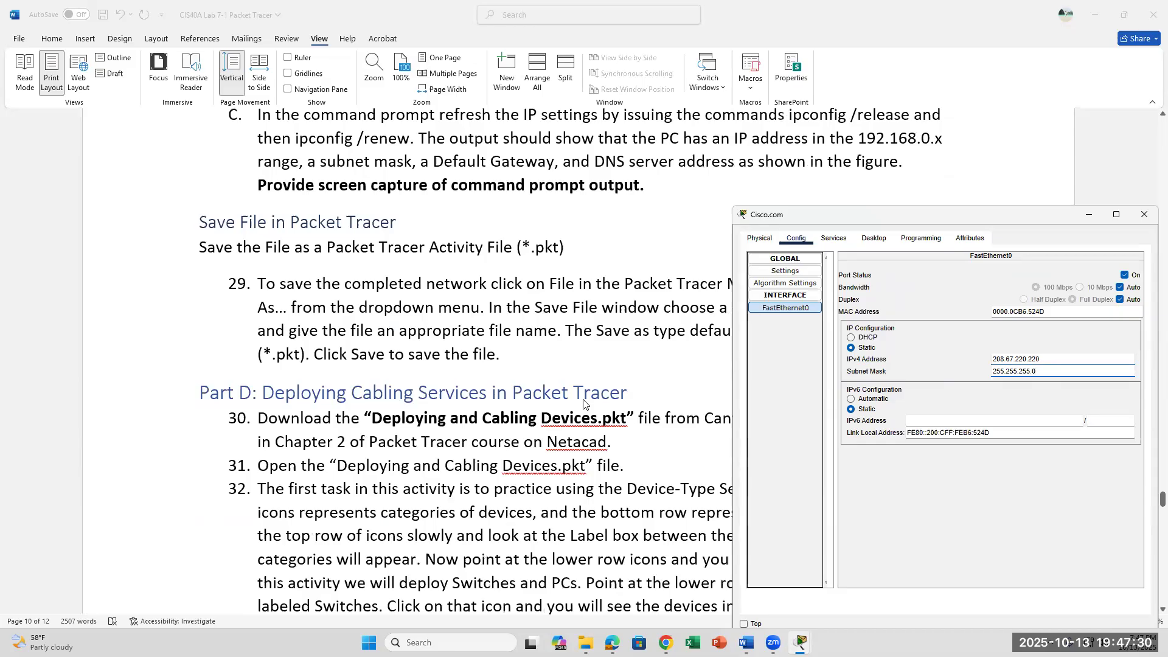
{"action": "scroll", "coordinate": [583, 404], "scroll_direction": "up", "scroll_amount": 3}
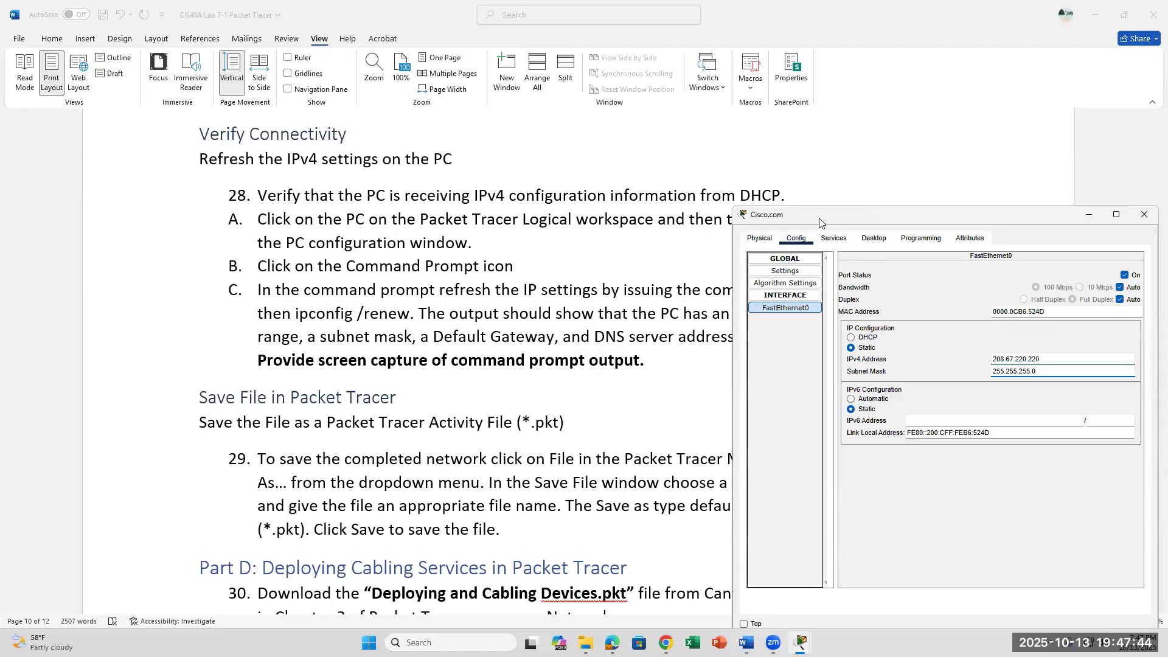
Reposition and maximize the Cisco.com window, then close it to reveal the topology.
{"action": "left_click_drag", "start_coordinate": [820, 223], "coordinate": [725, 267]}
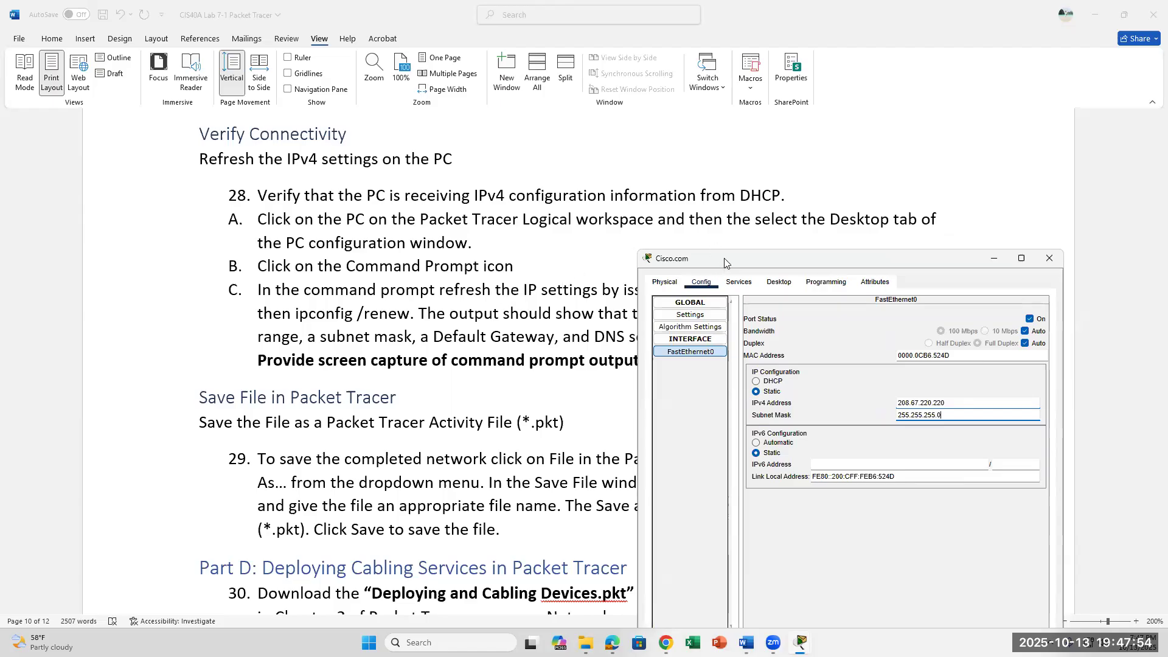
{"action": "left_click_drag", "start_coordinate": [724, 263], "coordinate": [686, 251]}
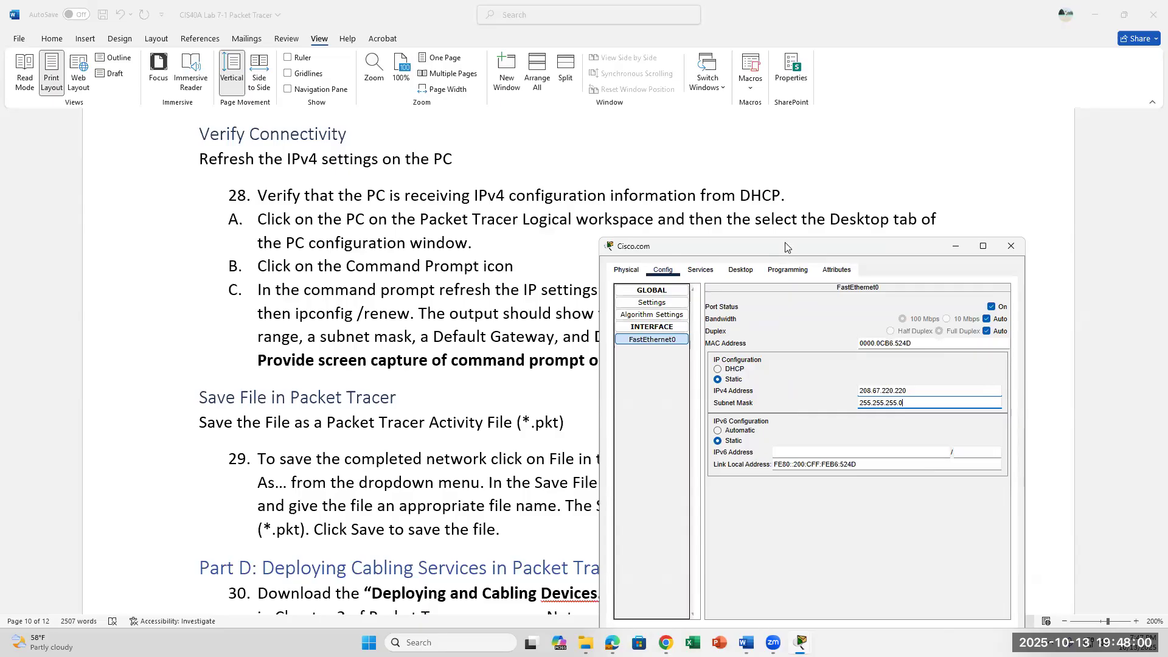
{"action": "left_click_drag", "start_coordinate": [786, 243], "coordinate": [781, 169]}
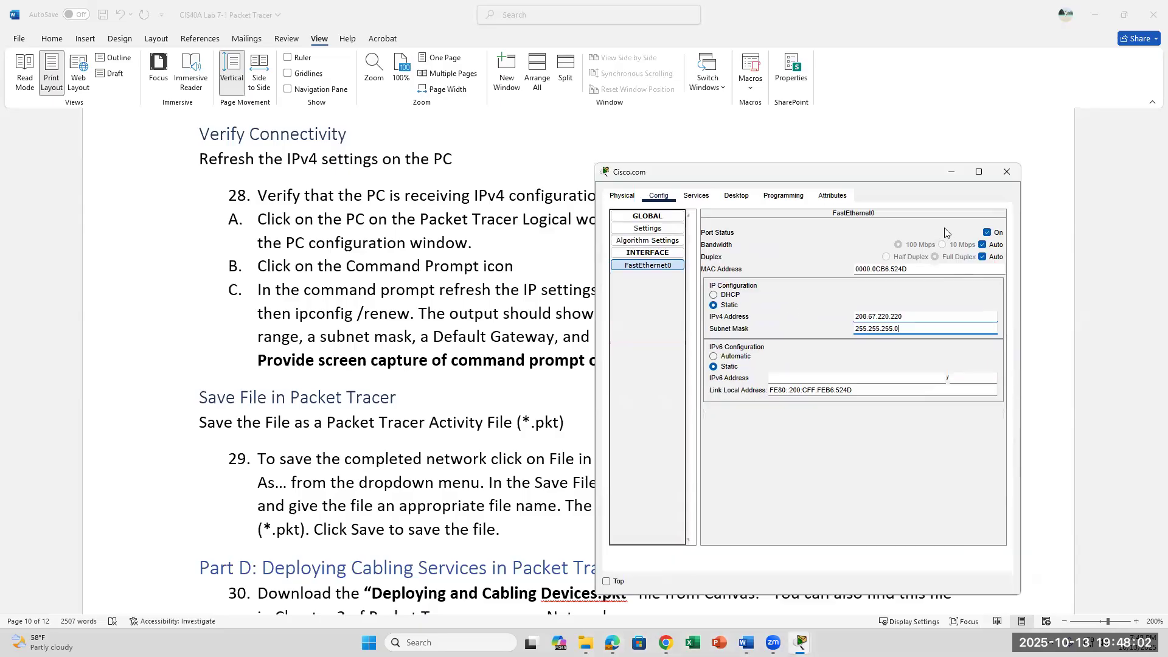
{"action": "left_click", "coordinate": [975, 173]}
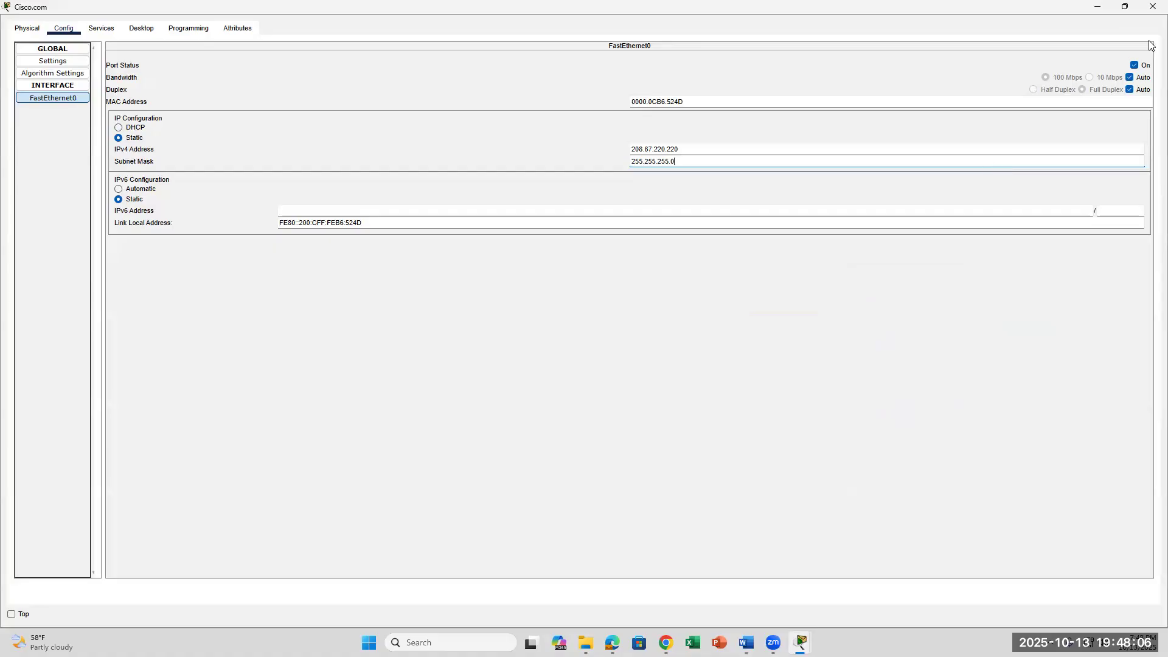
{"action": "left_click", "coordinate": [1152, 9]}
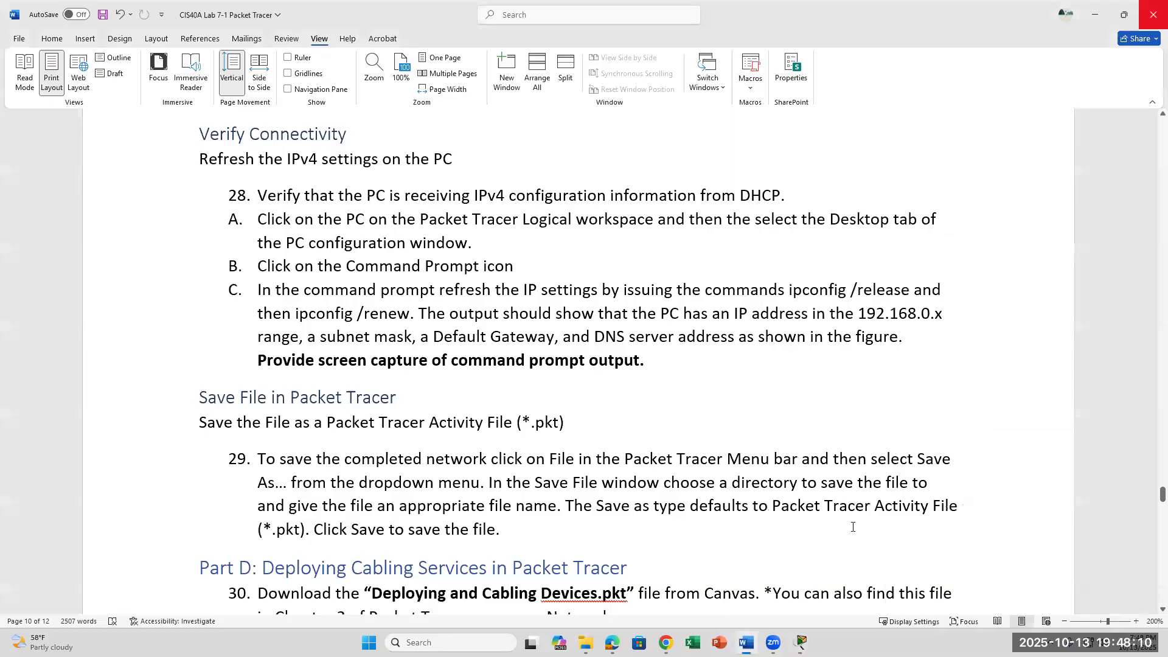
Open PC0's Command Prompt and page past the earlier ipconfig output to a fresh prompt.
{"action": "mouse_move", "coordinate": [801, 642]}
{"action": "left_click", "coordinate": [882, 567]}
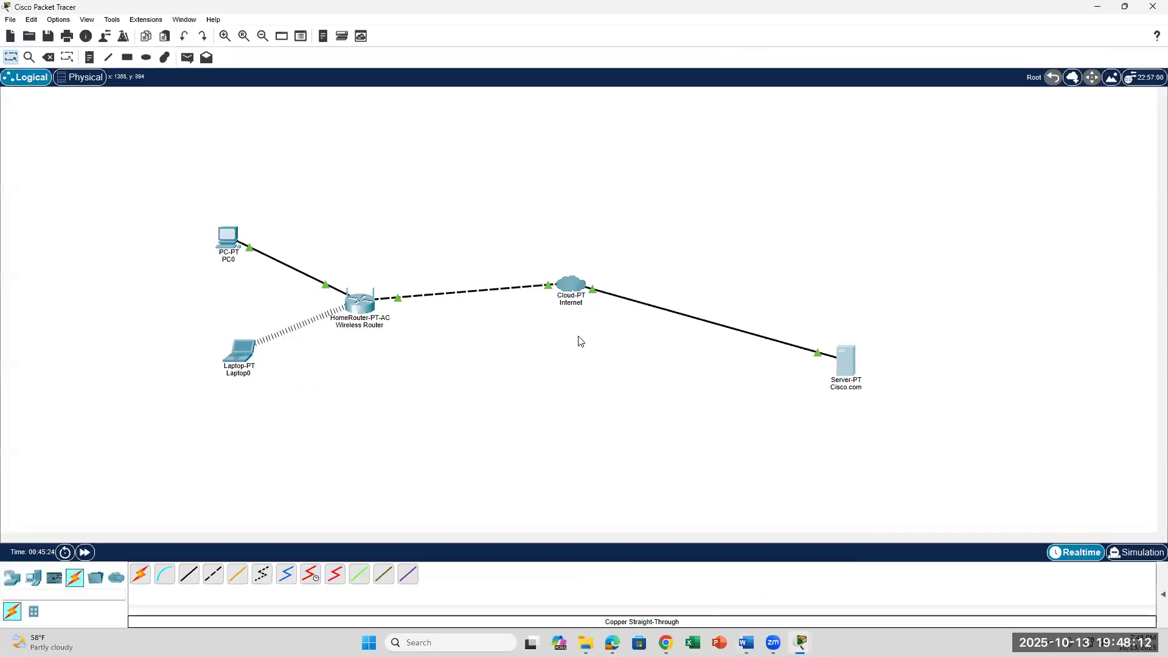
{"action": "left_click", "coordinate": [232, 242]}
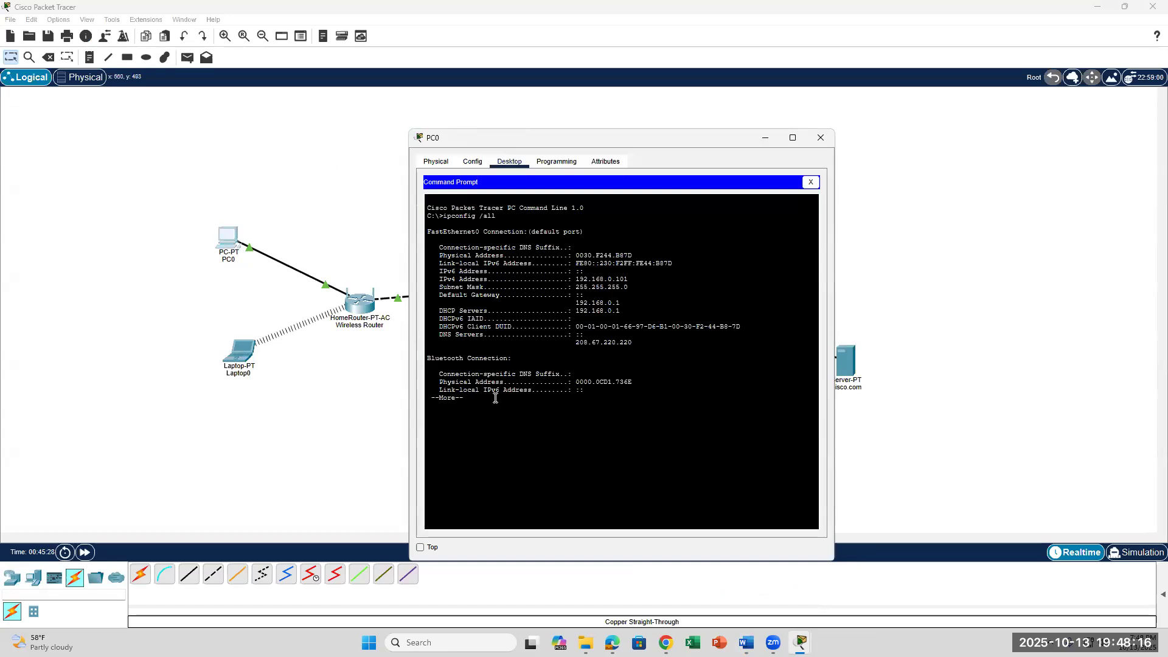
{"action": "key", "text": "Return"}
{"action": "key", "text": "space"}
{"action": "key", "text": "Return"}
{"action": "key", "text": "Return"}
{"action": "key", "text": "Return"}
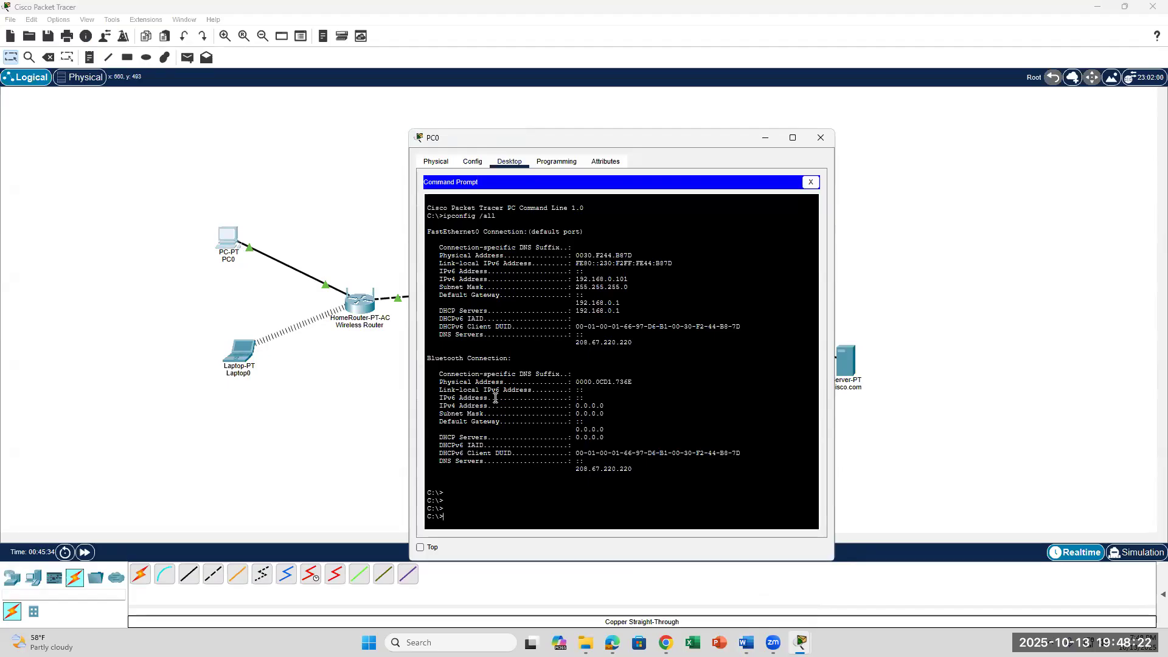
{"action": "key", "text": "Return"}
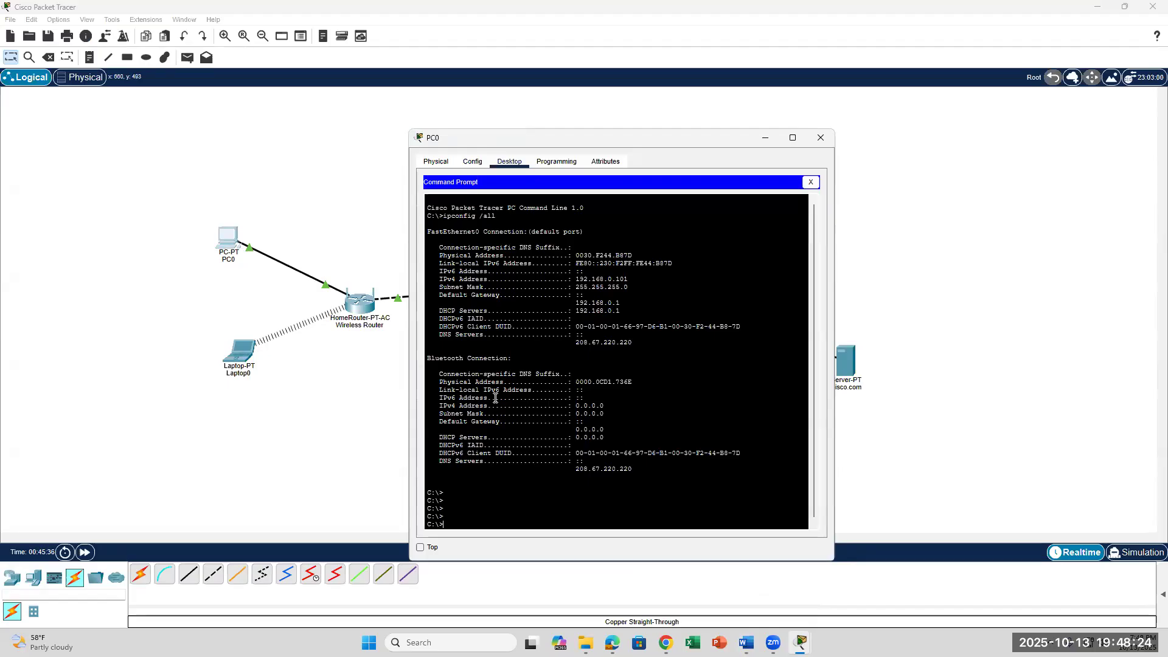
{"action": "scroll", "coordinate": [492, 395], "scroll_direction": "down", "scroll_amount": 1}
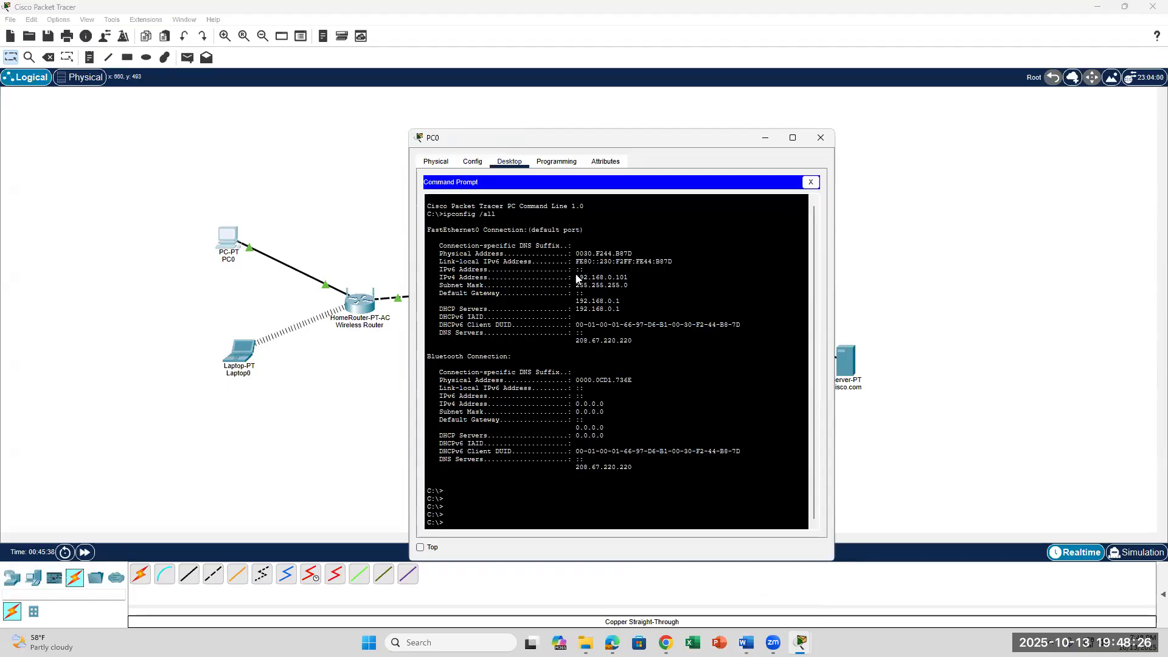
{"action": "left_click_drag", "start_coordinate": [647, 142], "coordinate": [663, 104]}
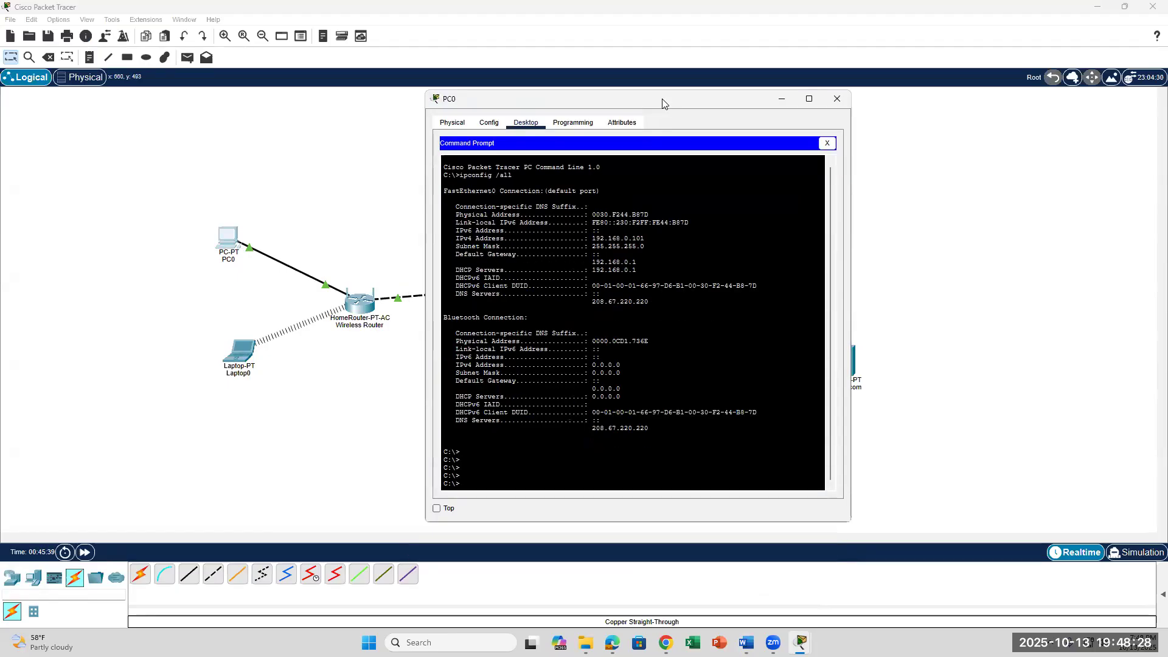
Run ipconfig /renew on PC0 and check DNS 208.67.220.220, then return to the lab document.
{"action": "type", "text": "ipconfig /renew"}
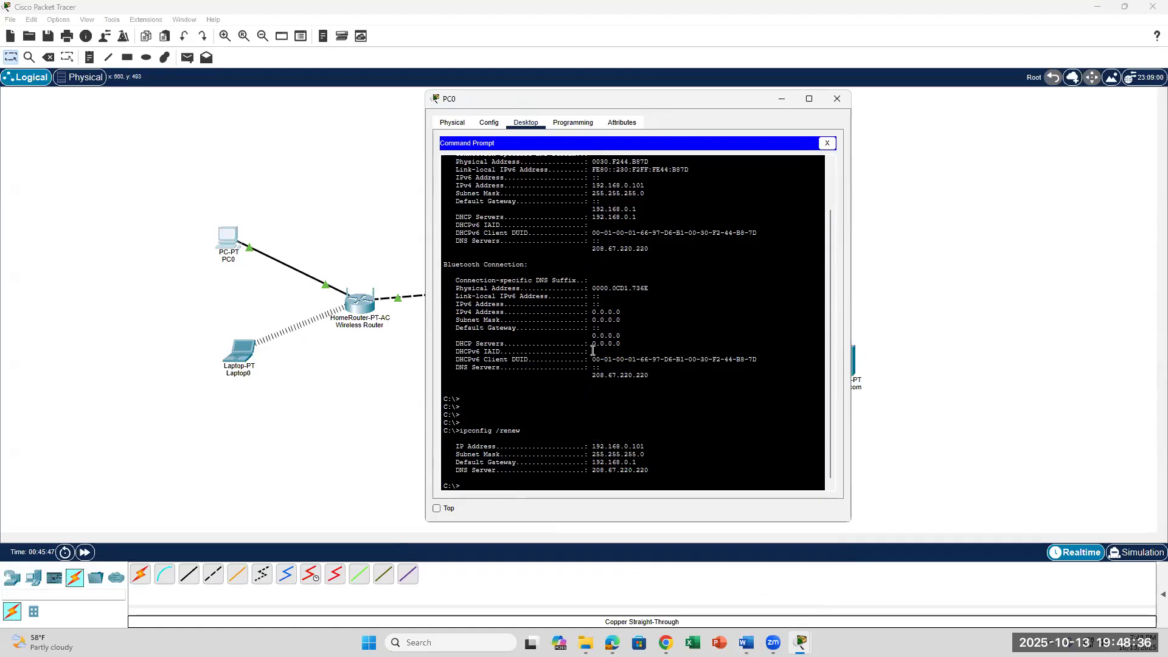
{"action": "left_click_drag", "start_coordinate": [593, 470], "coordinate": [660, 469]}
{"action": "left_click", "coordinate": [489, 479]}
{"action": "left_click", "coordinate": [746, 642]}
{"action": "scroll", "coordinate": [709, 425], "scroll_direction": "down", "scroll_amount": 5}
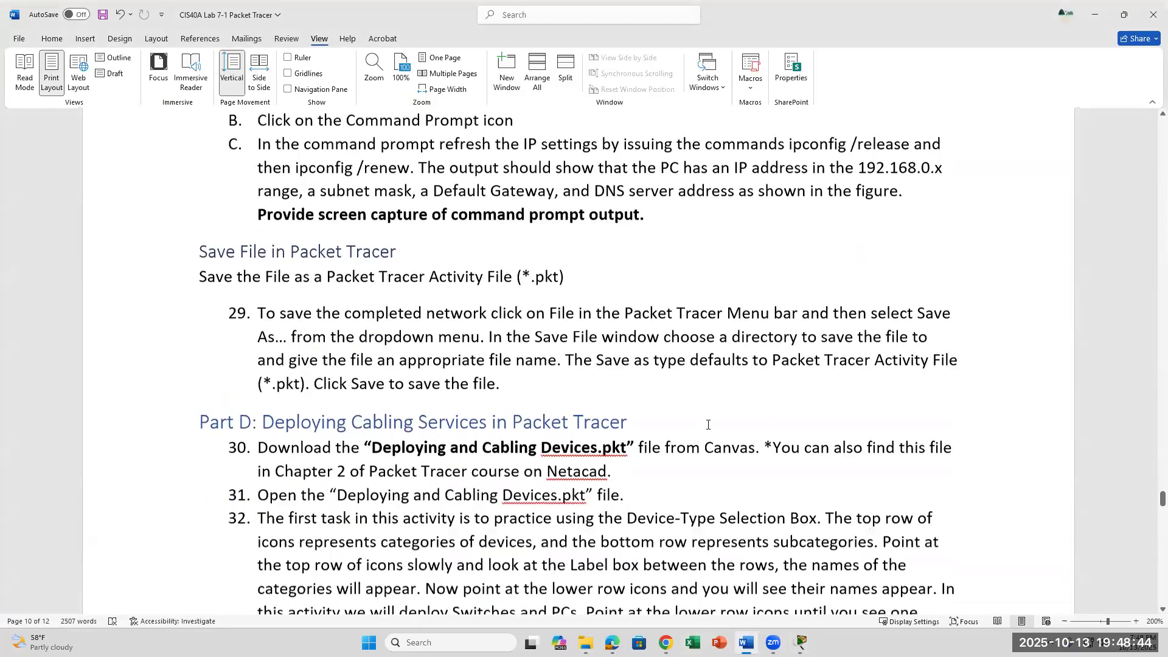
Delete the 0.0.0.0 DNS Server value in Cisco.com's DHCP settings, then go back to Word.
{"action": "scroll", "coordinate": [709, 425], "scroll_direction": "up", "scroll_amount": 5}
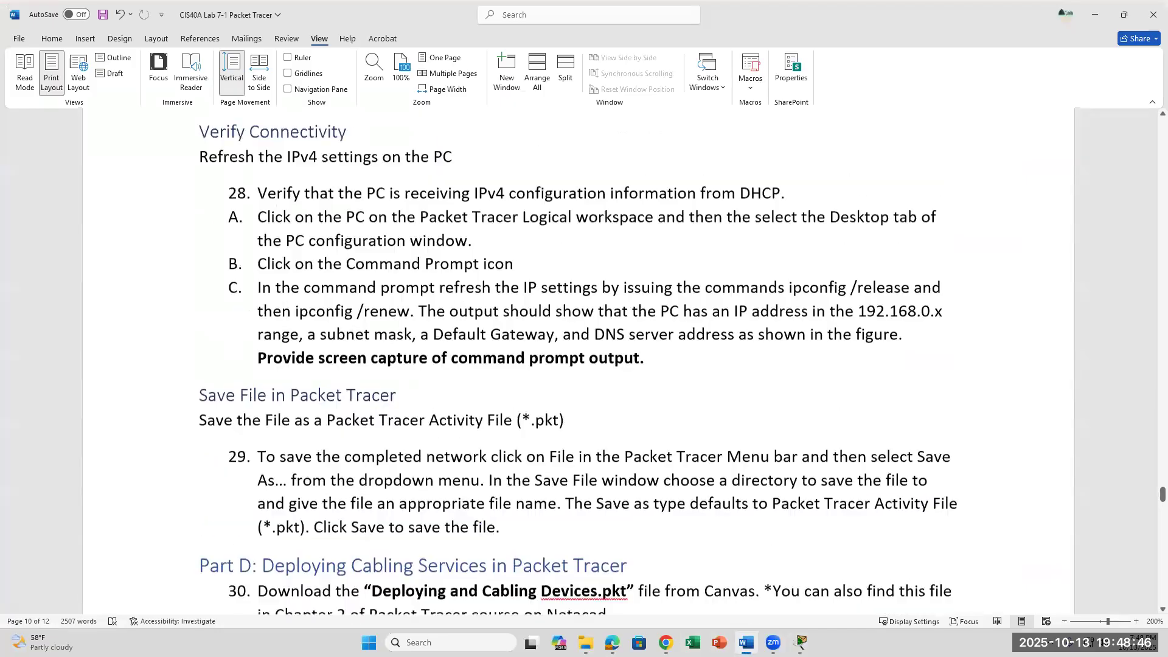
{"action": "mouse_move", "coordinate": [802, 642]}
{"action": "left_click", "coordinate": [762, 581]}
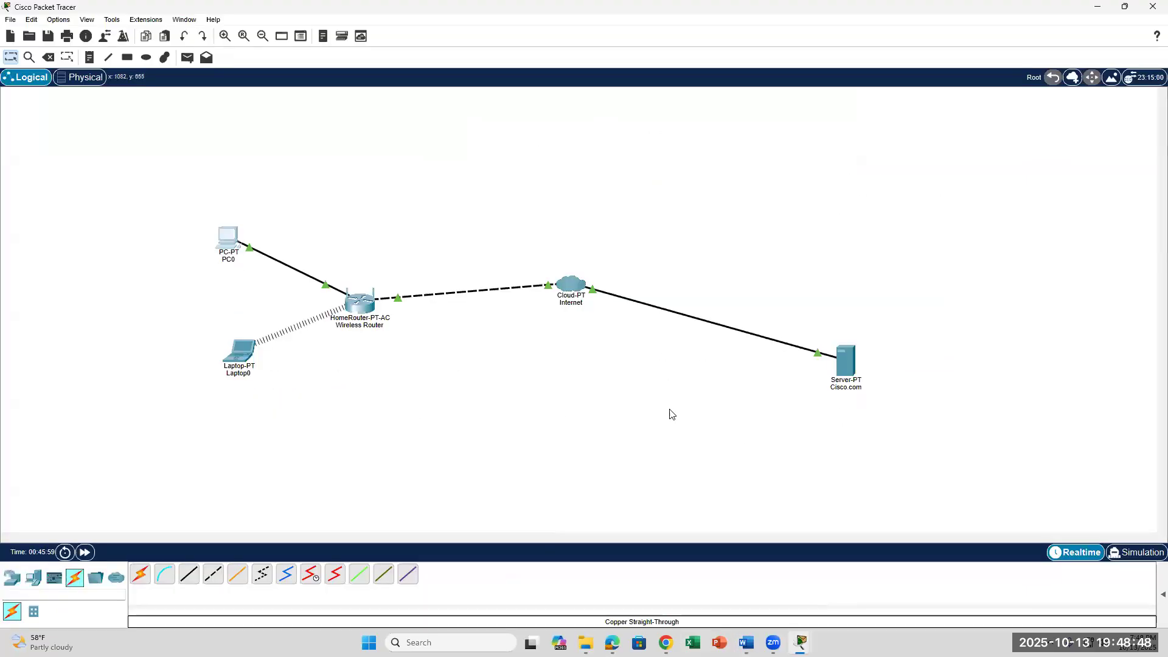
{"action": "left_click", "coordinate": [848, 368]}
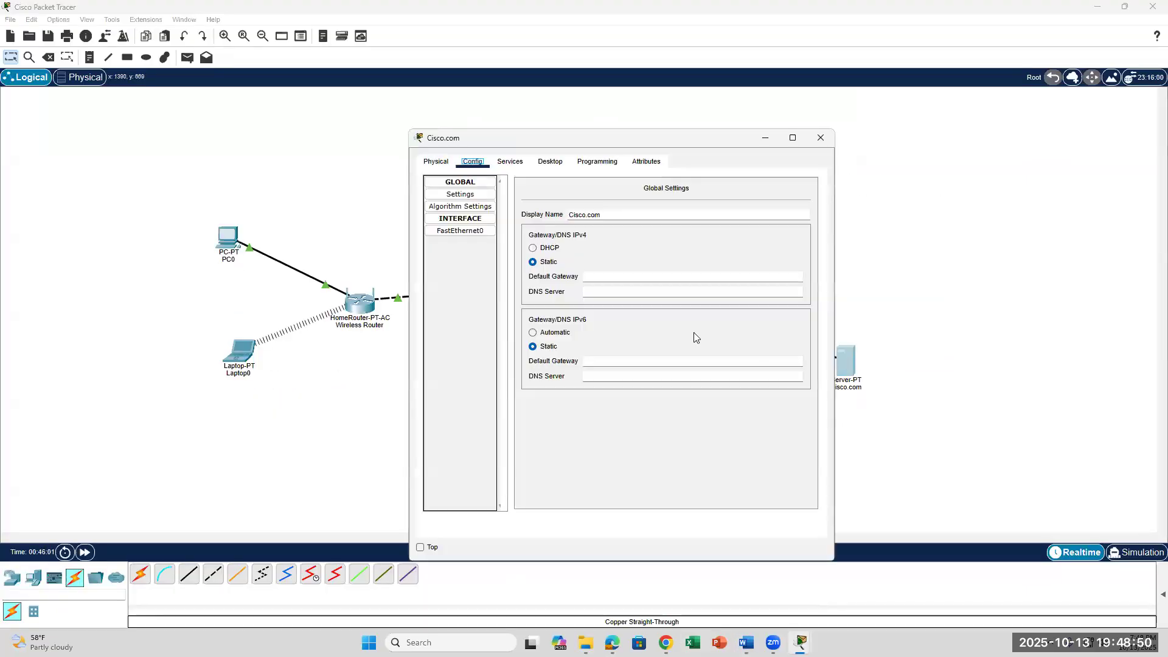
{"action": "left_click", "coordinate": [510, 162]}
{"action": "left_click", "coordinate": [459, 207]}
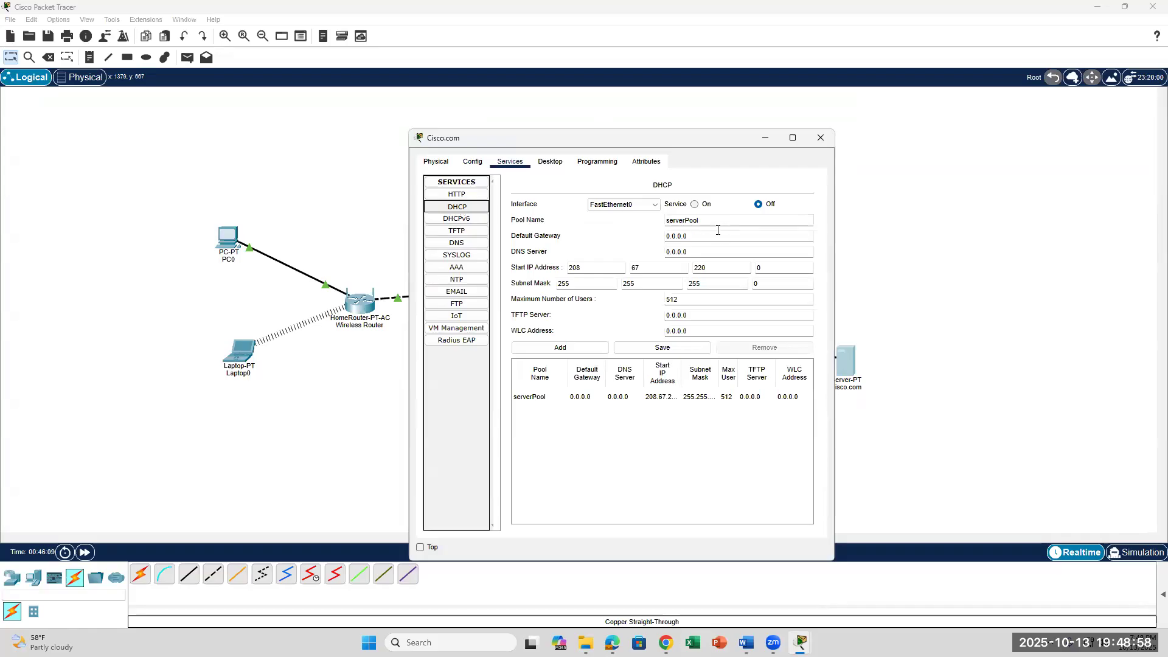
{"action": "left_click_drag", "start_coordinate": [701, 253], "coordinate": [664, 255]}
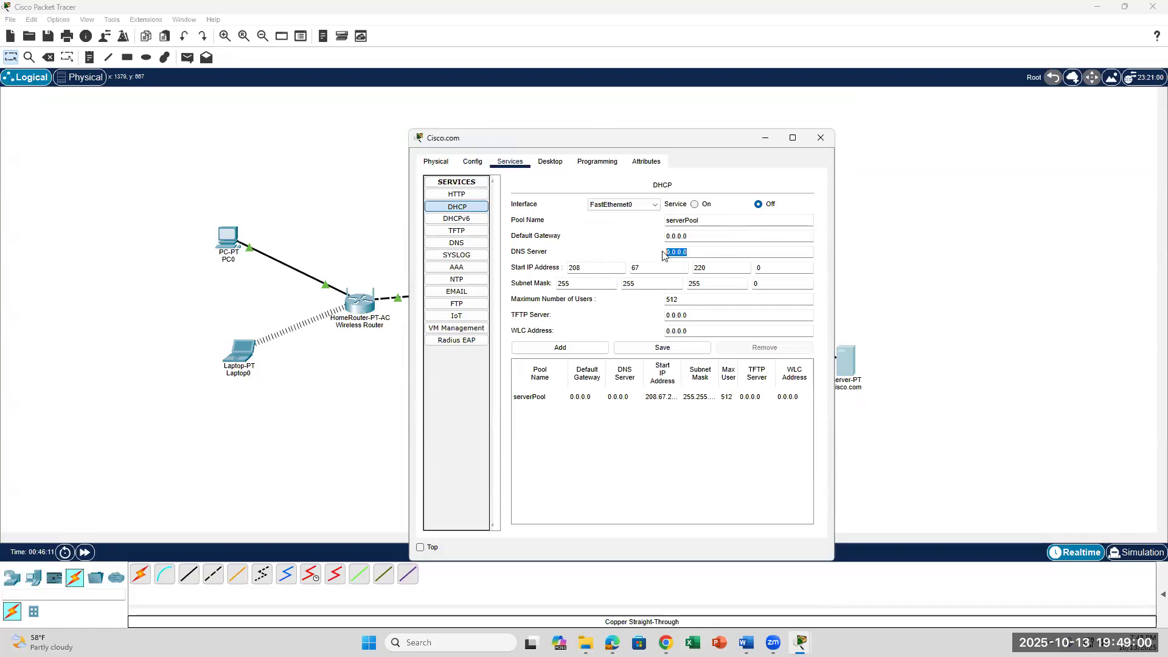
{"action": "key", "text": "BackSpace"}
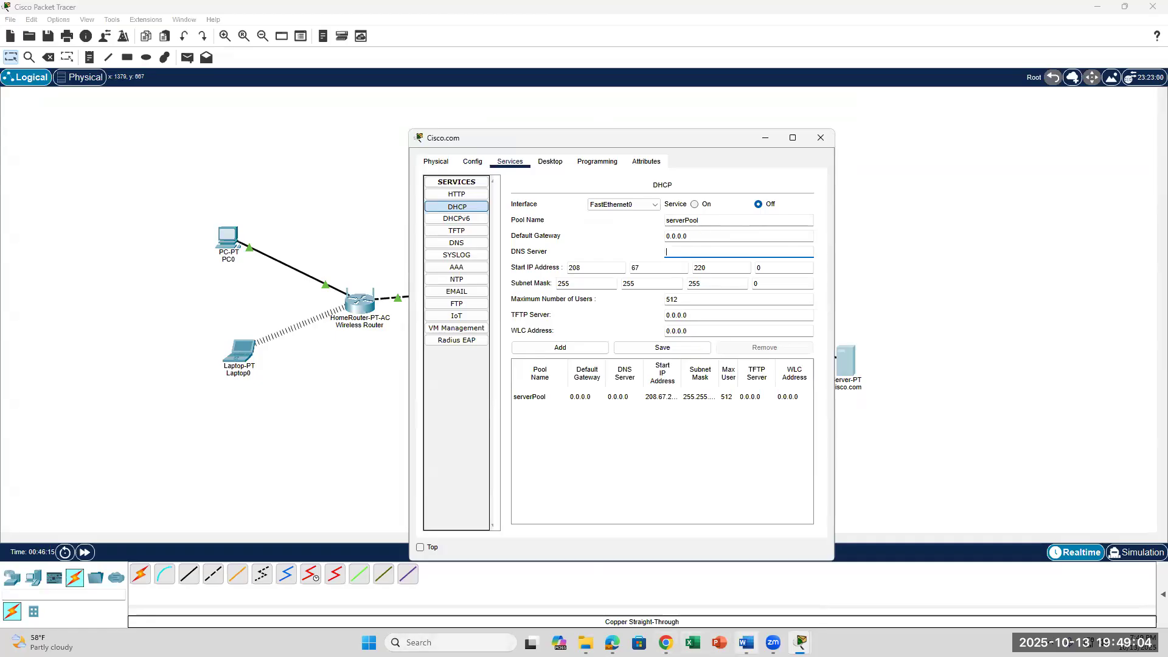
{"action": "left_click", "coordinate": [745, 642]}
Enter 208.67.220.220 as the Cisco.com DHCP DNS Server, then minimize the server window.
{"action": "scroll", "coordinate": [605, 505], "scroll_direction": "up", "scroll_amount": 10}
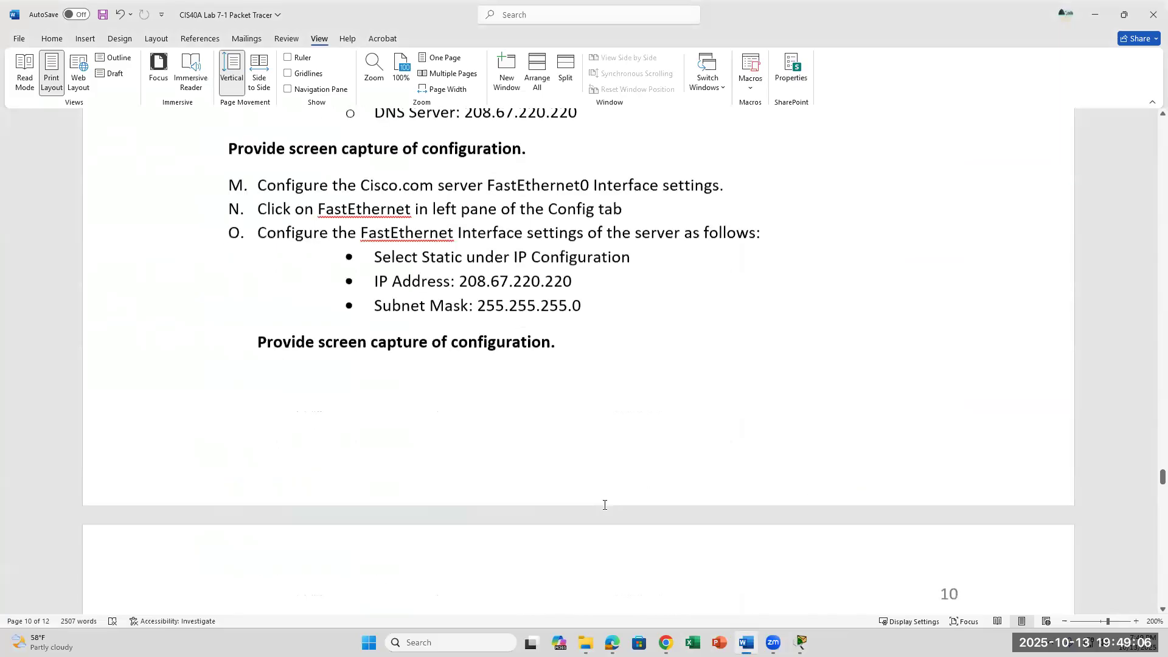
{"action": "scroll", "coordinate": [605, 505], "scroll_direction": "up", "scroll_amount": 4}
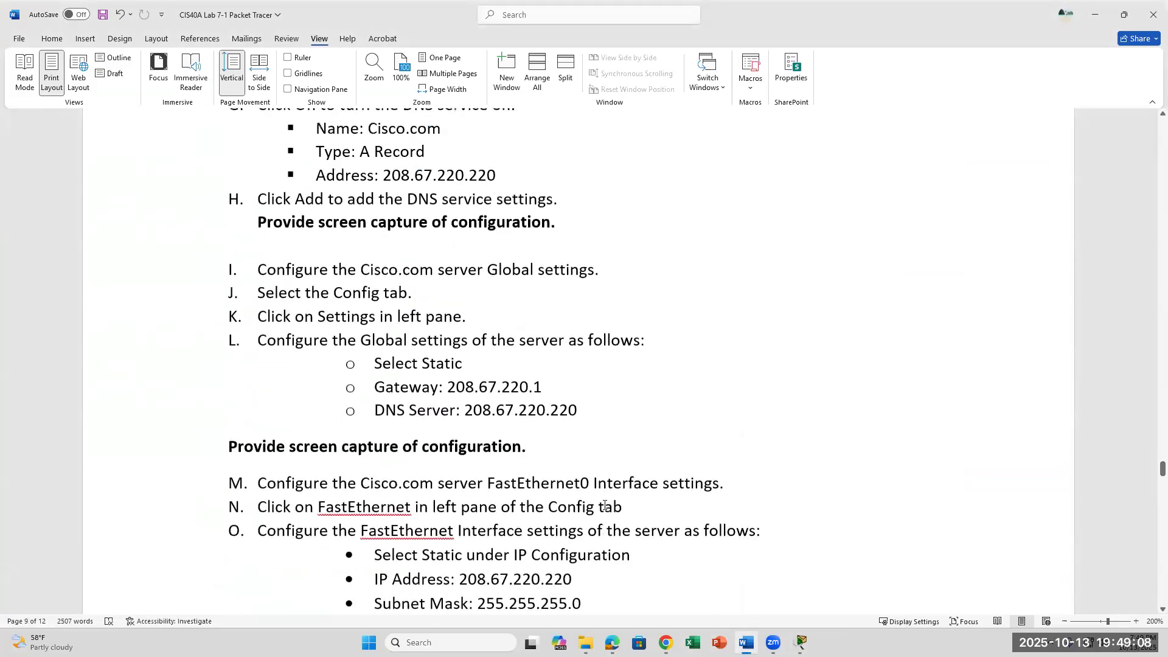
{"action": "scroll", "coordinate": [604, 505], "scroll_direction": "up", "scroll_amount": 2}
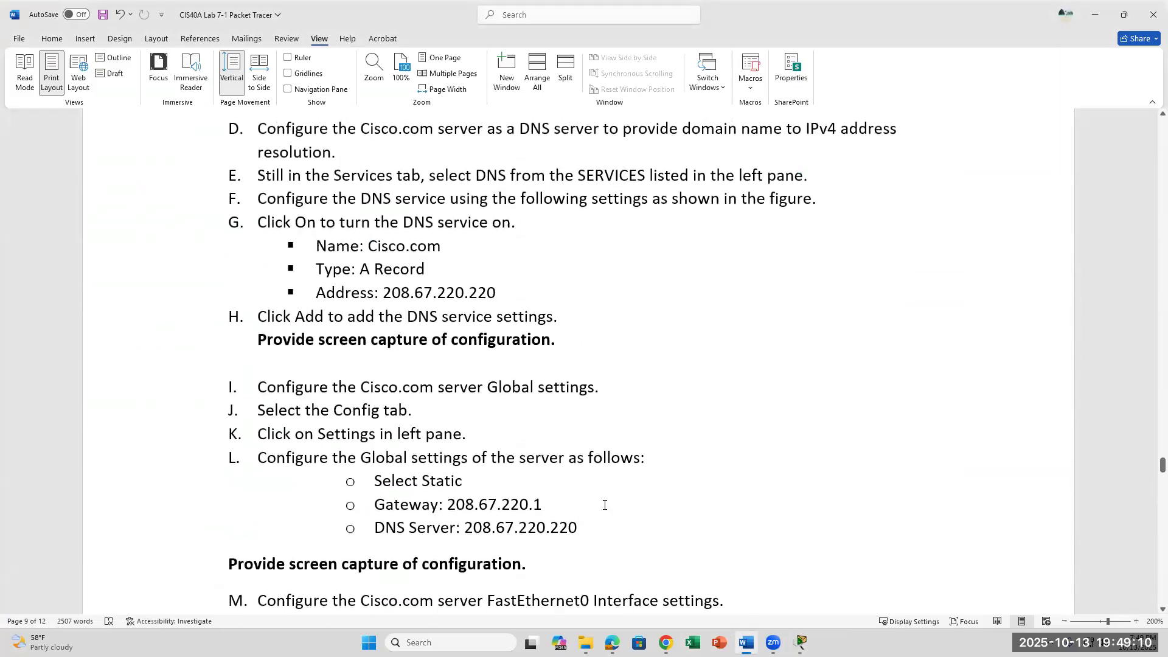
{"action": "scroll", "coordinate": [604, 505], "scroll_direction": "down", "scroll_amount": 2}
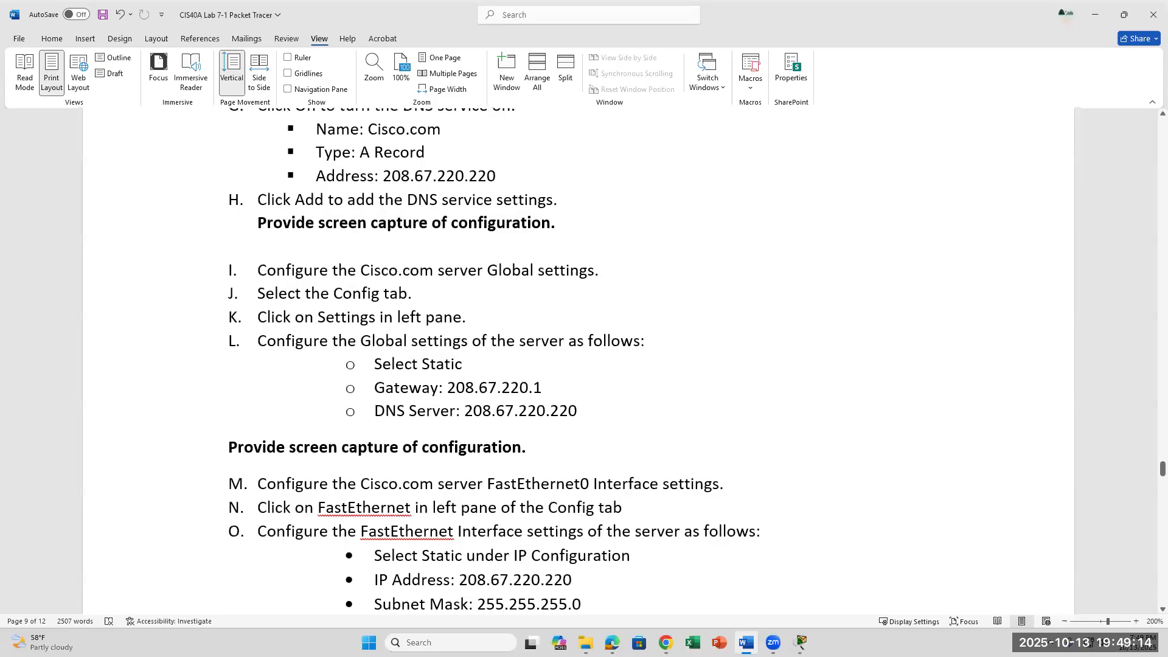
{"action": "left_click", "coordinate": [800, 643]}
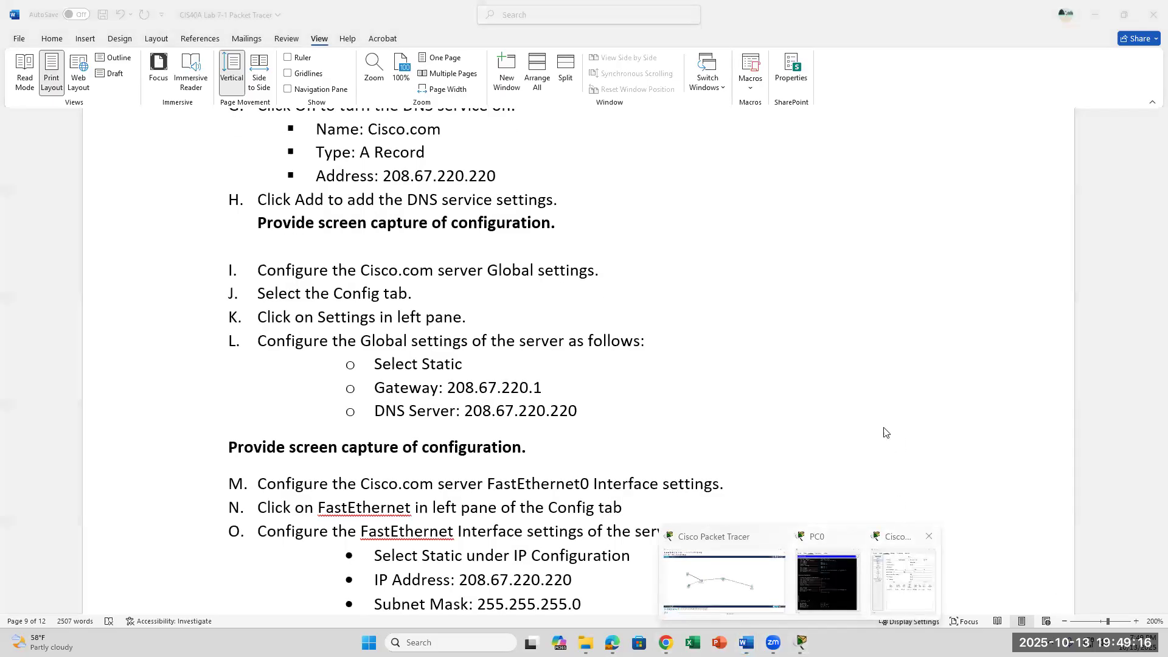
{"action": "left_click", "coordinate": [903, 581]}
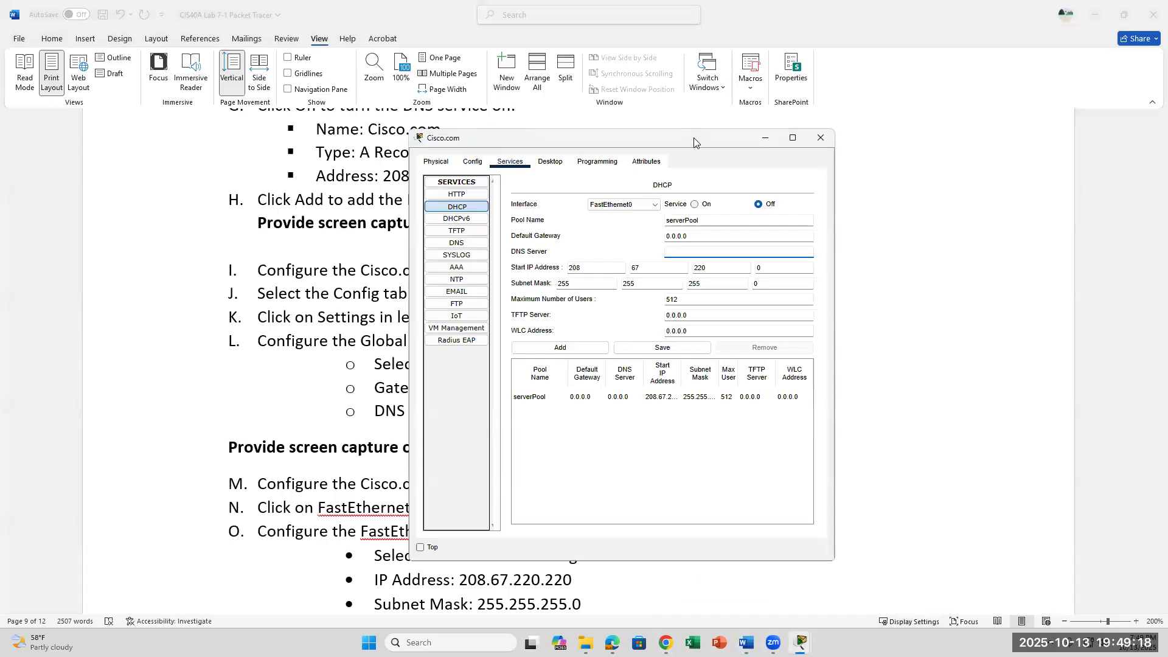
{"action": "left_click_drag", "start_coordinate": [694, 142], "coordinate": [902, 204]}
{"action": "type", "text": "208"}
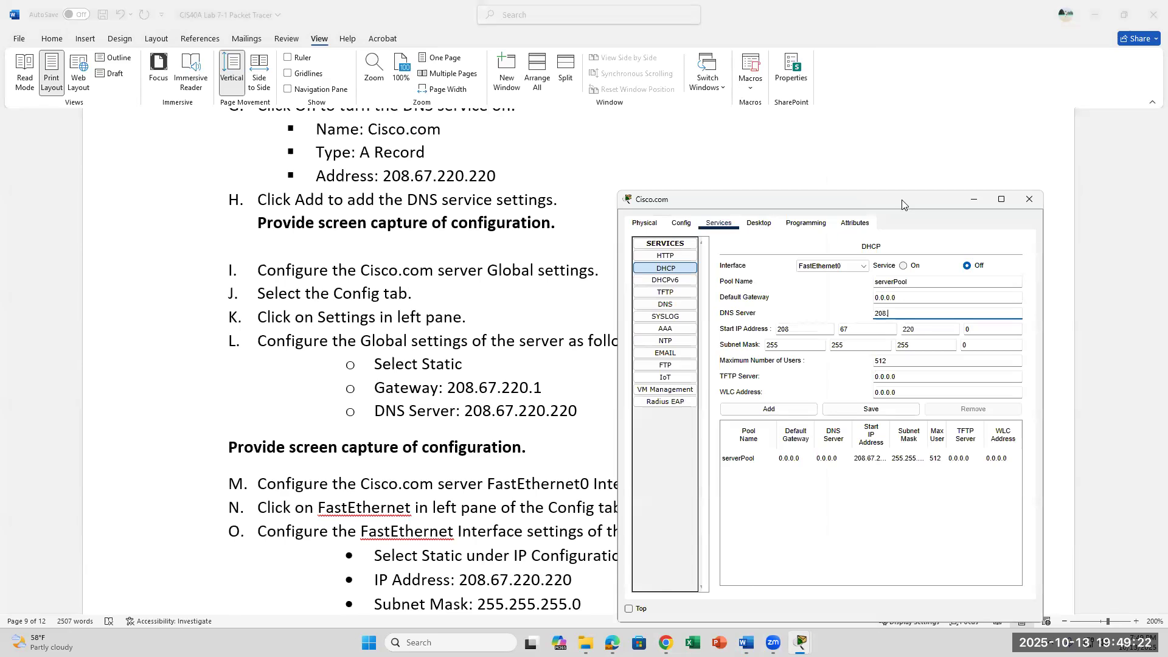
{"action": "type", "text": ".67.220"}
{"action": "left_click_drag", "start_coordinate": [907, 198], "coordinate": [915, 113]}
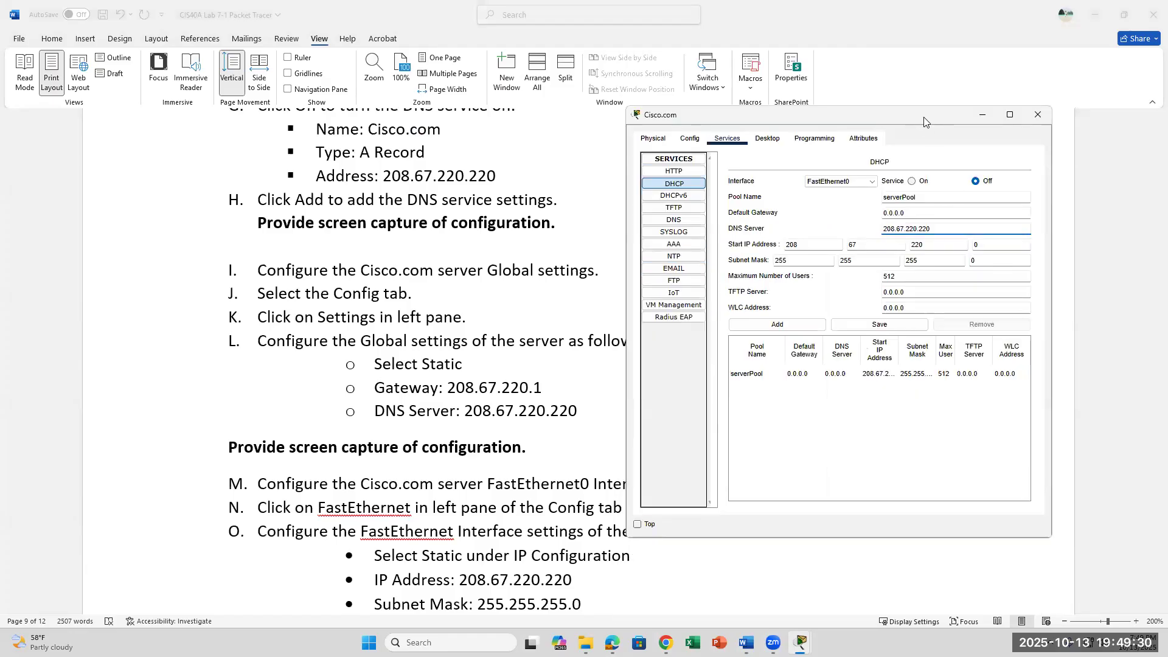
{"action": "left_click", "coordinate": [982, 114]}
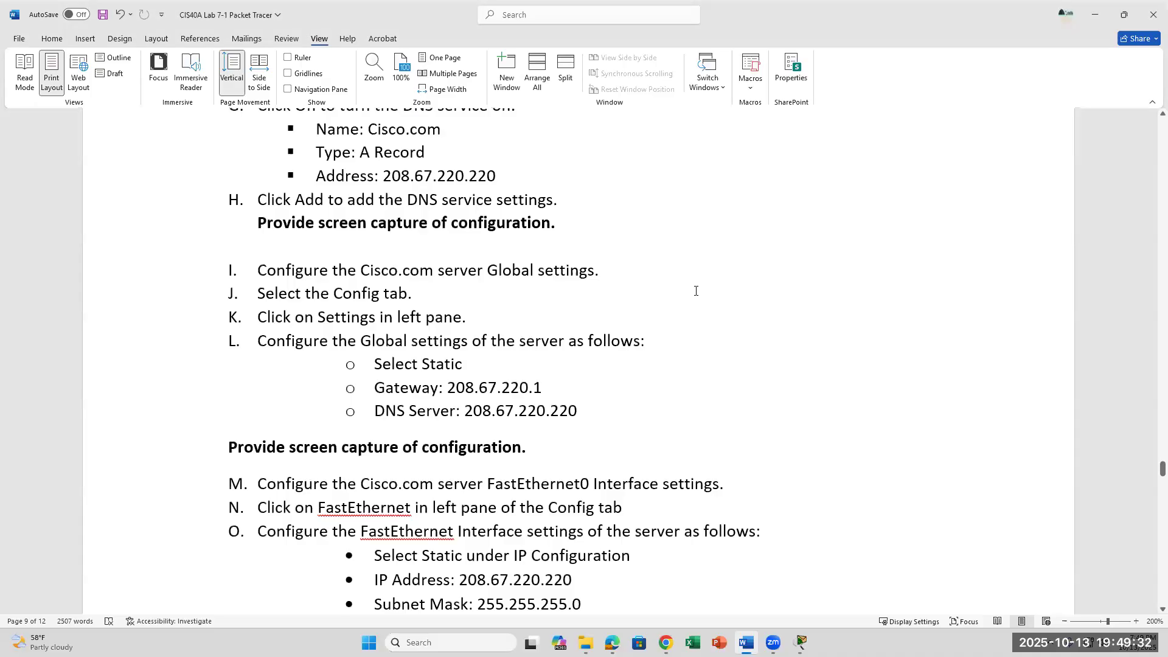
Scroll the lab document, then bring the Packet Tracer window back in front.
{"action": "scroll", "coordinate": [696, 291], "scroll_direction": "down", "scroll_amount": 3}
{"action": "scroll", "coordinate": [695, 292], "scroll_direction": "up", "scroll_amount": 2}
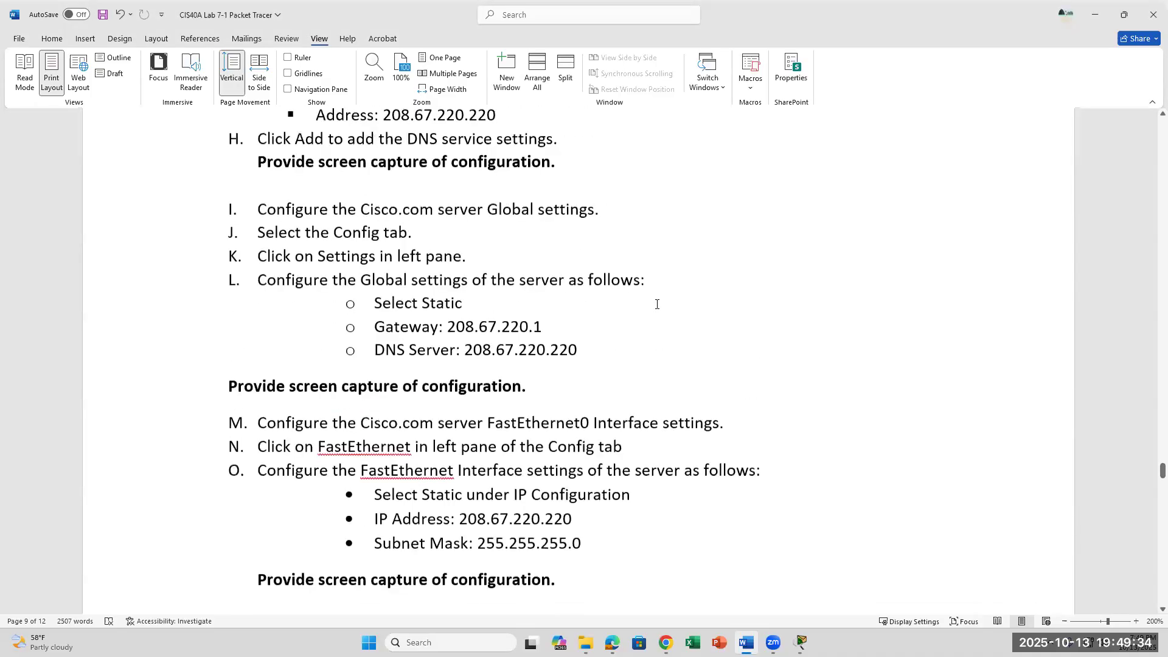
{"action": "left_click", "coordinate": [802, 642]}
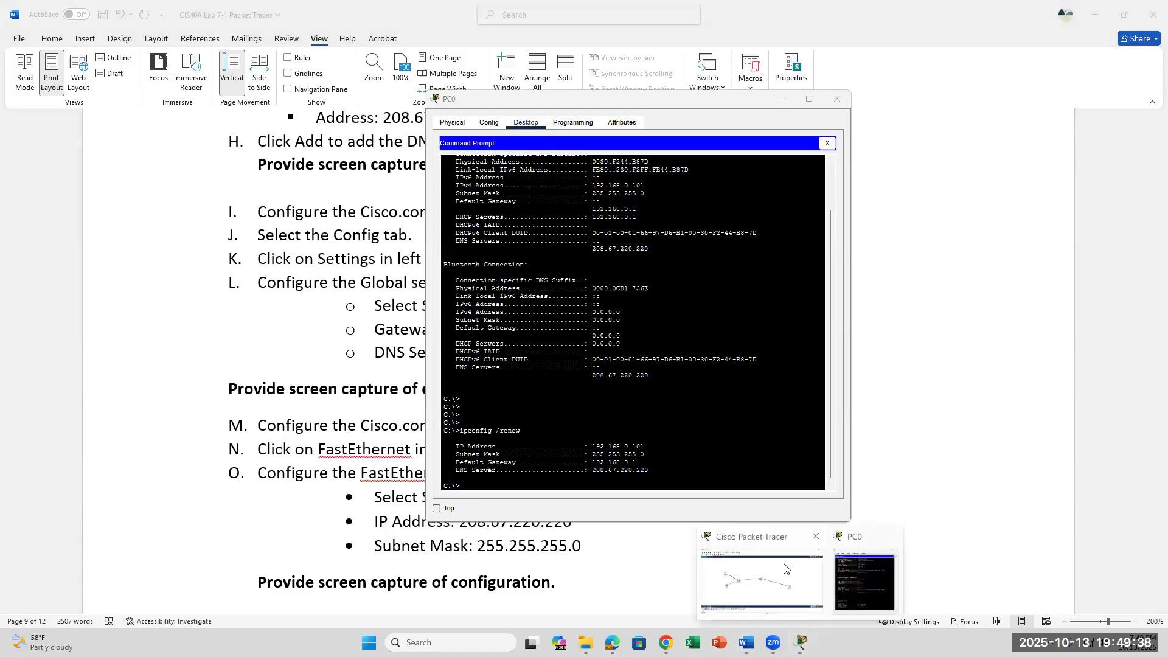
{"action": "left_click", "coordinate": [760, 581]}
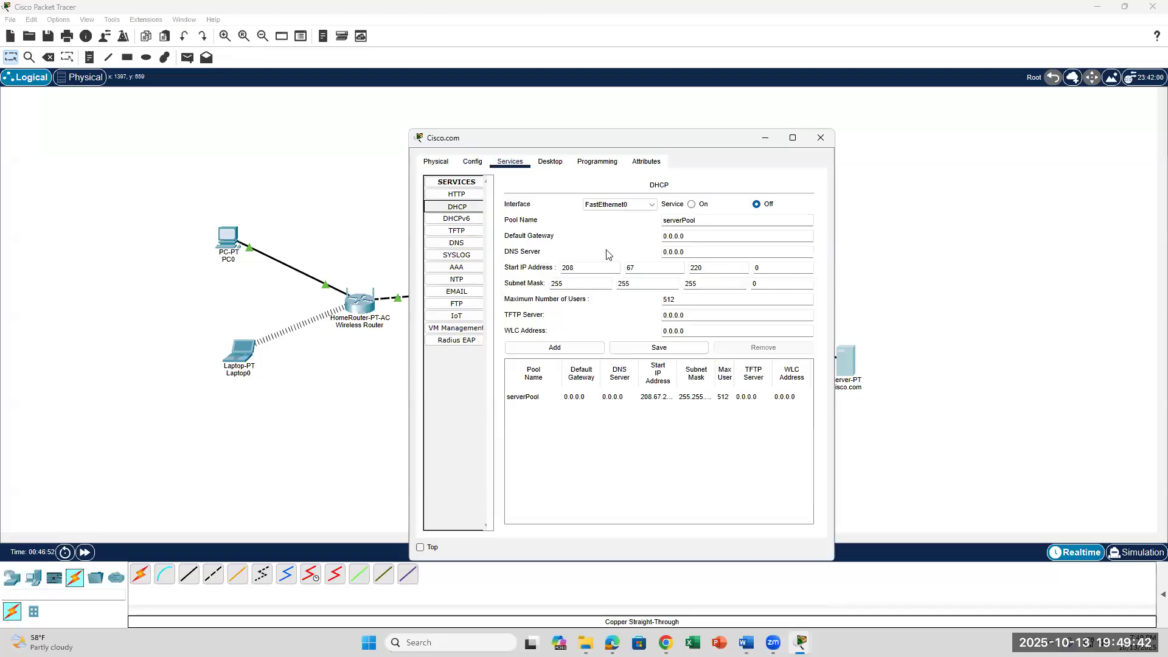
Turn the Cisco.com DHCP service On and select the Default Gateway value.
{"action": "left_click", "coordinate": [708, 243]}
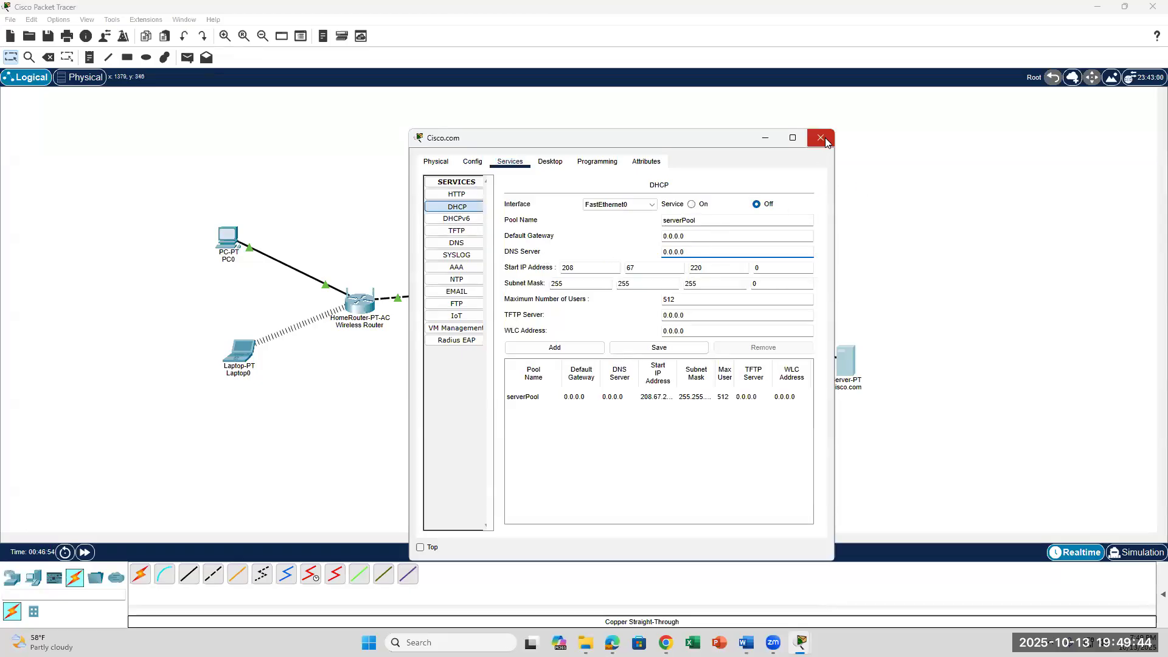
{"action": "left_click", "coordinate": [689, 208]}
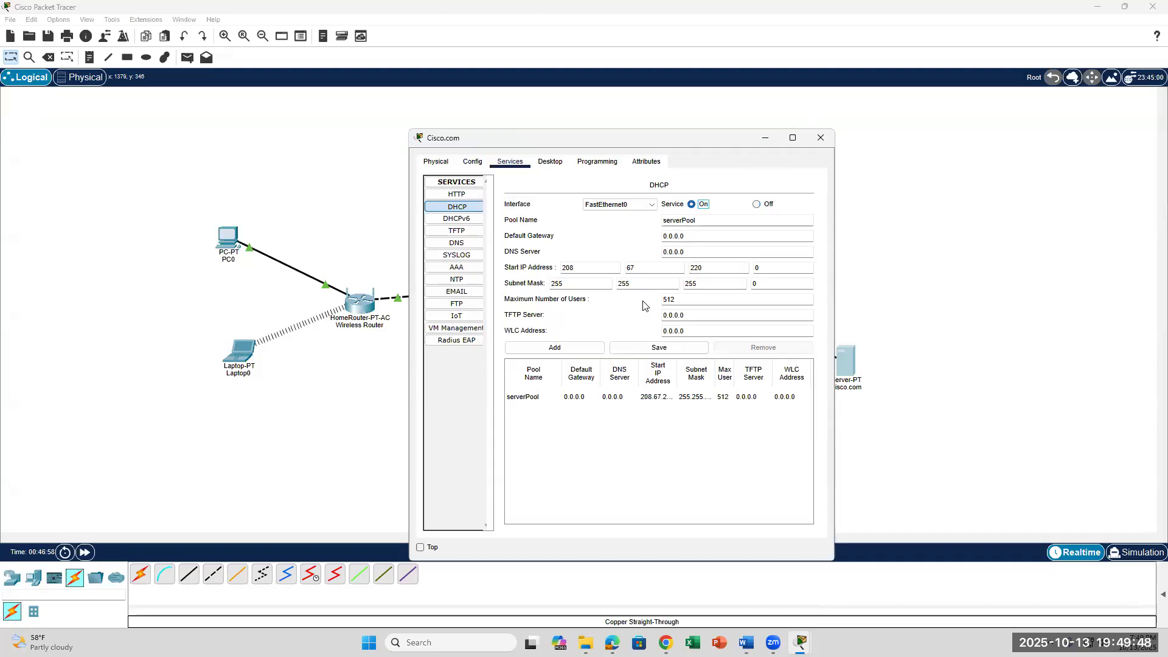
{"action": "left_click", "coordinate": [600, 446]}
{"action": "left_click", "coordinate": [662, 240]}
Read the lab's DHCP steps, then place the Cisco.com DHCP window beside them.
{"action": "left_click", "coordinate": [747, 642]}
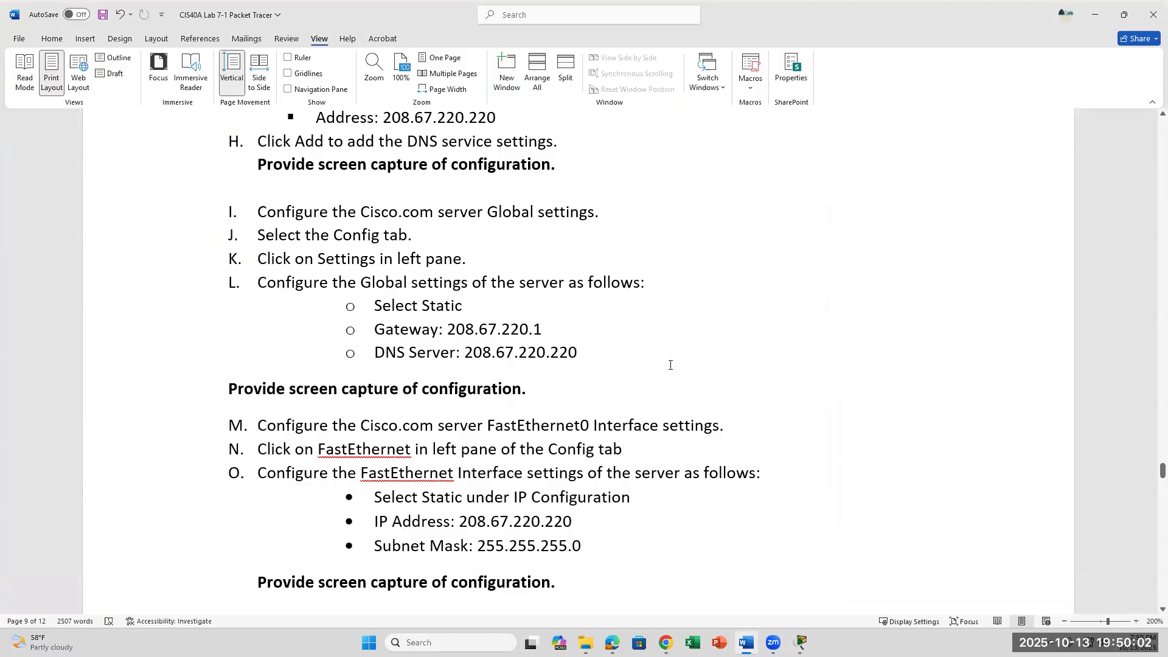
{"action": "scroll", "coordinate": [648, 312], "scroll_direction": "up", "scroll_amount": 3}
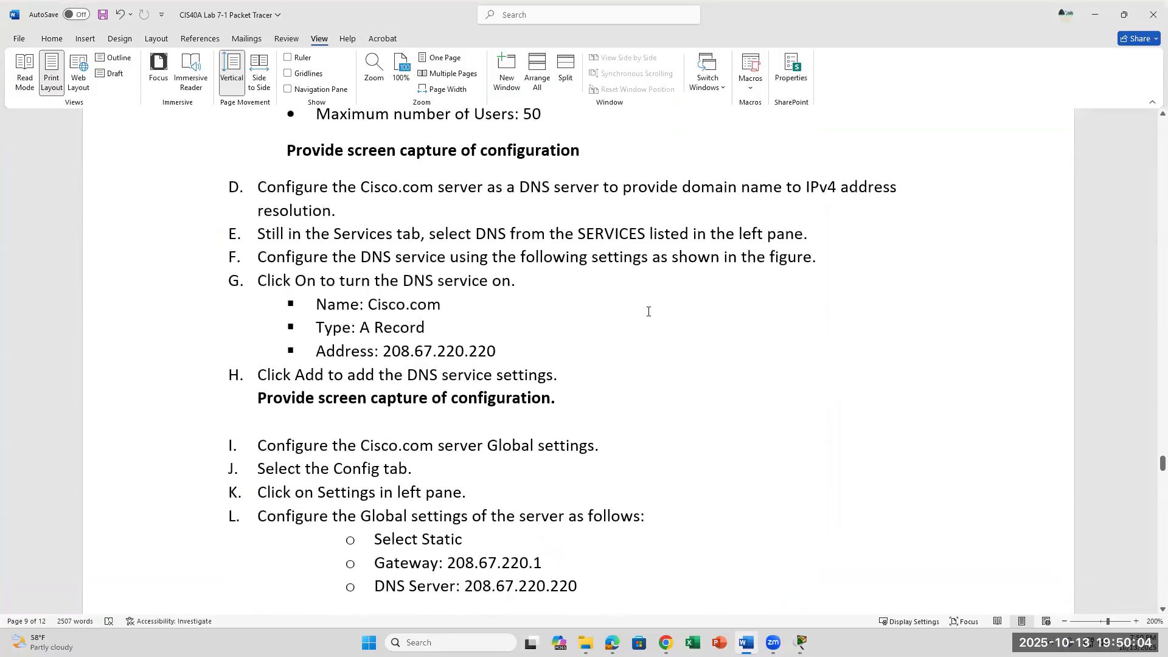
{"action": "scroll", "coordinate": [649, 311], "scroll_direction": "down", "scroll_amount": 1}
{"action": "scroll", "coordinate": [648, 312], "scroll_direction": "up", "scroll_amount": 4}
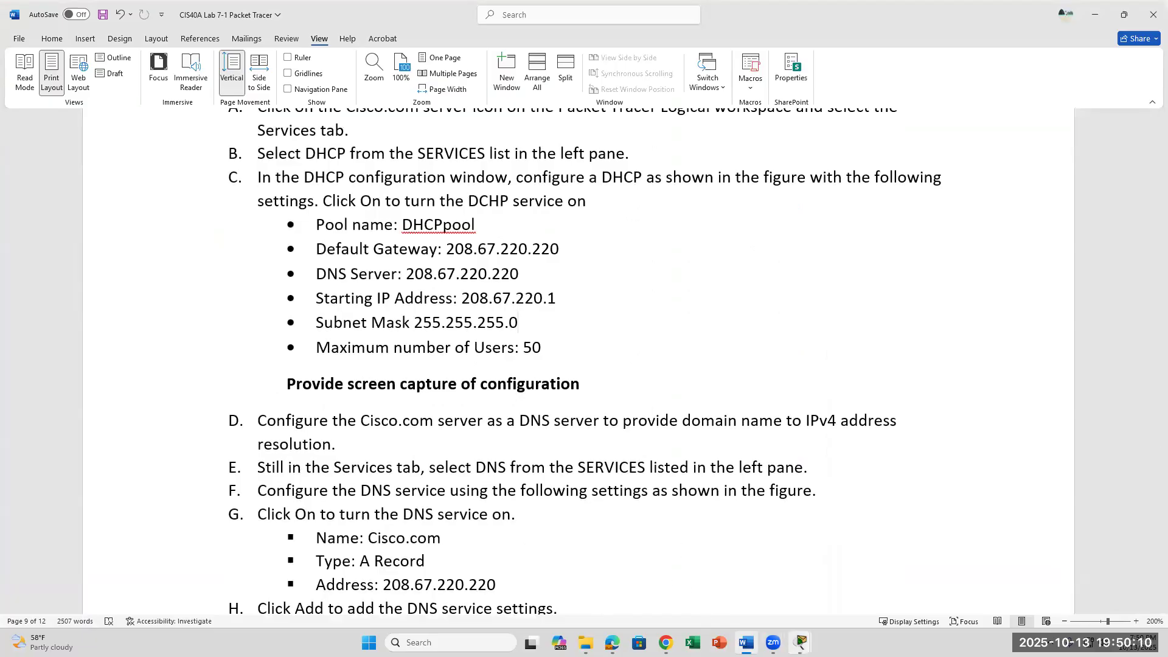
{"action": "left_click", "coordinate": [801, 643]}
{"action": "left_click", "coordinate": [903, 578]}
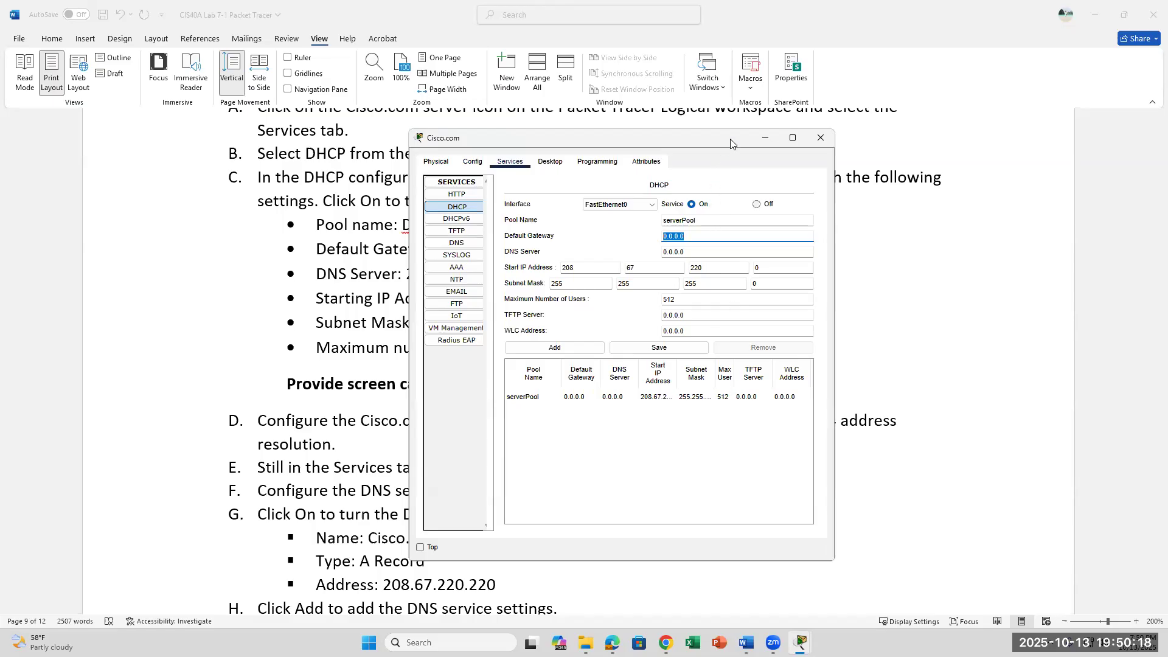
{"action": "left_click_drag", "start_coordinate": [731, 143], "coordinate": [823, 171]}
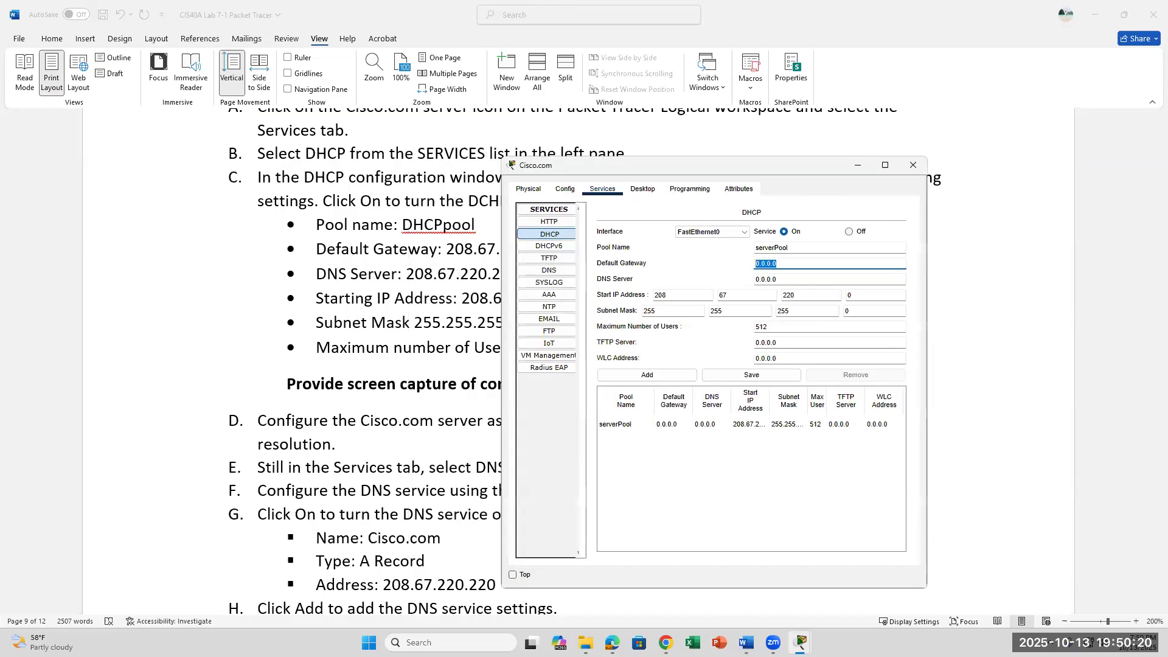
Run nslookup on PC0, answered by DNS server 208.67.220.220.
{"action": "left_click", "coordinate": [801, 642]}
{"action": "left_click", "coordinate": [811, 585]}
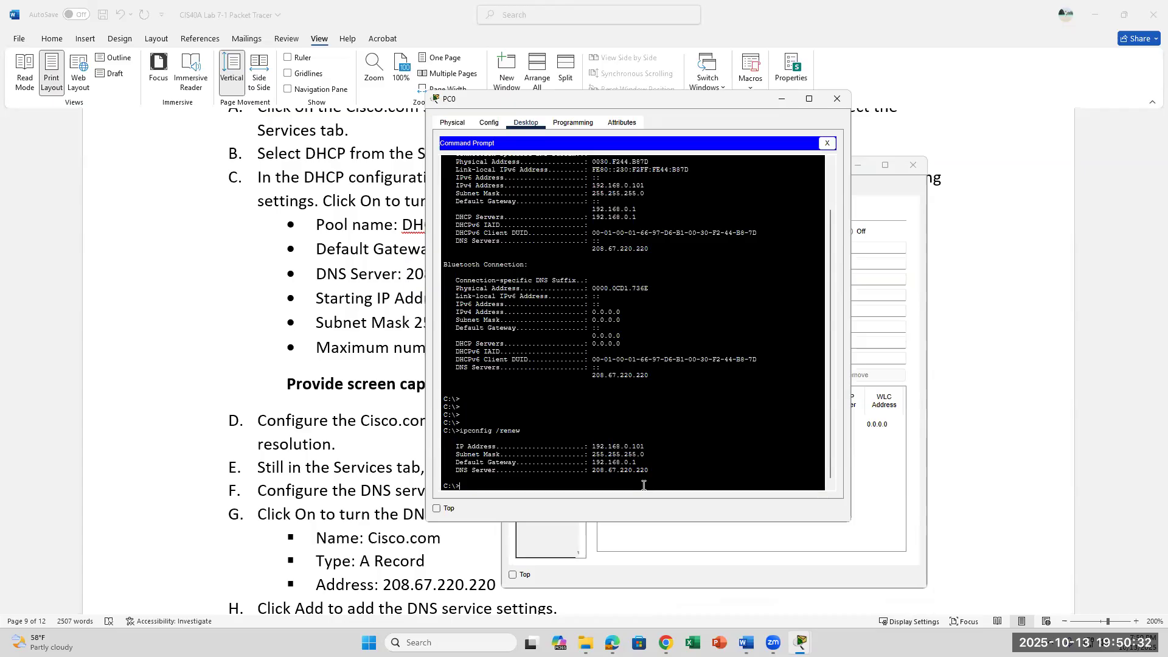
{"action": "type", "text": "nslookup"}
{"action": "key", "text": "Return"}
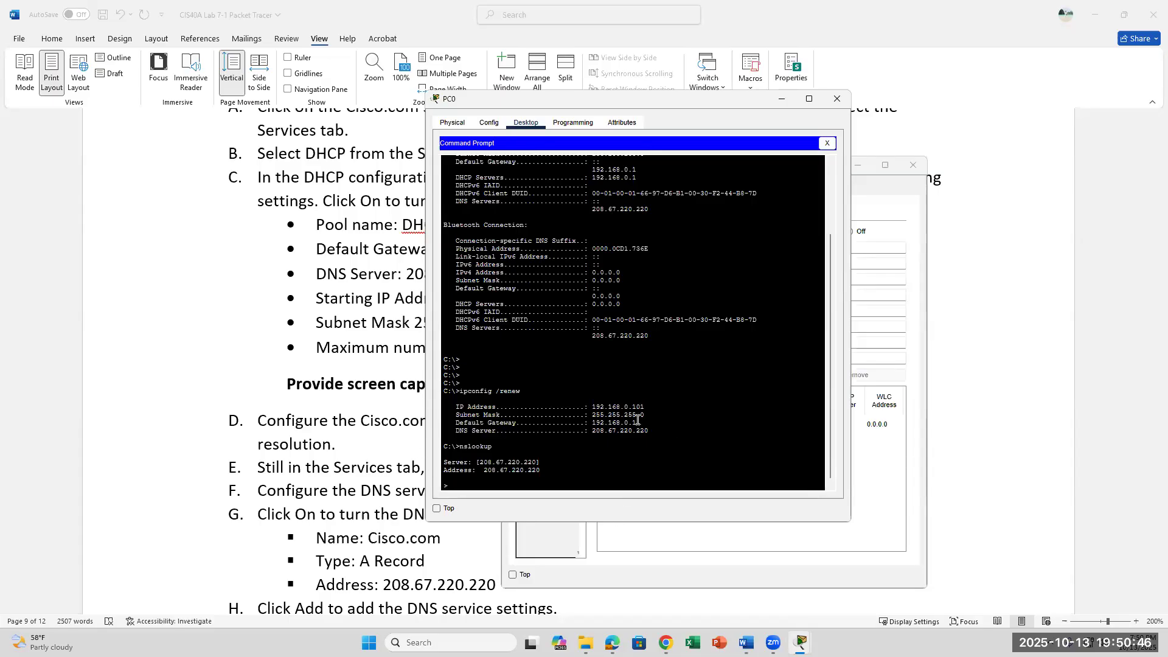
Highlight PC0's renewed IP, gateway and DNS lines, then return to the lab document.
{"action": "left_click_drag", "start_coordinate": [649, 432], "coordinate": [600, 423]}
{"action": "left_click_drag", "start_coordinate": [531, 407], "coordinate": [531, 408]}
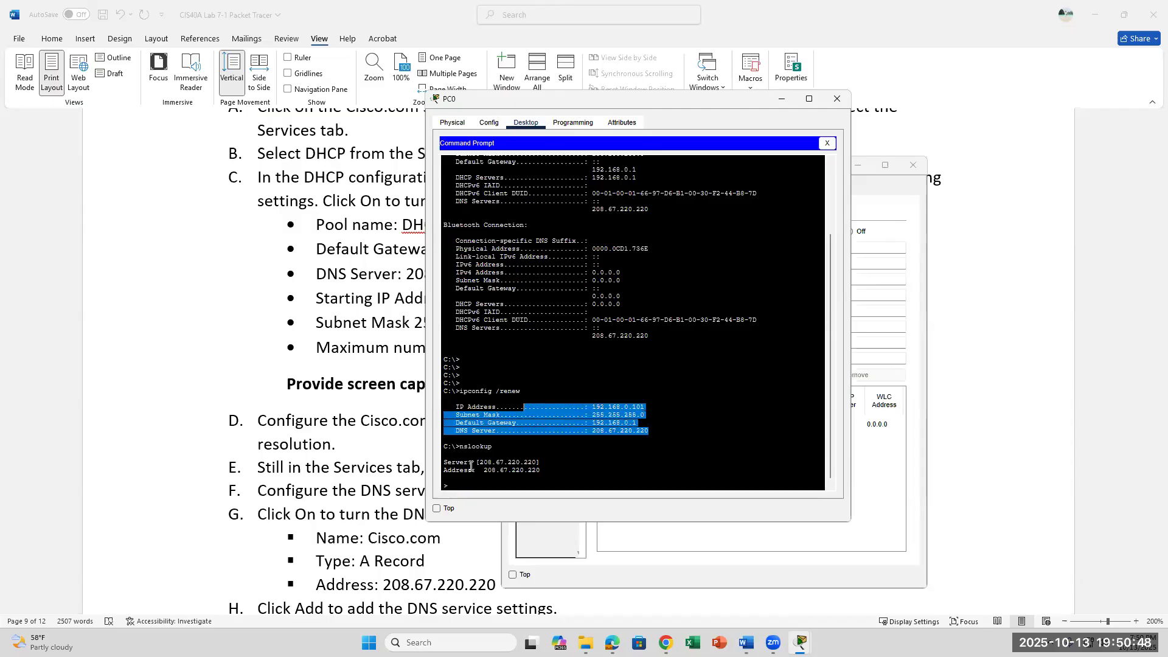
{"action": "left_click", "coordinate": [311, 367]}
{"action": "scroll", "coordinate": [474, 384], "scroll_direction": "down", "scroll_amount": 15}
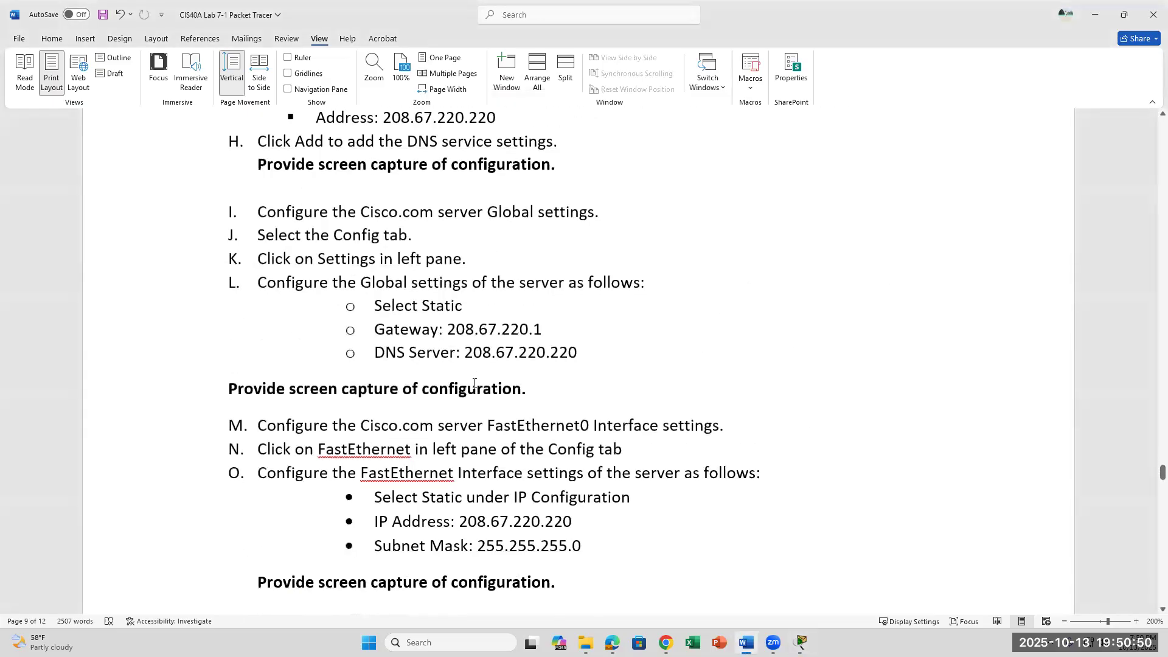
Scroll the lab to step 29, close the server window, and show the network topology.
{"action": "scroll", "coordinate": [474, 384], "scroll_direction": "down", "scroll_amount": 8}
{"action": "scroll", "coordinate": [474, 383], "scroll_direction": "up", "scroll_amount": 5}
{"action": "scroll", "coordinate": [474, 383], "scroll_direction": "down", "scroll_amount": 2}
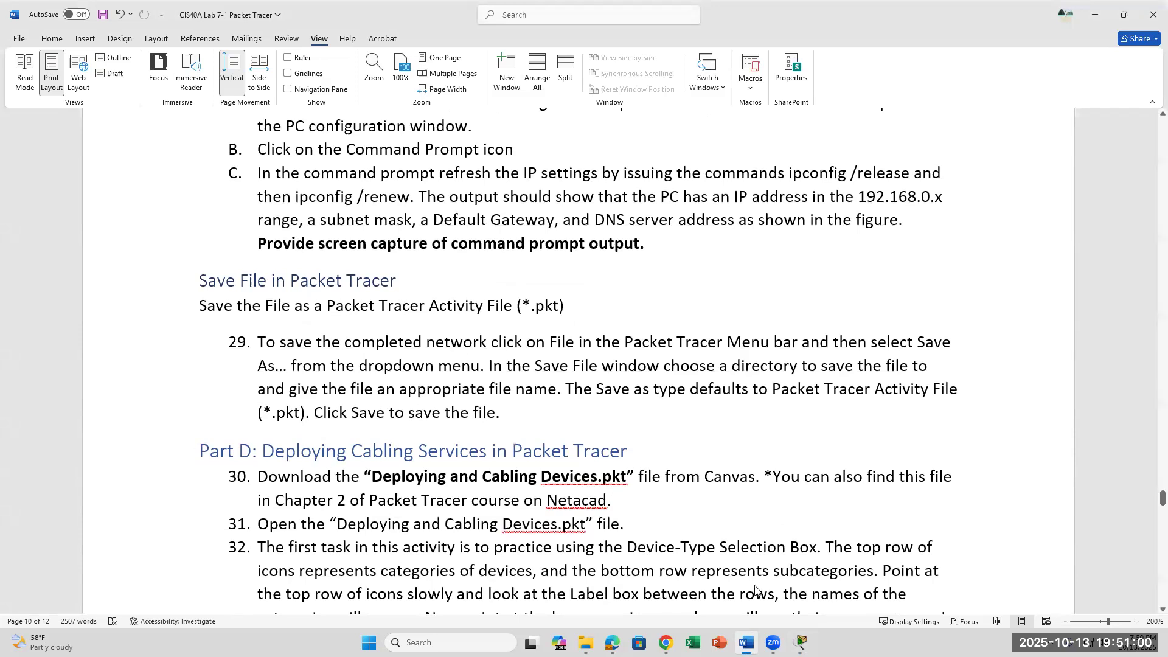
{"action": "left_click", "coordinate": [802, 642]}
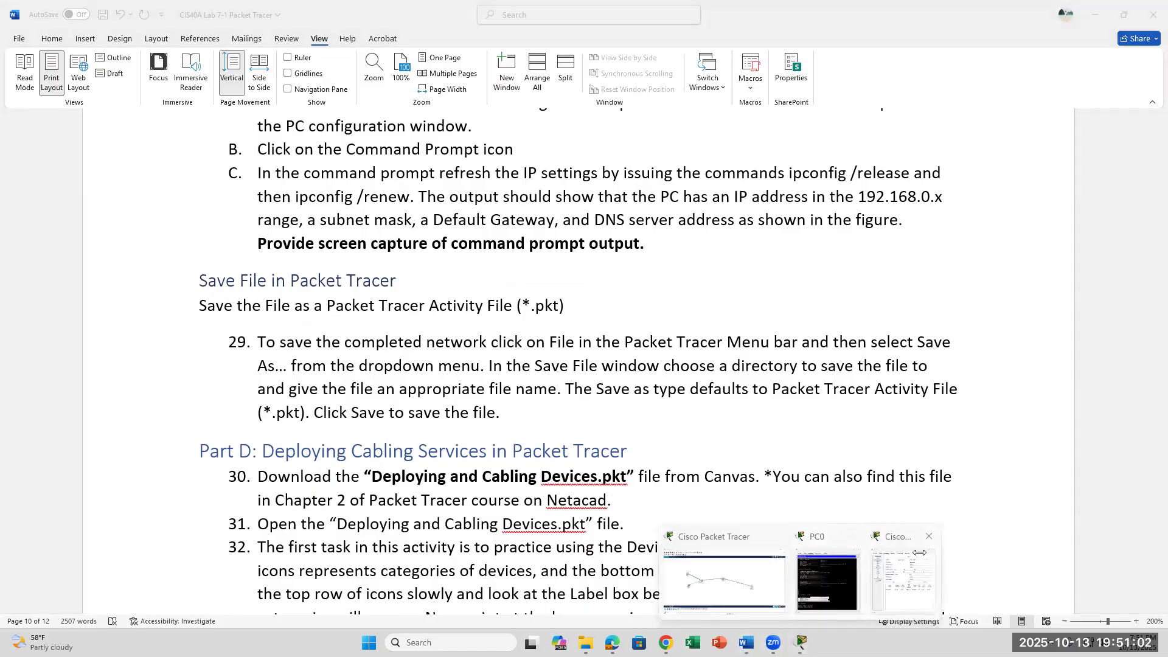
{"action": "left_click", "coordinate": [919, 552]}
{"action": "left_click", "coordinate": [914, 164]}
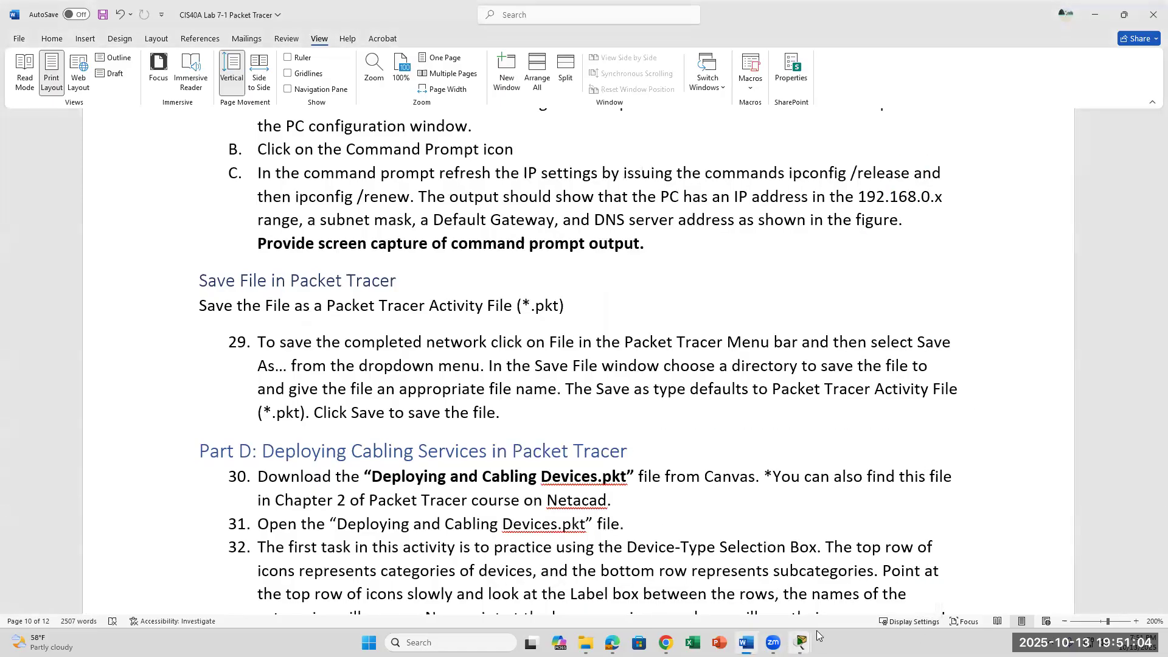
{"action": "mouse_move", "coordinate": [804, 639]}
{"action": "left_click", "coordinate": [803, 587]}
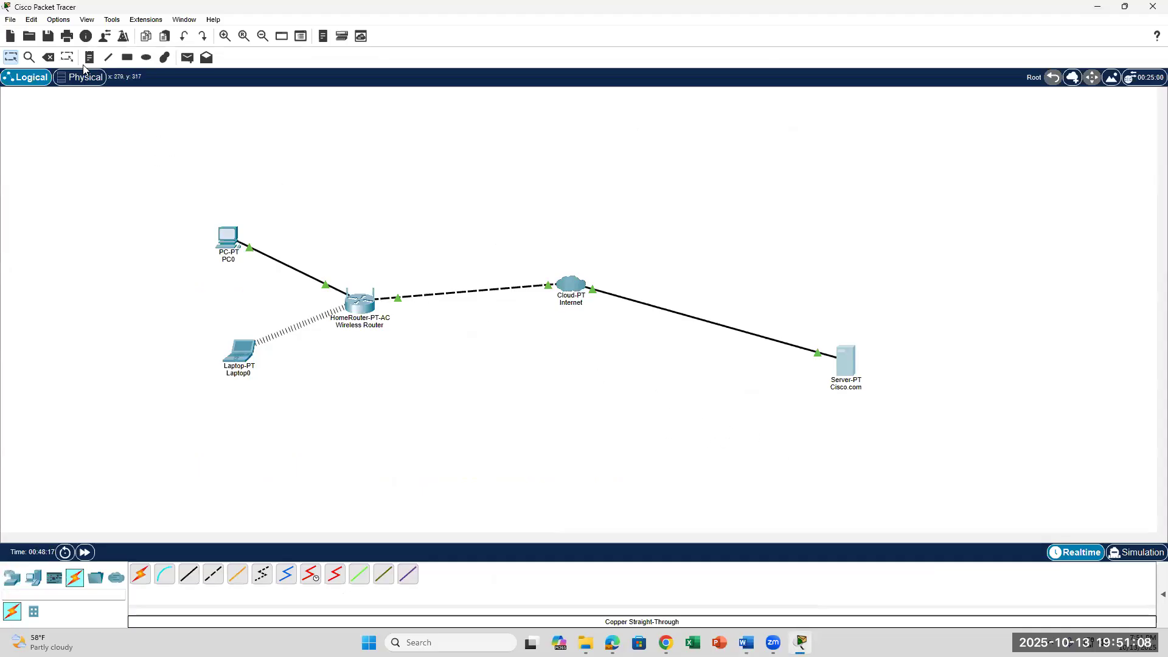
Save the network as Lab7.pkt in the default saves folder.
{"action": "left_click", "coordinate": [11, 19]}
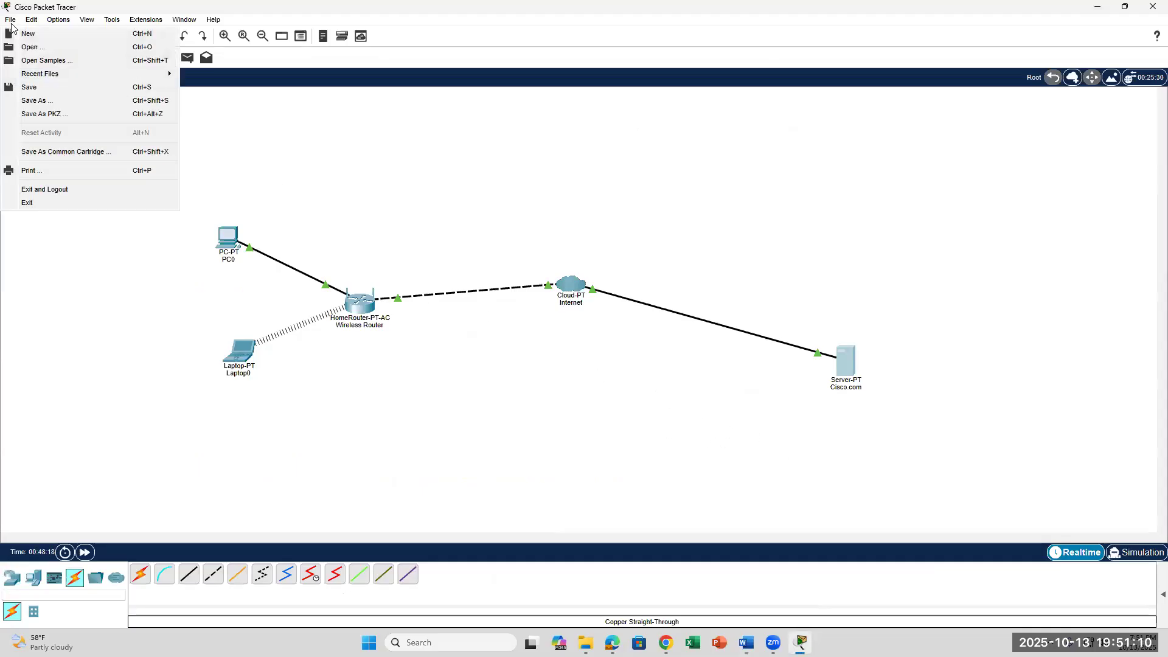
{"action": "left_click", "coordinate": [37, 101]}
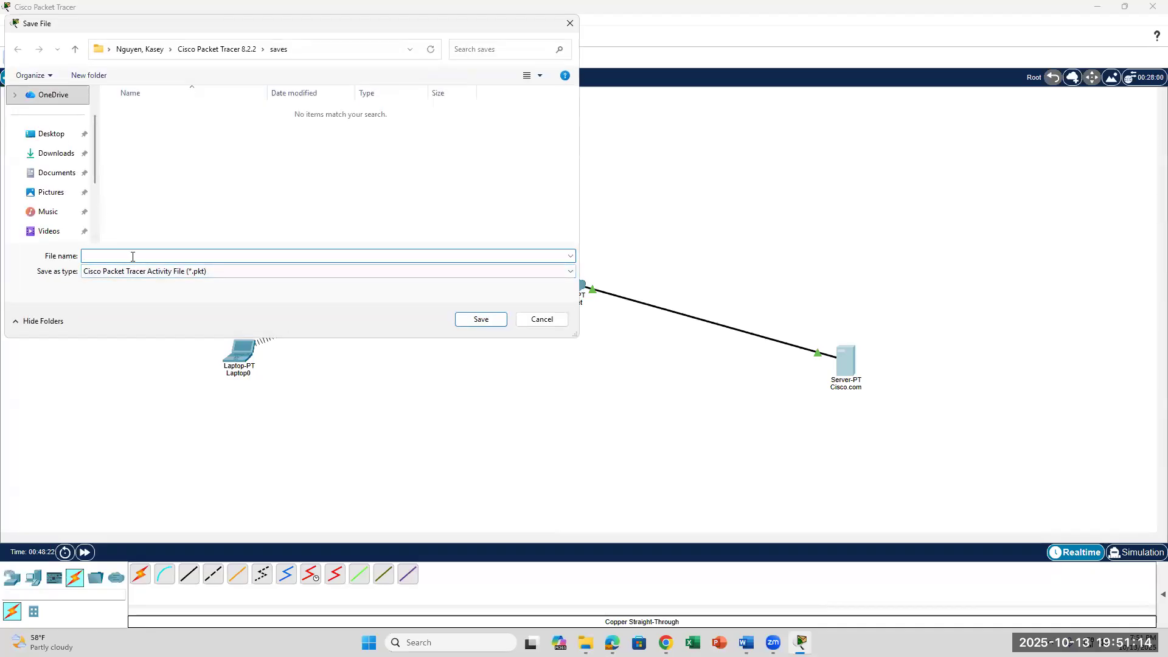
{"action": "type", "text": "La"}
{"action": "left_click", "coordinate": [469, 322]}
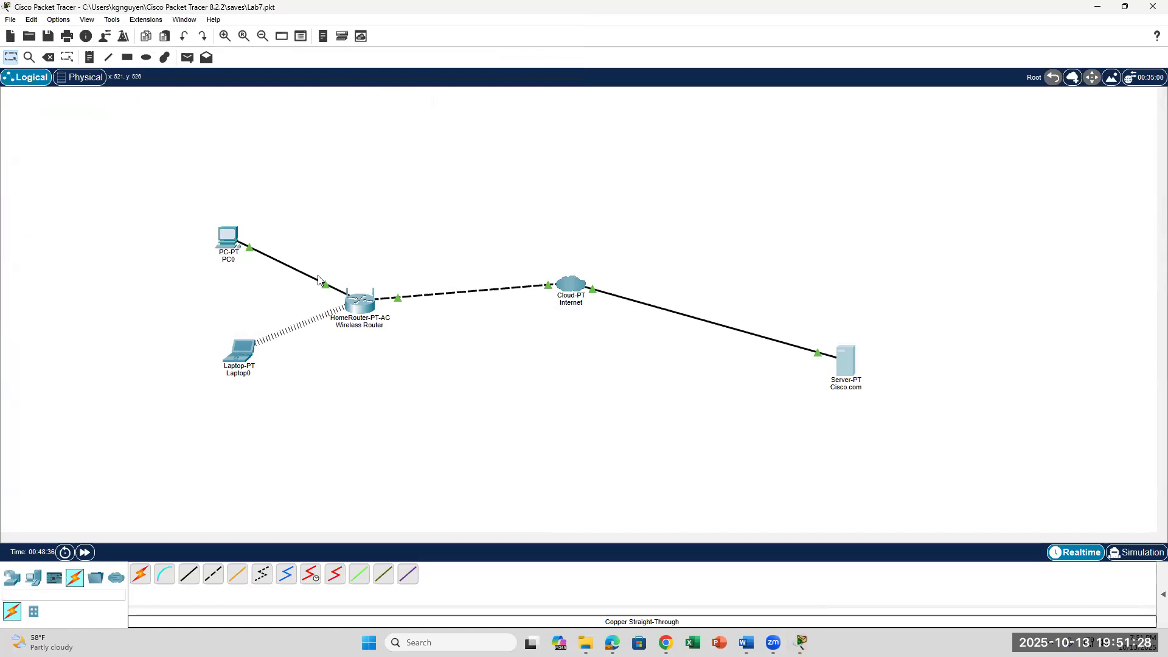
Save a second copy of Lab7.pkt to the Desktop and exit Packet Tracer.
{"action": "left_click", "coordinate": [10, 19]}
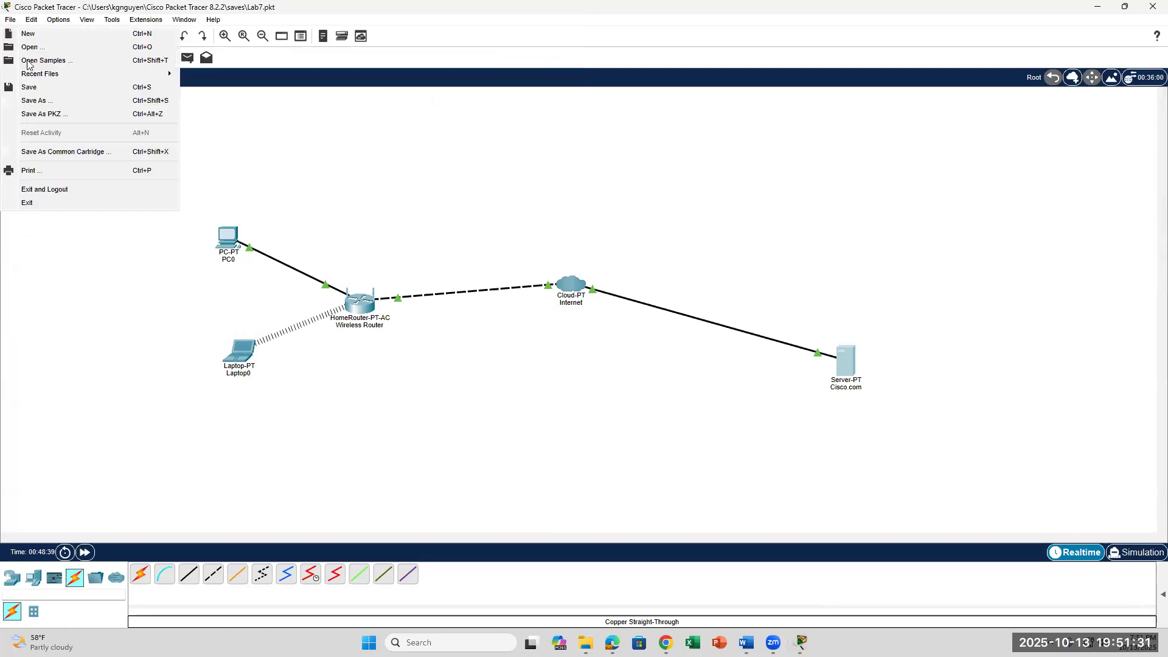
{"action": "left_click", "coordinate": [36, 100]}
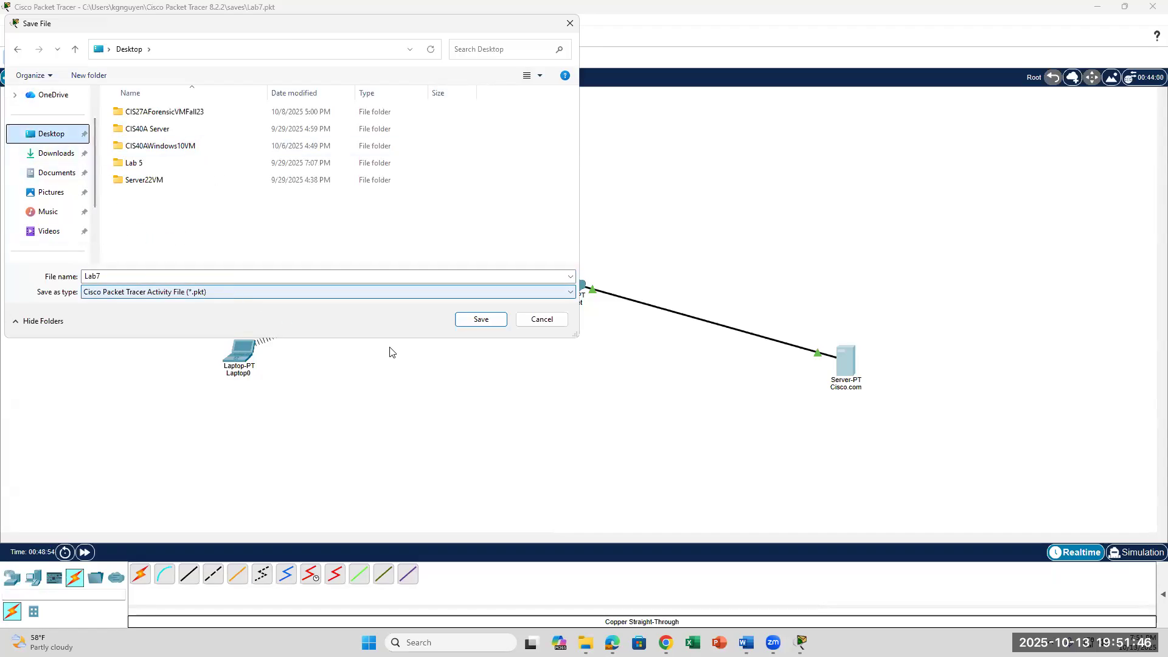
{"action": "left_click", "coordinate": [473, 321]}
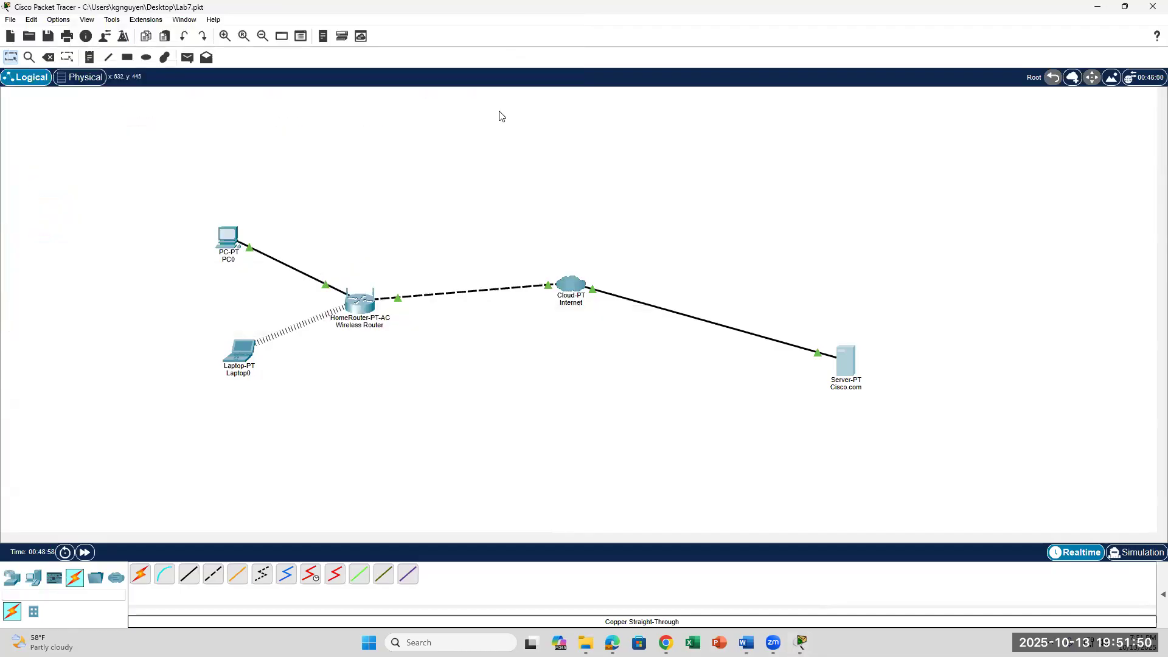
{"action": "left_click", "coordinate": [1151, 6]}
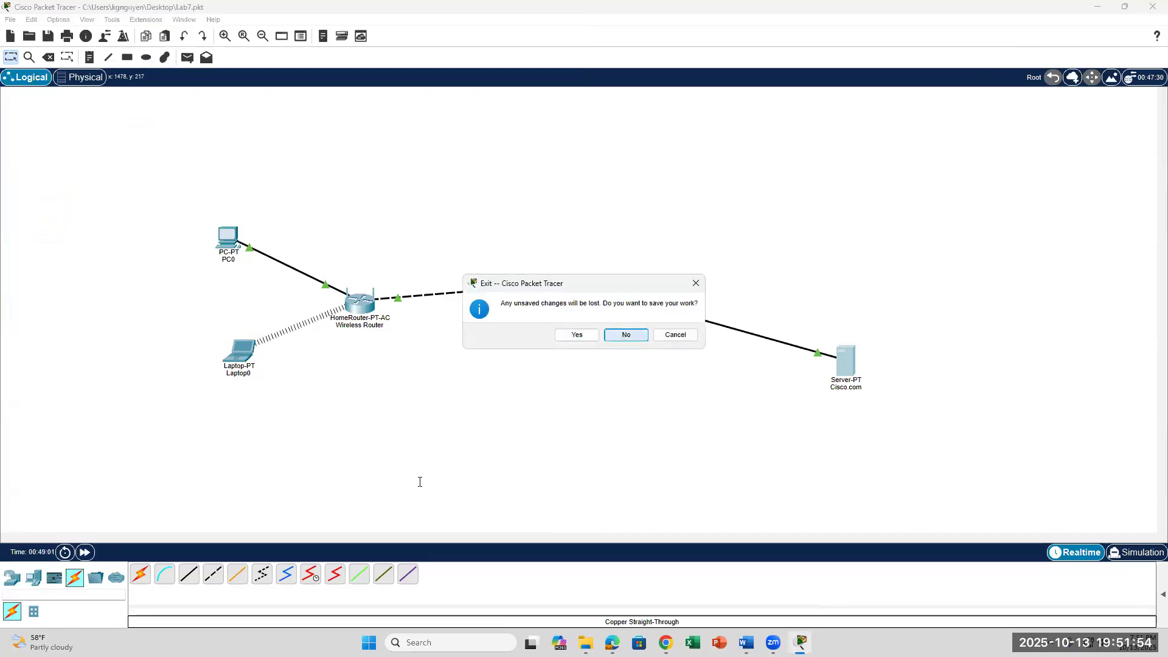
{"action": "key", "text": "Return"}
Relaunch Packet Tracer from Windows search and open Lab7.pkt from the Desktop.
{"action": "left_click", "coordinate": [463, 643]}
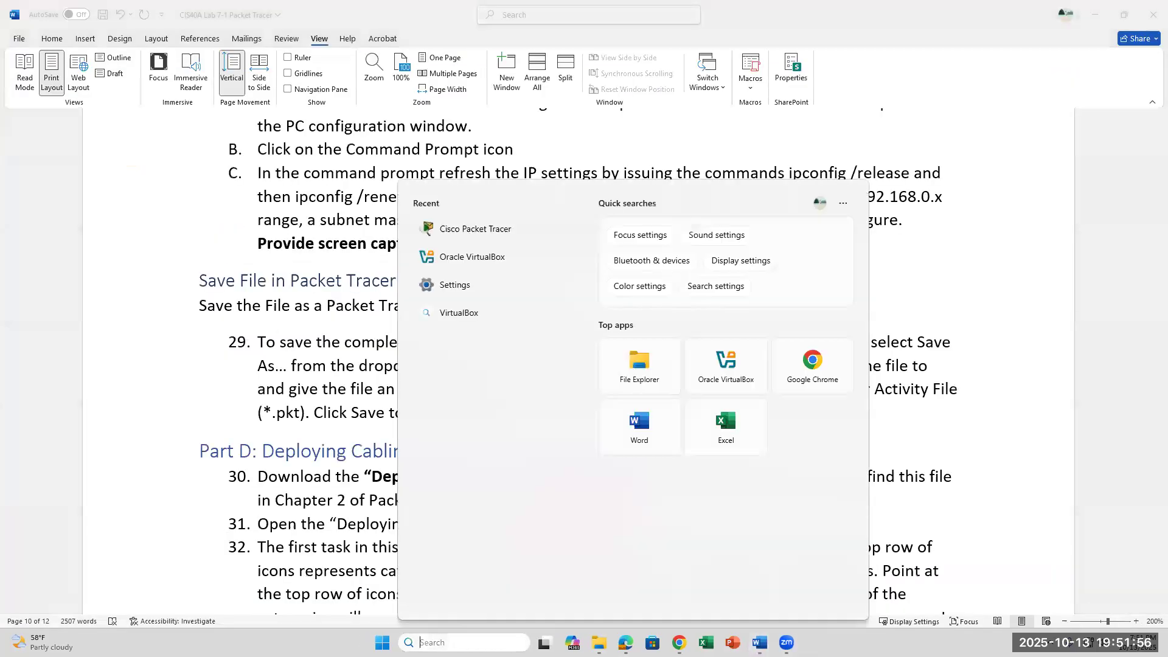
{"action": "type", "text": "packet"}
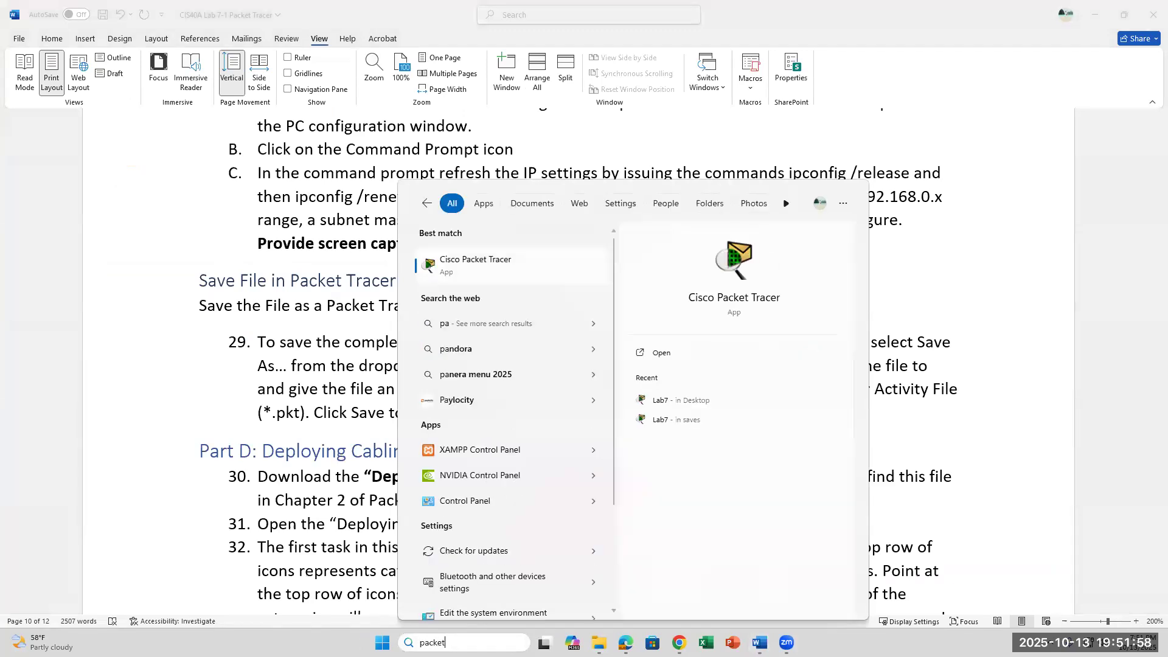
{"action": "key", "text": "Return"}
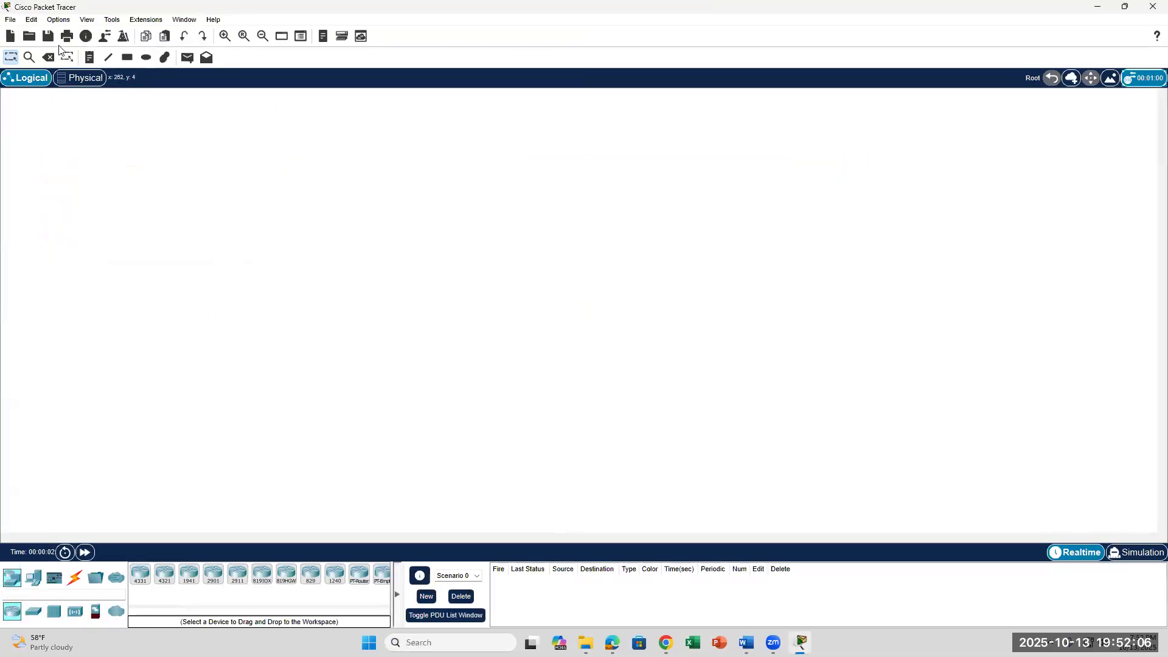
{"action": "left_click", "coordinate": [29, 36]}
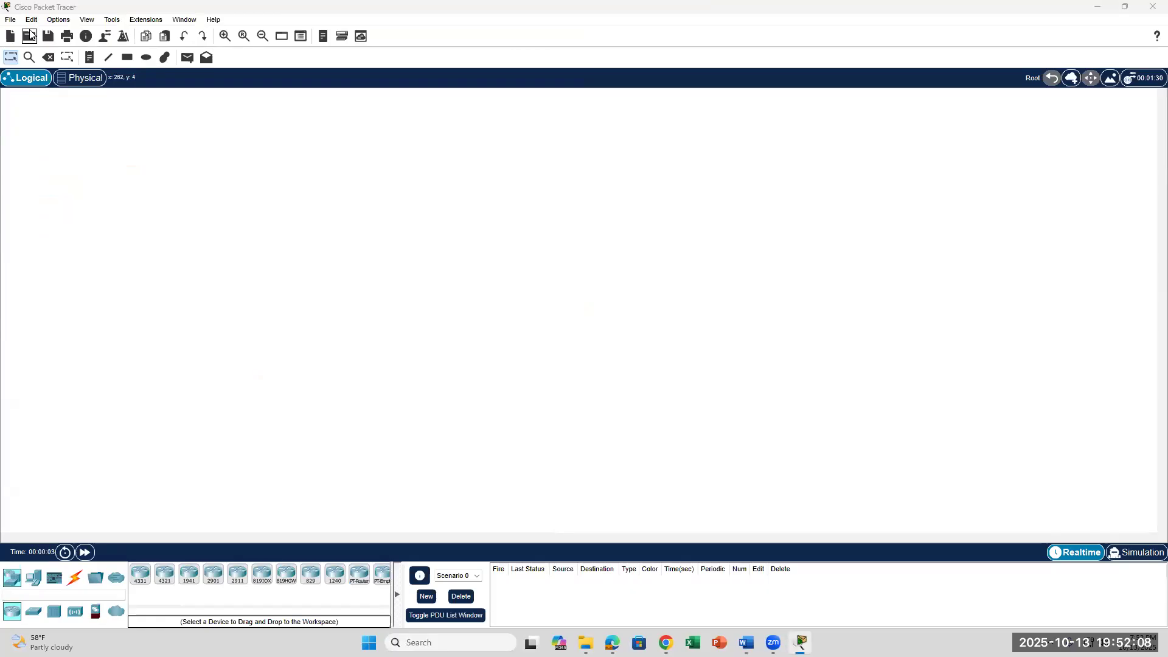
{"action": "left_click", "coordinate": [141, 112]}
{"action": "left_click", "coordinate": [56, 131]}
{"action": "left_click", "coordinate": [152, 200]}
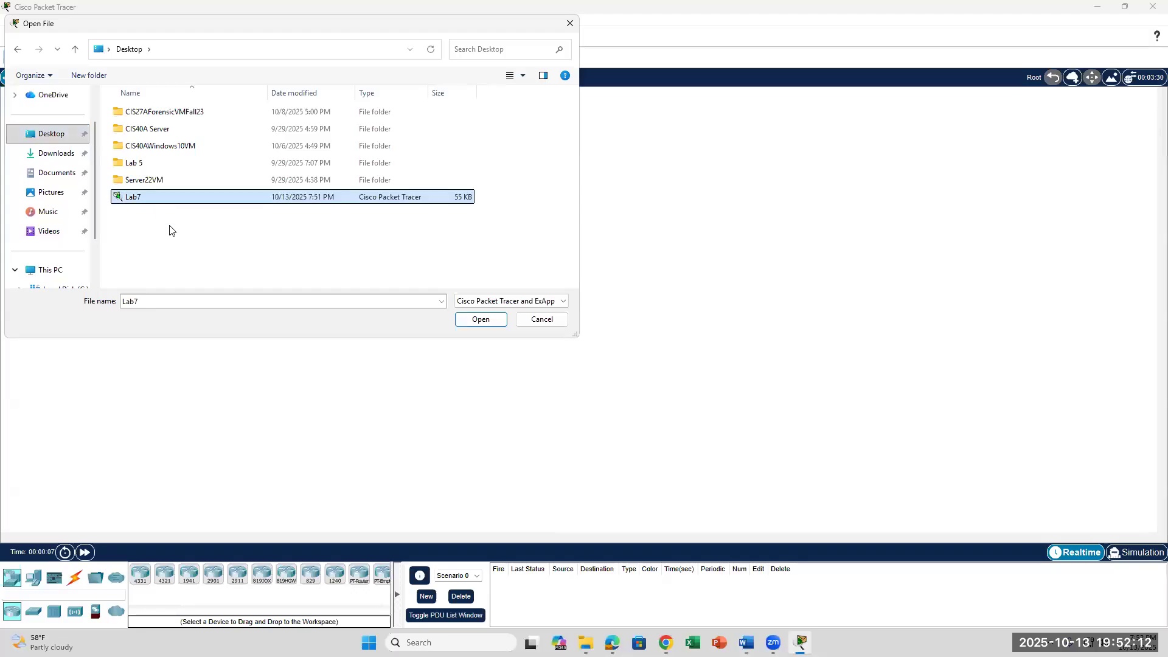
{"action": "left_click", "coordinate": [476, 322]}
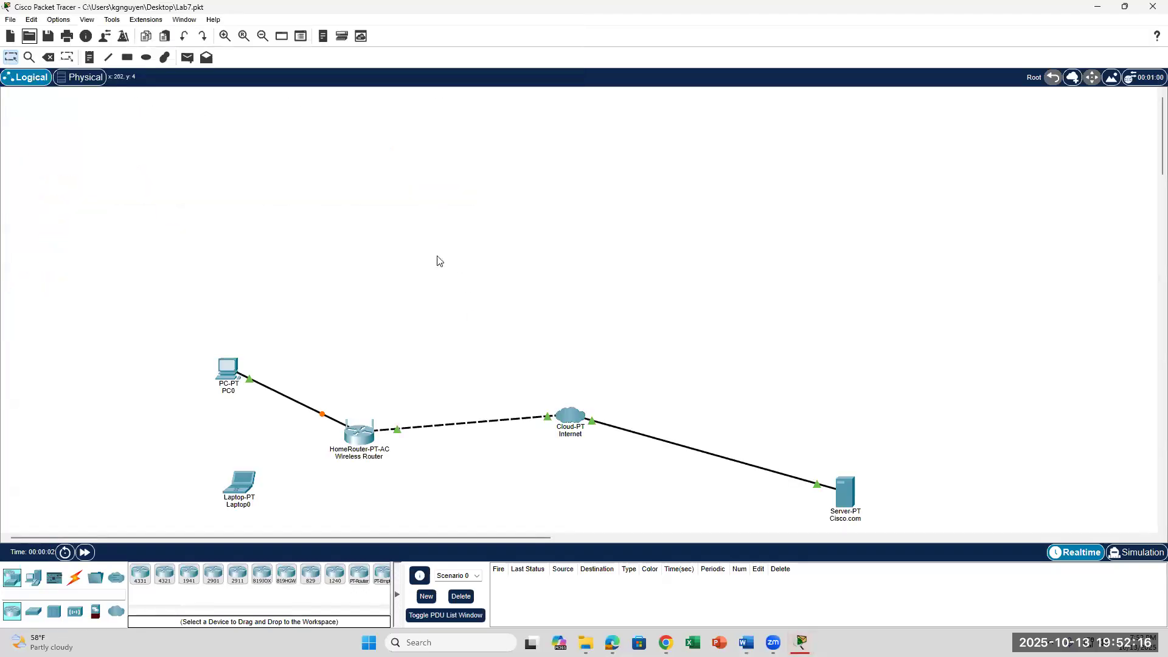
{"action": "scroll", "coordinate": [272, 293], "scroll_direction": "down", "scroll_amount": 3}
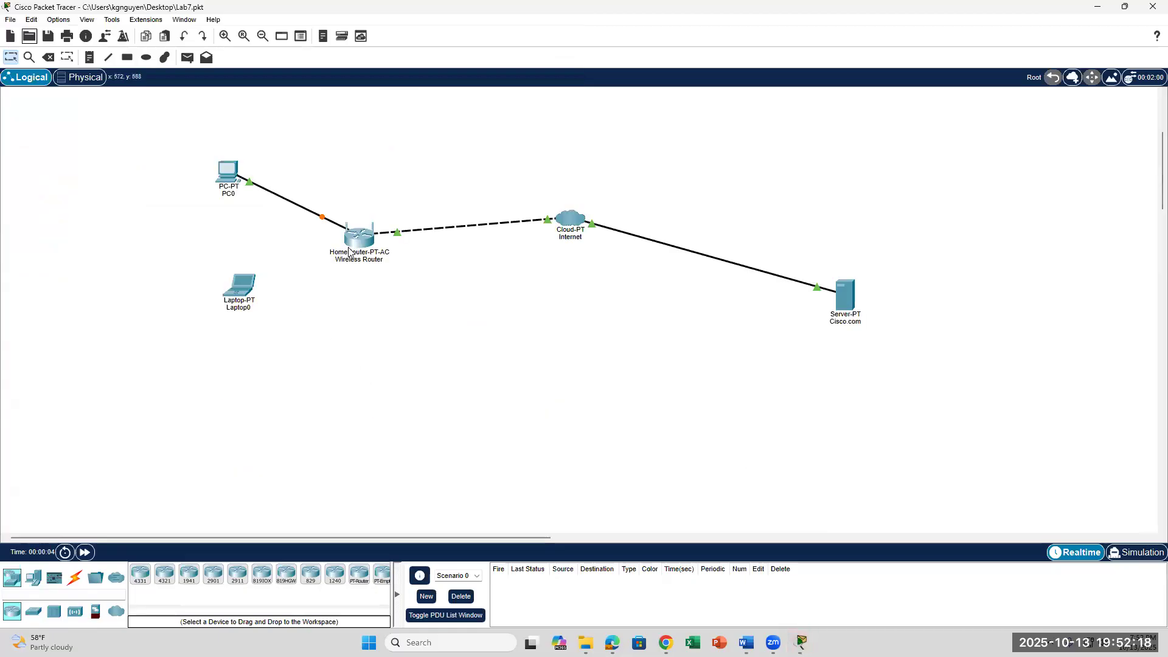
{"action": "mouse_move", "coordinate": [348, 252]}
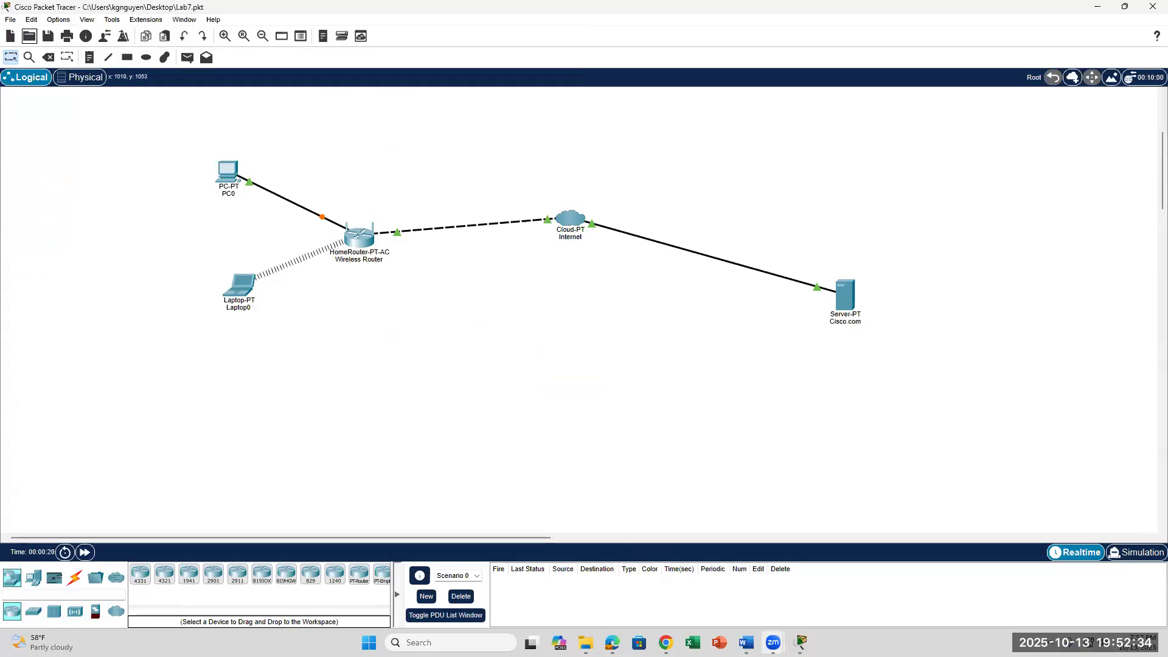
Bring the Word lab document forward and read down to page 11, steps 35–37 on cabling the PCs.
{"action": "left_click", "coordinate": [746, 643]}
{"action": "scroll", "coordinate": [787, 519], "scroll_direction": "down", "scroll_amount": 5}
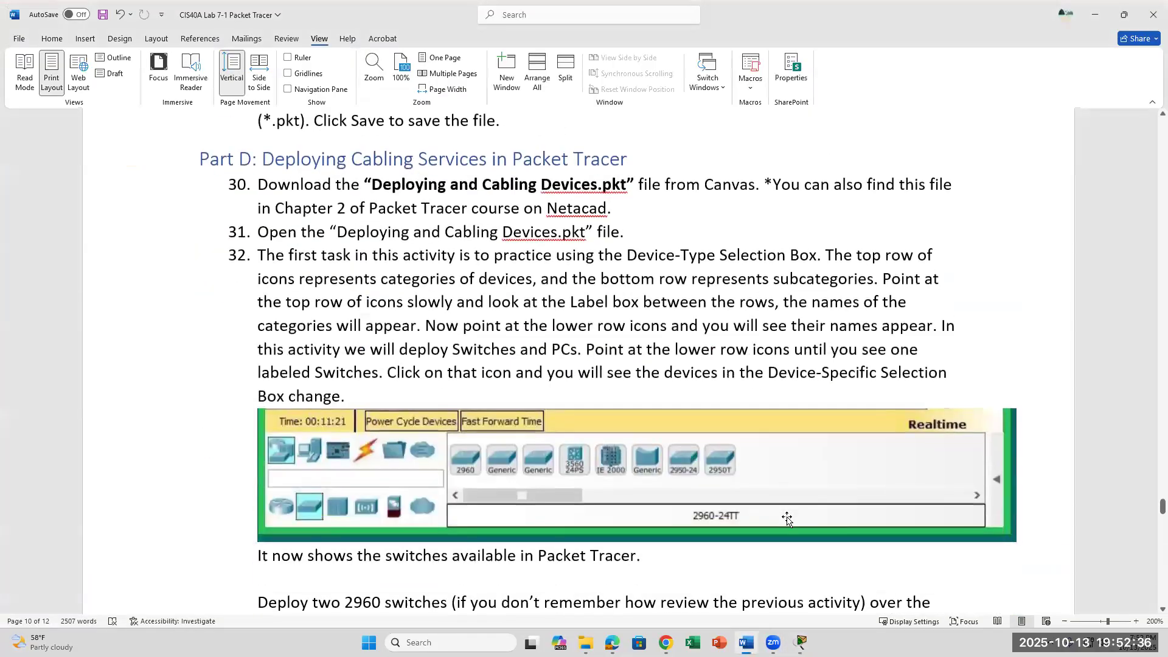
{"action": "scroll", "coordinate": [788, 511], "scroll_direction": "down", "scroll_amount": 3}
{"action": "scroll", "coordinate": [789, 501], "scroll_direction": "down", "scroll_amount": 9}
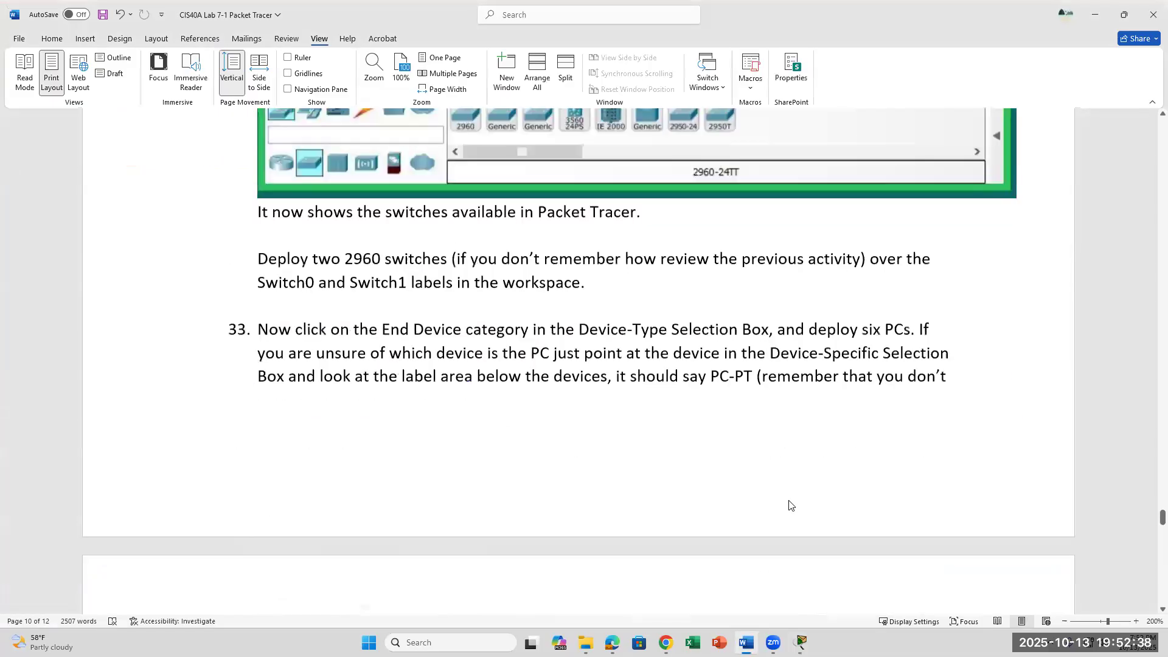
{"action": "scroll", "coordinate": [789, 504], "scroll_direction": "down", "scroll_amount": 2}
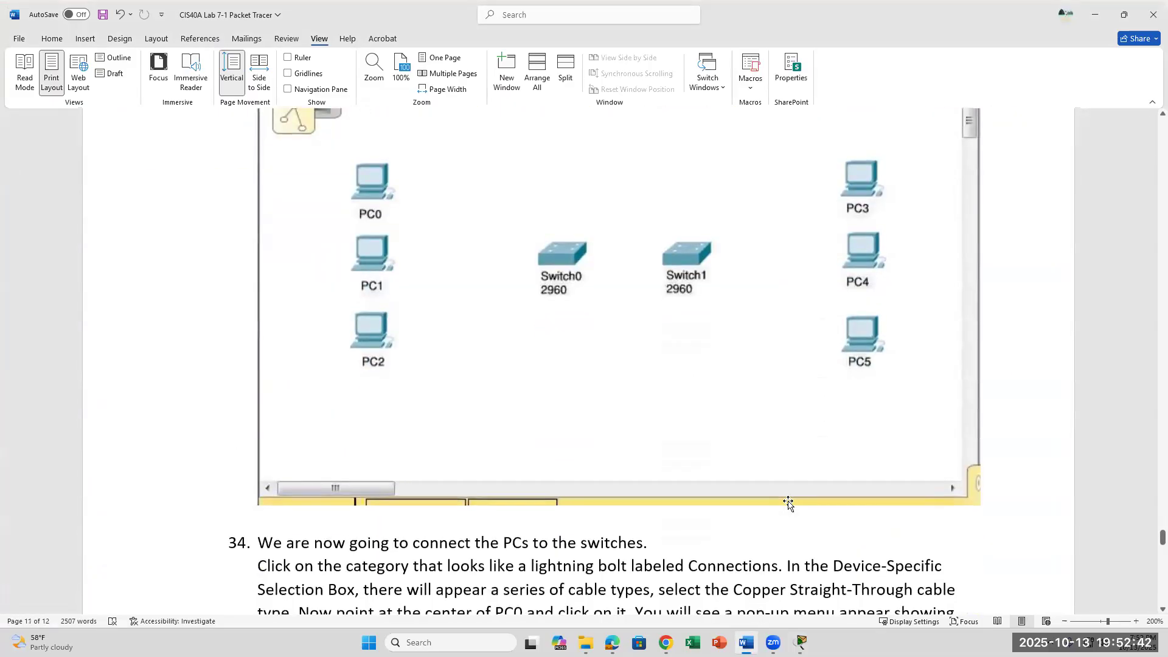
{"action": "scroll", "coordinate": [789, 504], "scroll_direction": "up", "scroll_amount": 10}
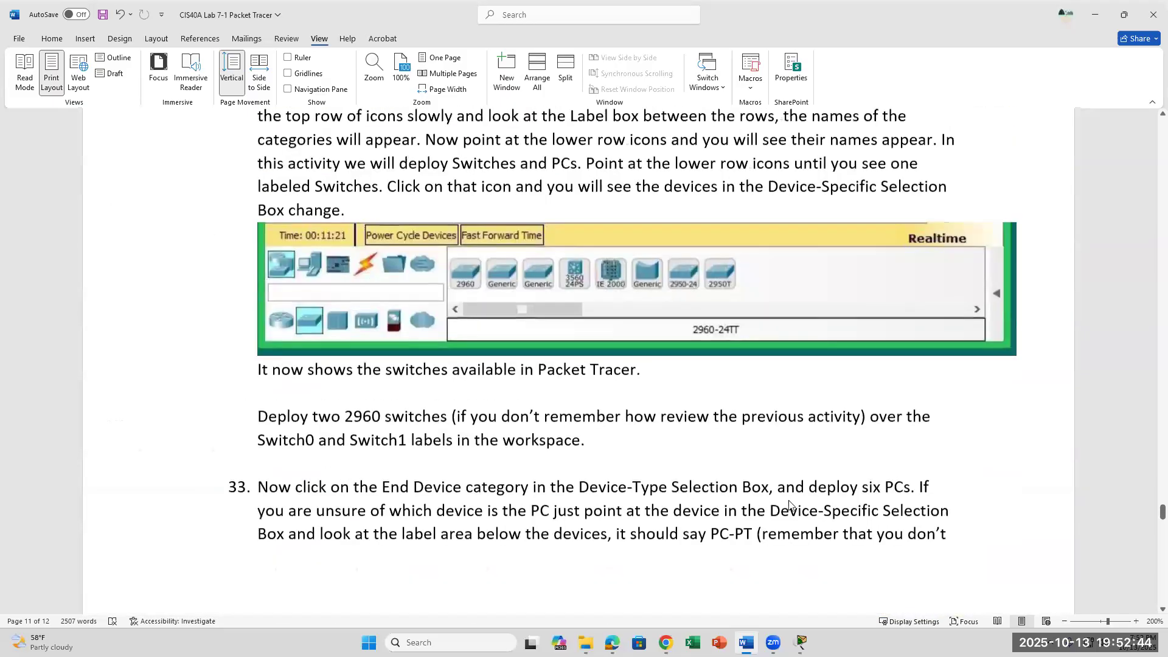
{"action": "scroll", "coordinate": [789, 504], "scroll_direction": "down", "scroll_amount": 12}
{"action": "scroll", "coordinate": [788, 503], "scroll_direction": "down", "scroll_amount": 11}
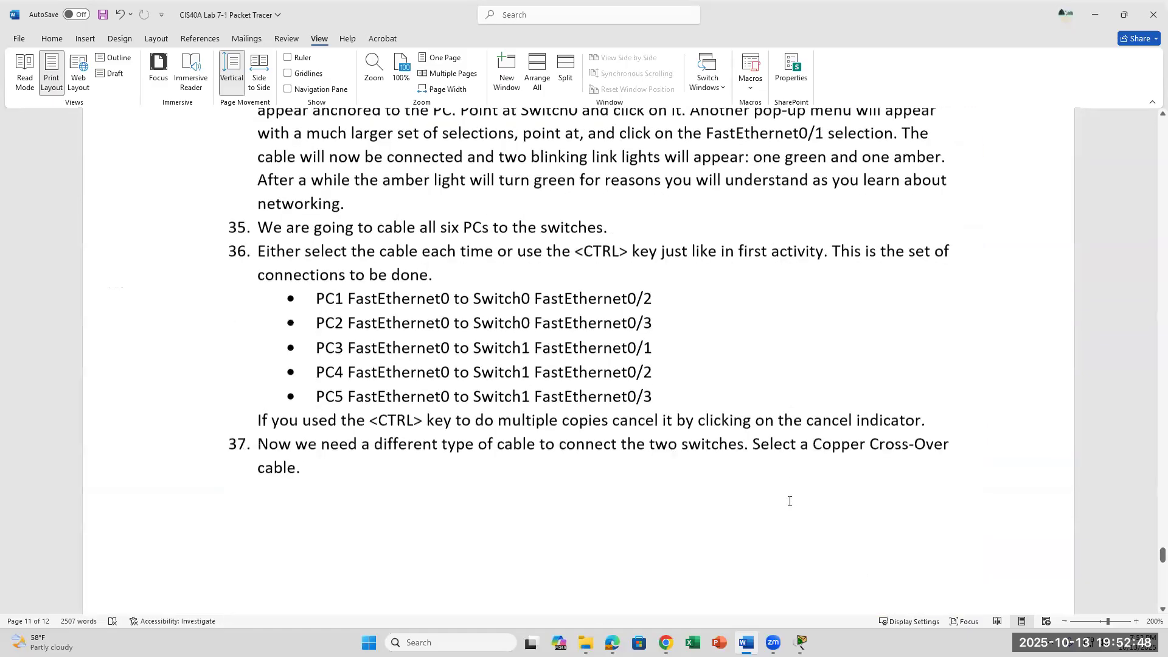
{"action": "scroll", "coordinate": [790, 501], "scroll_direction": "down", "scroll_amount": 1}
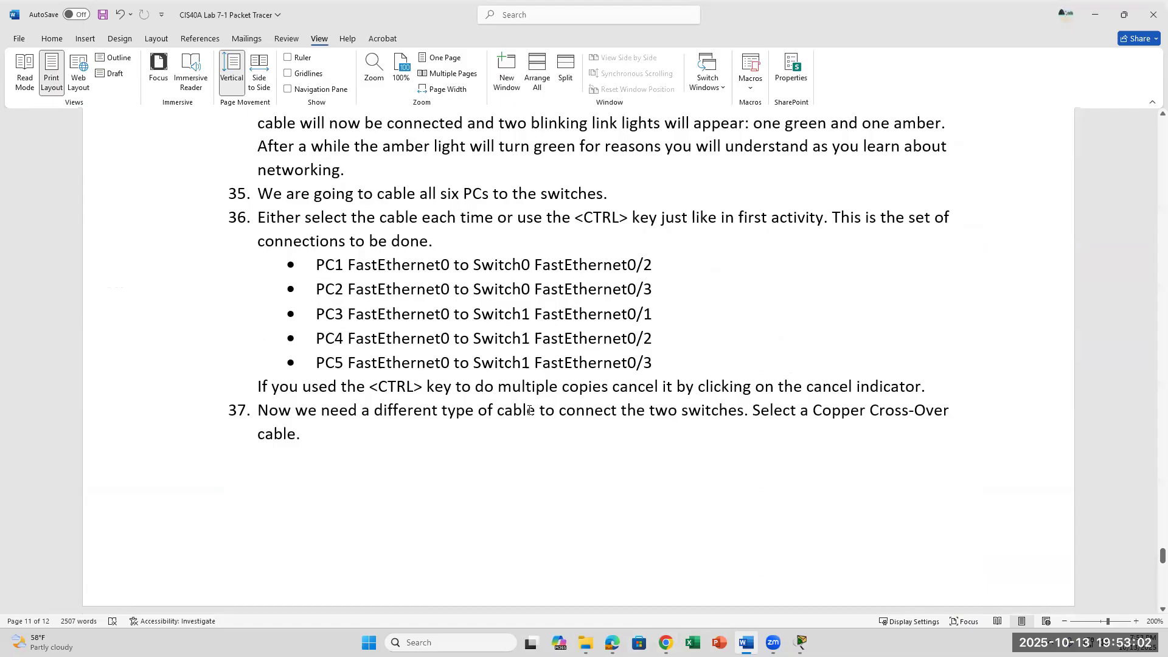
{"action": "scroll", "coordinate": [530, 410], "scroll_direction": "down", "scroll_amount": 10}
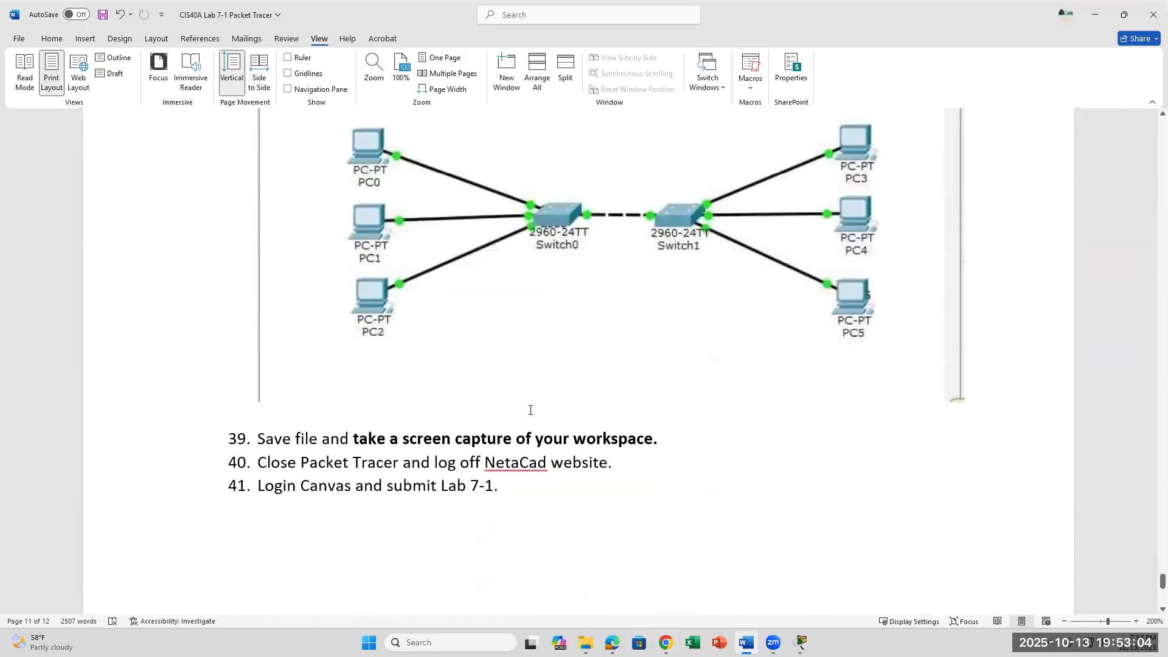